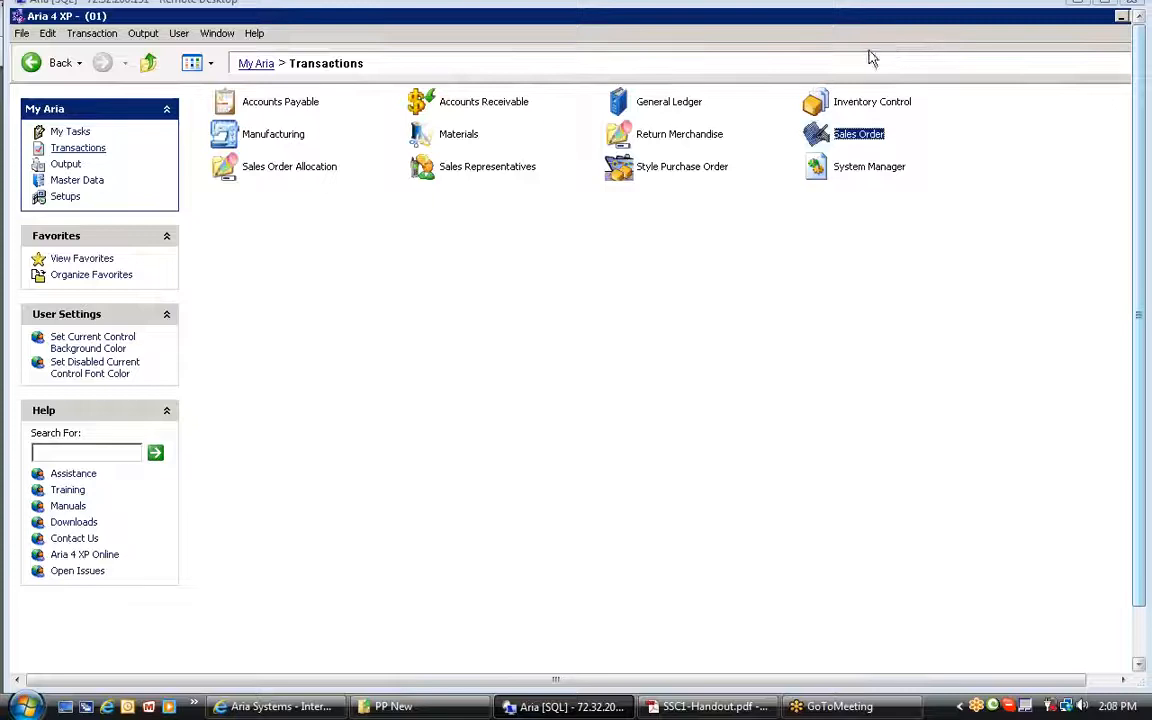
Step: Browse to the Sales Order programs under Transactions > Sales Order > Sales Order
{"action": "left_click", "coordinate": [86, 151]}
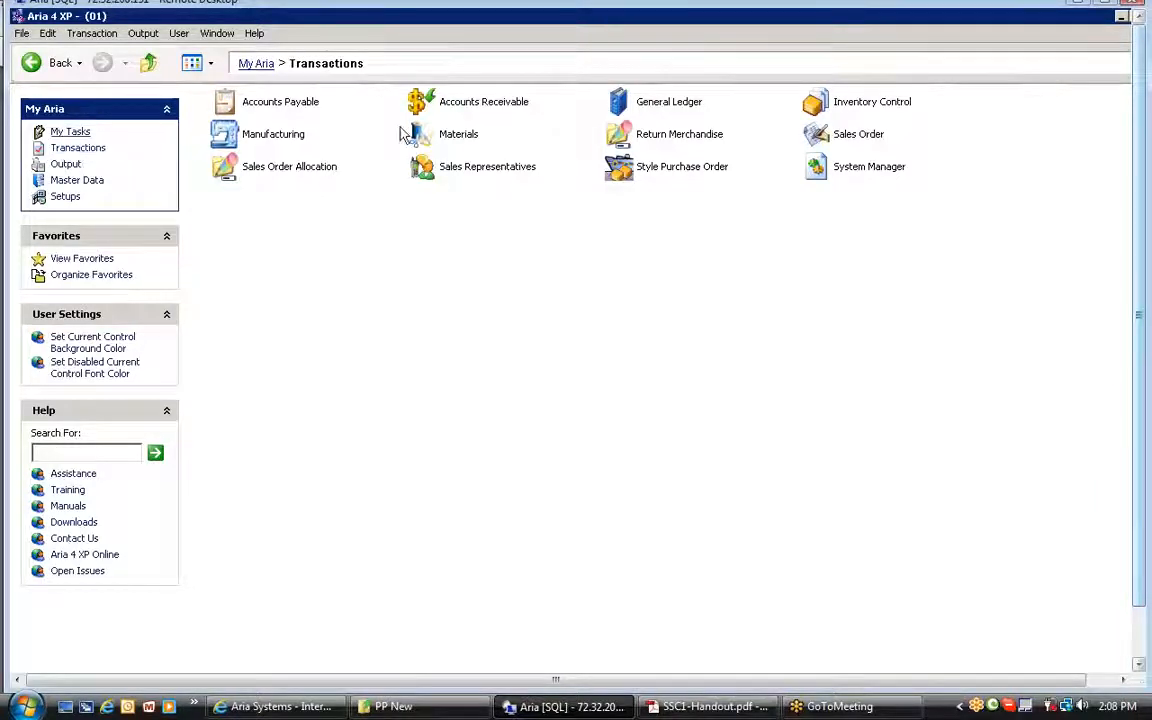
{"action": "left_click", "coordinate": [96, 150]}
{"action": "left_click", "coordinate": [836, 147]}
{"action": "double_click", "coordinate": [836, 147]}
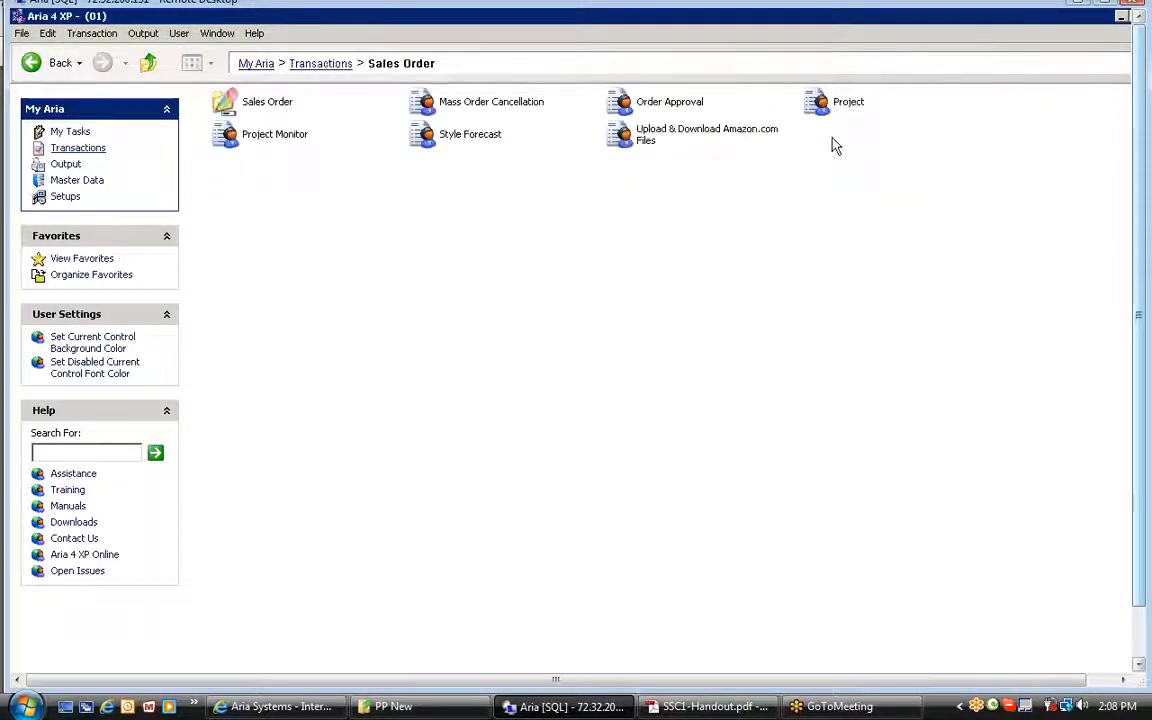
{"action": "double_click", "coordinate": [266, 108]}
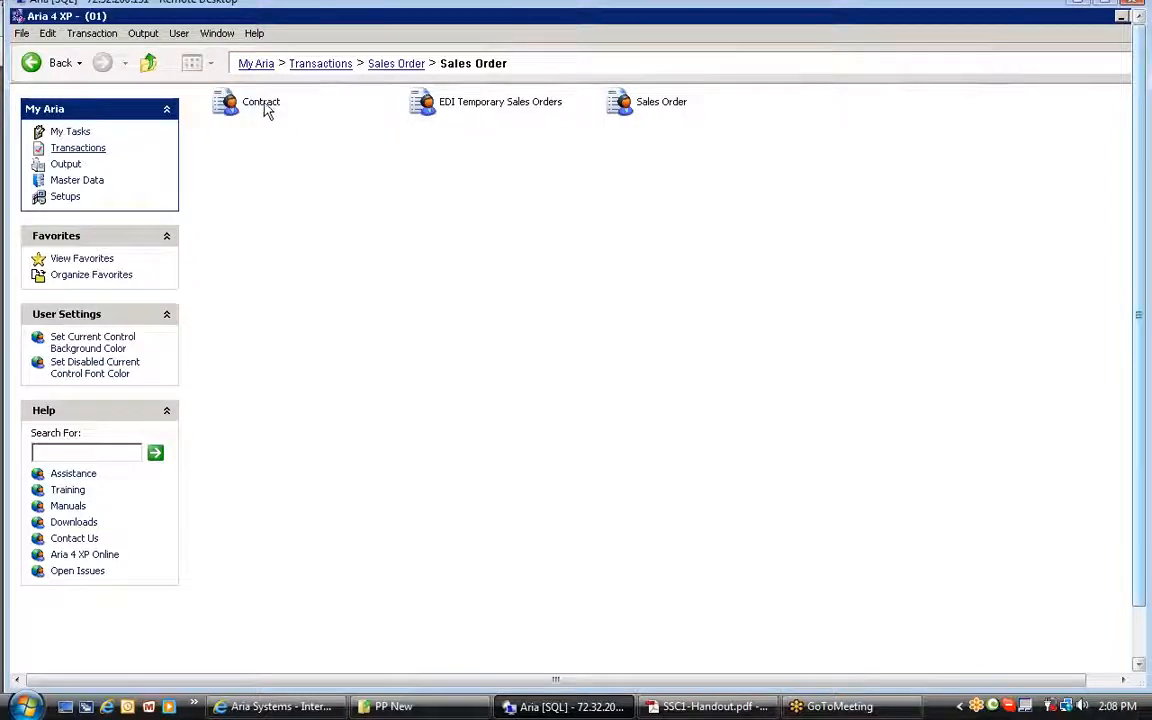
{"action": "left_click", "coordinate": [652, 104]}
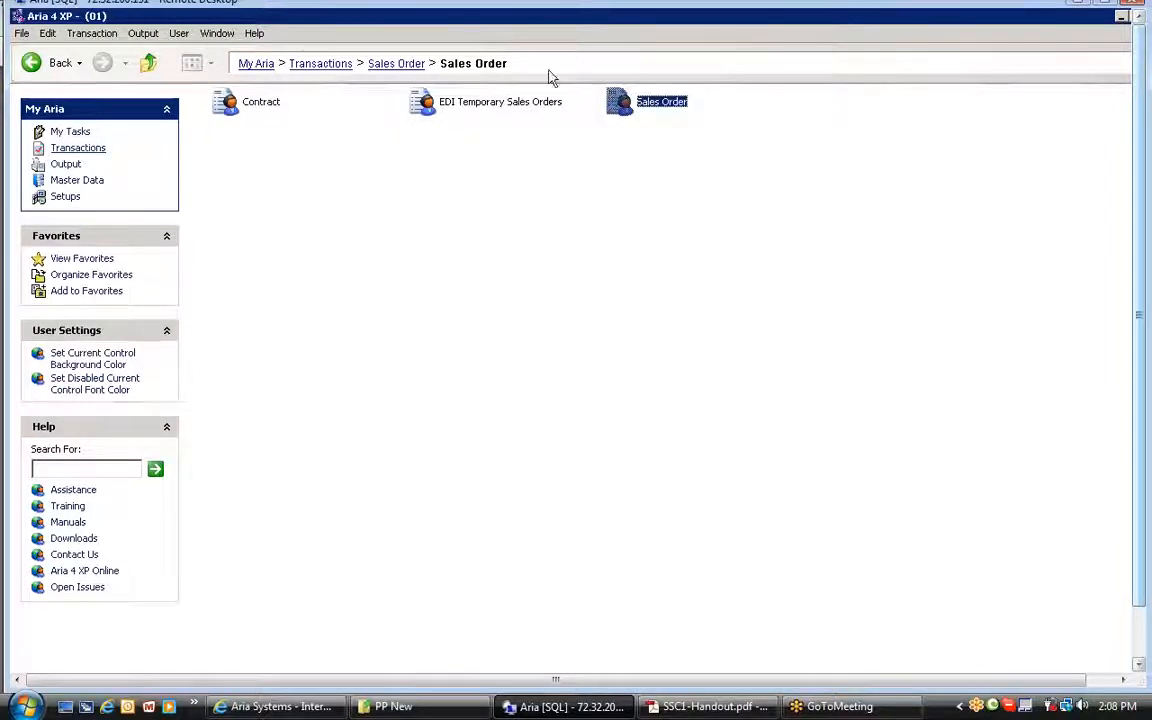
{"action": "left_click_drag", "start_coordinate": [524, 66], "coordinate": [289, 63]}
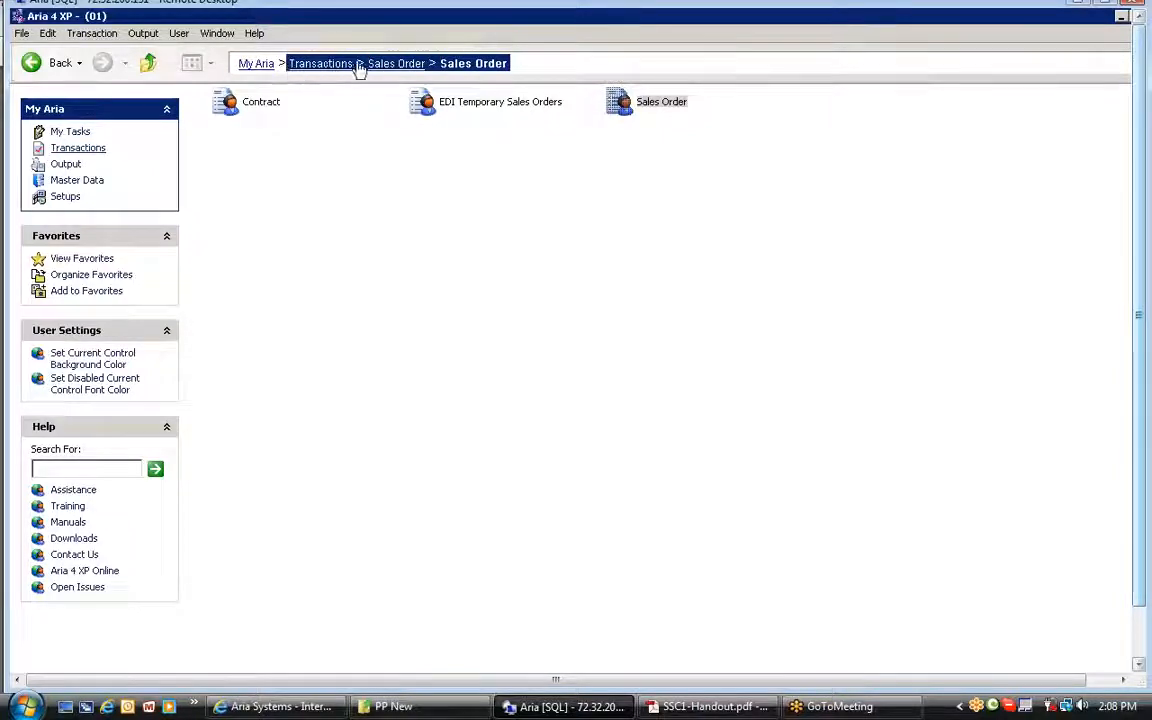
{"action": "left_click", "coordinate": [518, 68]}
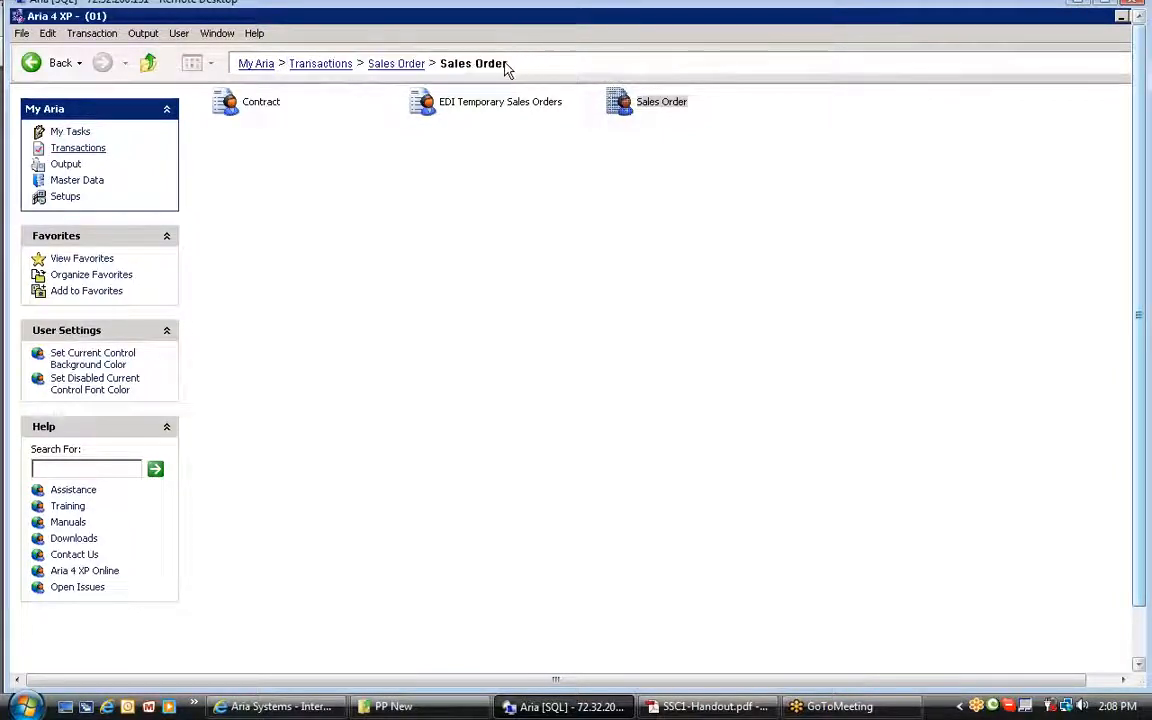
Step: Try to add the Sales Order program to Favorites under the name Sales Order
{"action": "left_click", "coordinate": [640, 108]}
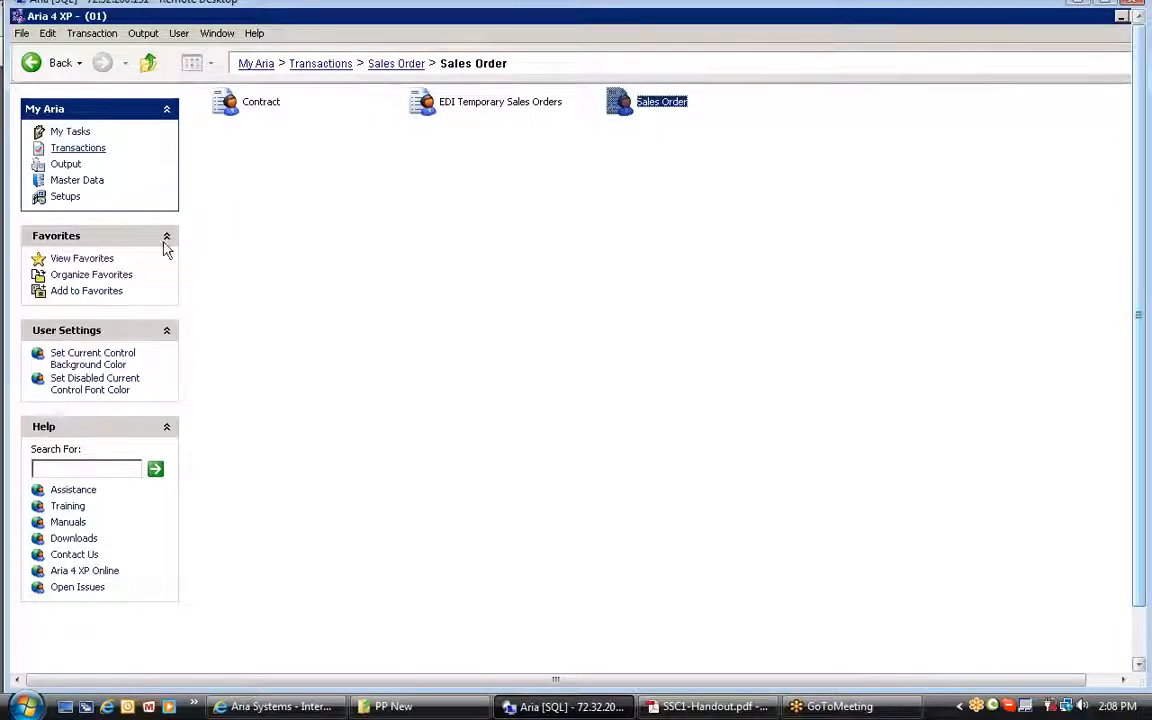
{"action": "left_click", "coordinate": [77, 292]}
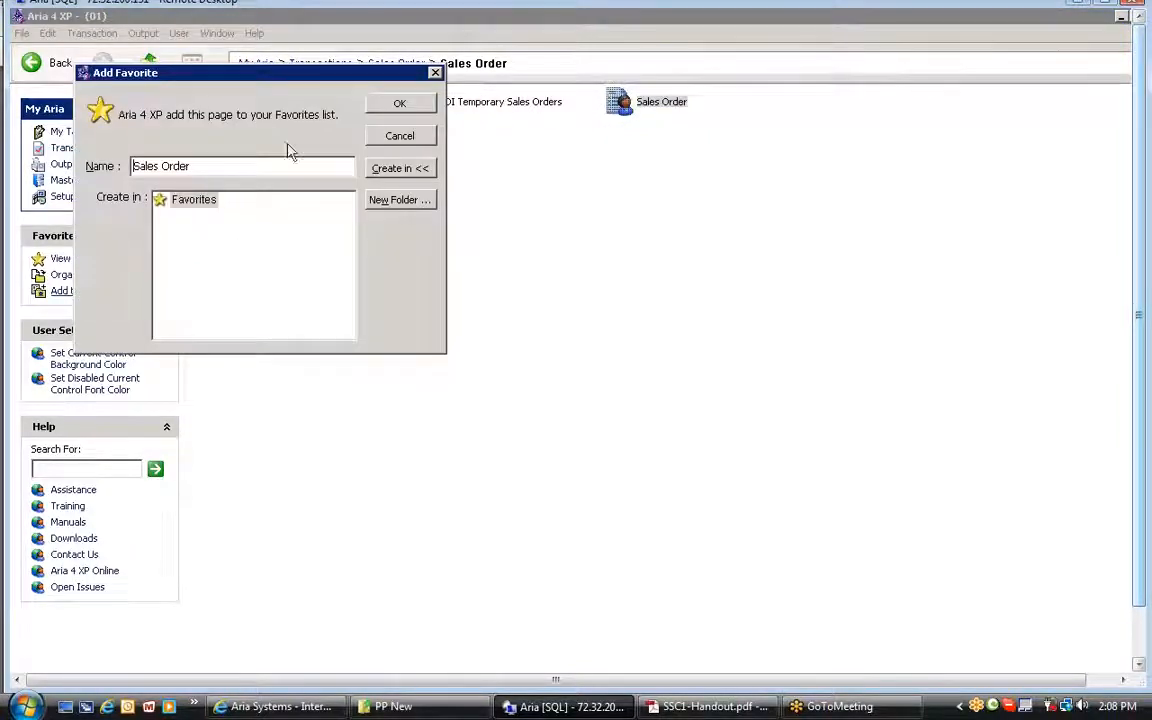
{"action": "left_click", "coordinate": [418, 108]}
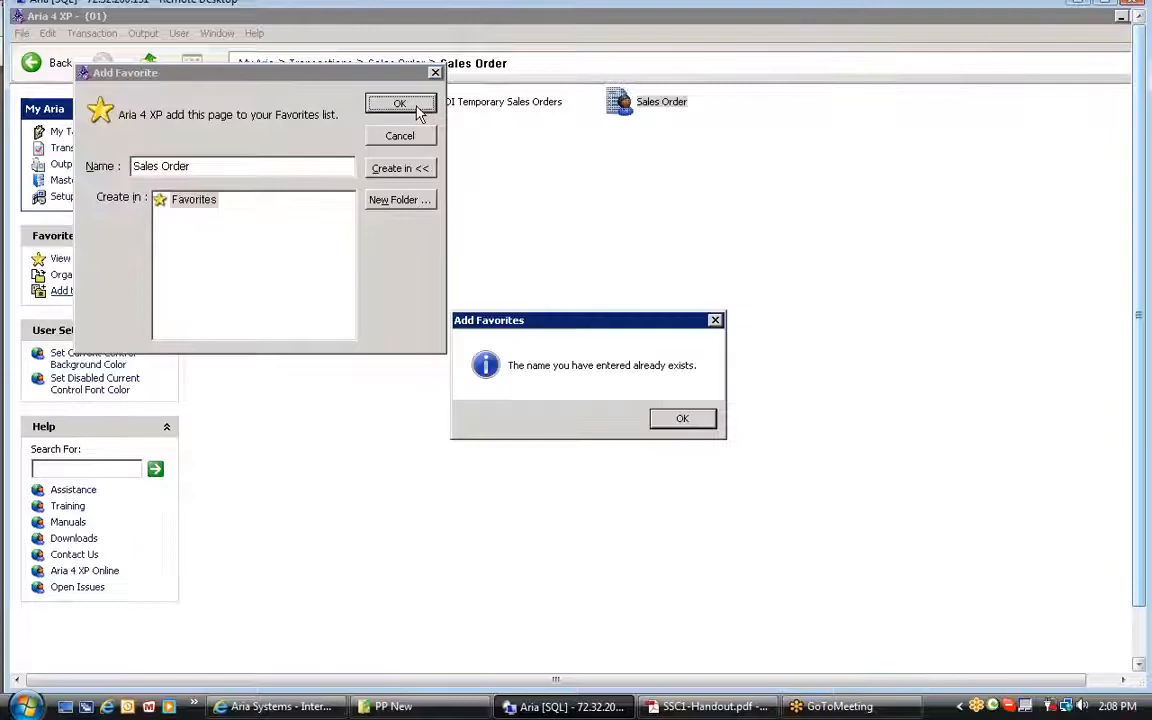
{"action": "left_click", "coordinate": [681, 418]}
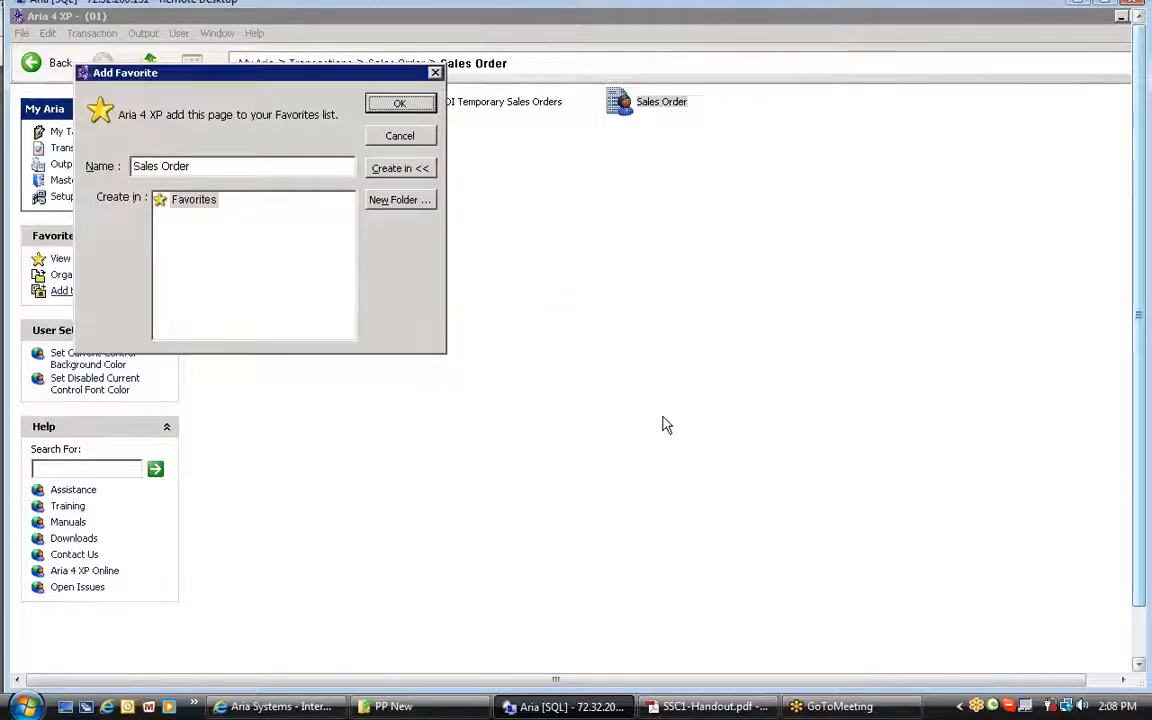
{"action": "left_click", "coordinate": [395, 140]}
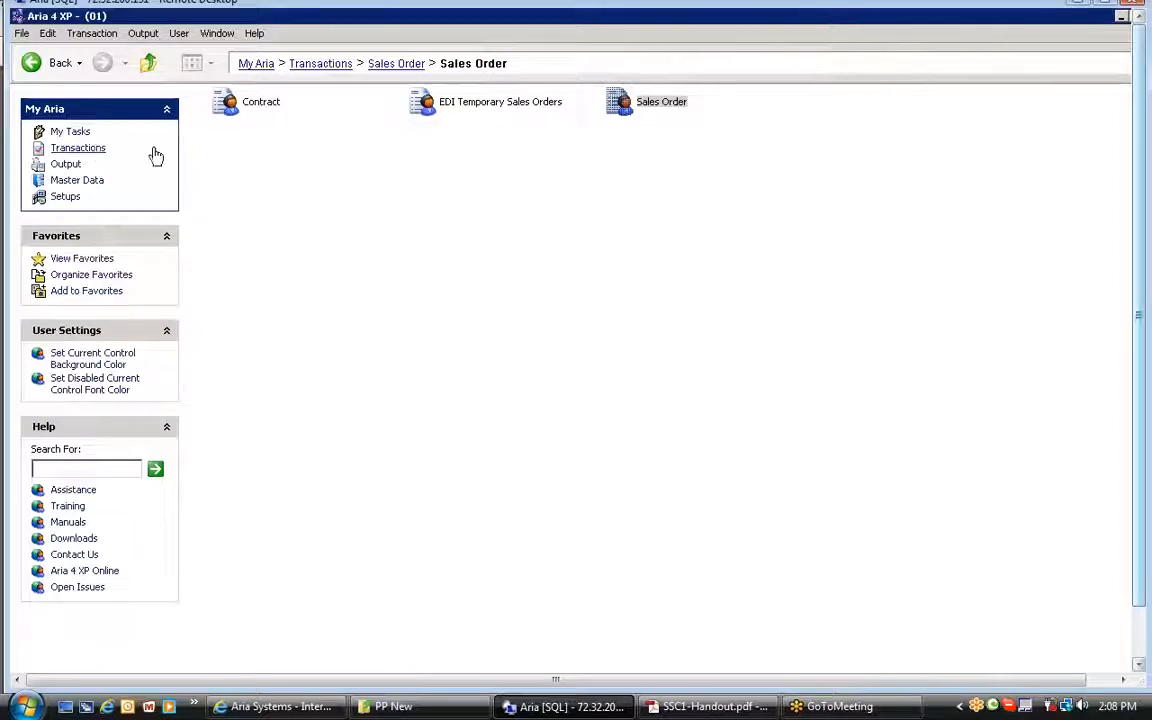
Step: Open the Sales Order program and enlarge its window over the program list
{"action": "double_click", "coordinate": [619, 104]}
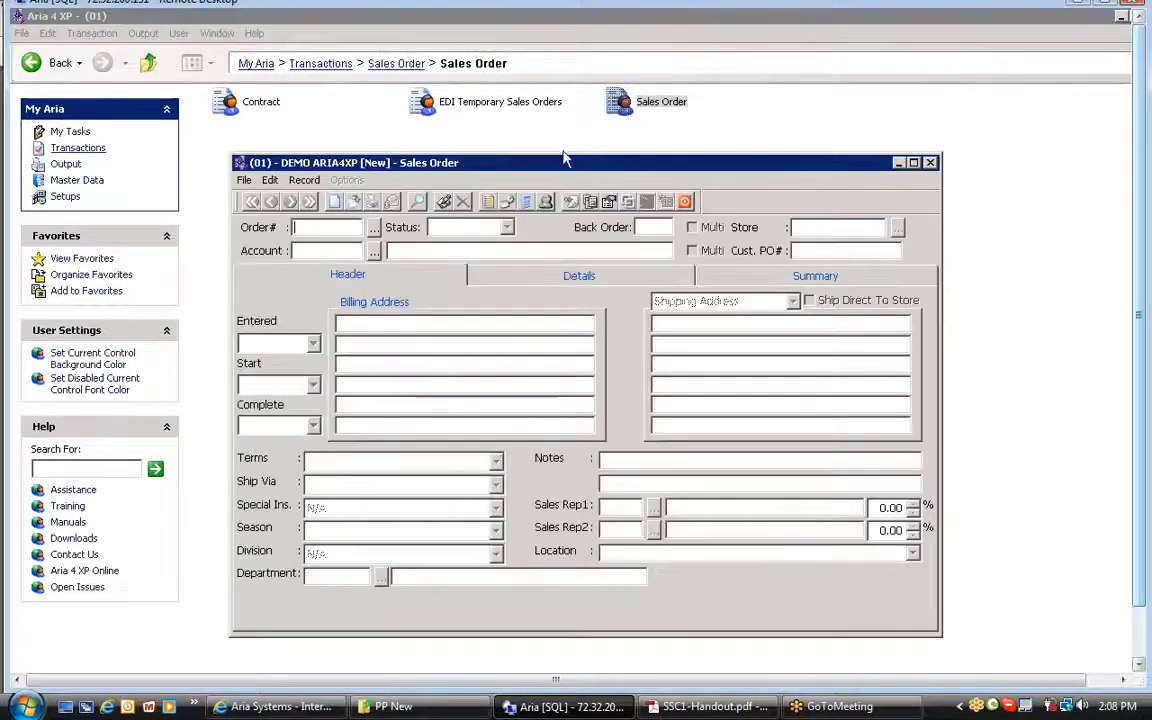
{"action": "left_click_drag", "start_coordinate": [563, 159], "coordinate": [504, 116]}
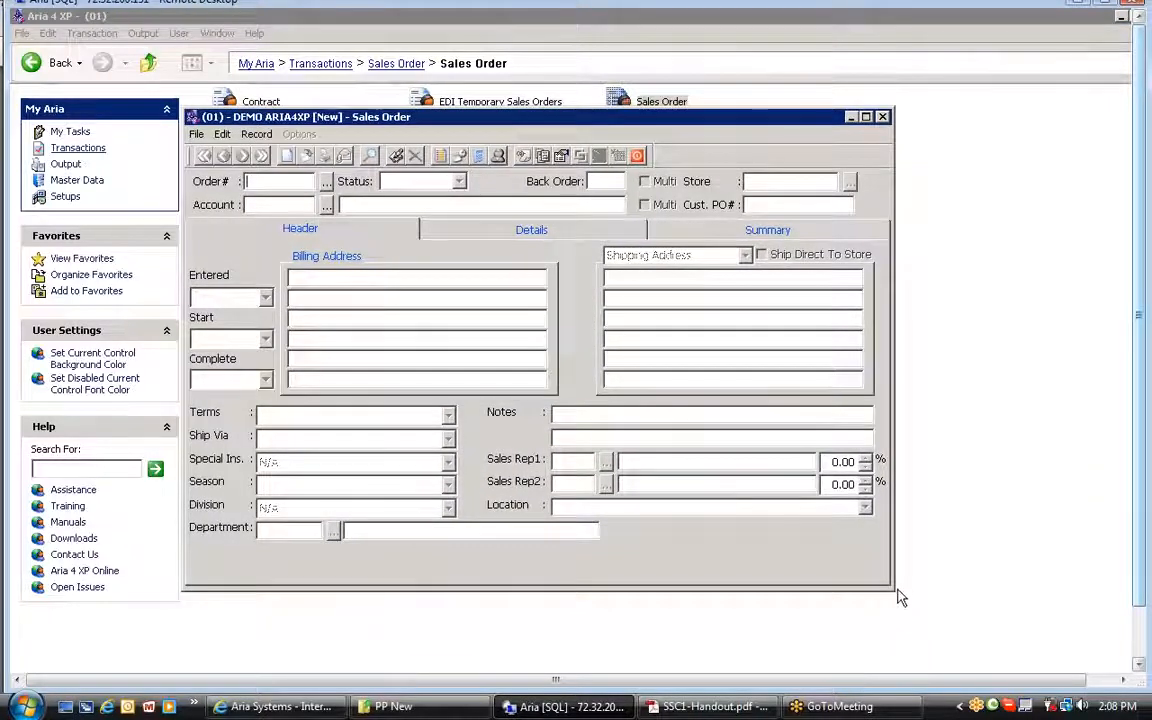
{"action": "left_click_drag", "start_coordinate": [894, 589], "coordinate": [1060, 671]}
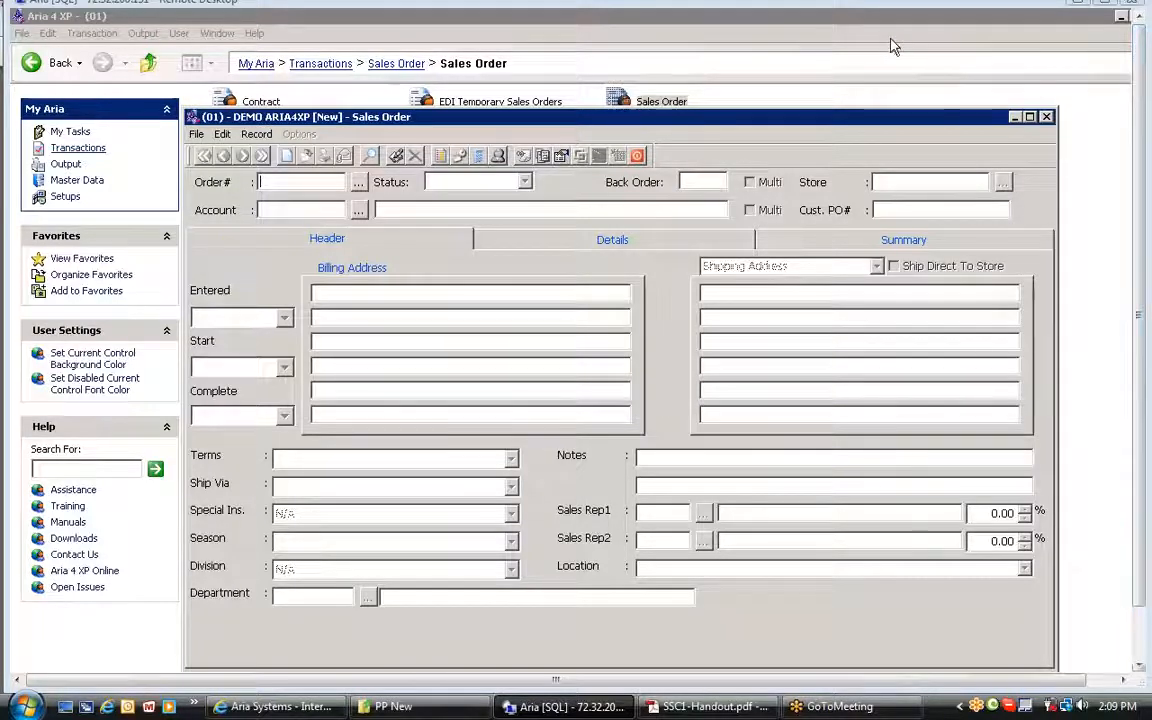
Step: Start a new sales order with session defaults Season Year Around, Men's Division and Main Warehouse, and set them as default
{"action": "left_click", "coordinate": [287, 158]}
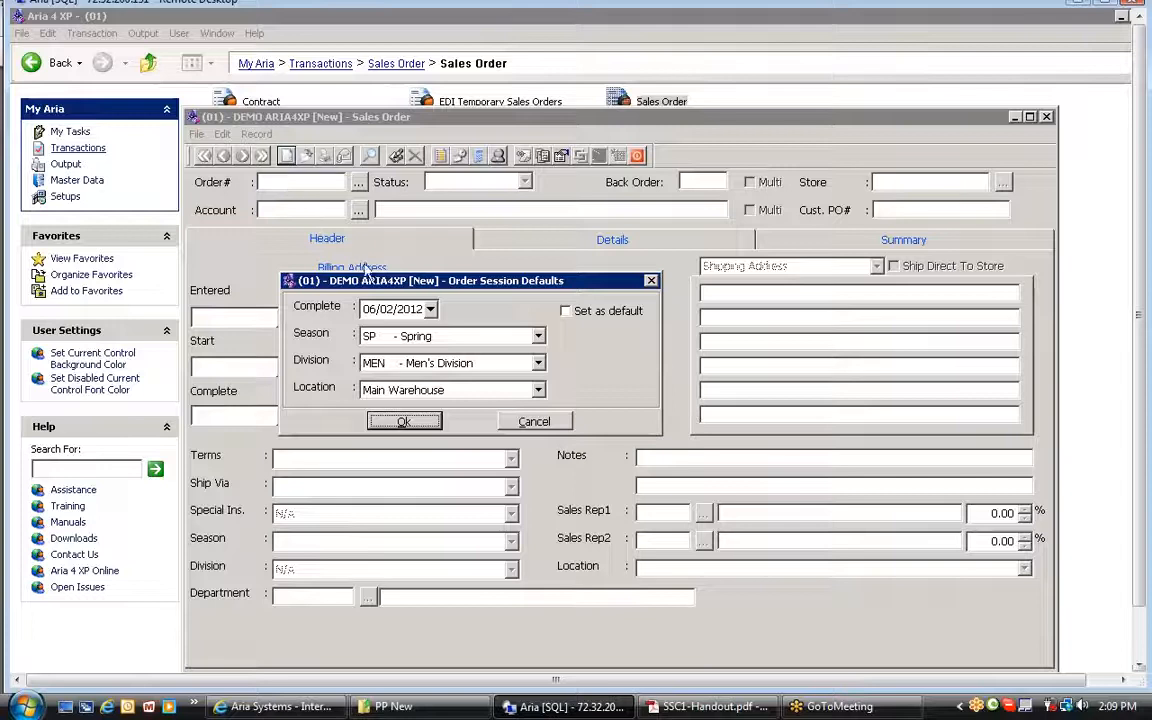
{"action": "left_click", "coordinate": [400, 338]}
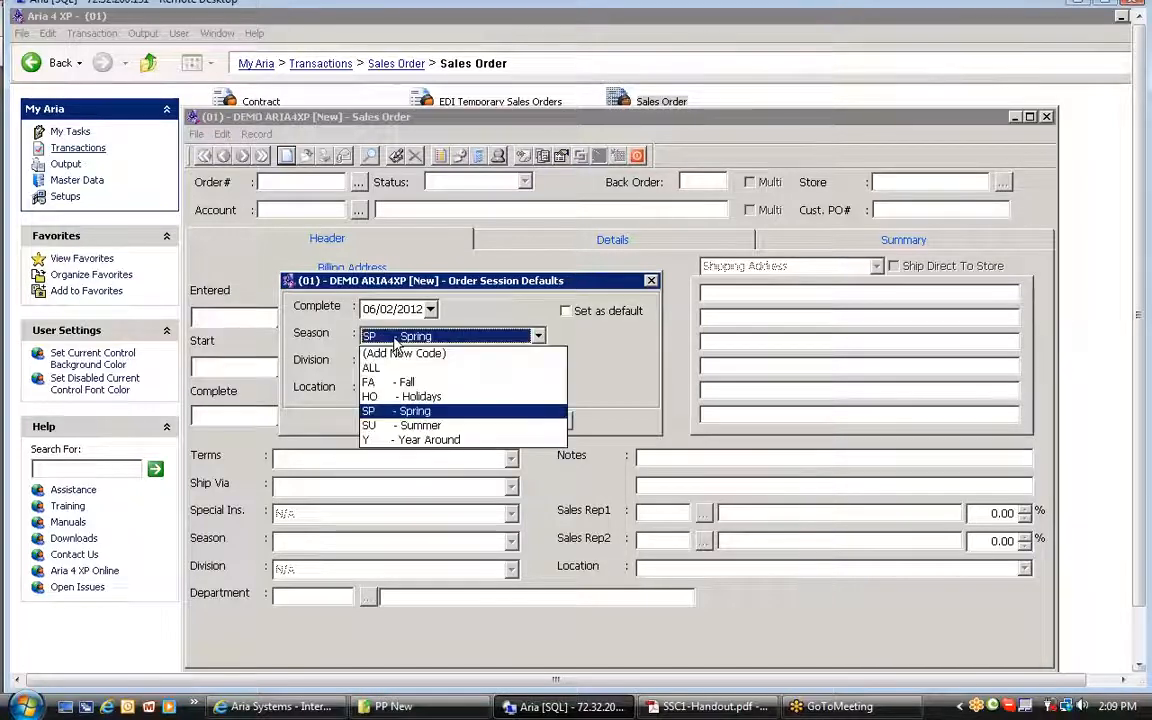
{"action": "left_click", "coordinate": [390, 440]}
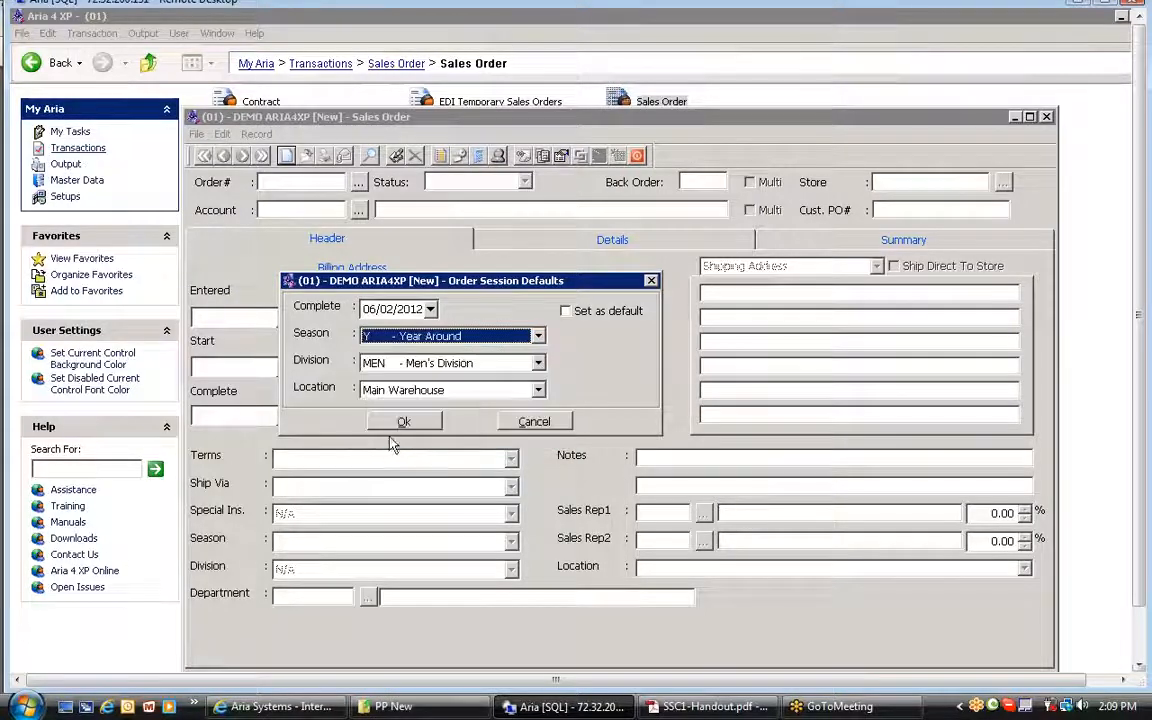
{"action": "left_click", "coordinate": [397, 364]}
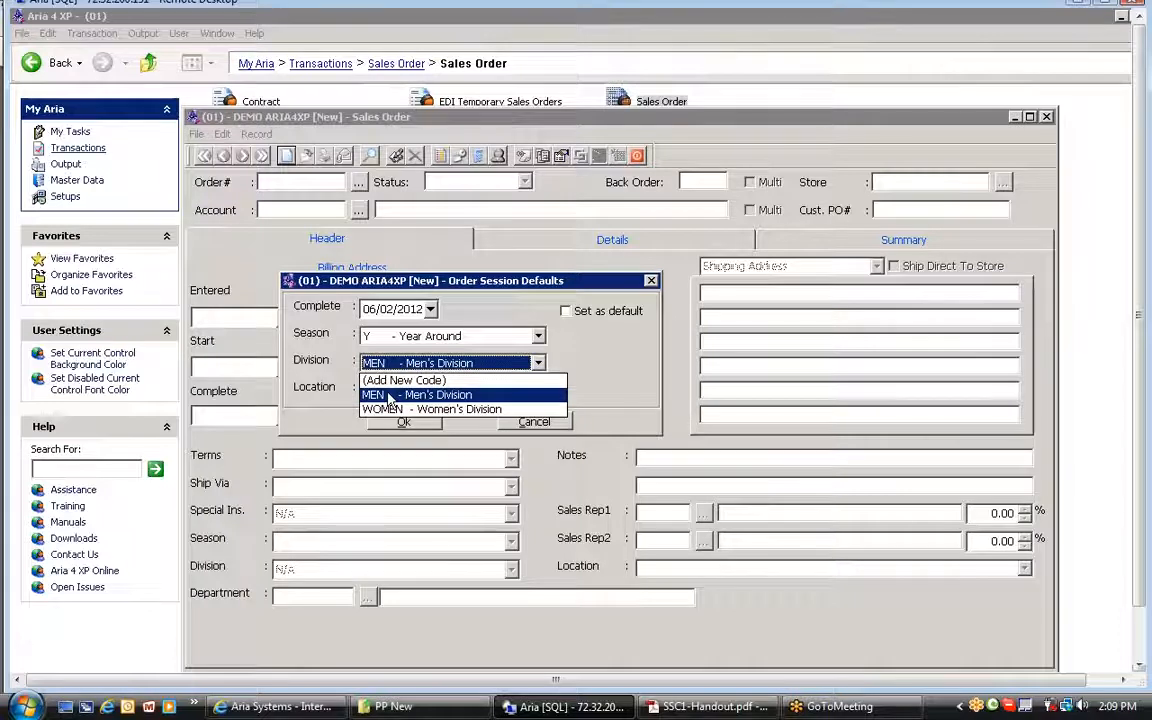
{"action": "left_click", "coordinate": [388, 397]}
{"action": "left_click", "coordinate": [410, 390]}
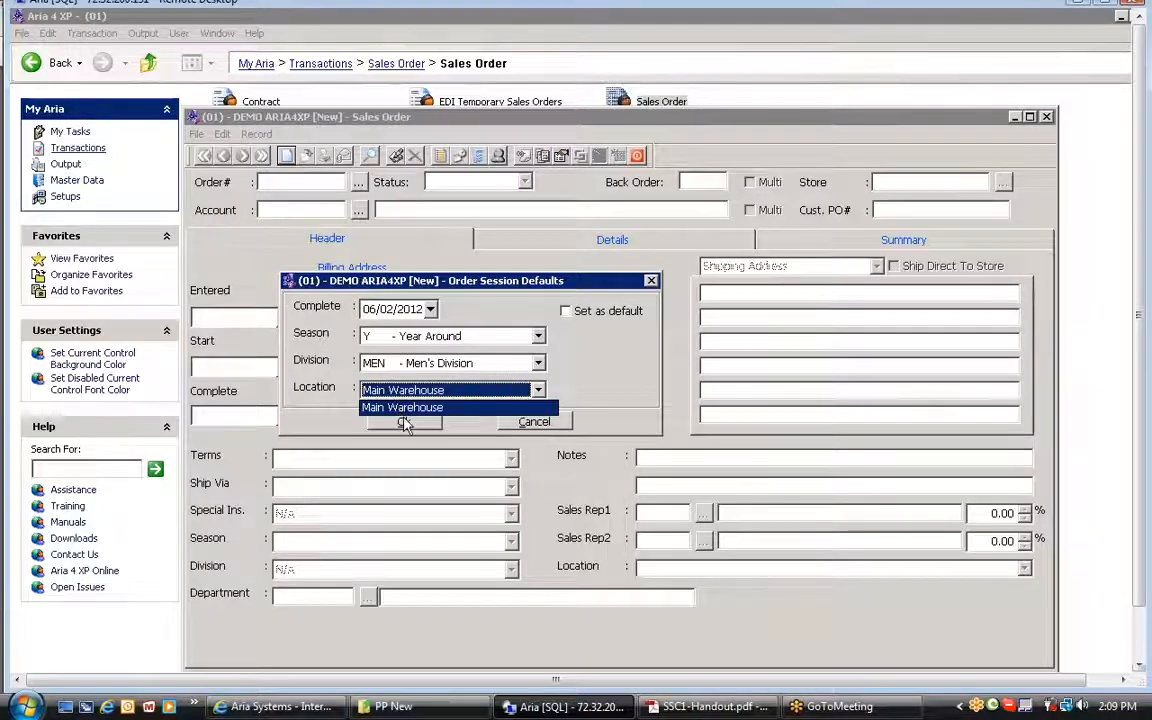
{"action": "left_click", "coordinate": [404, 407]}
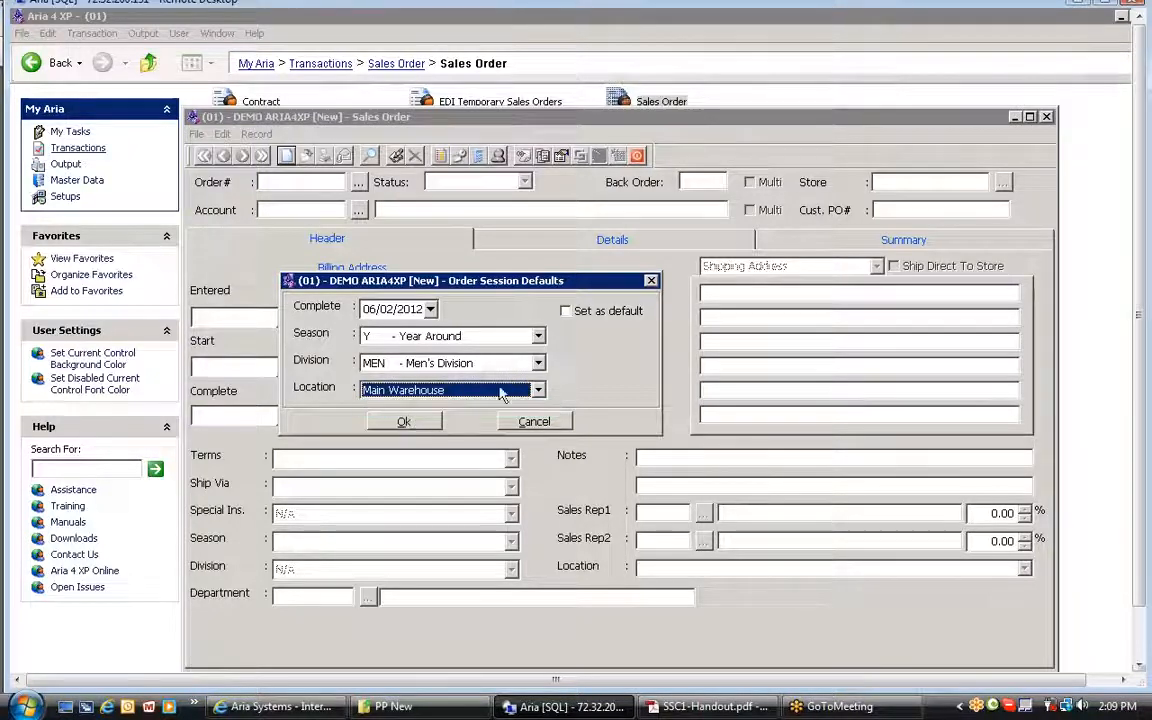
{"action": "left_click", "coordinate": [565, 312]}
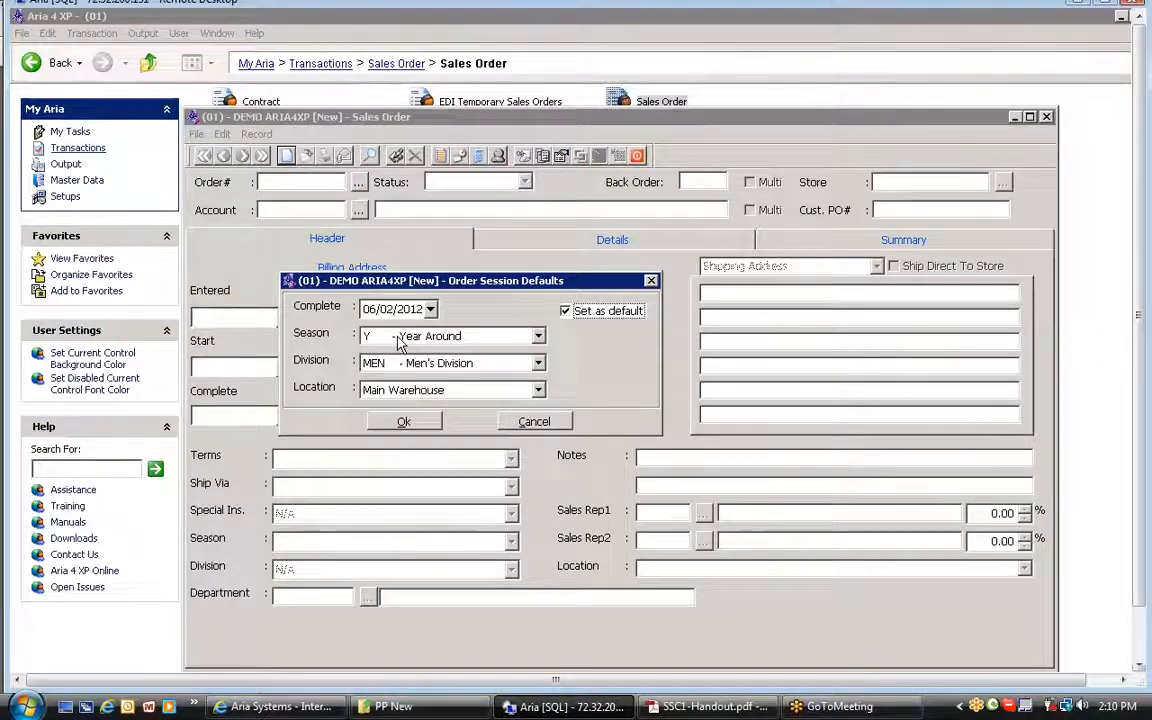
{"action": "left_click", "coordinate": [403, 422]}
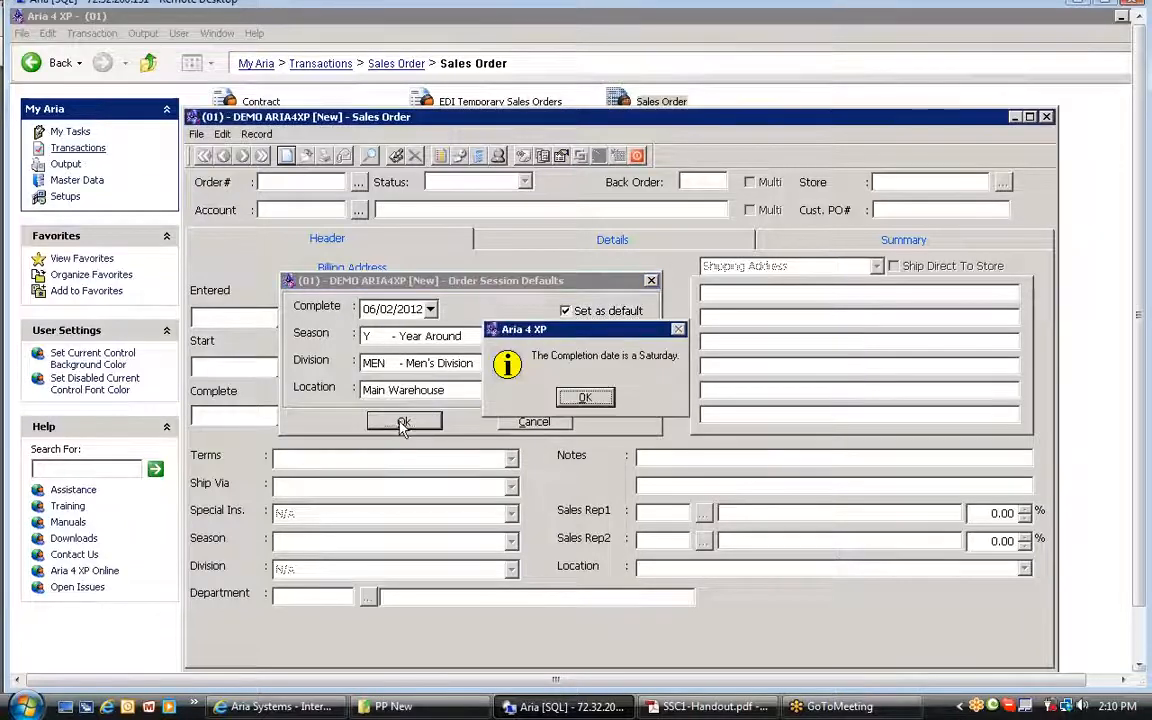
{"action": "left_click", "coordinate": [584, 399]}
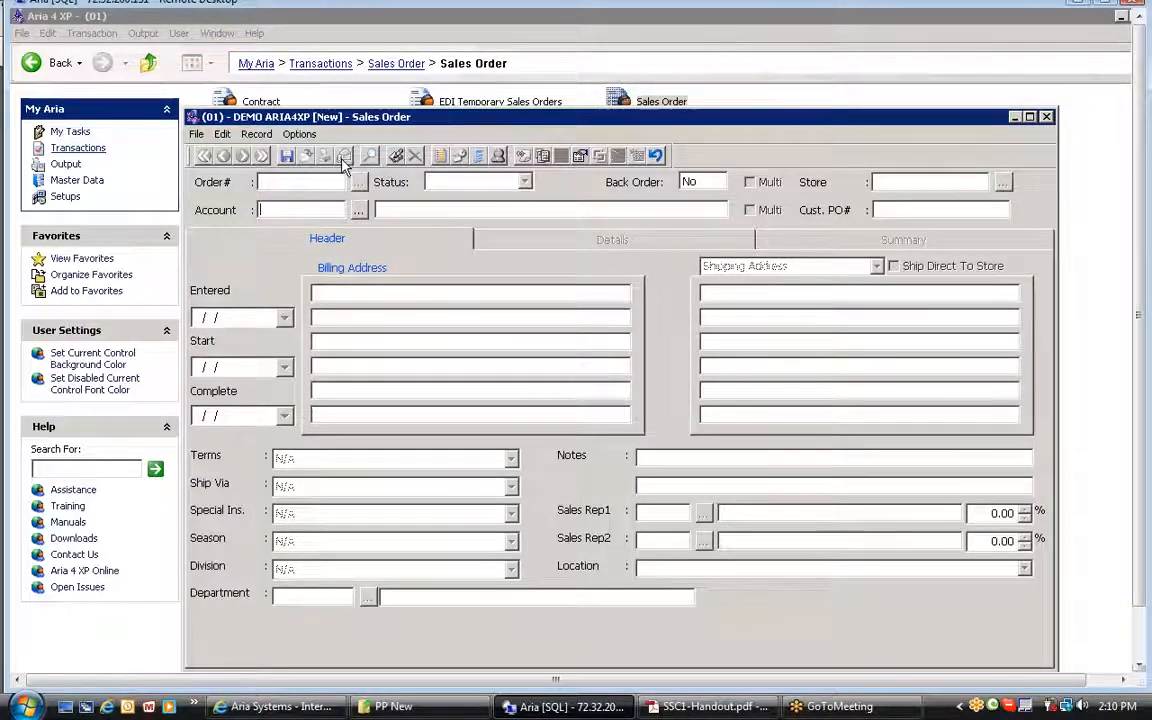
Step: Fill the new sales order from the account code MACYS and discard the unsaved order
{"action": "left_click", "coordinate": [278, 209]}
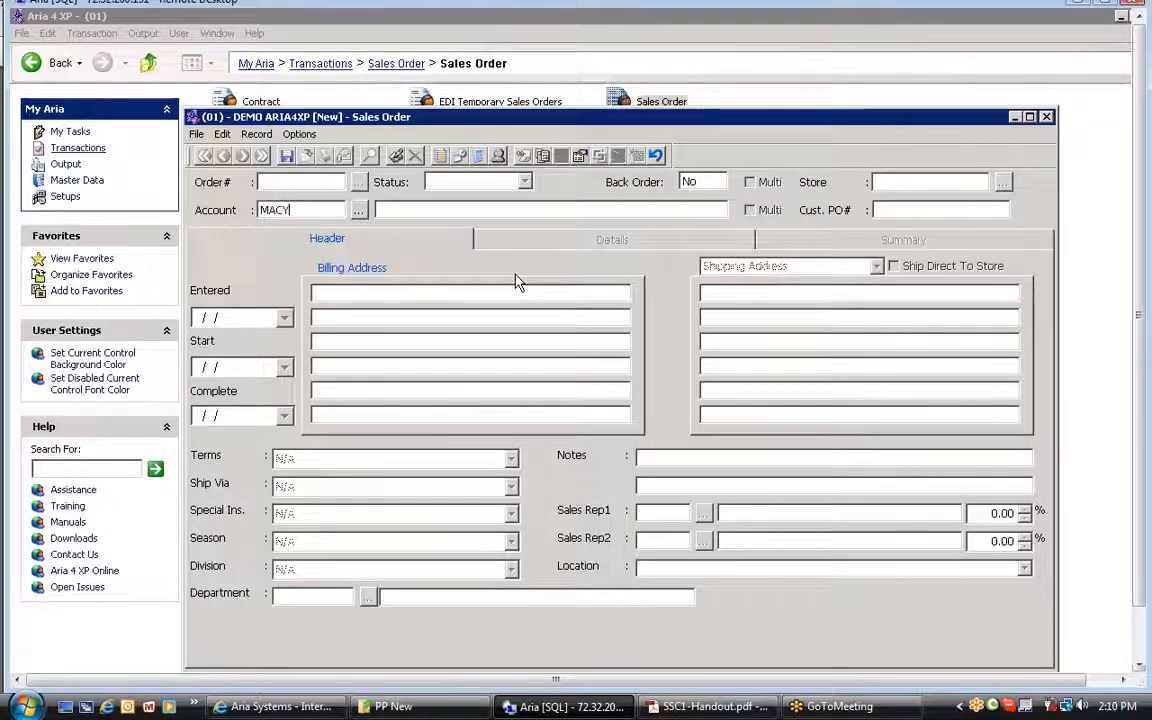
{"action": "type", "text": "S"}
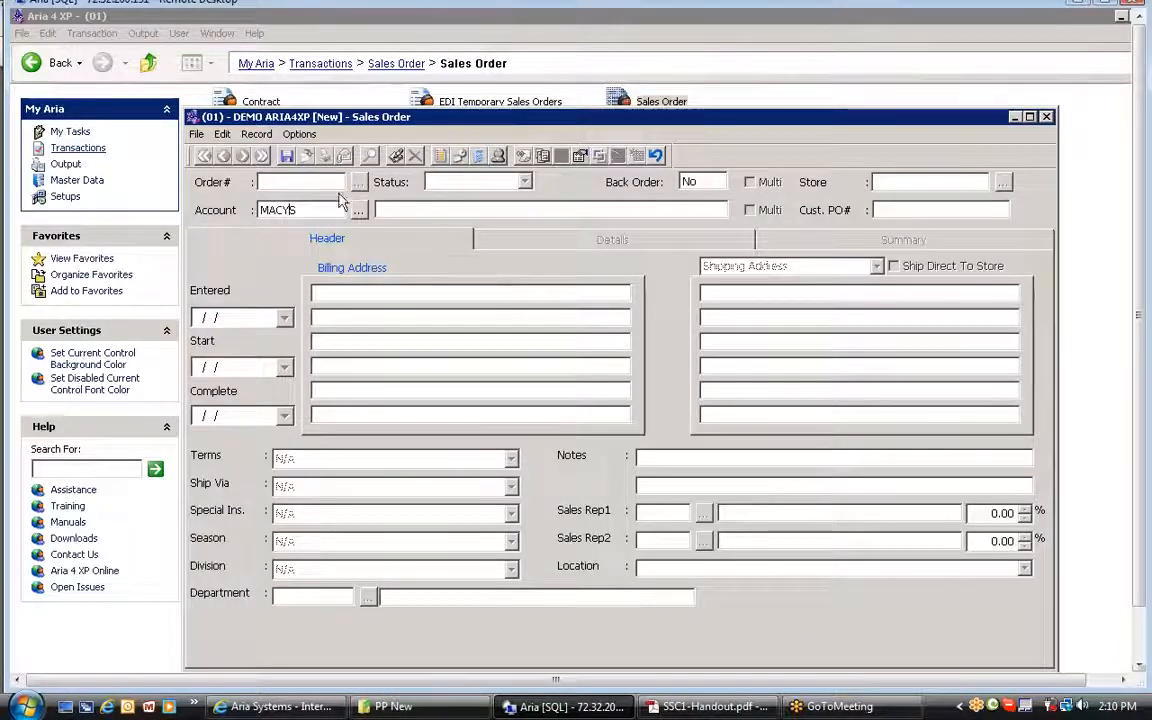
{"action": "key", "text": "Tab"}
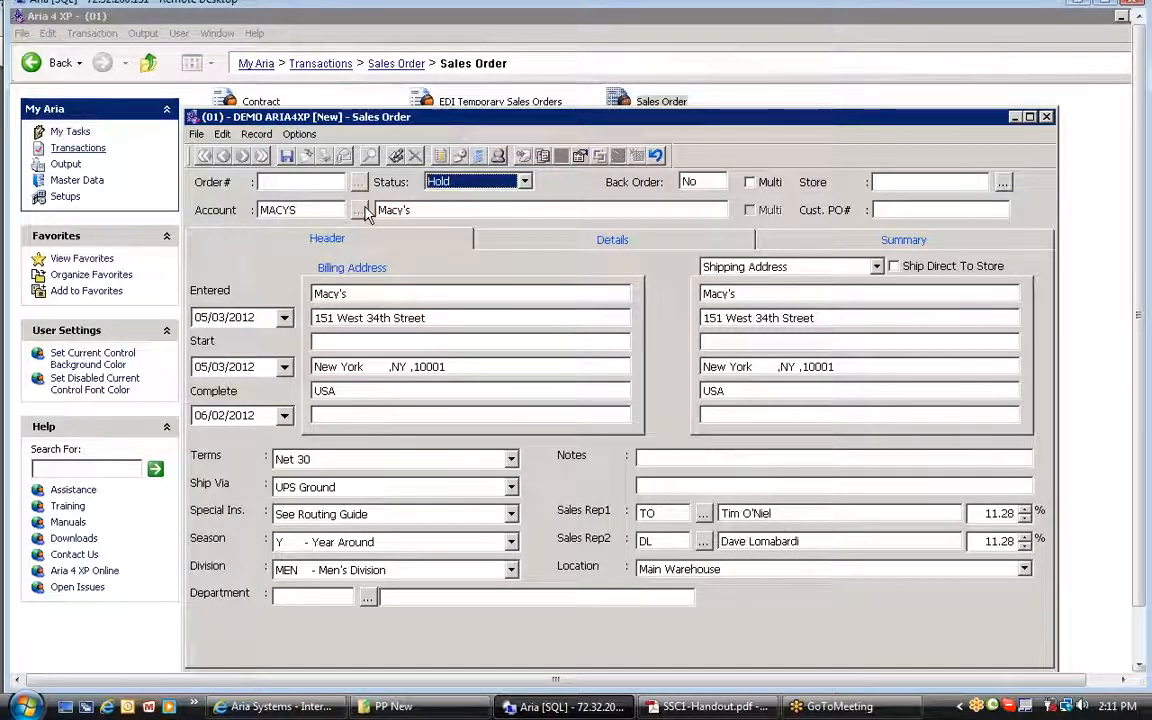
{"action": "left_click", "coordinate": [657, 158]}
{"action": "left_click", "coordinate": [617, 417]}
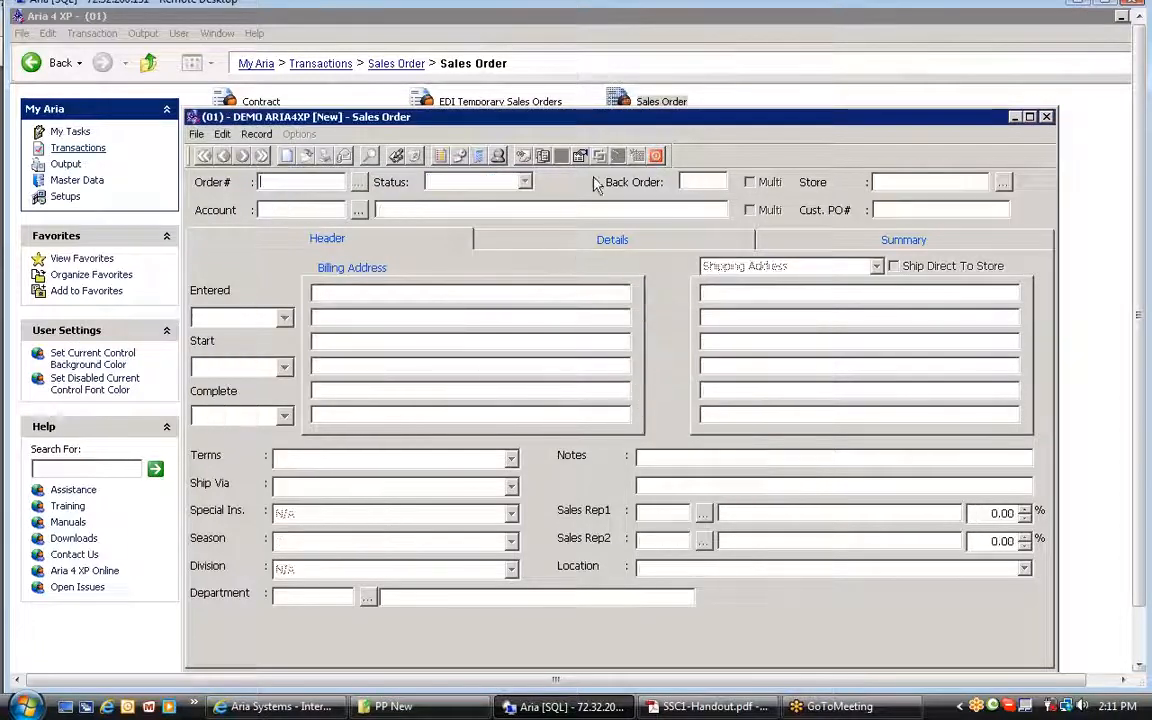
Step: Start another new sales order, open the customer list for its account and highlight Macy's
{"action": "left_click", "coordinate": [287, 157]}
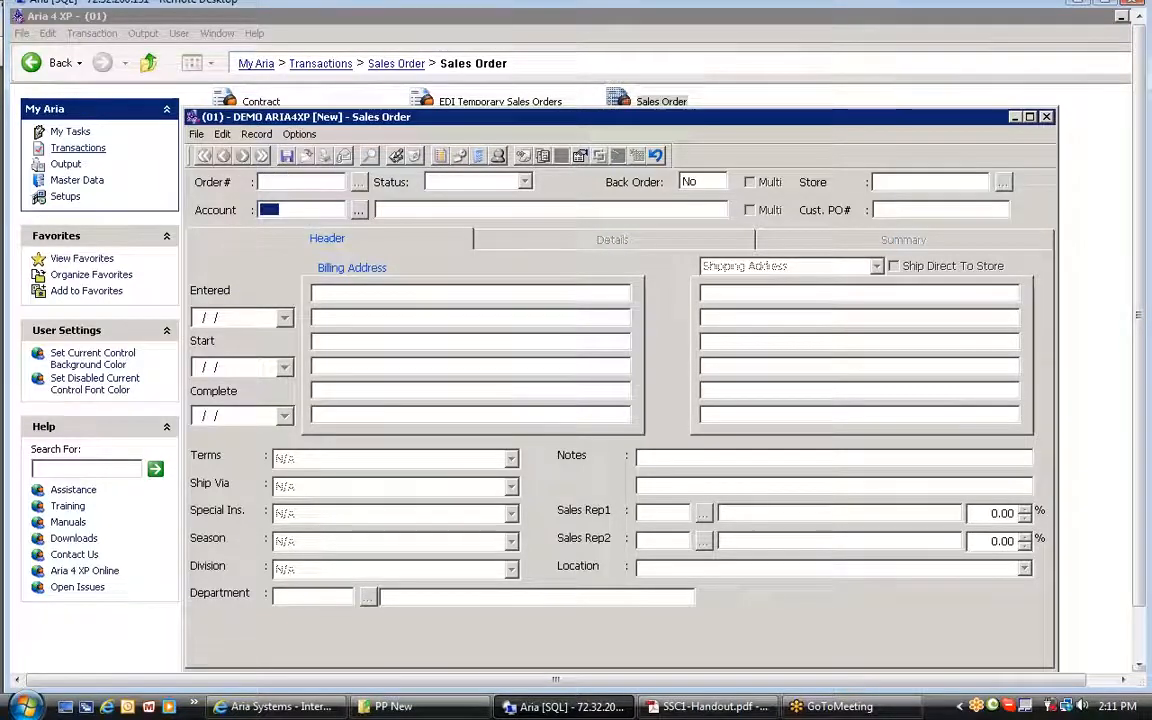
{"action": "left_click", "coordinate": [359, 212]}
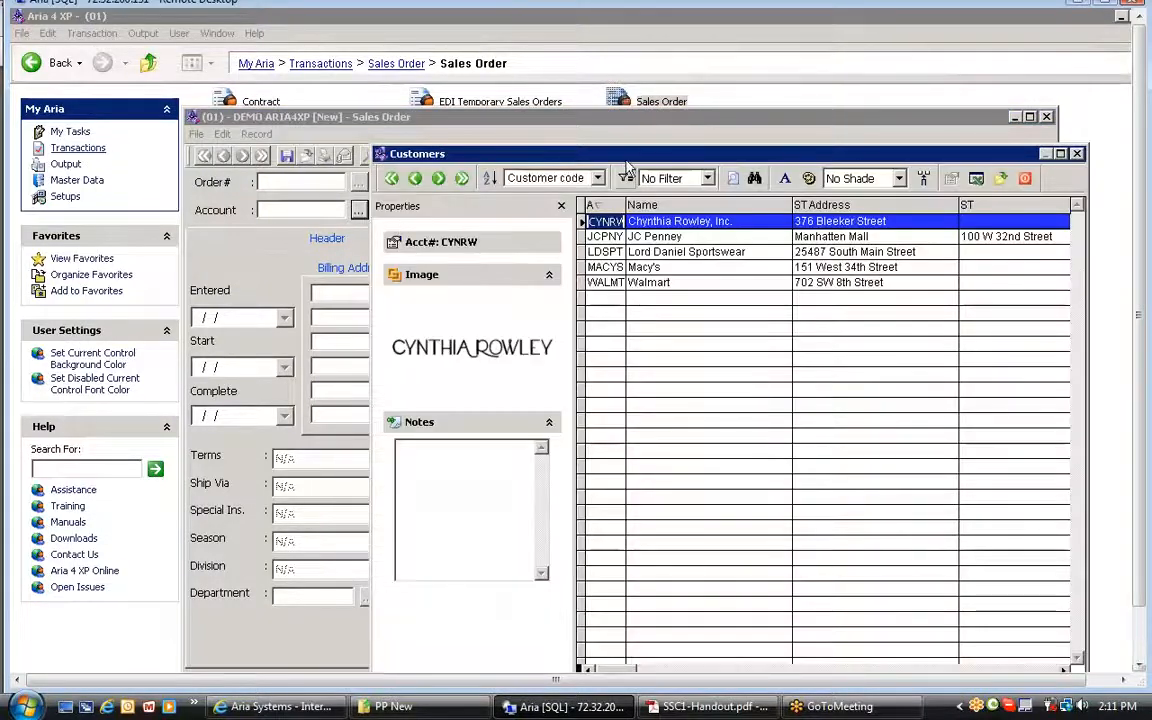
{"action": "left_click_drag", "start_coordinate": [564, 152], "coordinate": [540, 113]}
{"action": "left_click_drag", "start_coordinate": [600, 164], "coordinate": [616, 165]}
{"action": "key", "text": "Down"}
{"action": "key", "text": "Down"}
{"action": "key", "text": "Down"}
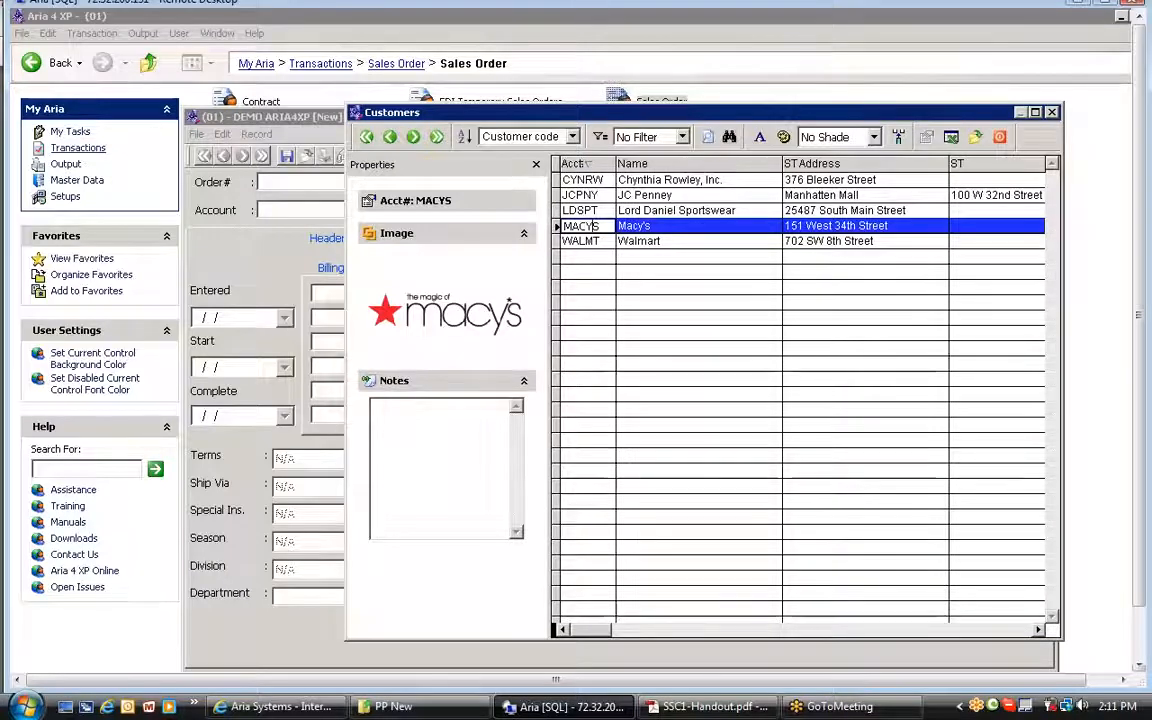
Step: Sort the customer list by name and look through its address, city and state columns
{"action": "left_click", "coordinate": [637, 163]}
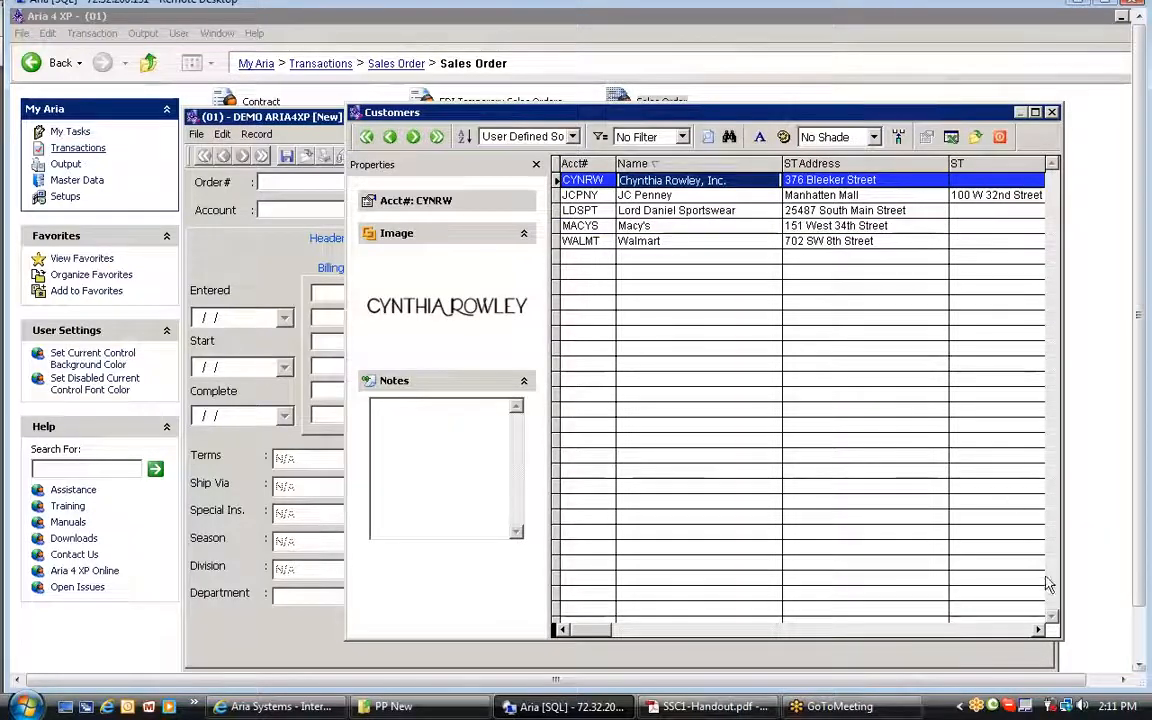
{"action": "left_click", "coordinate": [1040, 629]}
{"action": "left_click", "coordinate": [1040, 629]}
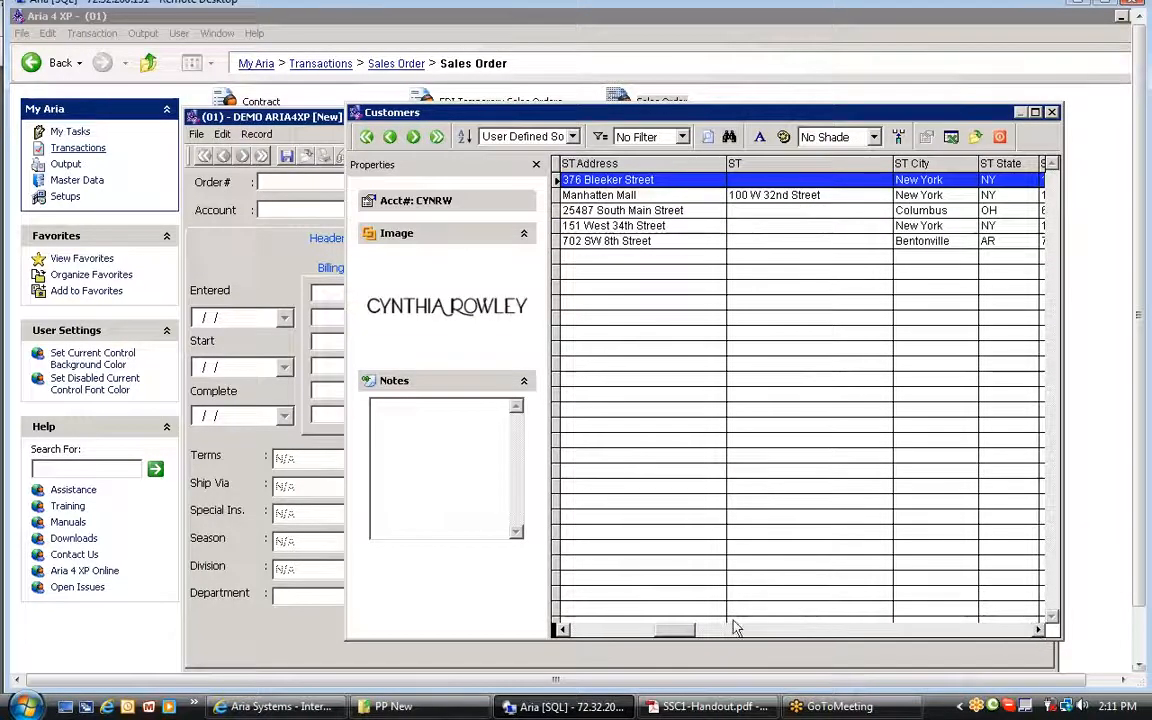
{"action": "left_click", "coordinate": [605, 631]}
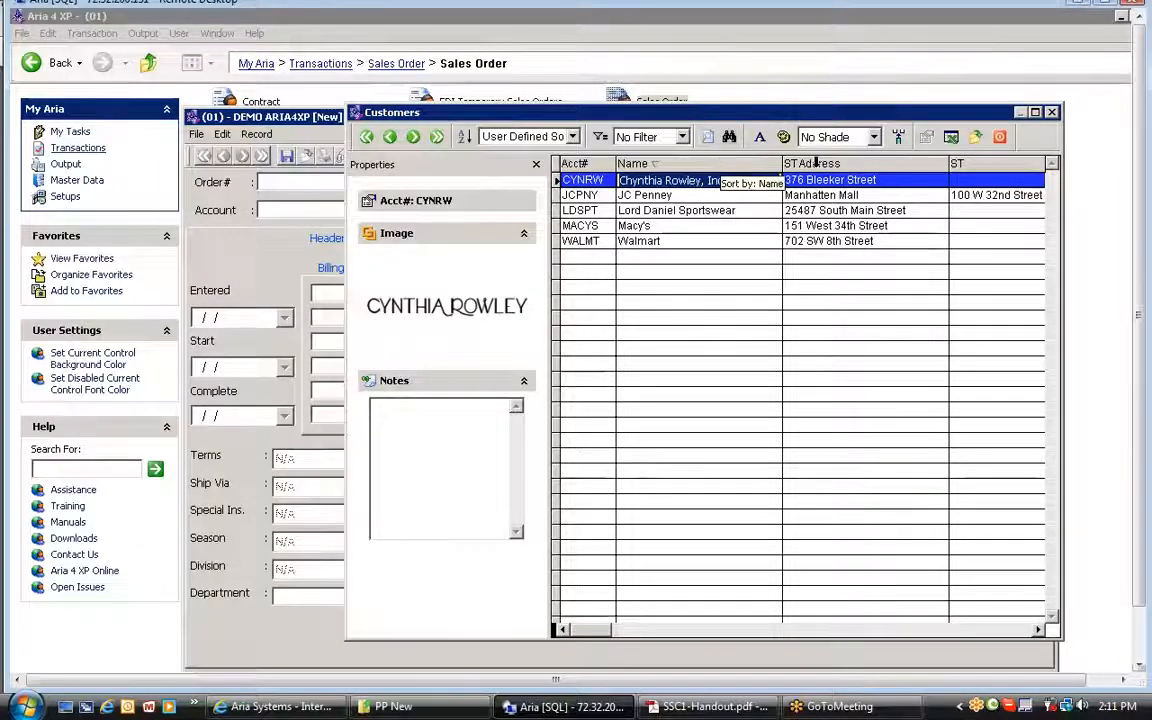
{"action": "left_click", "coordinate": [684, 165]}
{"action": "left_click", "coordinate": [672, 165]}
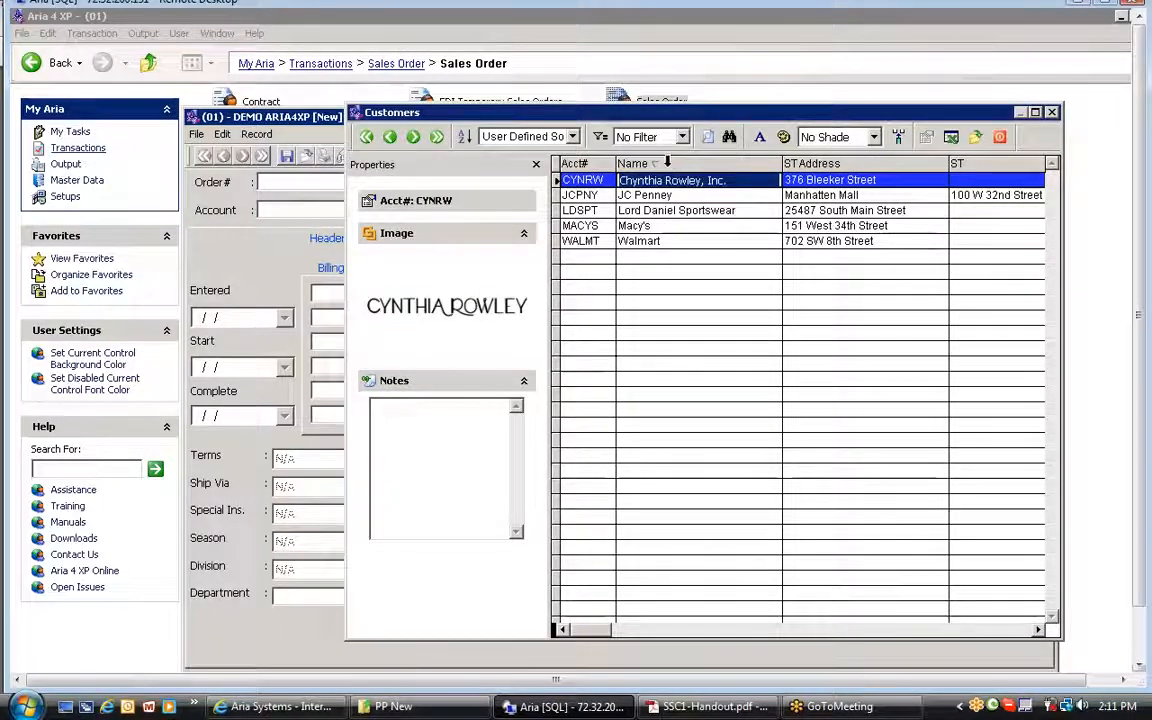
Step: Search the customer list for MACY
{"action": "left_click", "coordinate": [730, 138]}
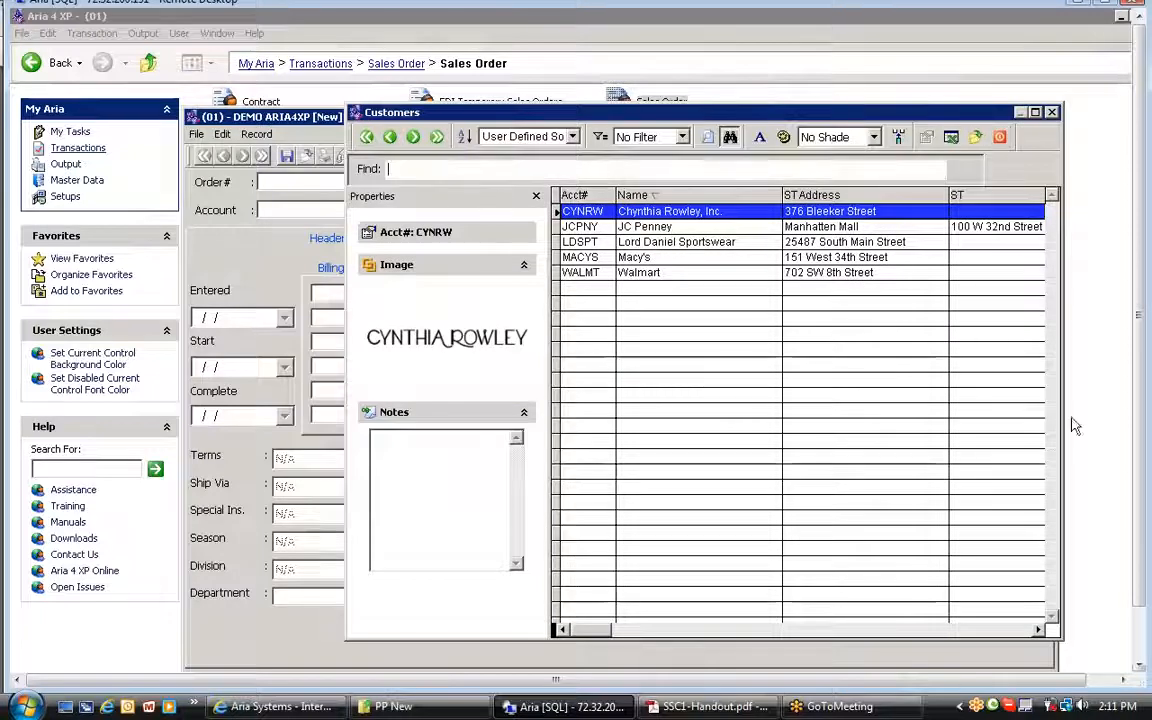
{"action": "type", "text": "MACY"}
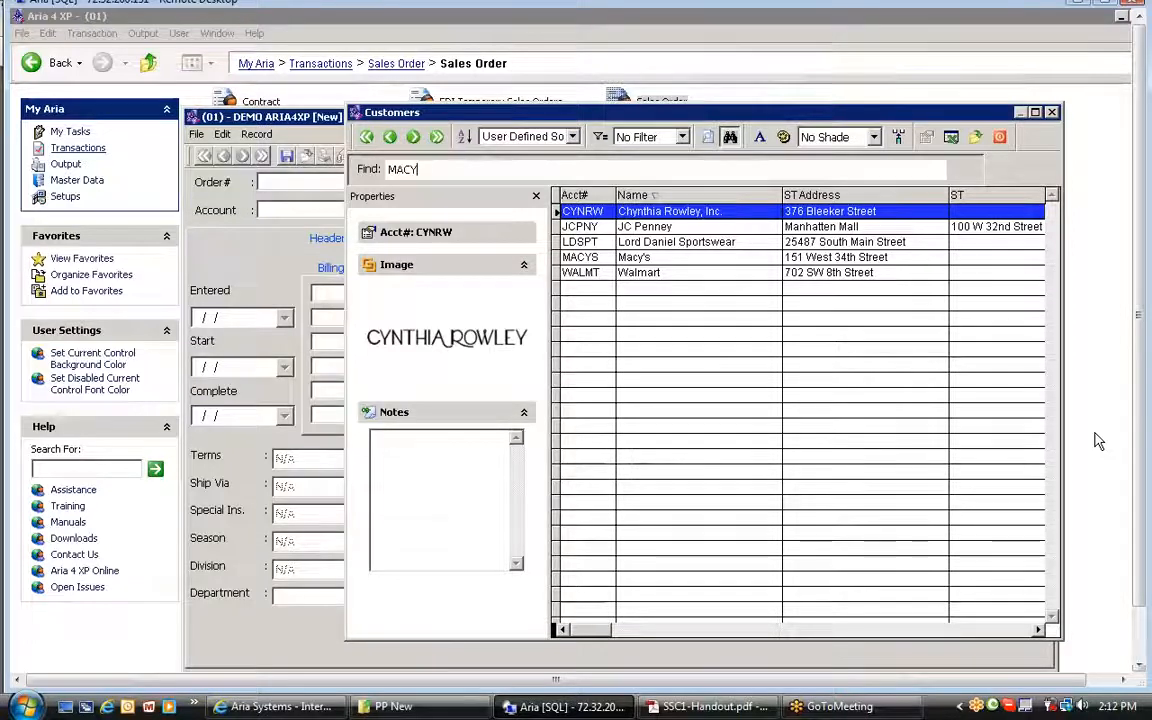
{"action": "key", "text": "Return"}
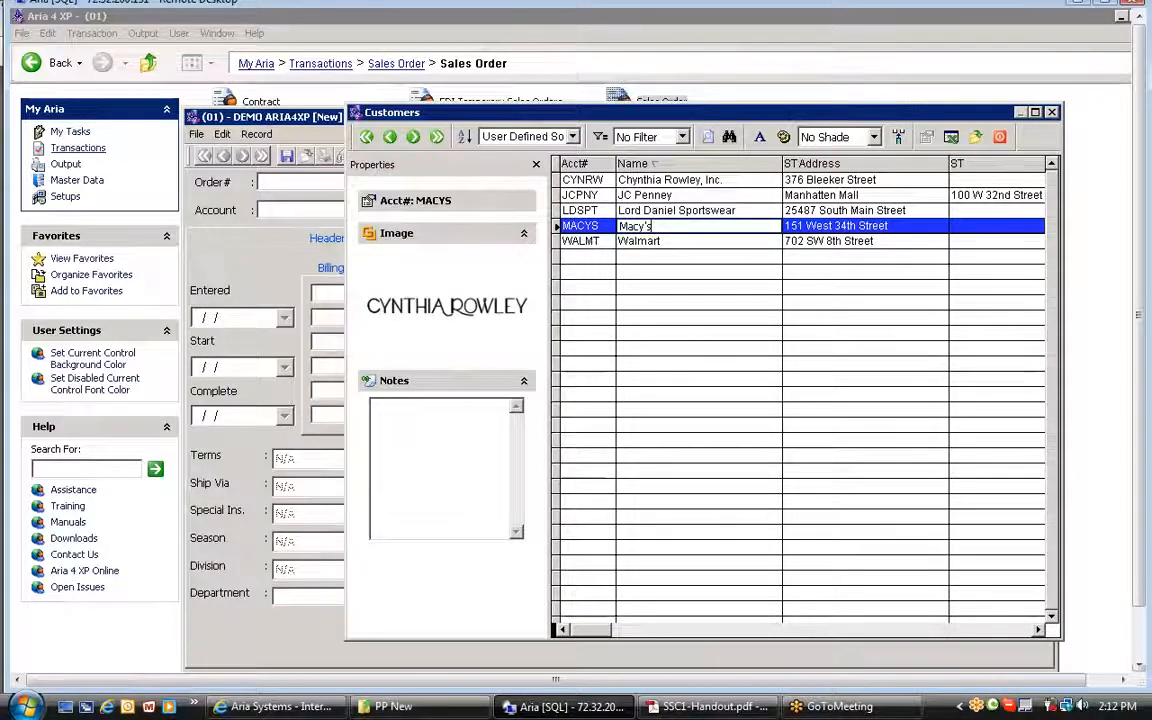
Step: Sort the customer list by name in descending order
{"action": "left_click", "coordinate": [650, 180]}
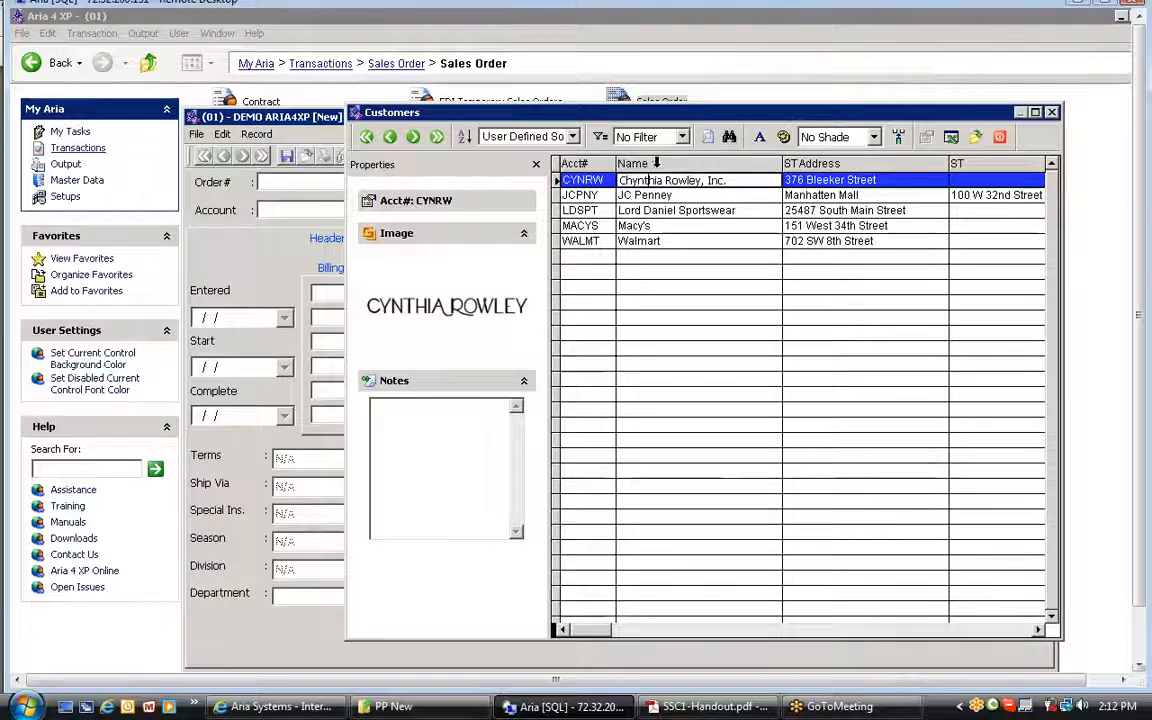
{"action": "left_click", "coordinate": [656, 162]}
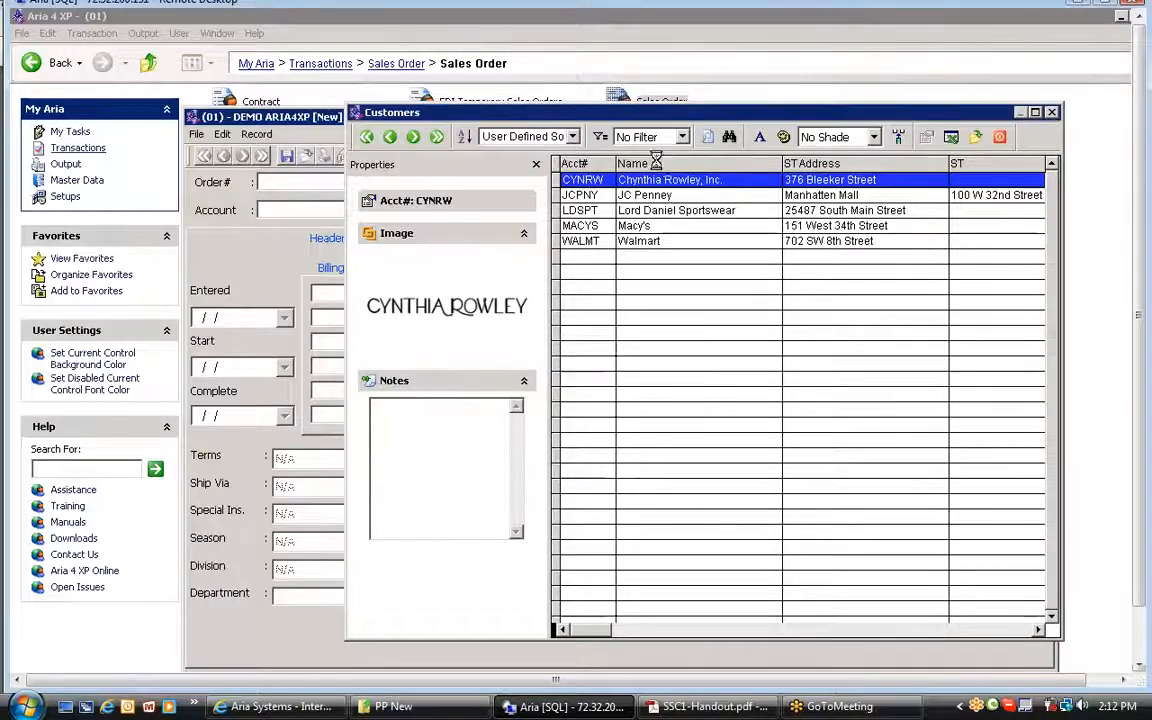
{"action": "left_click", "coordinate": [657, 163]}
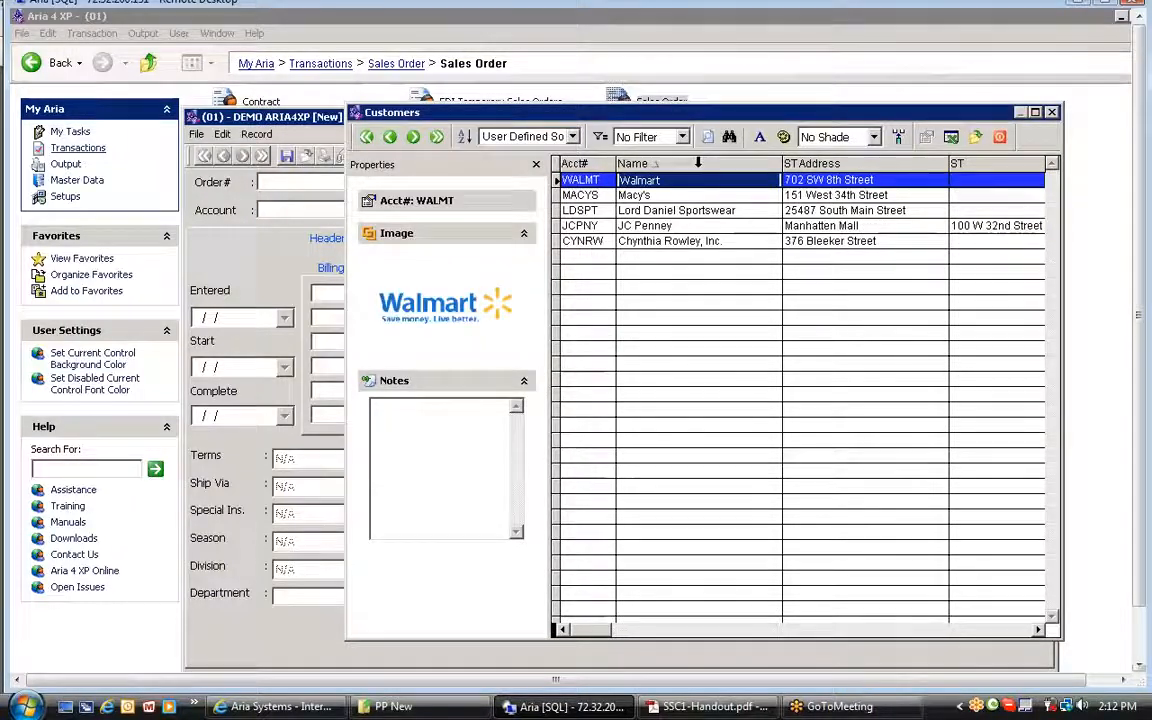
Step: Search the customer list for JC P
{"action": "left_click", "coordinate": [729, 139]}
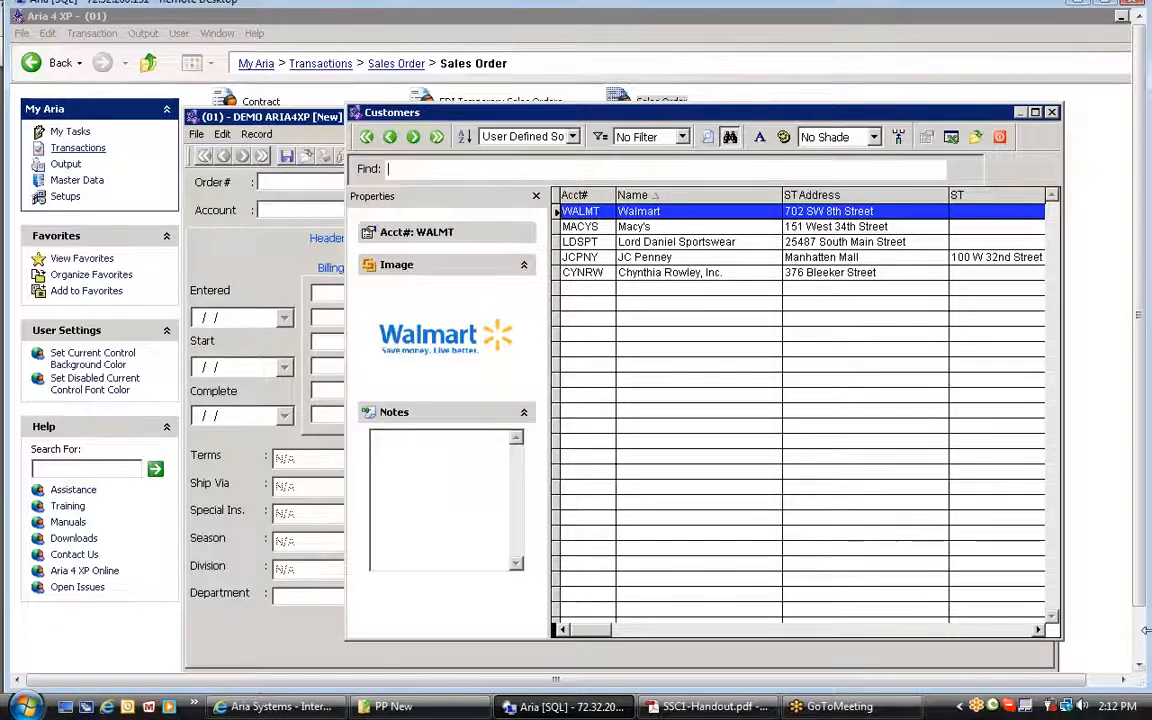
{"action": "type", "text": "J"}
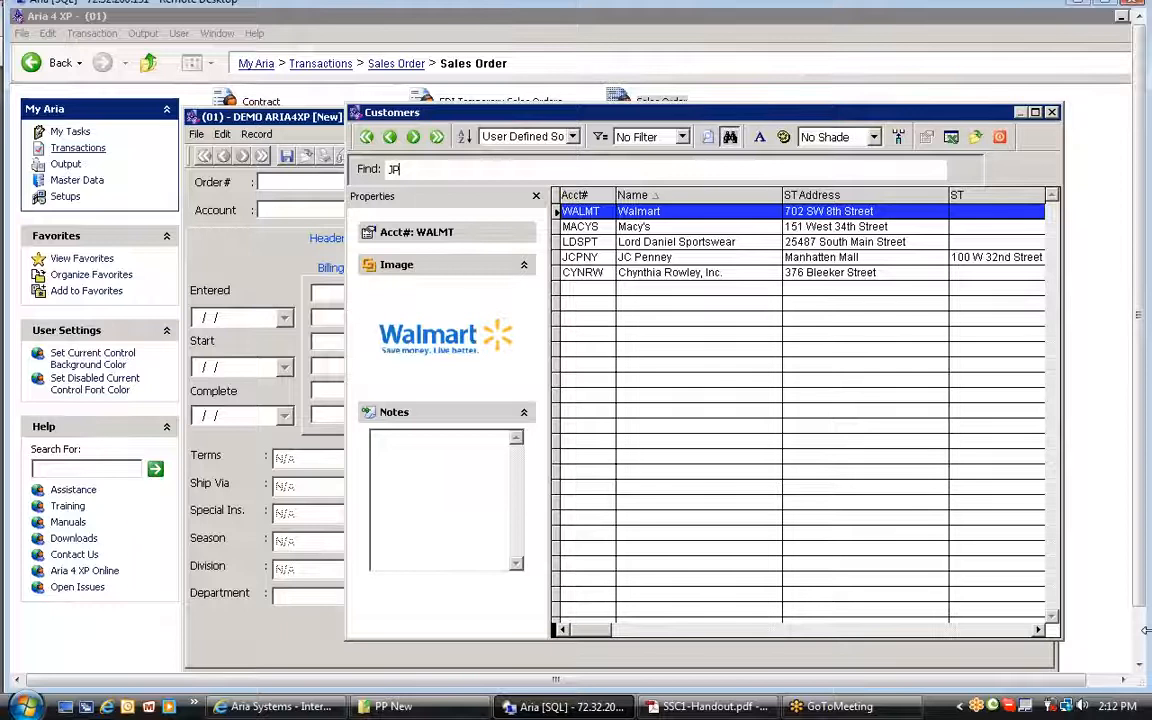
{"action": "type", "text": "C "}
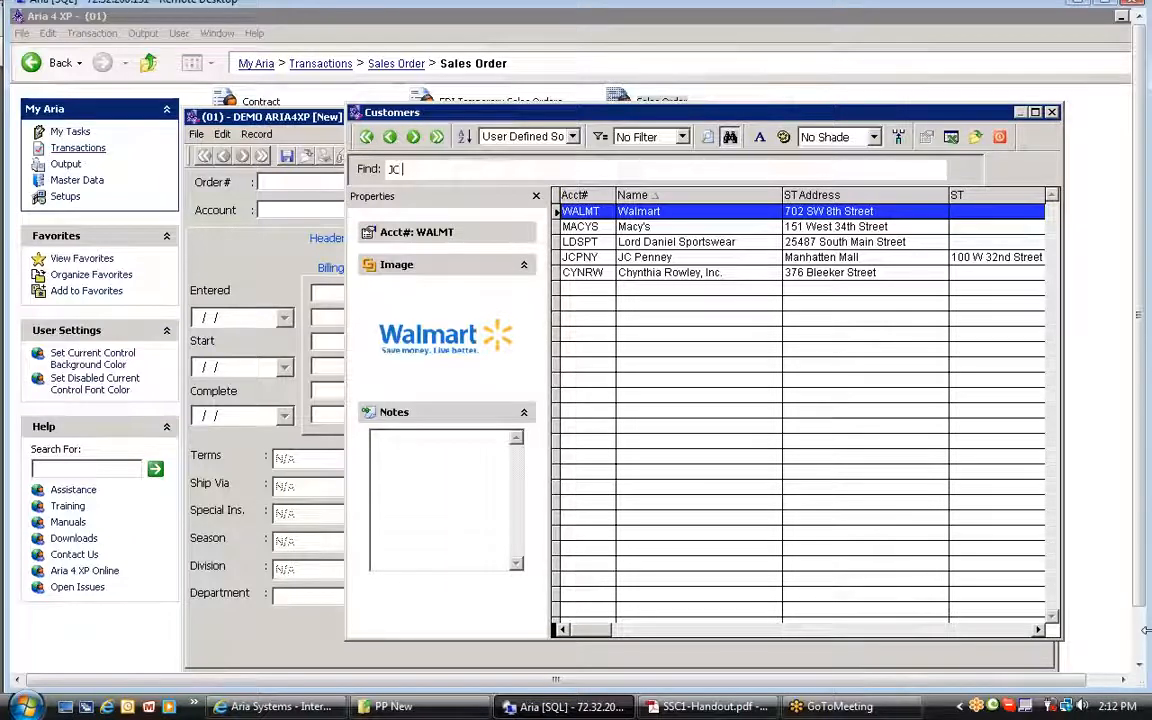
{"action": "type", "text": "P"}
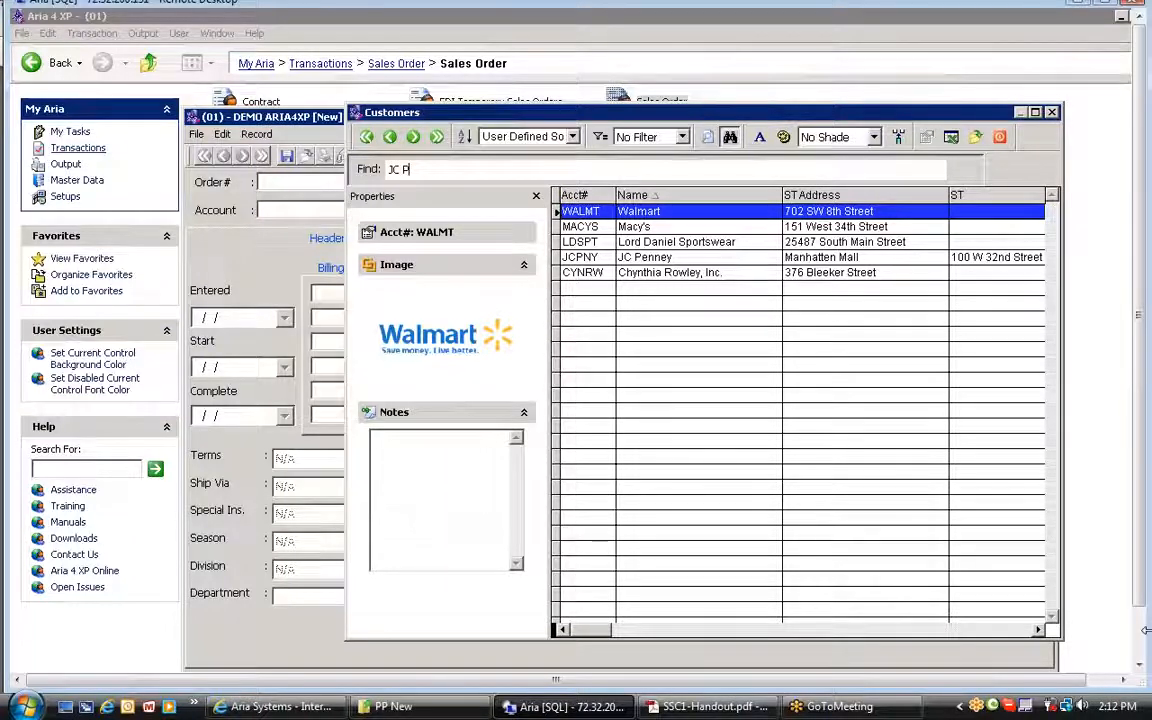
{"action": "key", "text": "Return"}
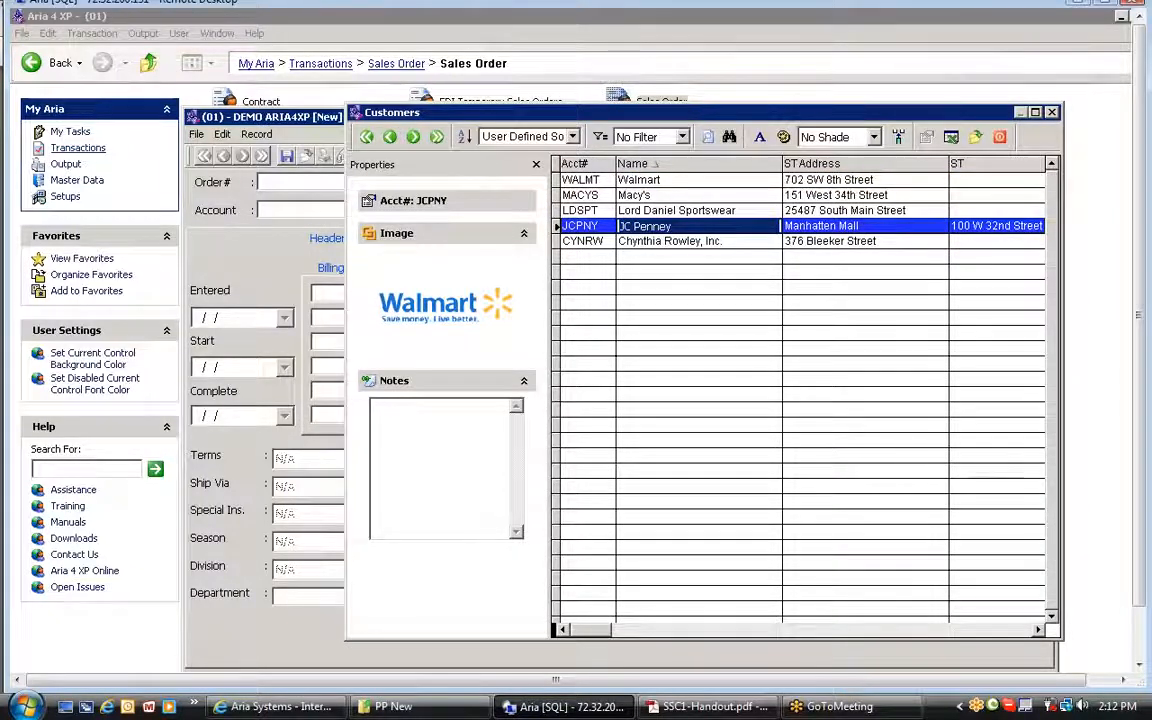
Step: Select Macy's (MACYS) in the customer list as the sales order's account
{"action": "left_click", "coordinate": [631, 241]}
{"action": "left_click", "coordinate": [595, 195]}
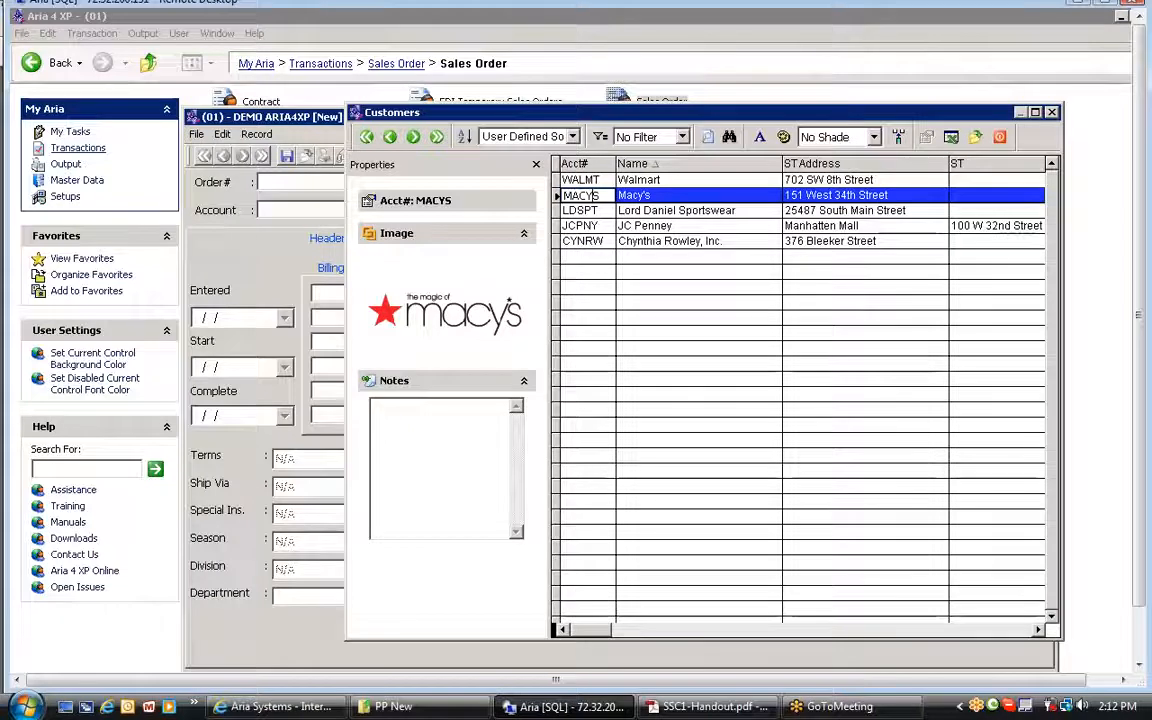
{"action": "left_click", "coordinate": [583, 180]}
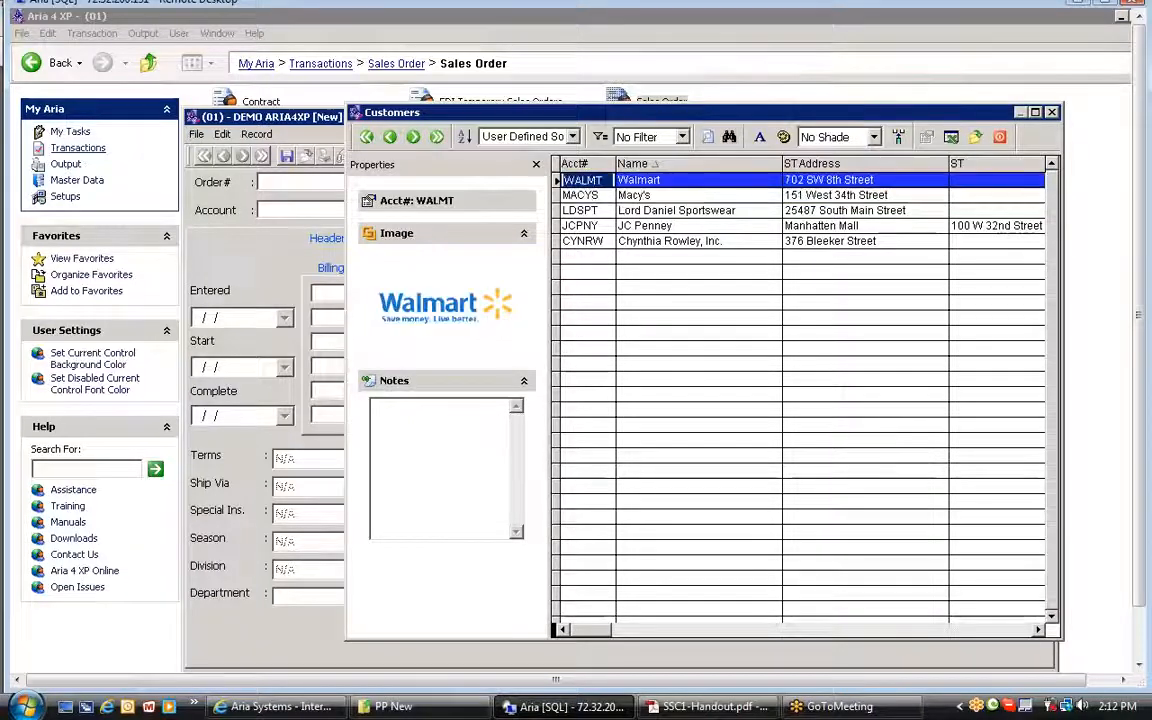
{"action": "key", "text": "Down"}
{"action": "key", "text": "Down"}
{"action": "key", "text": "Up"}
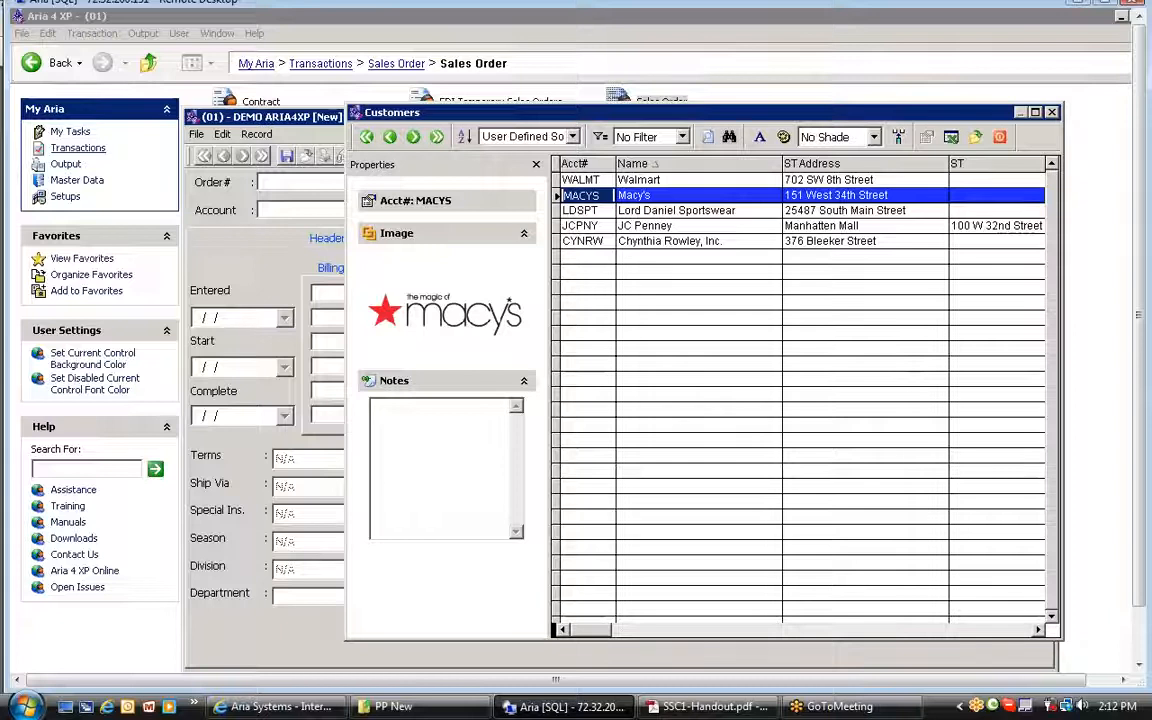
{"action": "key", "text": "Return"}
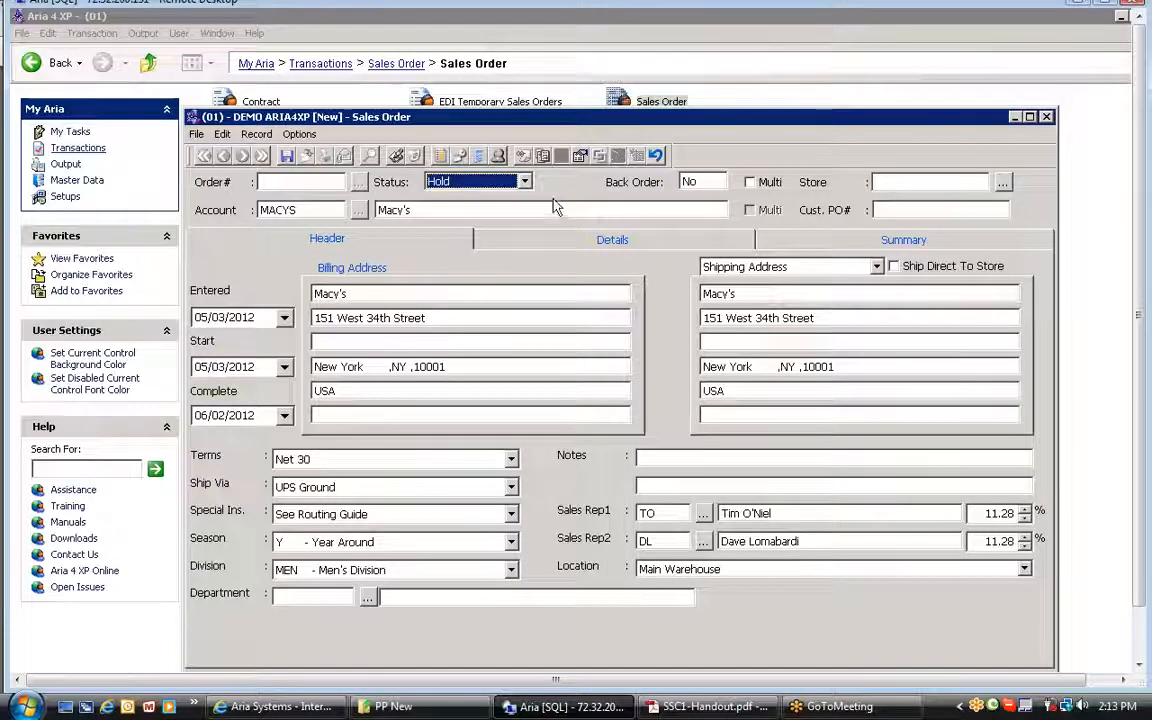
Step: Switch the order status to Open, look through the status choices and return it to Hold
{"action": "left_click", "coordinate": [512, 184]}
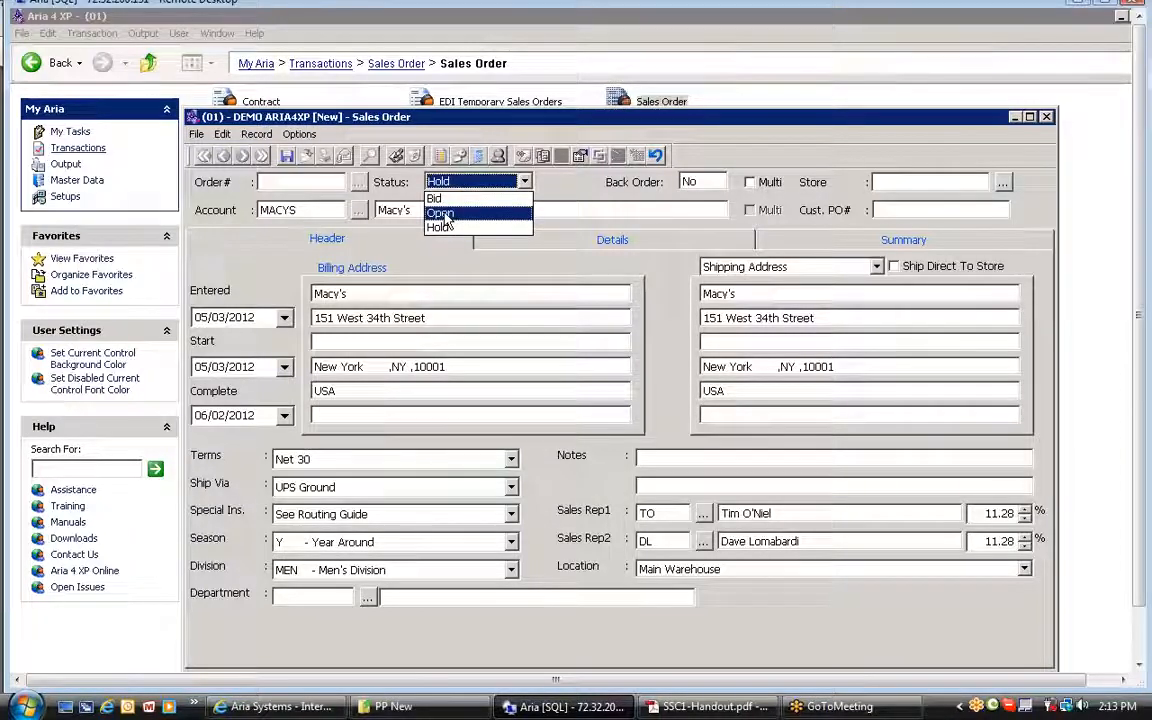
{"action": "left_click", "coordinate": [445, 216]}
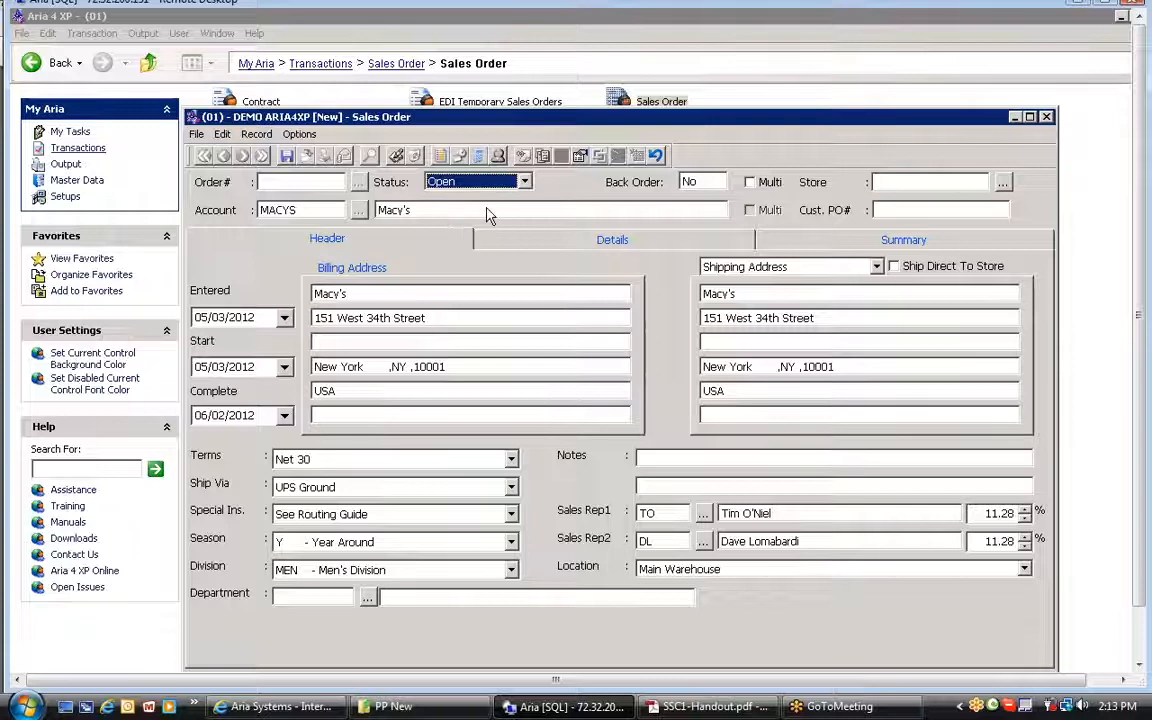
{"action": "left_click", "coordinate": [430, 181]}
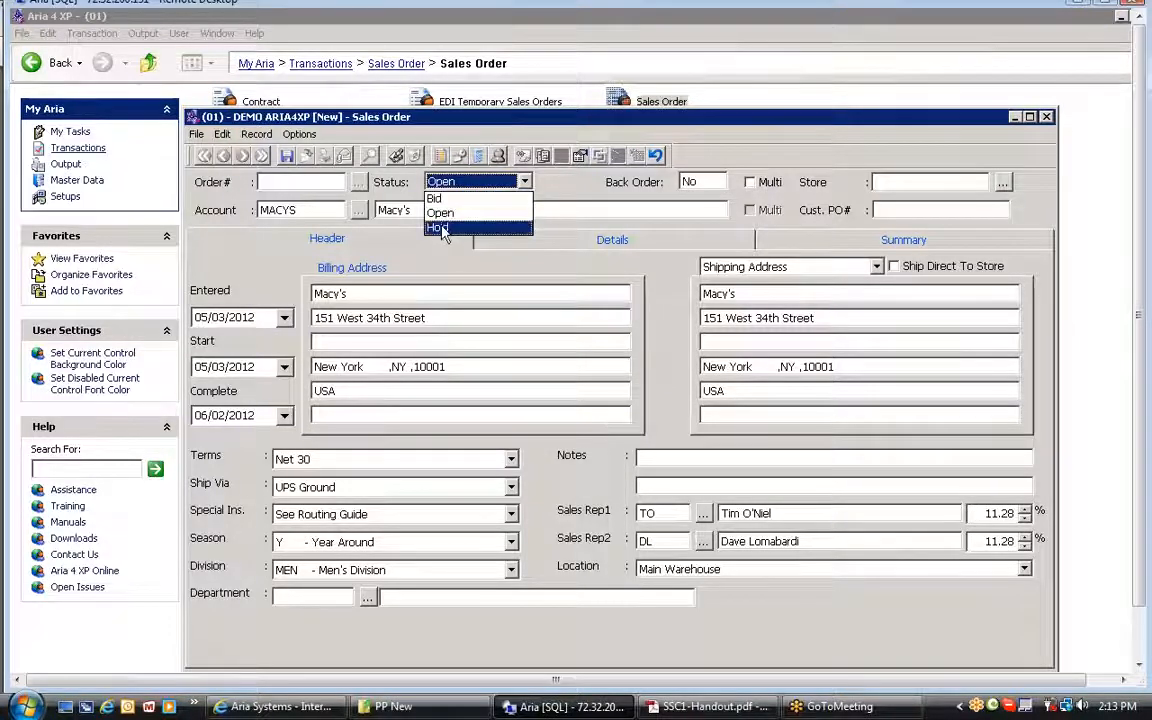
{"action": "key", "text": "Up"}
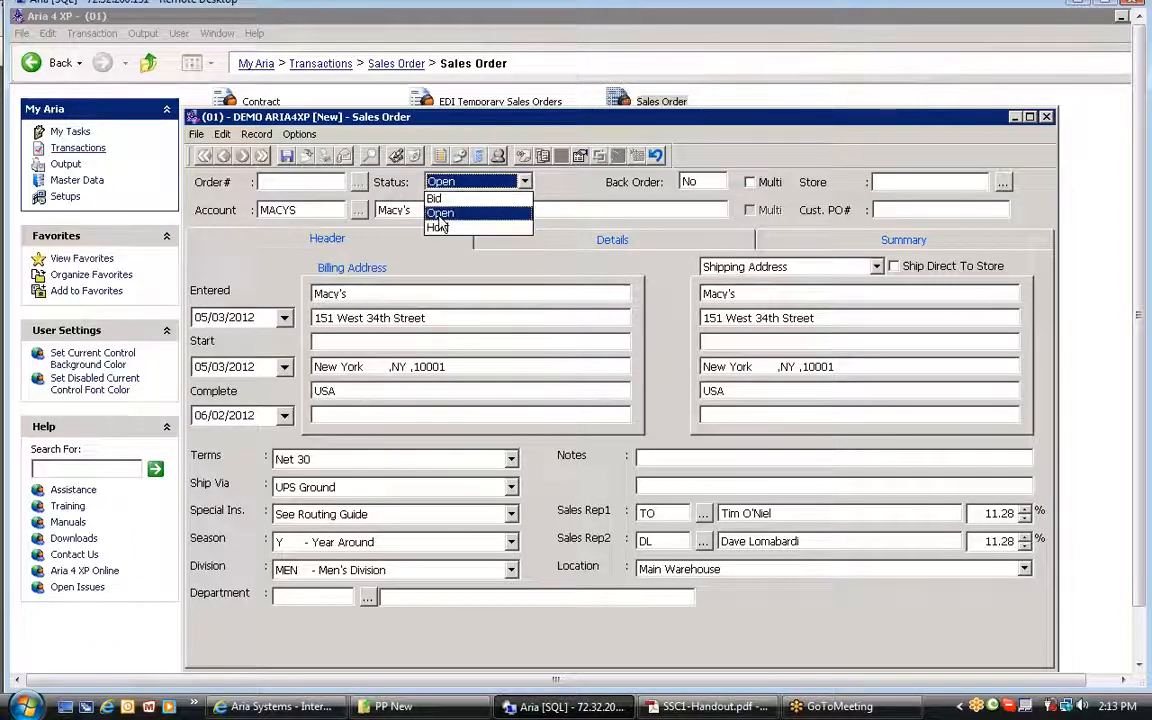
{"action": "left_click", "coordinate": [437, 228]}
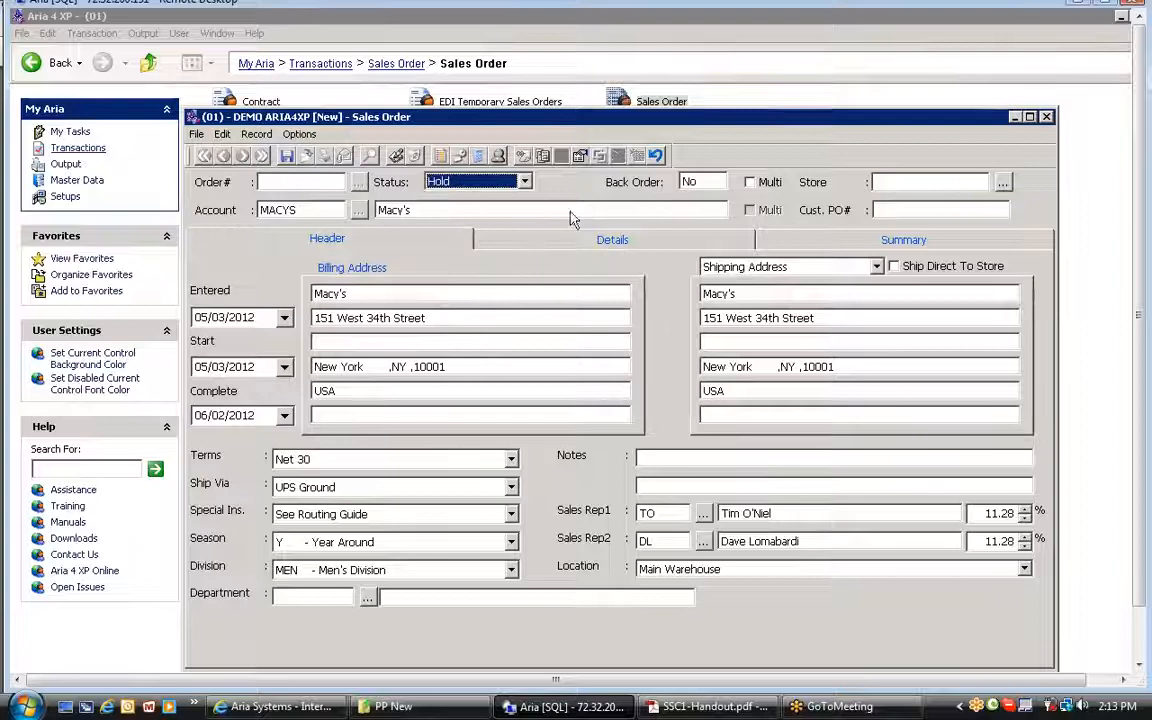
{"action": "left_click", "coordinate": [440, 182]}
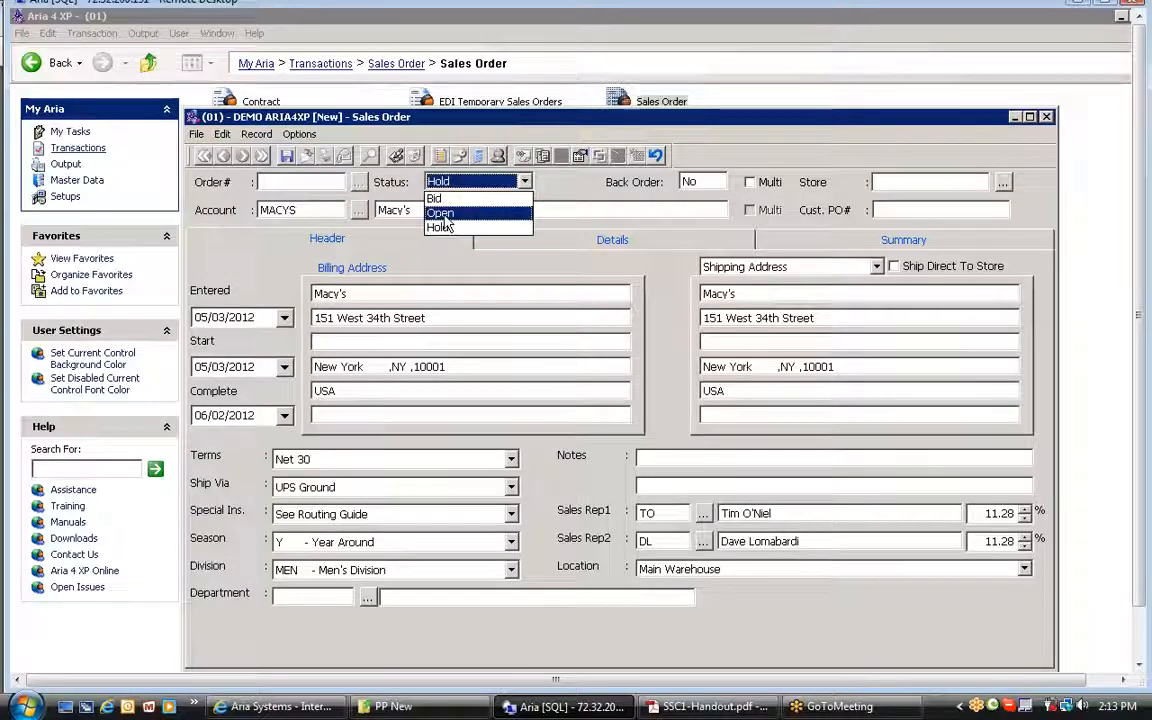
{"action": "left_click", "coordinate": [440, 227]}
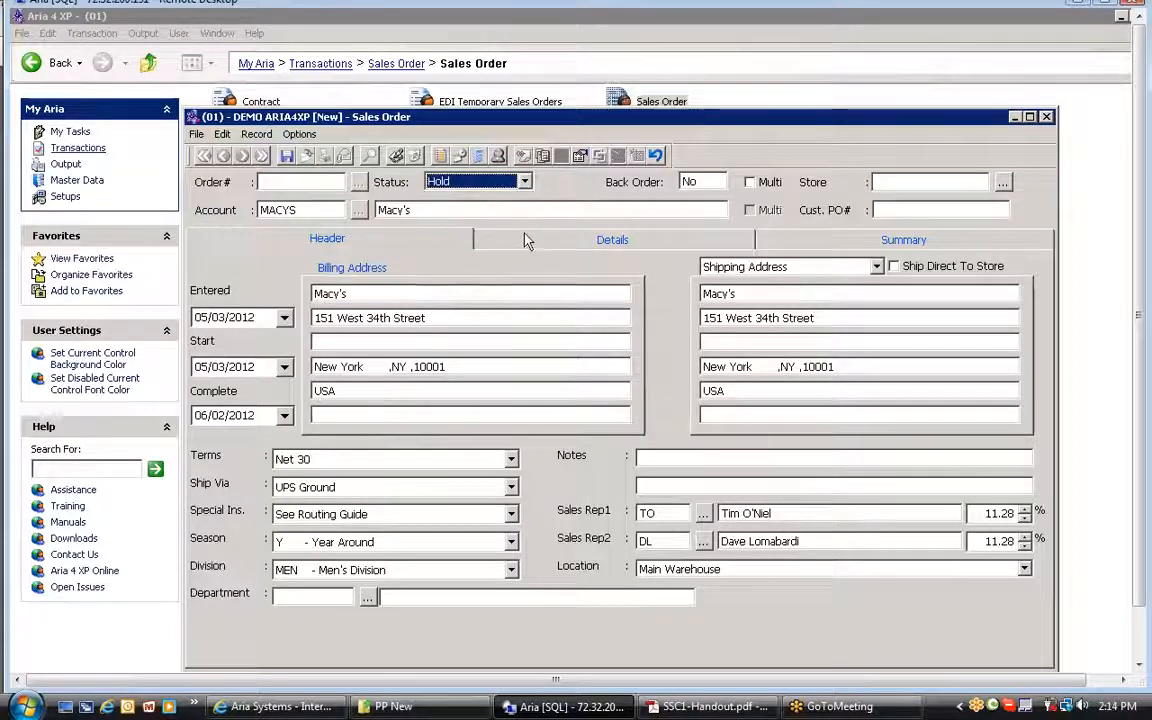
Step: Turn the order's multi-store option on and back off
{"action": "left_click", "coordinate": [876, 182]}
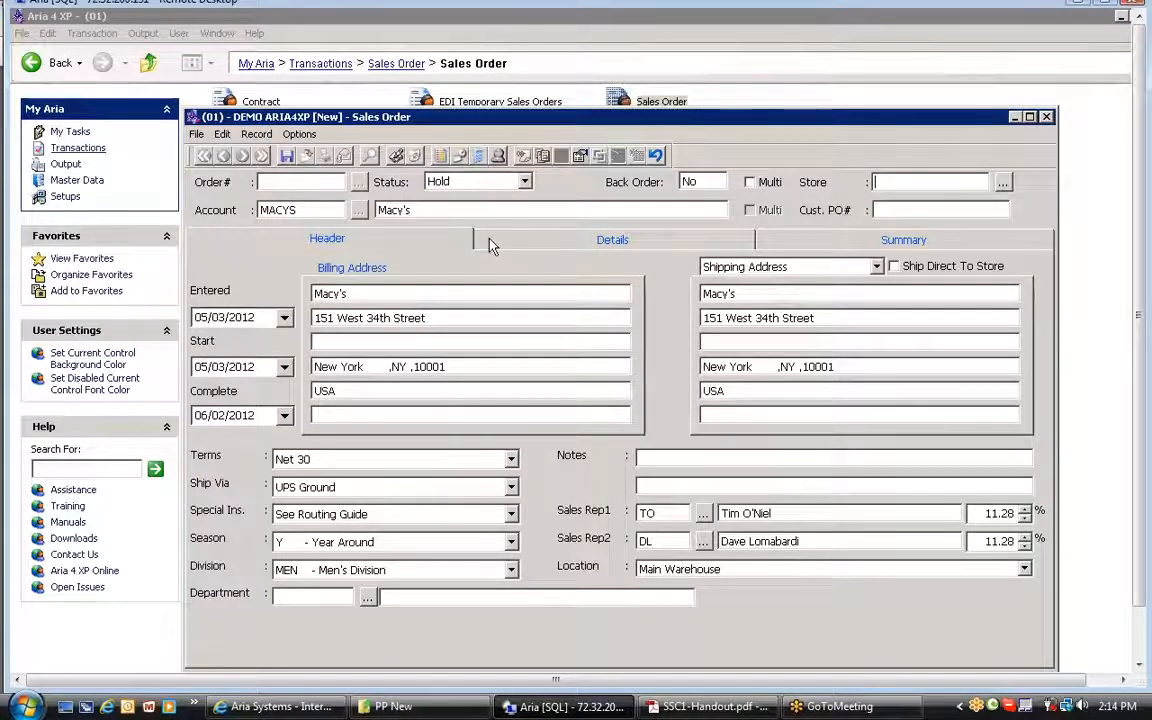
{"action": "left_click", "coordinate": [754, 186]}
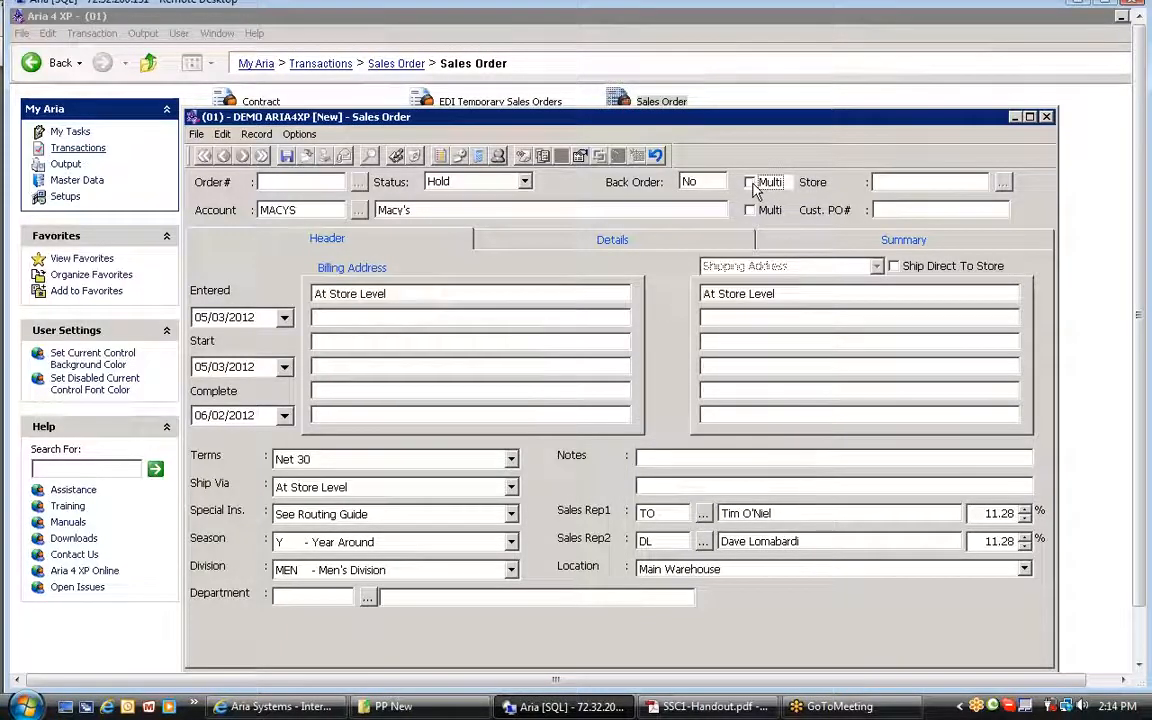
{"action": "left_click", "coordinate": [754, 188]}
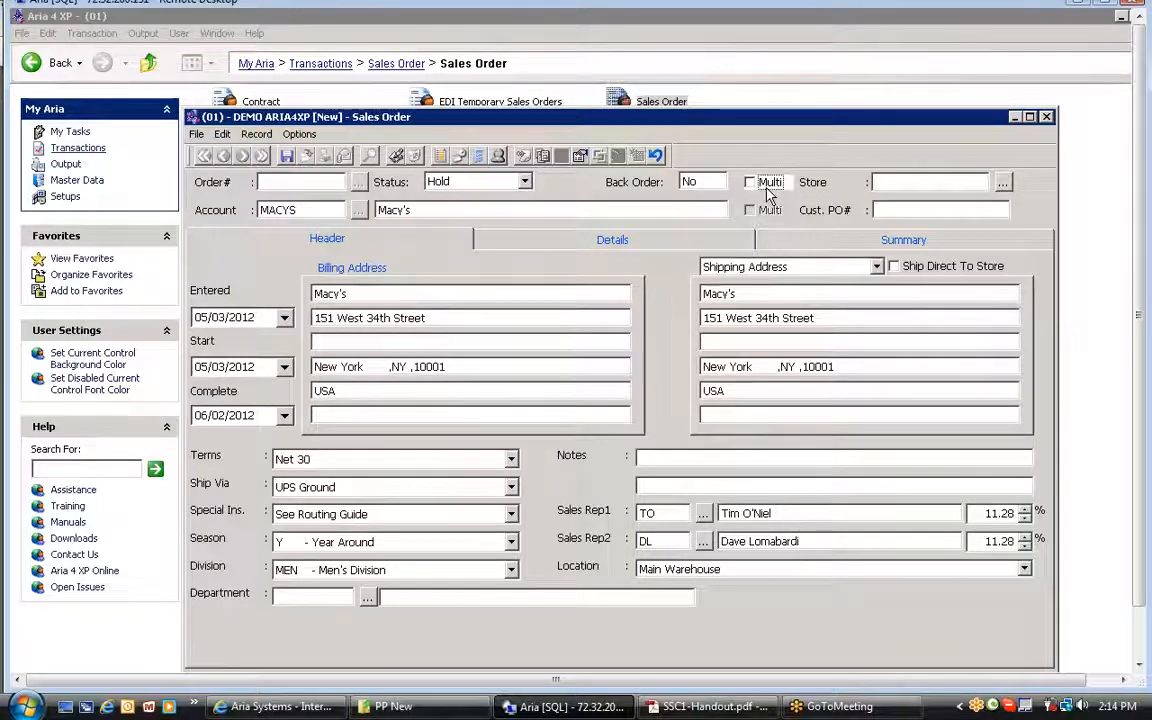
Step: Choose store 02, Macy's - Queens Mall, from the customer's locations and overwrite the order header with the store defaults
{"action": "key", "text": "Tab"}
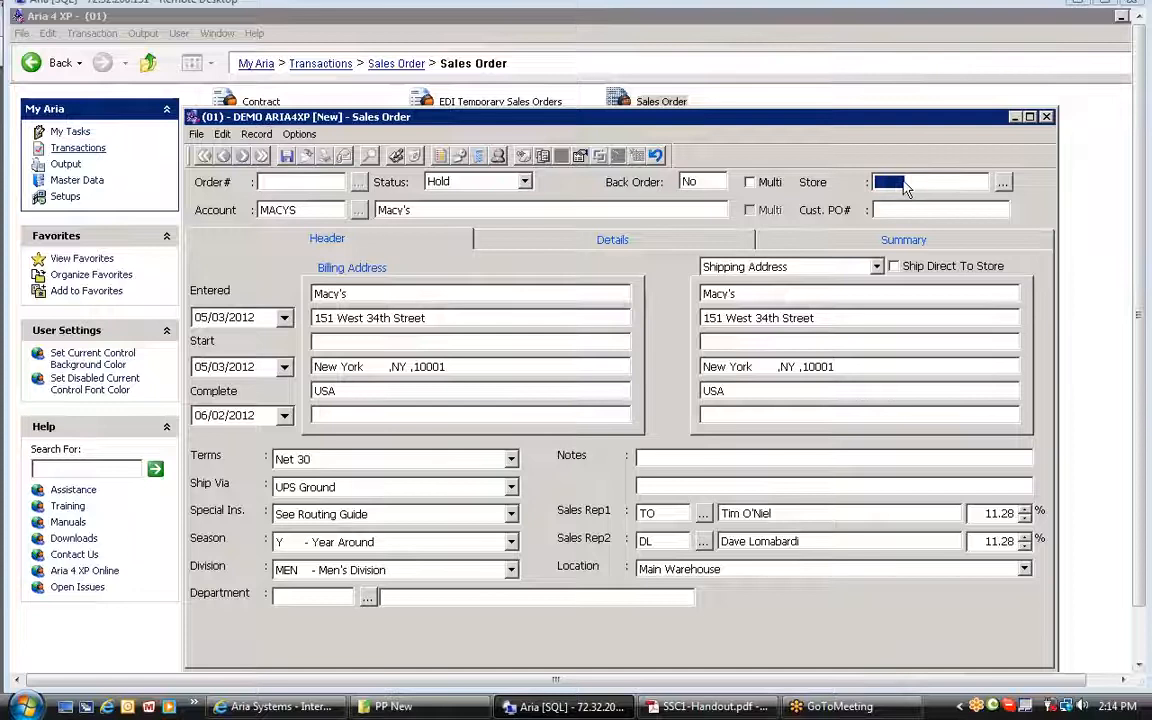
{"action": "key", "text": "BackSpace"}
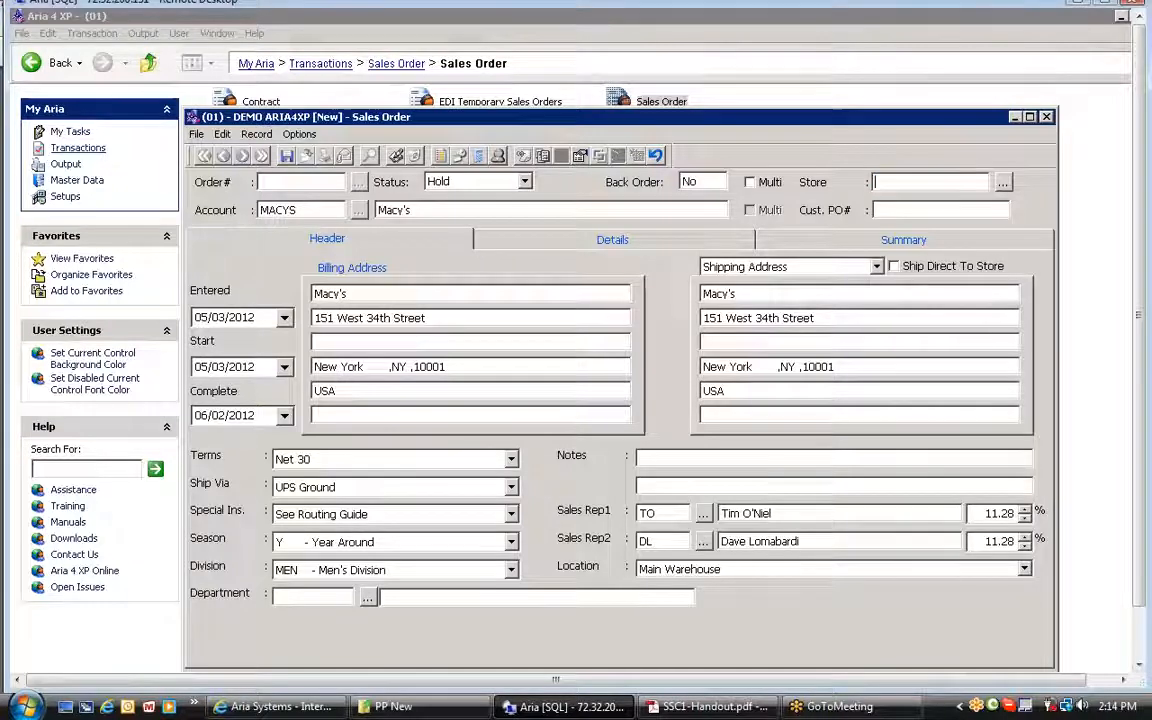
{"action": "left_click", "coordinate": [882, 182]}
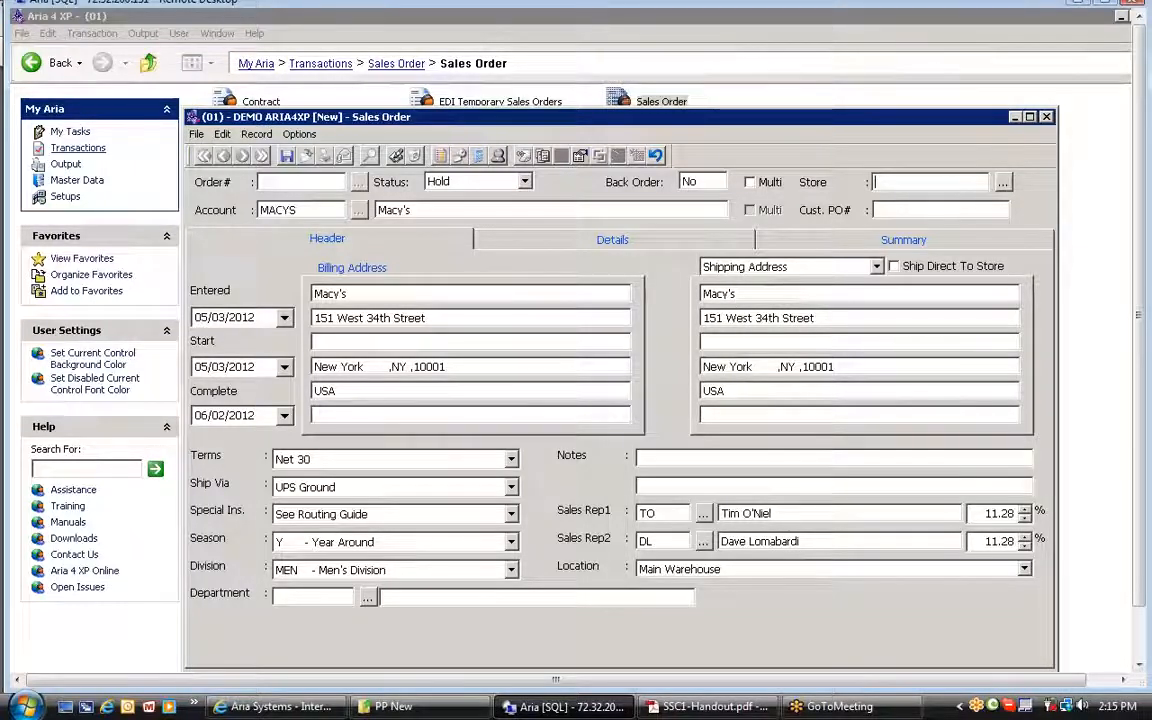
{"action": "left_click", "coordinate": [1003, 186]}
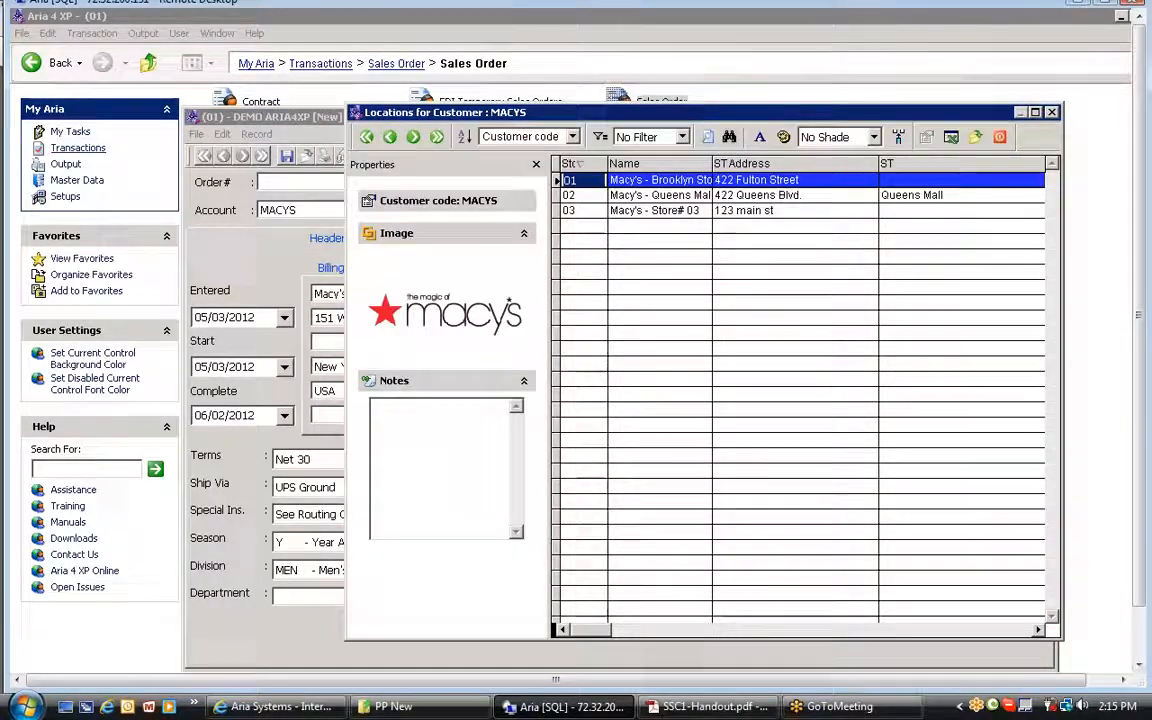
{"action": "left_click", "coordinate": [645, 195]}
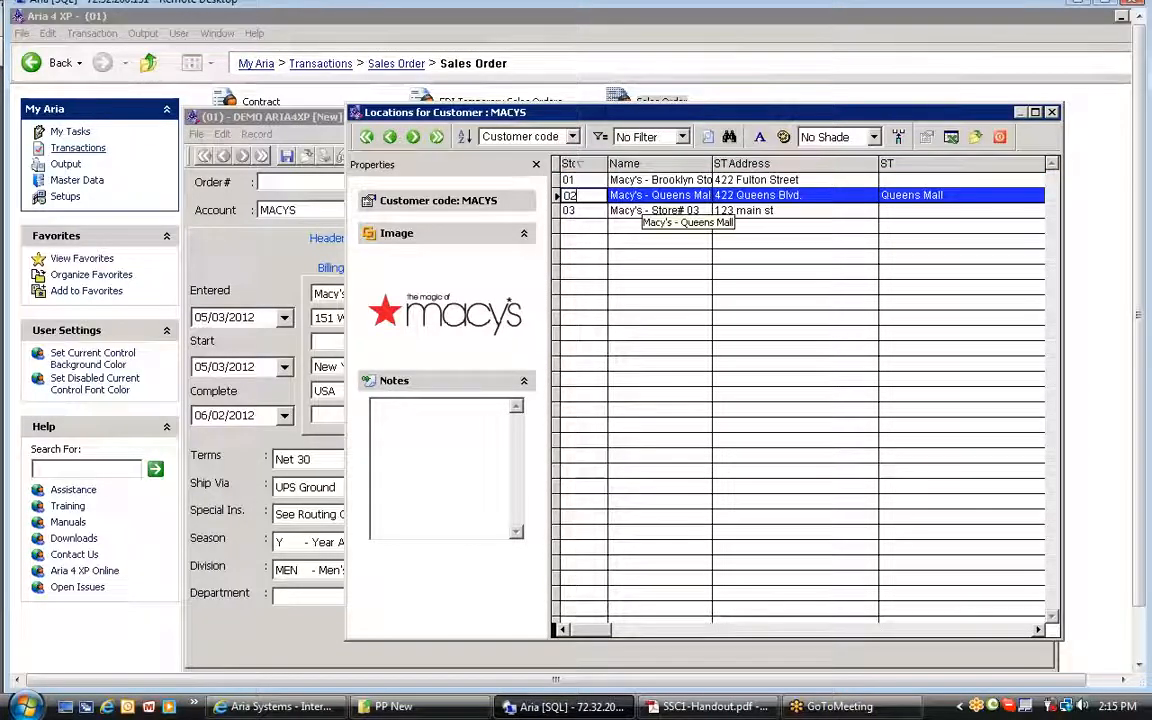
{"action": "left_click", "coordinate": [670, 195]}
{"action": "left_click", "coordinate": [743, 180]}
{"action": "left_click", "coordinate": [747, 195]}
{"action": "left_click", "coordinate": [755, 211]}
{"action": "left_click", "coordinate": [644, 196]}
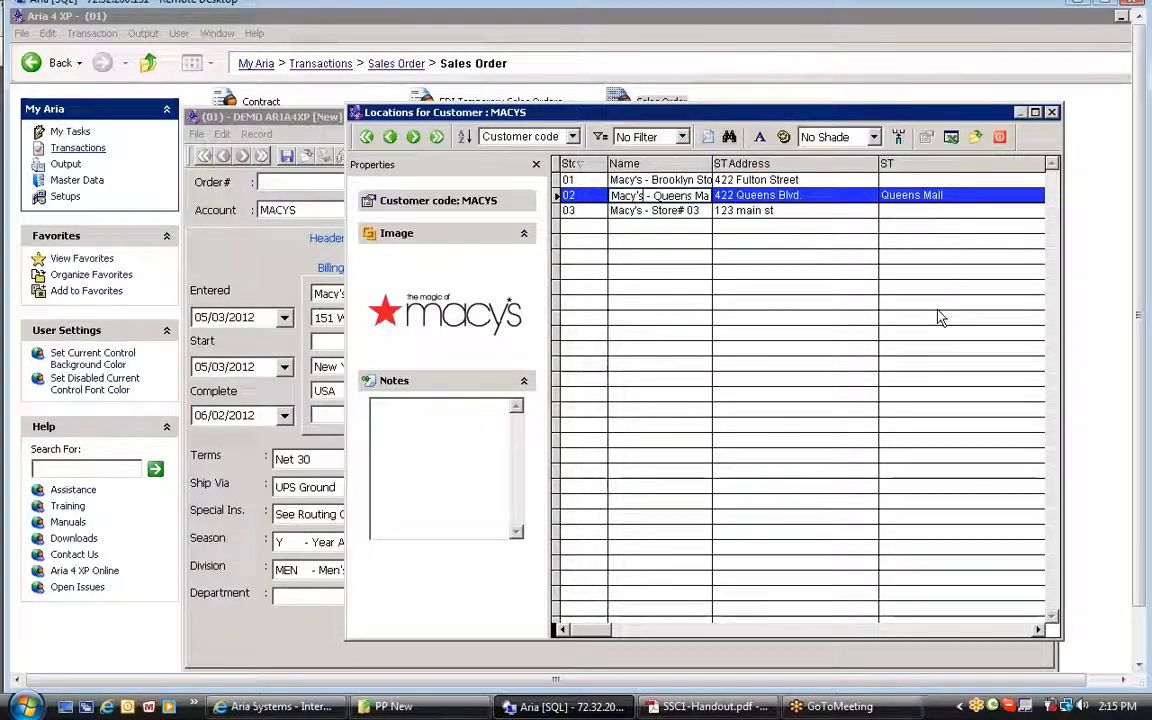
{"action": "key", "text": "Return"}
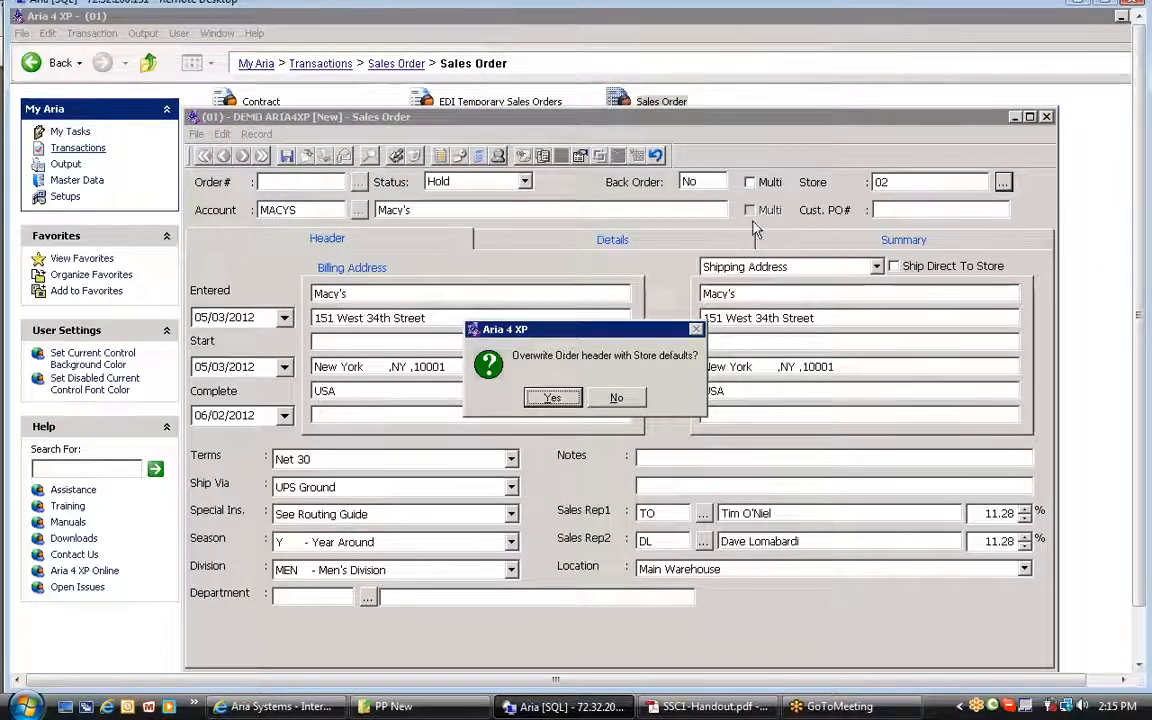
{"action": "left_click", "coordinate": [551, 399]}
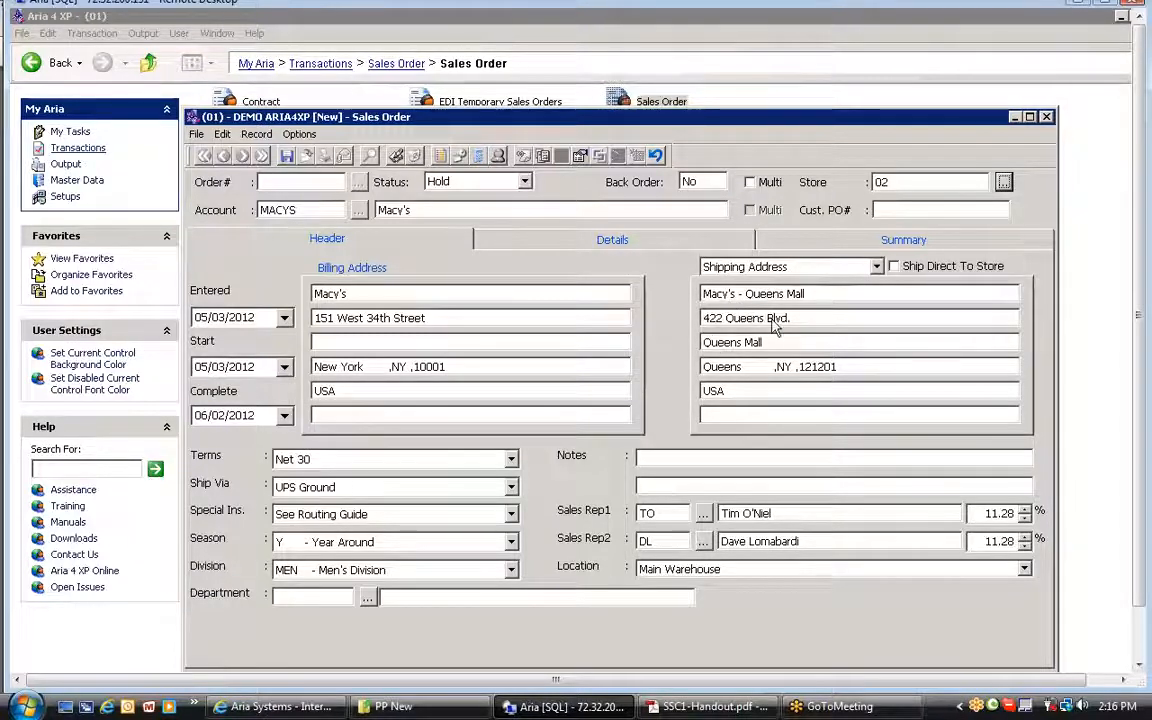
Step: Enter the customer's purchase order number for the sales order
{"action": "left_click_drag", "start_coordinate": [903, 183], "coordinate": [847, 182]}
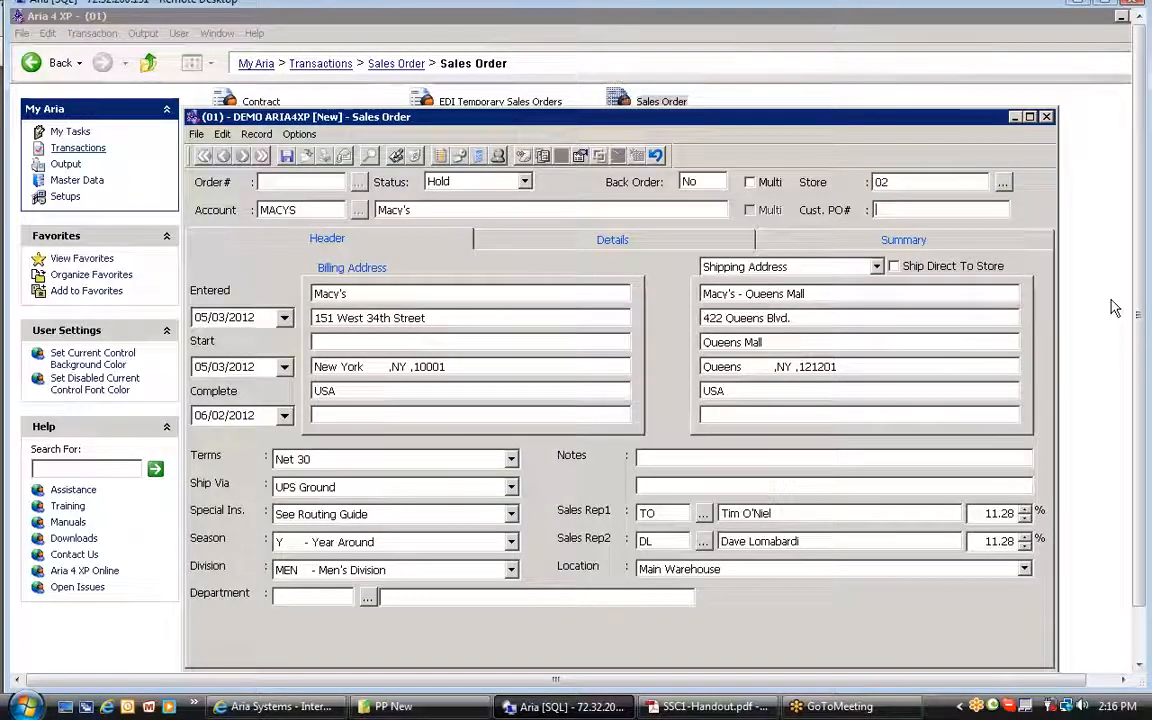
{"action": "type", "text": "456"}
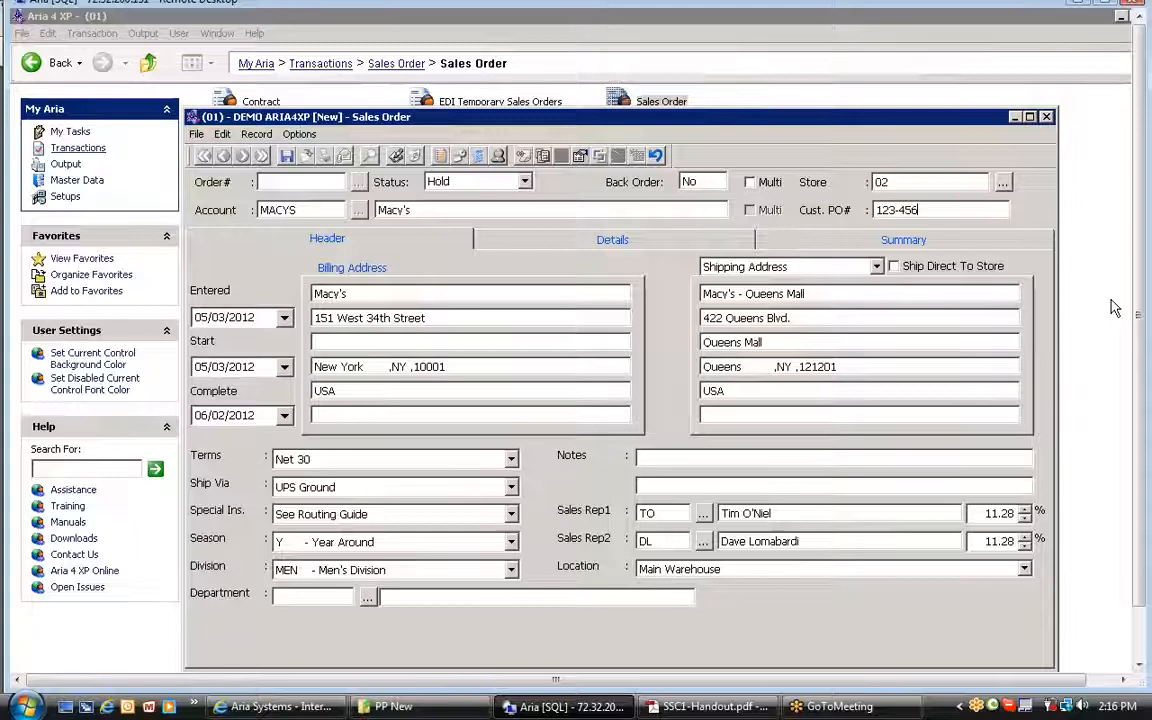
Step: Complete the customer's purchase order number with its remaining digits
{"action": "type", "text": "78"}
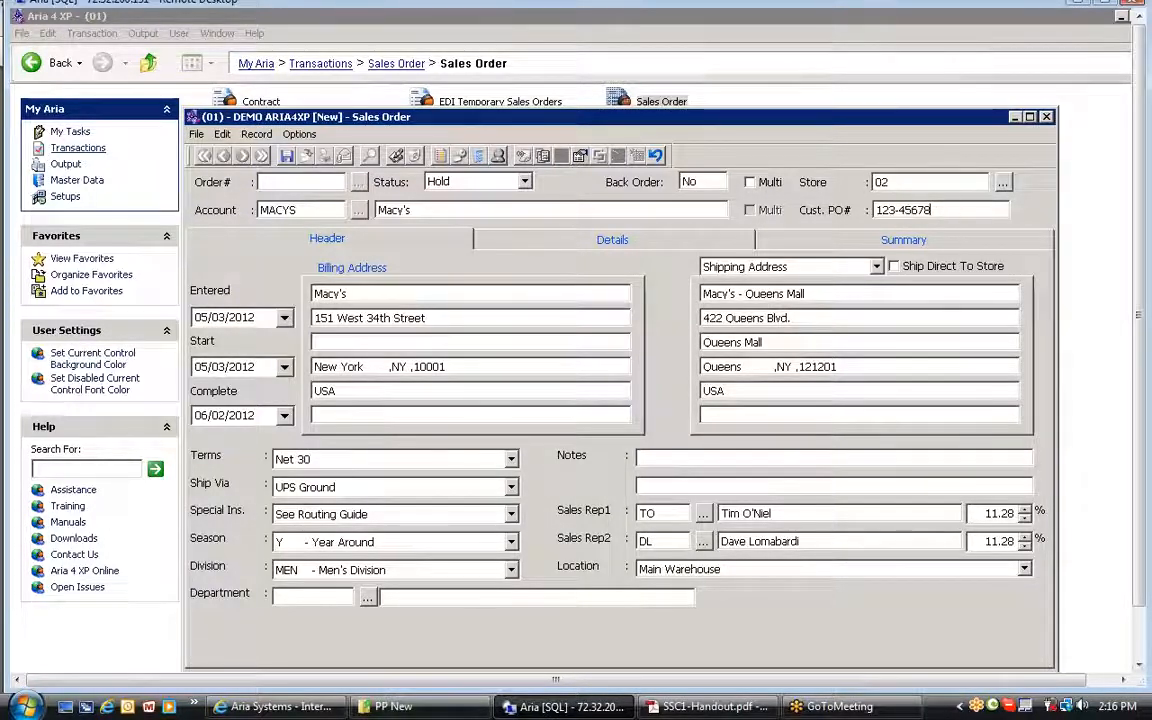
{"action": "left_click_drag", "start_coordinate": [939, 210], "coordinate": [877, 212]}
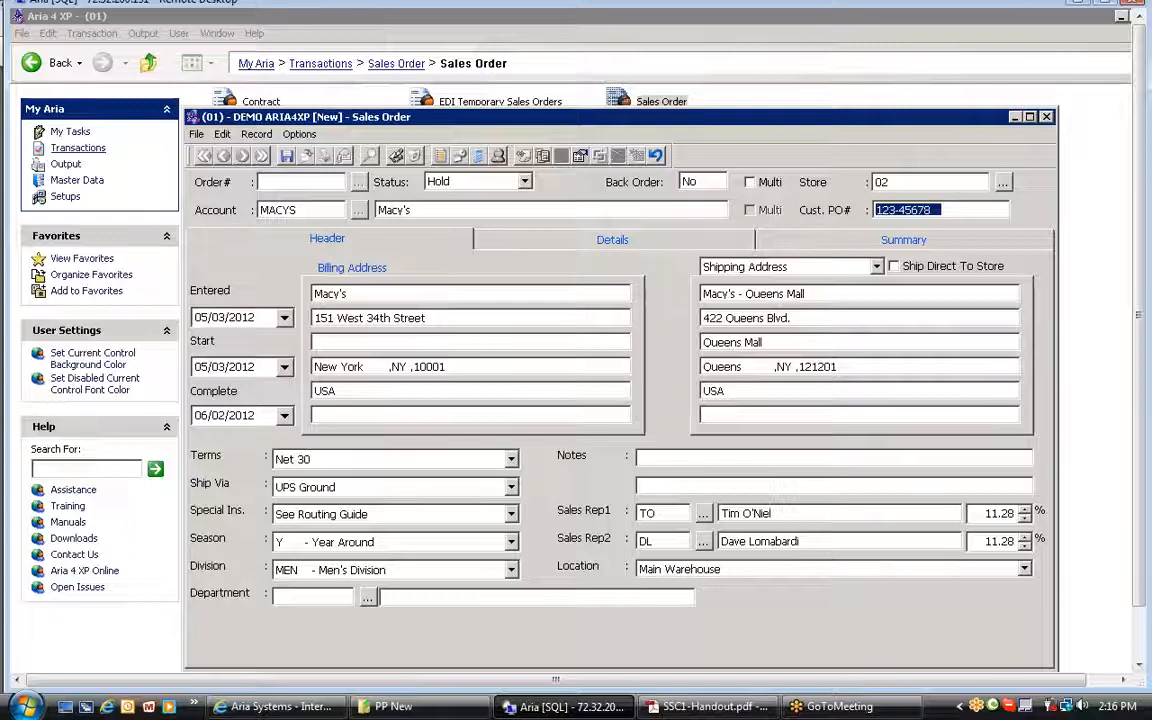
{"action": "left_click", "coordinate": [918, 210]}
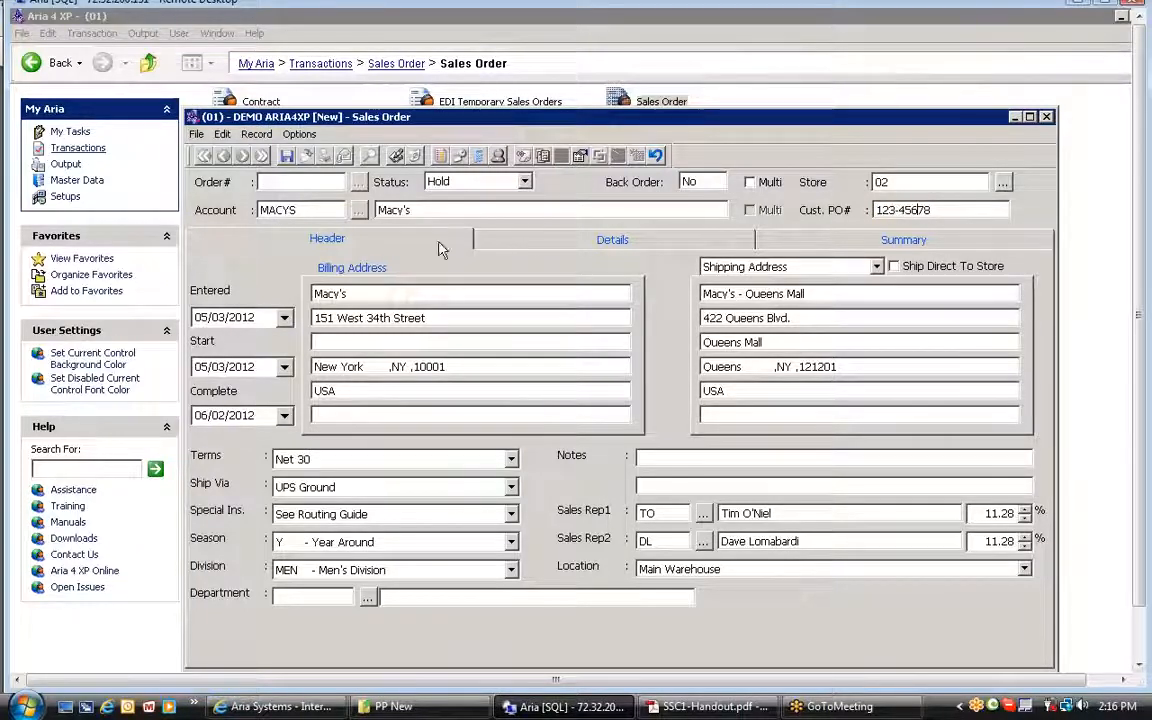
{"action": "left_click", "coordinate": [300, 236]}
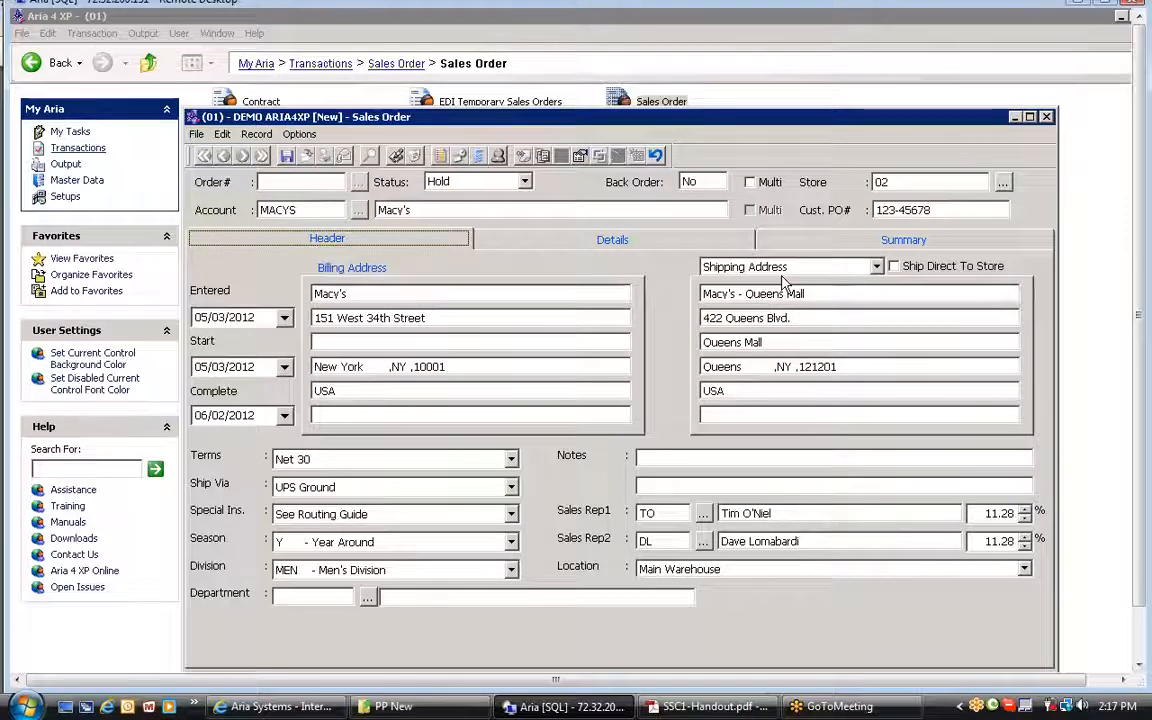
{"action": "left_click_drag", "start_coordinate": [911, 184], "coordinate": [873, 183]}
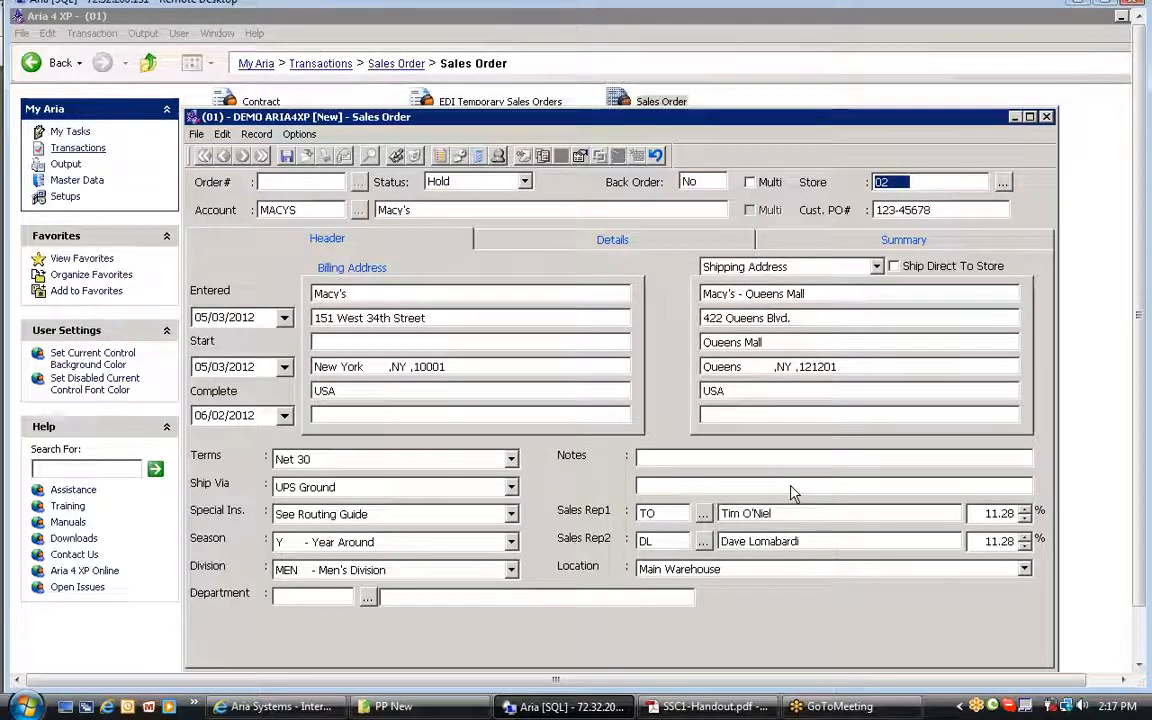
{"action": "left_click", "coordinate": [231, 317]}
{"action": "left_click", "coordinate": [228, 366]}
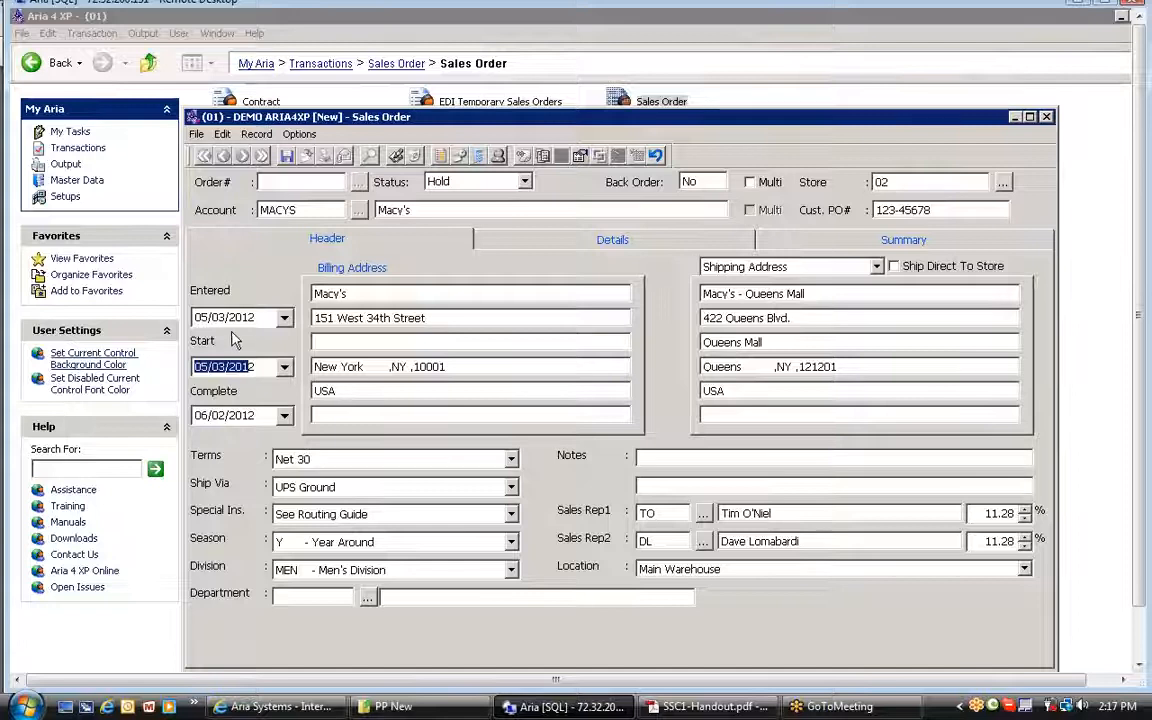
{"action": "left_click", "coordinate": [235, 415]}
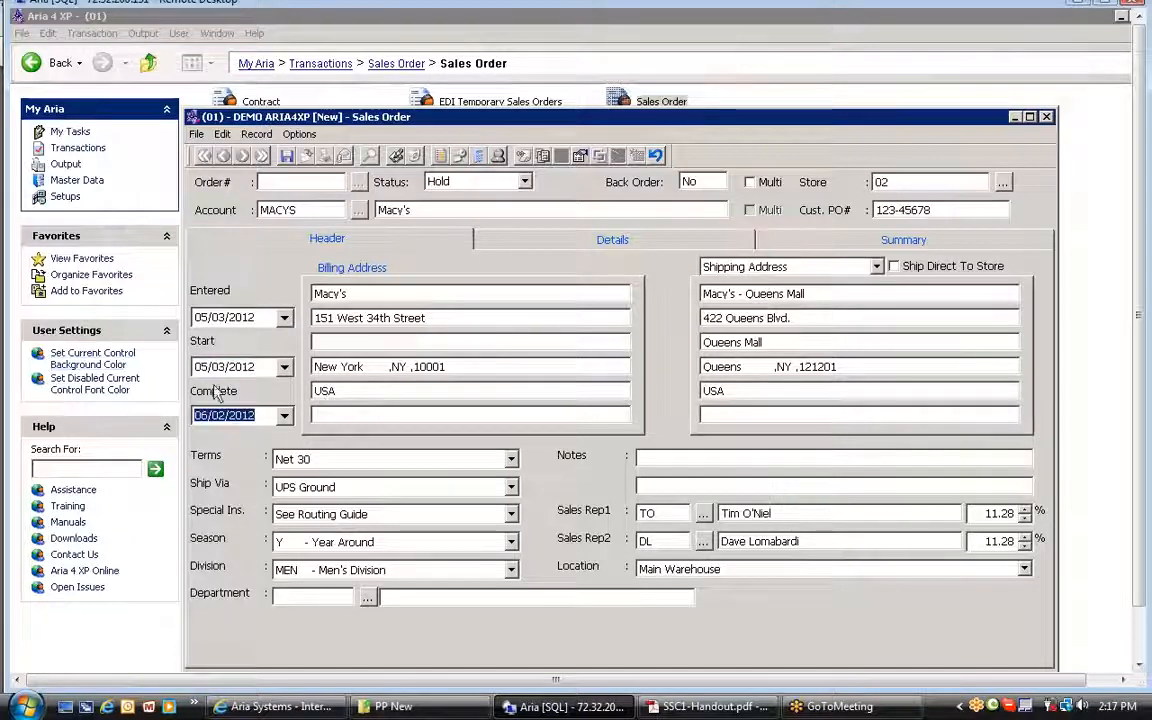
{"action": "left_click", "coordinate": [238, 317]}
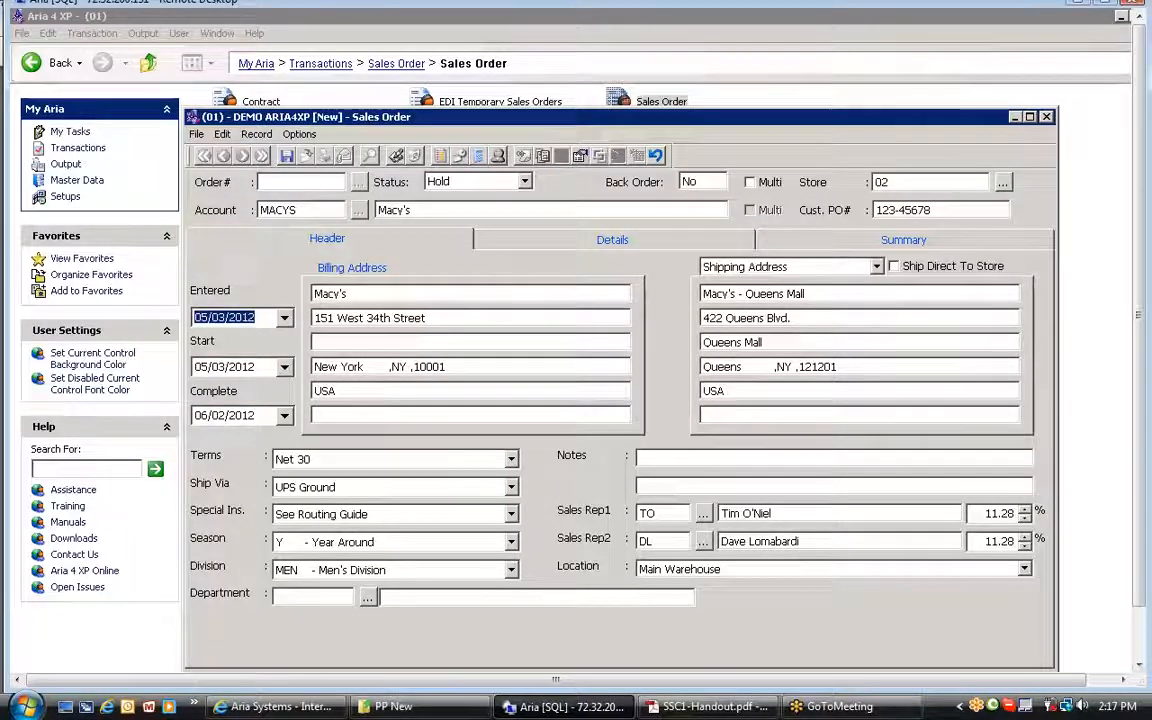
Step: Set the order's start date to 05/21/2012 and its completion date to 05/31/2012
{"action": "left_click", "coordinate": [250, 366]}
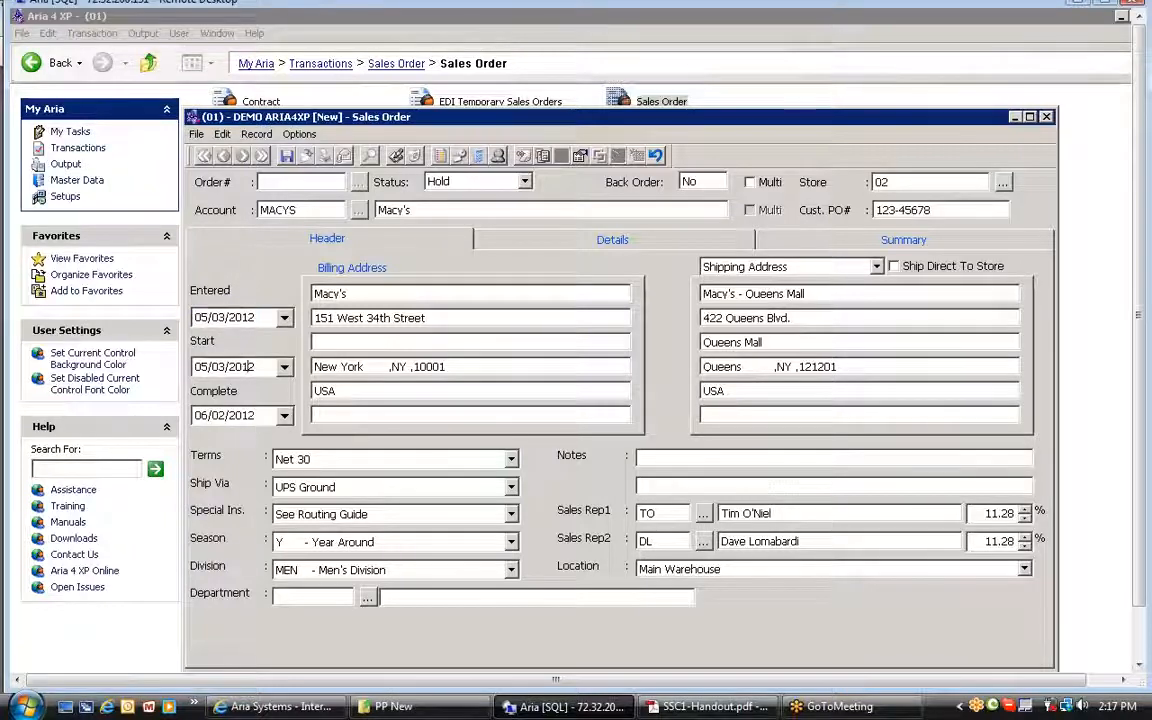
{"action": "left_click", "coordinate": [284, 366]}
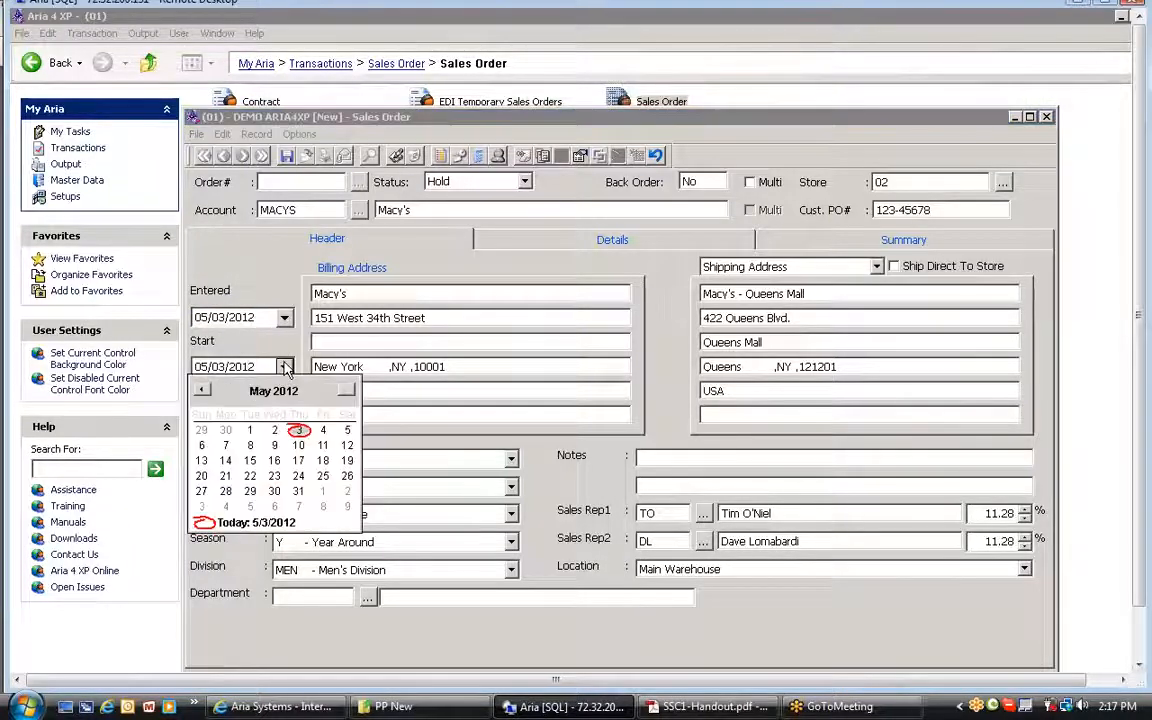
{"action": "left_click", "coordinate": [226, 478]}
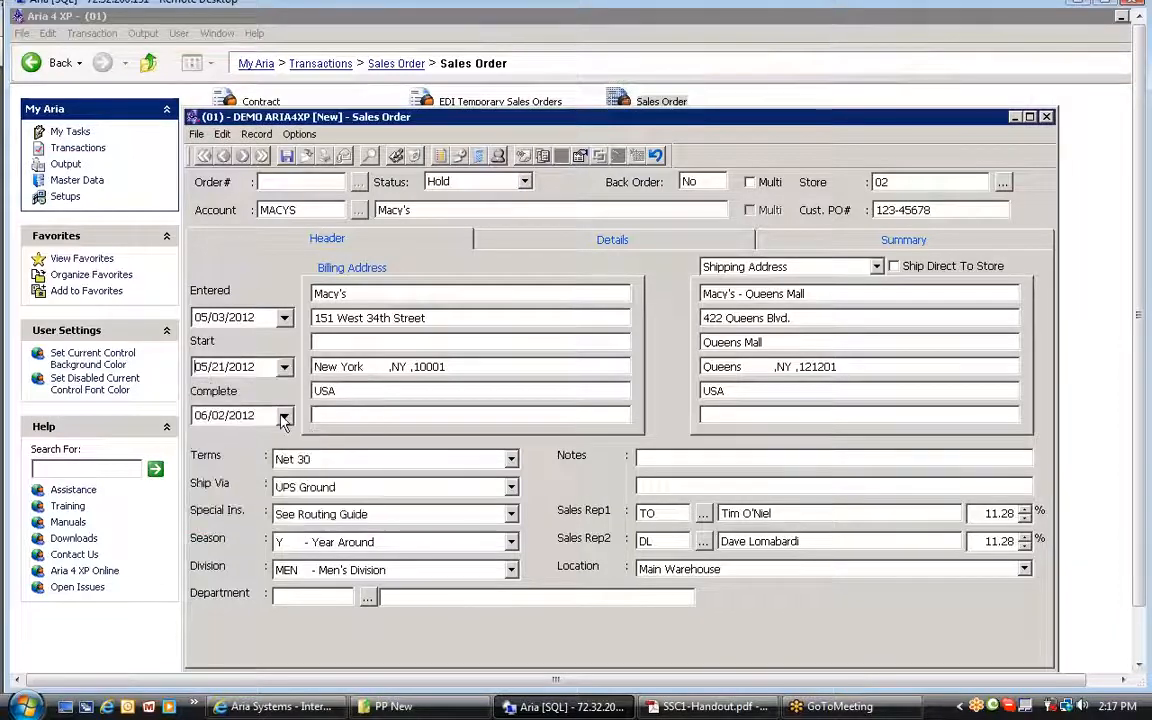
{"action": "left_click", "coordinate": [284, 417]}
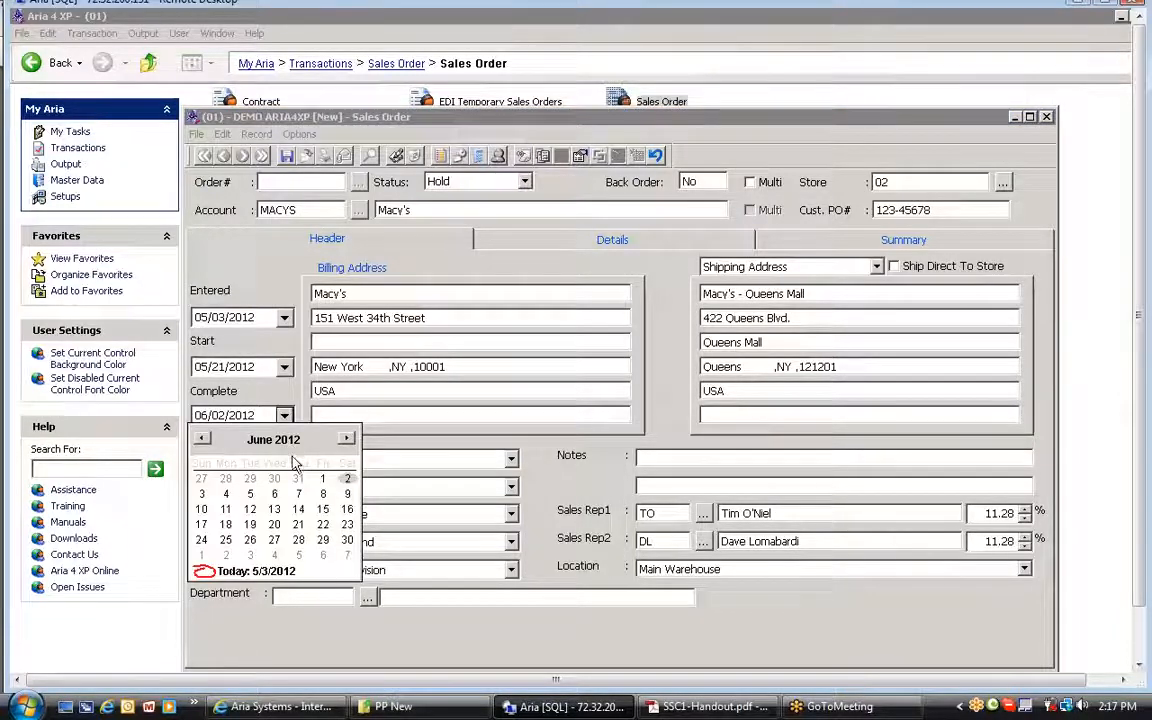
{"action": "left_click", "coordinate": [202, 440]}
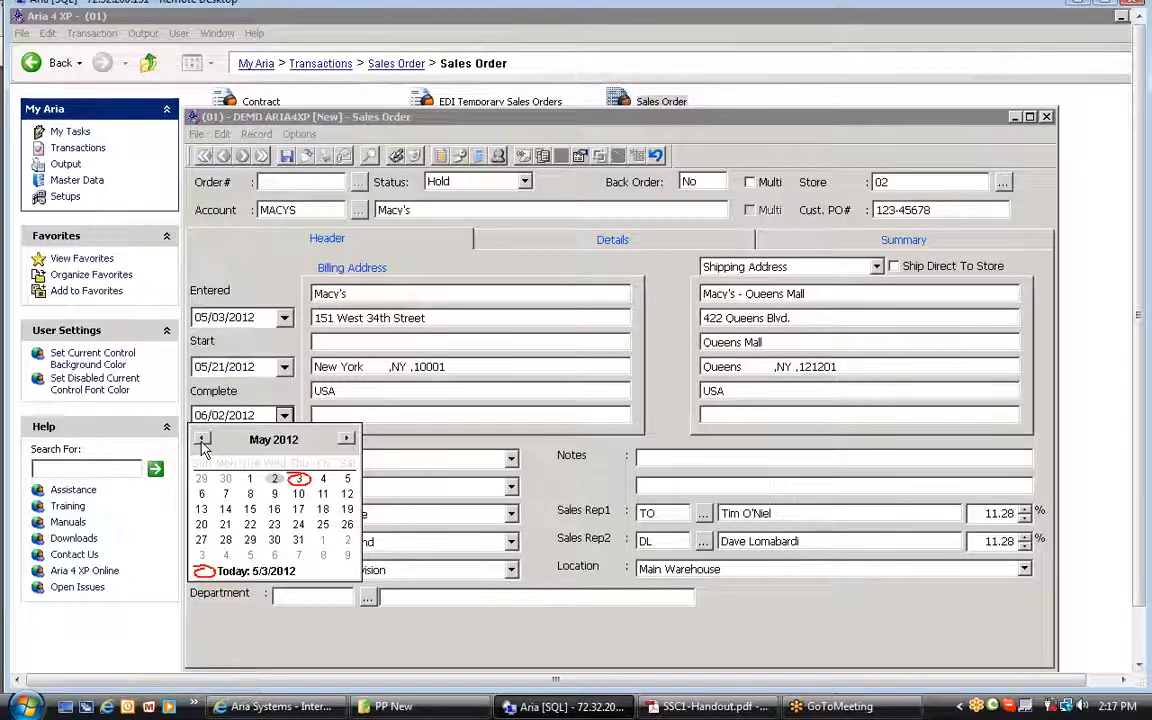
{"action": "left_click", "coordinate": [298, 540]}
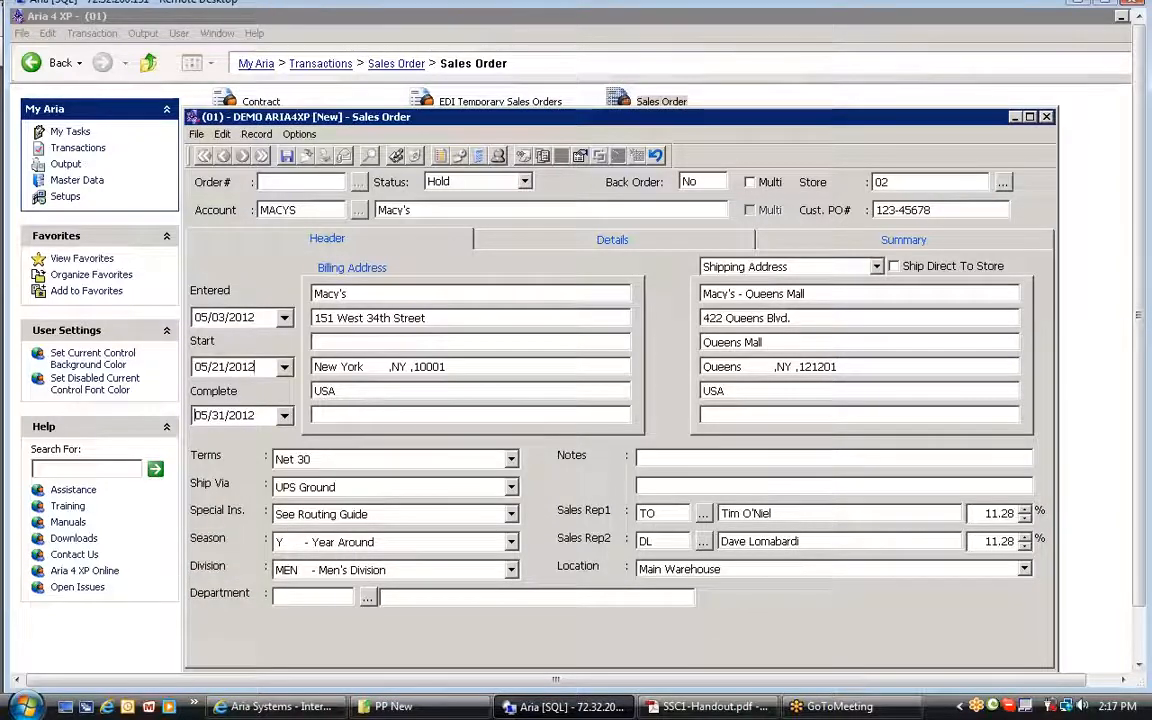
{"action": "left_click_drag", "start_coordinate": [256, 366], "coordinate": [145, 362]}
{"action": "left_click_drag", "start_coordinate": [250, 415], "coordinate": [178, 414]}
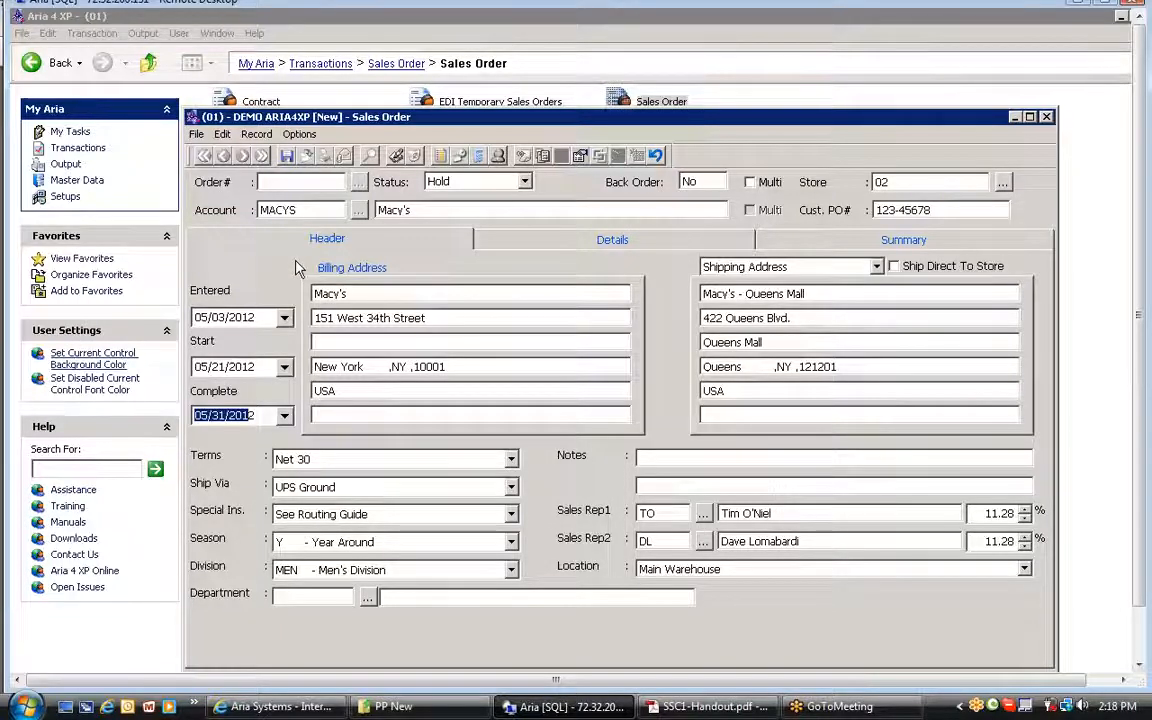
{"action": "left_click_drag", "start_coordinate": [257, 367], "coordinate": [191, 367]}
{"action": "left_click_drag", "start_coordinate": [257, 416], "coordinate": [191, 416]}
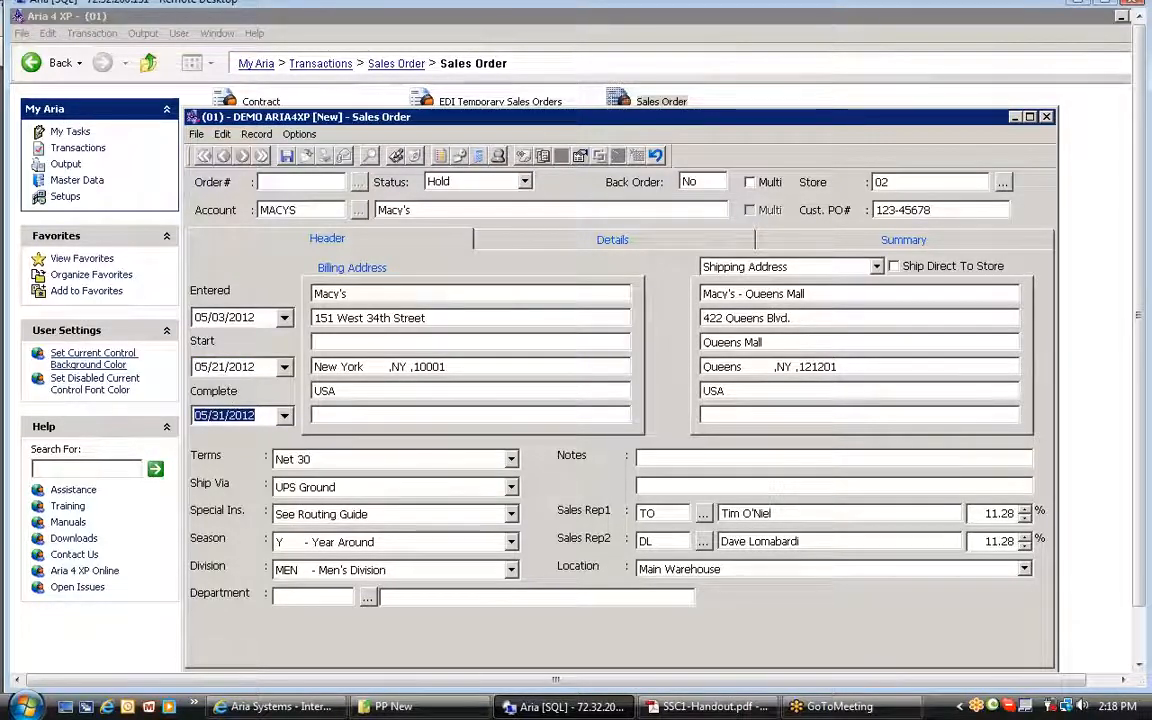
{"action": "left_click", "coordinate": [257, 368]}
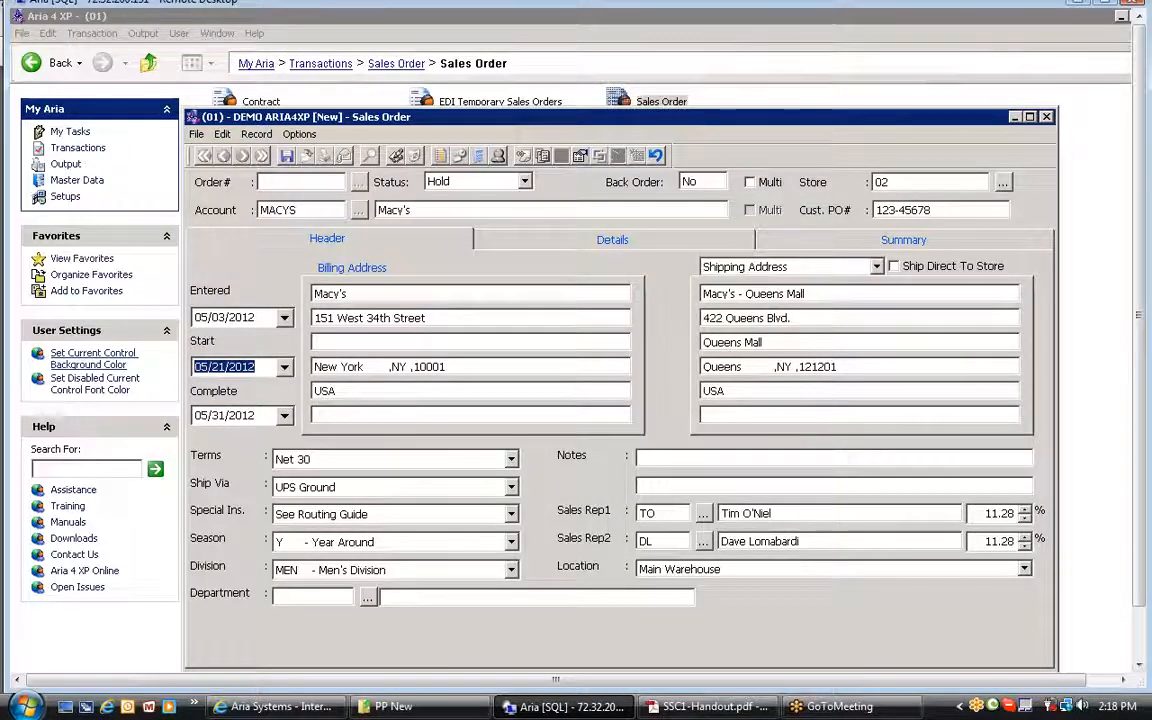
{"action": "key", "text": "Tab"}
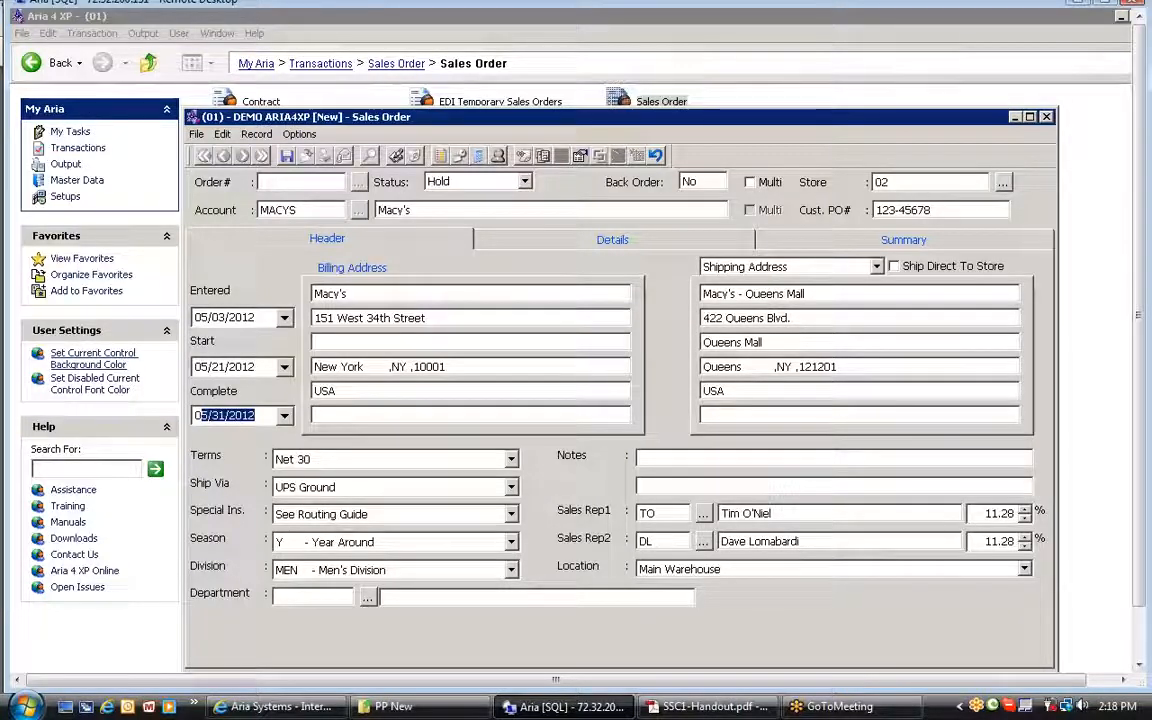
{"action": "left_click", "coordinate": [229, 415]}
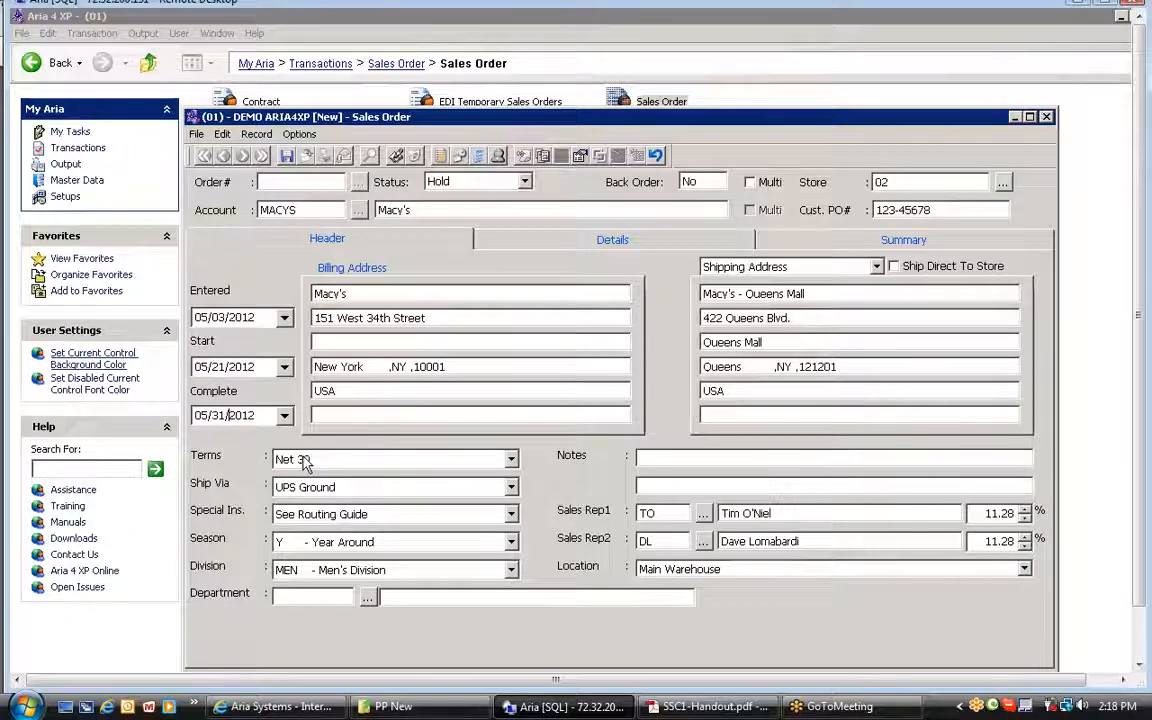
Step: Choose Net 30 terms, UPS Ground shipping and the See Routing Guide special instruction in the order header
{"action": "left_click", "coordinate": [305, 462]}
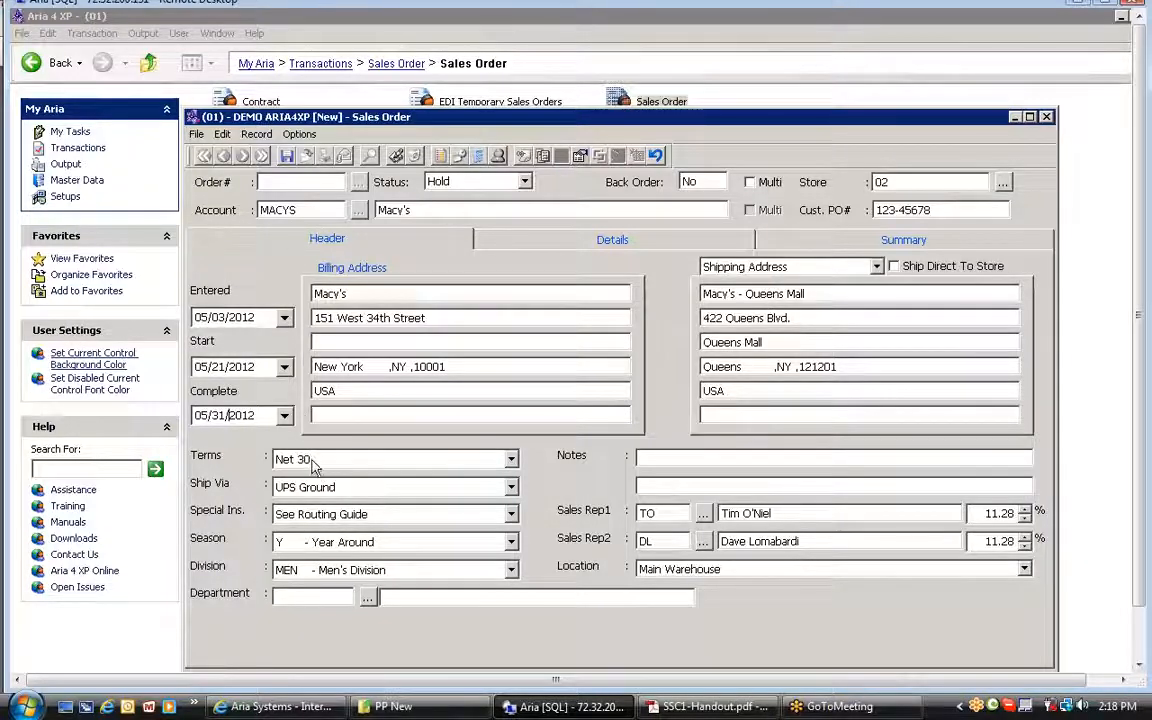
{"action": "left_click", "coordinate": [305, 549]}
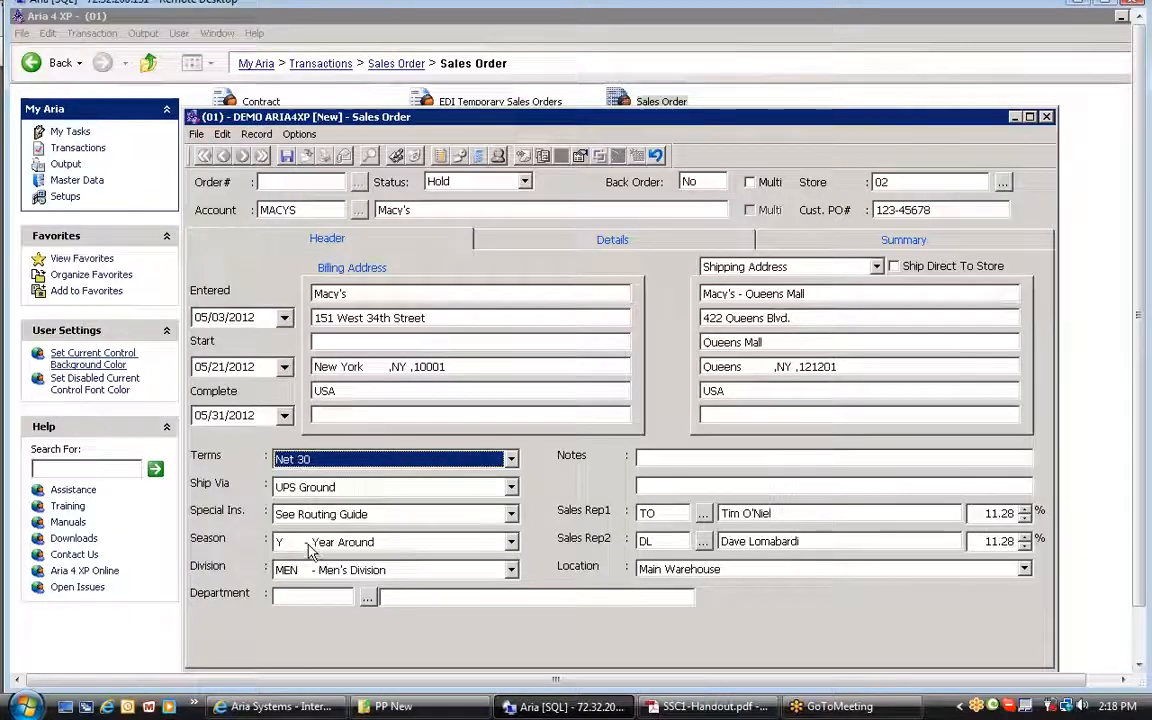
{"action": "left_click", "coordinate": [318, 489]}
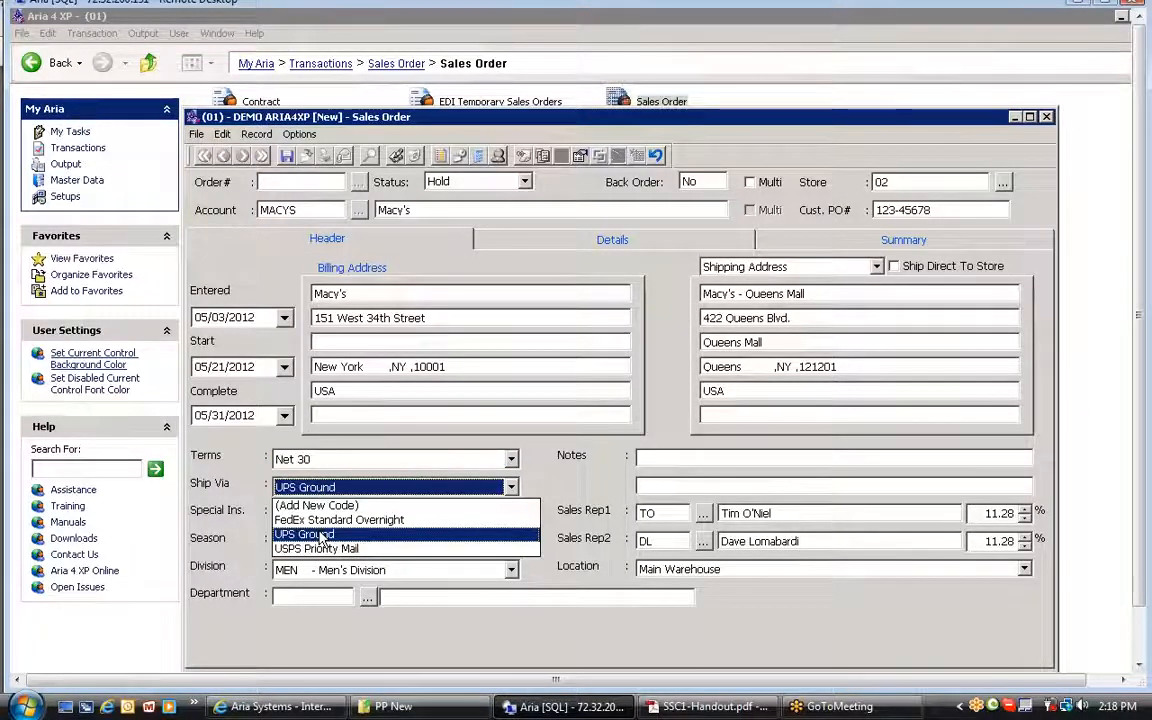
{"action": "left_click", "coordinate": [320, 537]}
{"action": "left_click", "coordinate": [322, 516]}
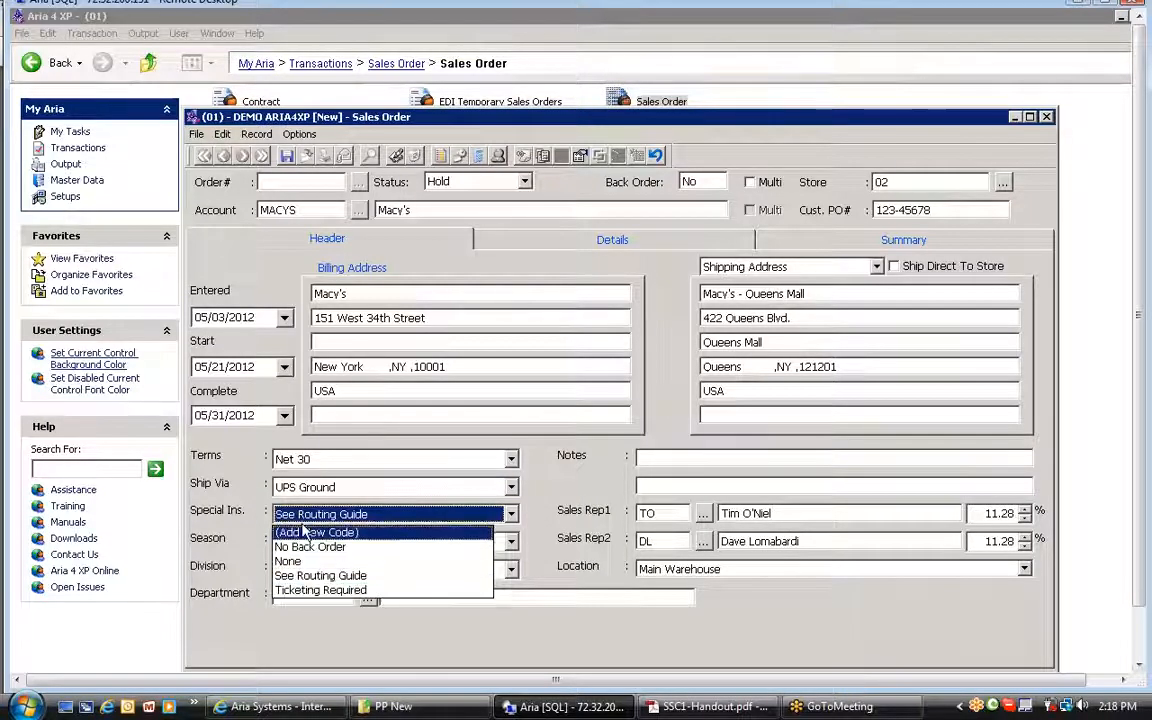
{"action": "left_click", "coordinate": [346, 578]}
Step: Set the order's season to ALL, trying SU - Summer as well, and choose MEN - Men's Division as its division
{"action": "left_click", "coordinate": [305, 541]}
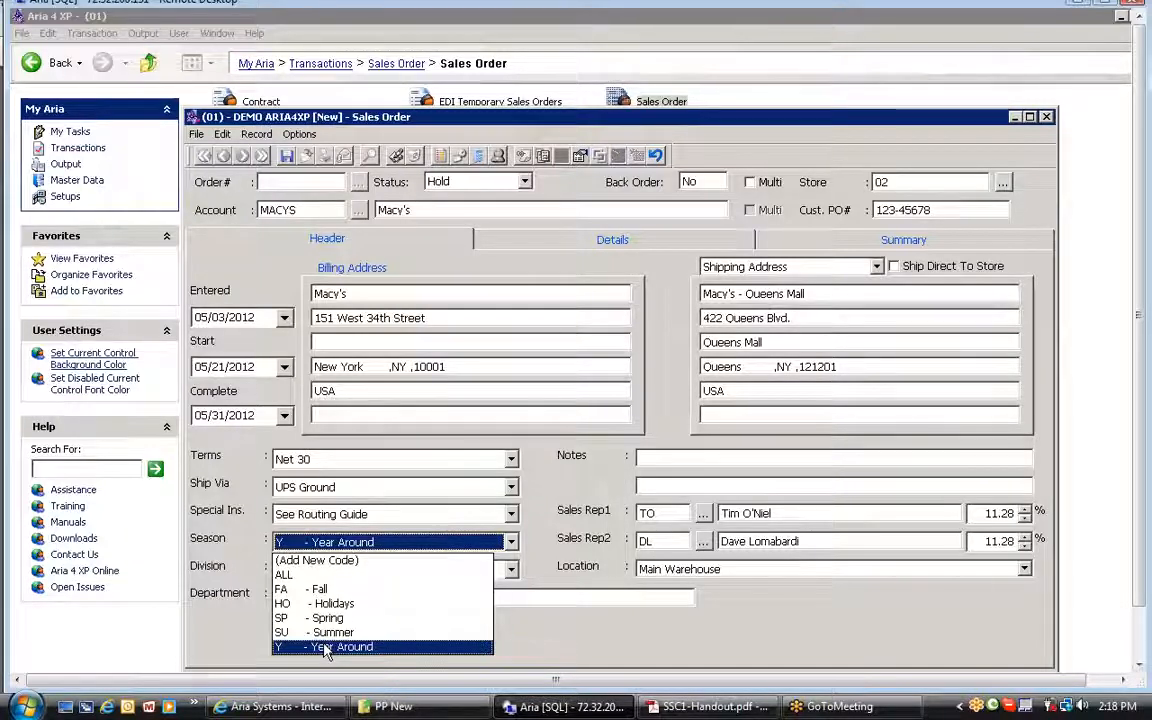
{"action": "left_click", "coordinate": [317, 578]}
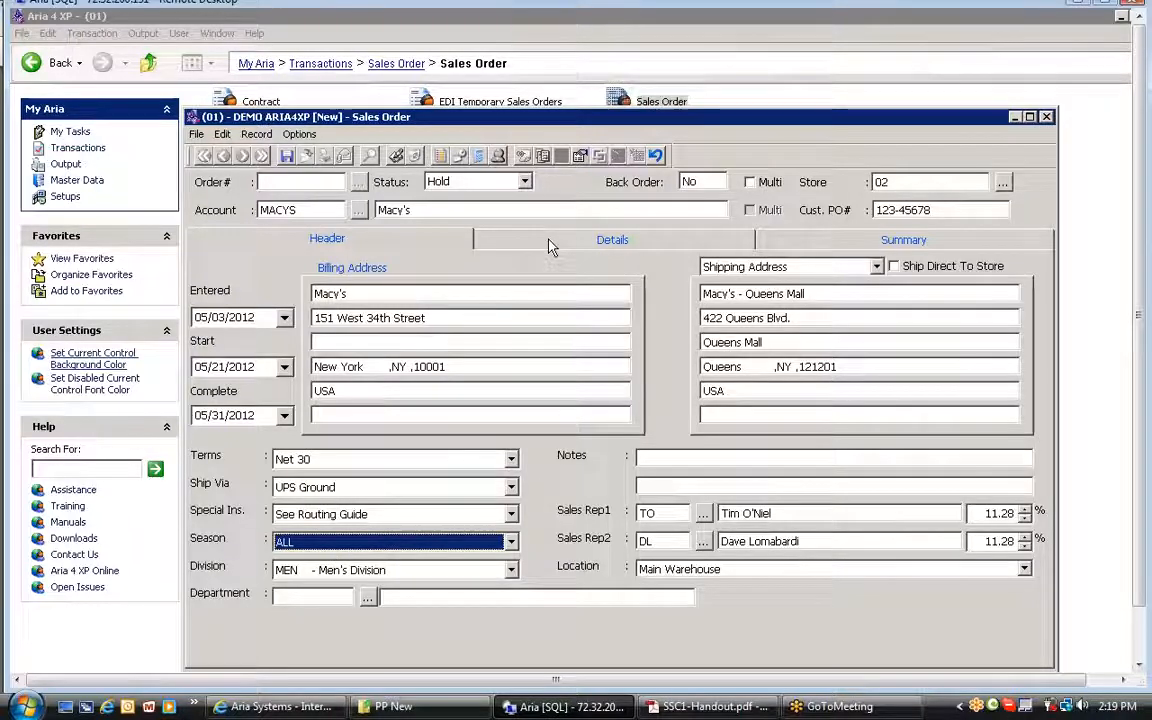
{"action": "left_click", "coordinate": [321, 545]}
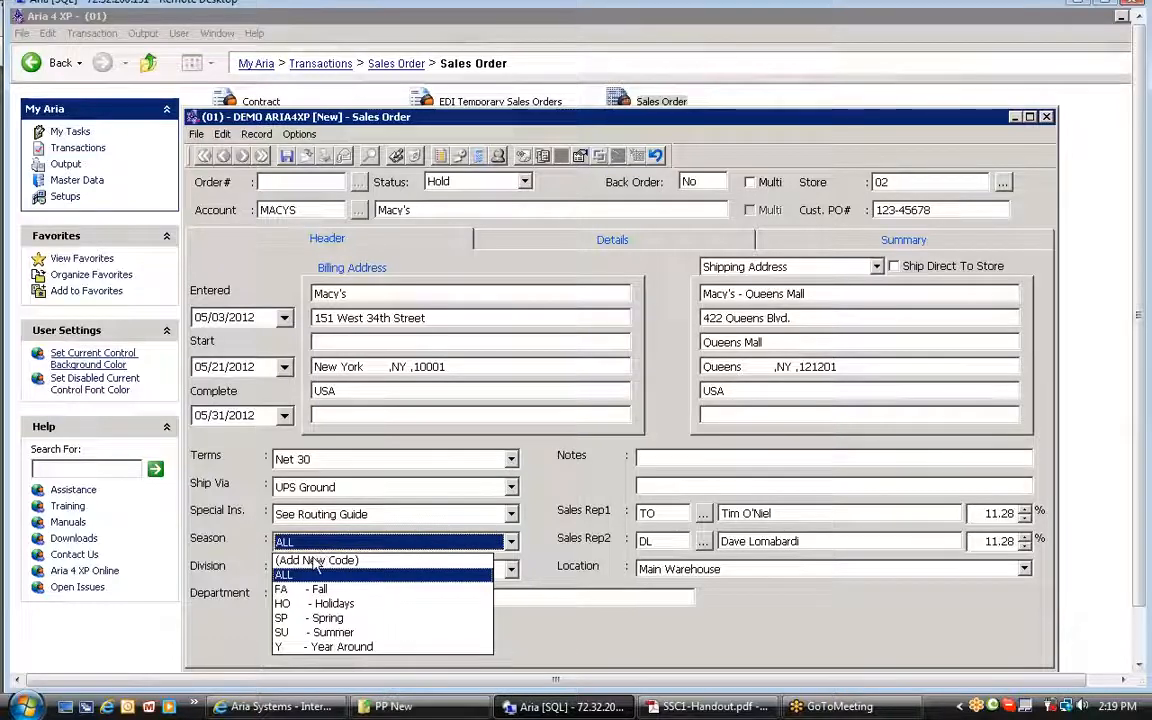
{"action": "left_click", "coordinate": [310, 634]}
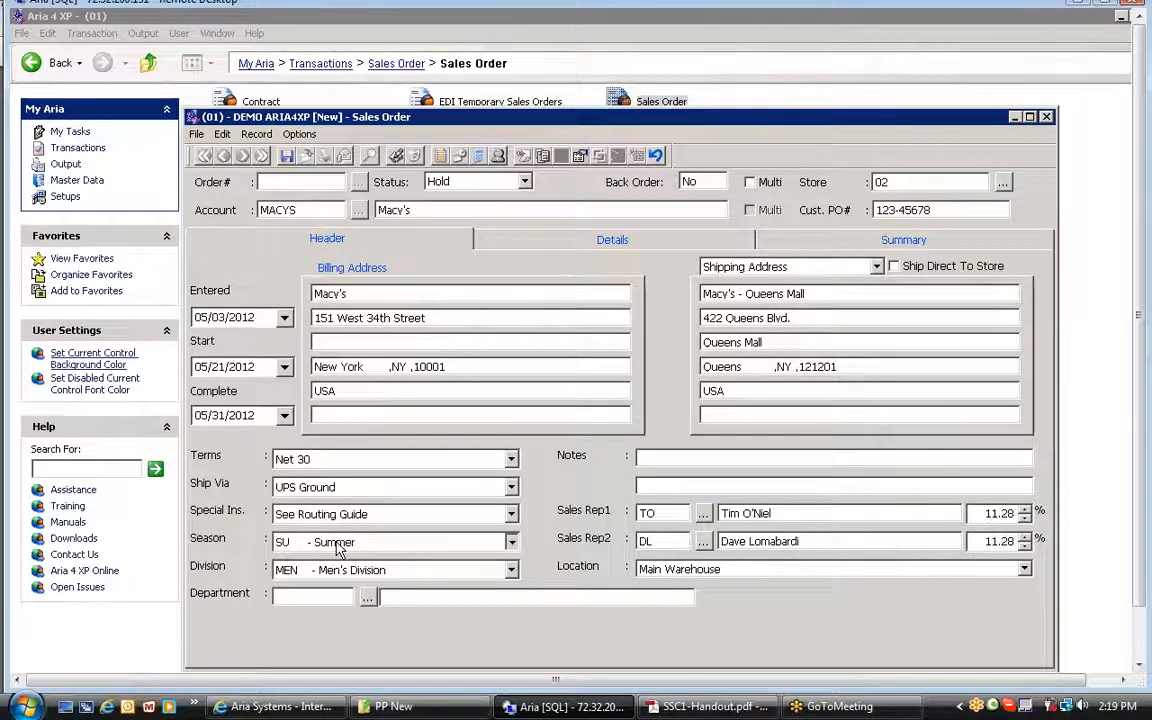
{"action": "left_click", "coordinate": [340, 543]}
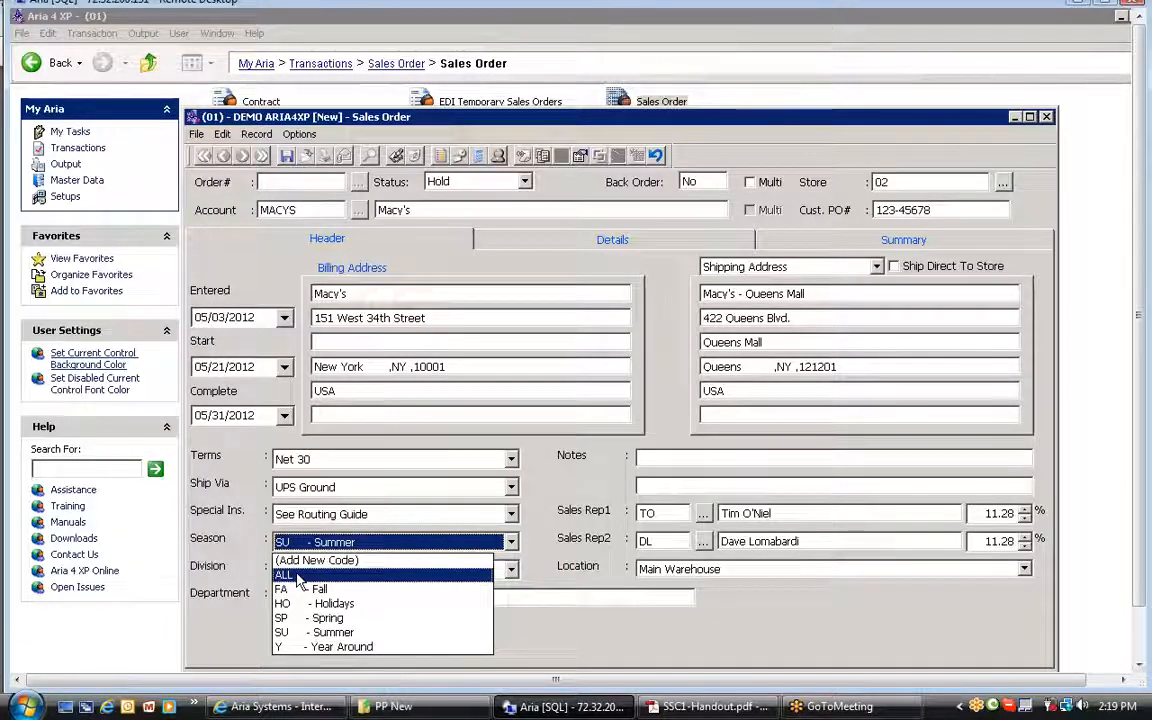
{"action": "left_click", "coordinate": [298, 576]}
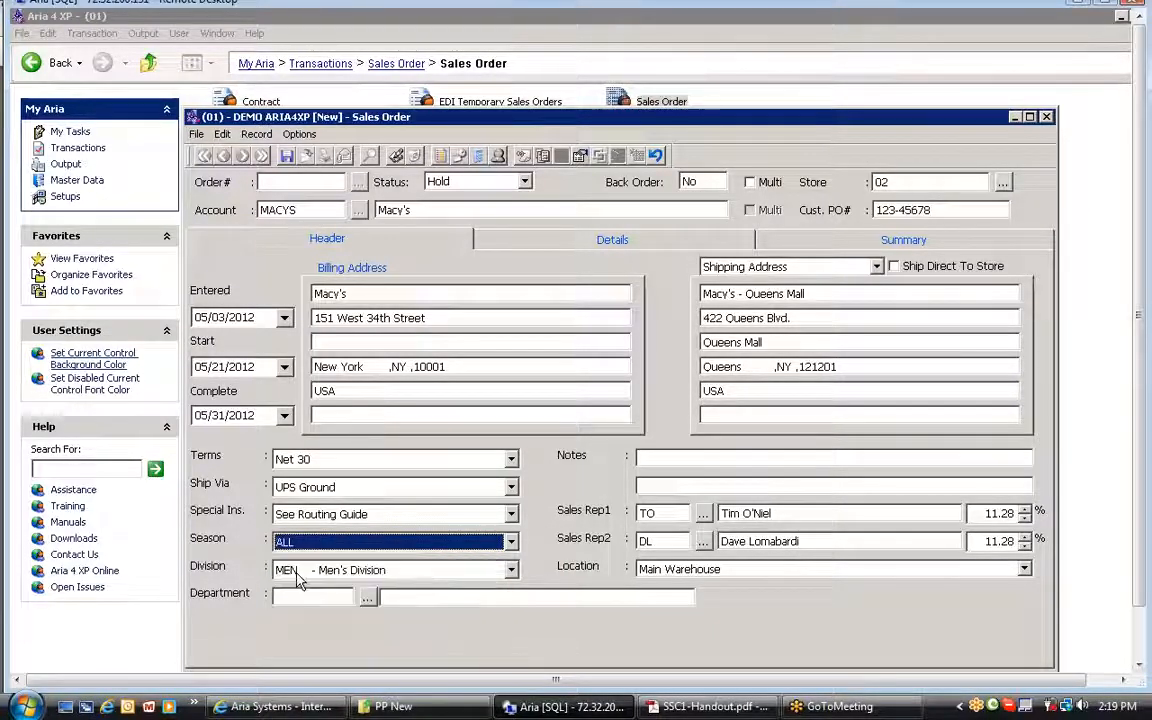
{"action": "left_click", "coordinate": [418, 571]}
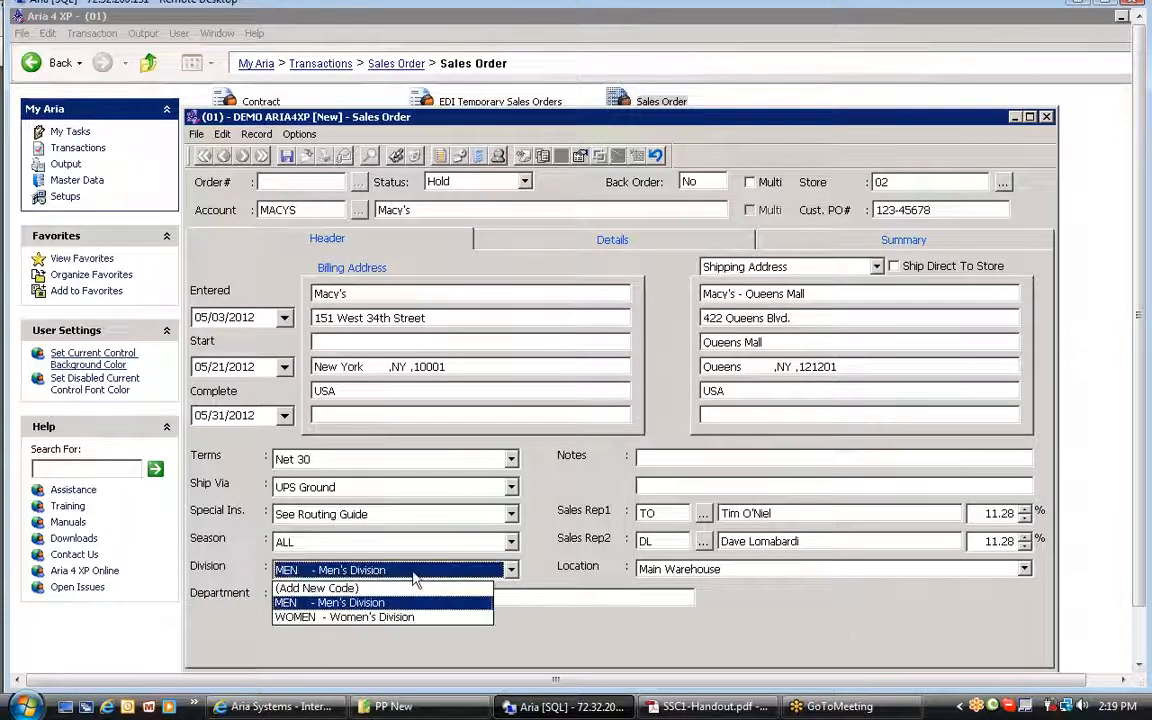
{"action": "left_click", "coordinate": [312, 603]}
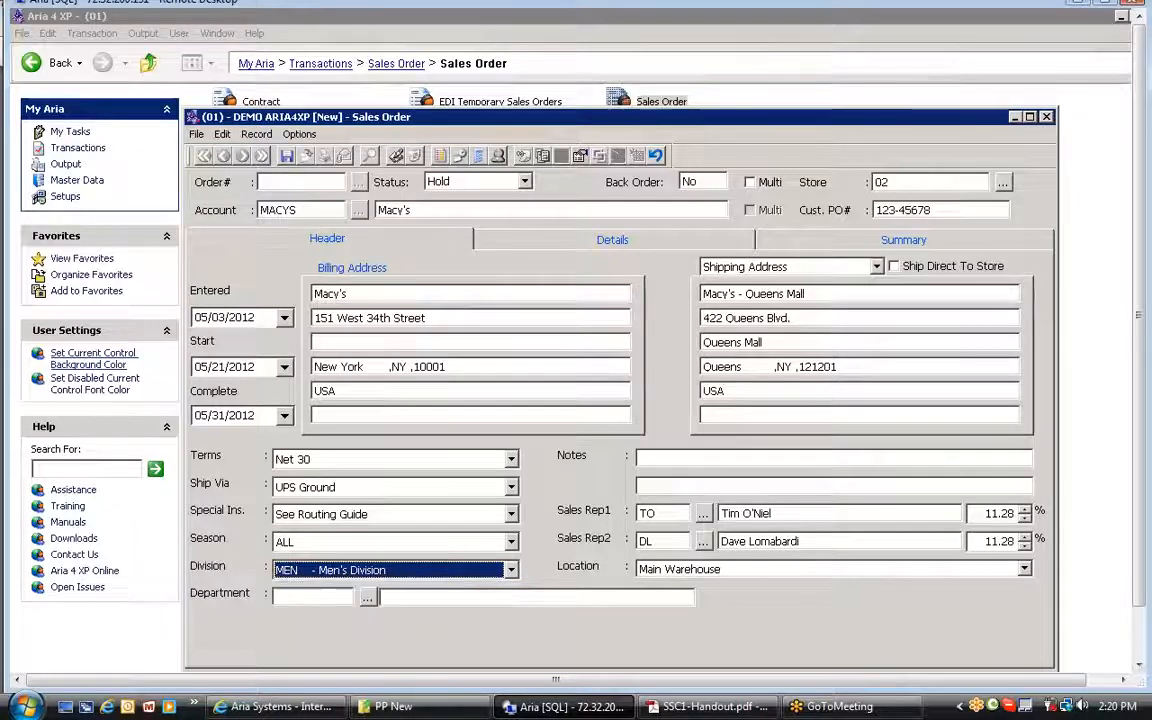
Step: Add the note "Ship on time - Direct to Store" to the order header
{"action": "left_click", "coordinate": [657, 486]}
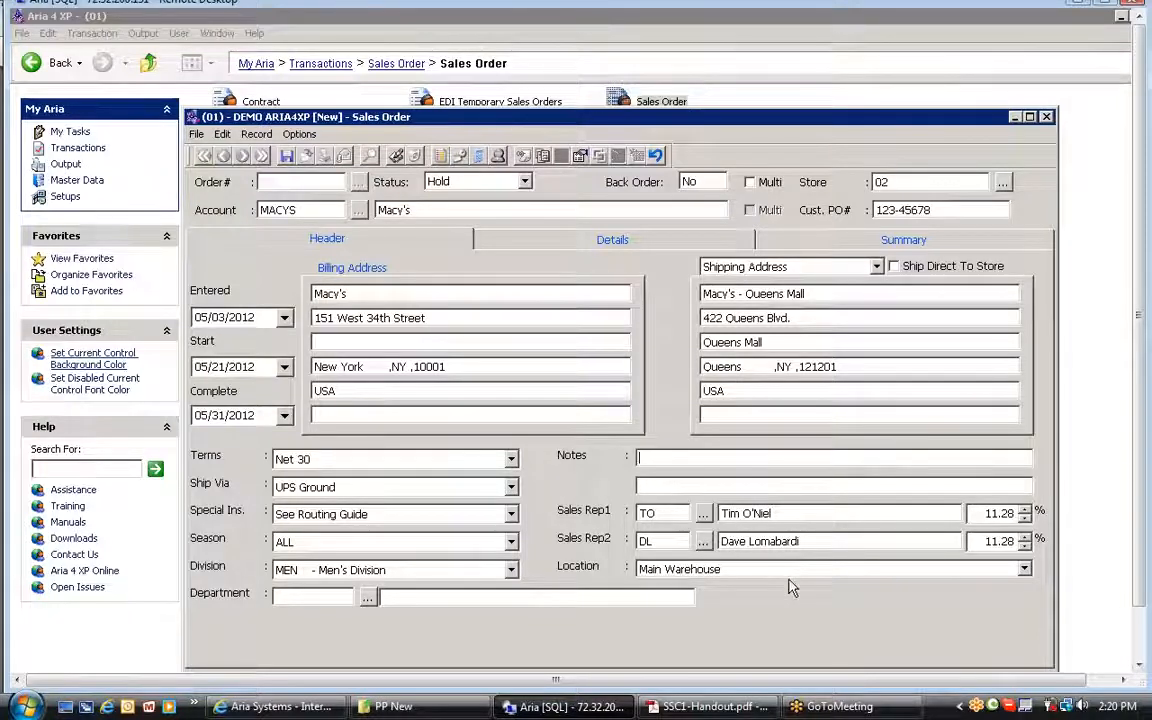
{"action": "type", "text": "Ship "}
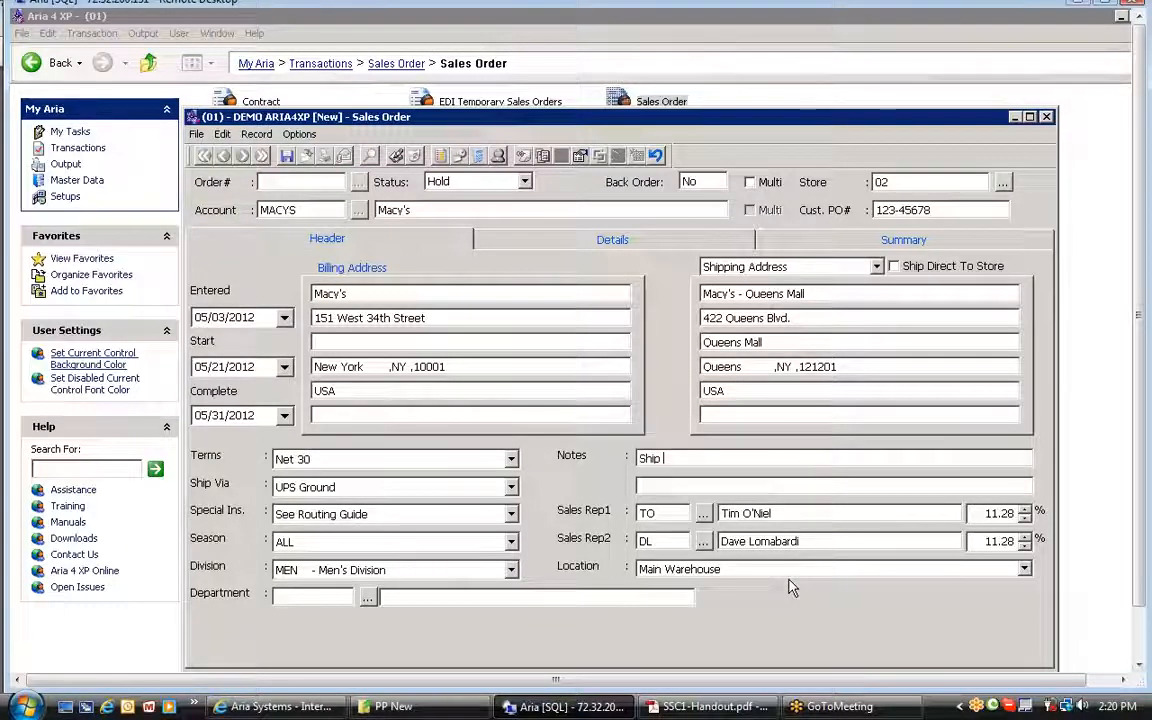
{"action": "type", "text": "on t"}
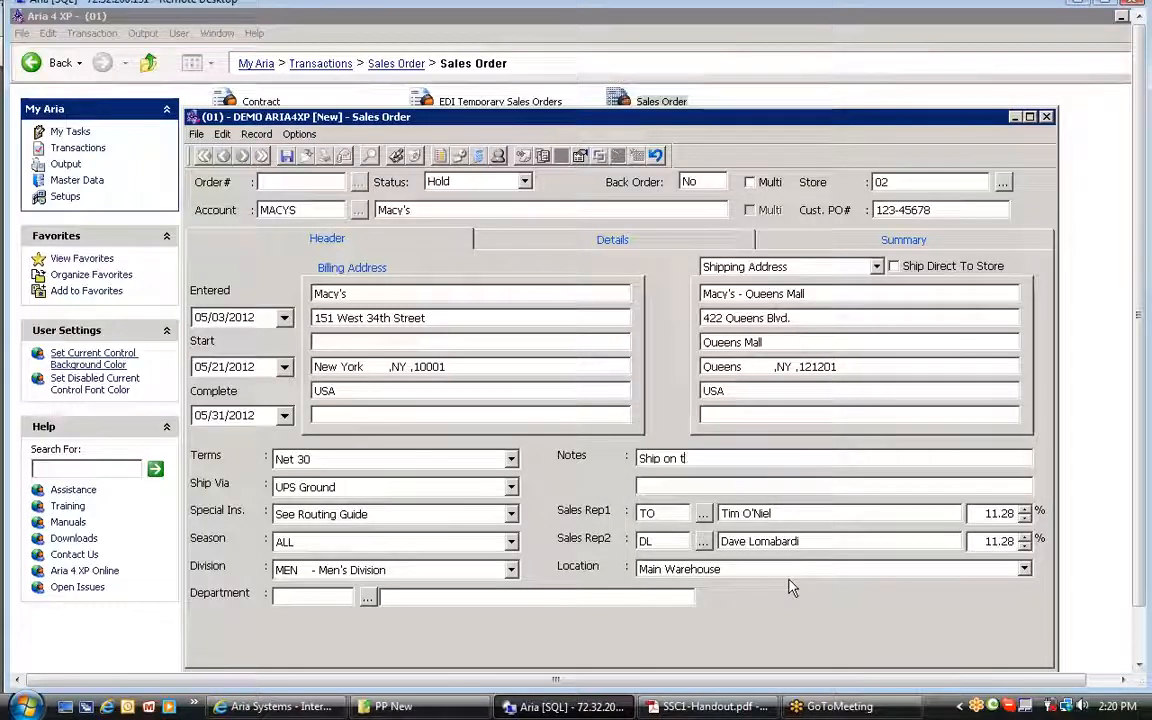
{"action": "type", "text": "ime - Direct to Store "}
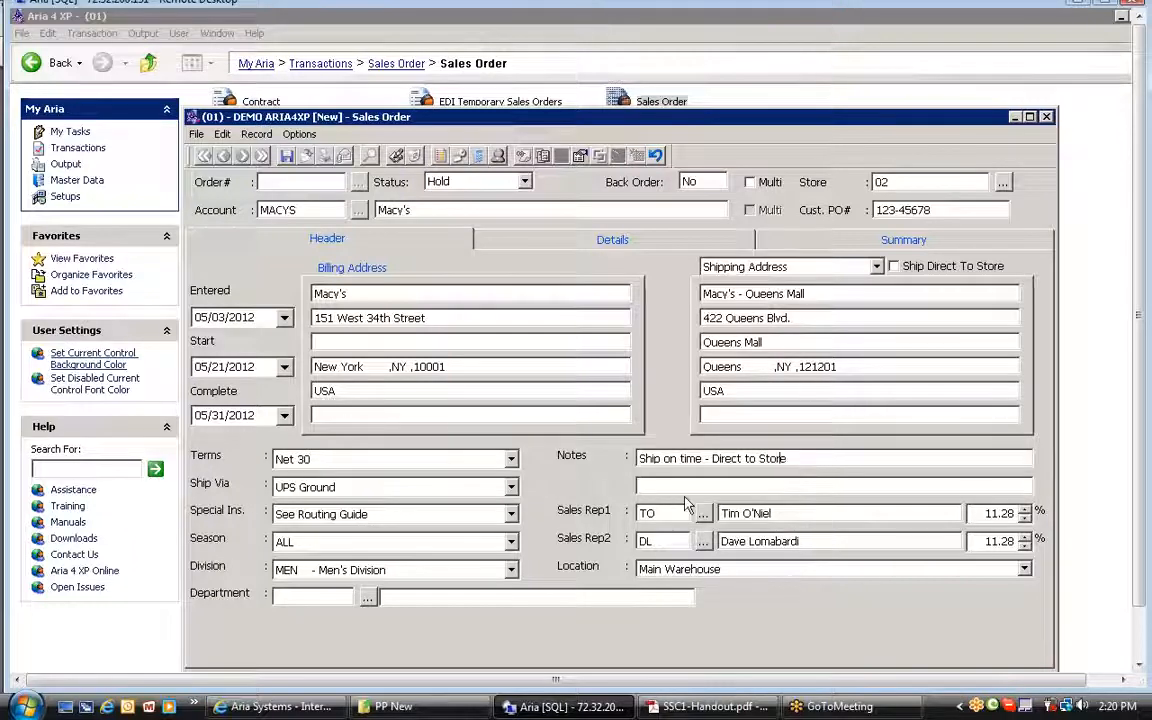
Step: Add "Call Buyer first" as the second line of the order header's notes
{"action": "type", "text": "Ca"}
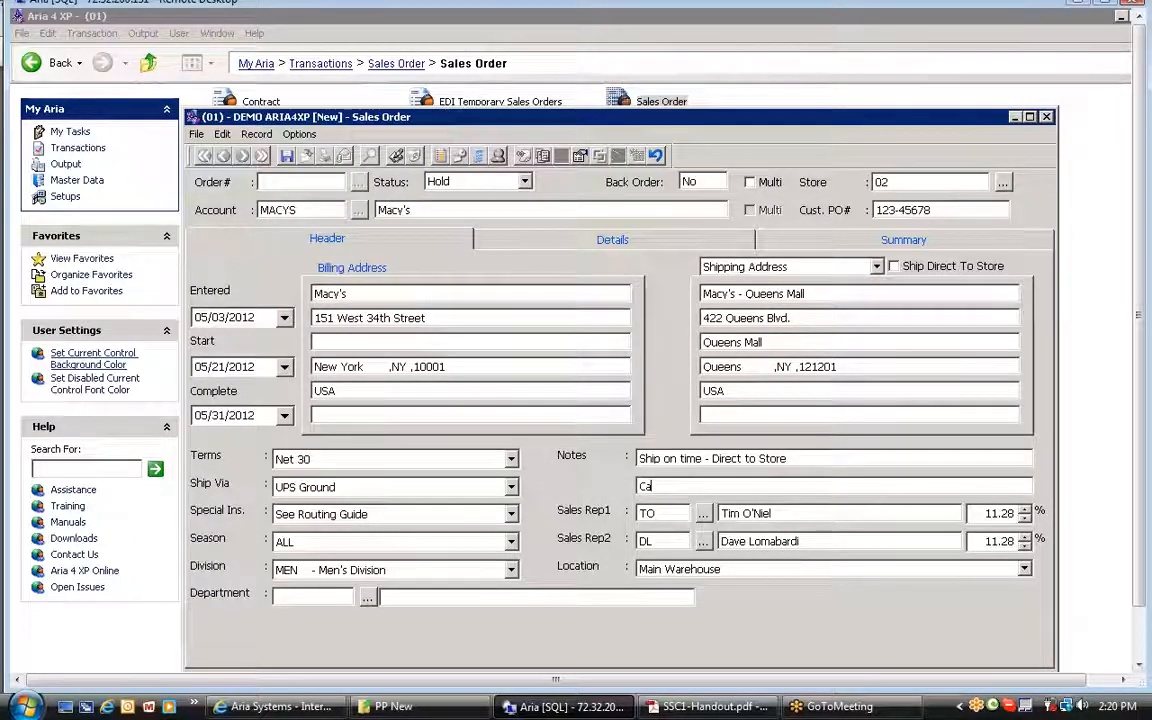
{"action": "type", "text": "ll Buyer"}
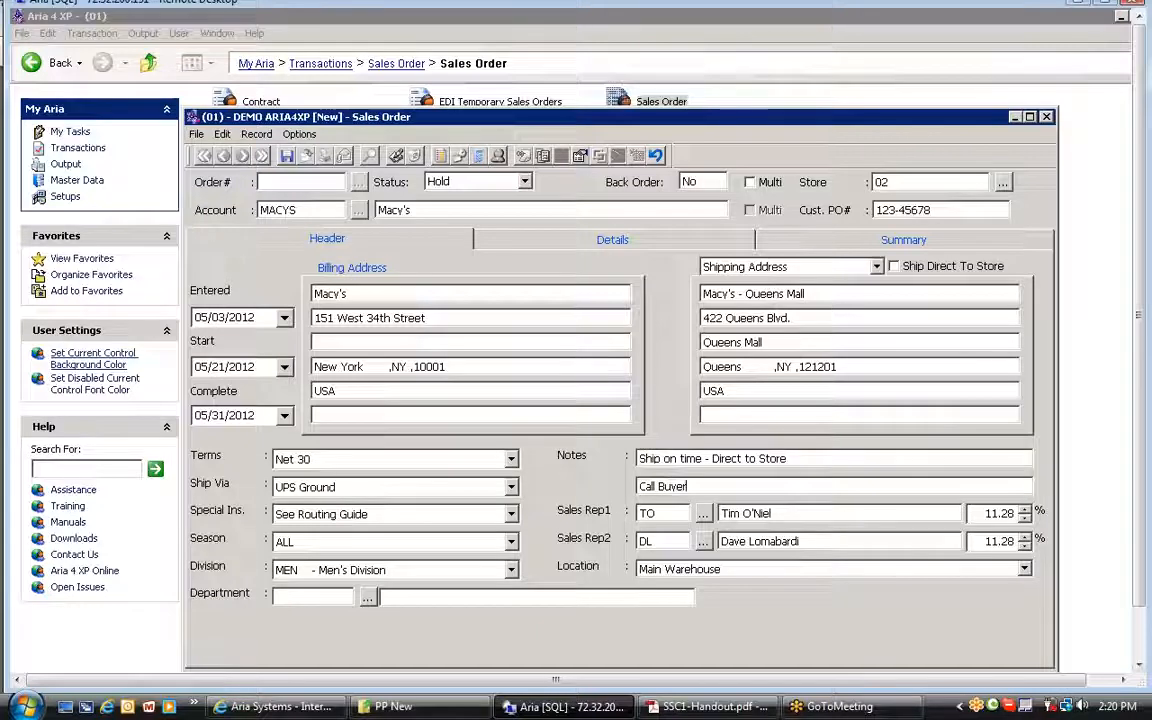
{"action": "type", "text": " first"}
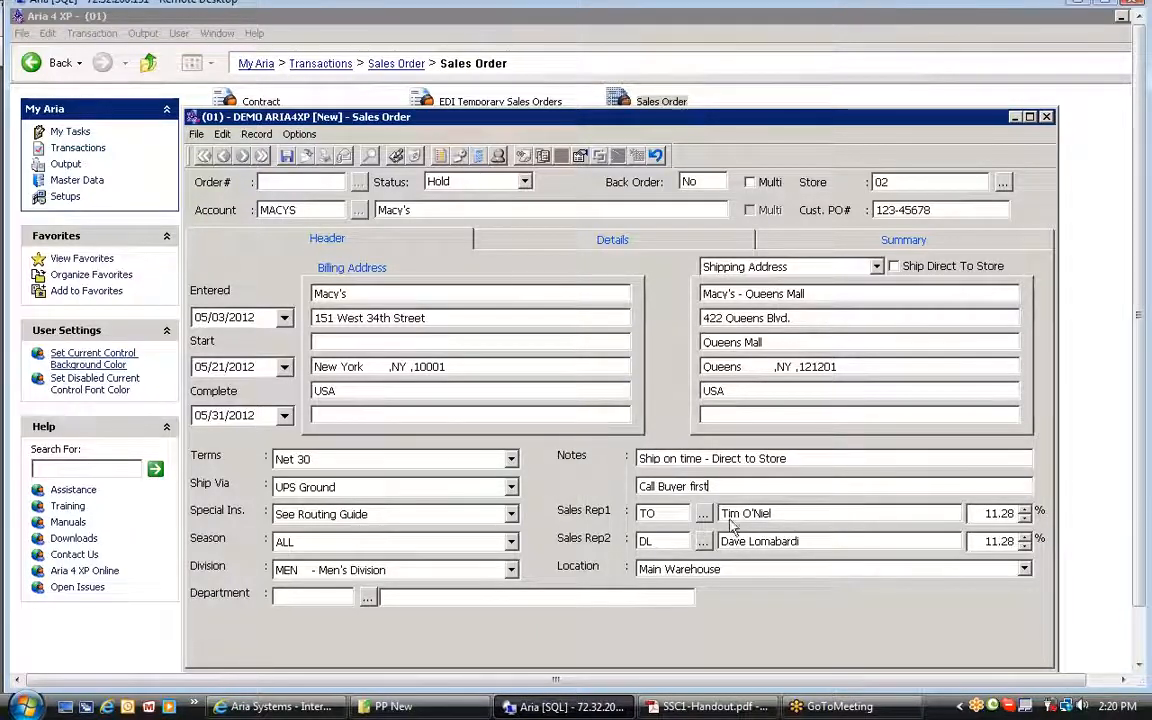
{"action": "left_click_drag", "start_coordinate": [722, 485], "coordinate": [640, 480]}
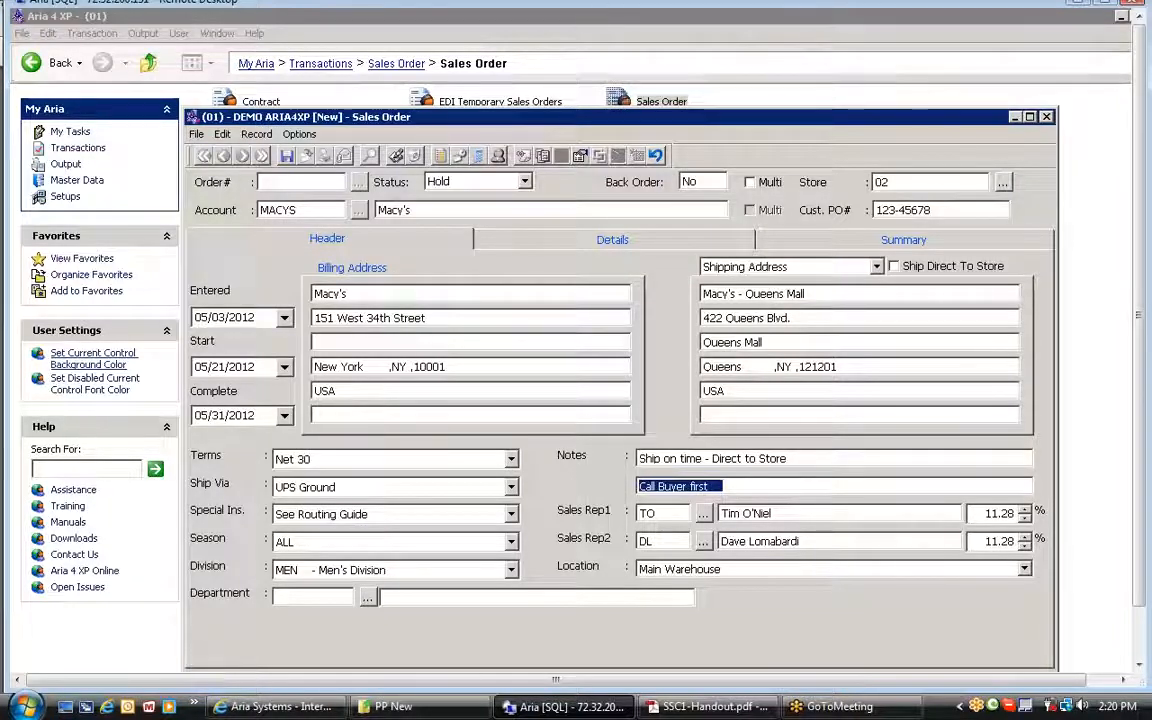
{"action": "left_click_drag", "start_coordinate": [781, 459], "coordinate": [639, 459]}
{"action": "left_click_drag", "start_coordinate": [758, 486], "coordinate": [639, 486]}
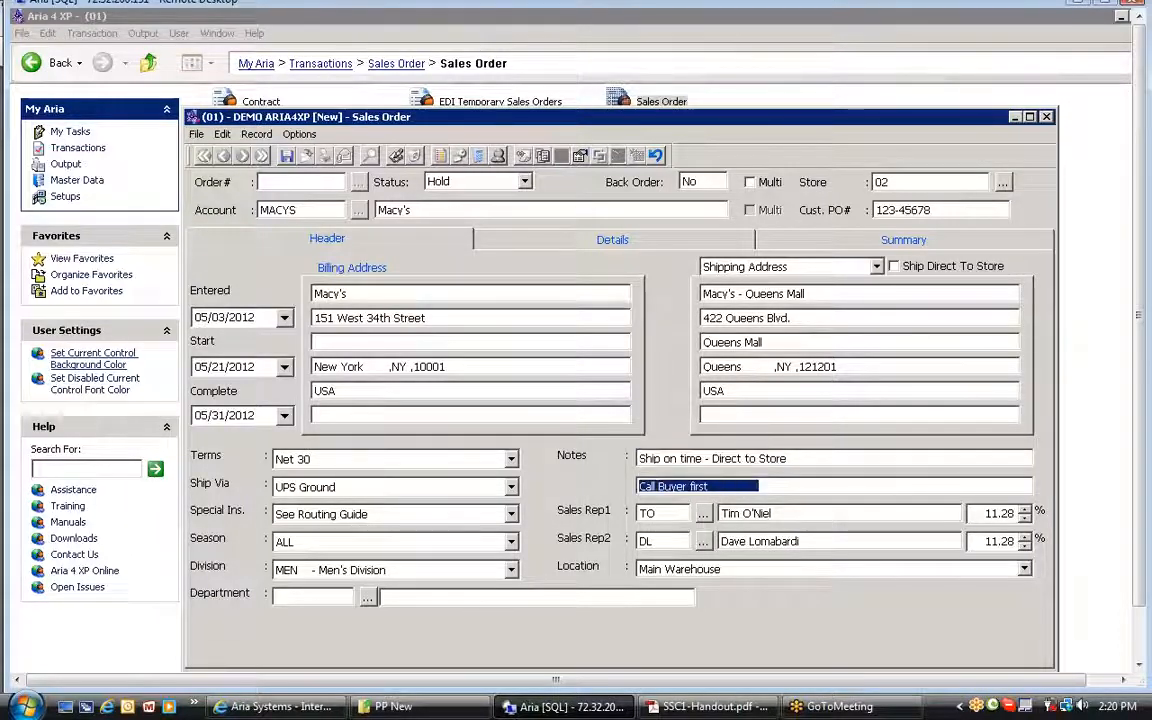
Step: Clear the second sales rep from the order header, keeping the first rep assigned
{"action": "left_click", "coordinate": [670, 513]}
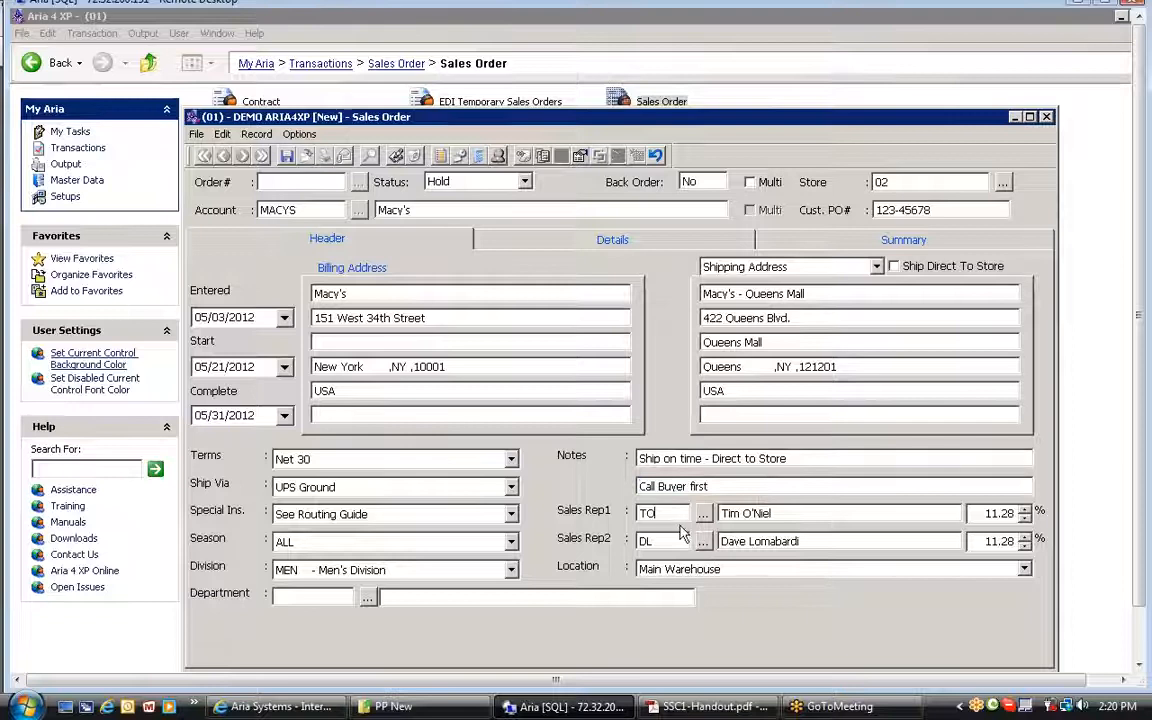
{"action": "left_click", "coordinate": [648, 540]}
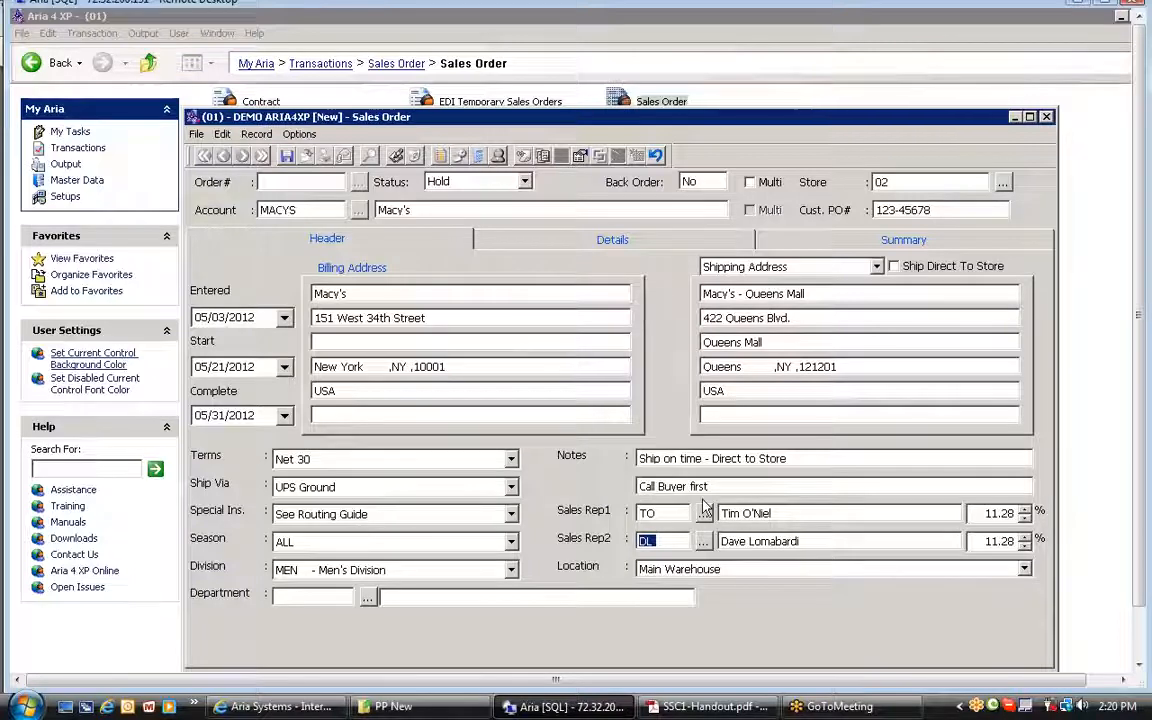
{"action": "left_click", "coordinate": [309, 212]}
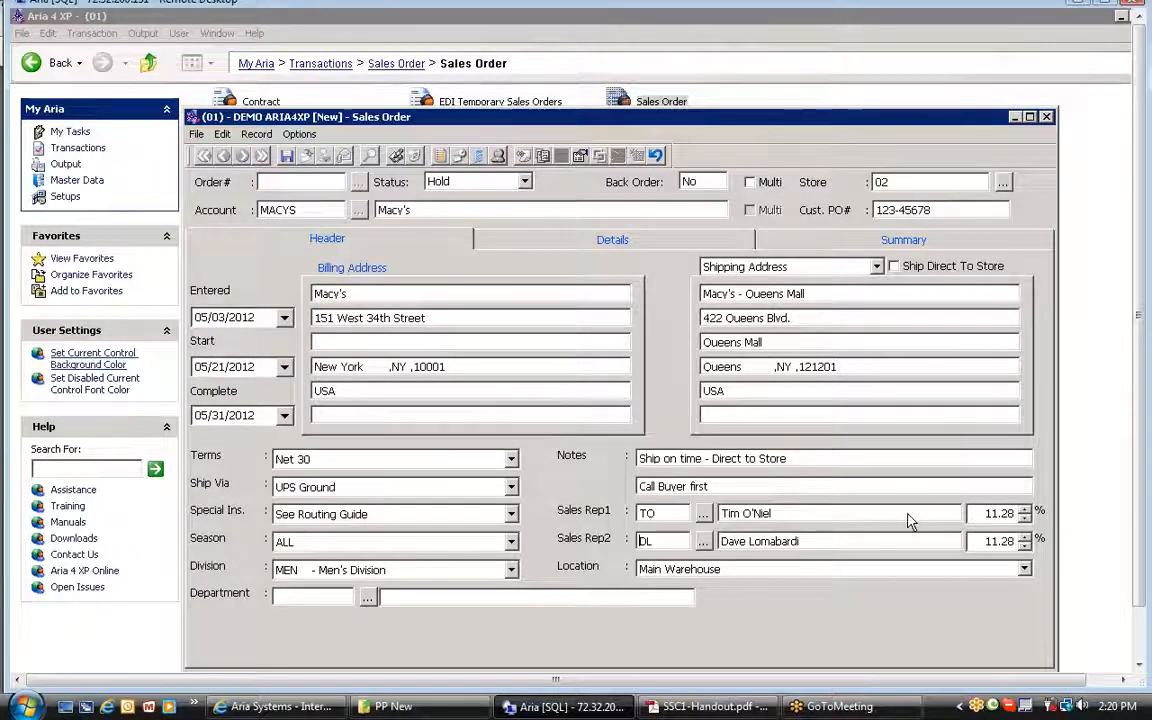
{"action": "left_click", "coordinate": [998, 514]}
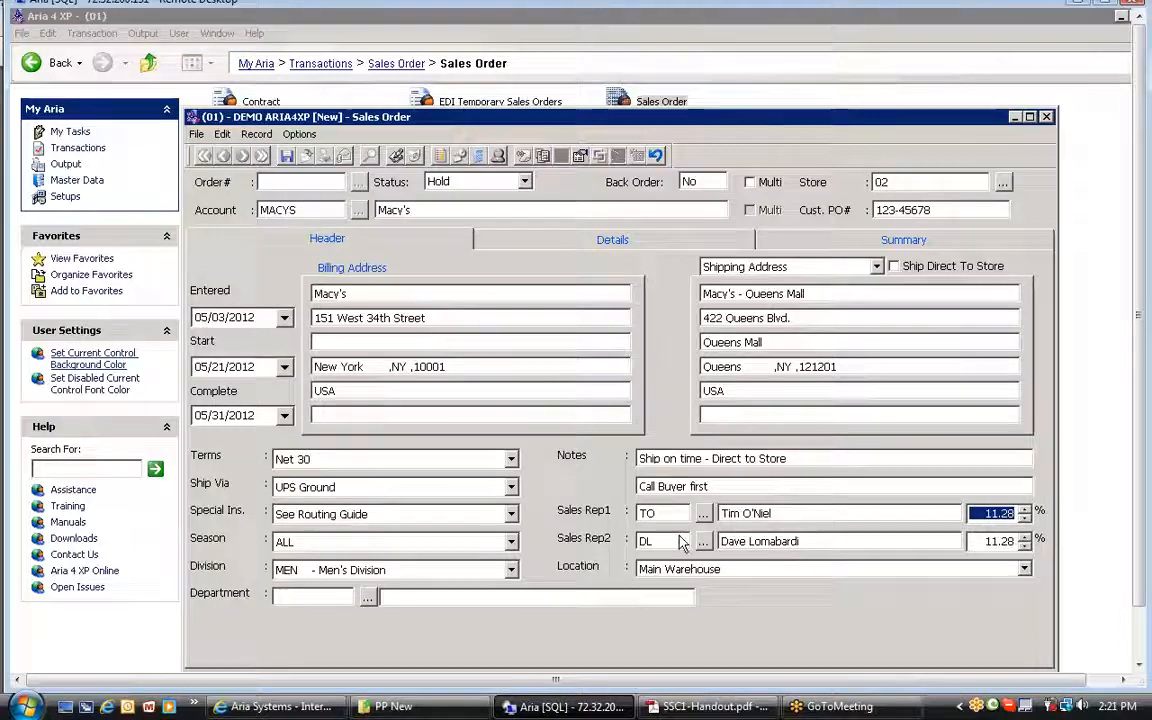
{"action": "left_click", "coordinate": [681, 541]}
{"action": "left_click_drag", "start_coordinate": [973, 541], "coordinate": [1009, 541]}
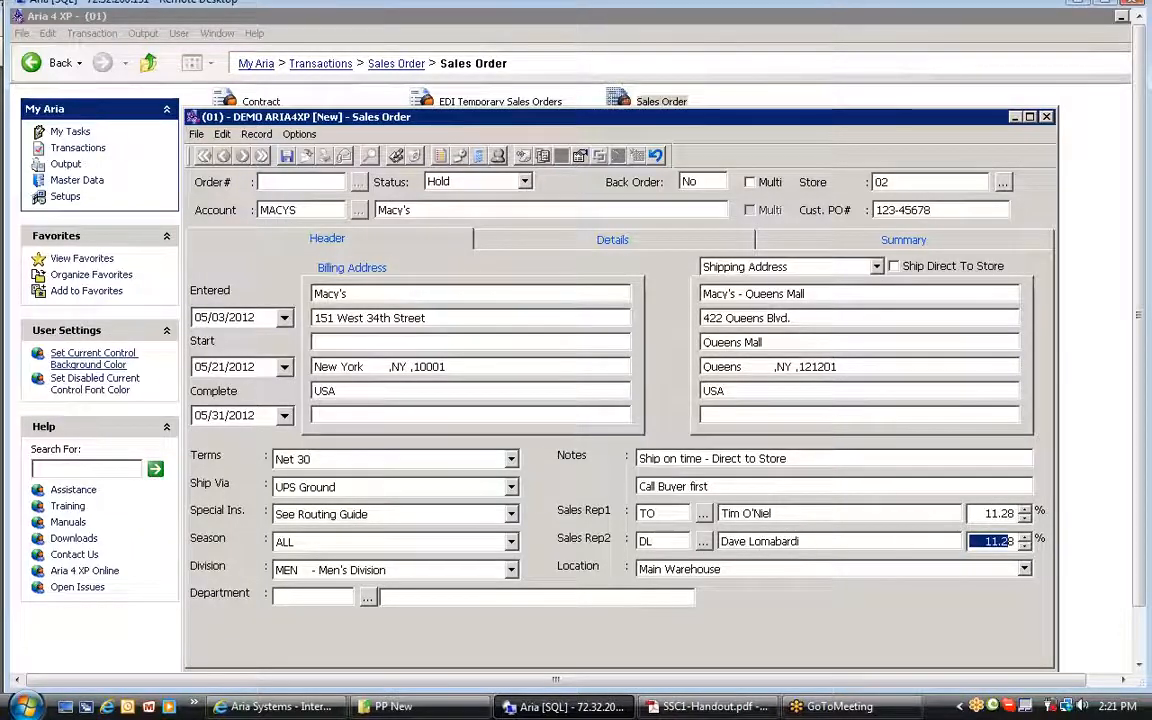
{"action": "double_click", "coordinate": [648, 543]}
{"action": "key", "text": "BackSpace"}
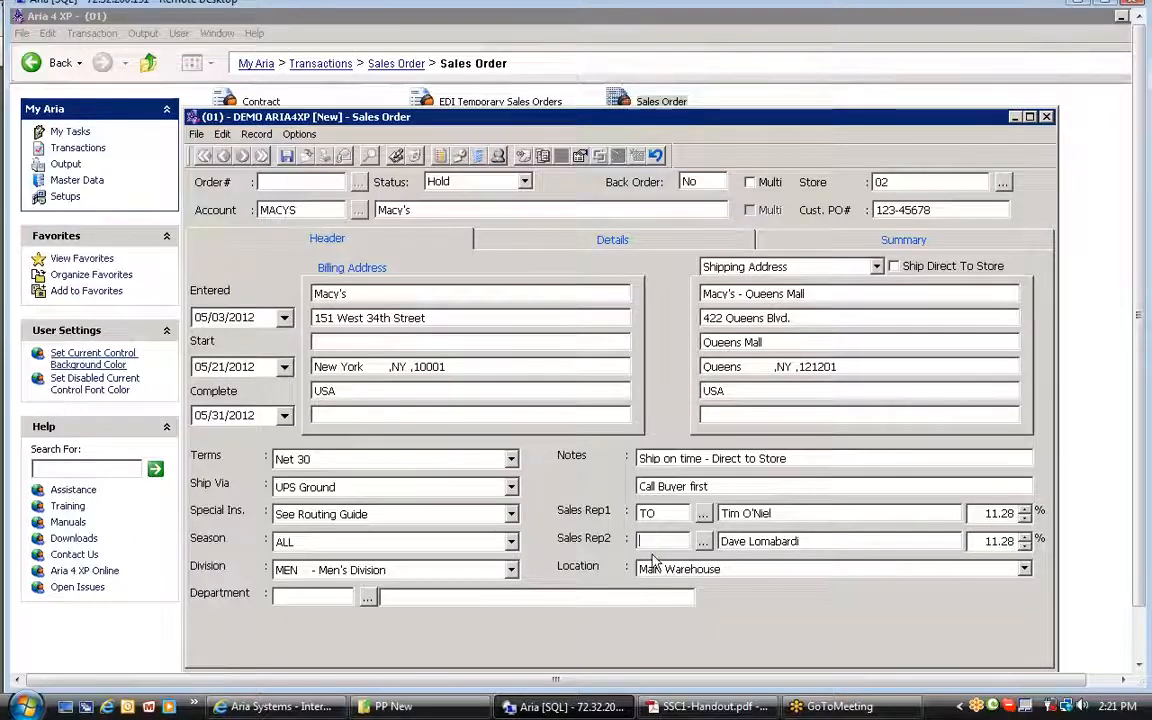
{"action": "key", "text": "Tab"}
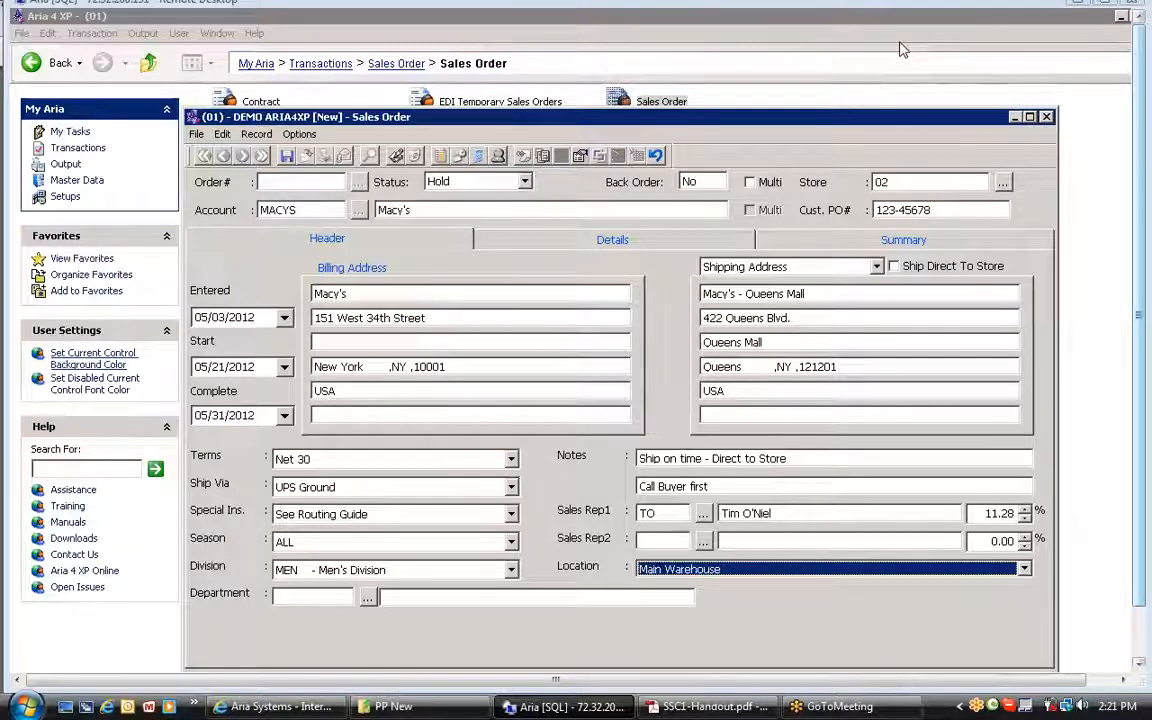
Step: Choose Main Warehouse as the order's location
{"action": "left_click", "coordinate": [697, 571]}
{"action": "left_click", "coordinate": [697, 571]}
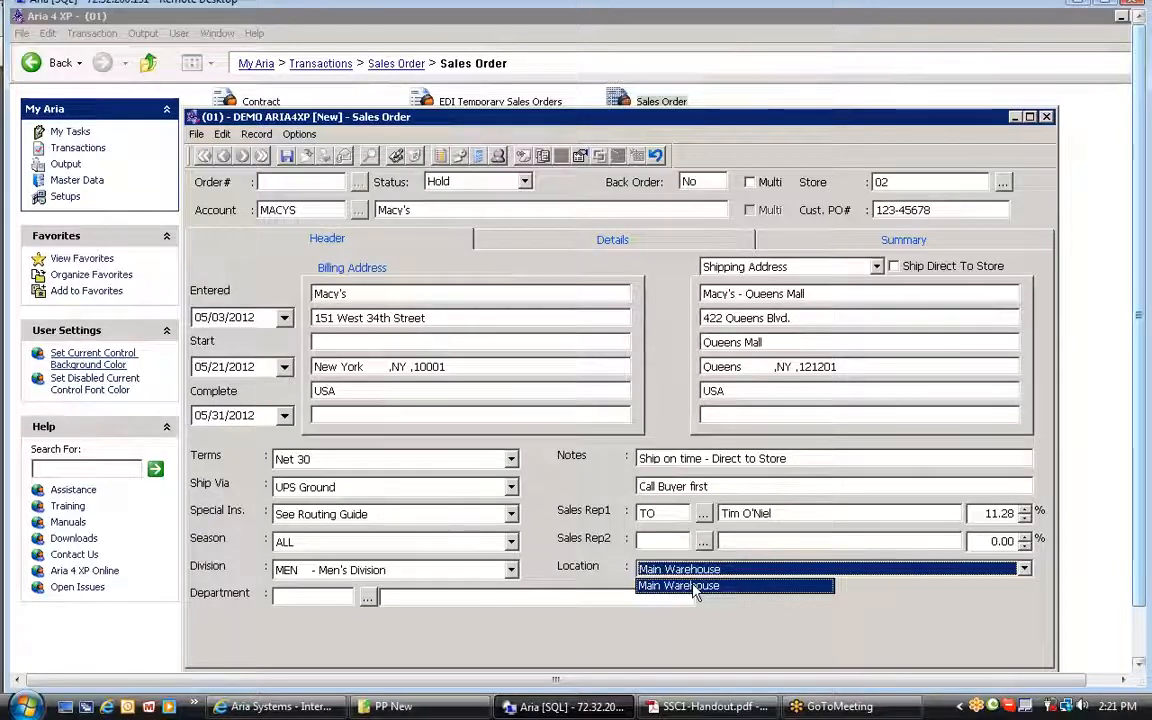
{"action": "left_click", "coordinate": [697, 587]}
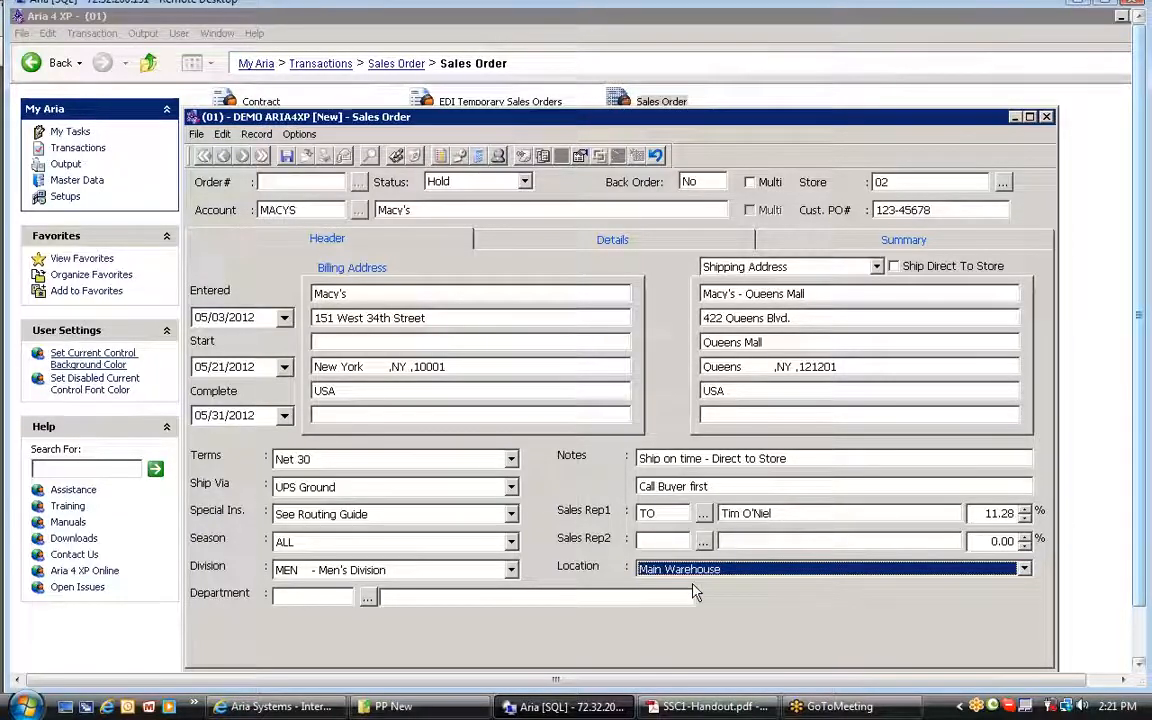
Step: Start a new line in the order details for store 02 and bring up the list of available styles
{"action": "left_click", "coordinate": [566, 244]}
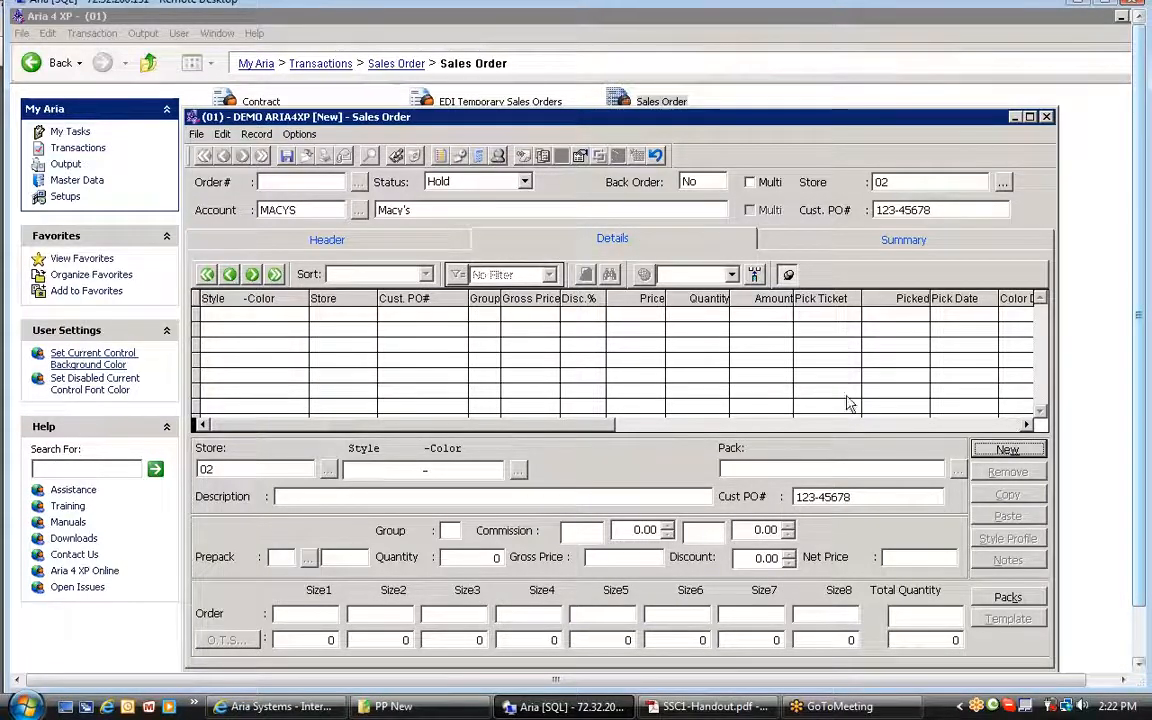
{"action": "left_click", "coordinate": [1025, 457]}
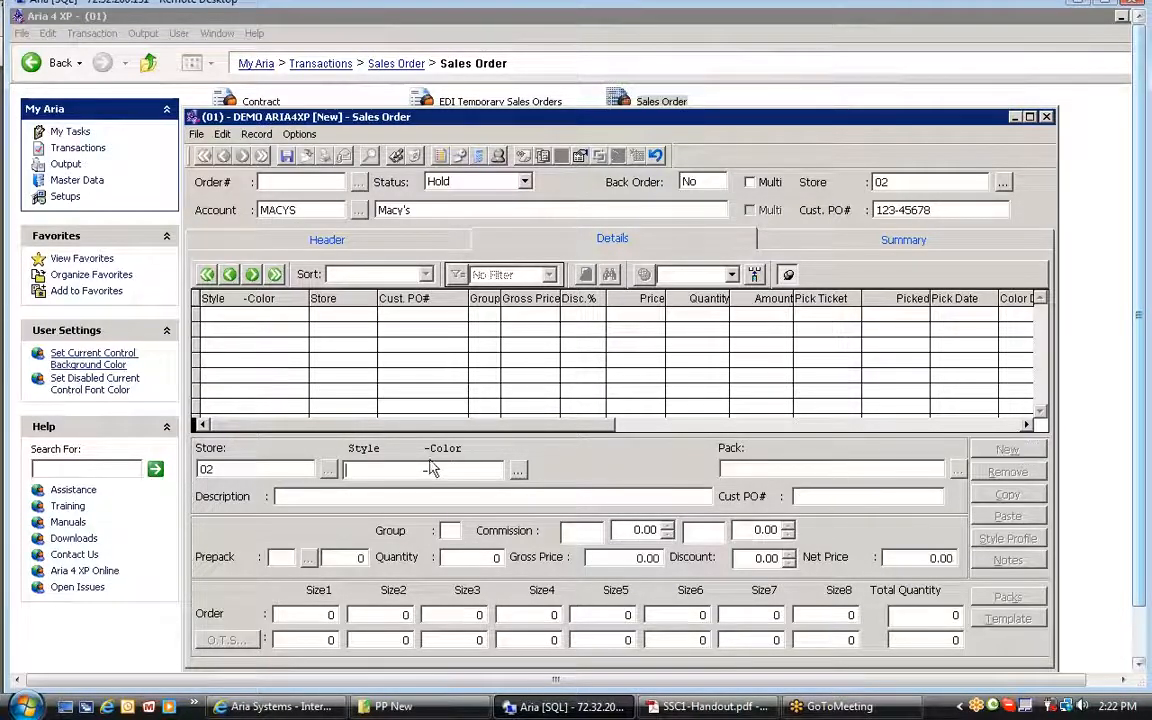
{"action": "left_click_drag", "start_coordinate": [441, 470], "coordinate": [345, 470]}
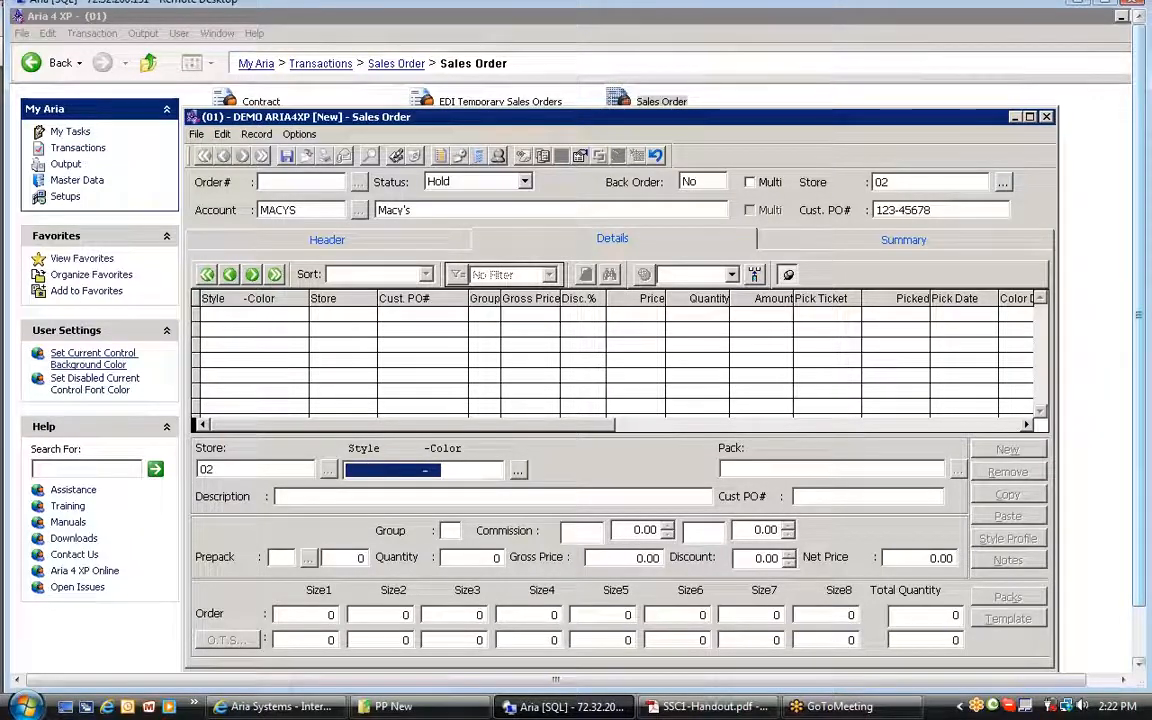
{"action": "left_click", "coordinate": [416, 470]}
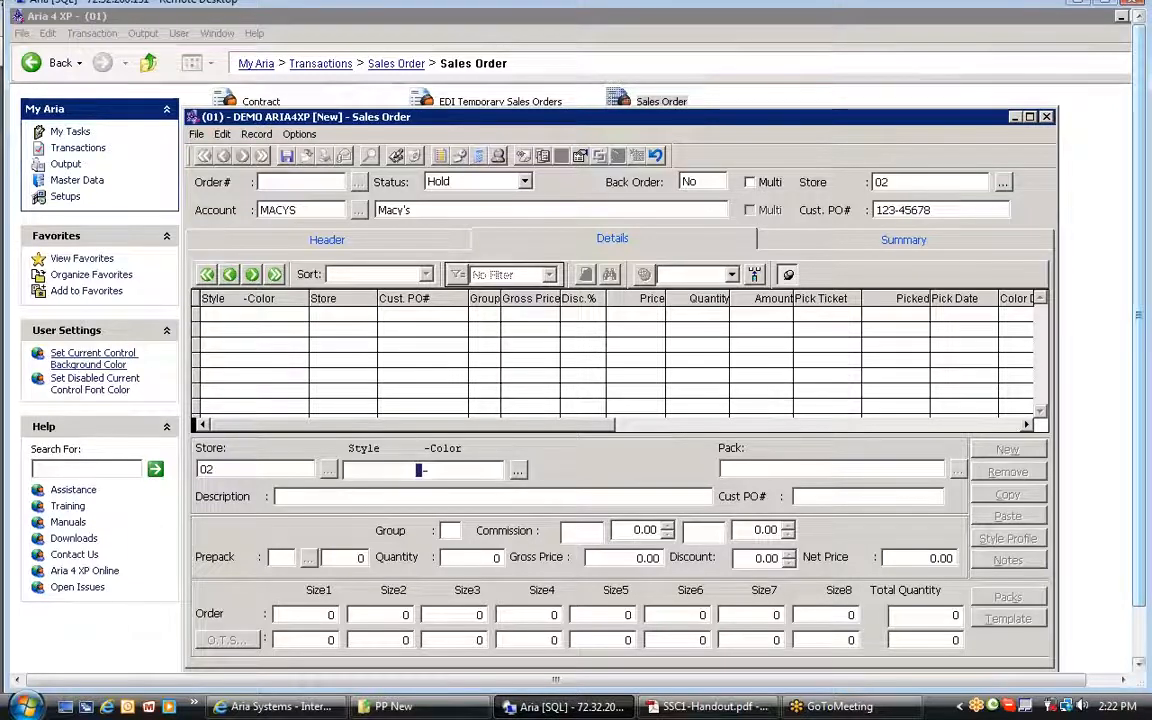
{"action": "left_click_drag", "start_coordinate": [419, 470], "coordinate": [345, 470]}
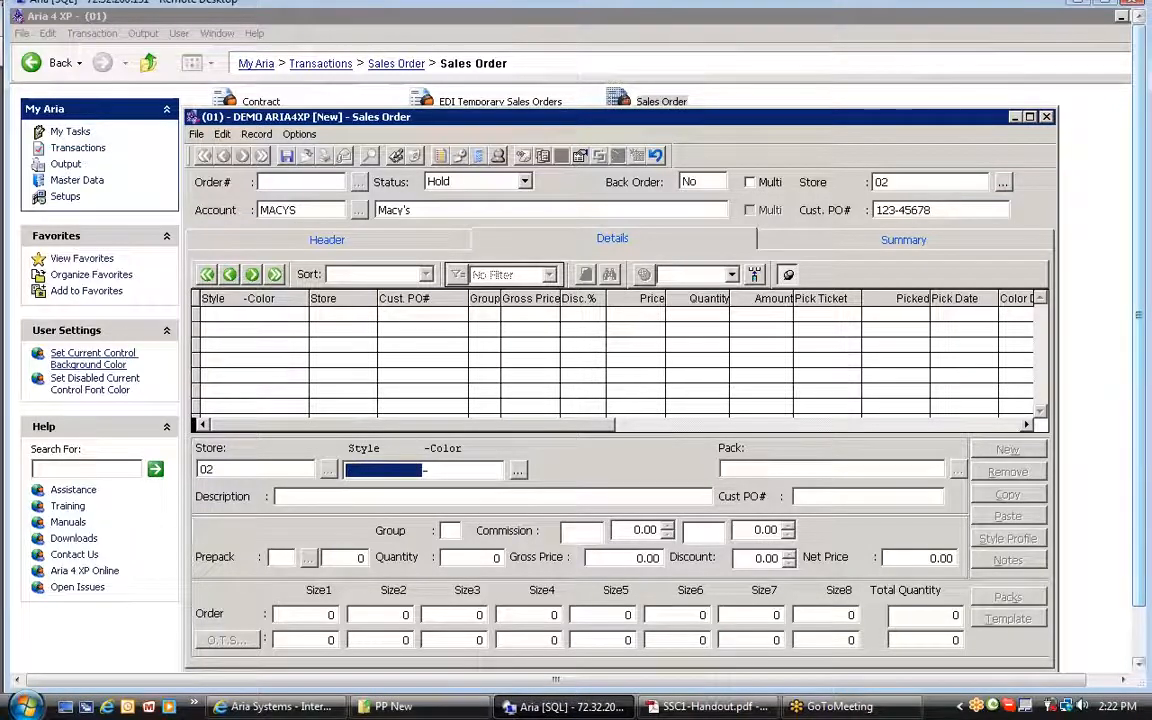
{"action": "type", "text": "CGHD"}
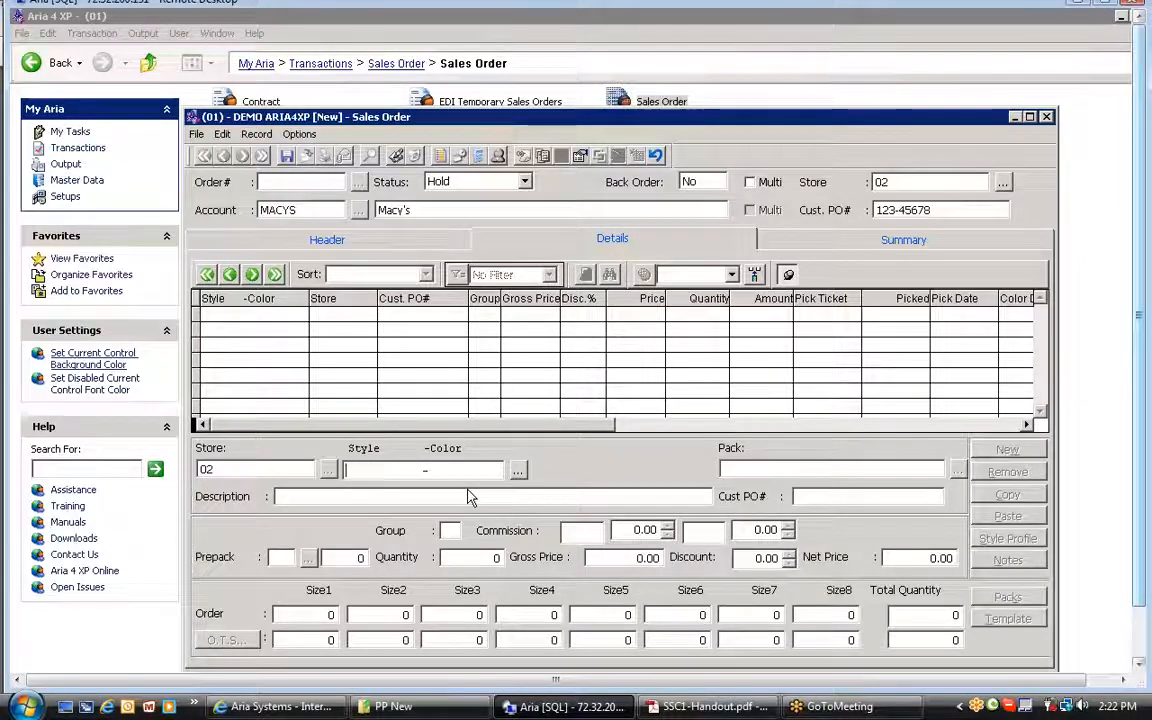
{"action": "left_click", "coordinate": [517, 476]}
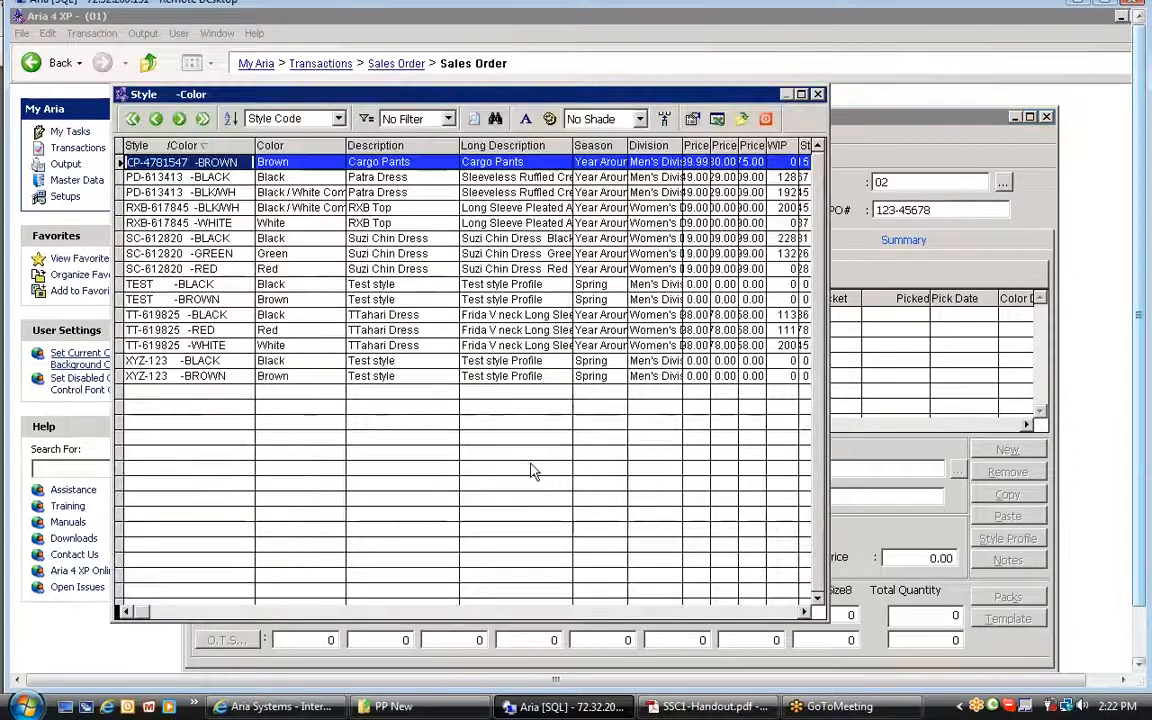
Step: Browse the first entries of the style list, comparing style codes and colors such as CP-4781547 in brown and PD-613413 in black
{"action": "left_click", "coordinate": [160, 177]}
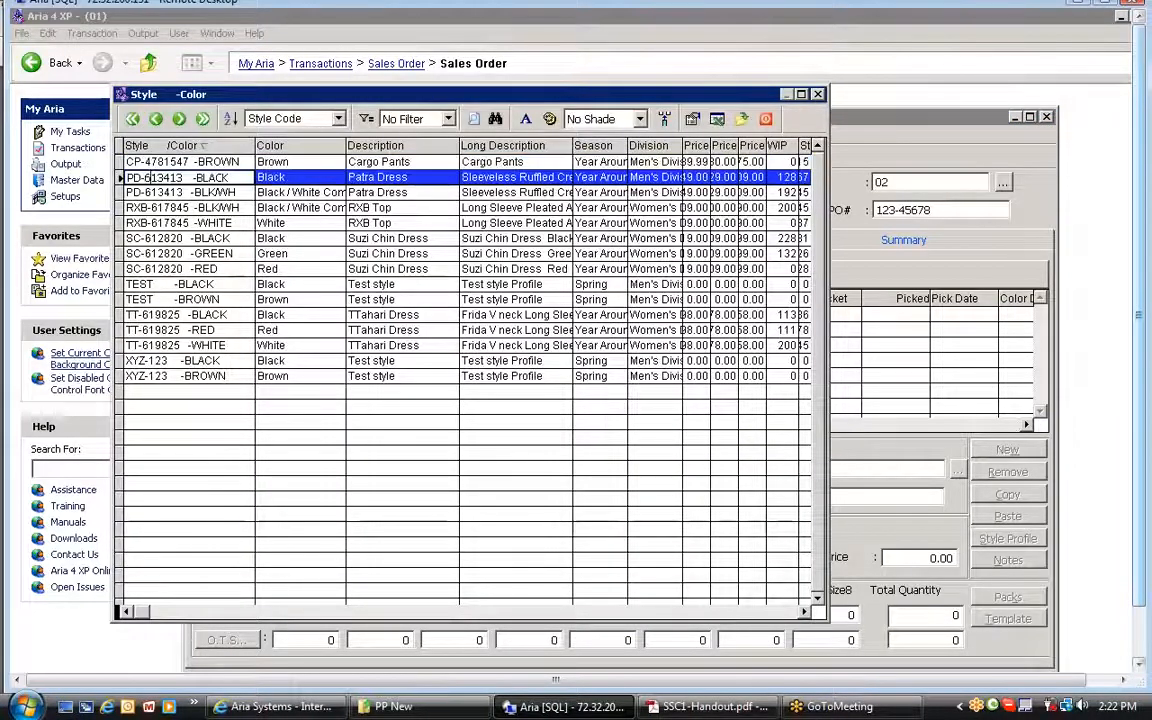
{"action": "left_click", "coordinate": [136, 162]}
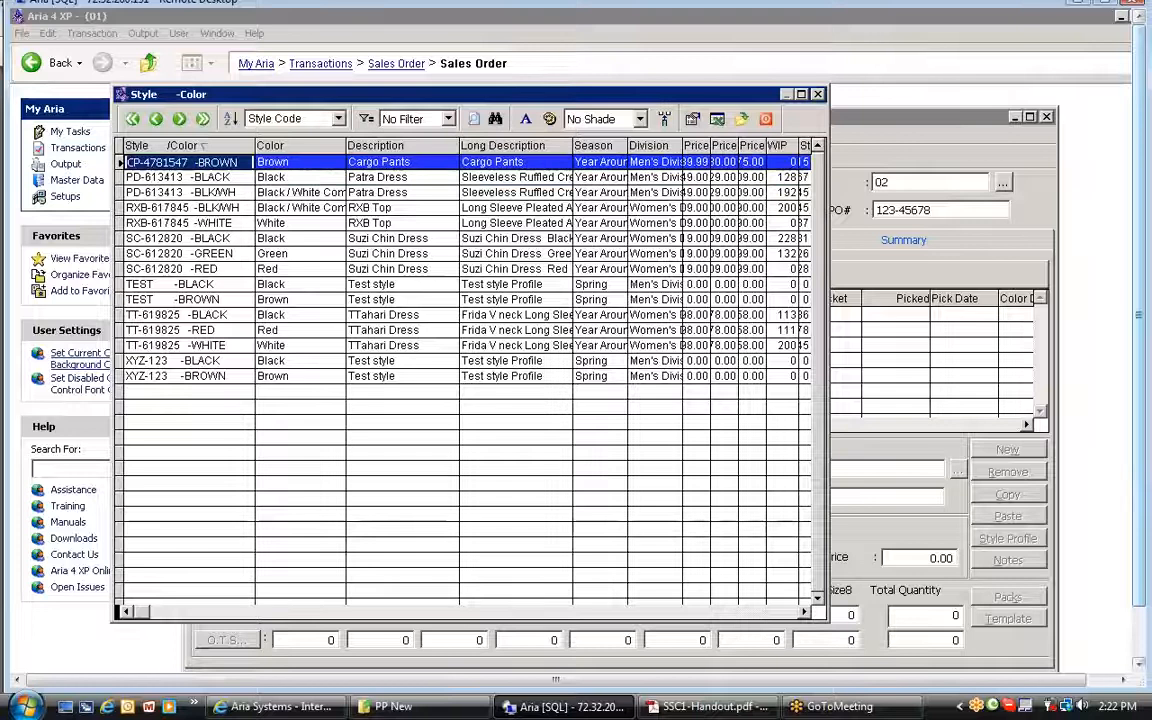
{"action": "key", "text": "Down"}
{"action": "key", "text": "Down"}
{"action": "key", "text": "Up"}
{"action": "key", "text": "Up"}
{"action": "key", "text": "Down"}
{"action": "key", "text": "Up"}
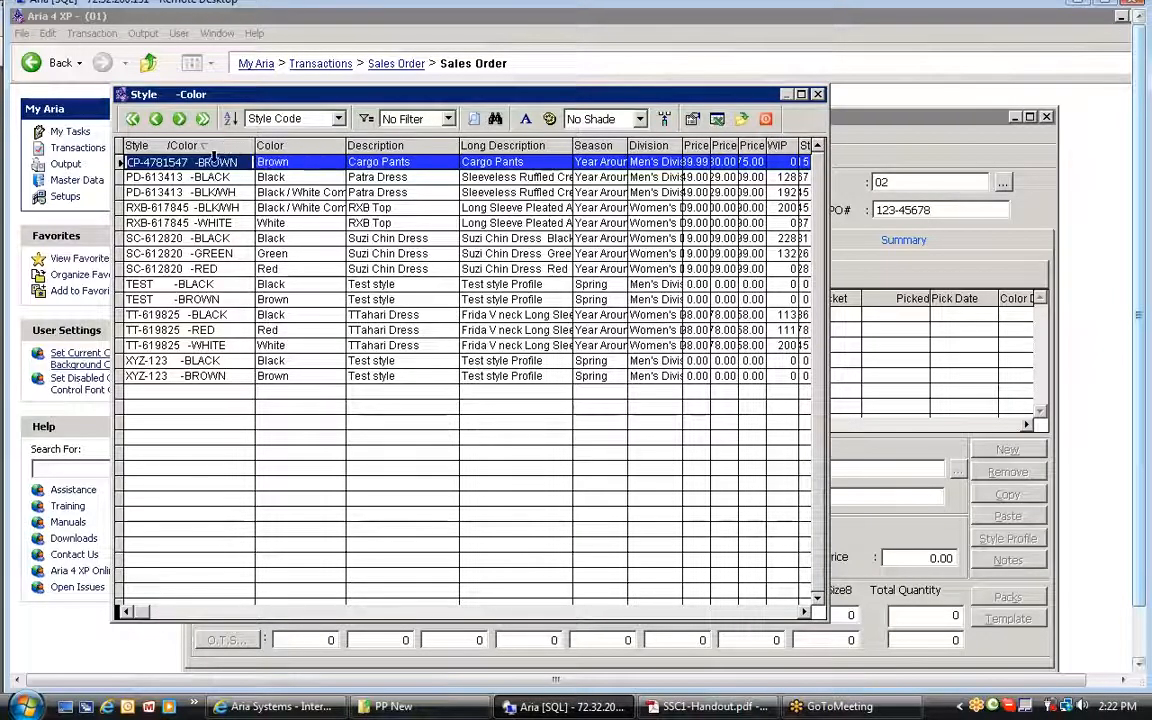
{"action": "left_click", "coordinate": [195, 177]}
{"action": "left_click_drag", "start_coordinate": [192, 163], "coordinate": [10, 160]}
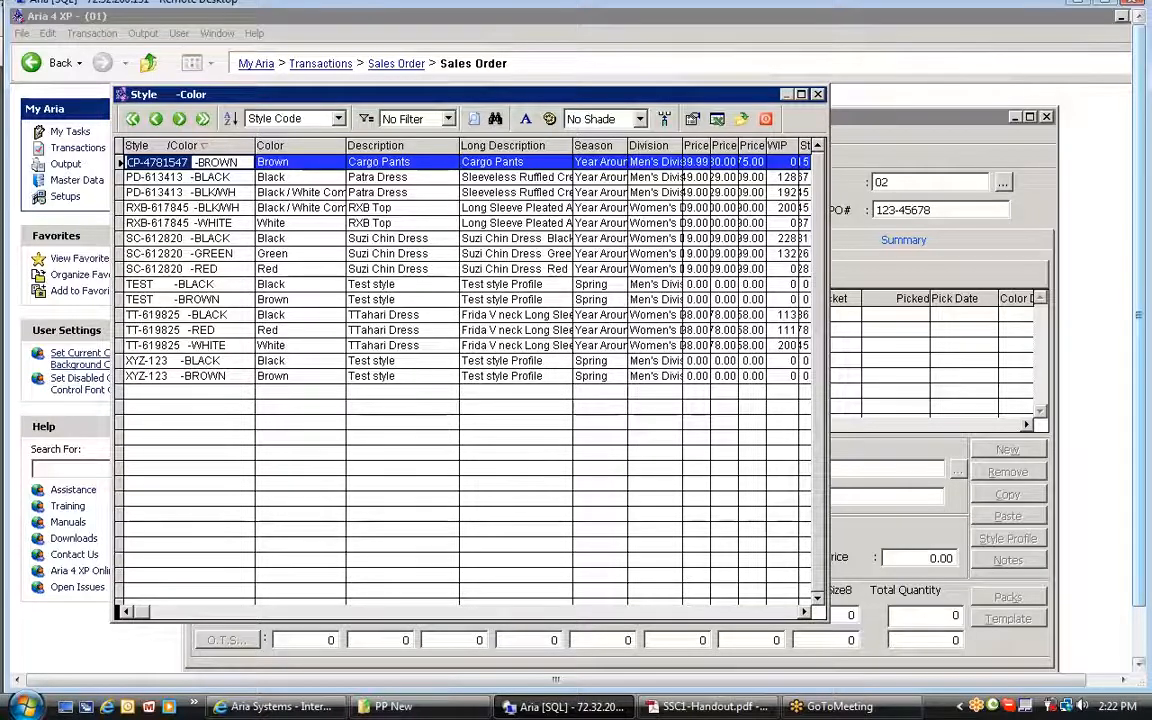
Step: Find styles starting with XYZ and add style XYZ-123 in BLACK to the order line, using price level A
{"action": "type", "text": "X"}
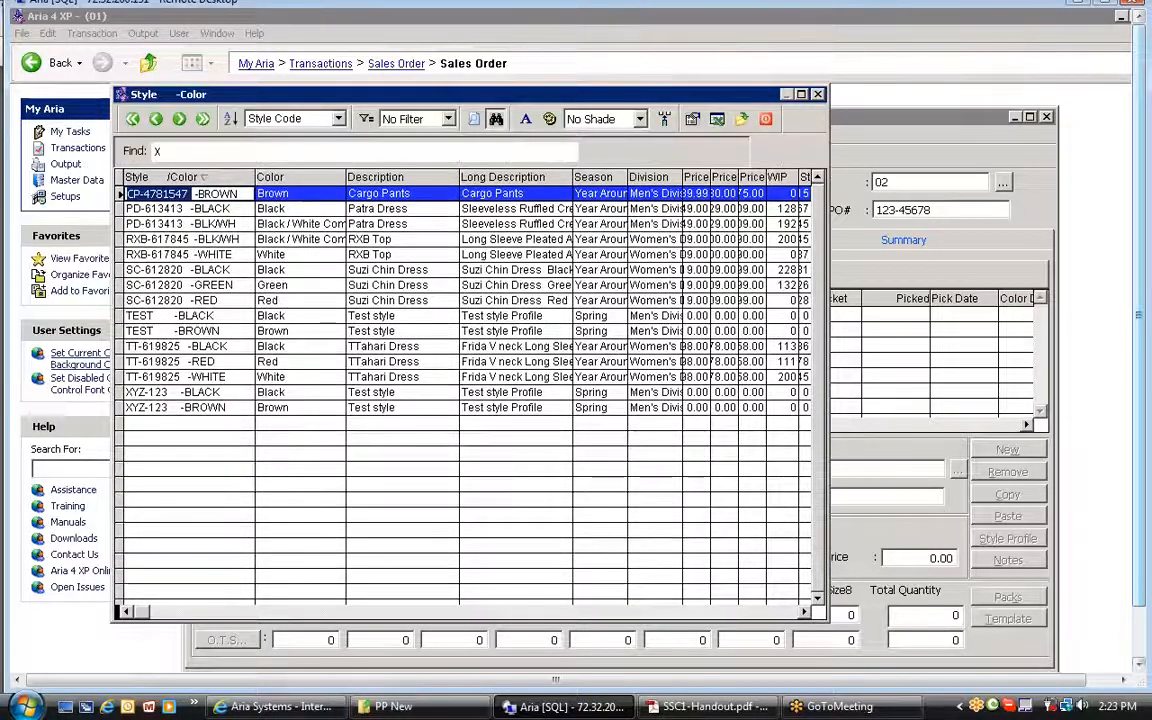
{"action": "type", "text": "YZ"}
{"action": "key", "text": "Return"}
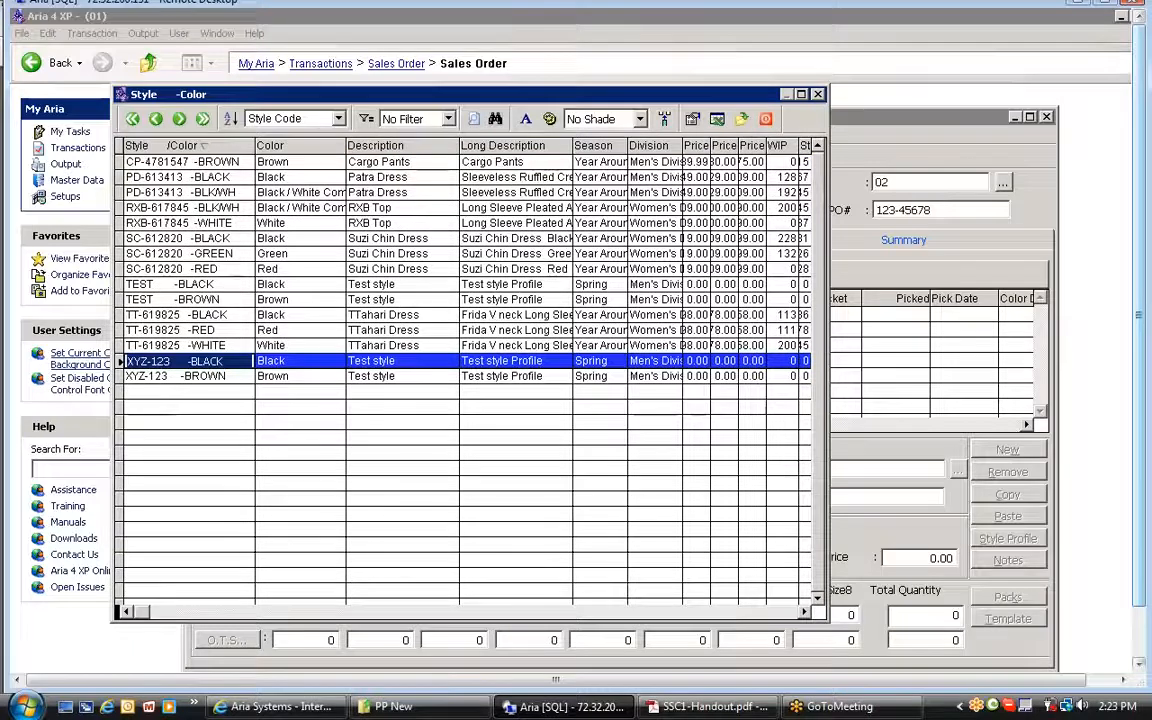
{"action": "left_click", "coordinate": [190, 376]}
{"action": "left_click", "coordinate": [190, 361]}
{"action": "left_click", "coordinate": [190, 162]}
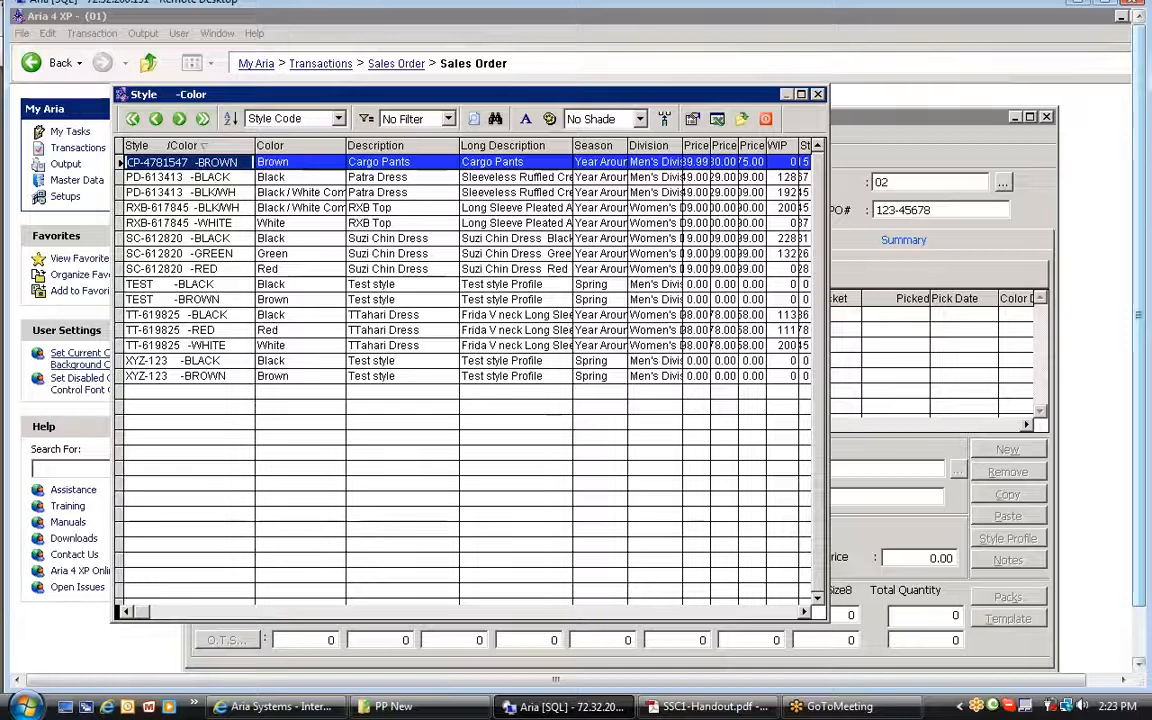
{"action": "left_click", "coordinate": [190, 376]}
{"action": "left_click", "coordinate": [190, 361]}
{"action": "key", "text": "Return"}
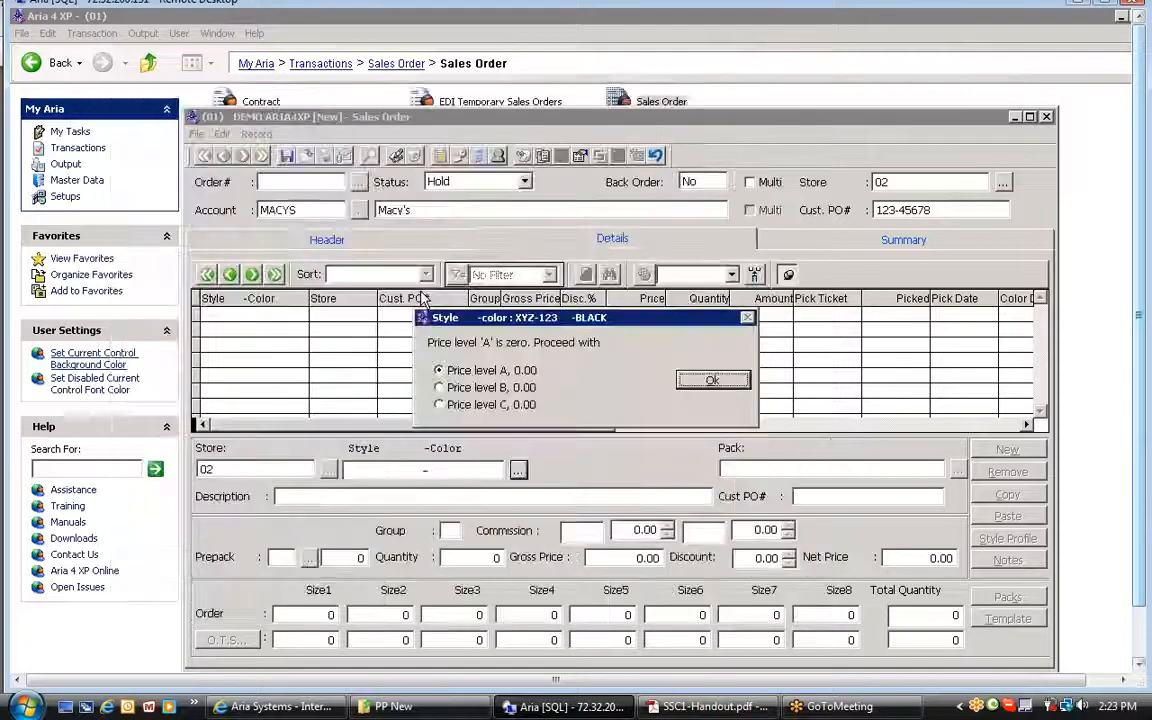
{"action": "left_click", "coordinate": [707, 381]}
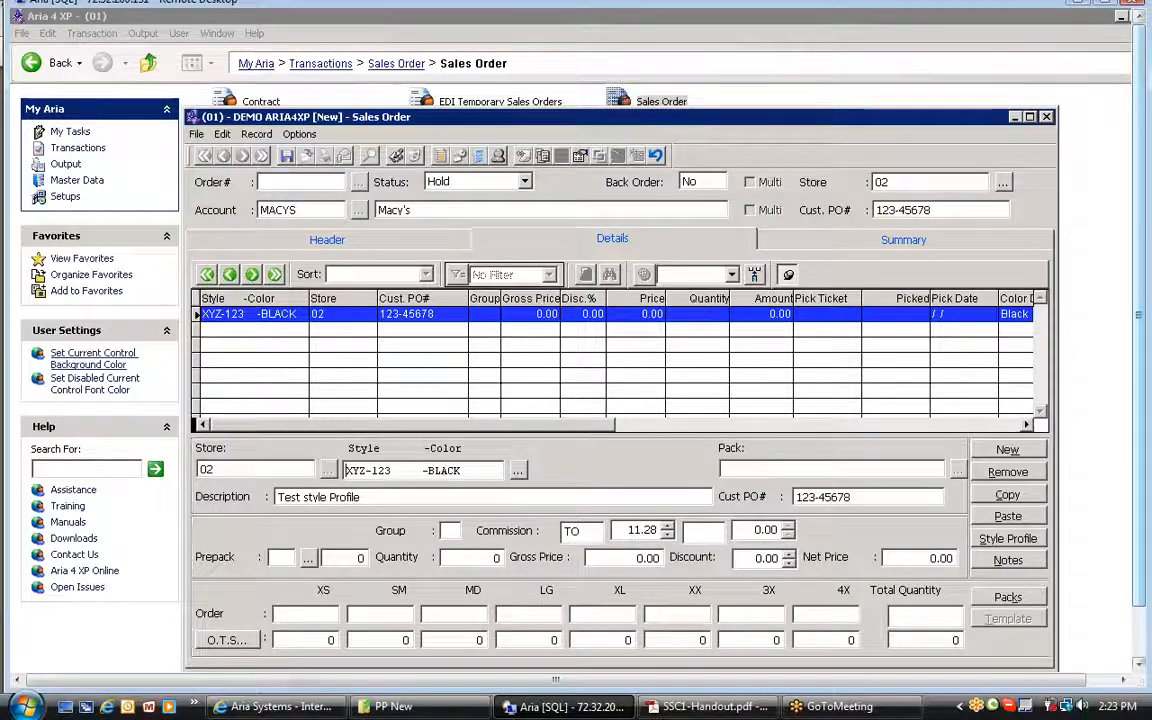
Step: Check the XYZ-123 BLACK line's description and customer PO, and look up the prepacks available for it
{"action": "left_click_drag", "start_coordinate": [368, 497], "coordinate": [276, 497]}
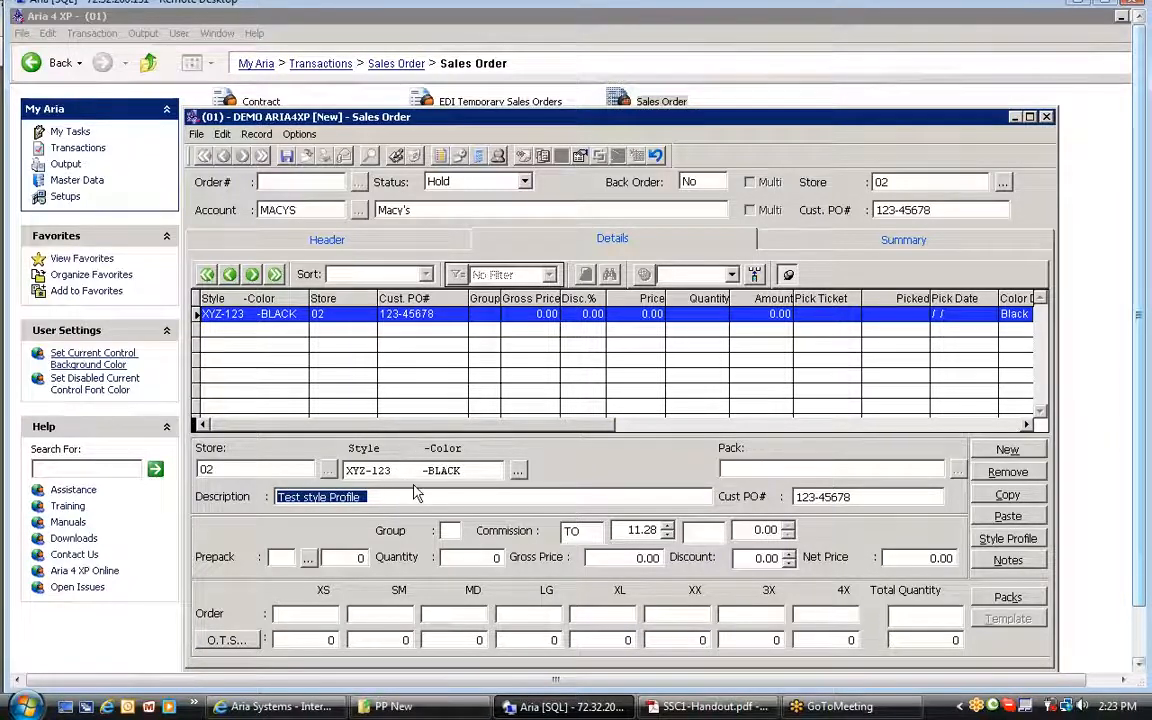
{"action": "left_click", "coordinate": [846, 500]}
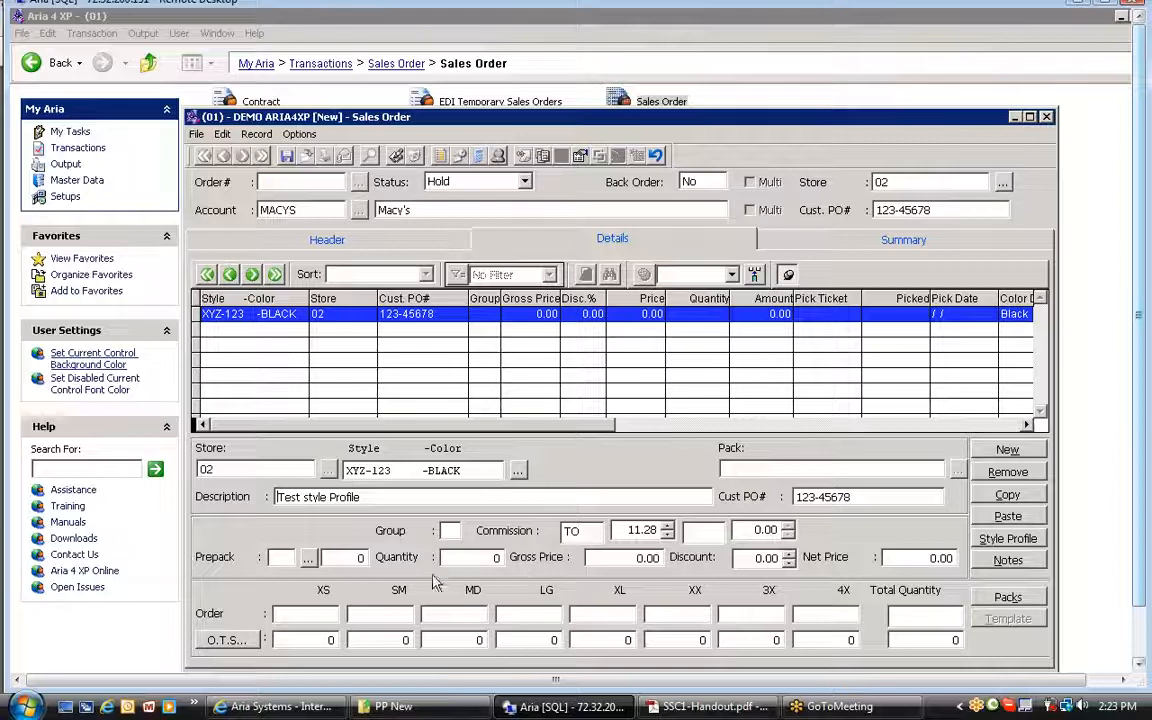
{"action": "left_click", "coordinate": [331, 613]}
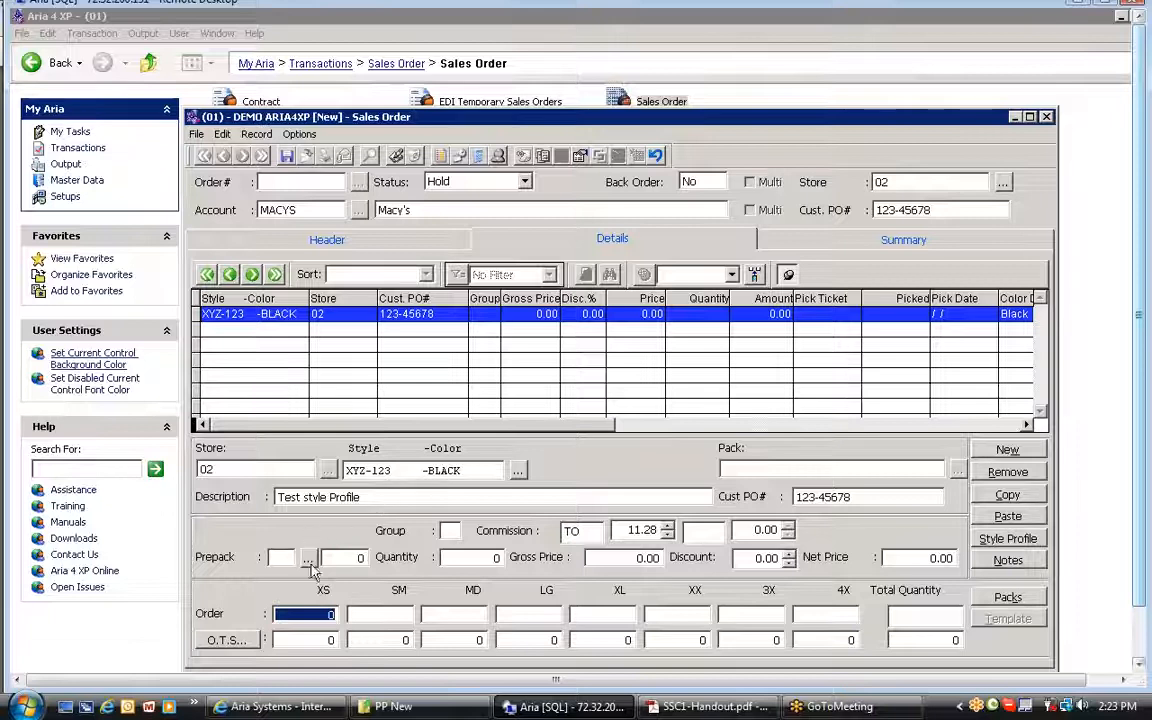
{"action": "left_click", "coordinate": [283, 558]}
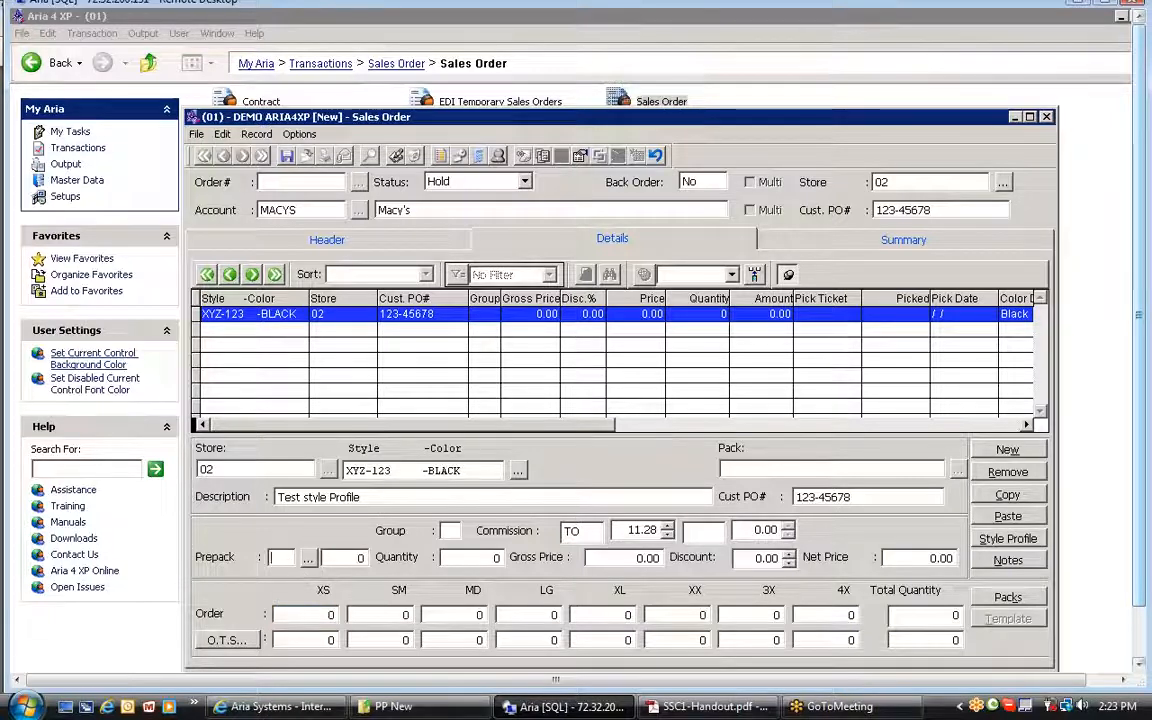
{"action": "left_click", "coordinate": [309, 558]}
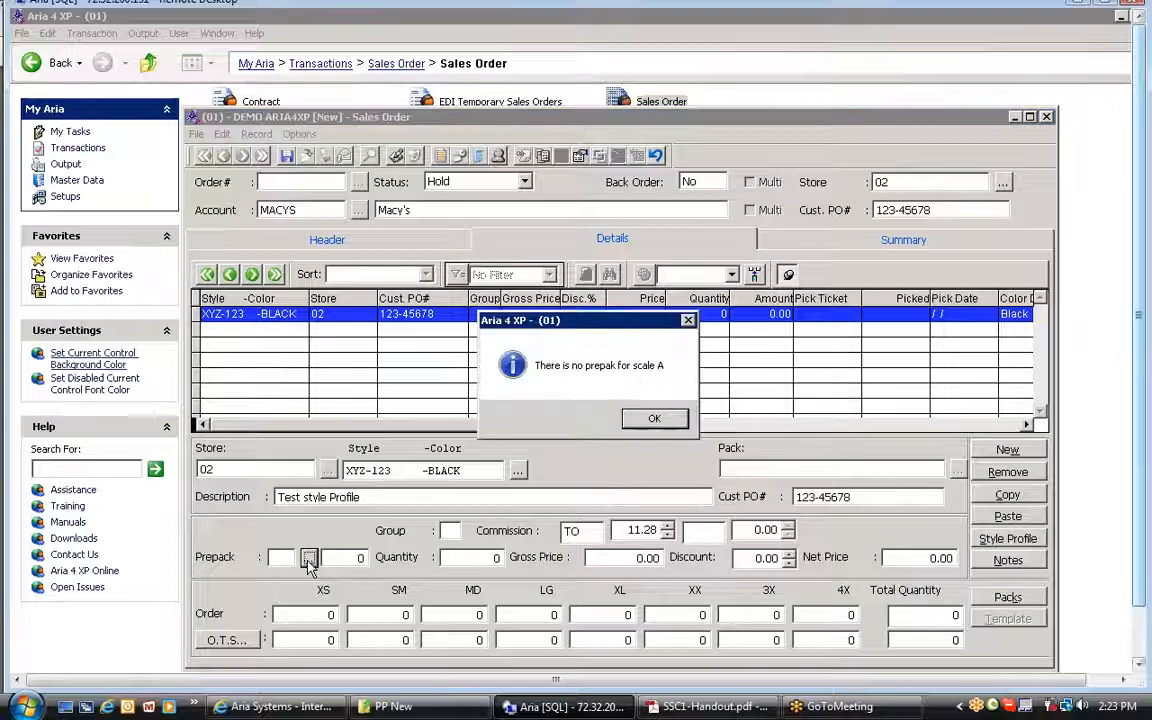
{"action": "left_click", "coordinate": [653, 419]}
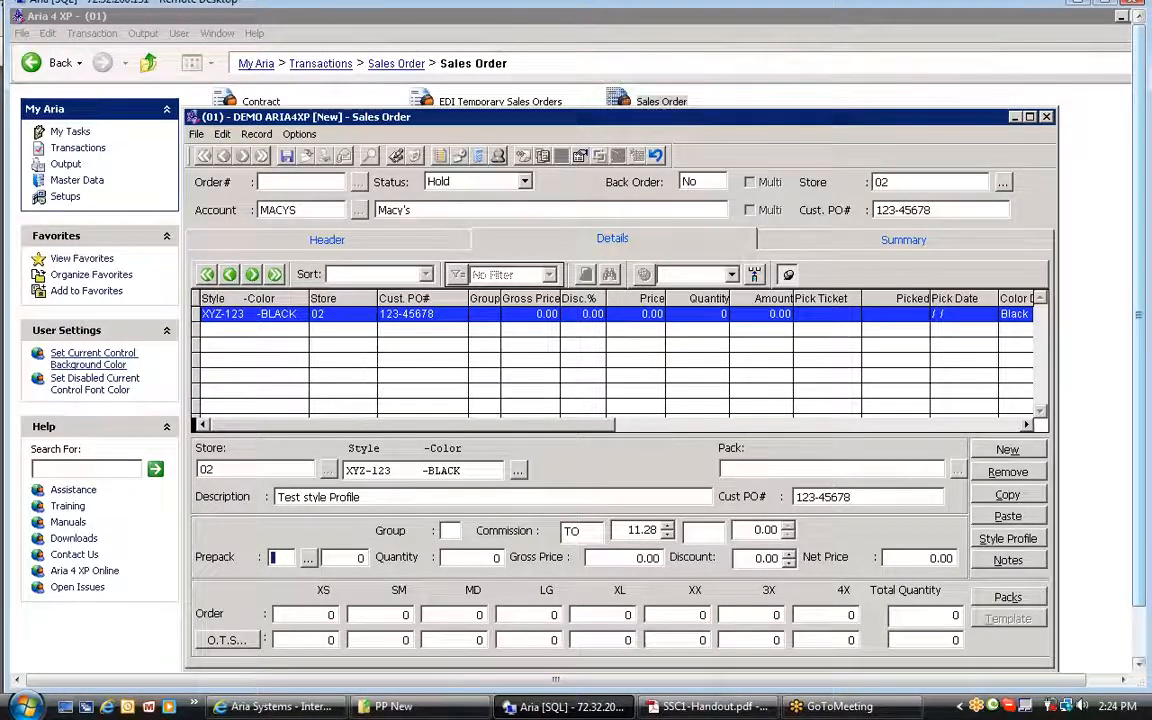
Step: Enter order quantities of 10 XS, 15 SM, 20 MD, 10 LG and 15 XL for the XYZ-123 BLACK line and accept the total
{"action": "left_click", "coordinate": [310, 614]}
{"action": "type", "text": "10"}
{"action": "key", "text": "Tab"}
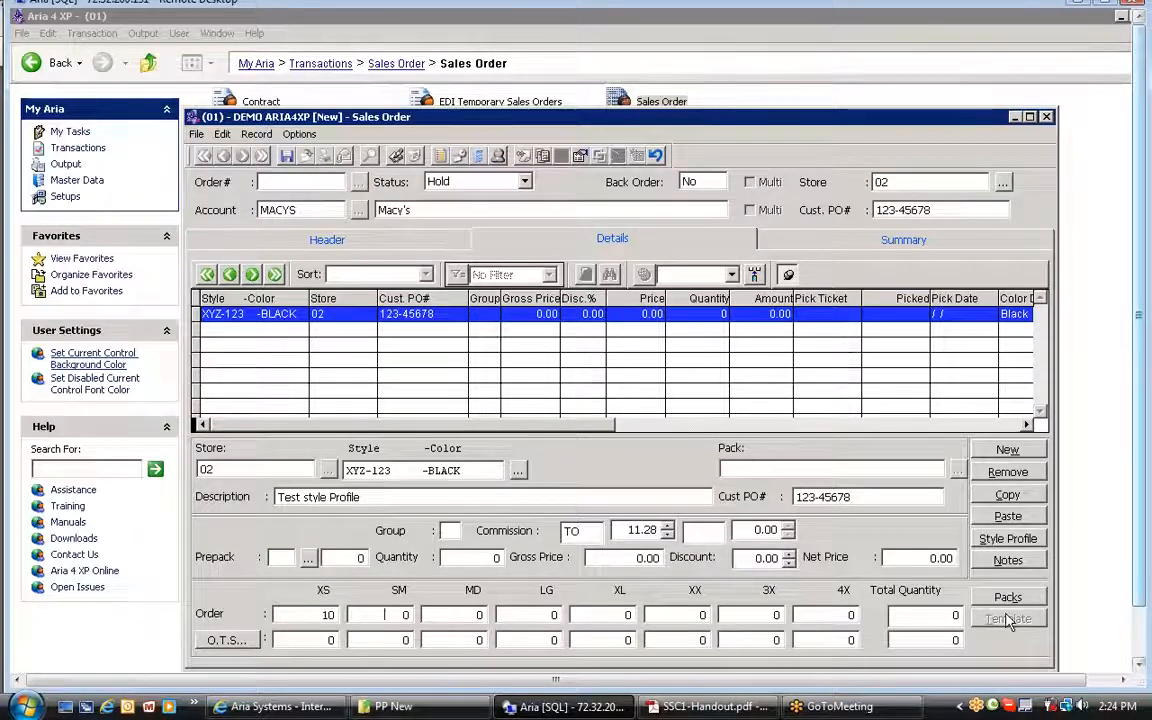
{"action": "type", "text": "15"}
{"action": "key", "text": "Tab"}
{"action": "type", "text": "20"}
{"action": "key", "text": "Tab"}
{"action": "type", "text": "10"}
{"action": "key", "text": "Tab"}
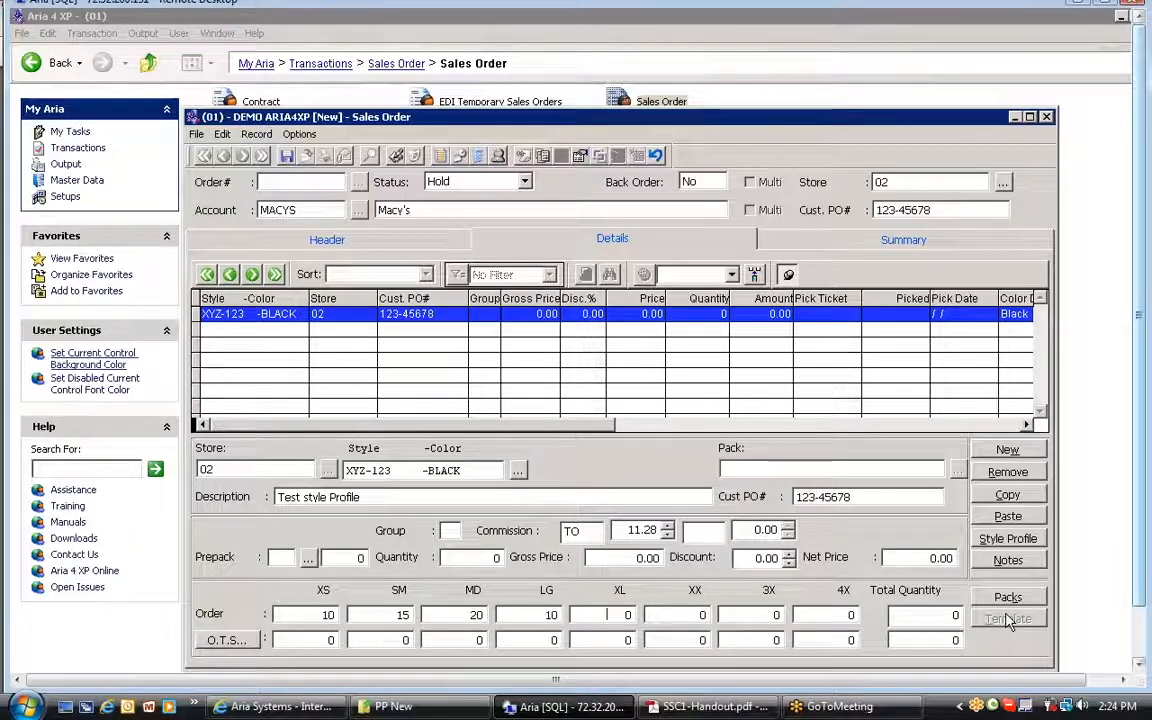
{"action": "type", "text": "15"}
{"action": "key", "text": "Tab"}
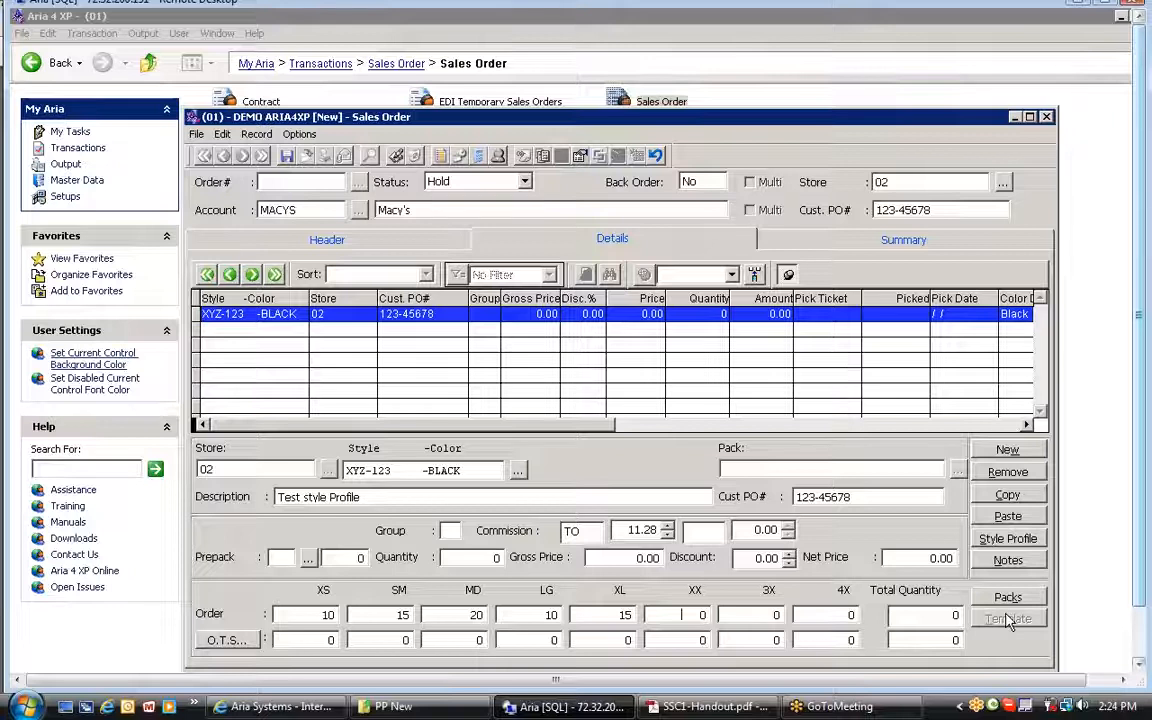
{"action": "key", "text": "Tab"}
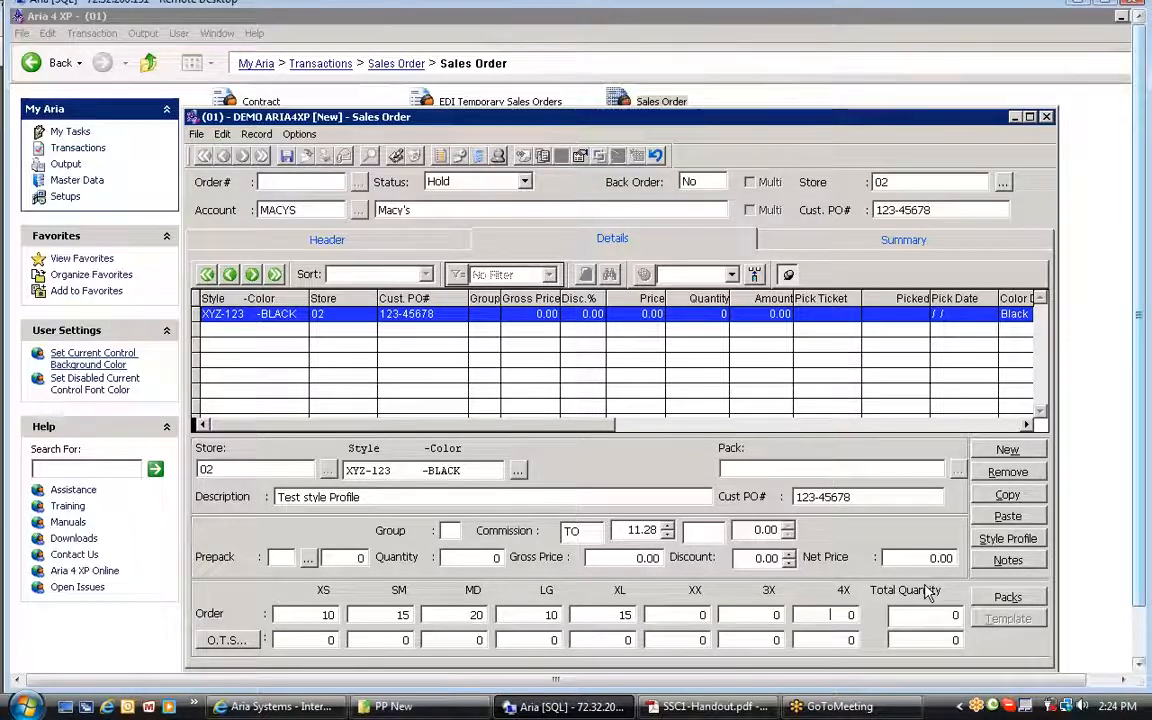
{"action": "key", "text": "Tab"}
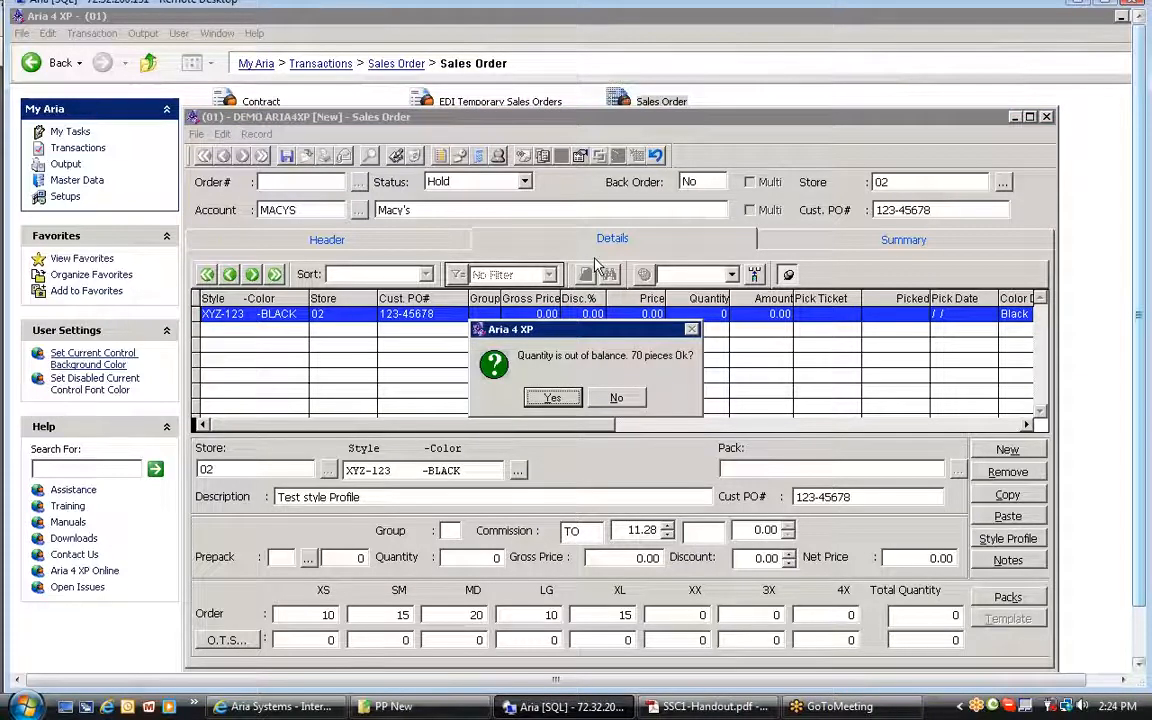
{"action": "left_click", "coordinate": [555, 398]}
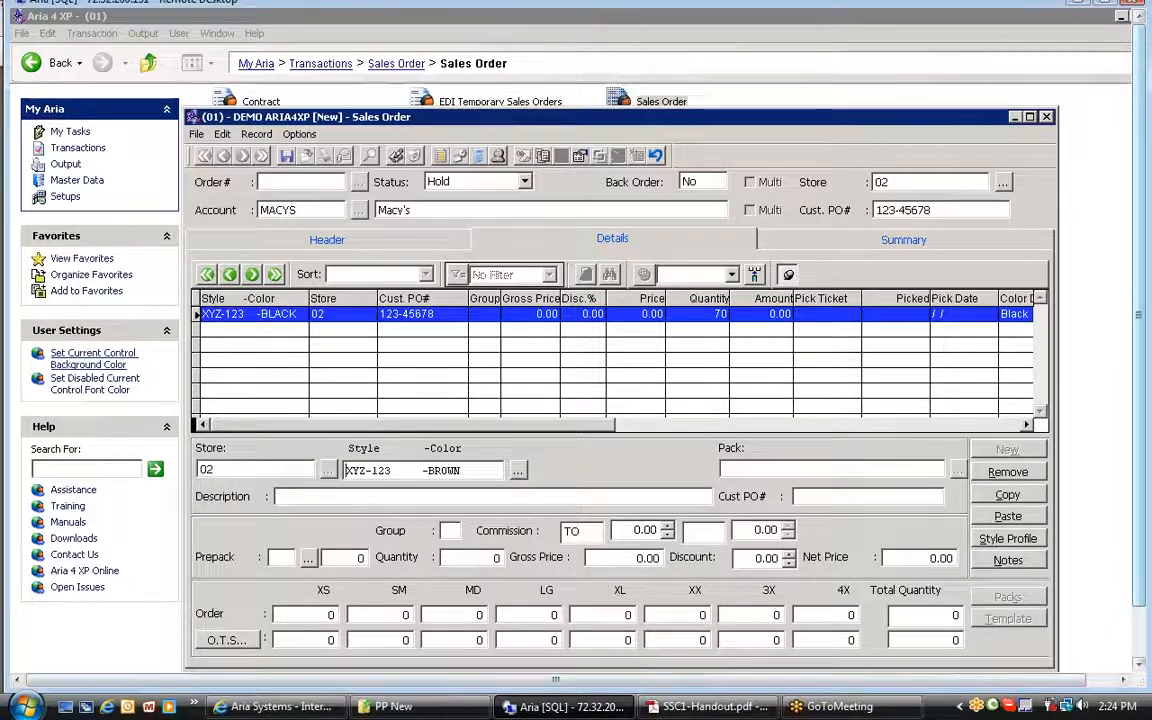
Step: Set the gross price and net price of the XYZ-123 BLACK line to 12.50
{"action": "left_click_drag", "start_coordinate": [588, 558], "coordinate": [673, 563]}
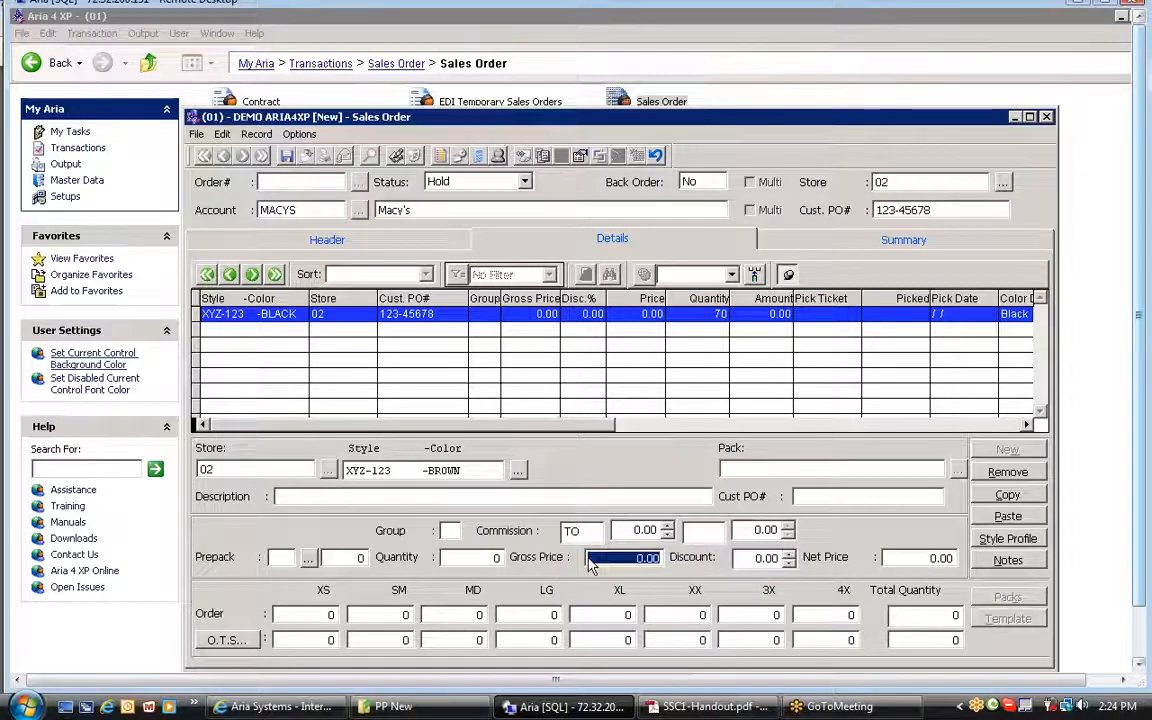
{"action": "type", "text": "12"}
{"action": "type", "text": ".5"}
{"action": "key", "text": "Tab"}
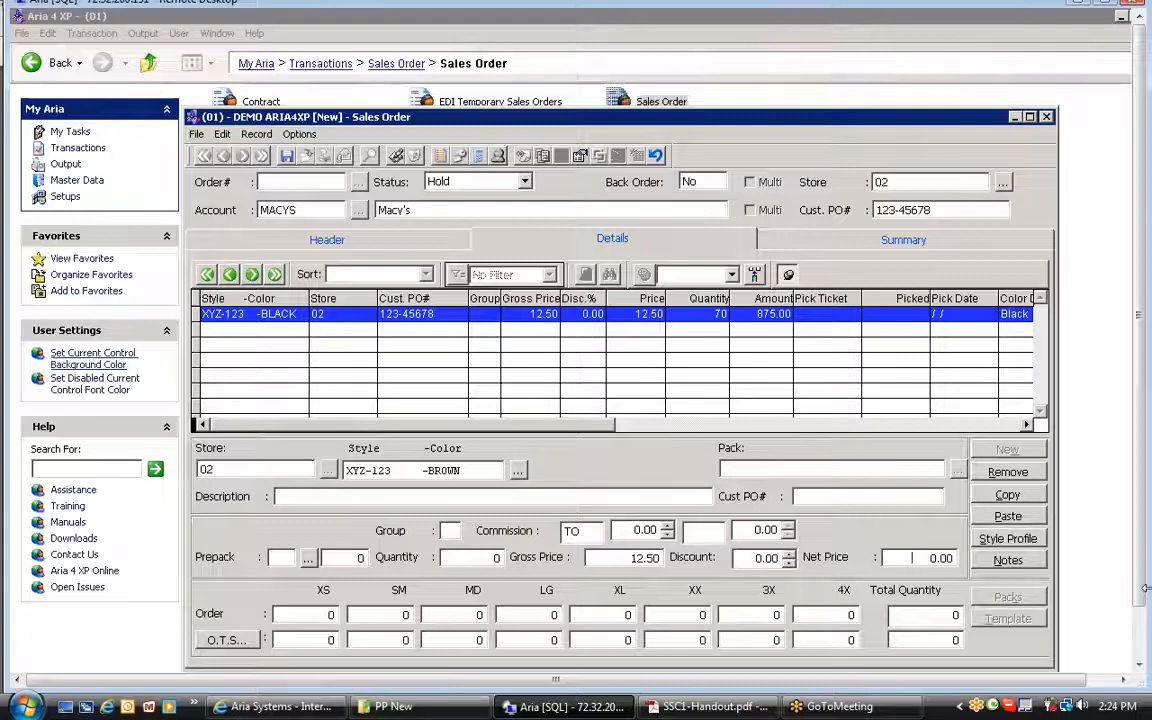
{"action": "type", "text": "12.50"}
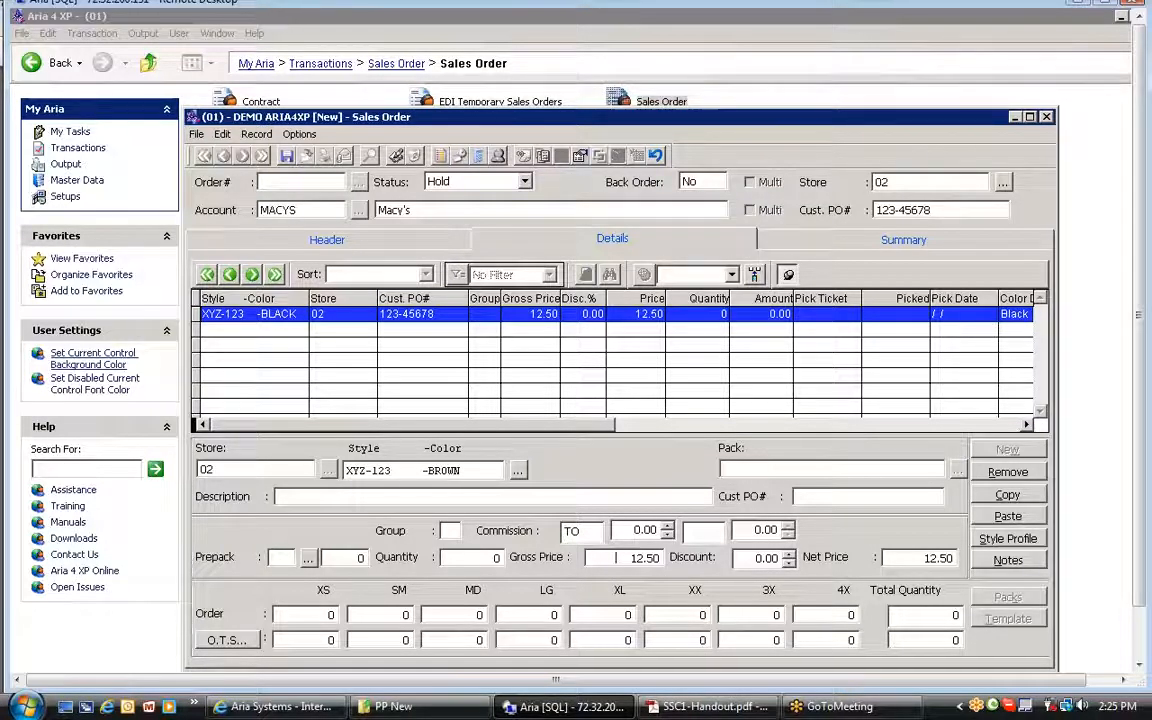
{"action": "left_click", "coordinate": [616, 557]}
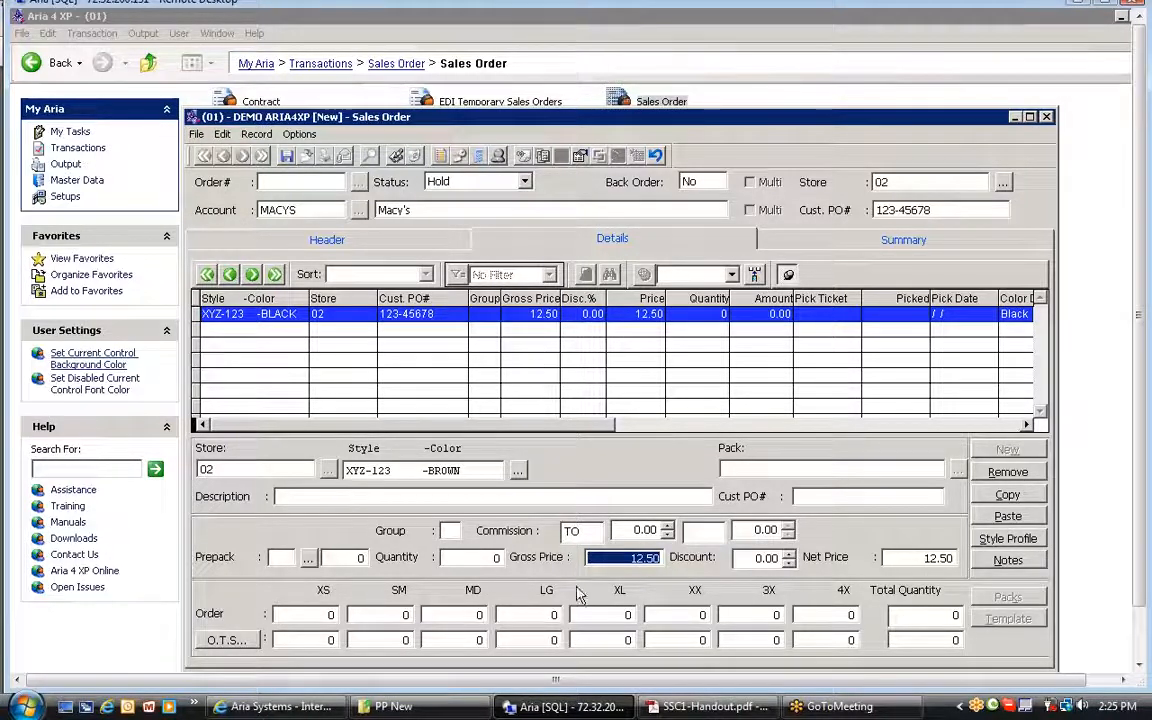
Step: Reselect the XYZ-123 BLACK line, enter 10 XS, 10 SM, 15 MD, 20 LG and 10 XL, and accept the total
{"action": "left_click", "coordinate": [335, 314]}
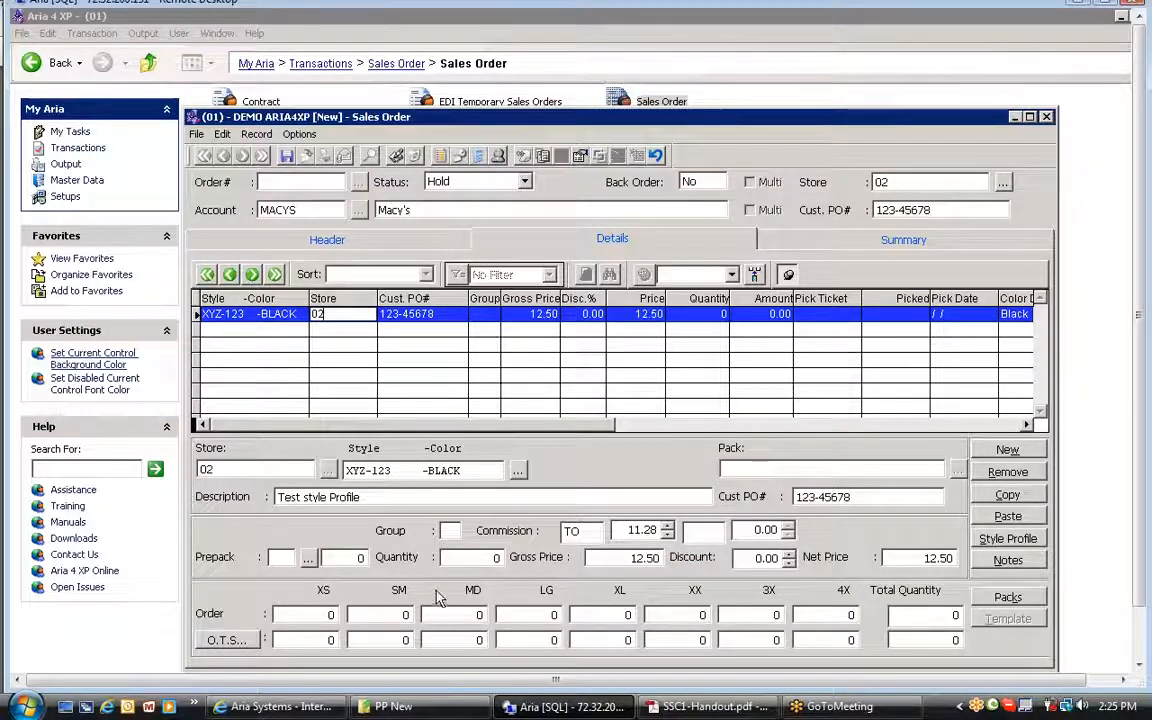
{"action": "left_click", "coordinate": [616, 558]}
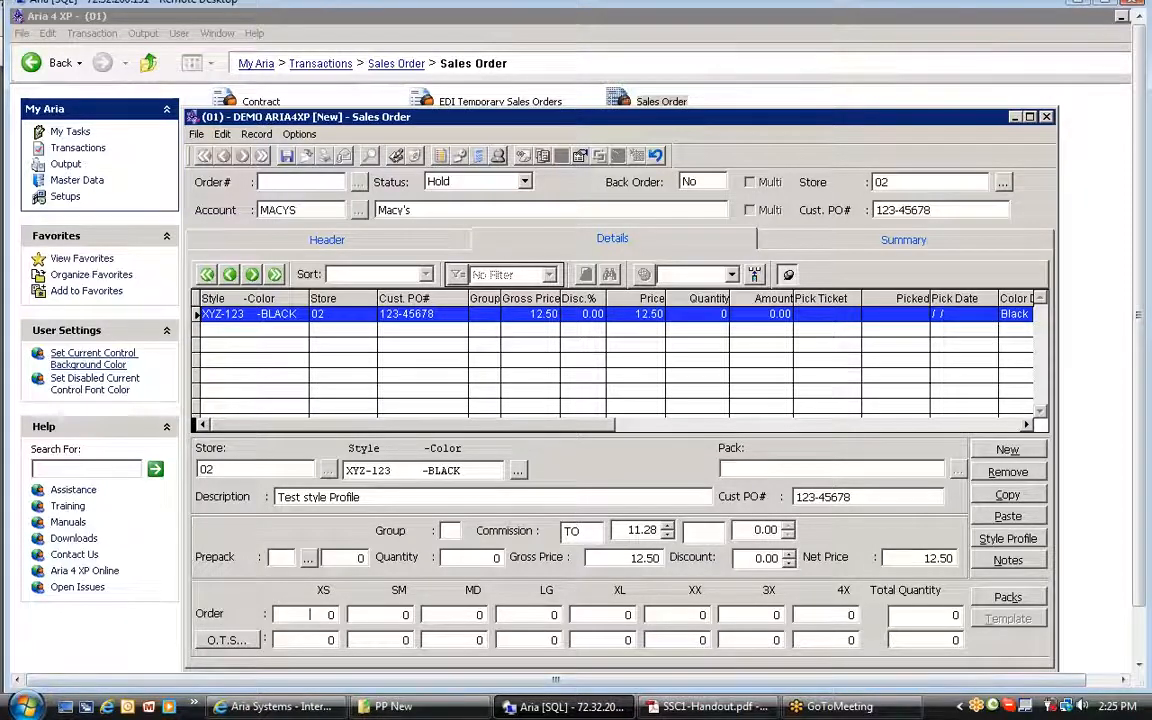
{"action": "type", "text": "10"}
{"action": "key", "text": "Tab"}
{"action": "type", "text": "10"}
{"action": "key", "text": "Tab"}
{"action": "type", "text": "15"}
{"action": "key", "text": "Tab"}
{"action": "type", "text": "20"}
{"action": "key", "text": "Tab"}
{"action": "type", "text": "10"}
{"action": "key", "text": "Tab"}
{"action": "key", "text": "Tab"}
{"action": "key", "text": "Tab"}
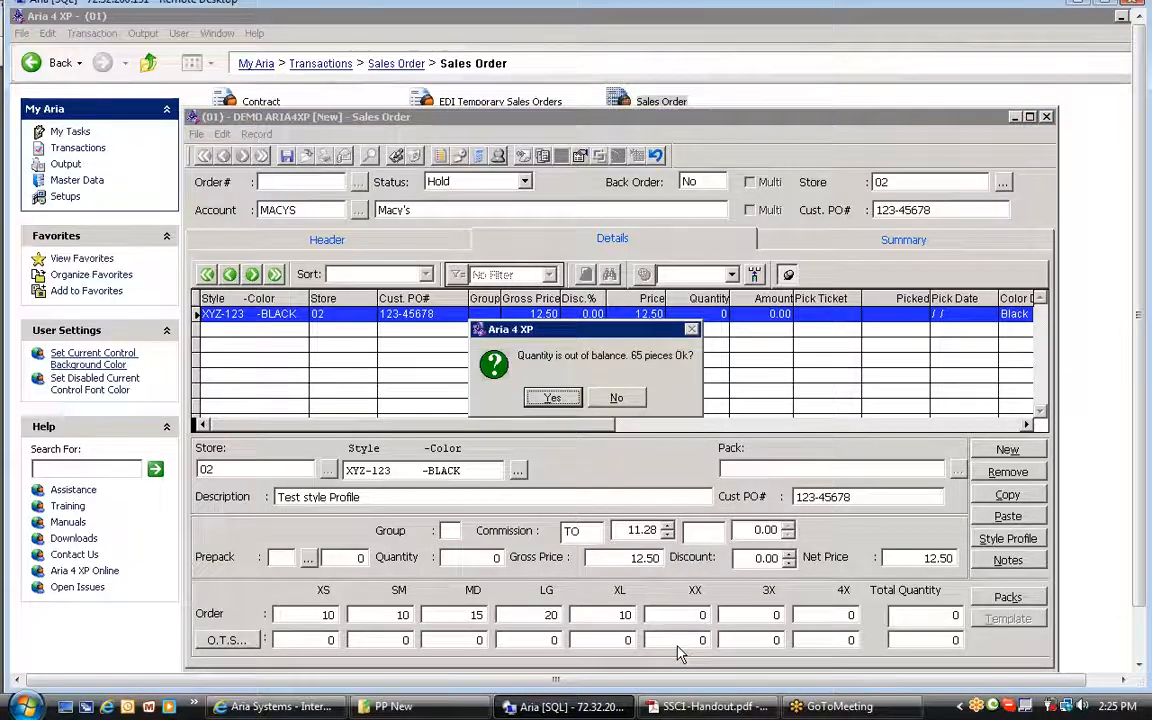
{"action": "key", "text": "Return"}
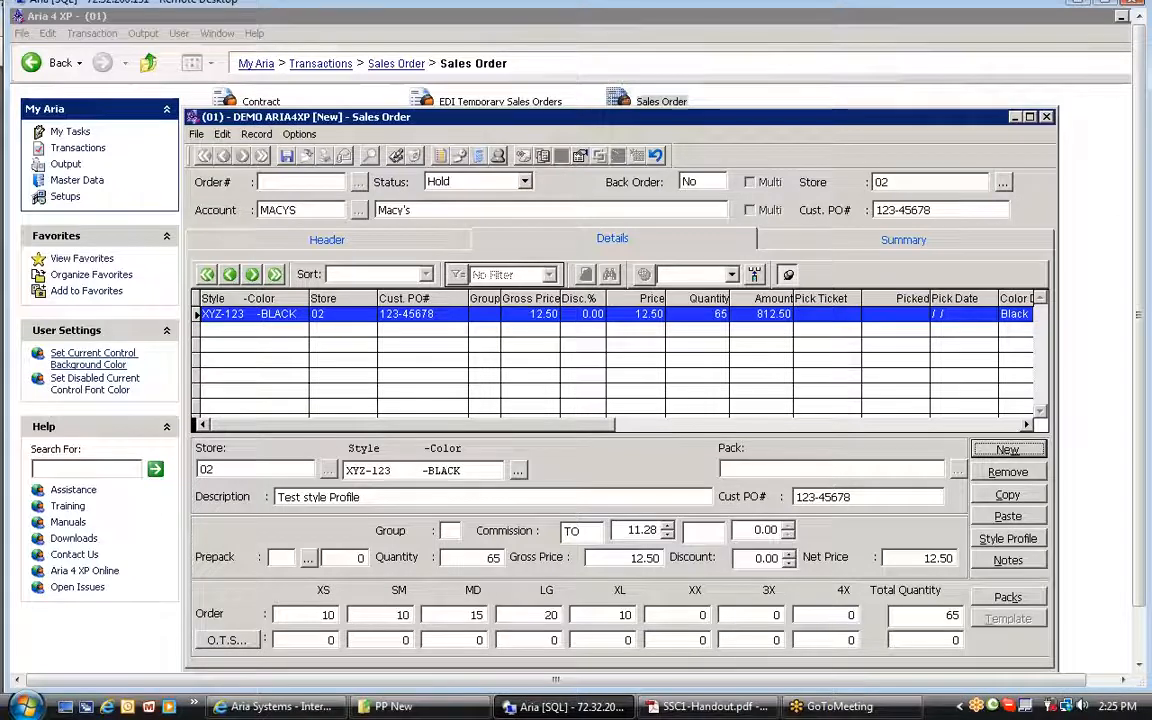
{"action": "left_click", "coordinate": [256, 642]}
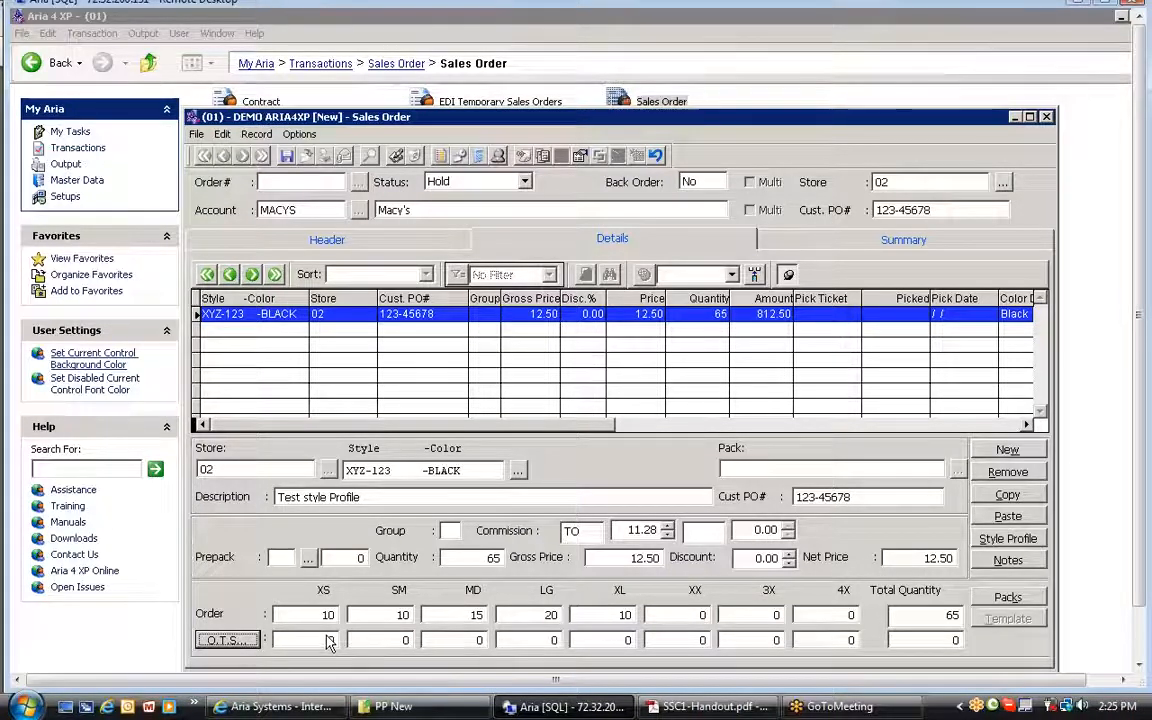
Step: Add a new order line for store 02 with style CP-4781547 in BROWN, chosen from the style list
{"action": "left_click", "coordinate": [1005, 451]}
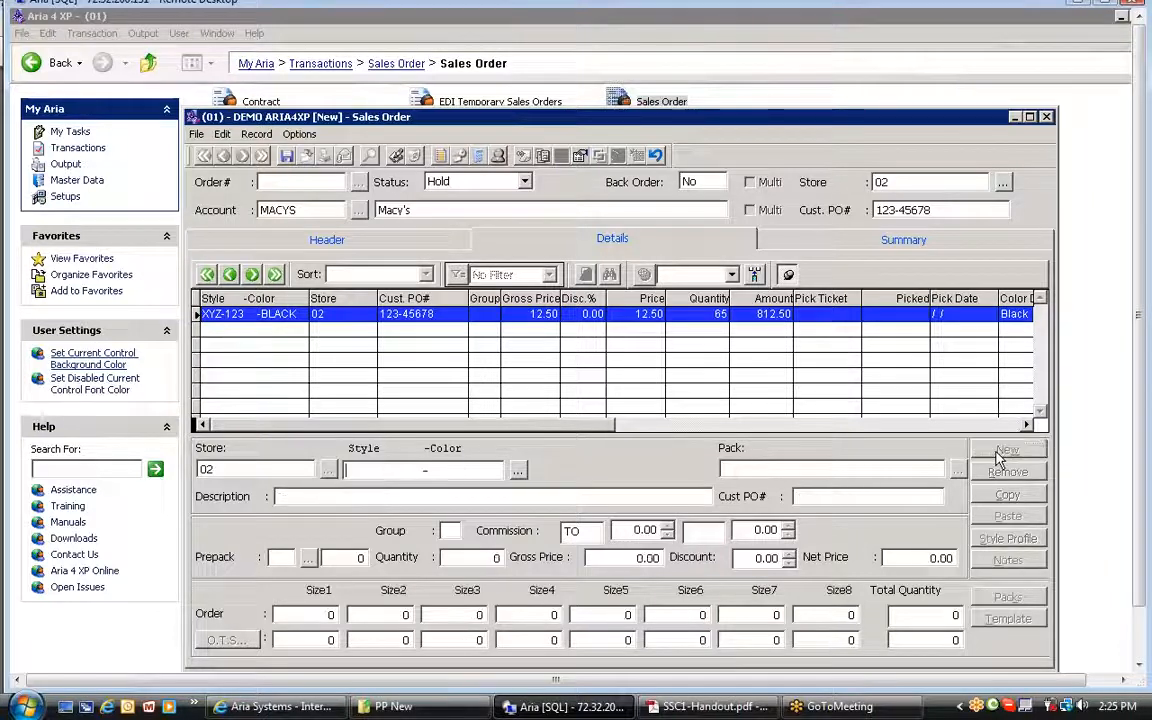
{"action": "left_click", "coordinate": [518, 471]}
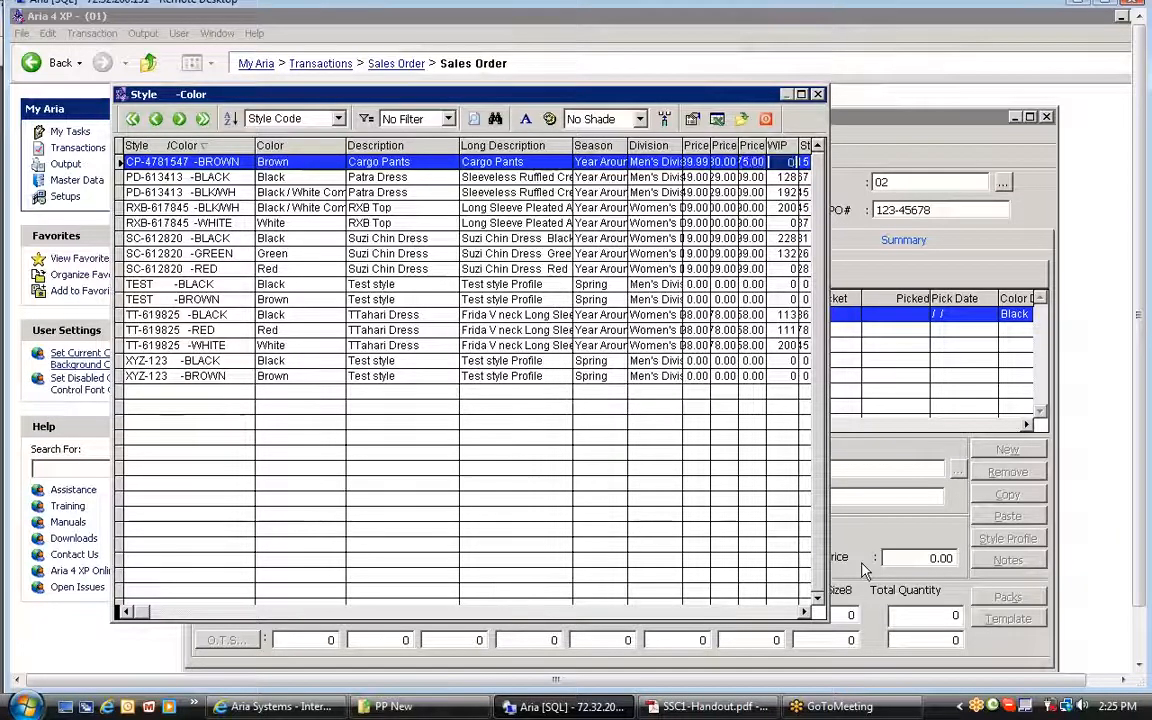
{"action": "key", "text": "Right"}
{"action": "key", "text": "Left"}
{"action": "key", "text": "Left"}
{"action": "key", "text": "Left"}
{"action": "key", "text": "Left"}
{"action": "key", "text": "Left"}
{"action": "key", "text": "Left"}
{"action": "key", "text": "Left"}
{"action": "key", "text": "Left"}
{"action": "key", "text": "Left"}
{"action": "key", "text": "Left"}
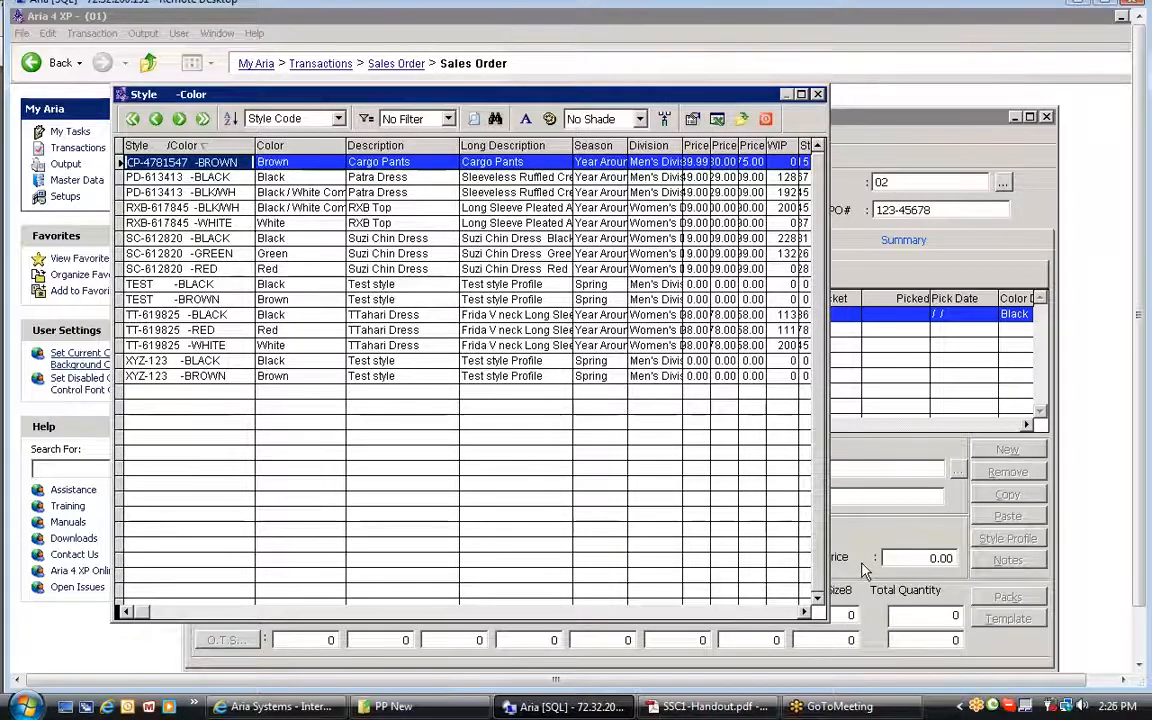
{"action": "key", "text": "Return"}
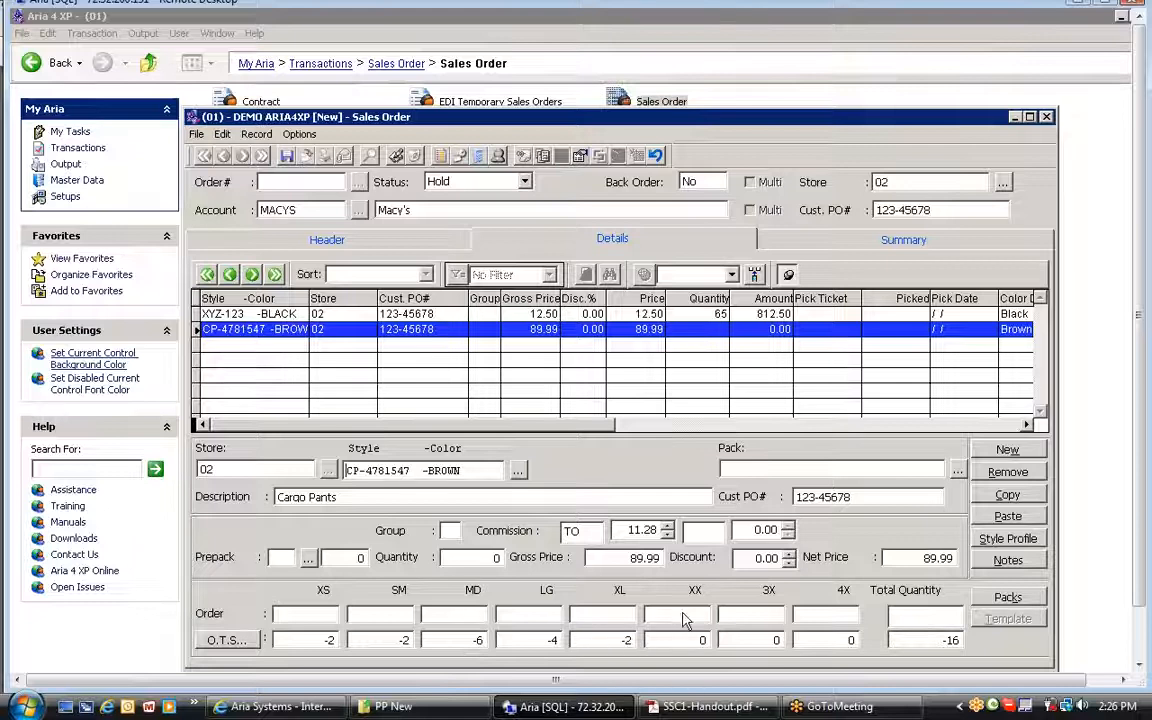
Step: Enter 2 XS, 2 SM, 4 MD, 6 LG, 6 XL and 2 XX for the CP-4781547 BROWN line and accept the total
{"action": "left_click", "coordinate": [235, 646]}
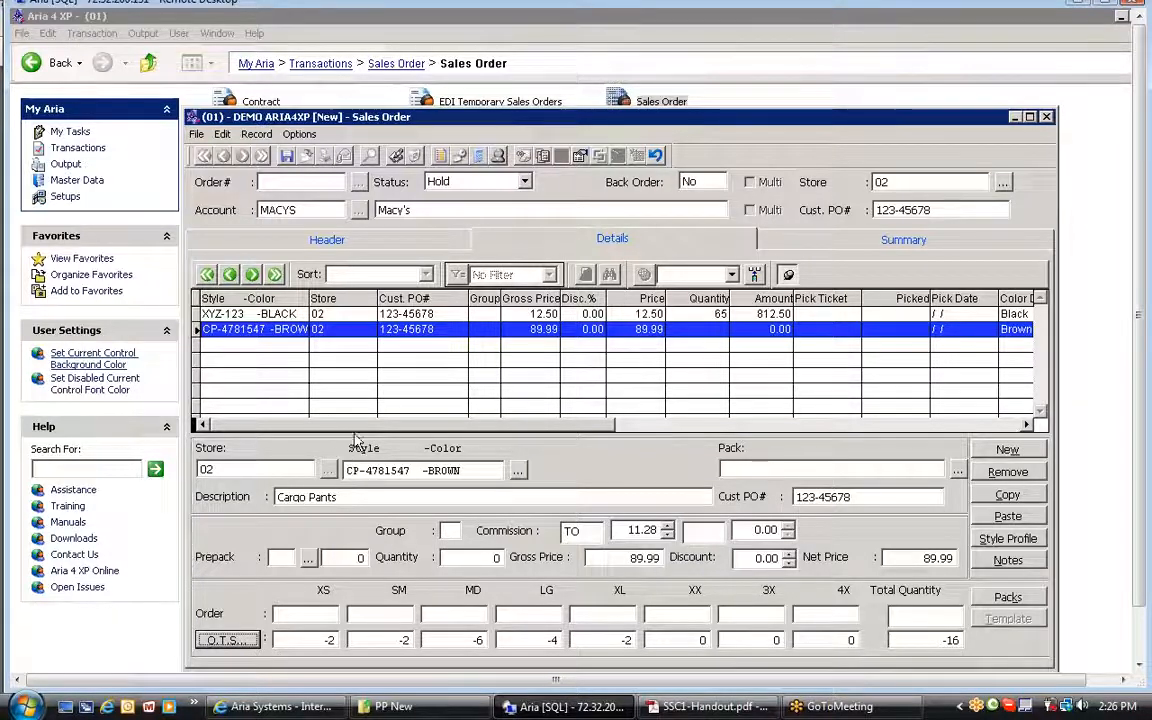
{"action": "left_click", "coordinate": [310, 613]}
{"action": "type", "text": "2"}
{"action": "key", "text": "Tab"}
{"action": "type", "text": "2"}
{"action": "key", "text": "Tab"}
{"action": "type", "text": "4"}
{"action": "key", "text": "Tab"}
{"action": "type", "text": "6"}
{"action": "key", "text": "Tab"}
{"action": "type", "text": "6"}
{"action": "key", "text": "Tab"}
{"action": "type", "text": "2"}
{"action": "key", "text": "Tab"}
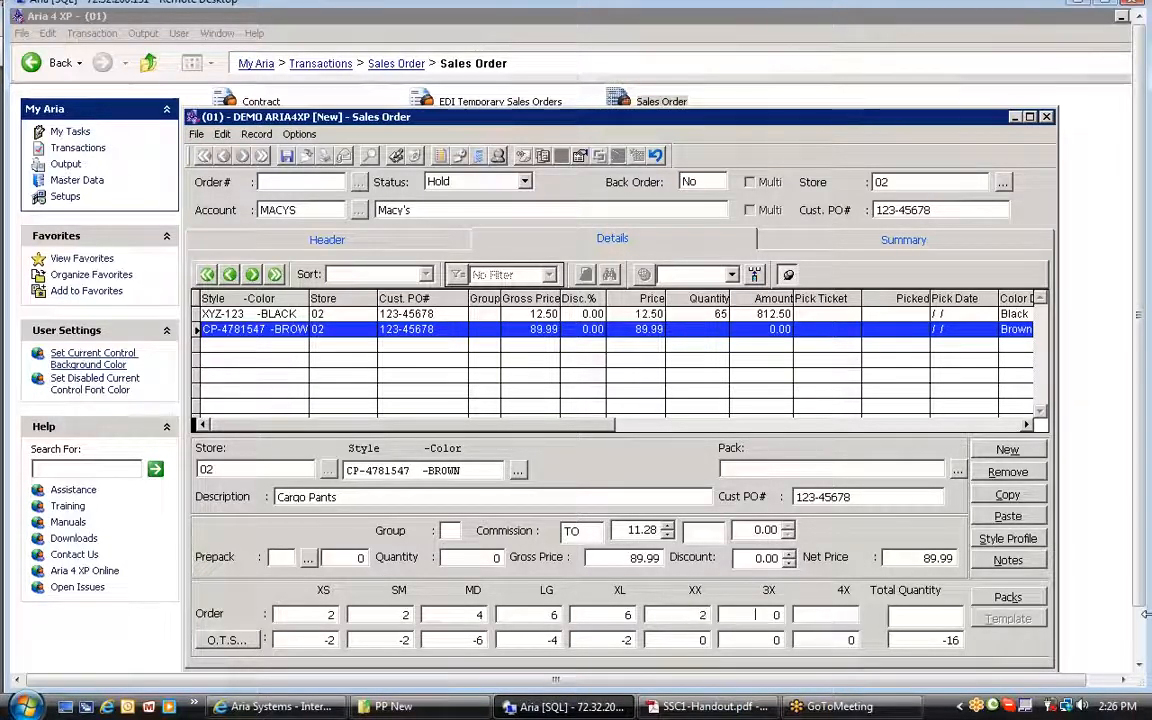
{"action": "key", "text": "Tab"}
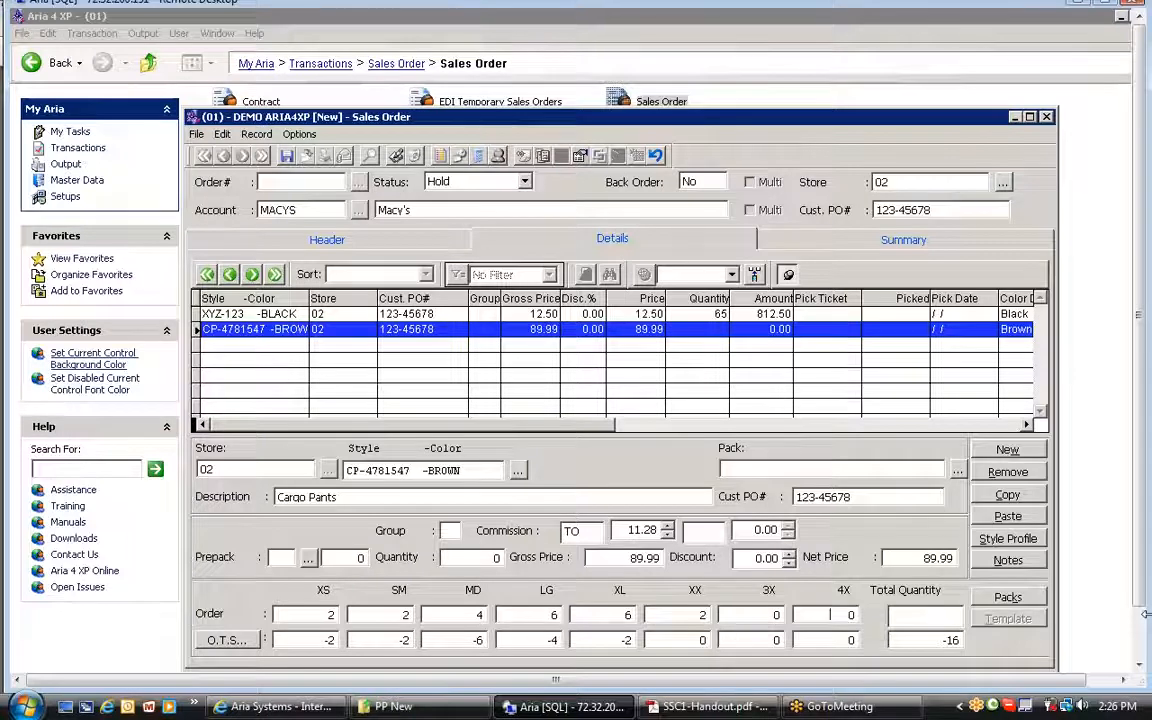
{"action": "key", "text": "Tab"}
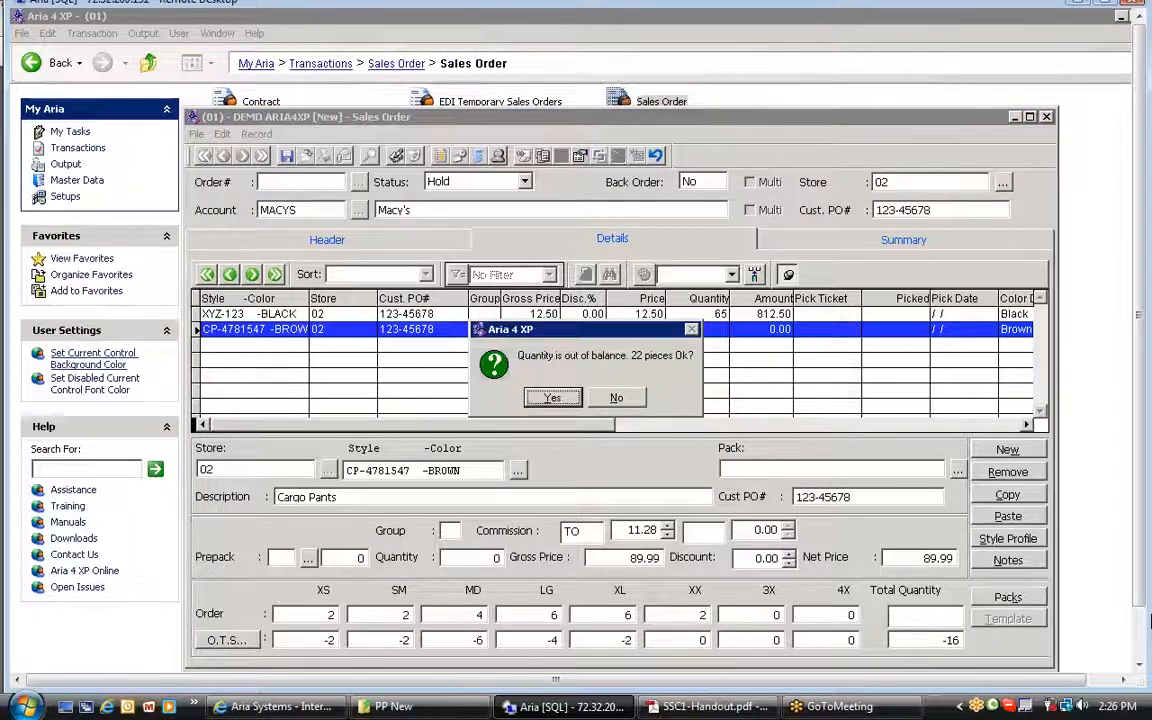
{"action": "key", "text": "Return"}
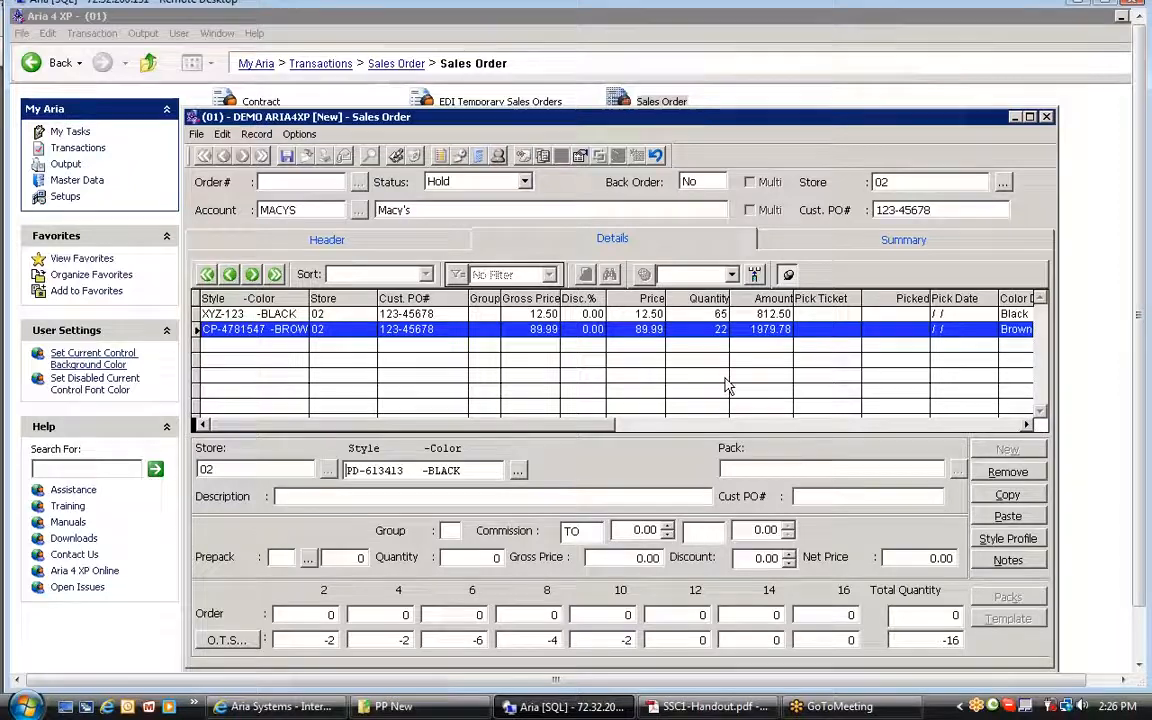
{"action": "left_click", "coordinate": [345, 330]}
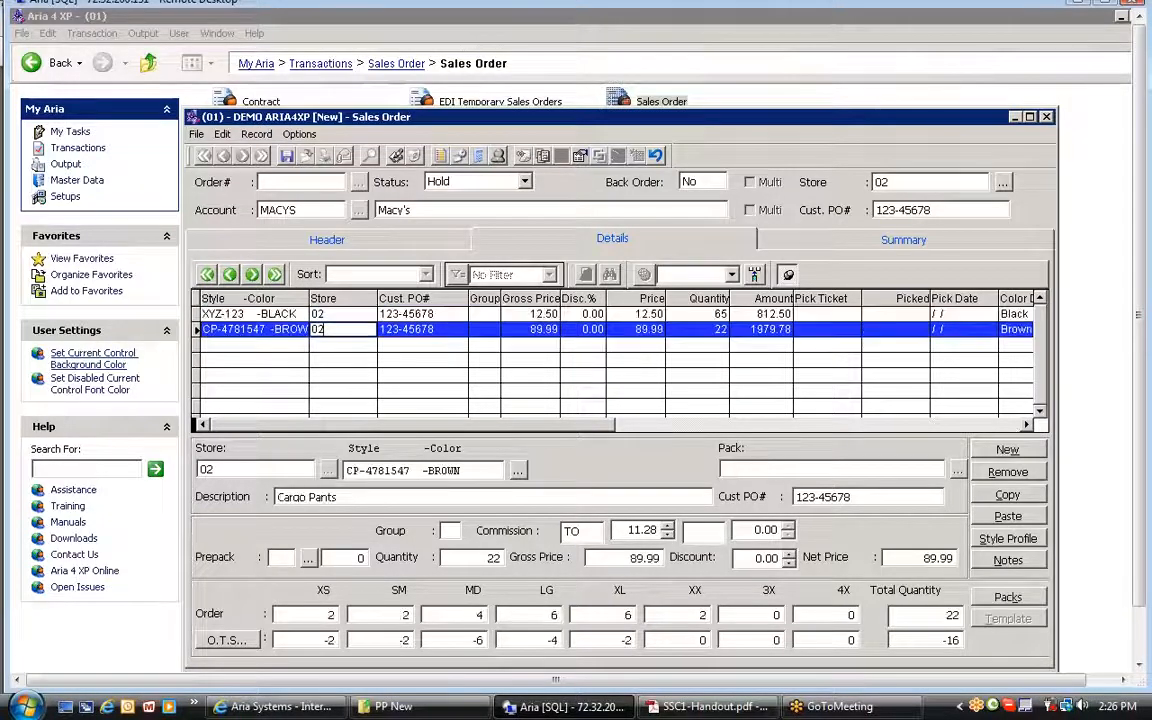
{"action": "left_click", "coordinate": [996, 455]}
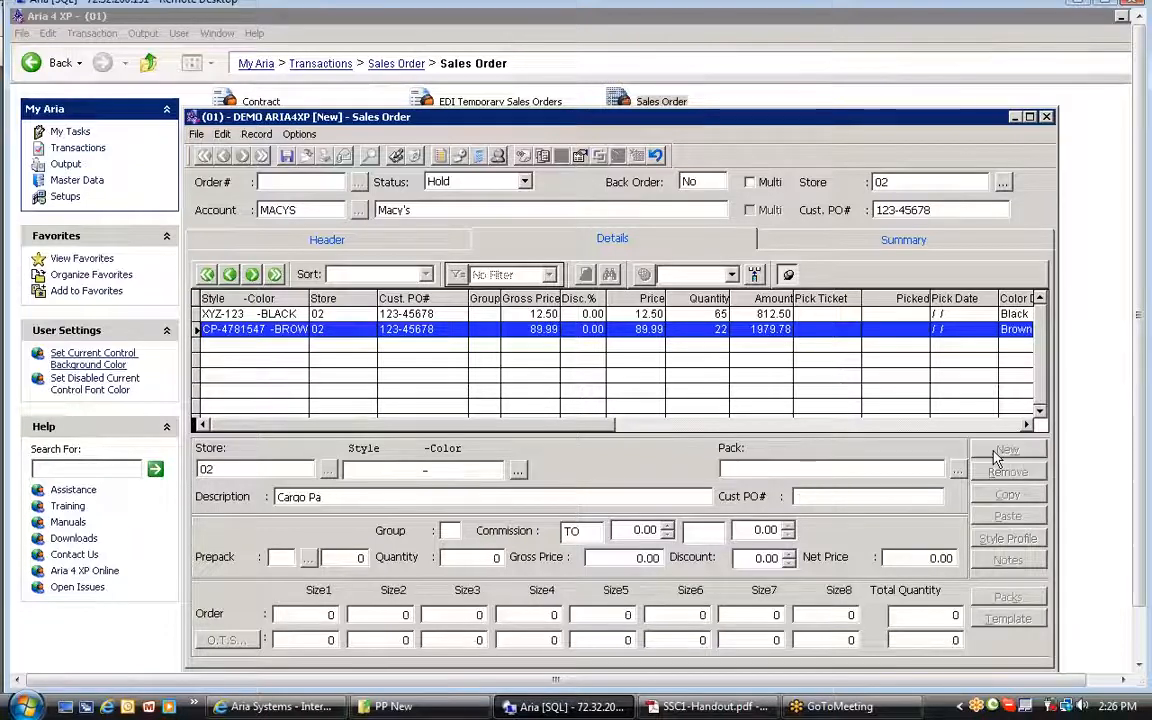
{"action": "left_click", "coordinate": [518, 471]}
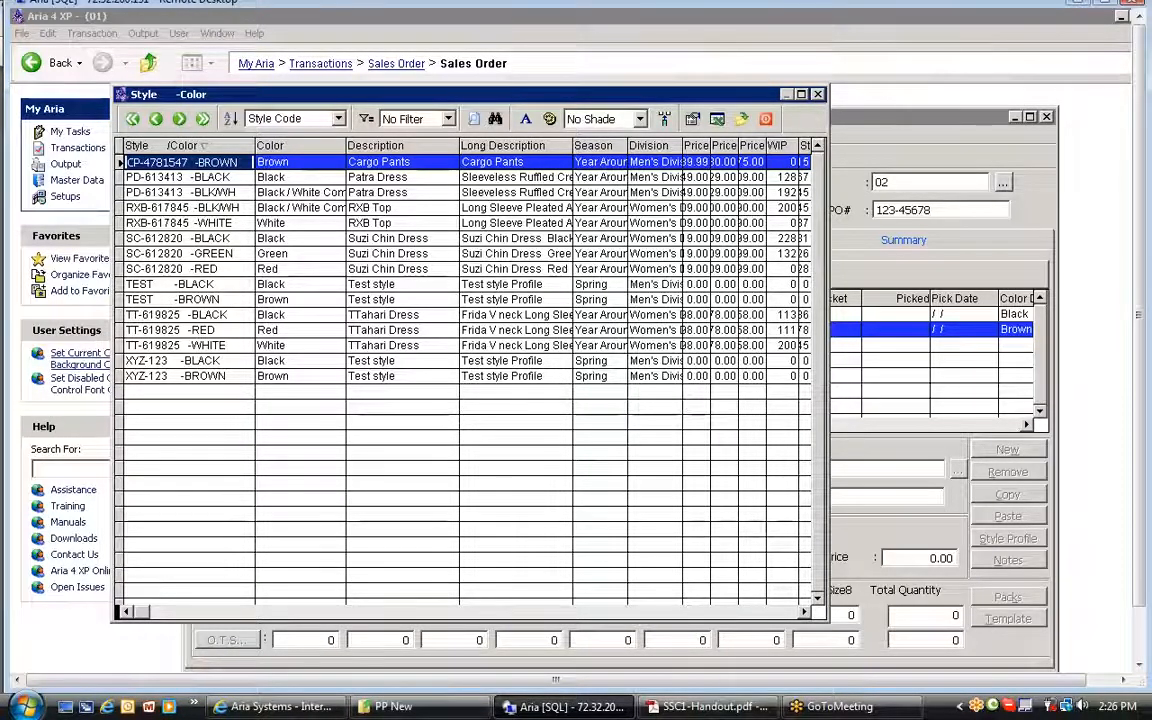
{"action": "key", "text": "Down"}
{"action": "key", "text": "Up"}
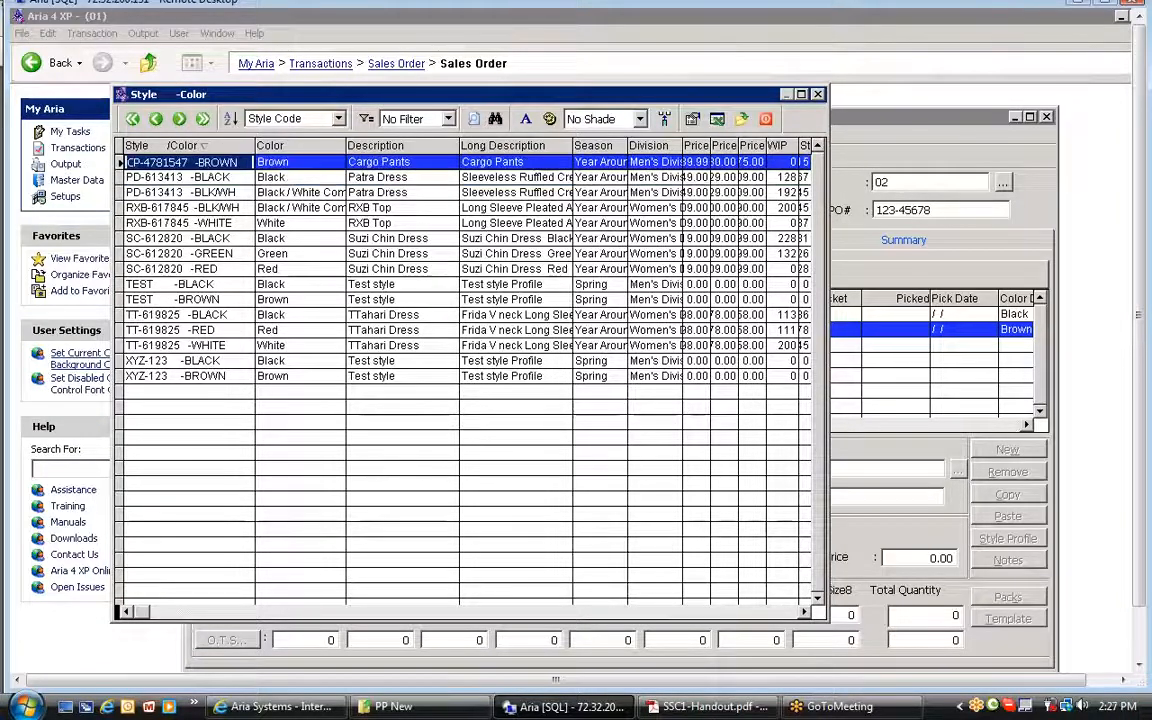
{"action": "key", "text": "Return"}
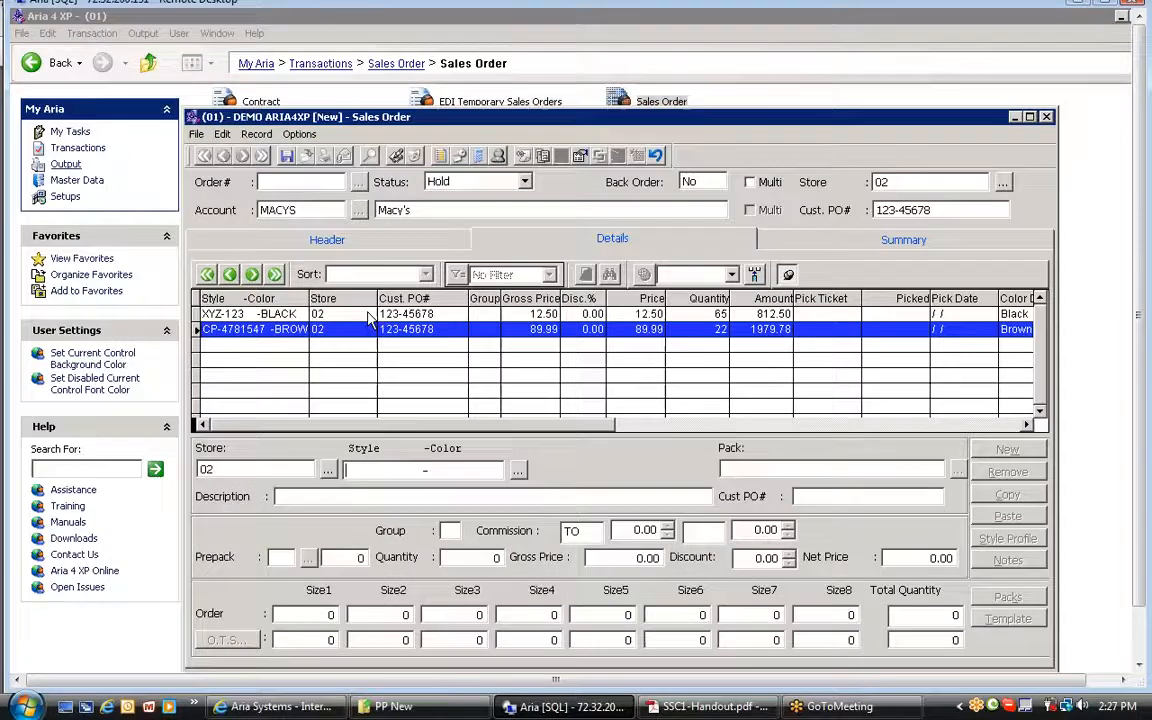
{"action": "key", "text": "Up"}
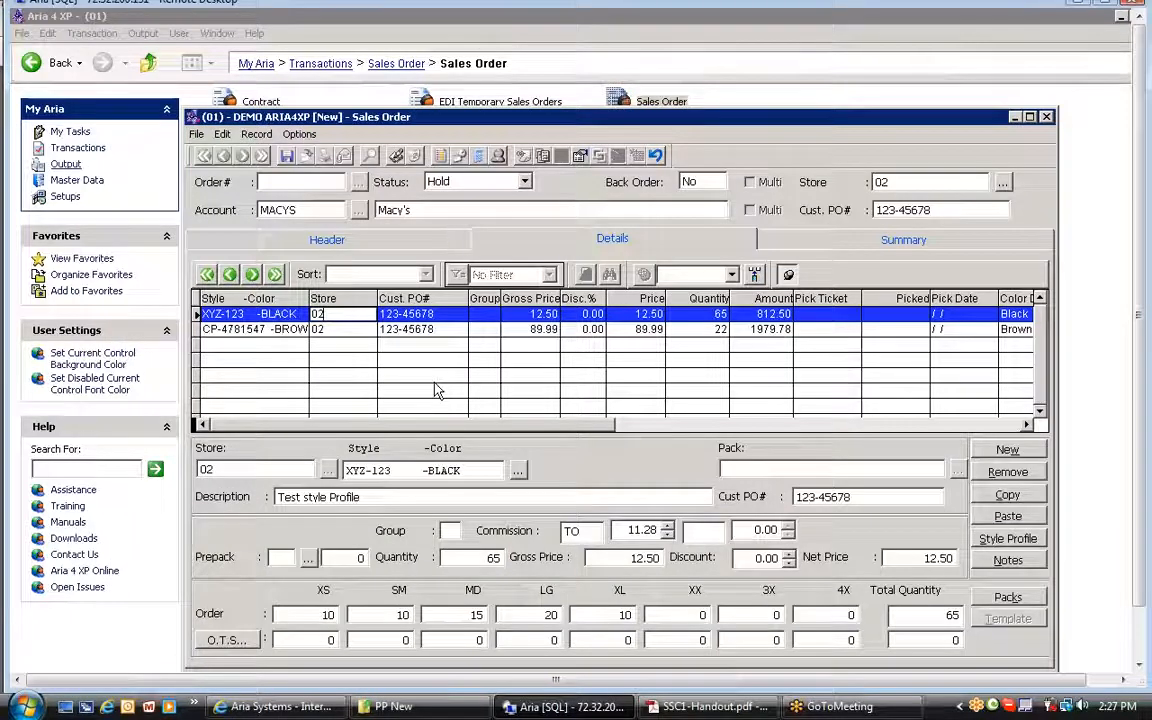
Step: Reselect the XYZ-123 BLACK line and set its first commission rate to 10.00
{"action": "left_click", "coordinate": [397, 330]}
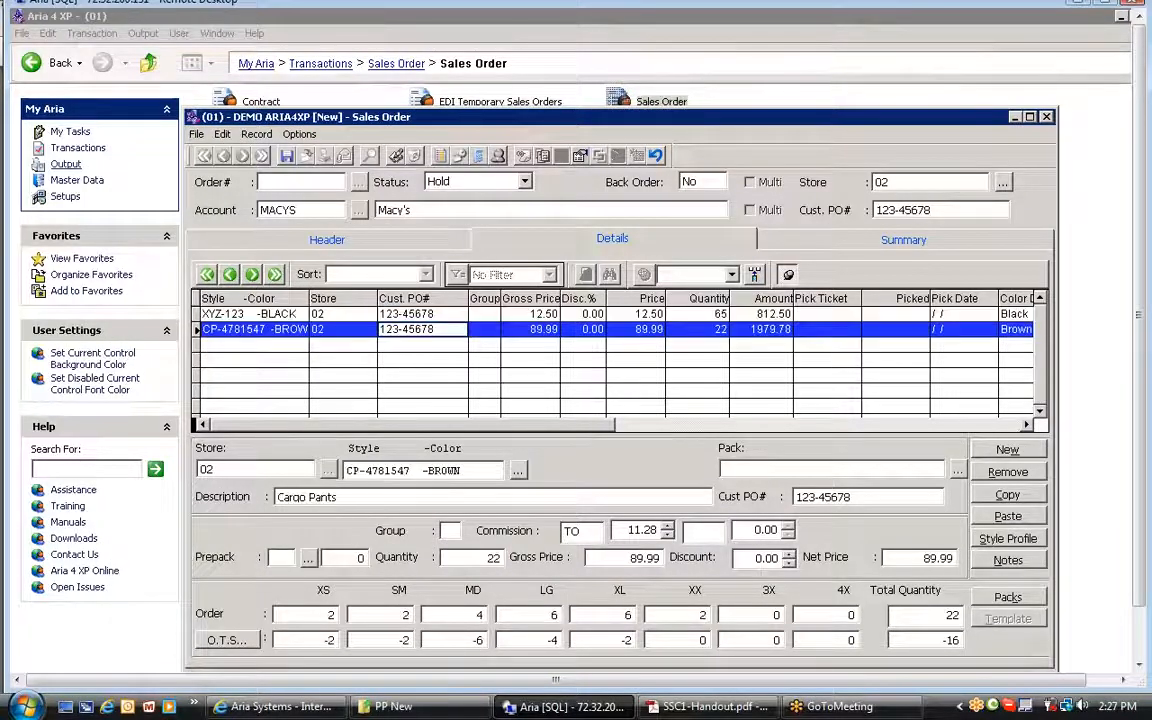
{"action": "key", "text": "Up"}
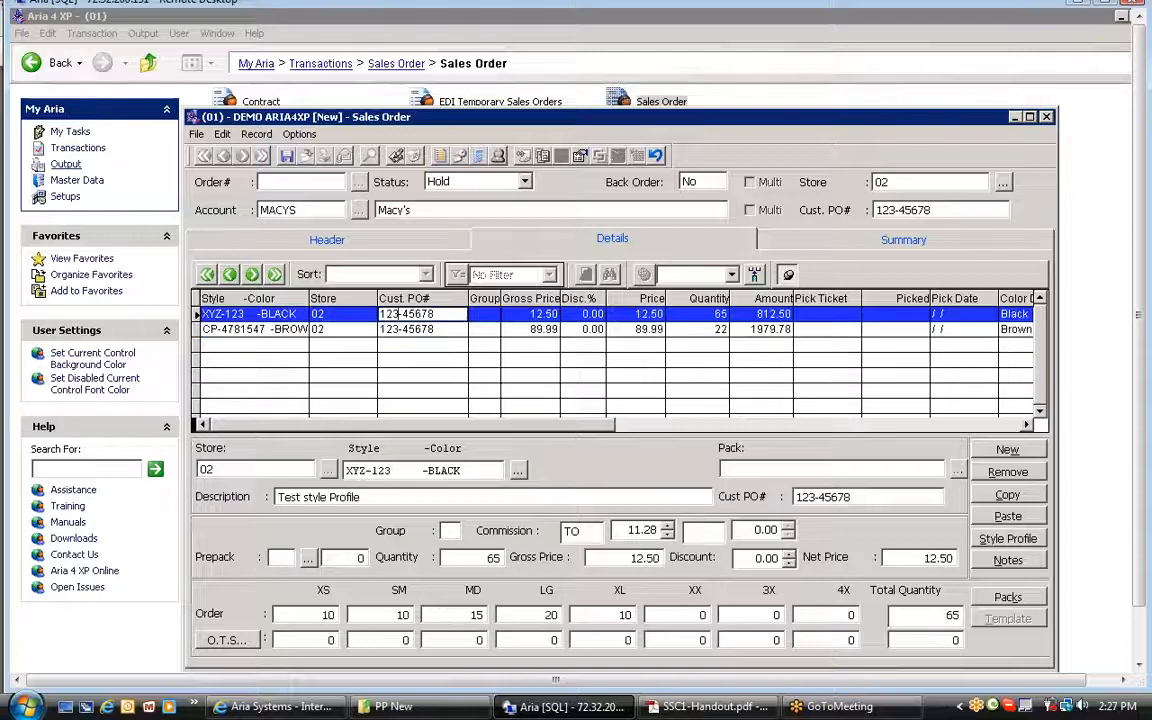
{"action": "key", "text": "Down"}
{"action": "key", "text": "Up"}
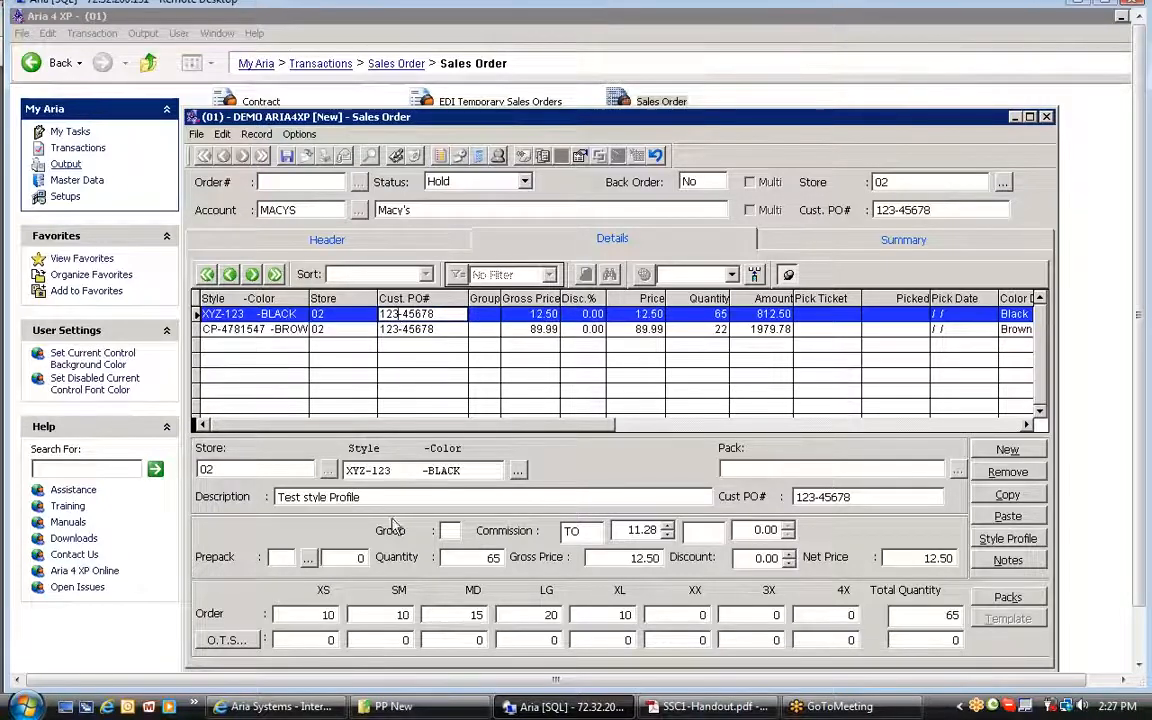
{"action": "left_click", "coordinate": [390, 614]}
{"action": "key", "text": "Tab"}
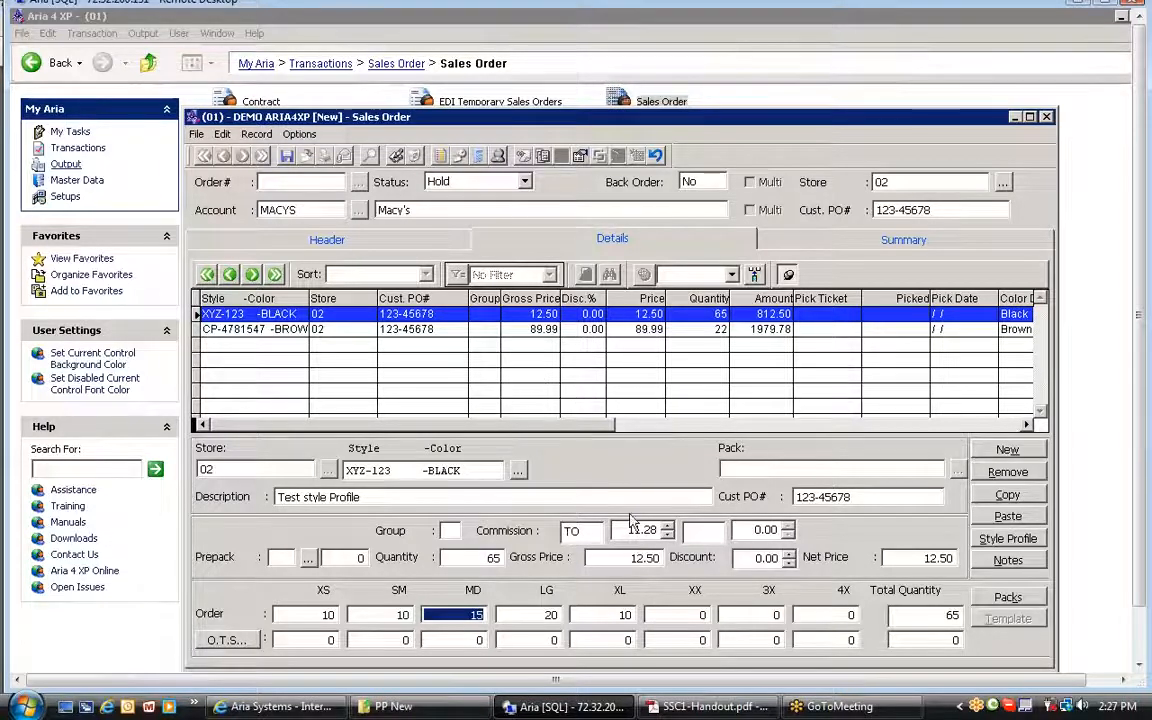
{"action": "left_click", "coordinate": [657, 531]}
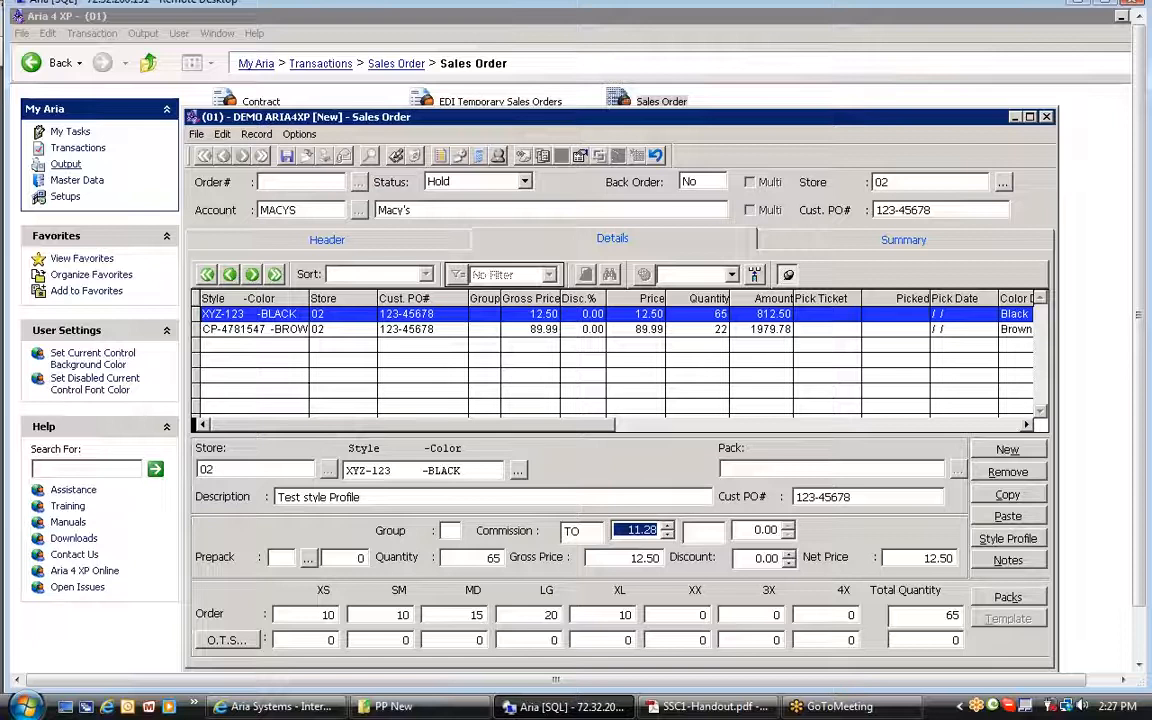
{"action": "type", "text": "10."}
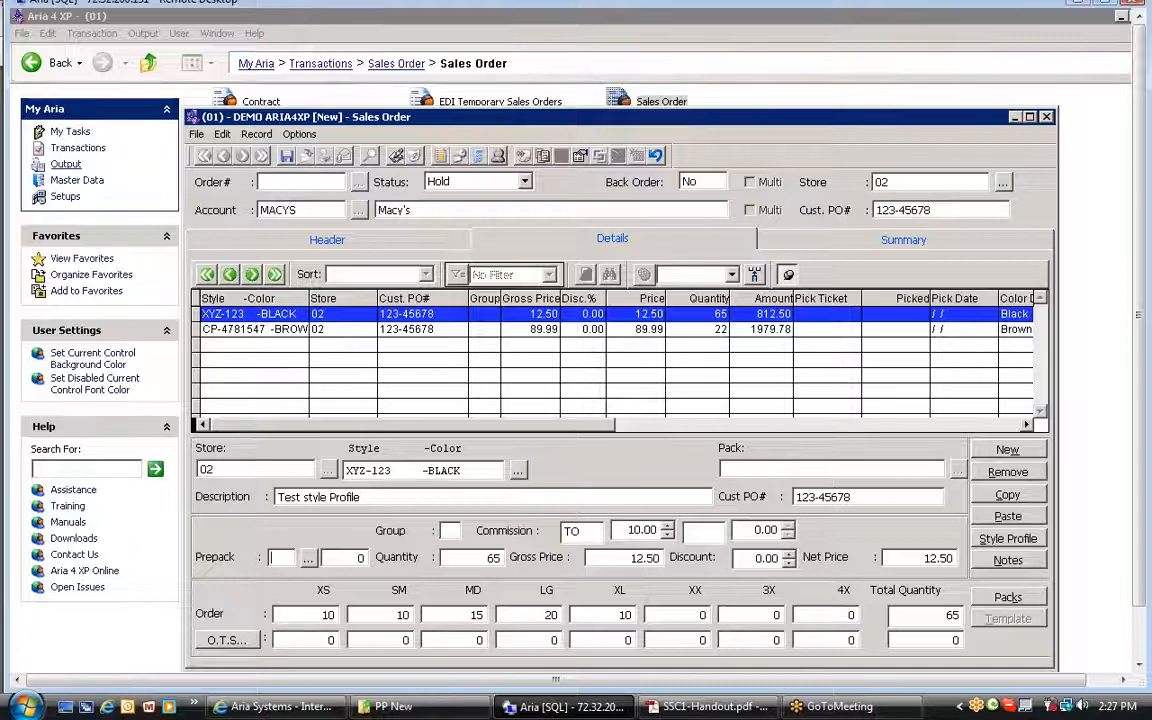
Step: Compare the commission rates of the XYZ-123 BLACK and CP-4781547 BROWN order lines
{"action": "left_click_drag", "start_coordinate": [298, 314], "coordinate": [244, 314]}
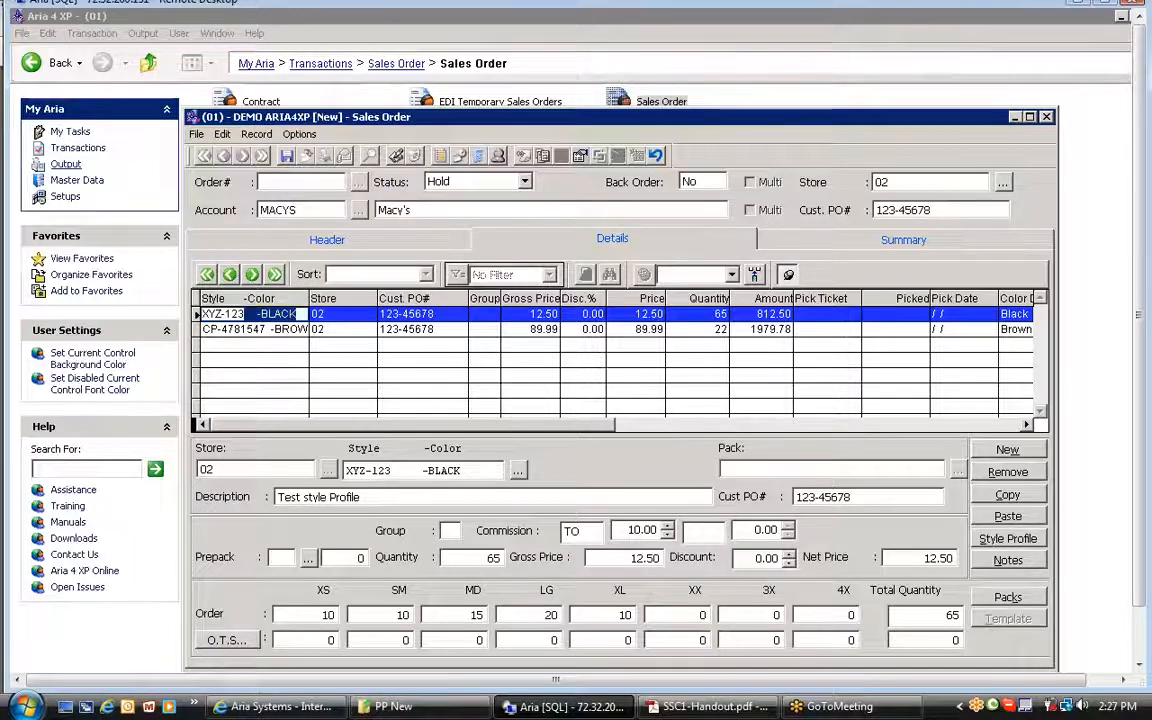
{"action": "left_click", "coordinate": [325, 329]}
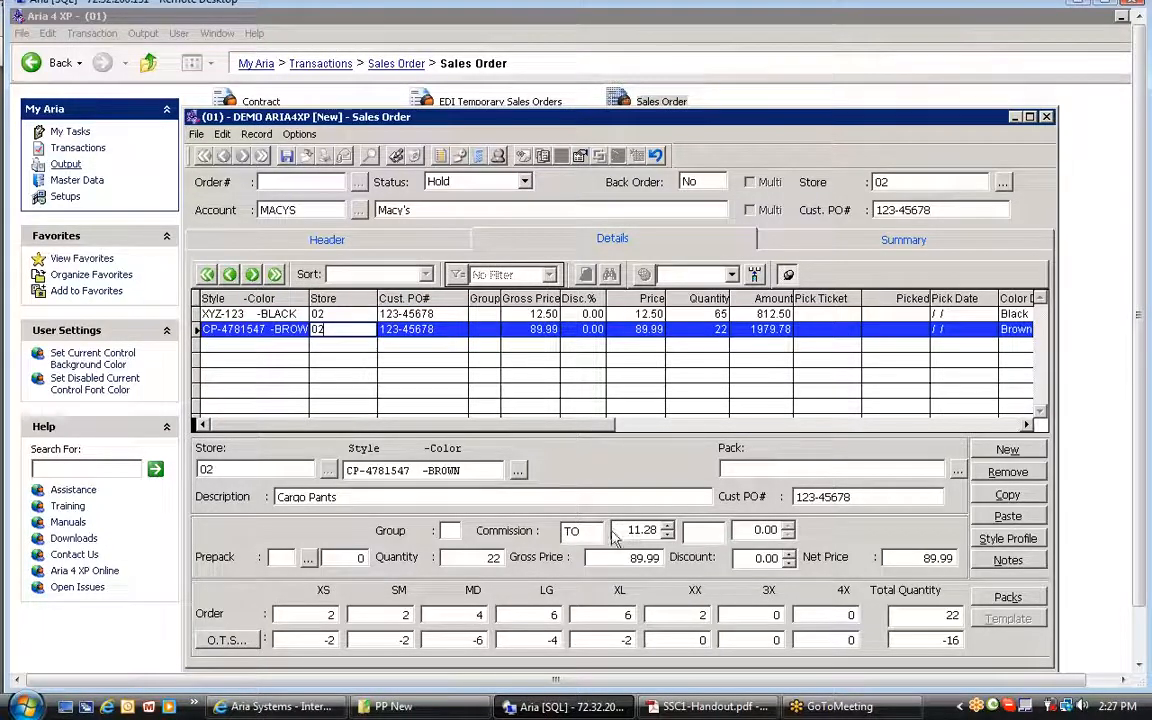
{"action": "left_click", "coordinate": [340, 314]}
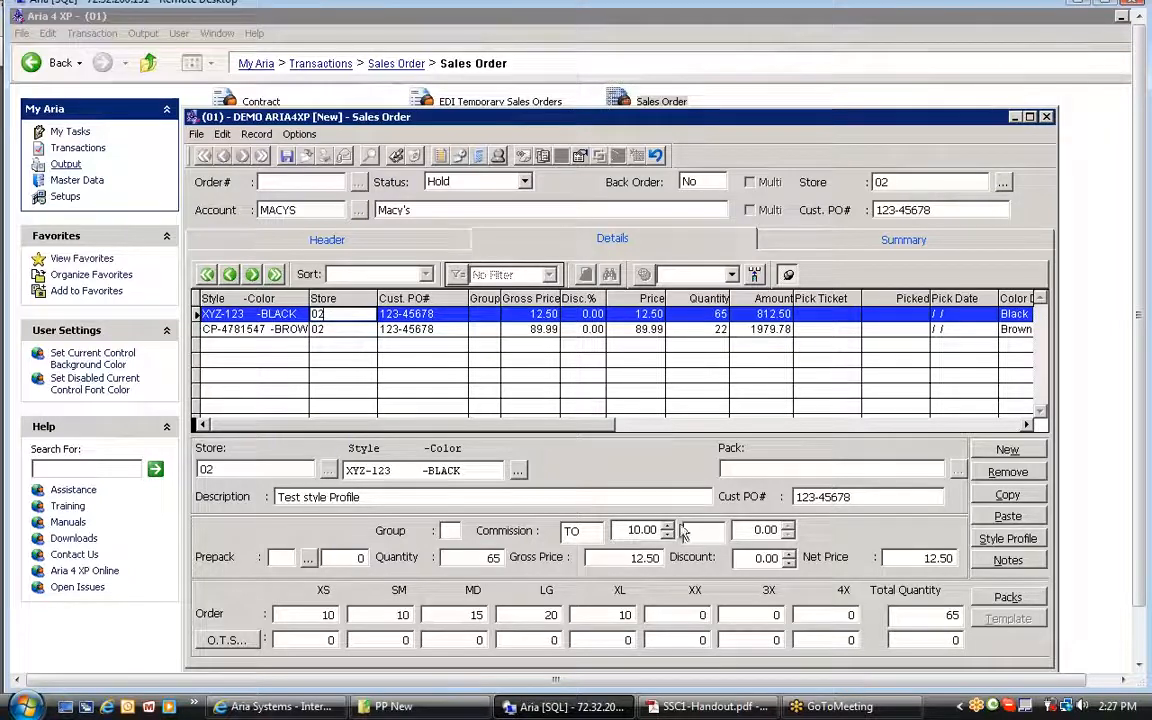
{"action": "left_click", "coordinate": [290, 329]}
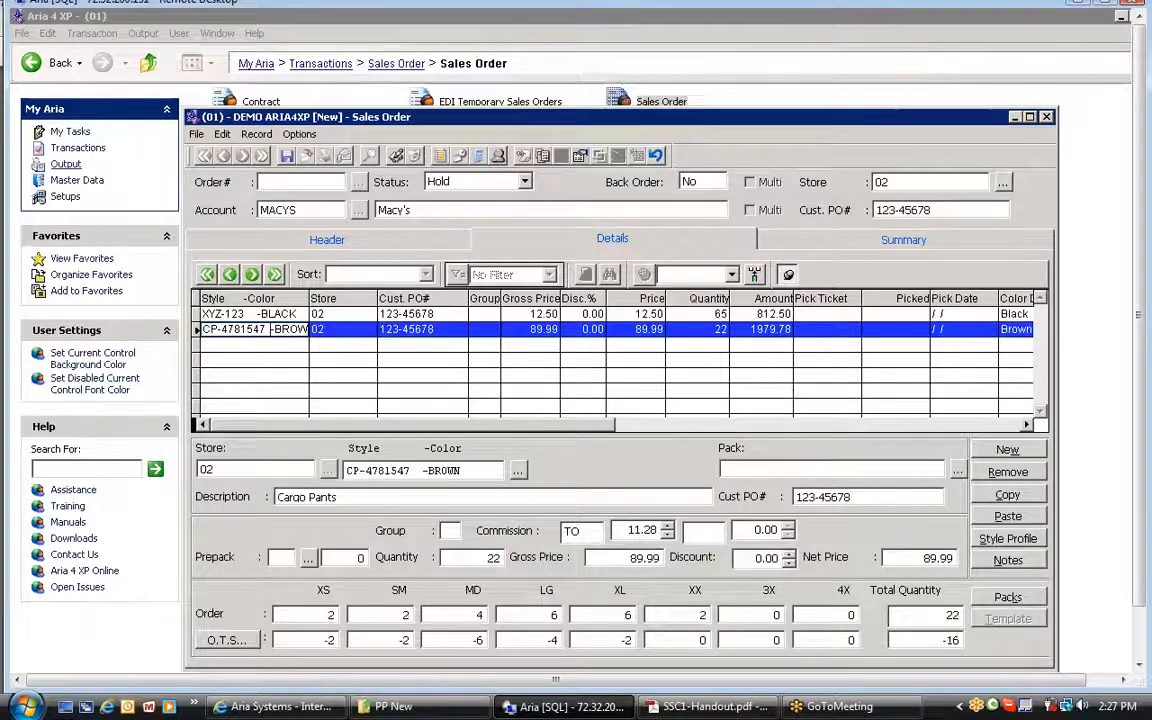
{"action": "left_click", "coordinate": [648, 529]}
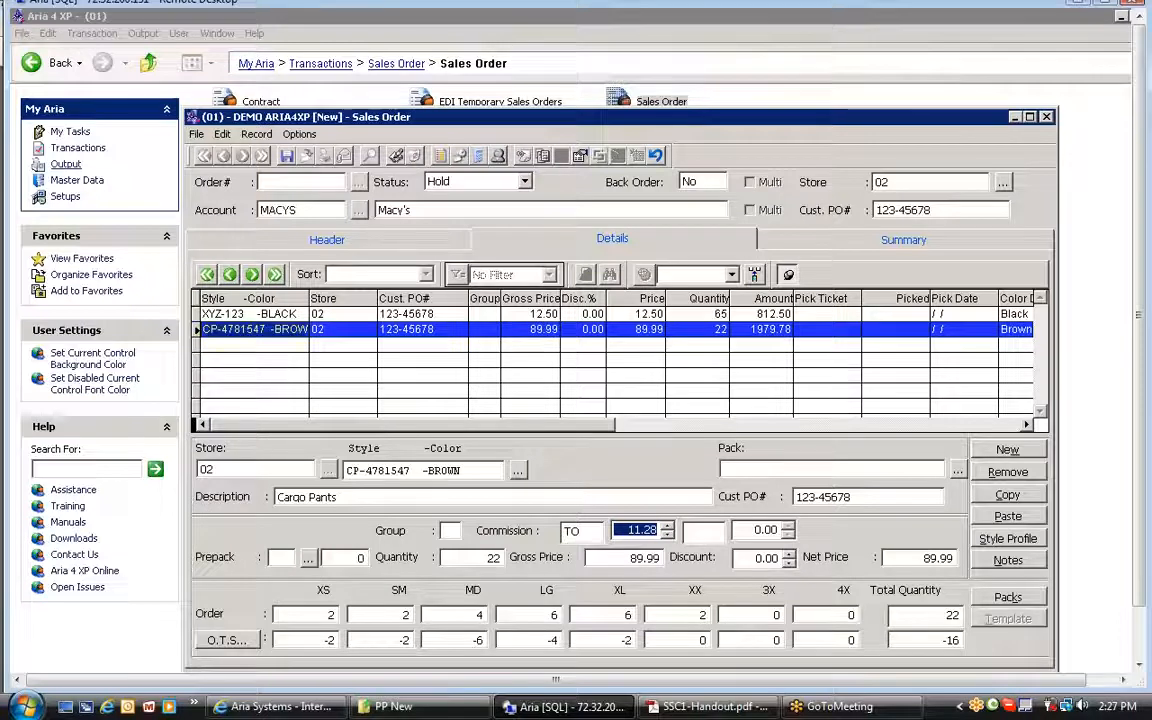
{"action": "left_click", "coordinate": [538, 314]}
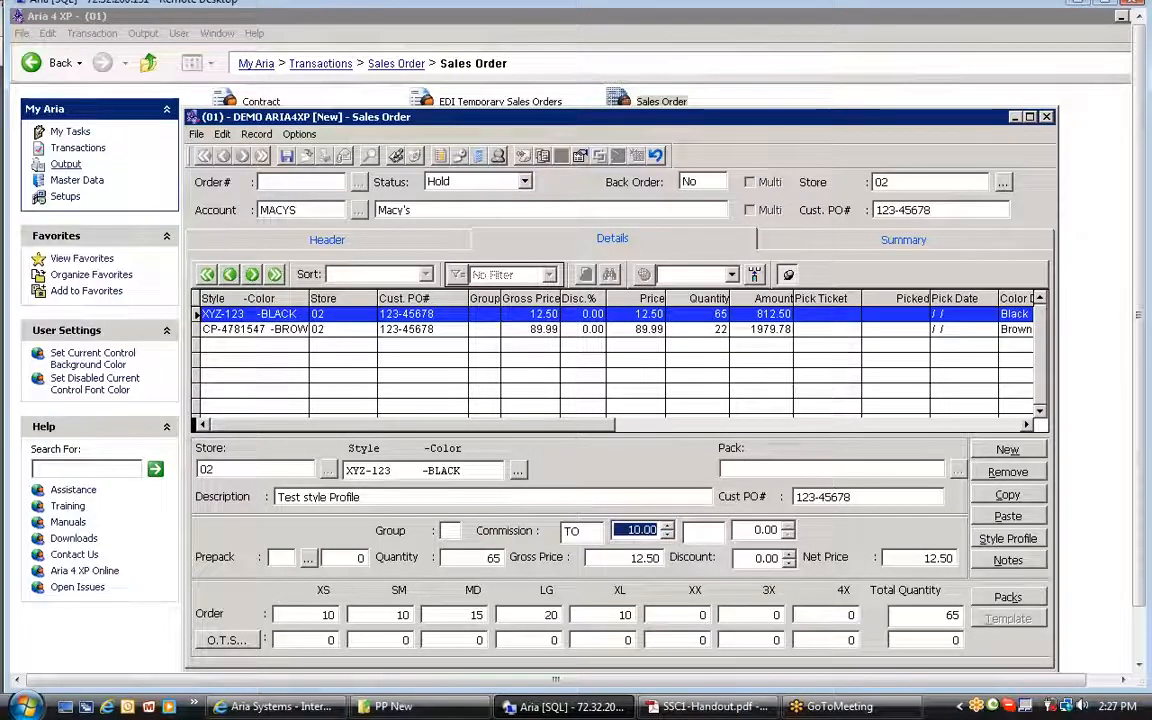
{"action": "left_click", "coordinate": [552, 330]}
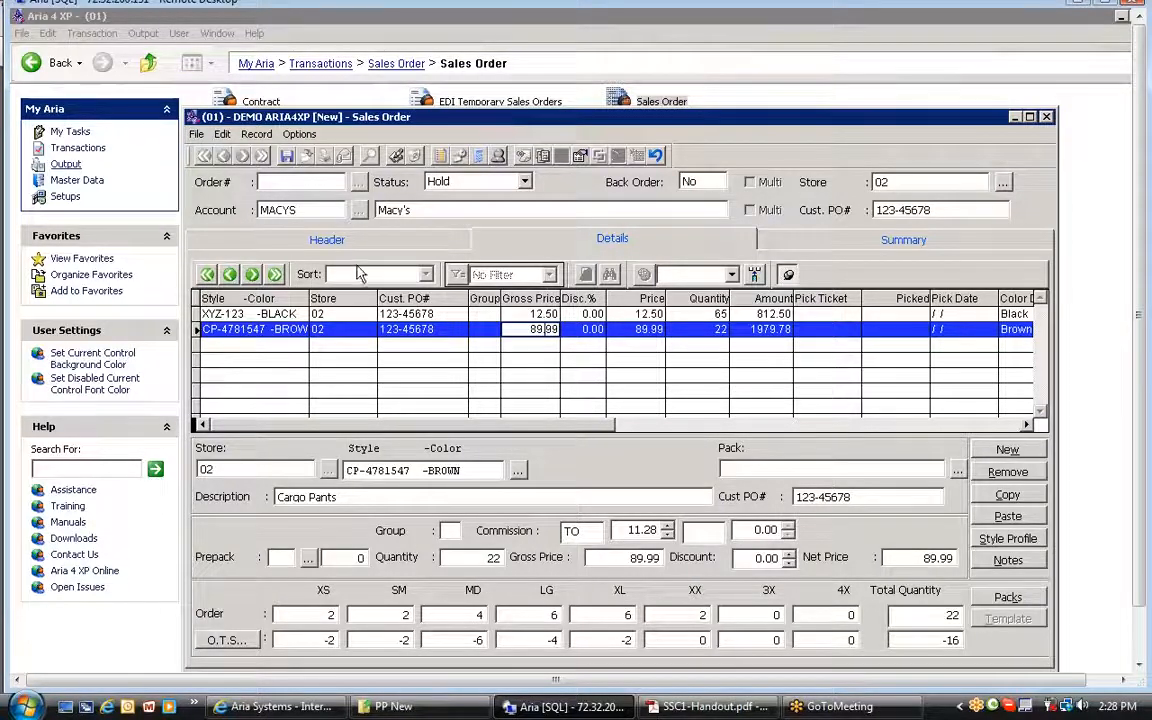
Step: Check the Sales Rep1 assignment and its commission percentage in the order header, and return to the order details
{"action": "left_click", "coordinate": [330, 240]}
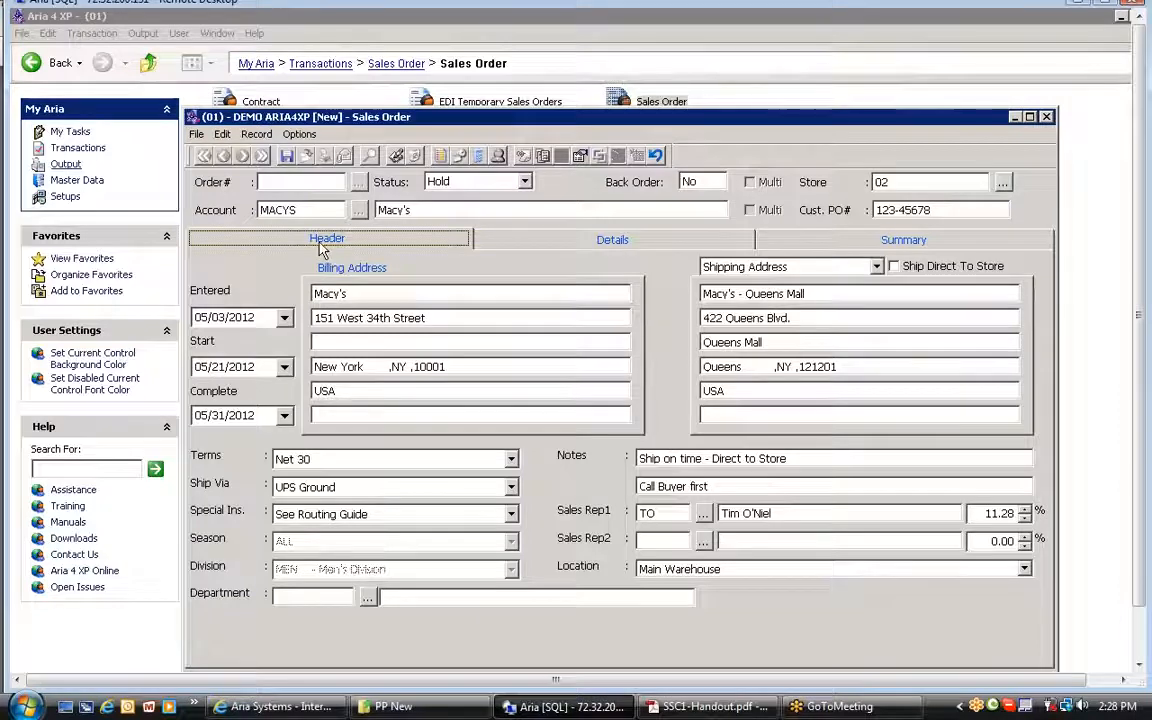
{"action": "left_click", "coordinate": [677, 521]}
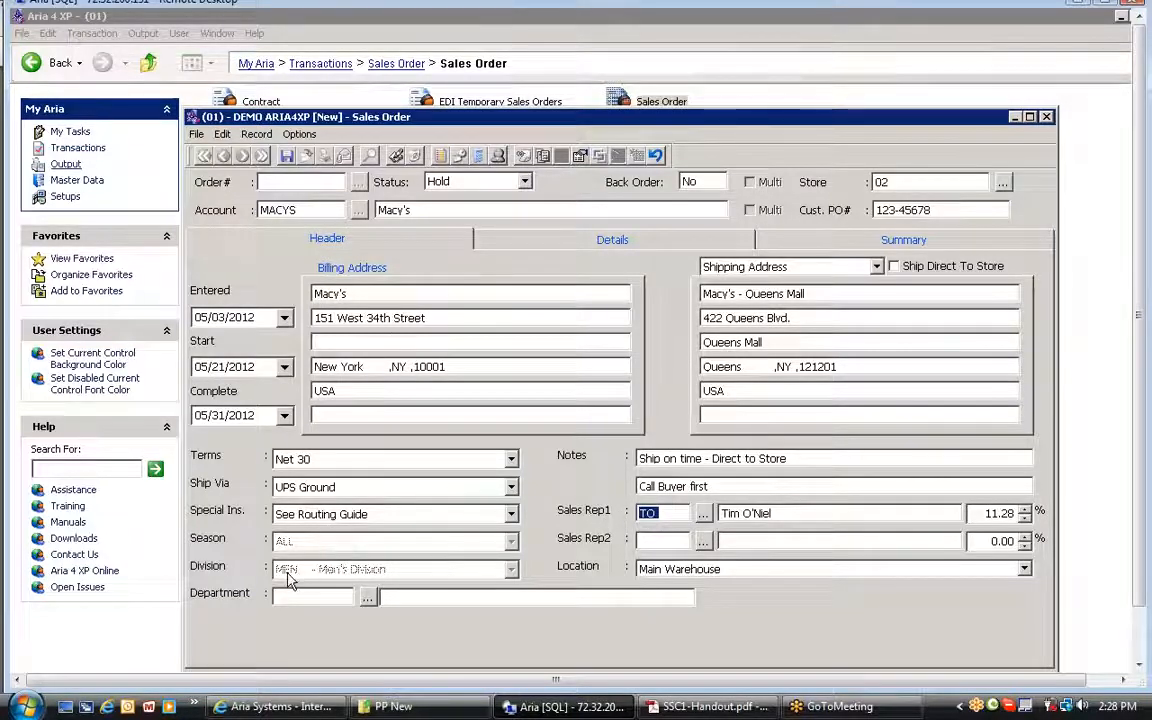
{"action": "left_click", "coordinate": [995, 513]}
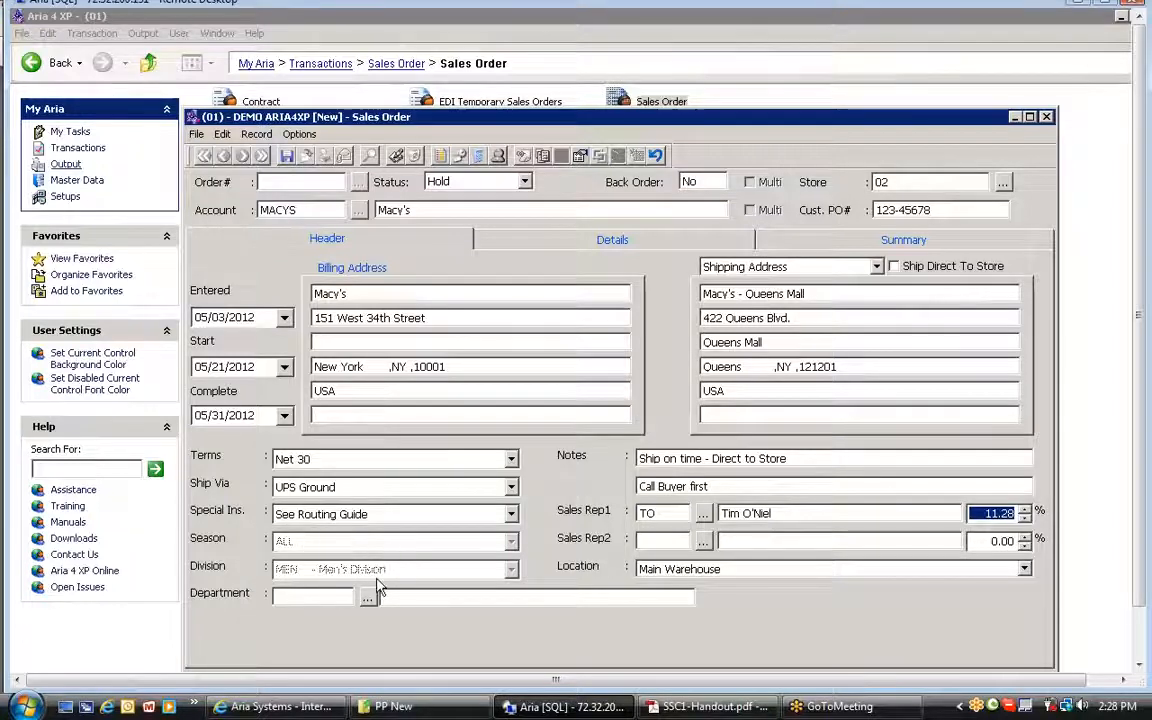
{"action": "left_click", "coordinate": [665, 514]}
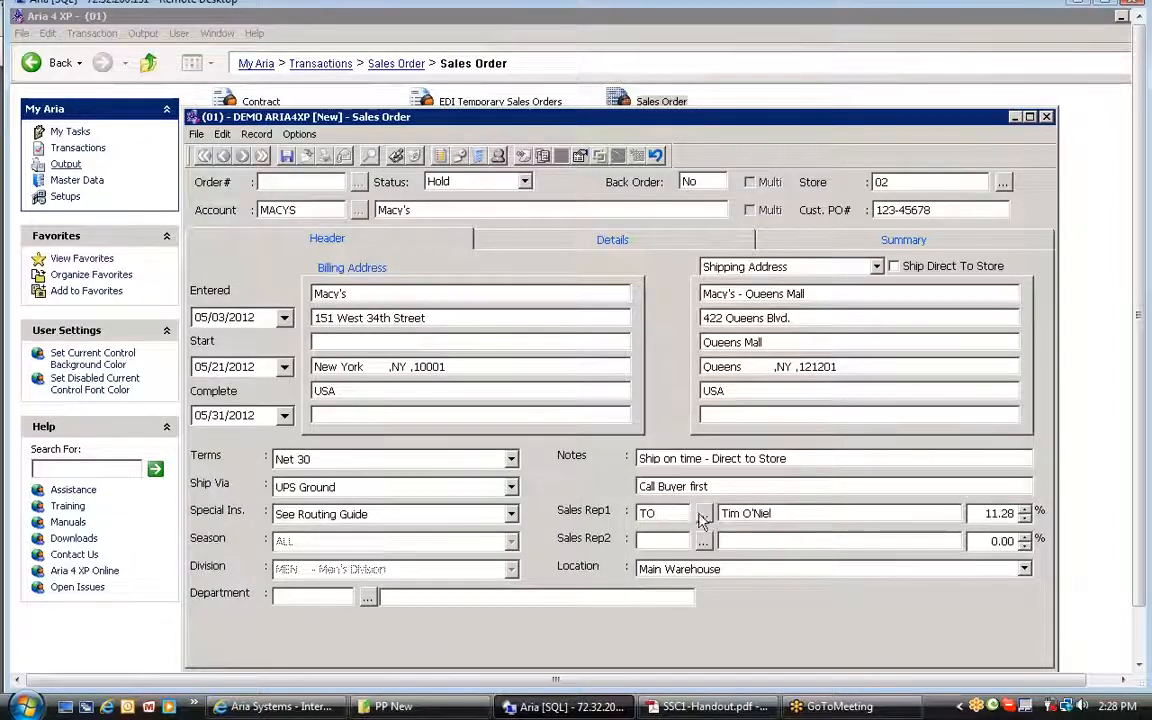
{"action": "left_click", "coordinate": [1003, 515]}
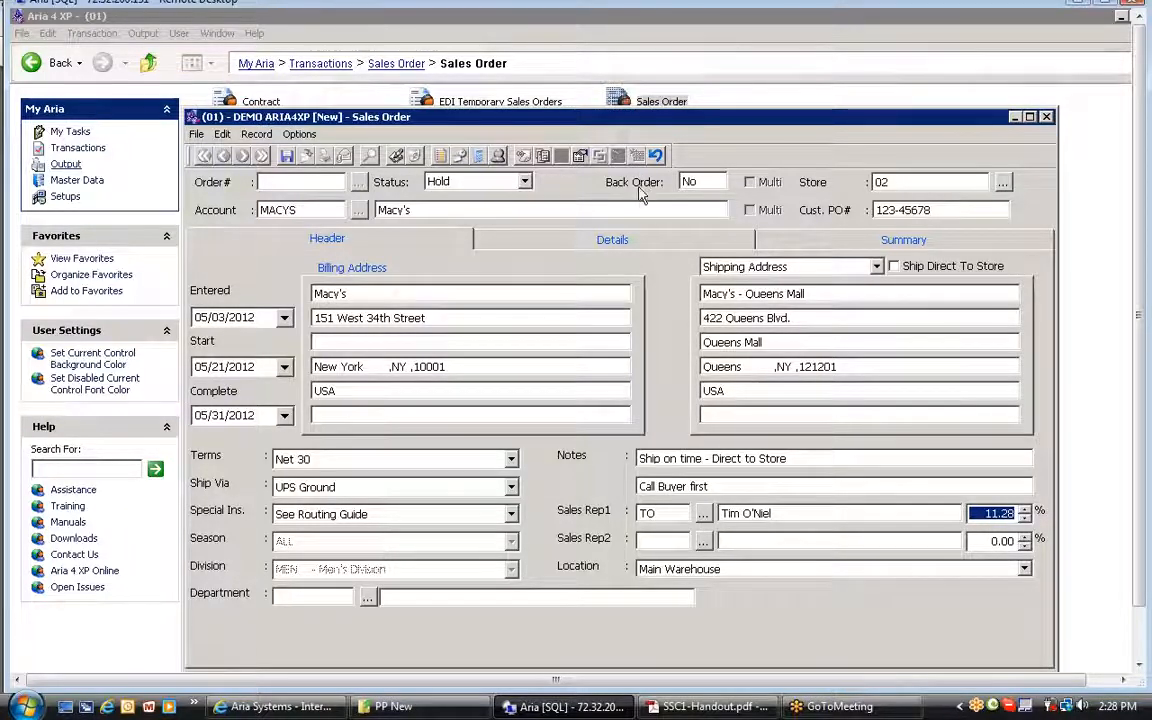
{"action": "left_click", "coordinate": [568, 237]}
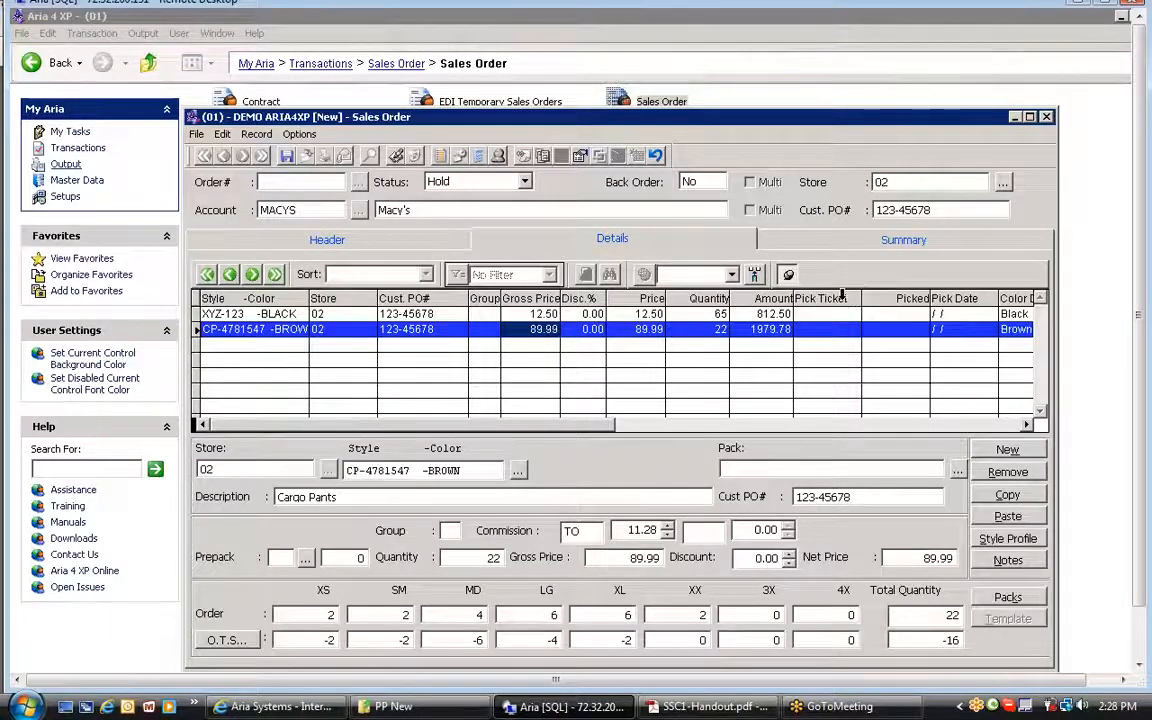
Step: In the order summary, add the new order category code "Market Week" and assign it to the order
{"action": "left_click", "coordinate": [887, 245]}
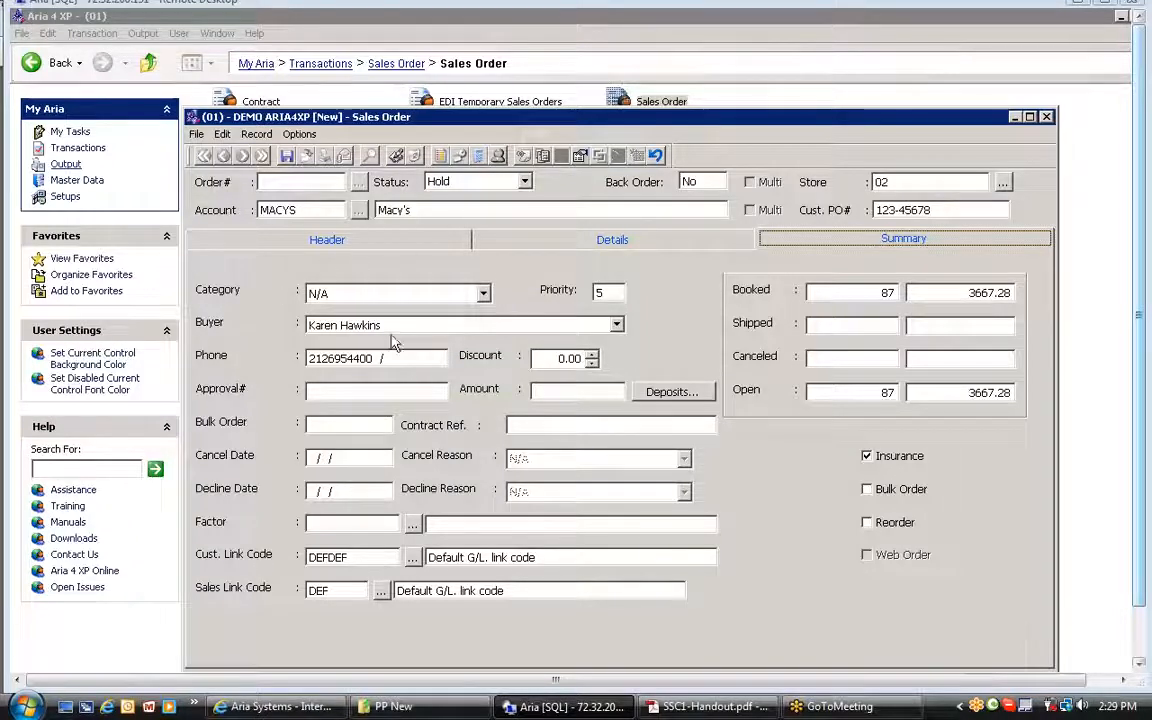
{"action": "left_click", "coordinate": [386, 294]}
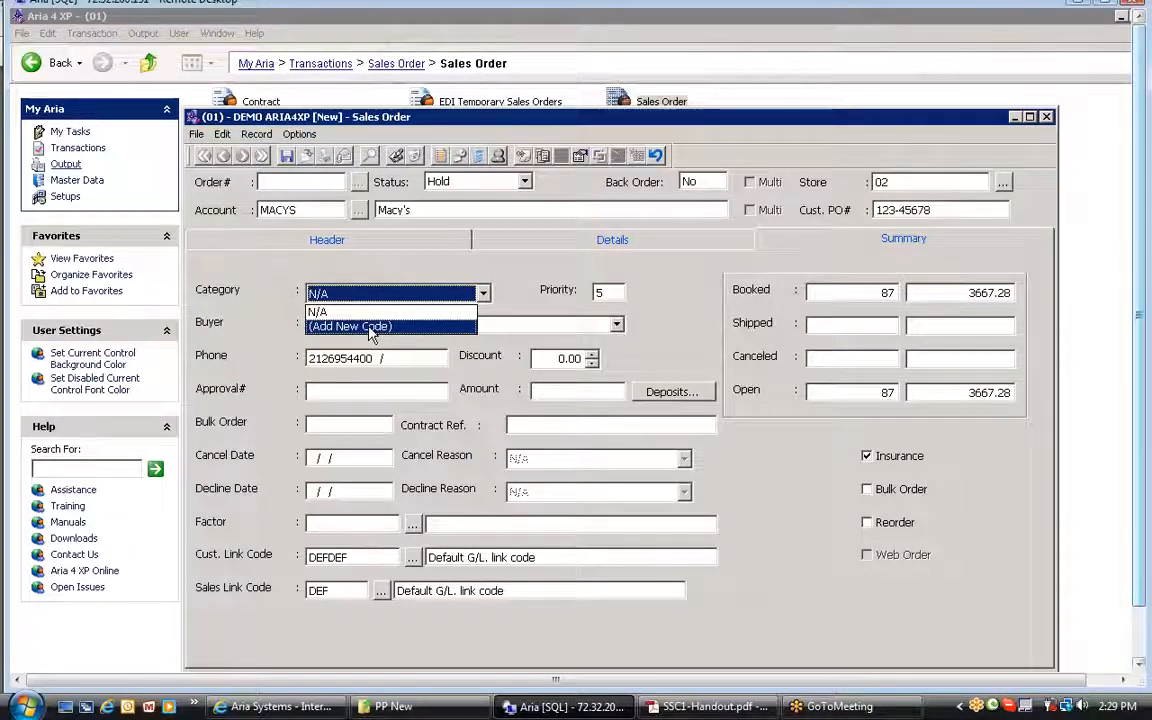
{"action": "left_click", "coordinate": [370, 327]}
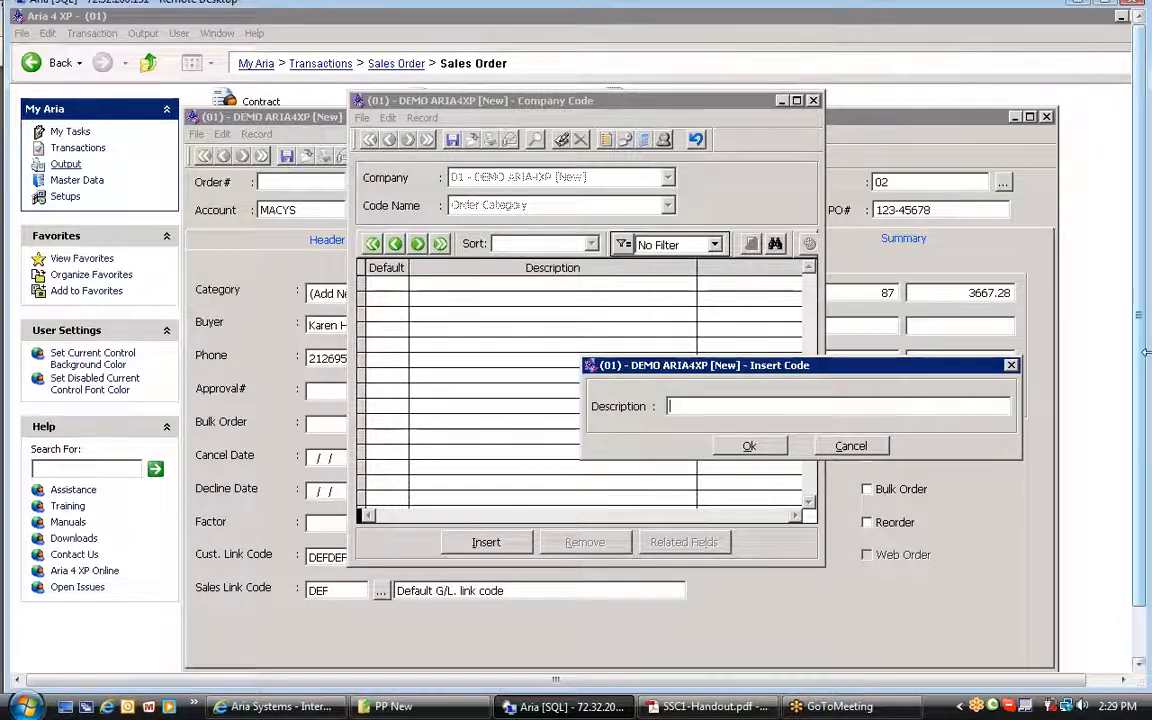
{"action": "type", "text": "ek"}
{"action": "key", "text": "BackSpace"}
{"action": "key", "text": "BackSpace"}
{"action": "key", "text": "BackSpace"}
{"action": "key", "text": "BackSpace"}
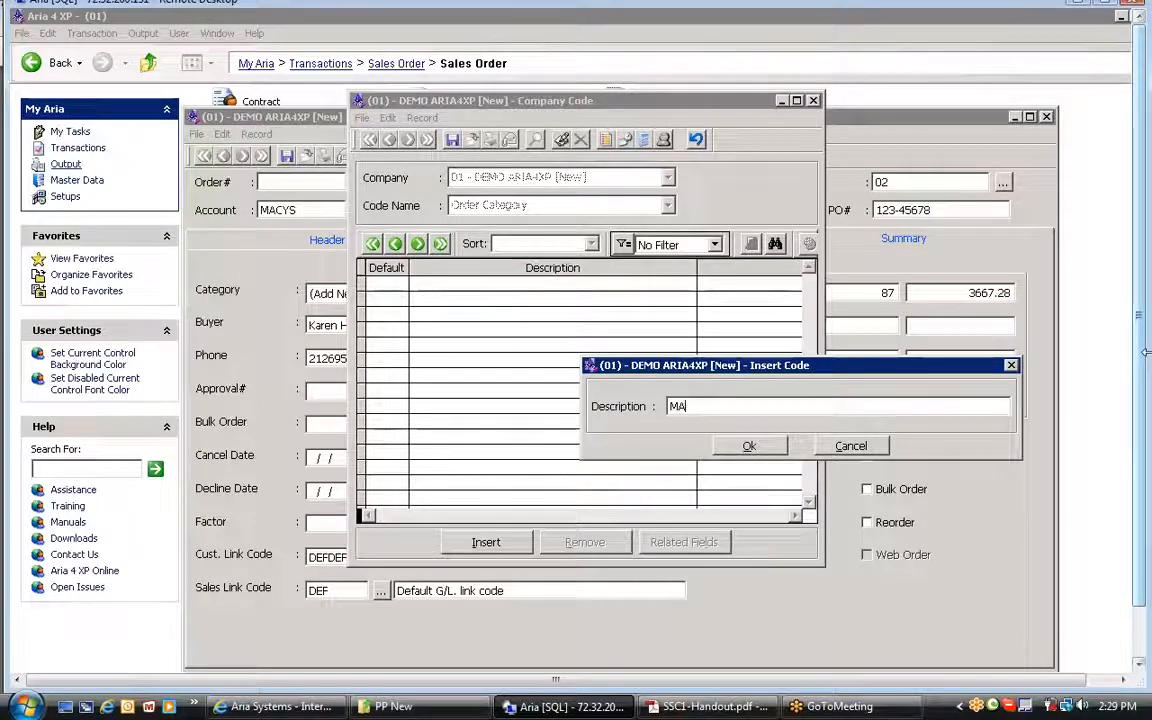
{"action": "type", "text": "are"}
{"action": "key", "text": "BackSpace"}
{"action": "type", "text": "ket"}
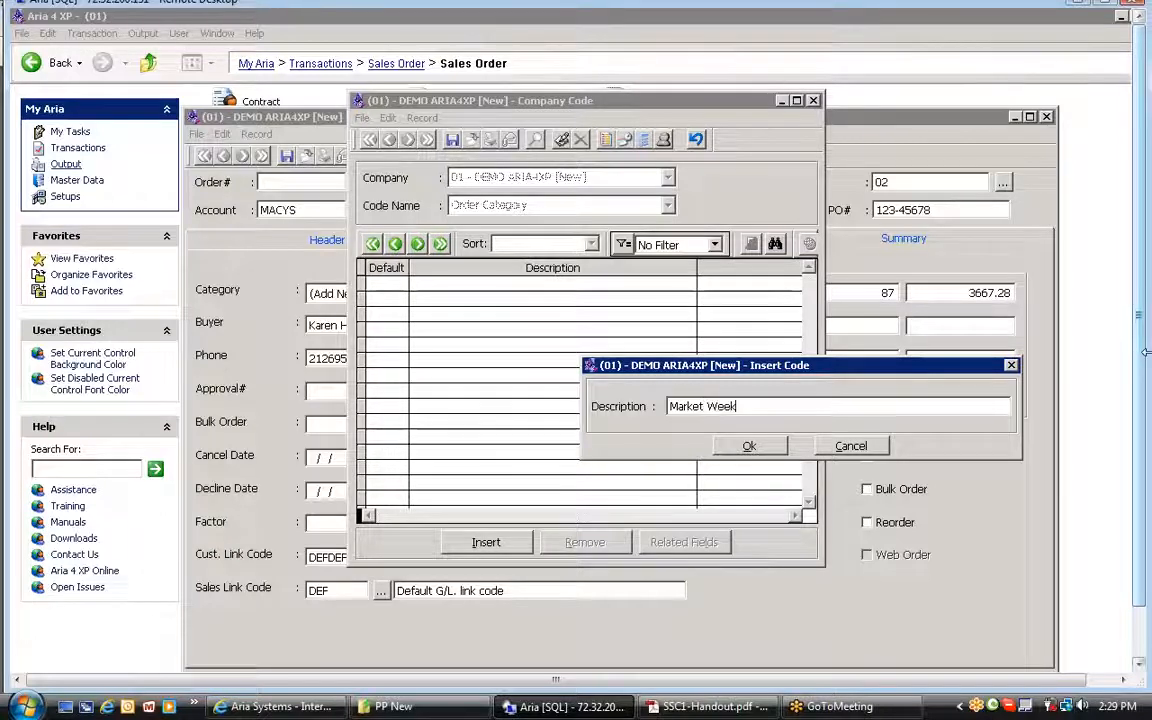
{"action": "type", "text": " Week"}
{"action": "left_click", "coordinate": [748, 446]}
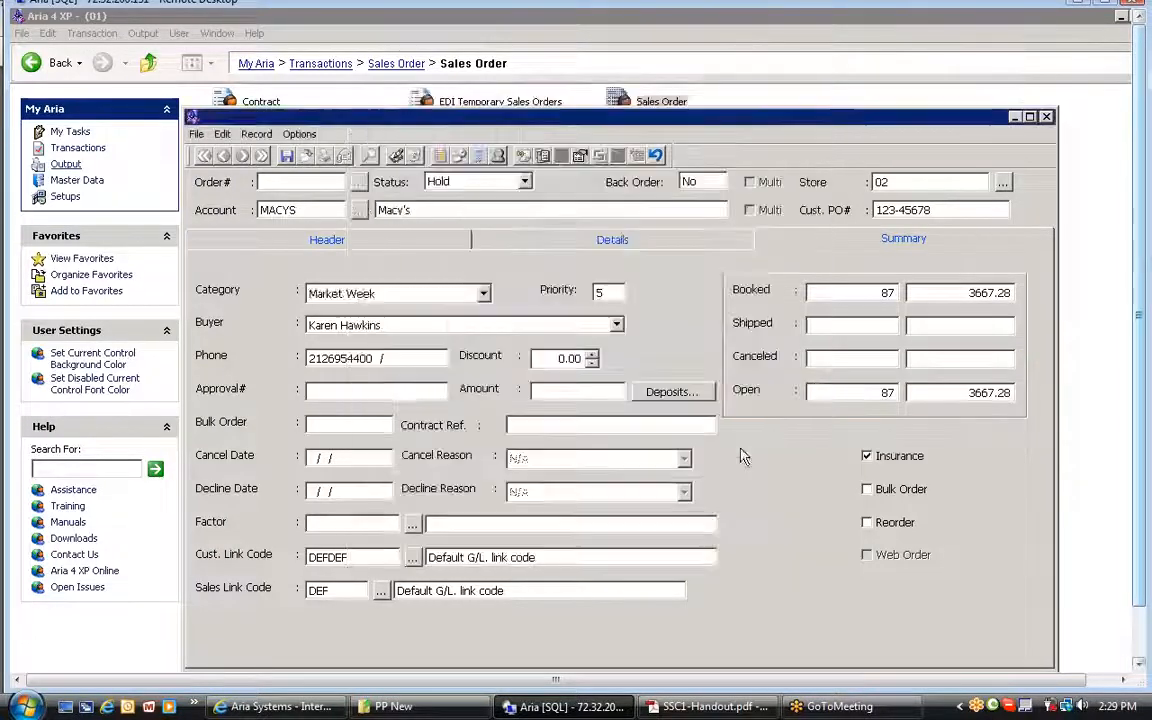
Step: Add the new order category code "By Phone Order" in the order summary
{"action": "left_click", "coordinate": [383, 290]}
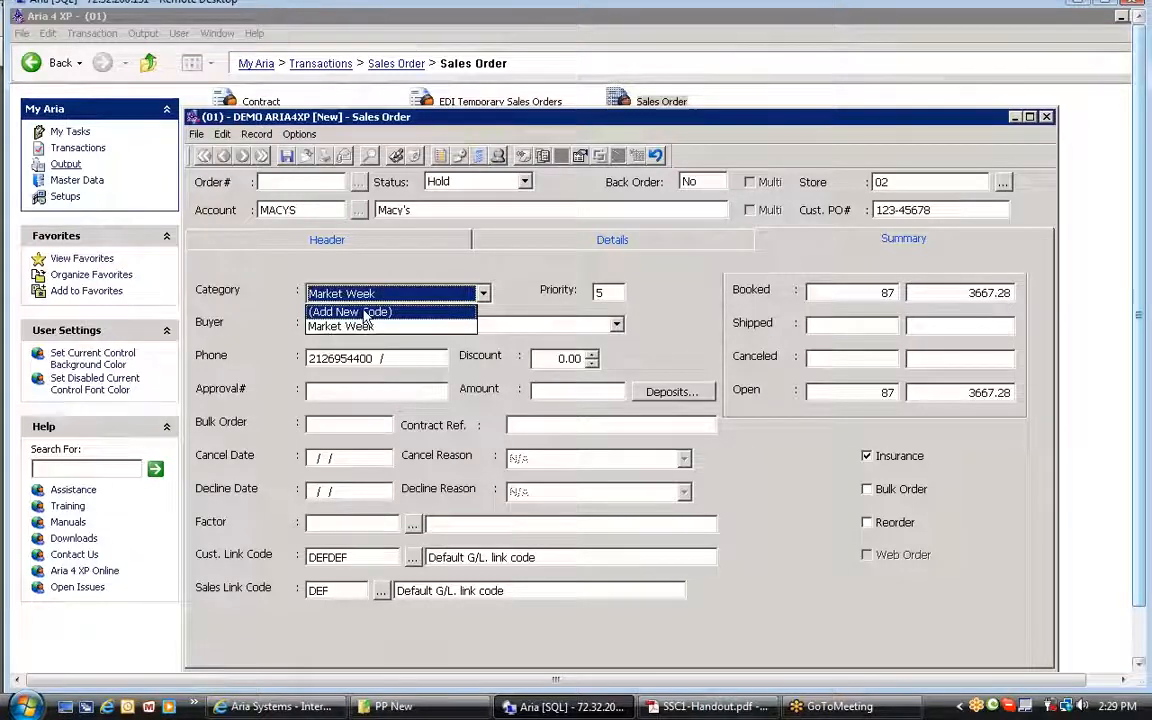
{"action": "left_click", "coordinate": [366, 313]}
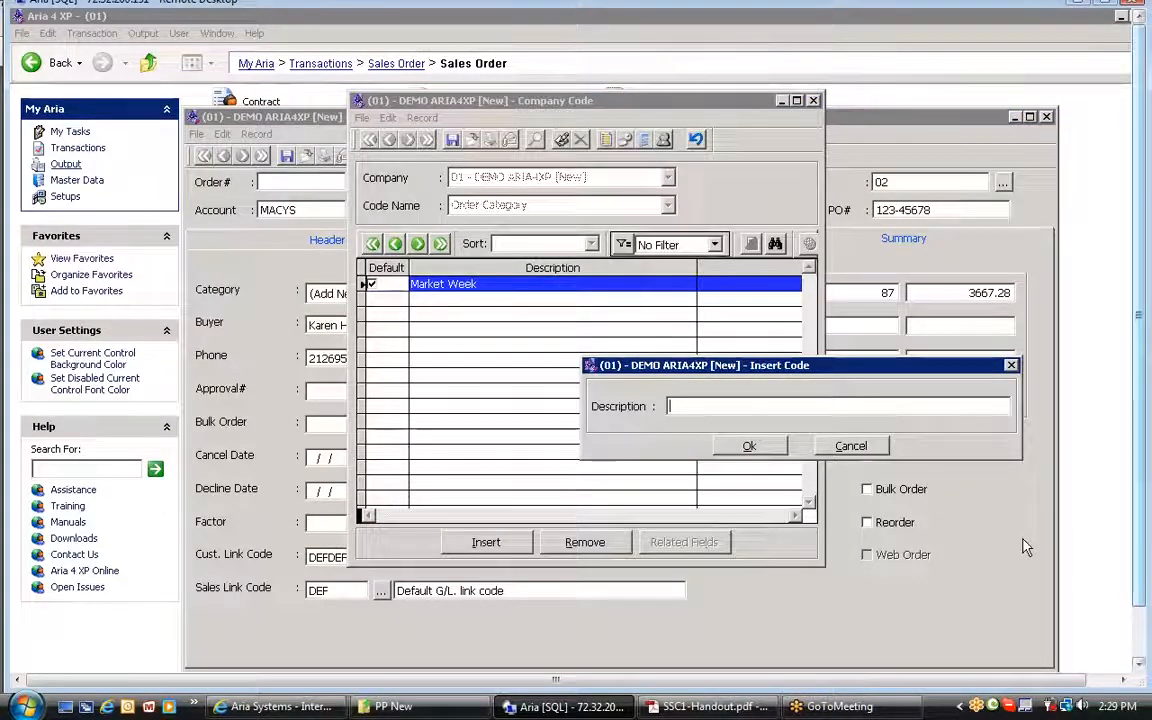
{"action": "type", "text": "By "}
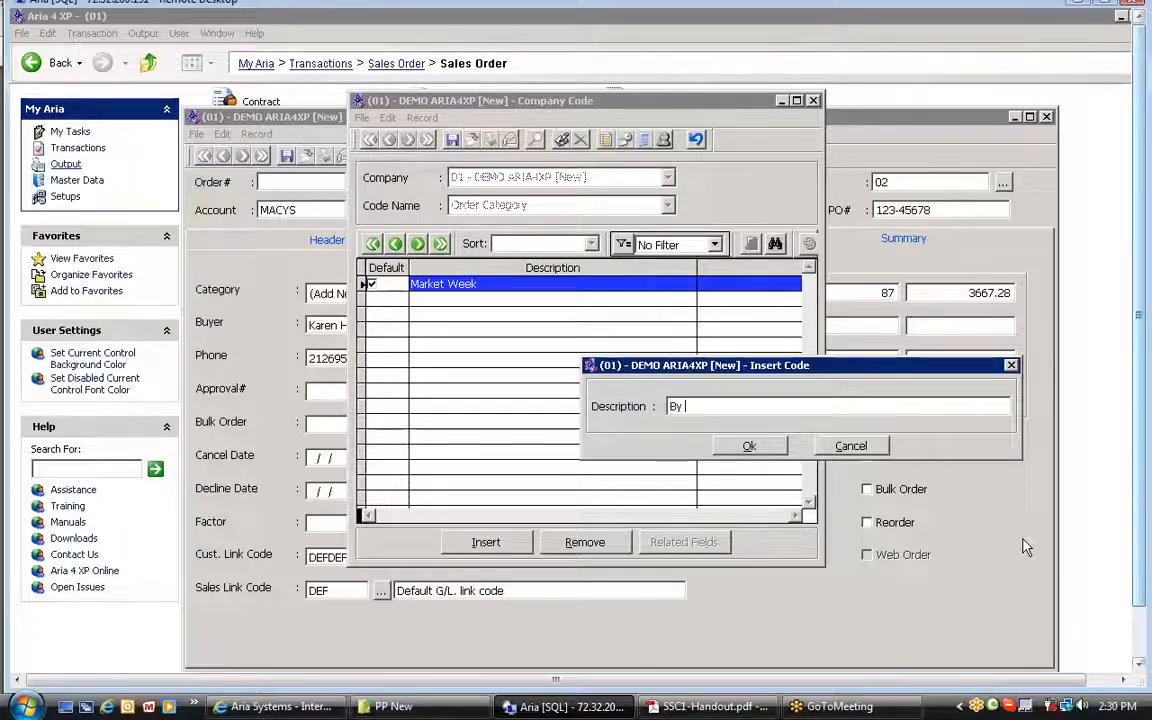
{"action": "type", "text": "Phone "}
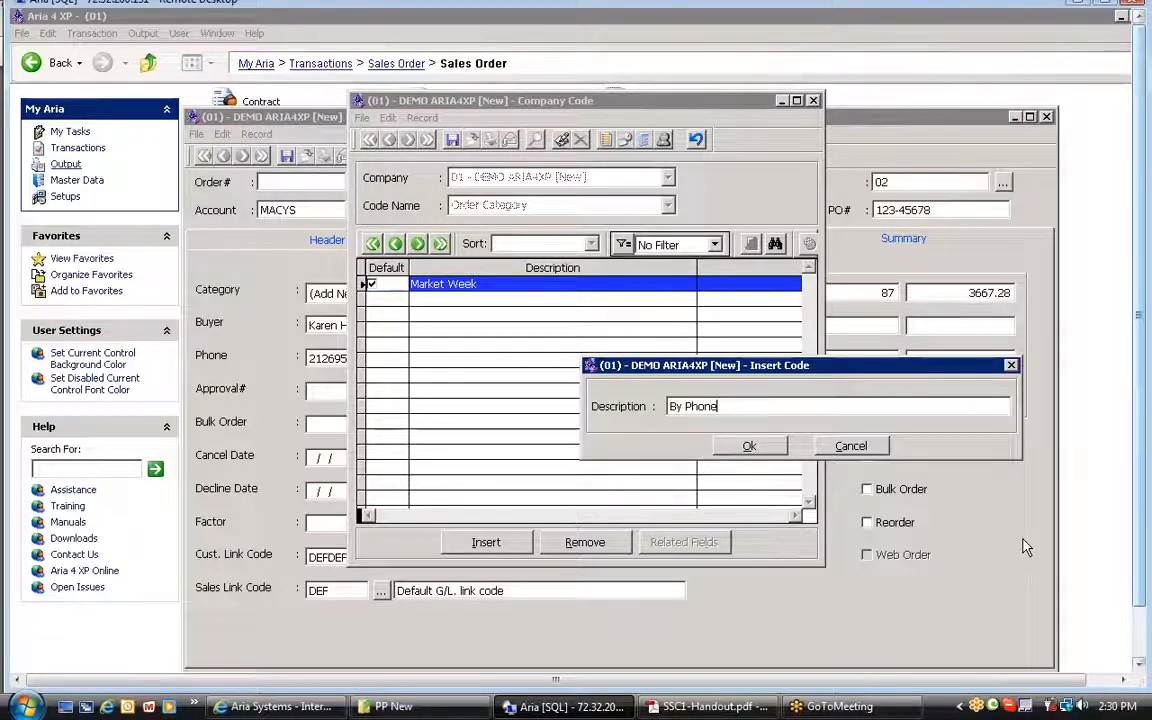
{"action": "type", "text": "Order"}
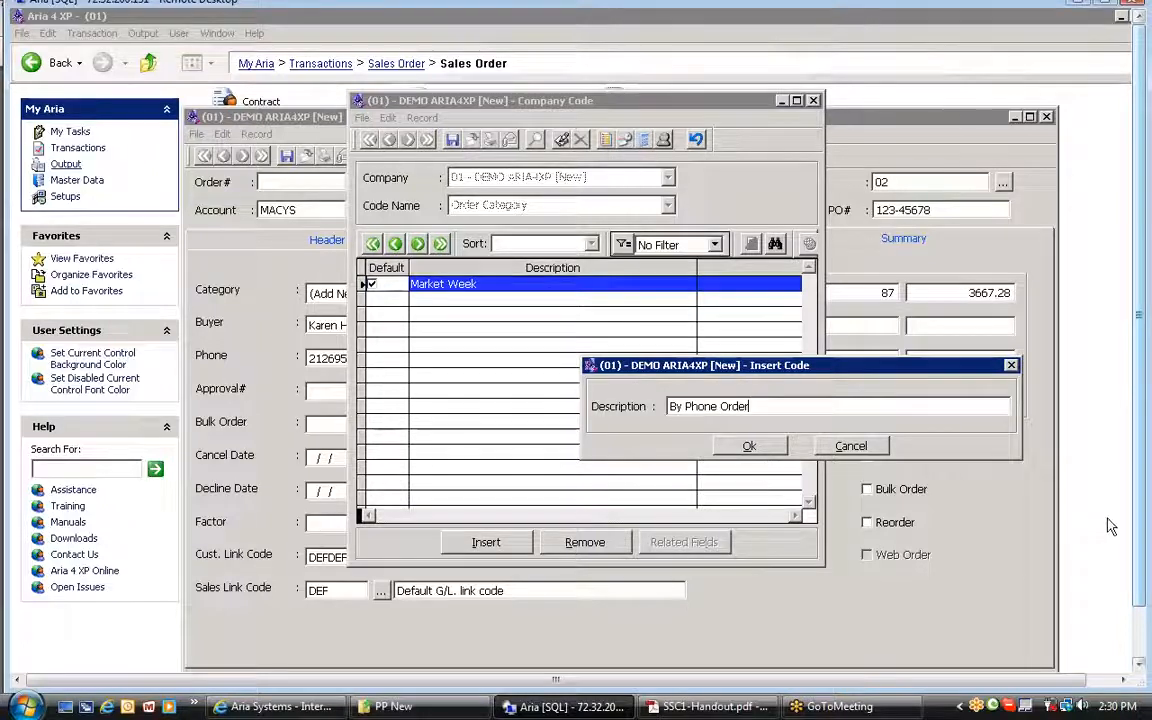
{"action": "left_click", "coordinate": [757, 448]}
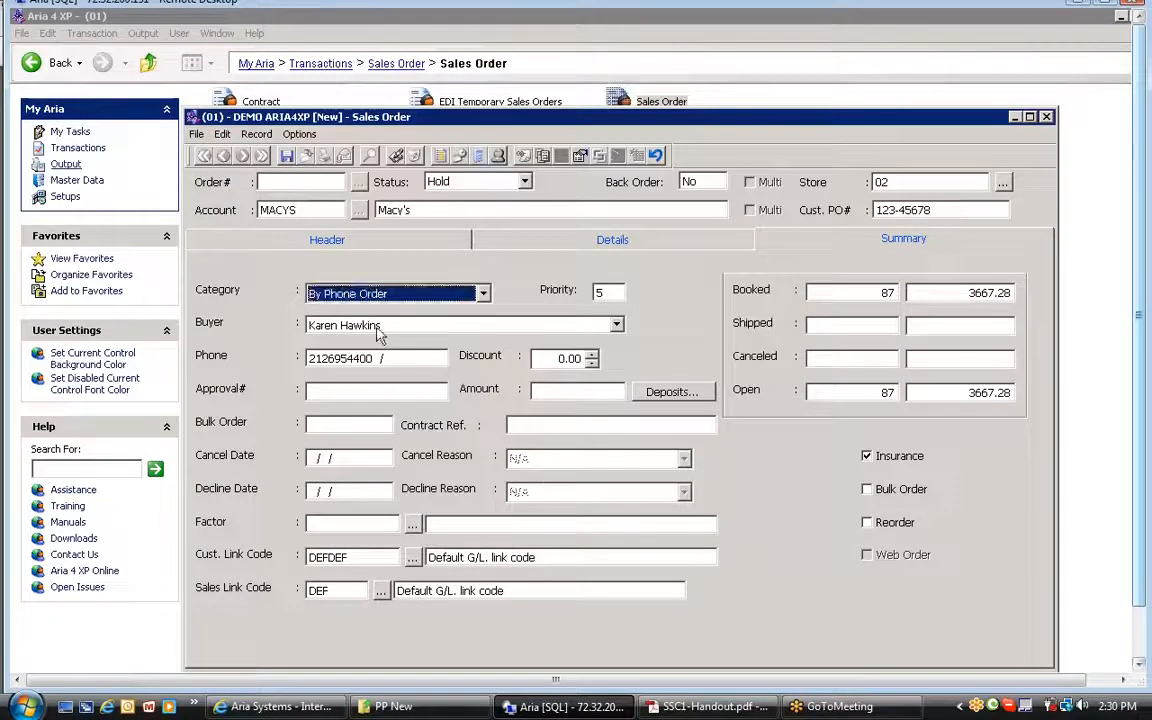
Step: Set the order's category back to Market Week
{"action": "left_click", "coordinate": [378, 294]}
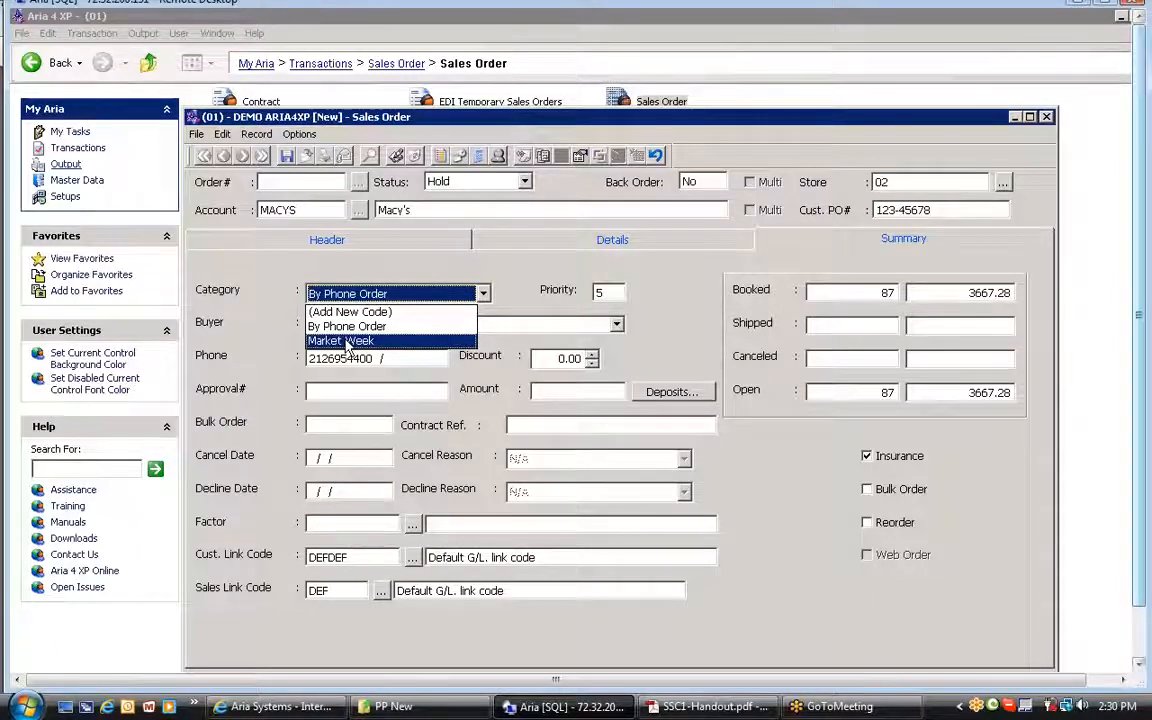
{"action": "left_click", "coordinate": [347, 341]}
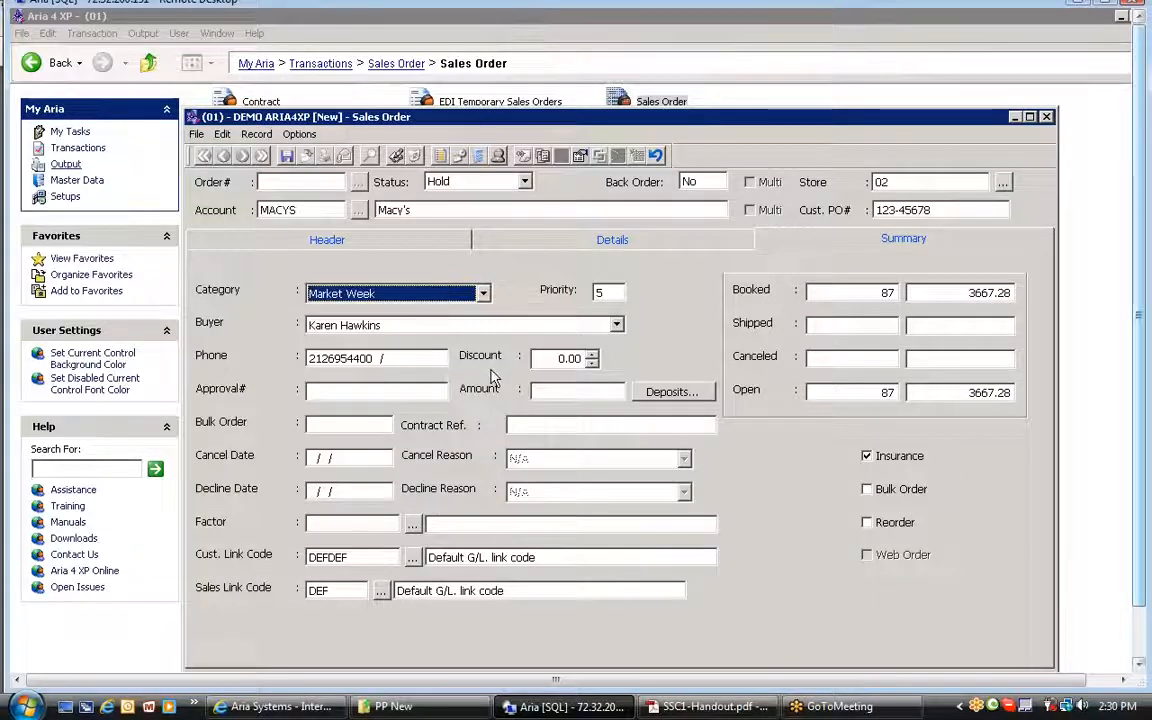
{"action": "left_click", "coordinate": [396, 295]}
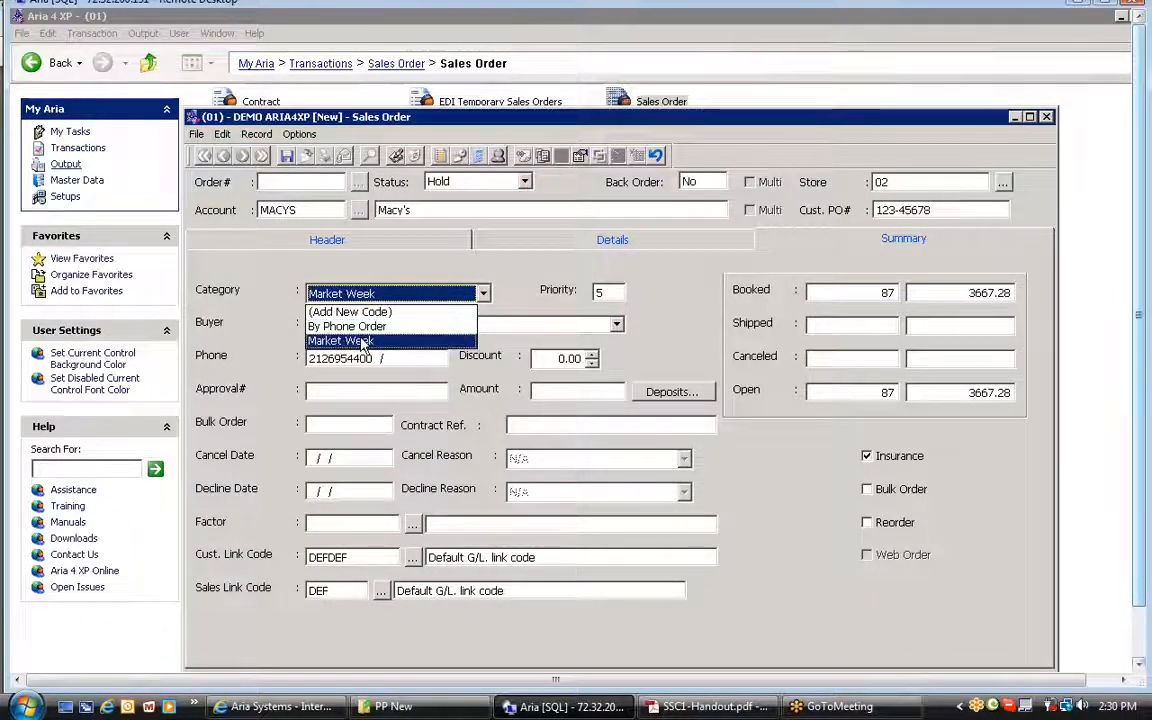
{"action": "left_click", "coordinate": [363, 341]}
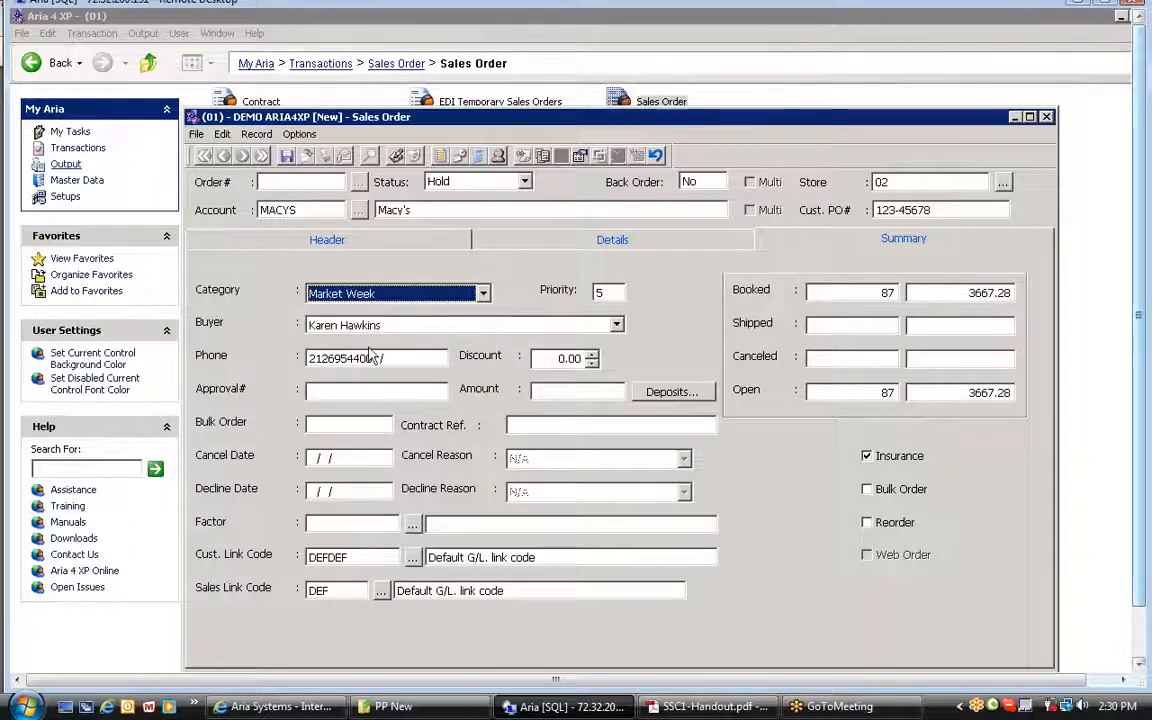
Step: Keep the buyer and phone details in the order summary and set the order discount to 2.00
{"action": "left_click", "coordinate": [379, 326]}
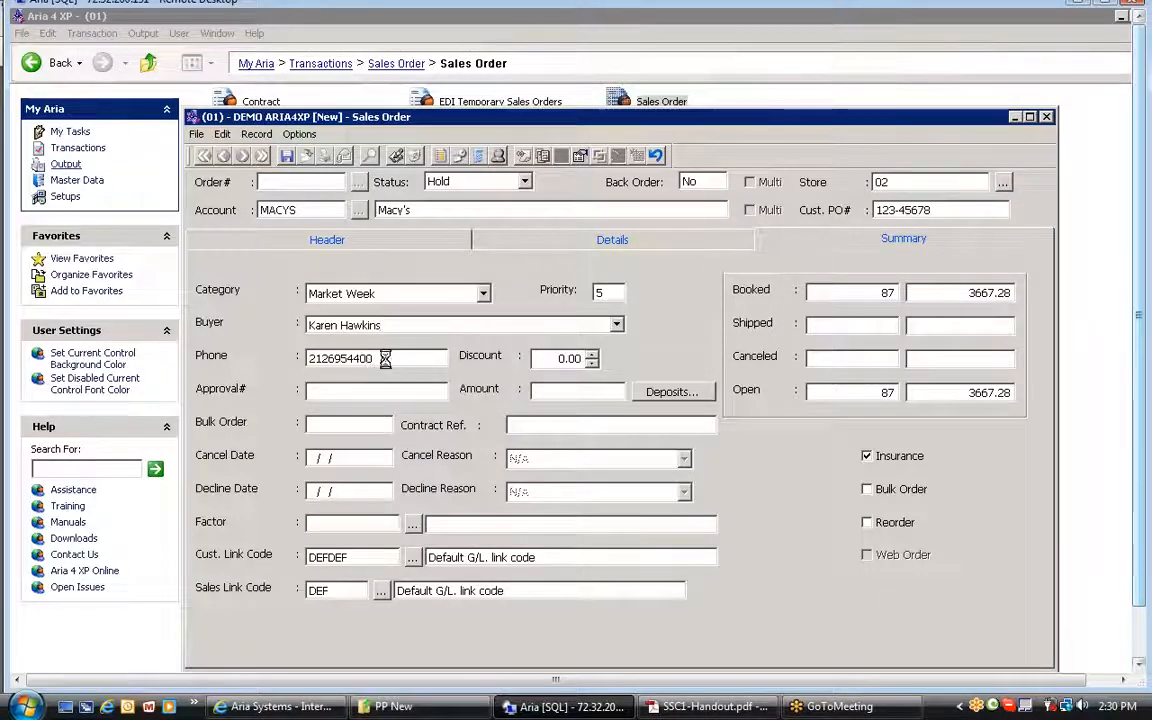
{"action": "key", "text": "Tab"}
{"action": "left_click", "coordinate": [562, 405]}
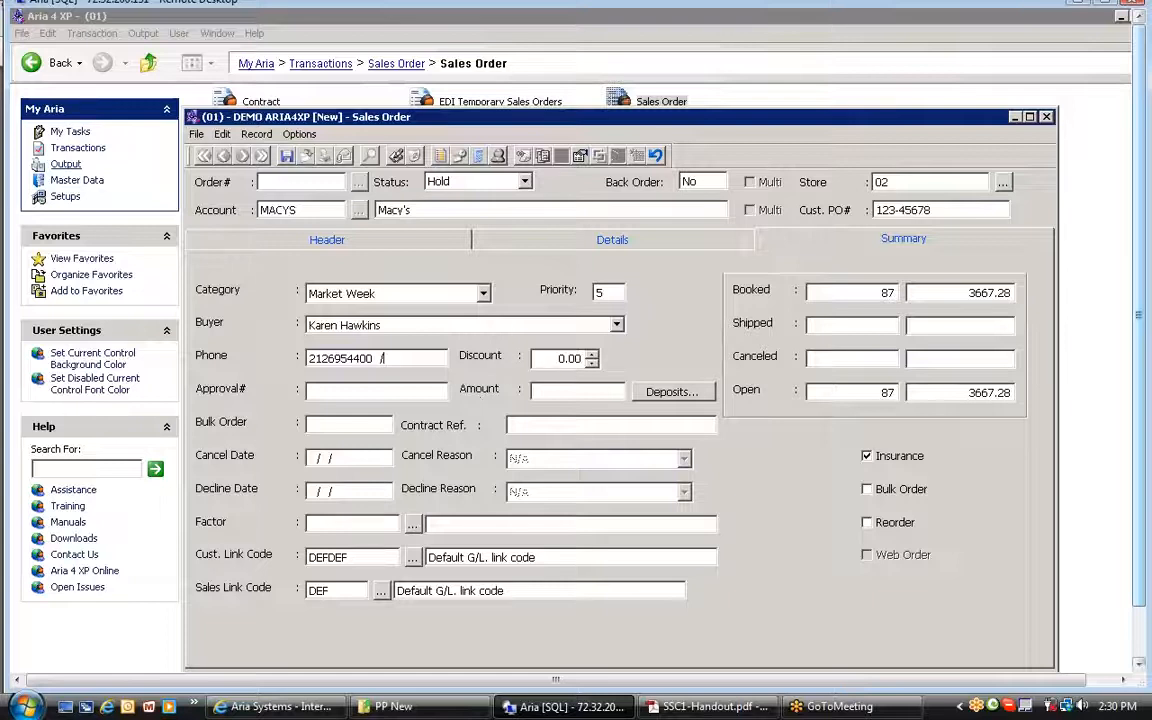
{"action": "left_click", "coordinate": [547, 358]}
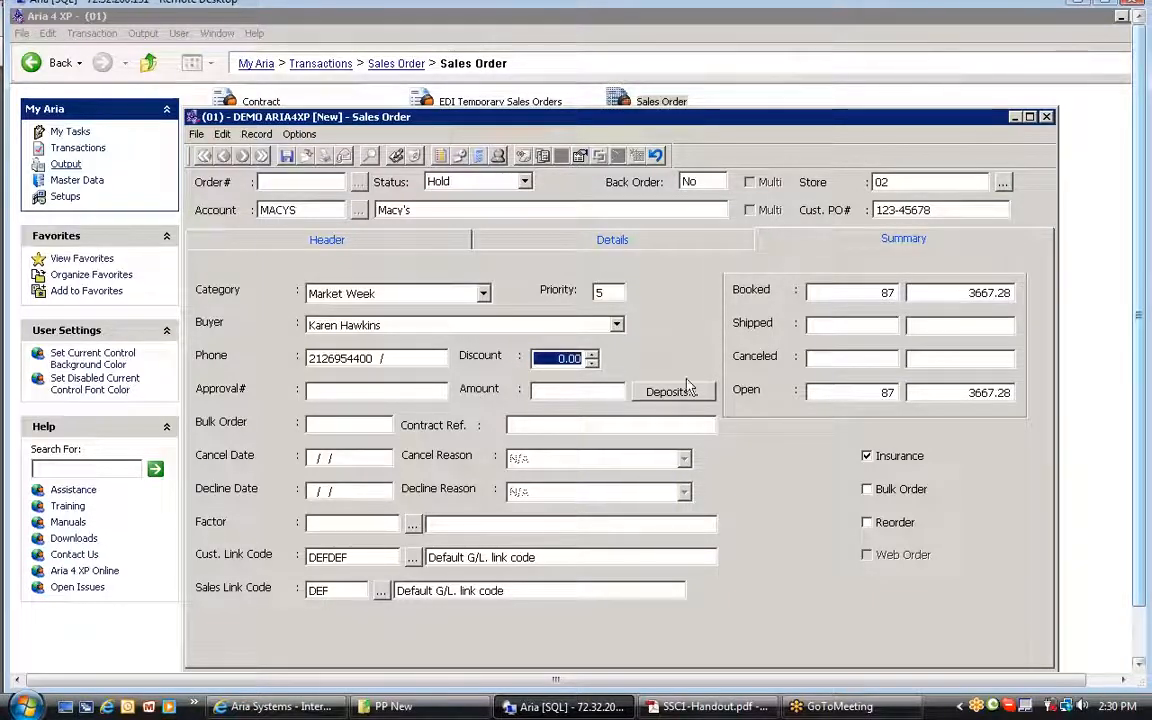
{"action": "type", "text": "2."}
{"action": "key", "text": "Tab"}
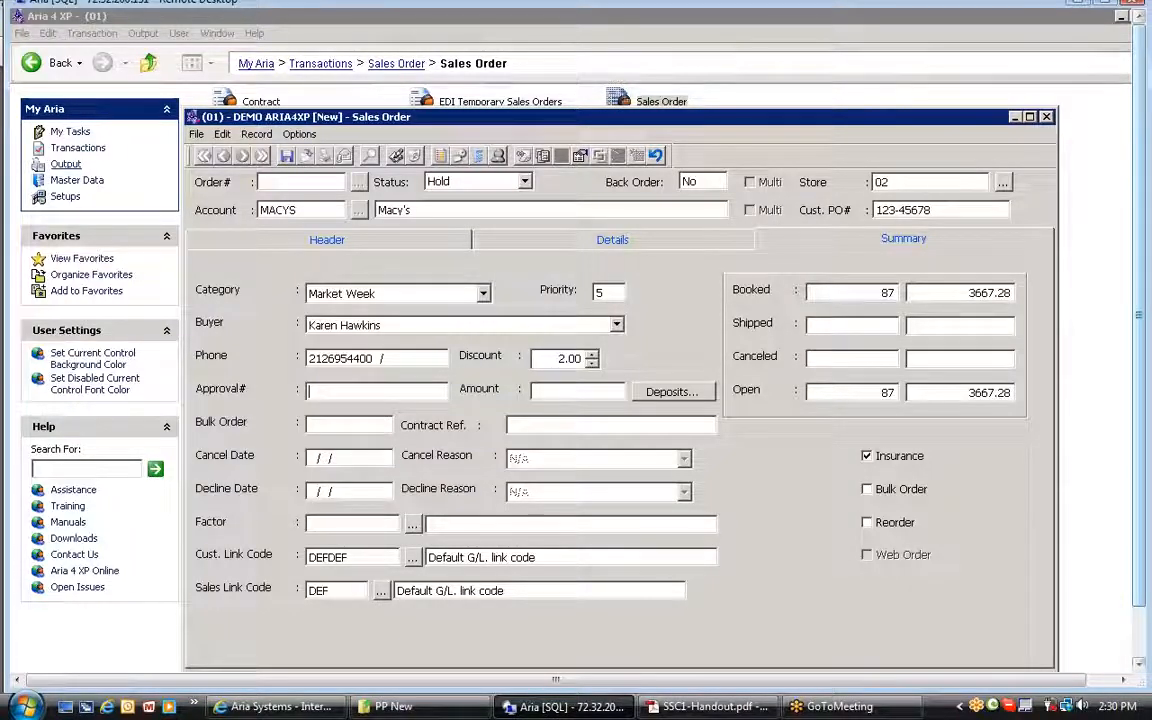
{"action": "key", "text": "shift+Tab"}
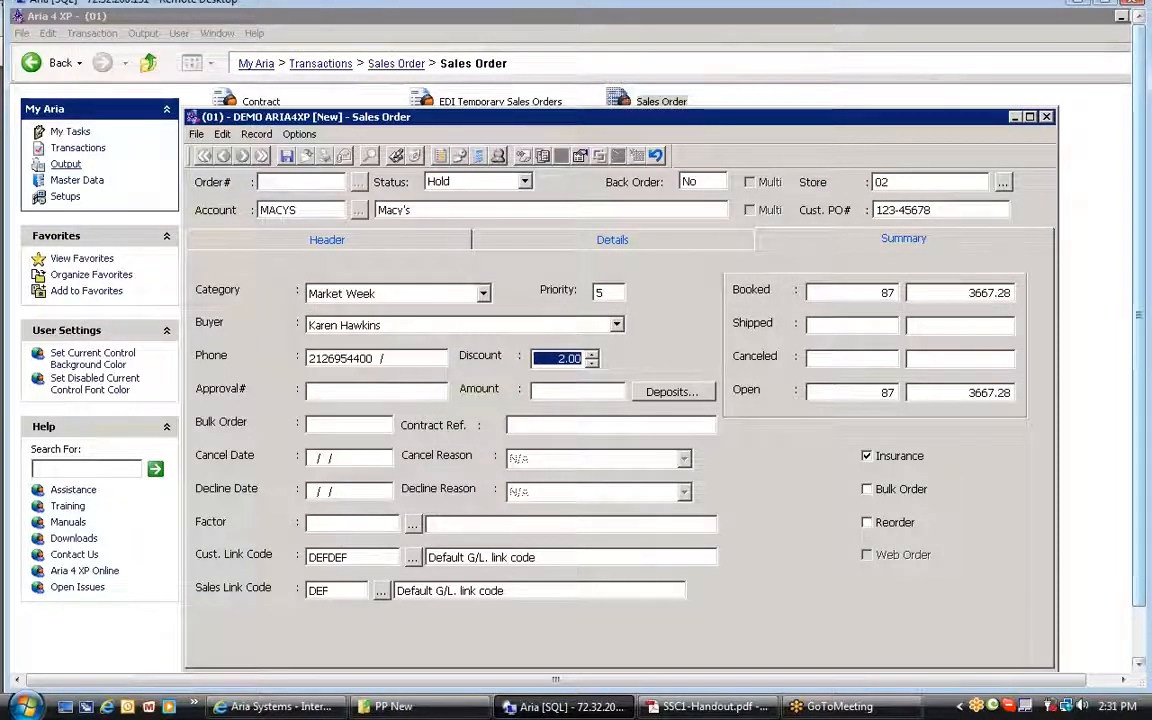
Step: Enter AP1235 as the order's approval number, leaving the approved amount blank
{"action": "left_click", "coordinate": [346, 391]}
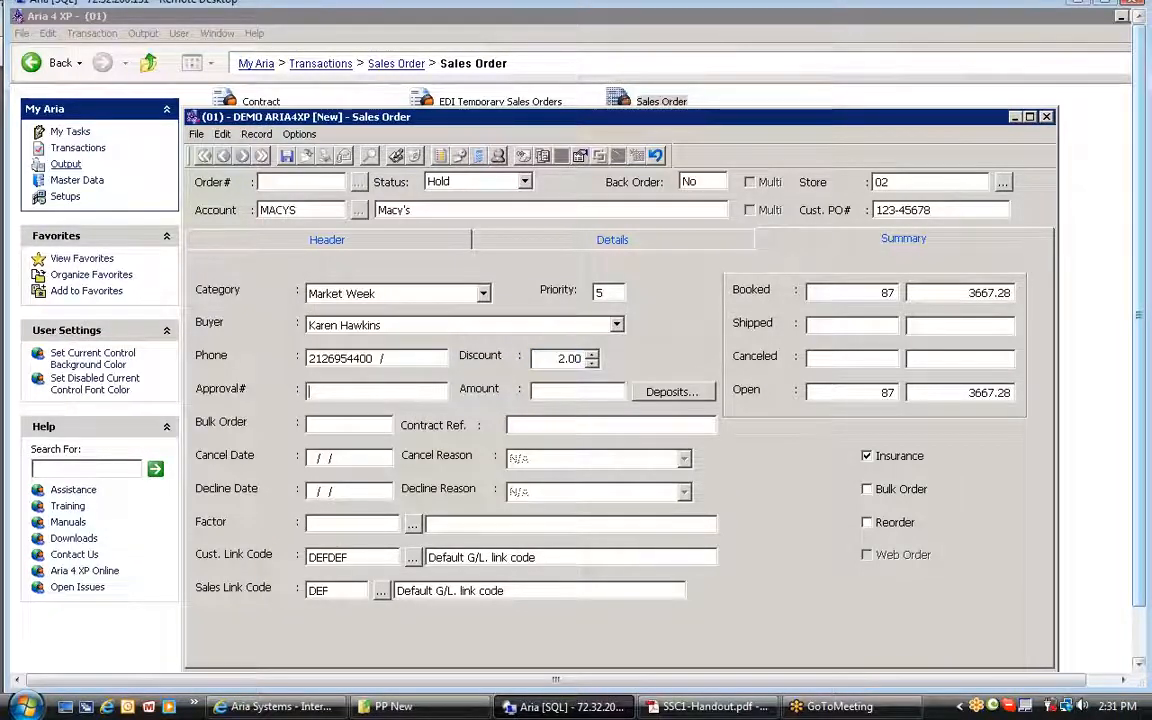
{"action": "left_click", "coordinate": [550, 397]}
{"action": "left_click", "coordinate": [306, 393]}
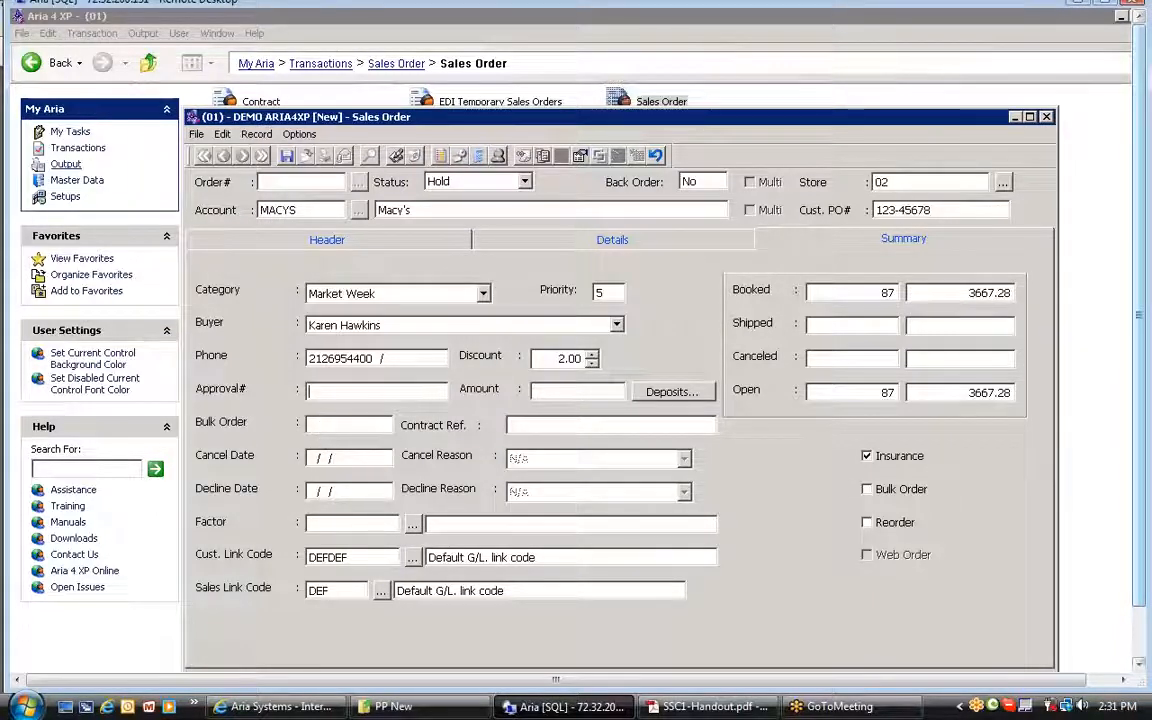
{"action": "type", "text": "235"}
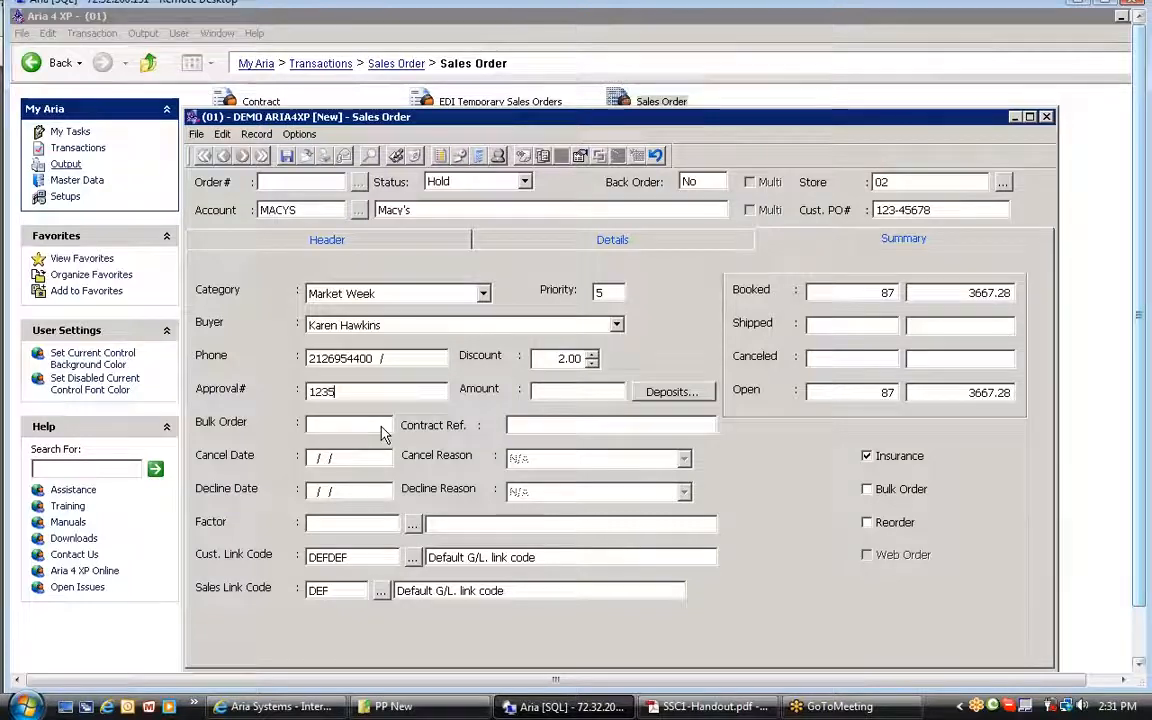
{"action": "key", "text": "Home"}
{"action": "type", "text": "AP"}
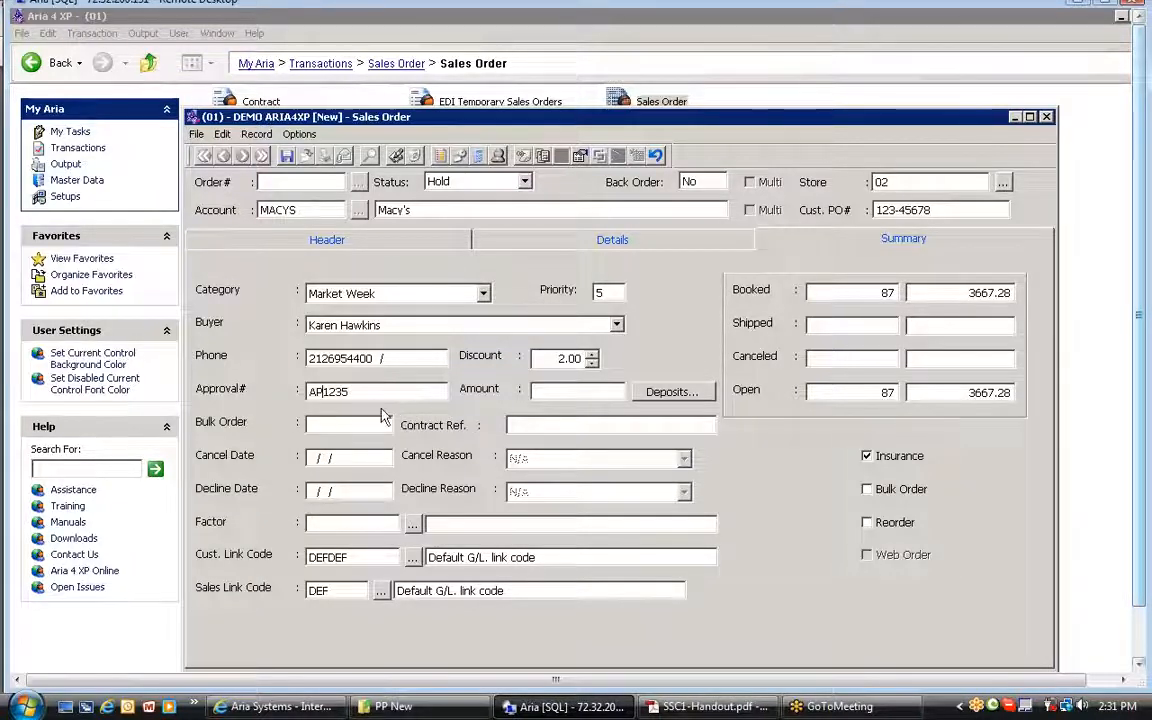
{"action": "left_click_drag", "start_coordinate": [364, 392], "coordinate": [303, 400]}
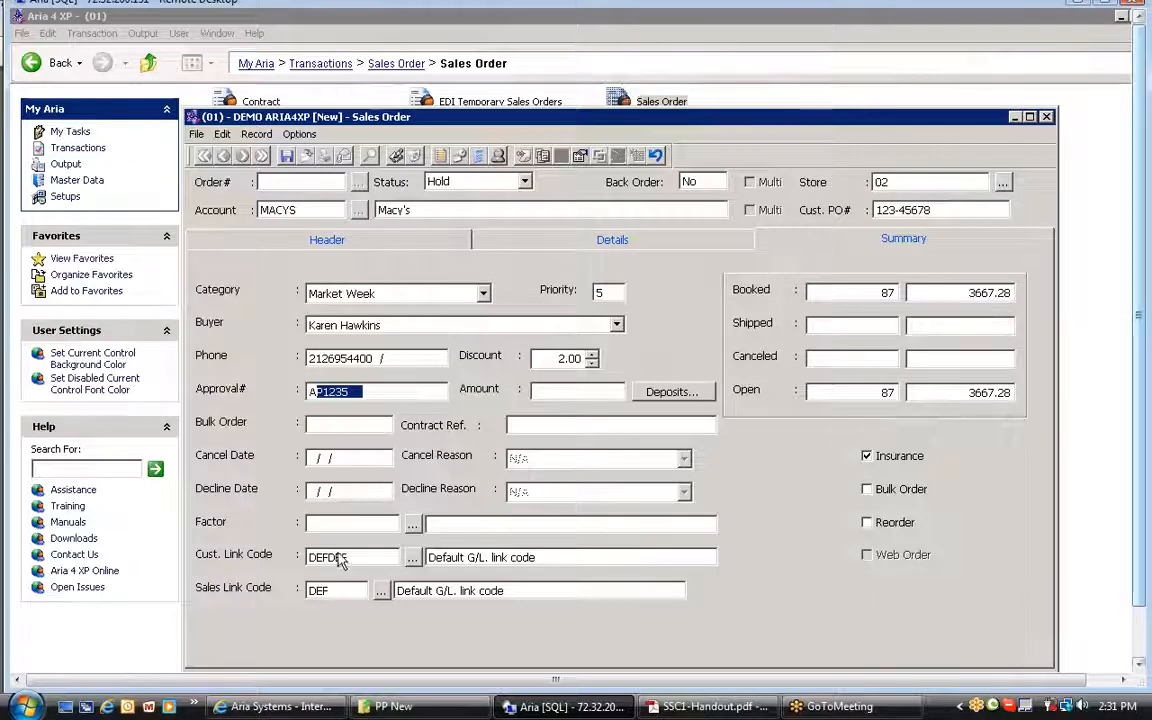
{"action": "left_click", "coordinate": [326, 461]}
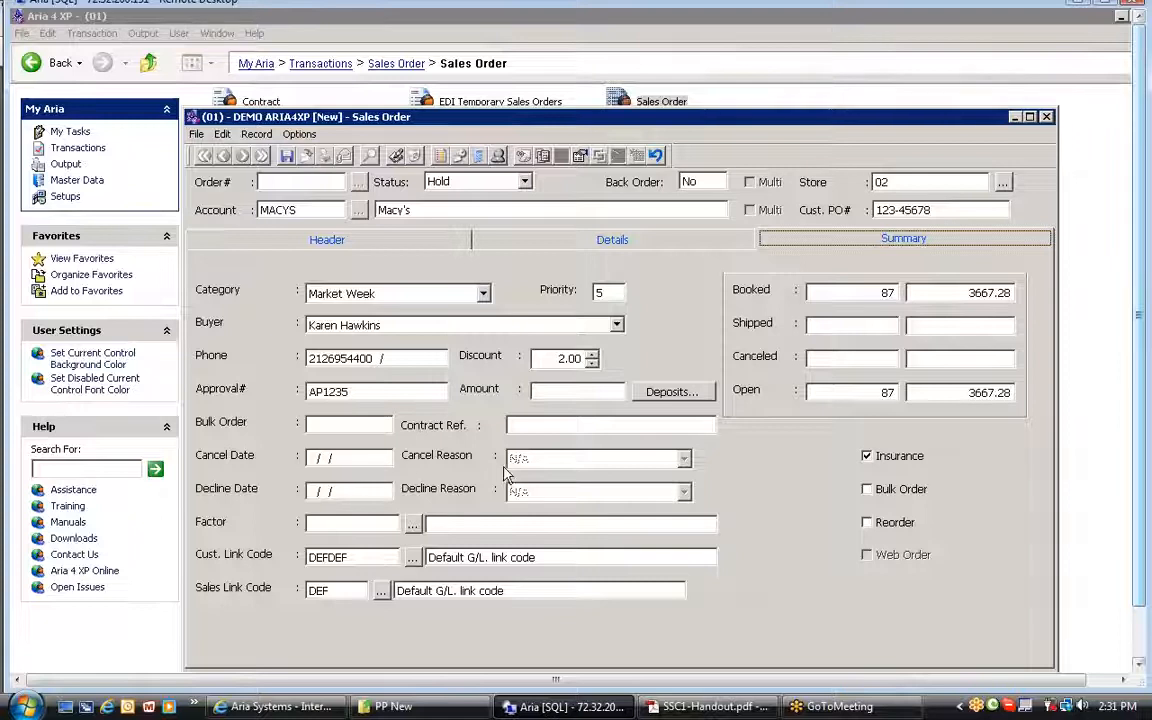
Step: Look up the available factors and assign RO, Rosenthal & Rosenthal, to the order
{"action": "left_click", "coordinate": [309, 522]}
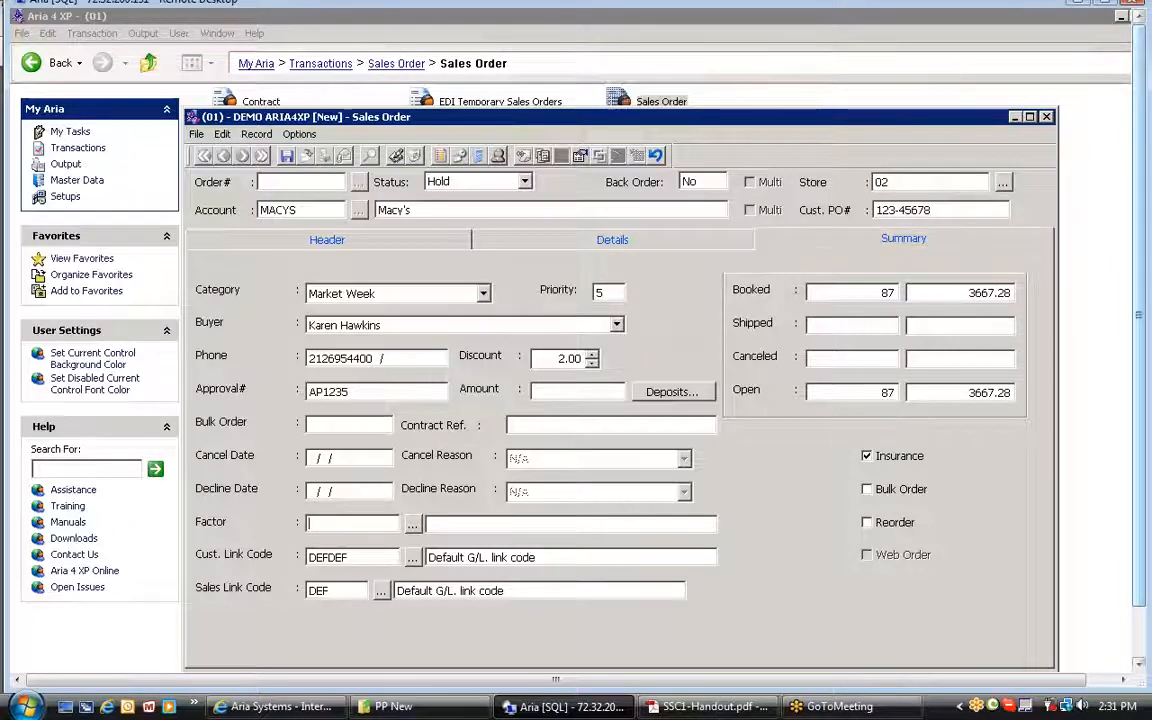
{"action": "left_click", "coordinate": [413, 526]}
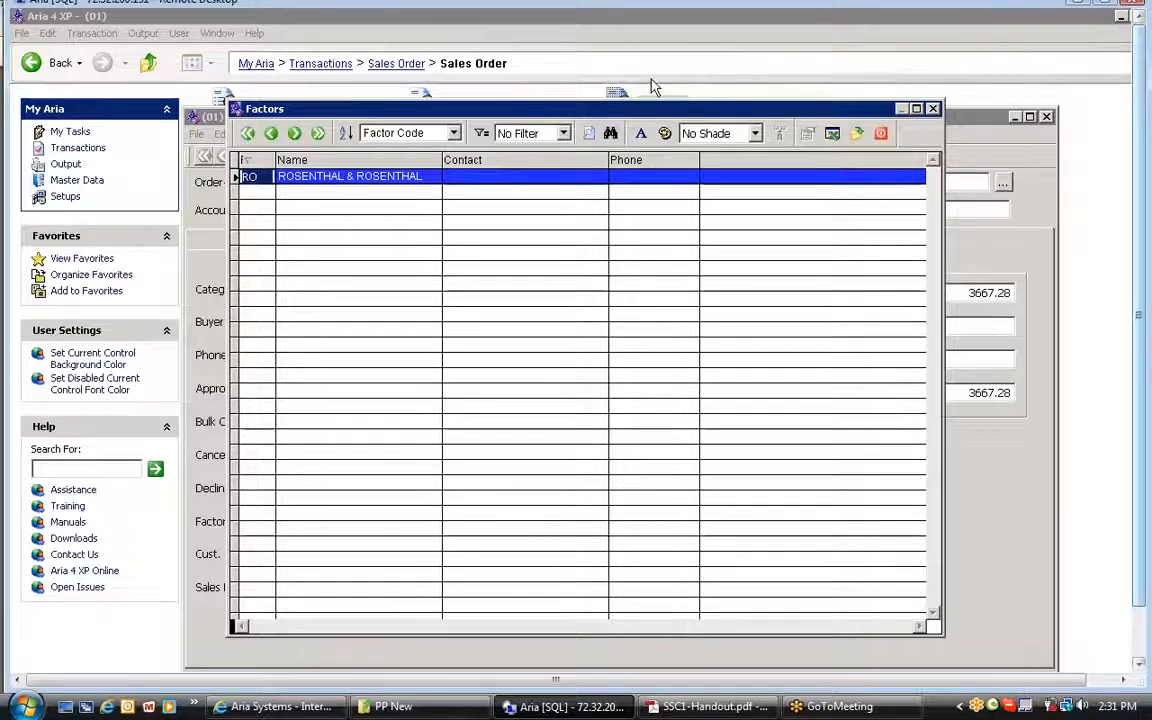
{"action": "left_click", "coordinate": [857, 137]}
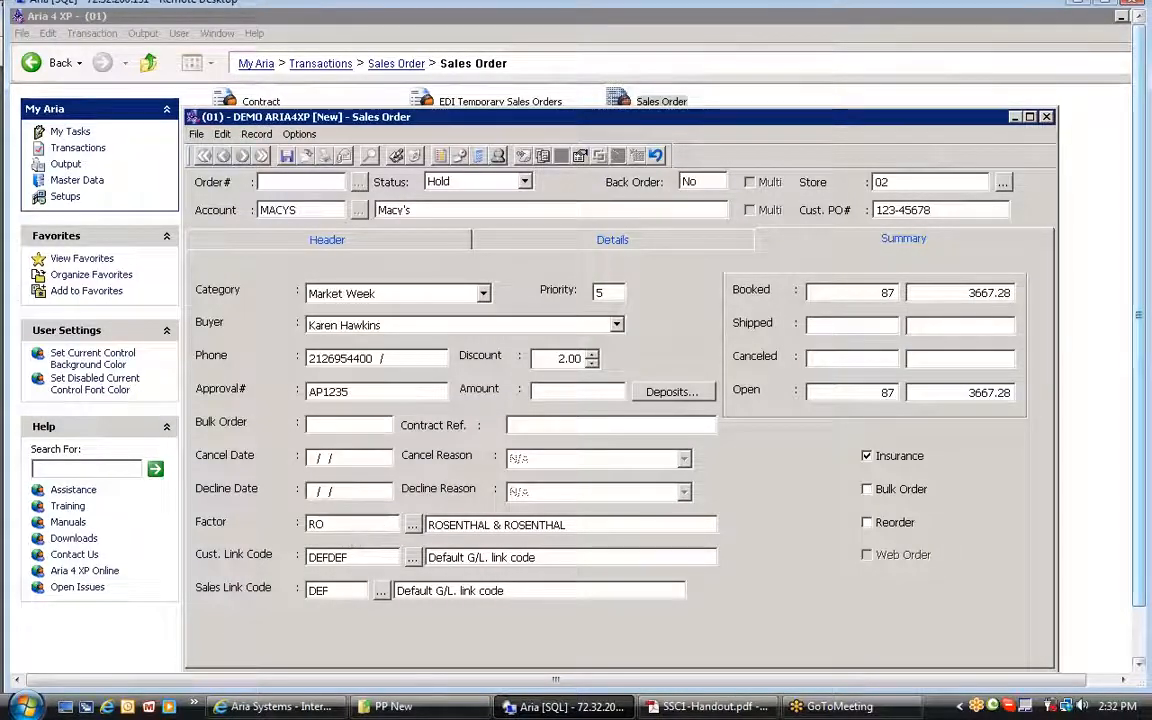
Step: Clear the factor code from the order summary
{"action": "left_click_drag", "start_coordinate": [340, 524], "coordinate": [307, 524]}
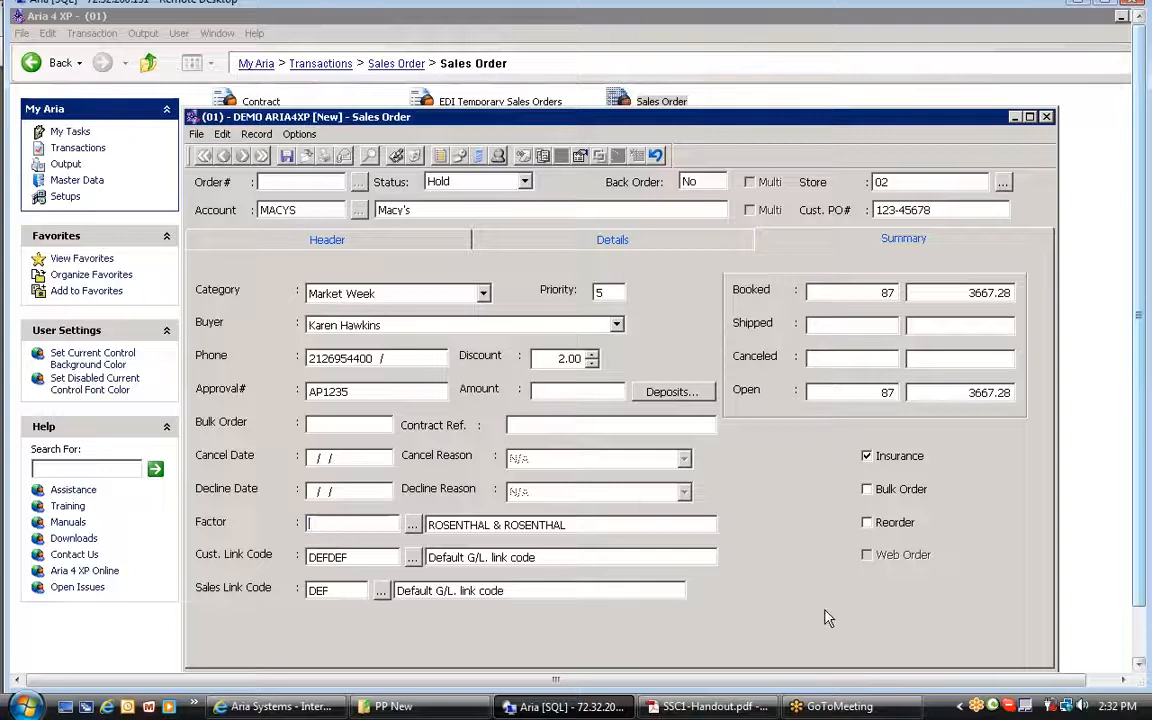
{"action": "key", "text": "Delete"}
{"action": "key", "text": "Tab"}
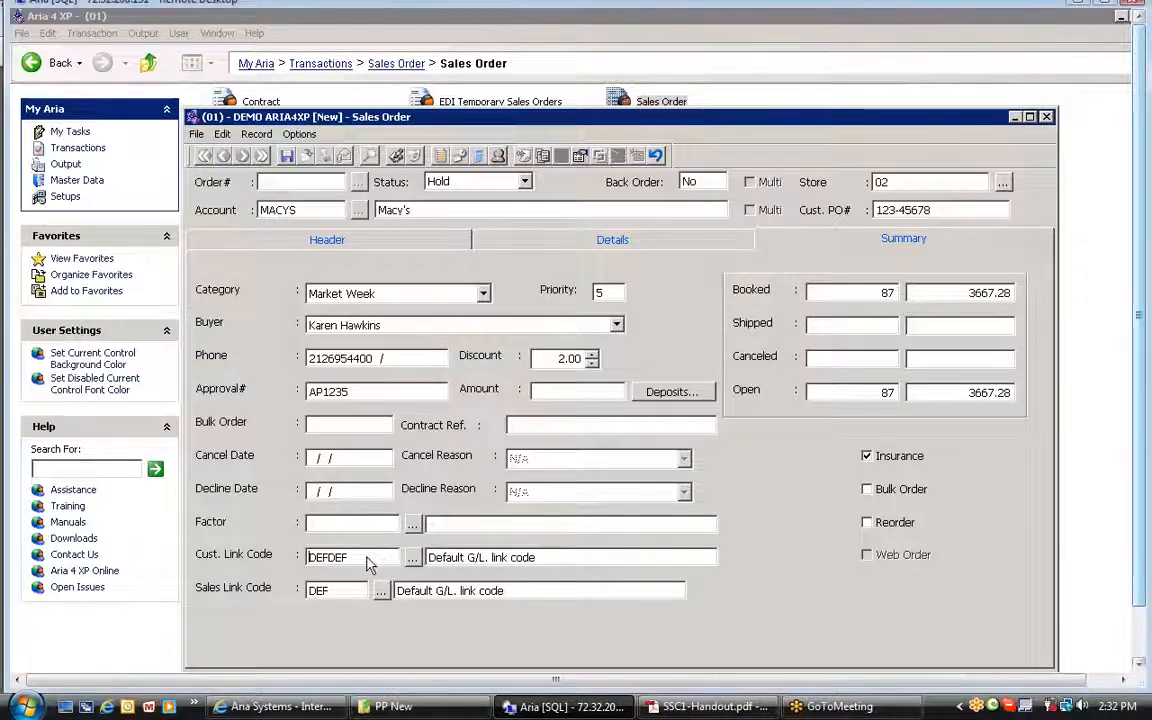
Step: Pass through the customer and sales link codes, then dismiss the program error and file-selection dialogs
{"action": "key", "text": "Tab"}
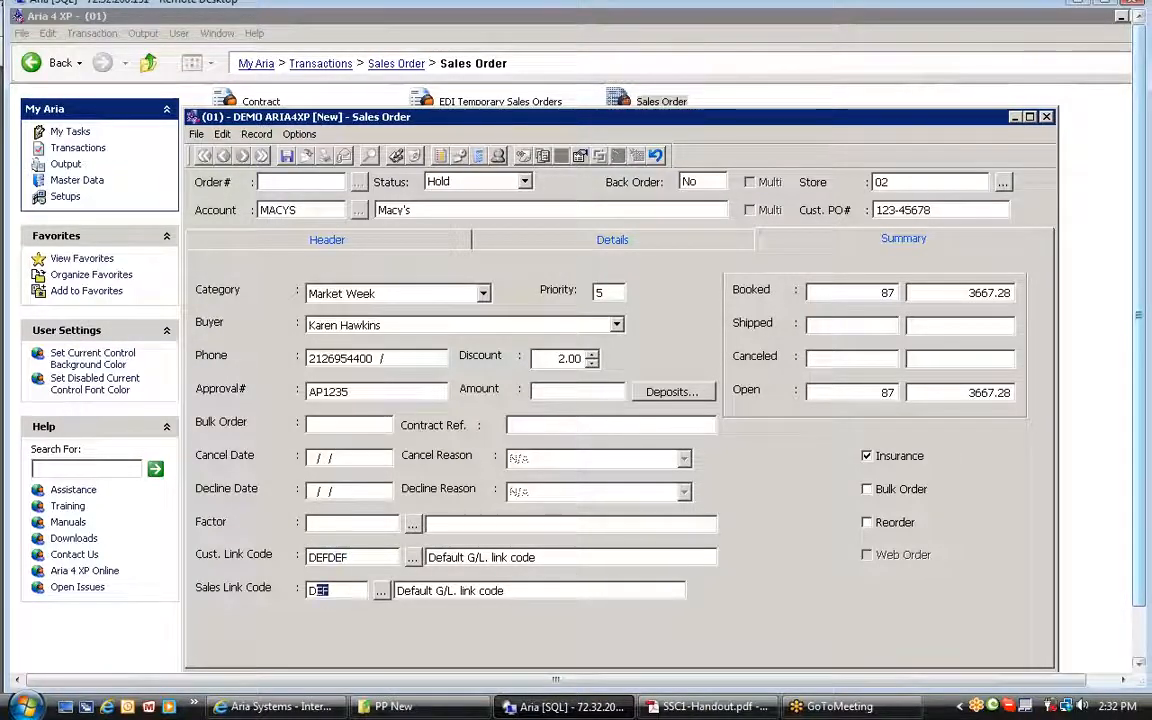
{"action": "key", "text": "Tab"}
{"action": "left_click", "coordinate": [551, 463]}
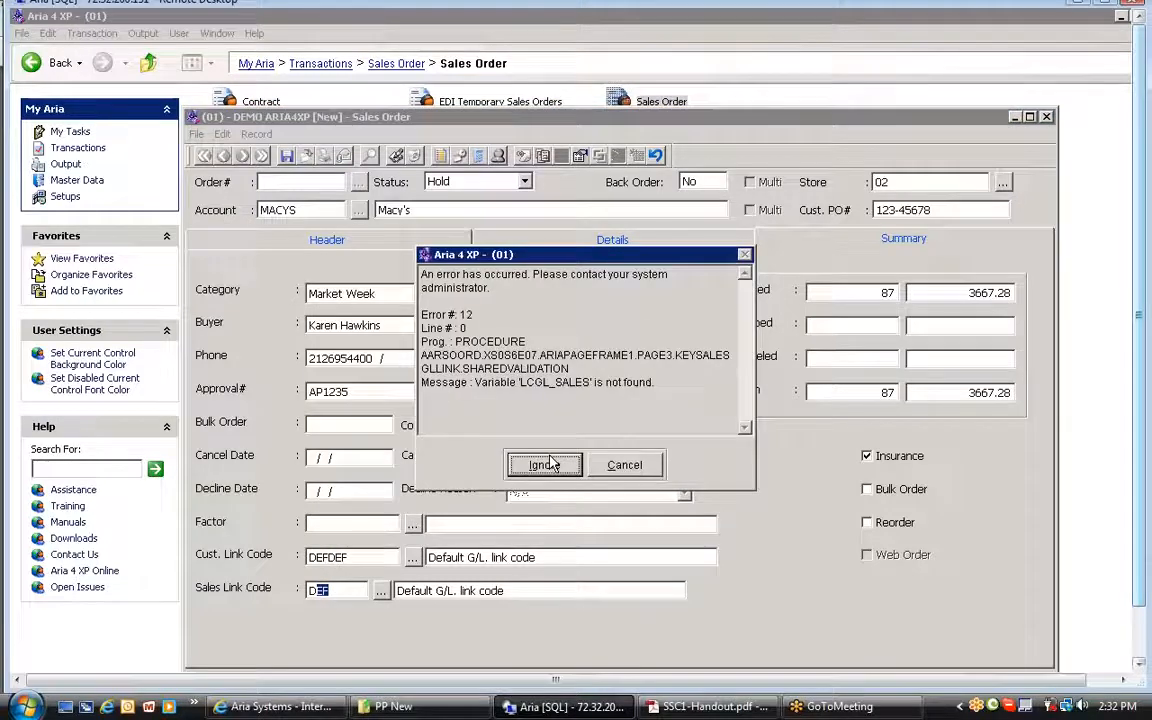
{"action": "left_click", "coordinate": [544, 464]}
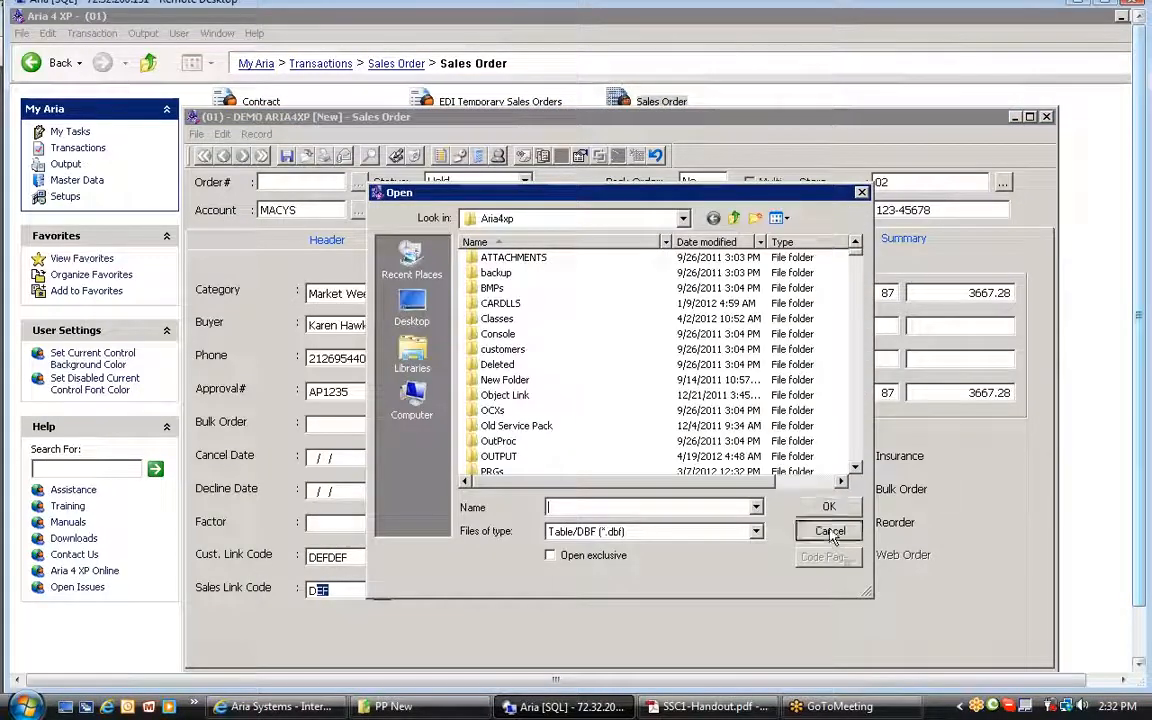
{"action": "left_click", "coordinate": [830, 532]}
{"action": "left_click", "coordinate": [618, 465]}
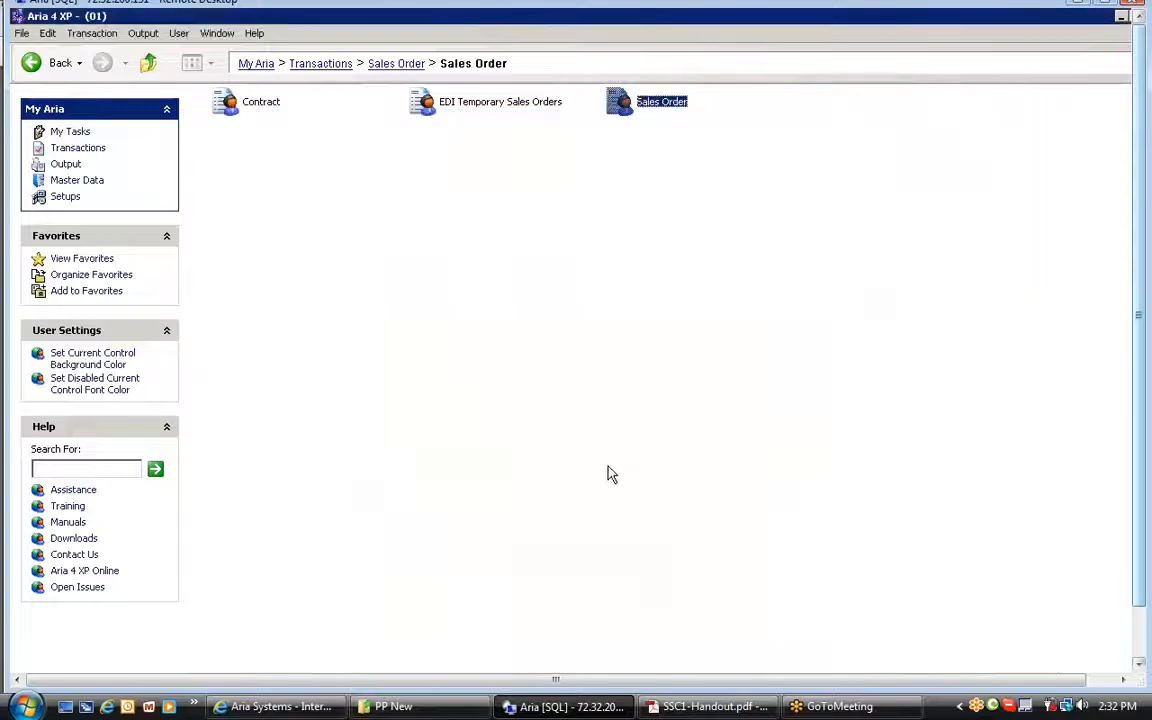
Step: Reopen the Sales Order form and load the existing JC Penney order with Hold status from the orders list
{"action": "left_click_drag", "start_coordinate": [1139, 459], "coordinate": [1128, 387]}
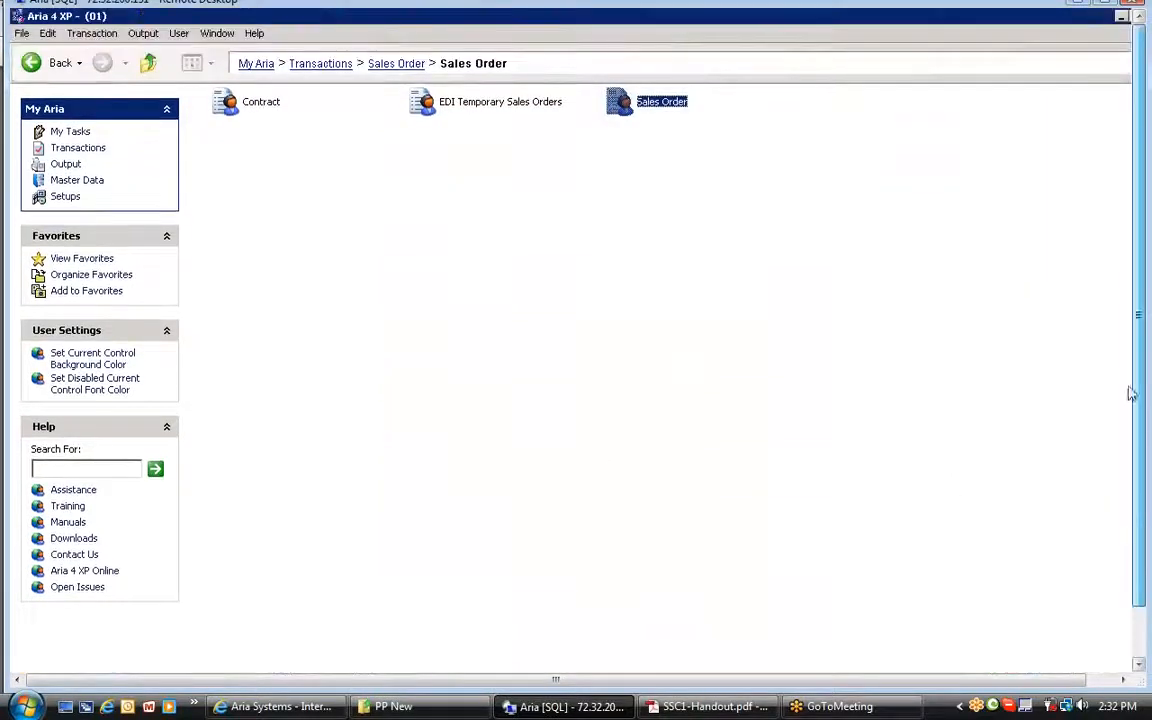
{"action": "double_click", "coordinate": [630, 103]}
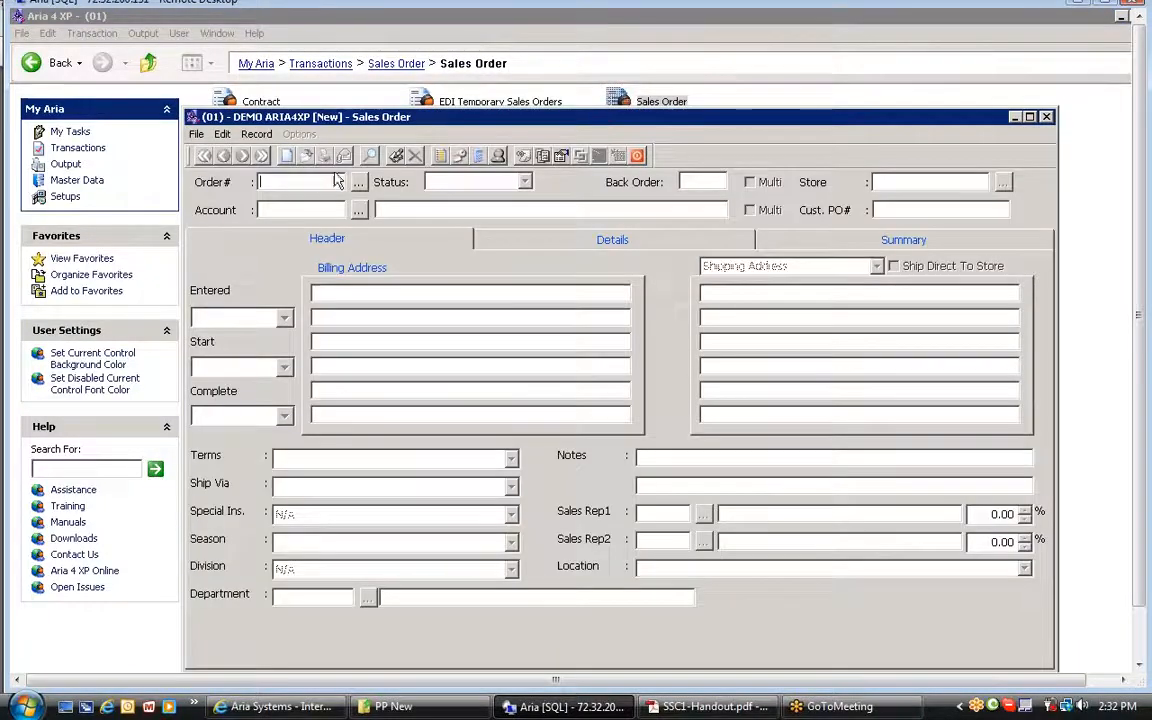
{"action": "left_click", "coordinate": [369, 155]}
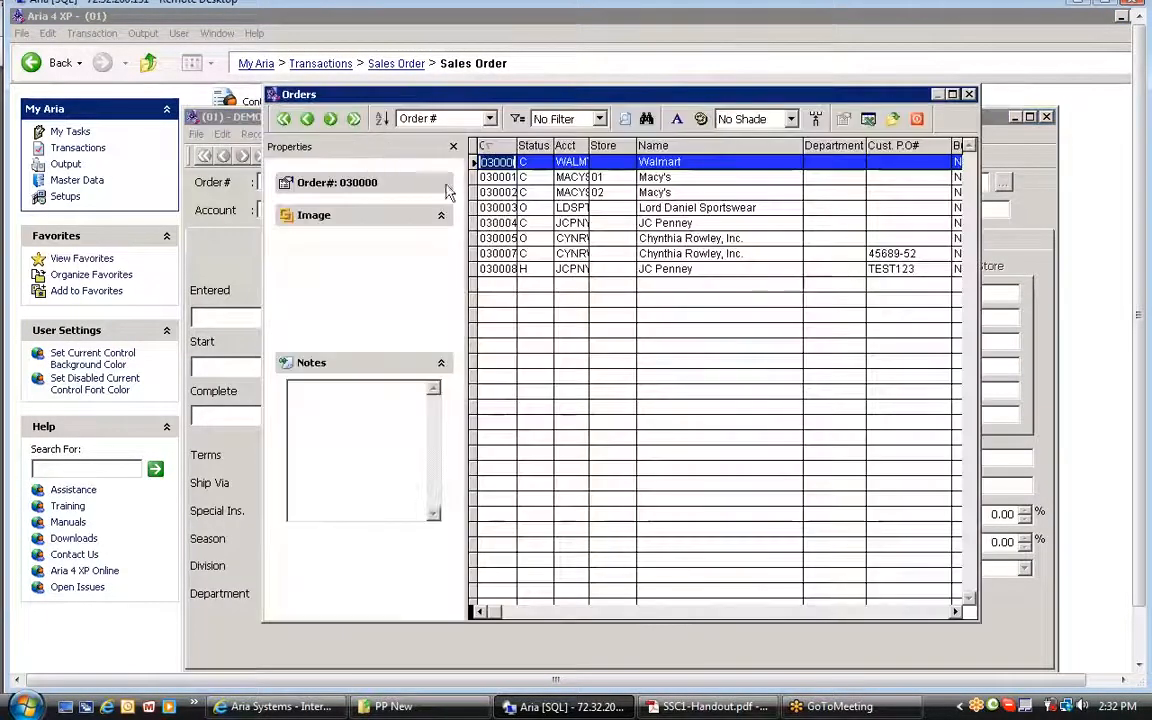
{"action": "left_click", "coordinate": [528, 269]}
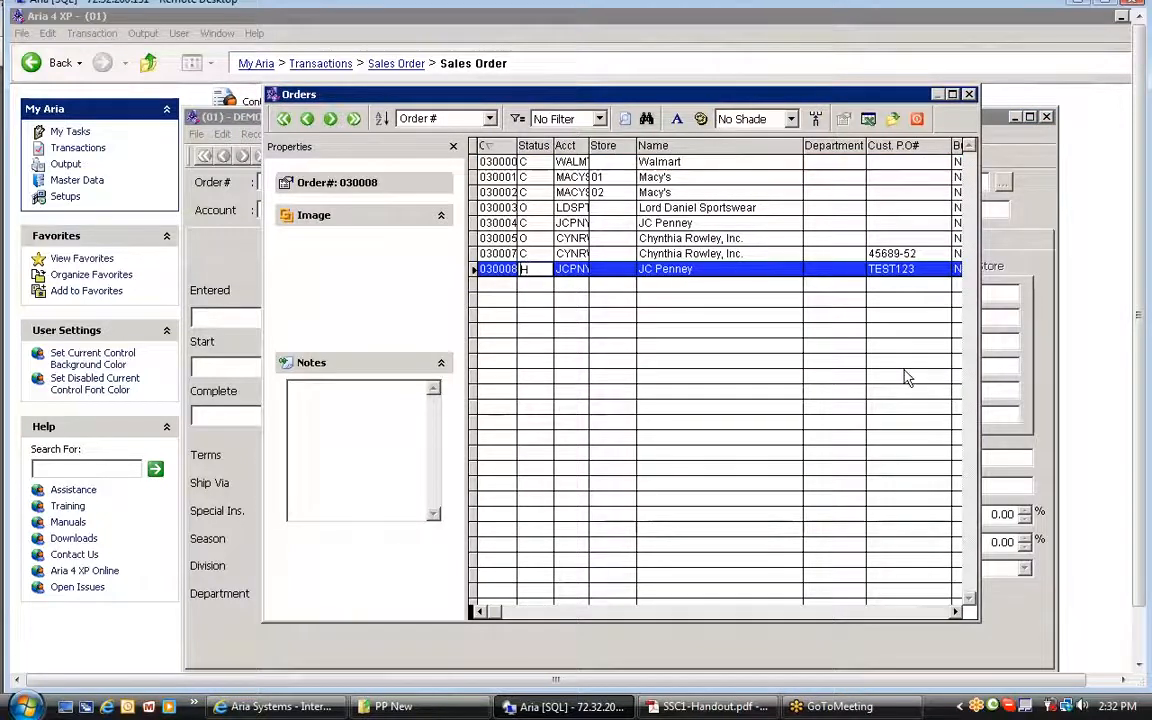
{"action": "key", "text": "Return"}
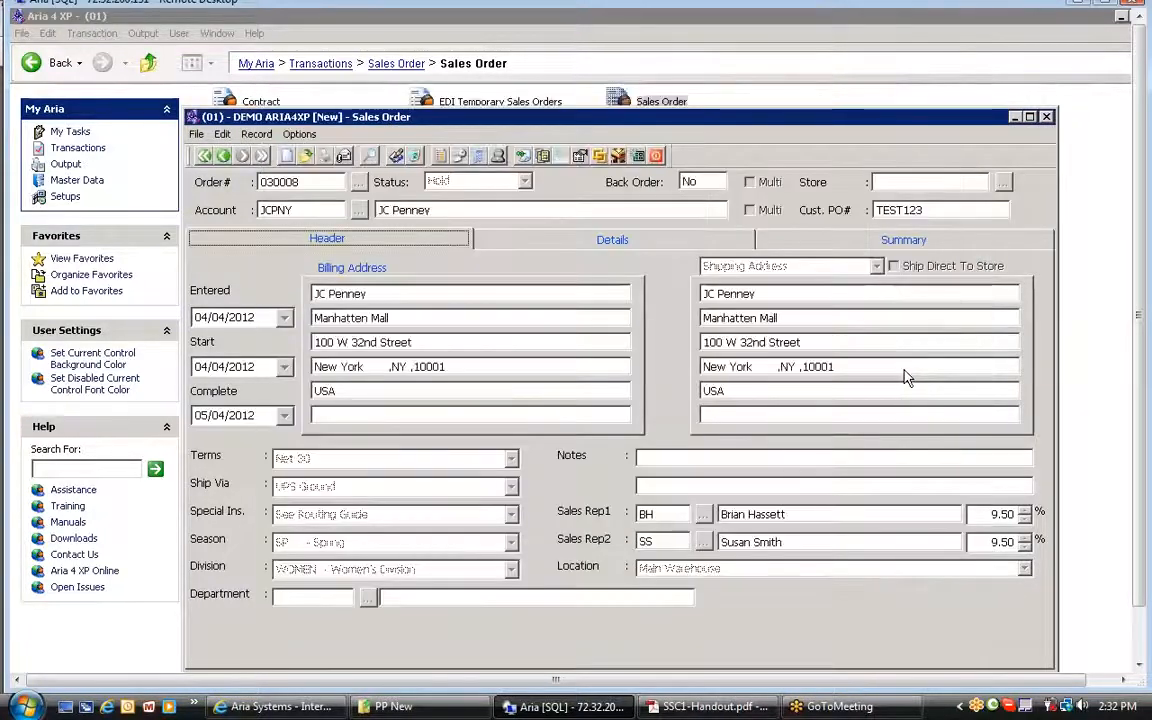
Step: Reload the JC Penney order with Hold status from the orders list and show its summary information
{"action": "left_click_drag", "start_coordinate": [447, 117], "coordinate": [408, 101]}
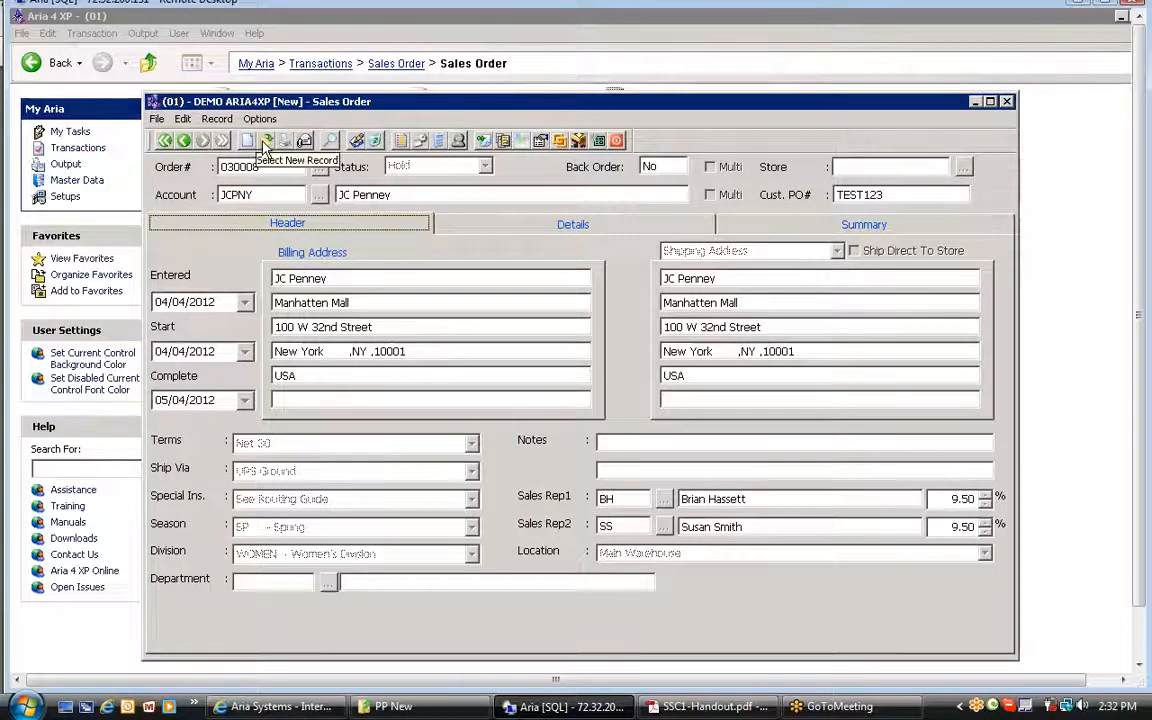
{"action": "left_click", "coordinate": [318, 169]}
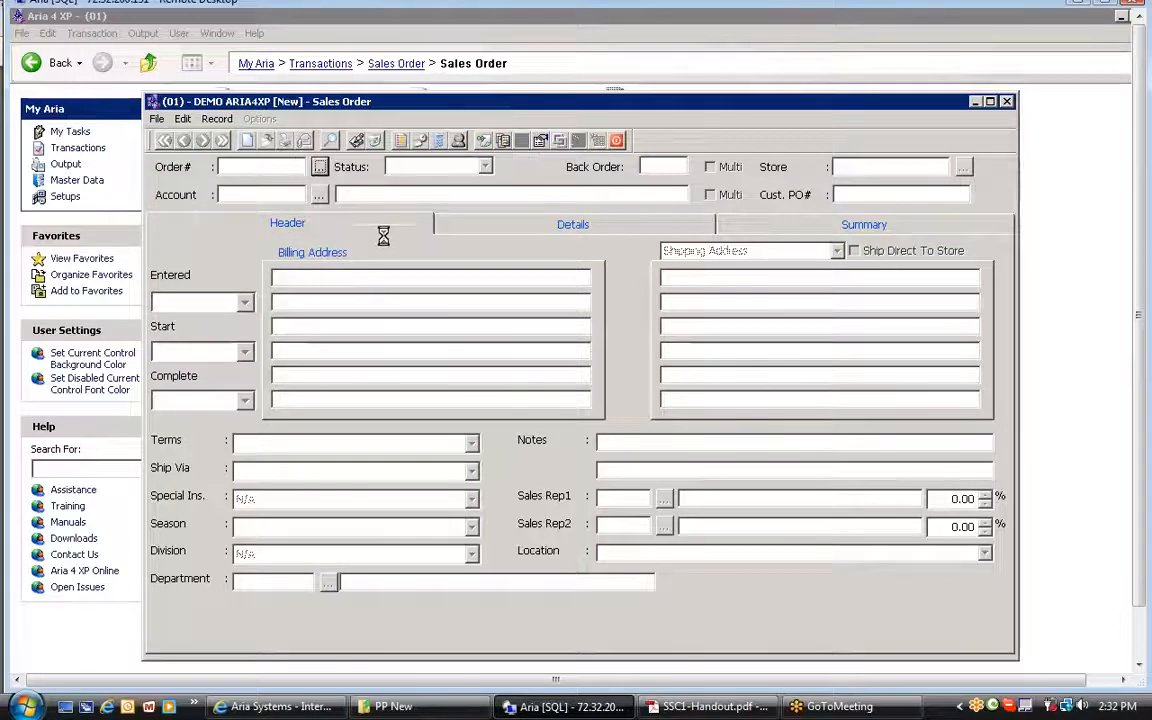
{"action": "key", "text": "Page_Down"}
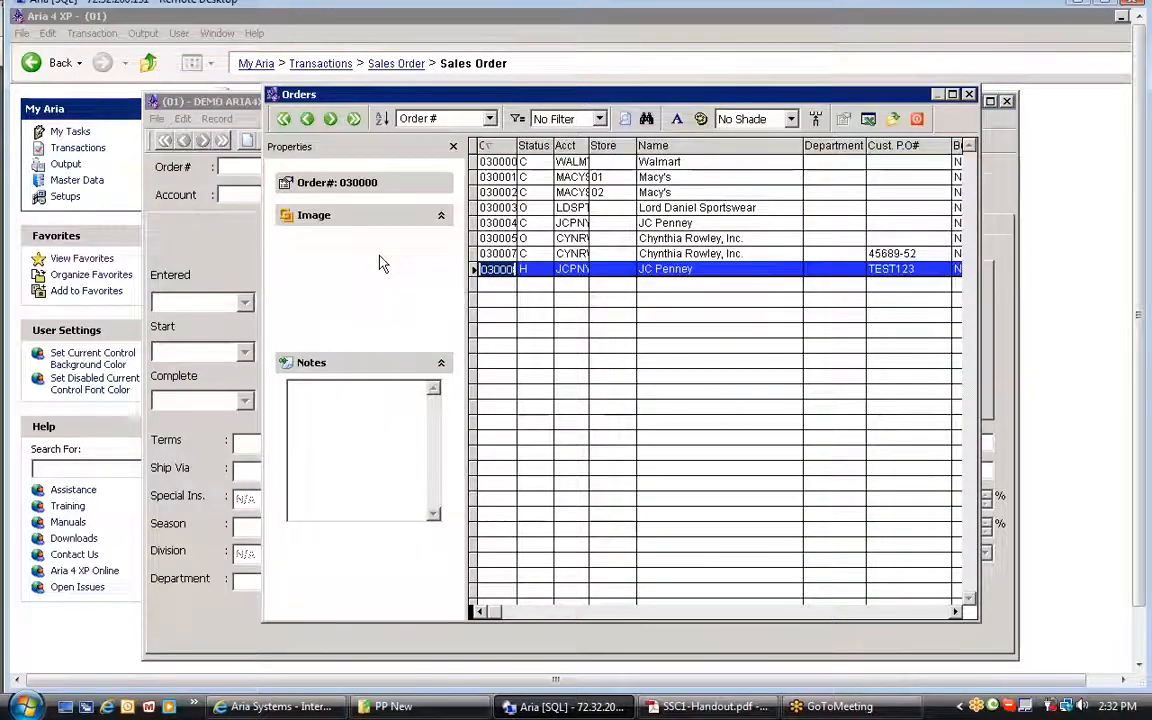
{"action": "key", "text": "Return"}
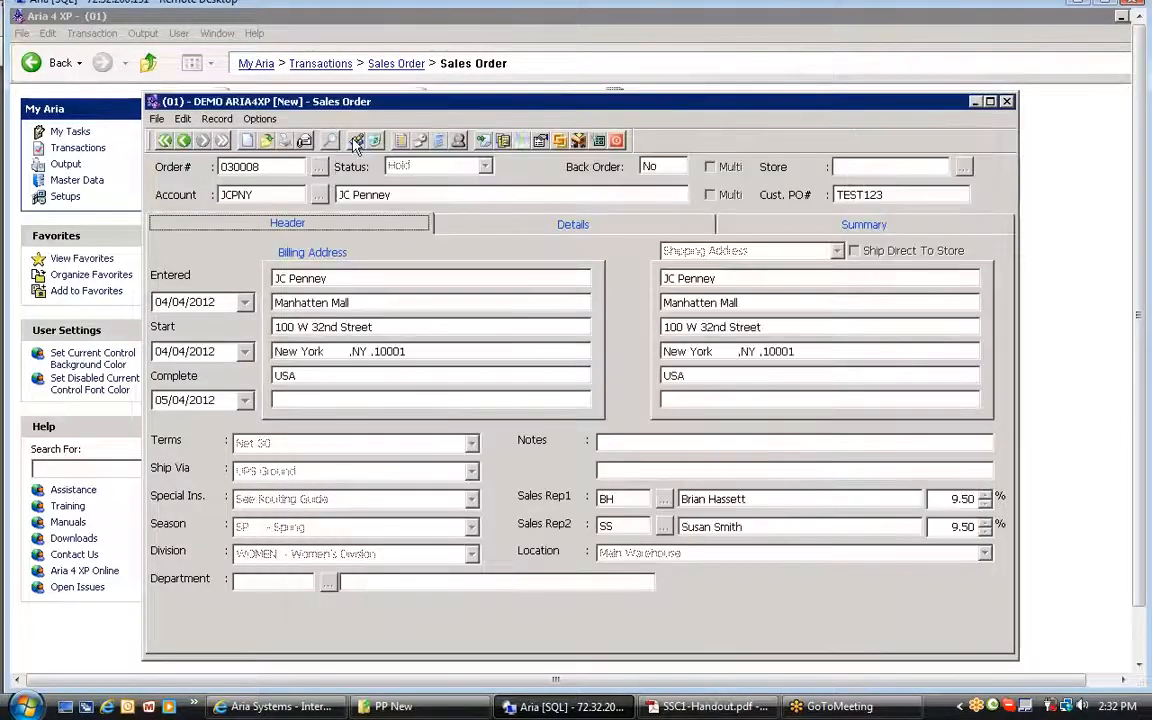
{"action": "left_click", "coordinate": [545, 224]}
{"action": "left_click", "coordinate": [817, 226]}
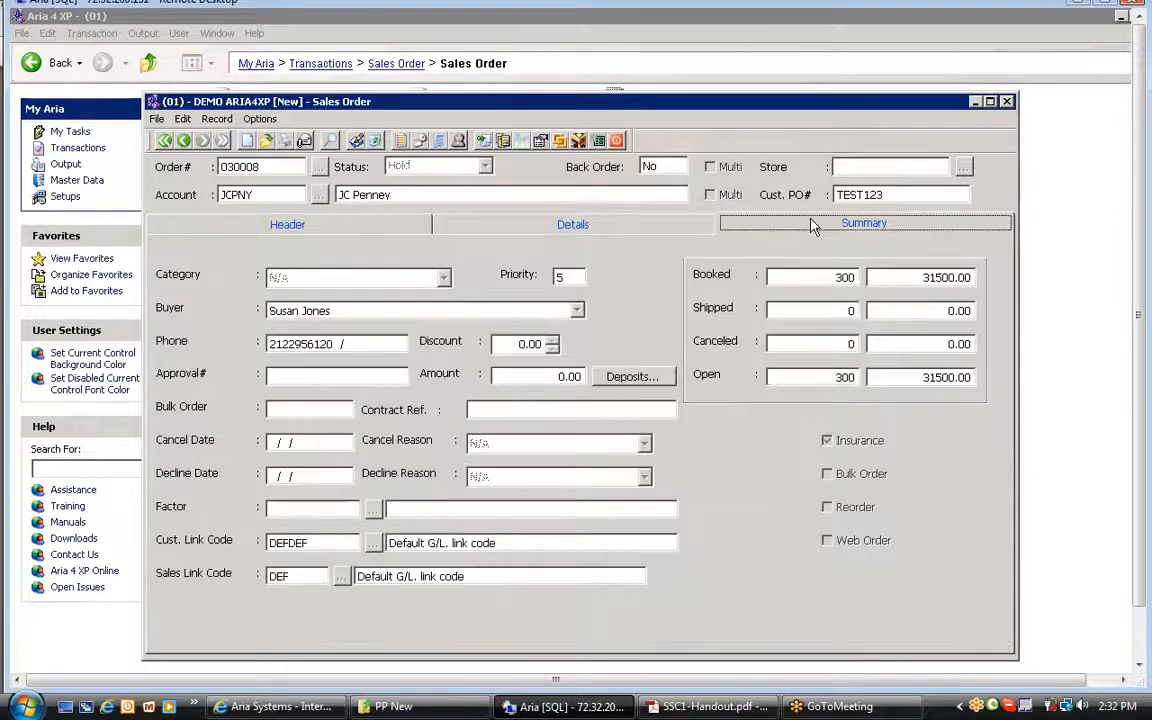
Step: Edit the order and toggle its Insurance, Bulk Order and Reorder options, finishing with only Insurance selected
{"action": "left_click", "coordinate": [357, 142]}
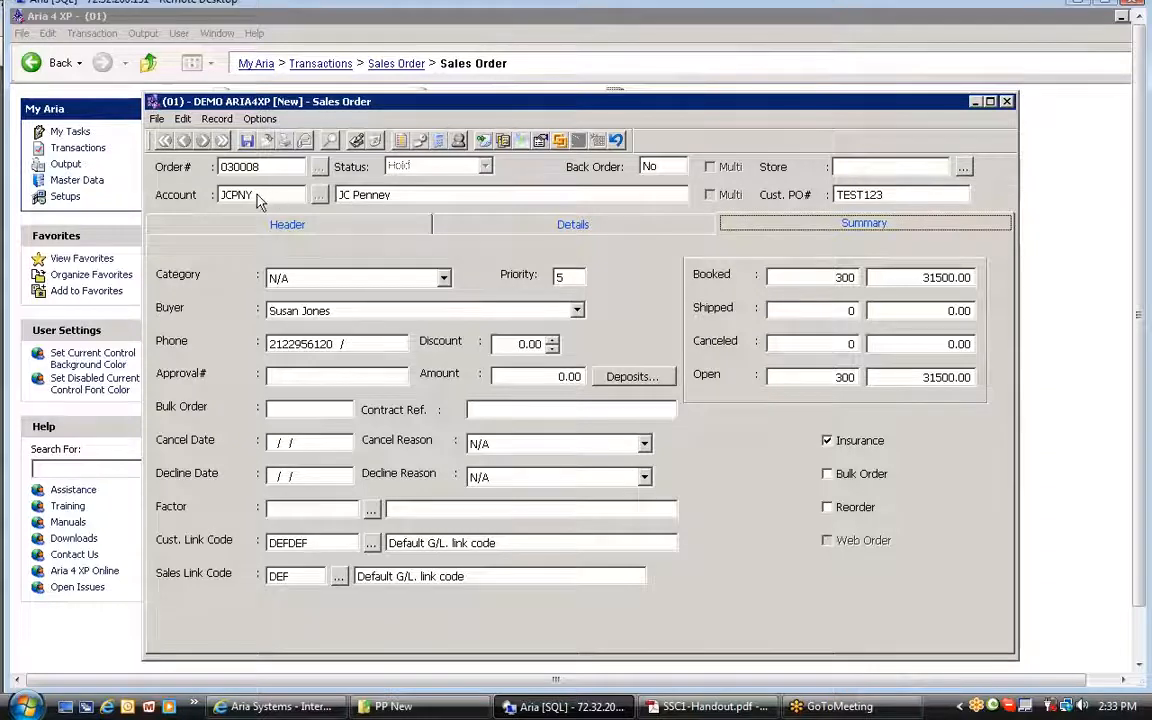
{"action": "left_click", "coordinate": [838, 480]}
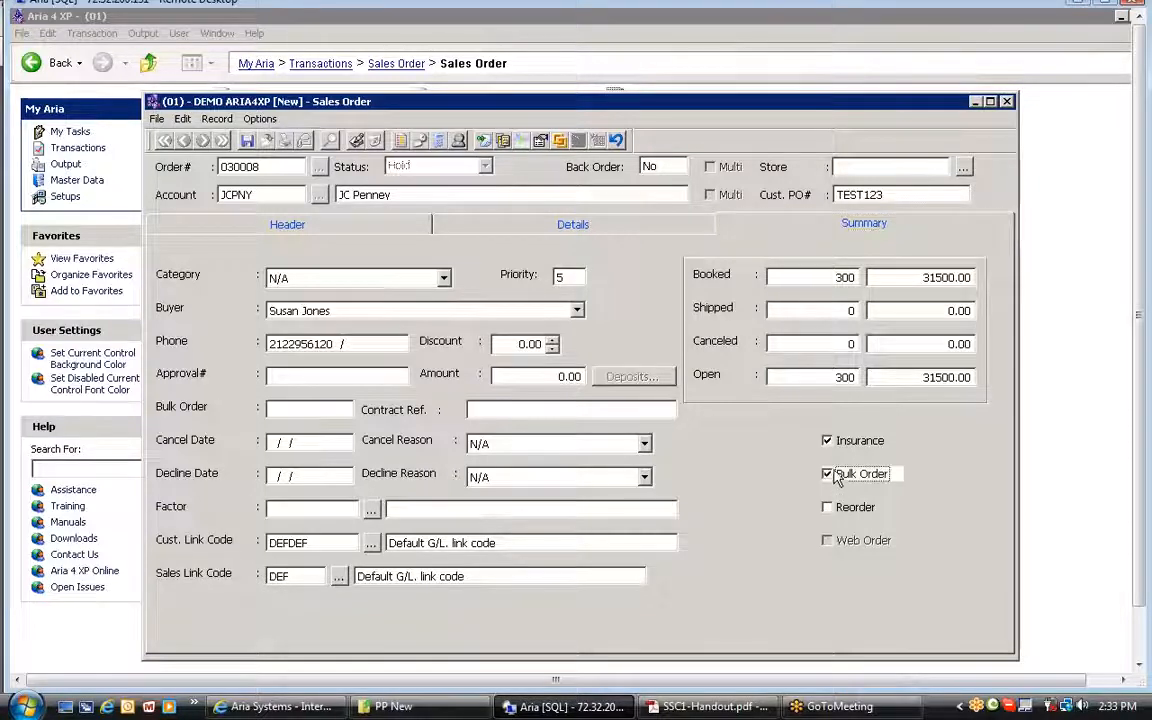
{"action": "left_click", "coordinate": [828, 442]}
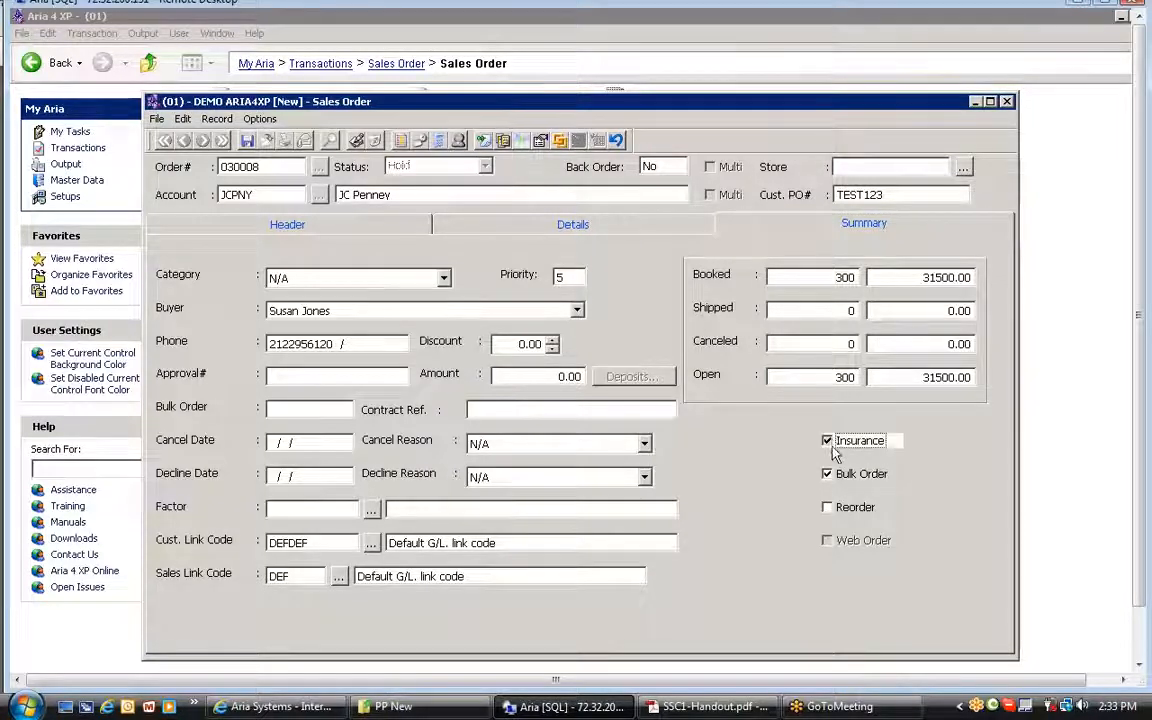
{"action": "left_click", "coordinate": [828, 509]}
{"action": "left_click", "coordinate": [828, 476]}
{"action": "left_click", "coordinate": [828, 508]}
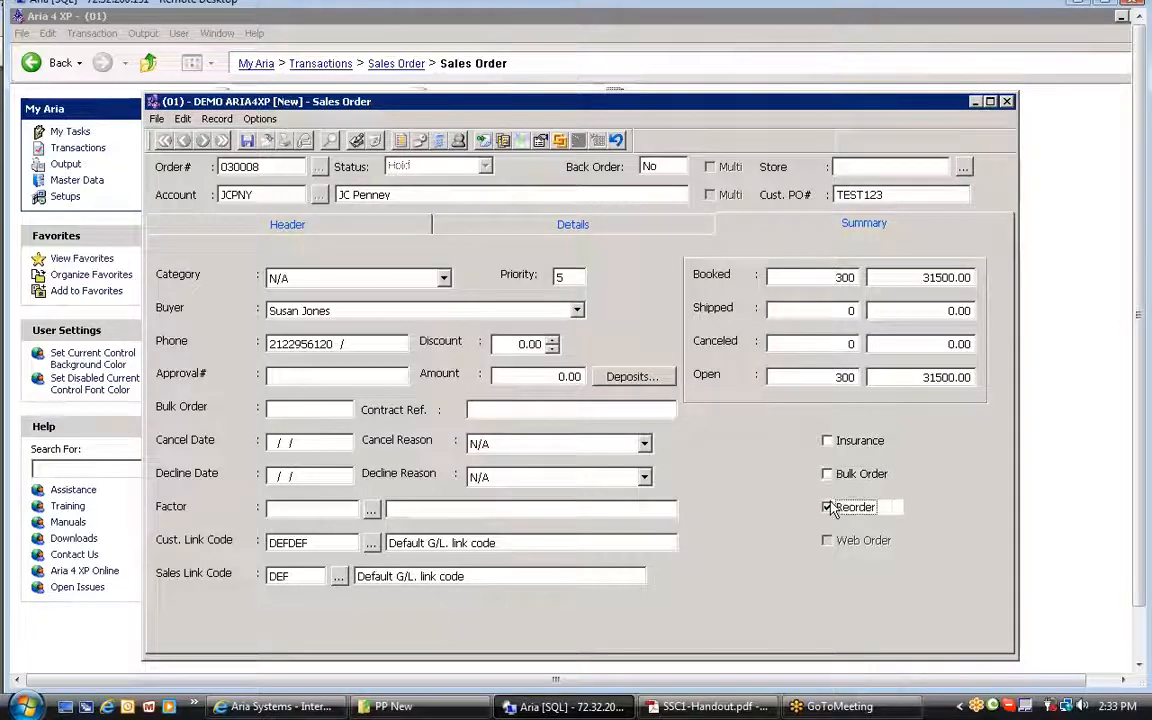
{"action": "left_click", "coordinate": [828, 442]}
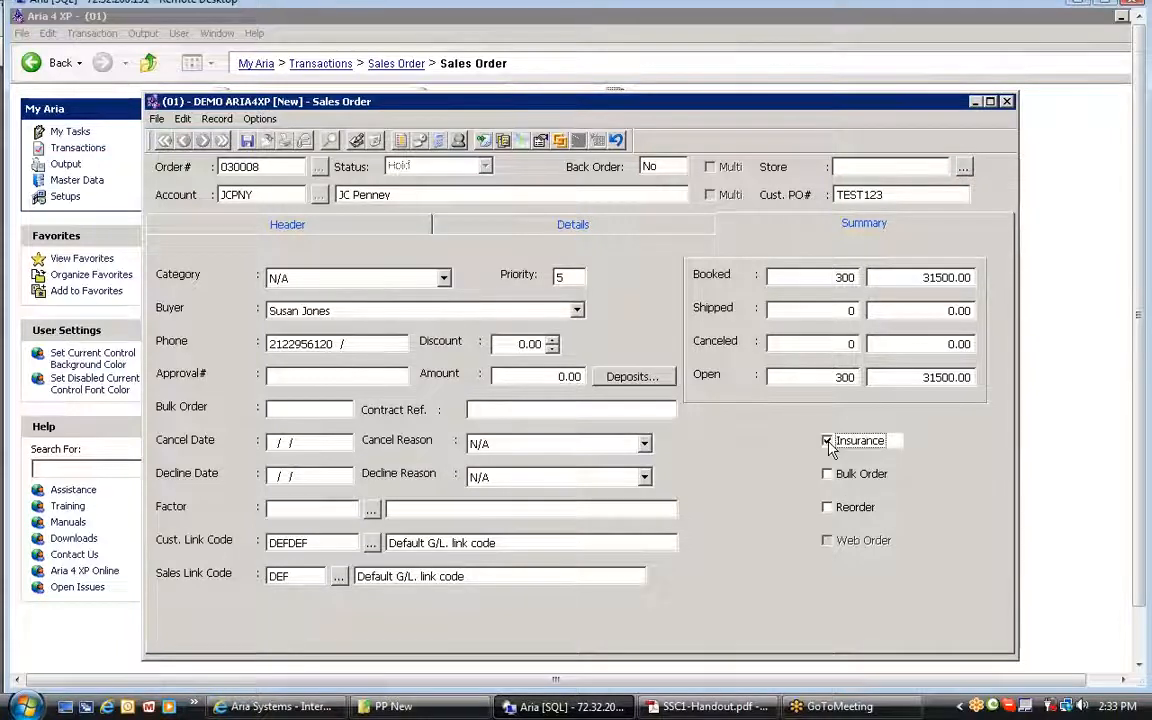
Step: Try marking the order as a Bulk Order and clearing it again, then switch it to Reorder
{"action": "left_click", "coordinate": [827, 476]}
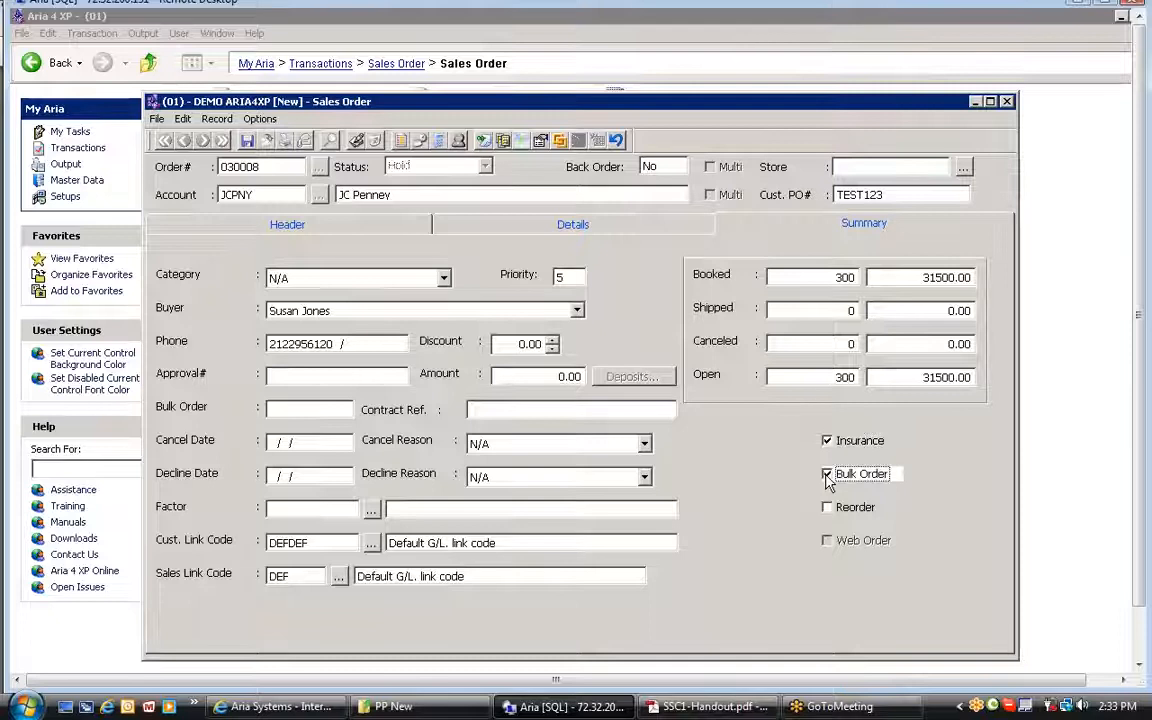
{"action": "left_click", "coordinate": [827, 476]}
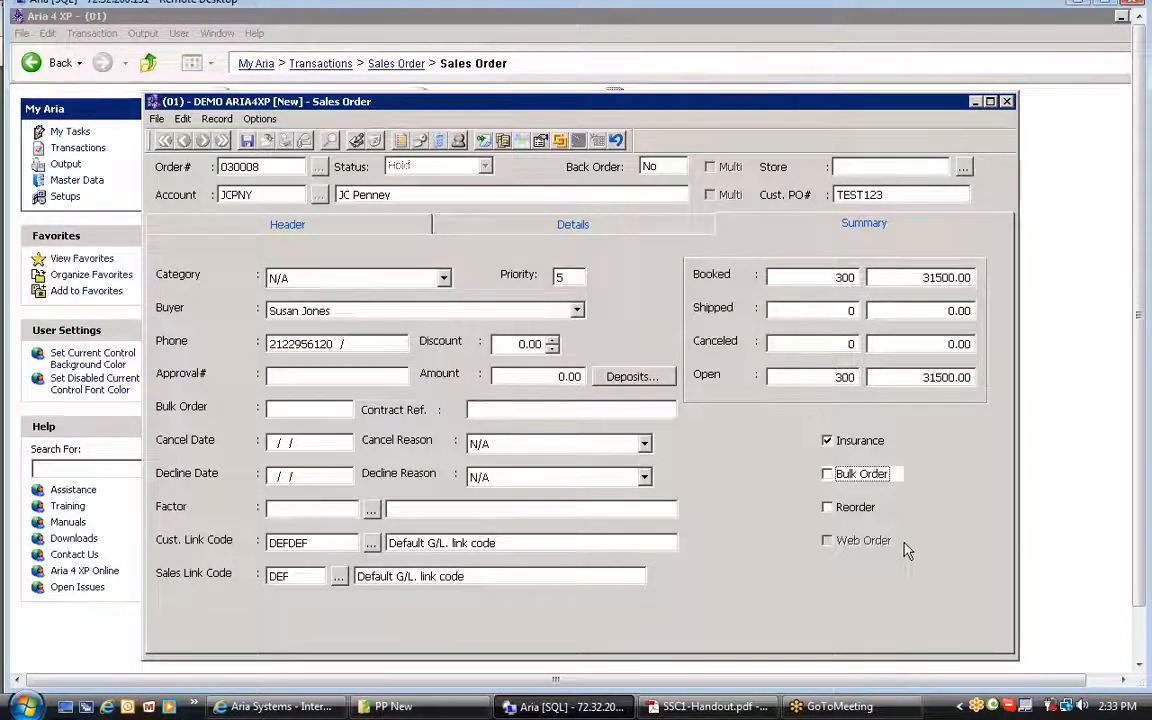
{"action": "left_click", "coordinate": [829, 475]}
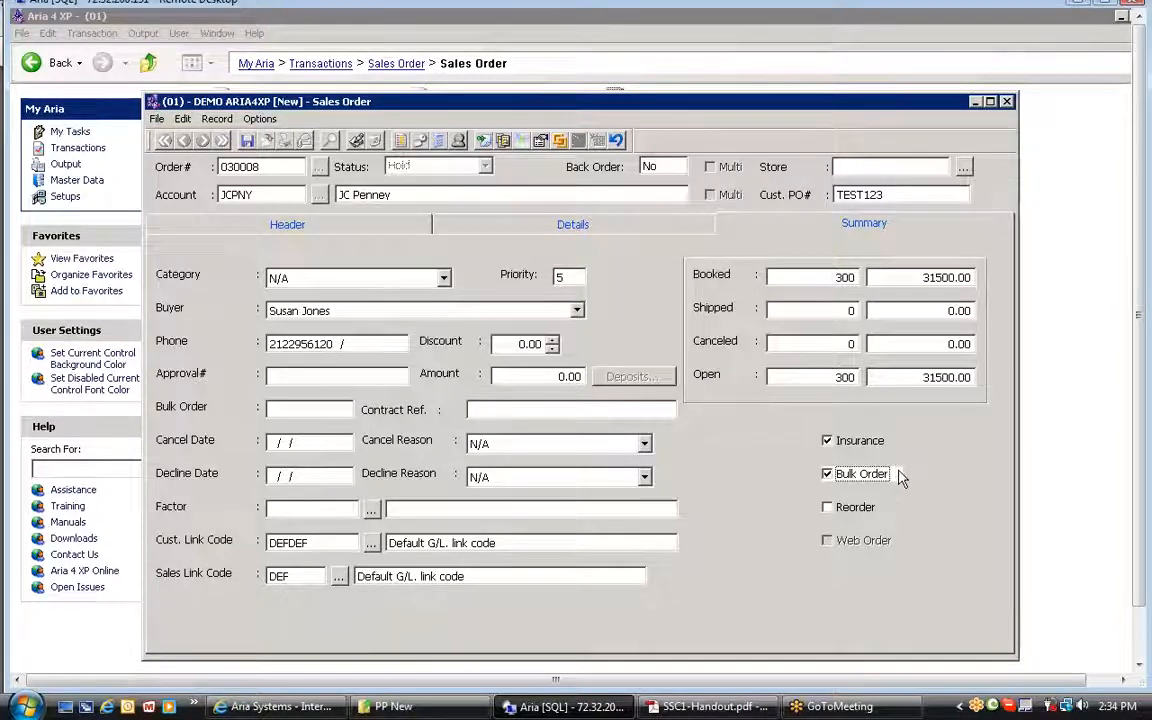
{"action": "left_click", "coordinate": [838, 507]}
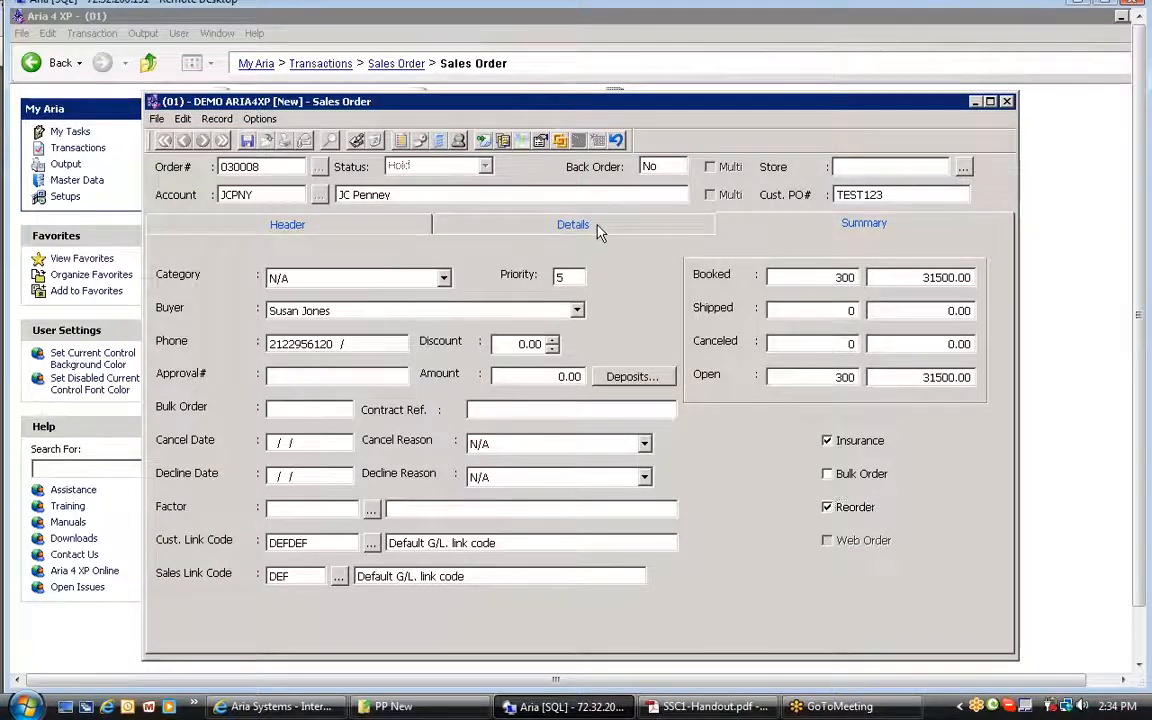
Step: Review the order's style lines, clear the Reorder option in the summary, and save the order
{"action": "left_click", "coordinate": [540, 220]}
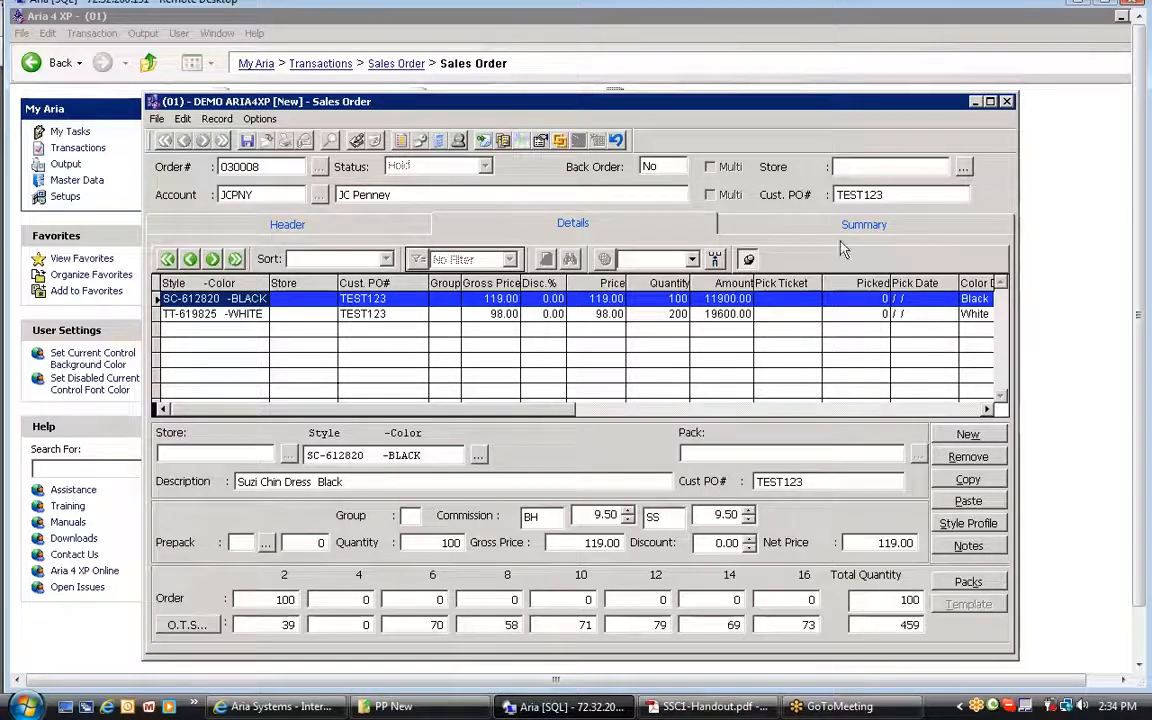
{"action": "left_click", "coordinate": [778, 216]}
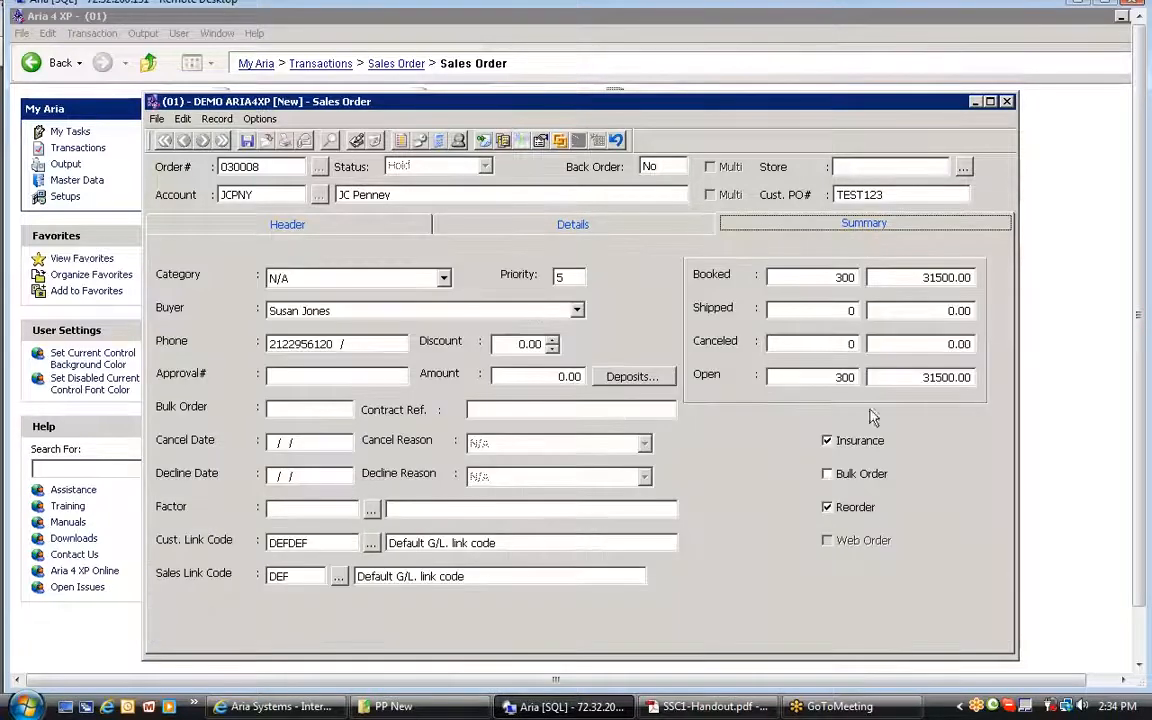
{"action": "left_click", "coordinate": [827, 508]}
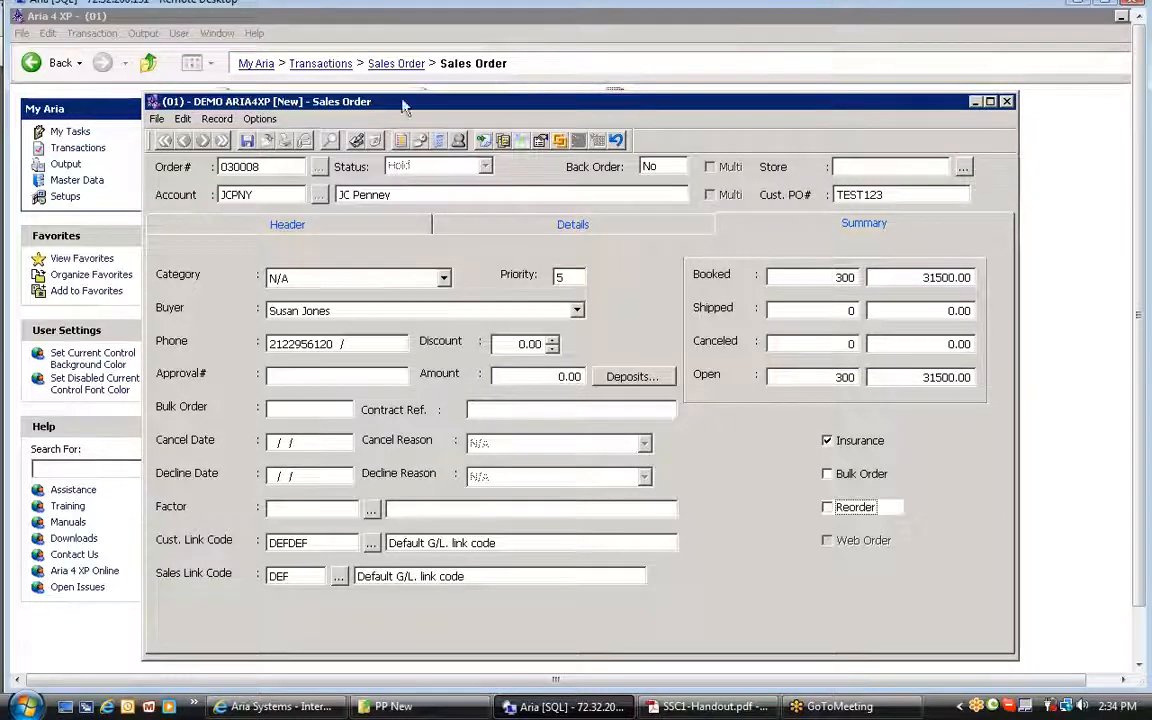
{"action": "left_click", "coordinate": [250, 143]}
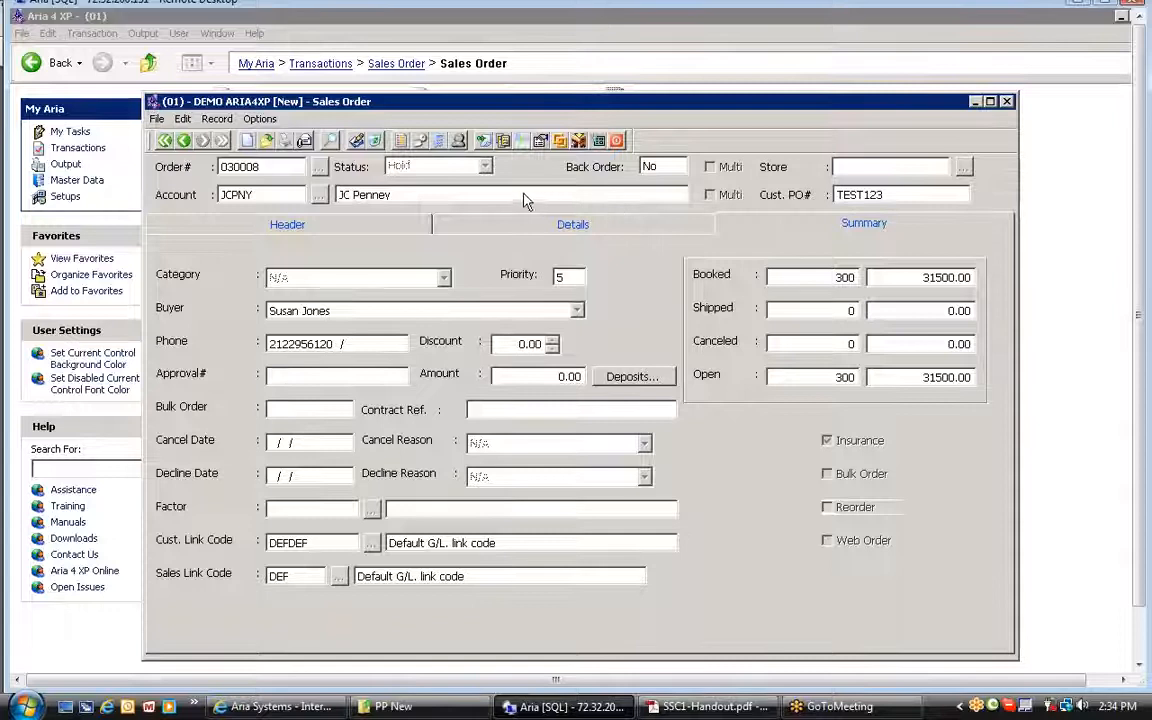
Step: Start a new record selection and find the JC Penney order by its account code and customer PO number
{"action": "left_click", "coordinate": [267, 143]}
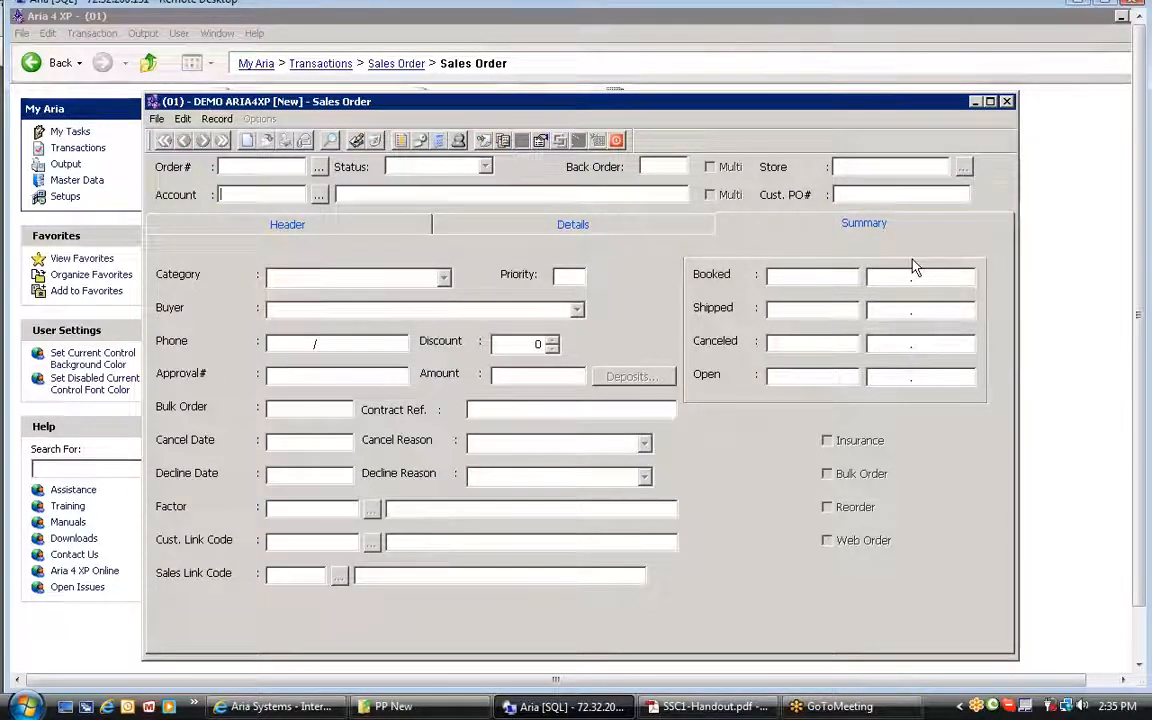
{"action": "type", "text": "JC"}
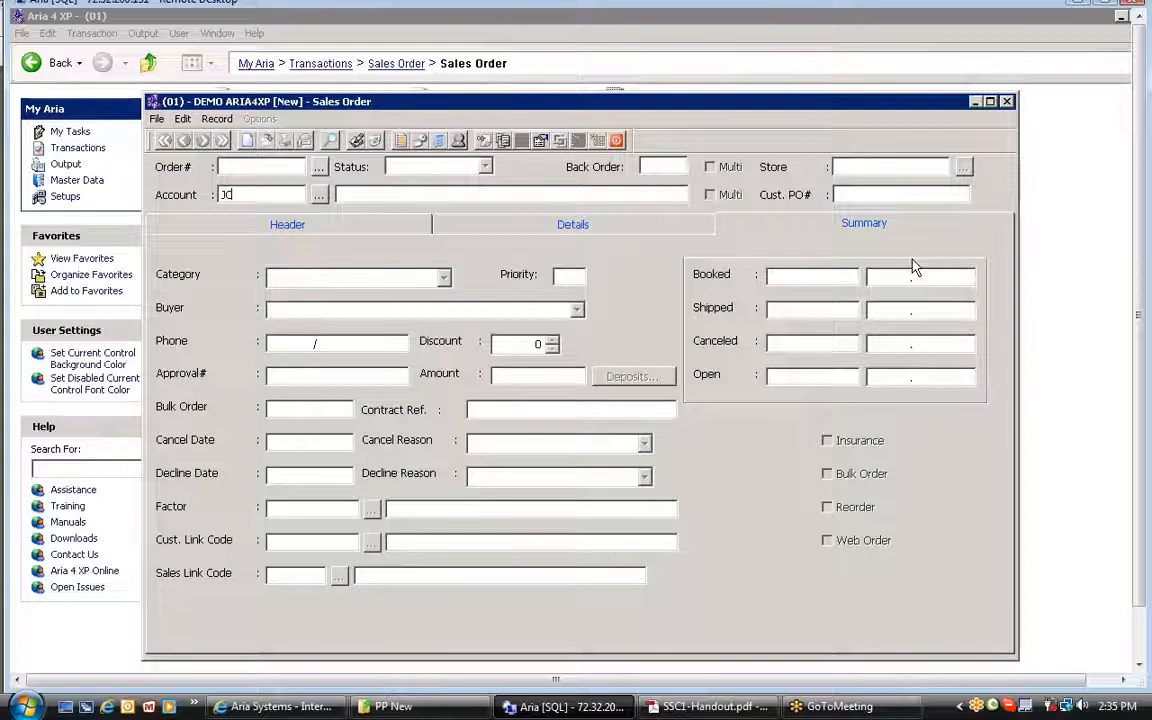
{"action": "type", "text": "PNY"}
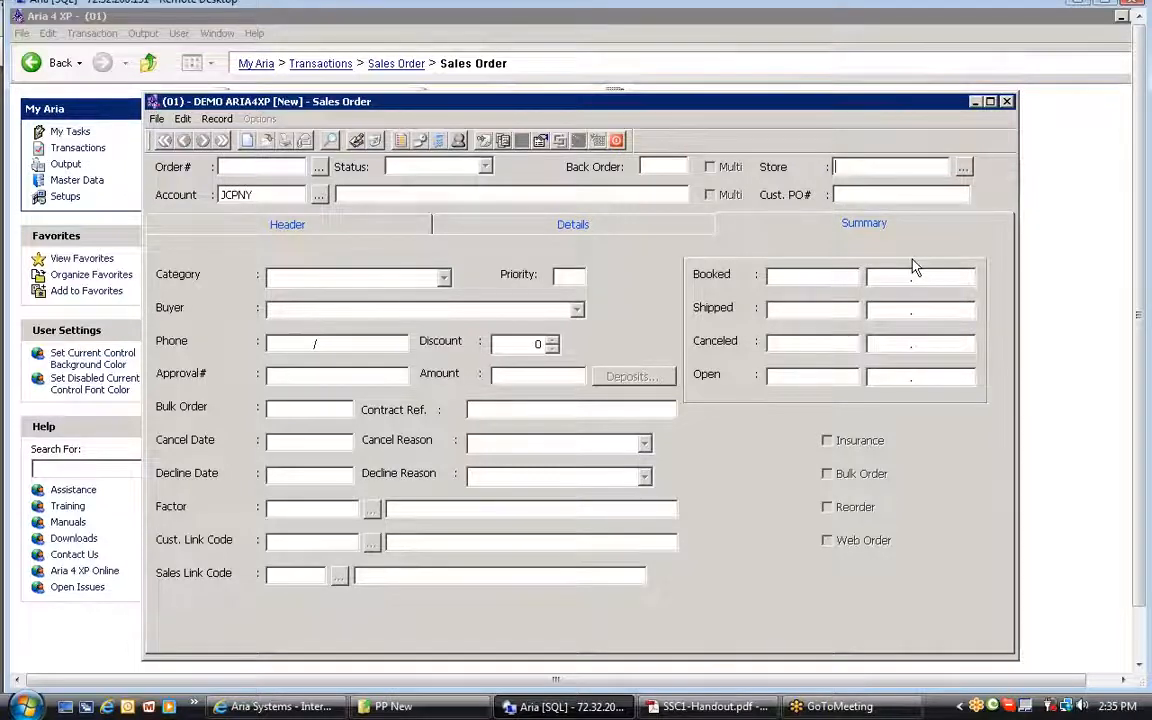
{"action": "key", "text": "Tab"}
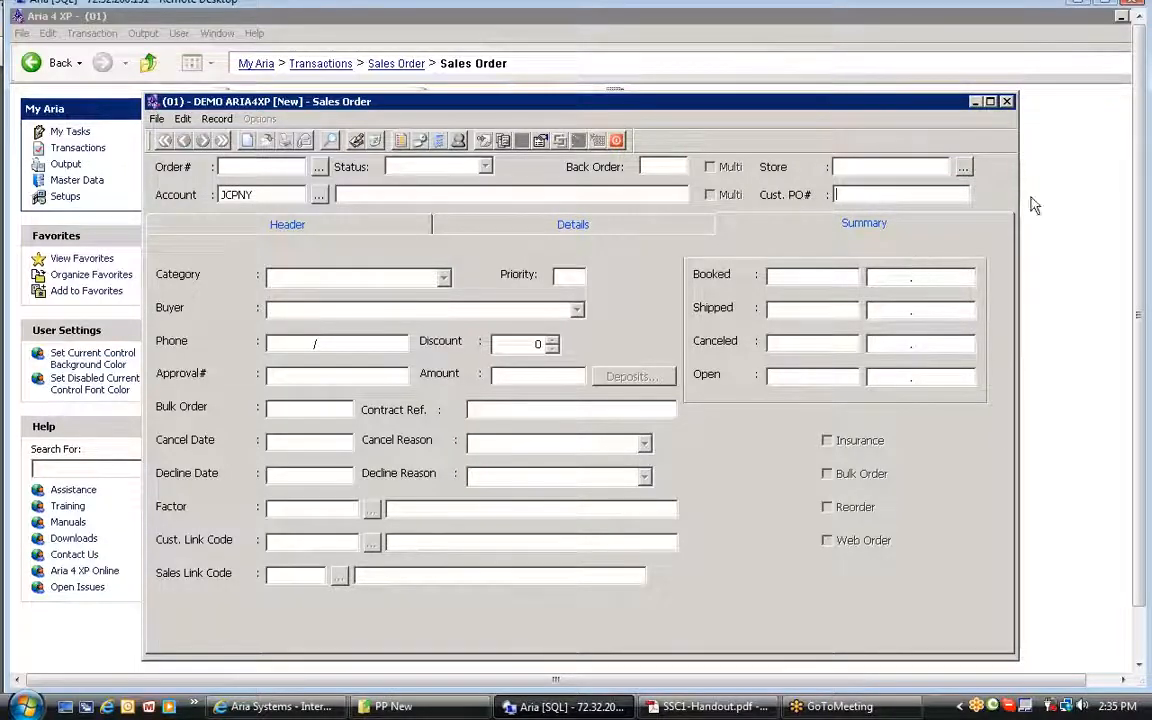
{"action": "type", "text": "TEST123"}
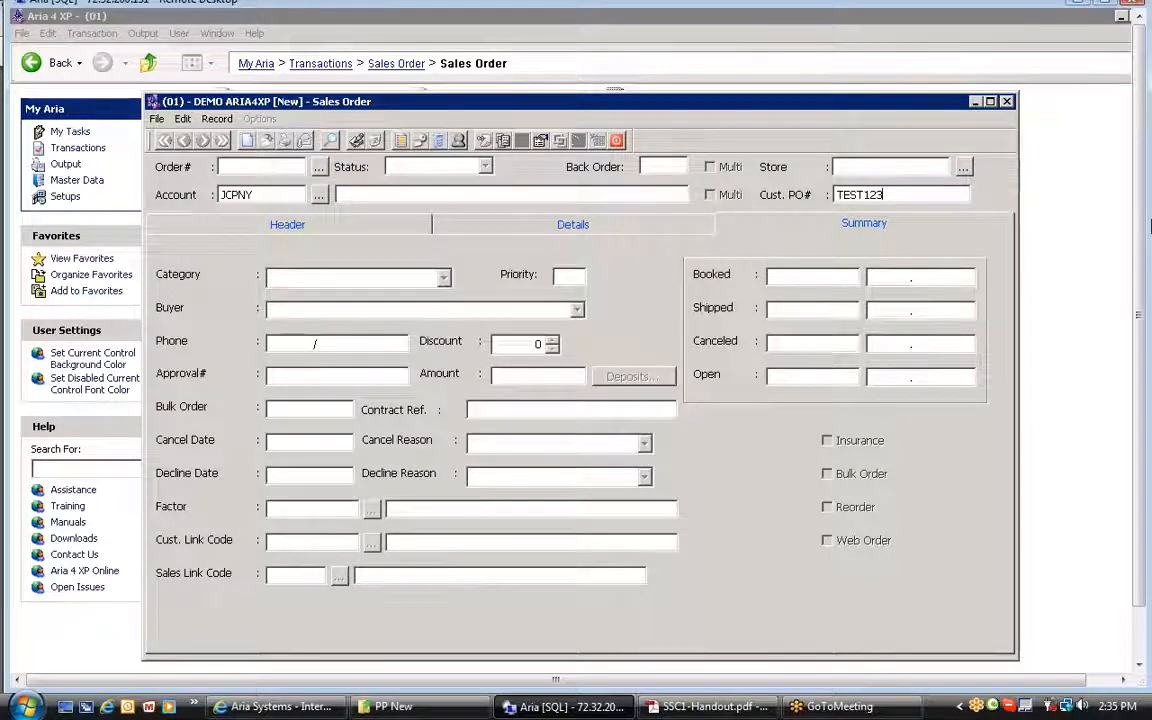
{"action": "key", "text": "Tab"}
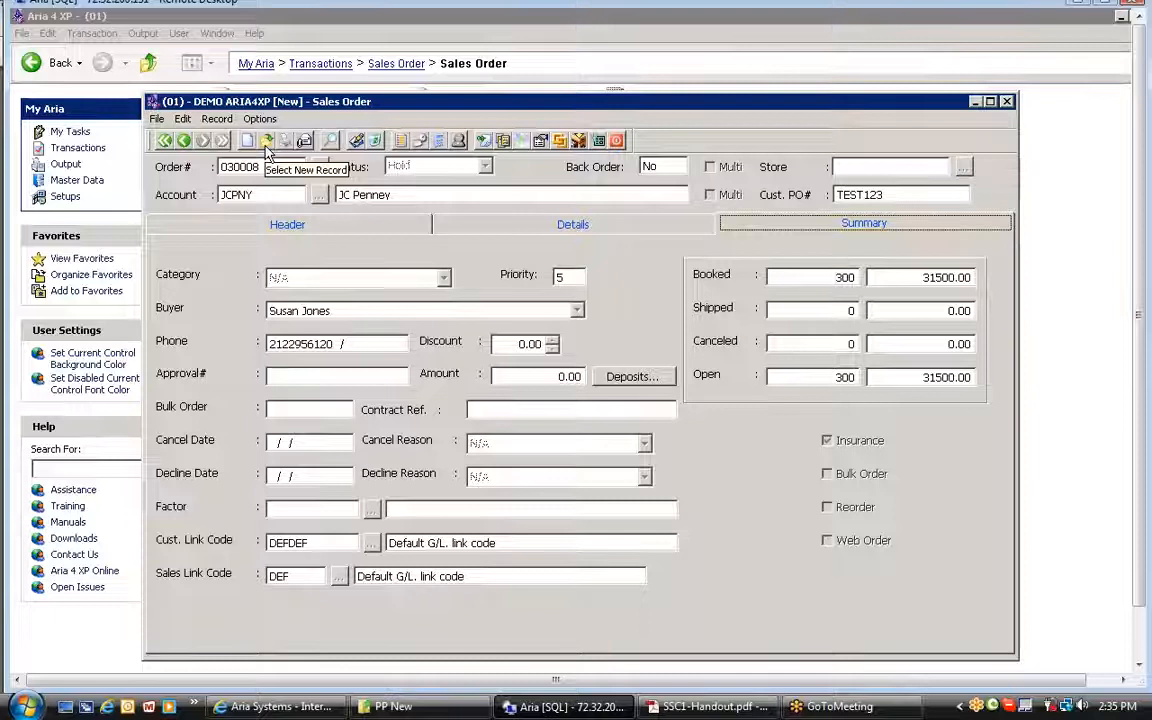
Step: Clear the order selection, widen the Order# column in the orders list, and load the JC Penney order with Hold status
{"action": "left_click", "coordinate": [267, 142]}
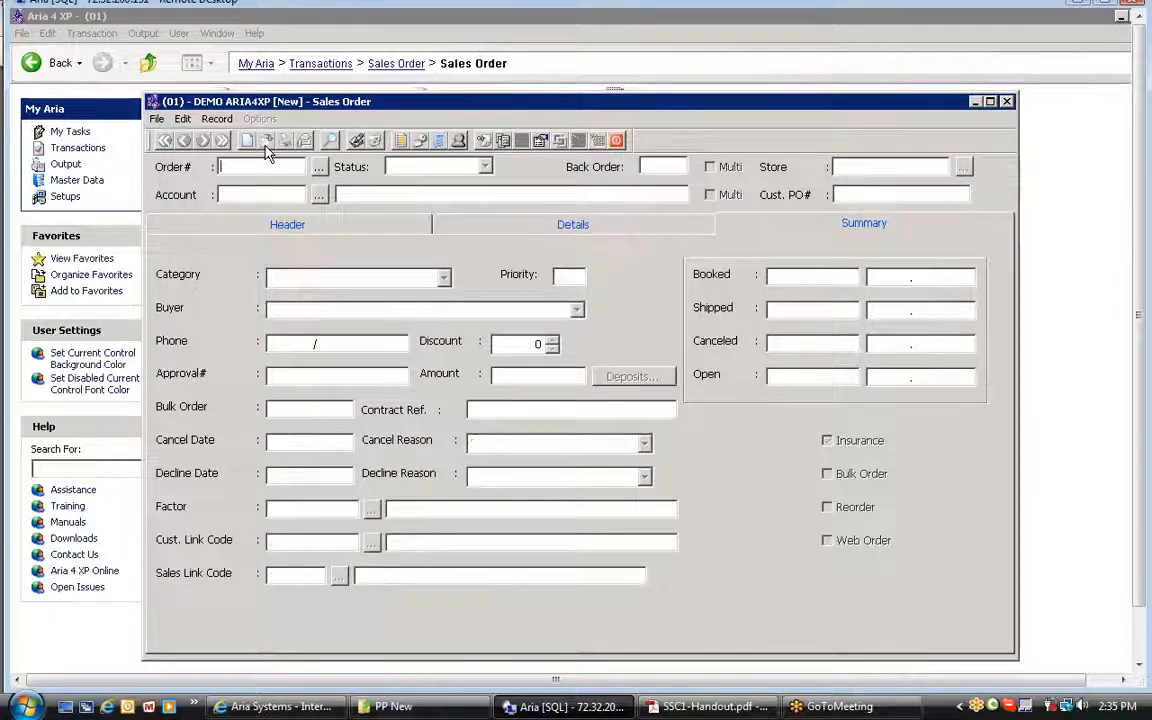
{"action": "left_click", "coordinate": [319, 167]}
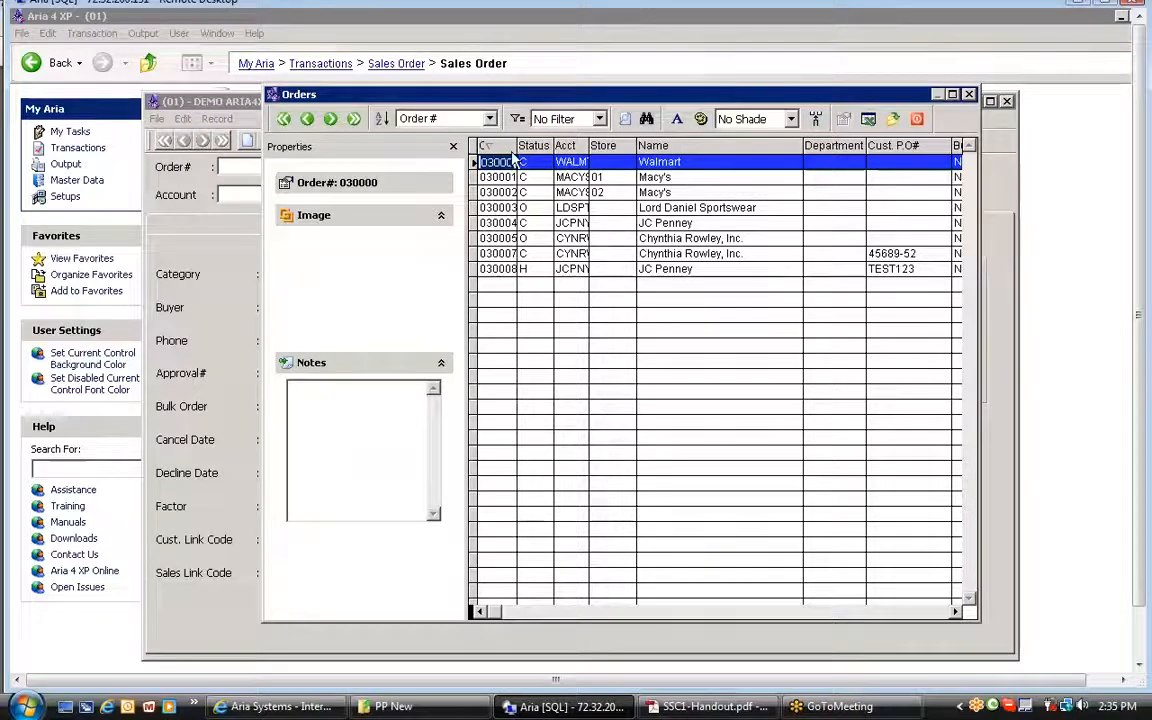
{"action": "left_click_drag", "start_coordinate": [517, 145], "coordinate": [563, 145]}
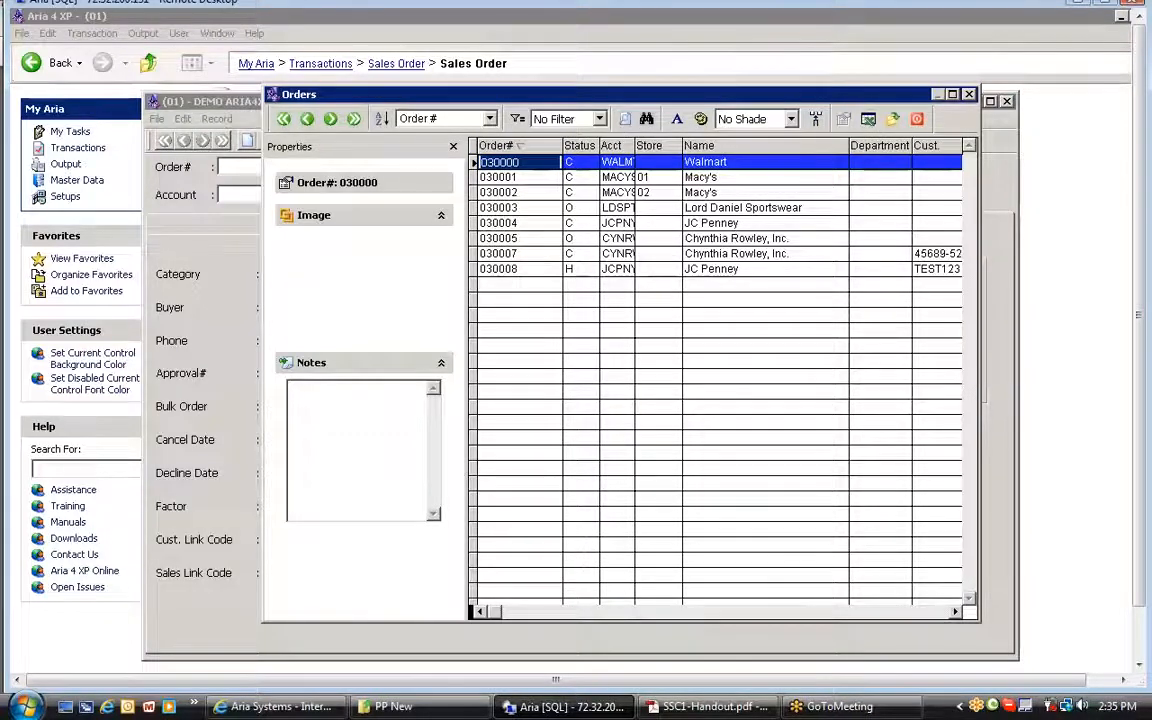
{"action": "left_click", "coordinate": [848, 335]}
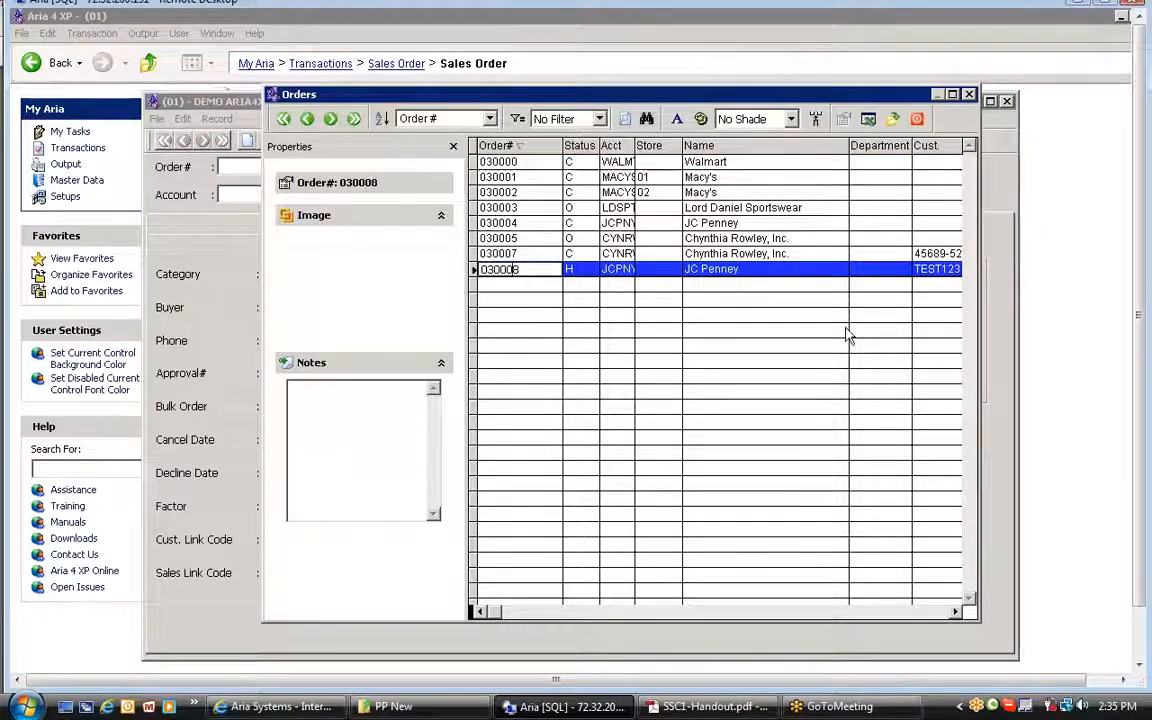
{"action": "key", "text": "Up"}
{"action": "key", "text": "Up"}
{"action": "key", "text": "Down"}
{"action": "key", "text": "Down"}
{"action": "key", "text": "Return"}
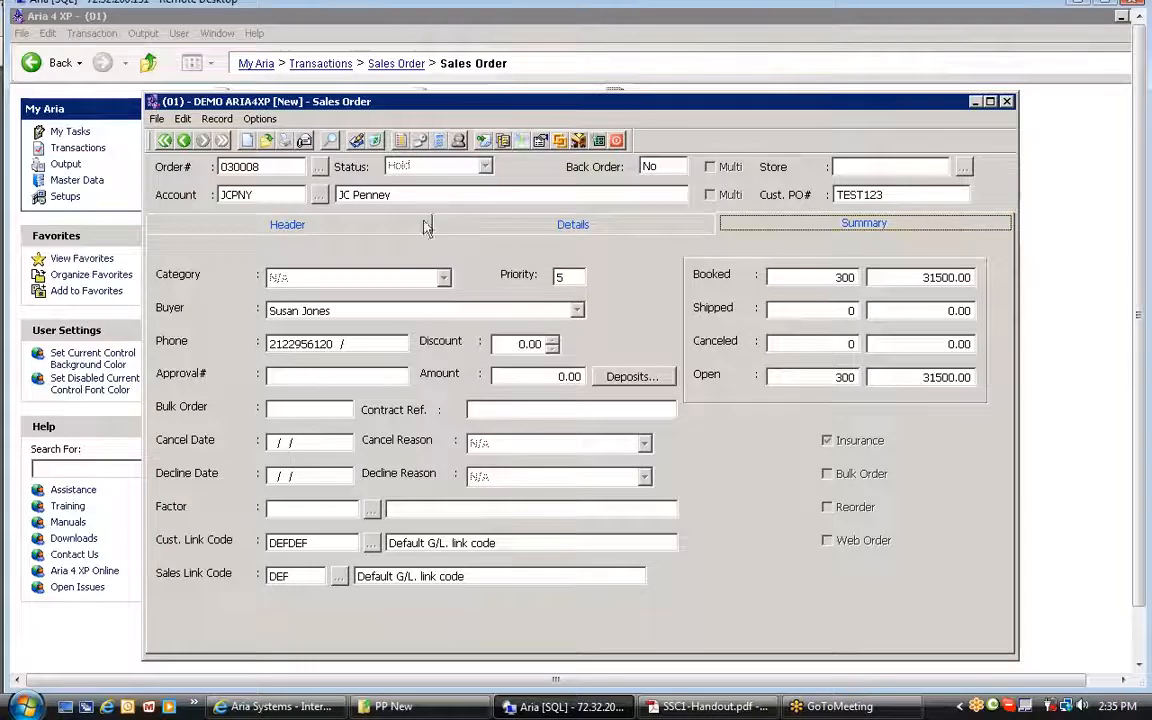
Step: Switch to SSC1-Handout.pdf in Adobe Reader and page through the Single Store Orders slides to page 9
{"action": "left_click", "coordinate": [1079, 3]}
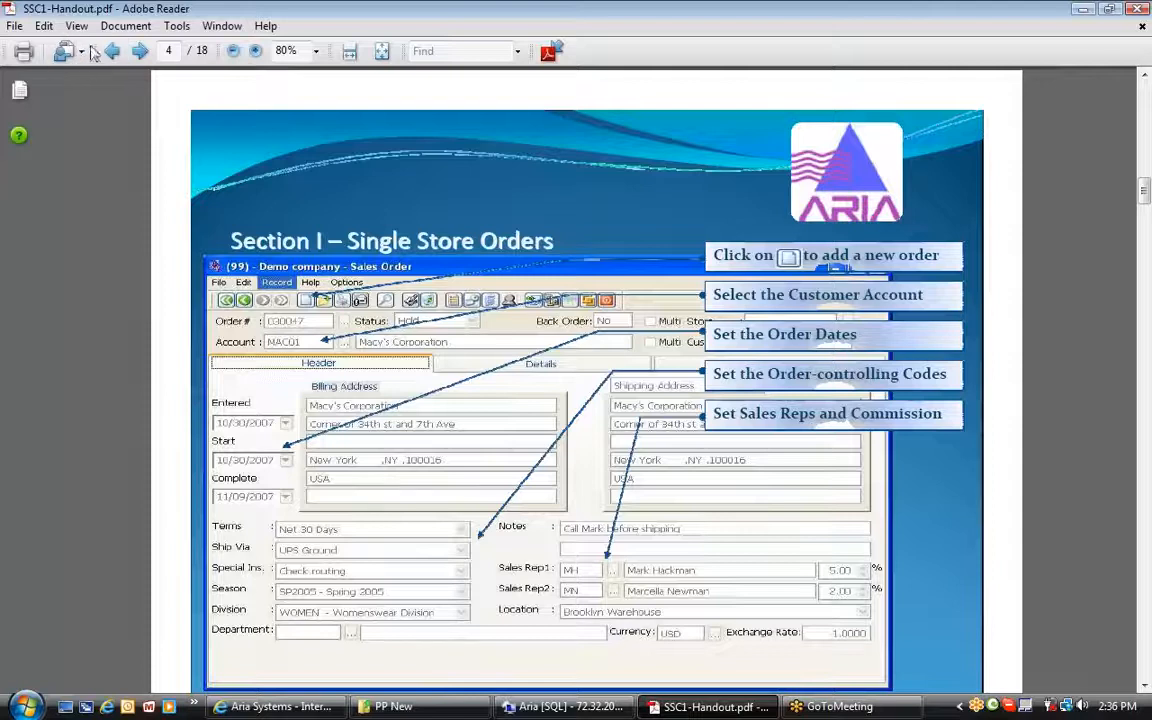
{"action": "left_click", "coordinate": [142, 51]}
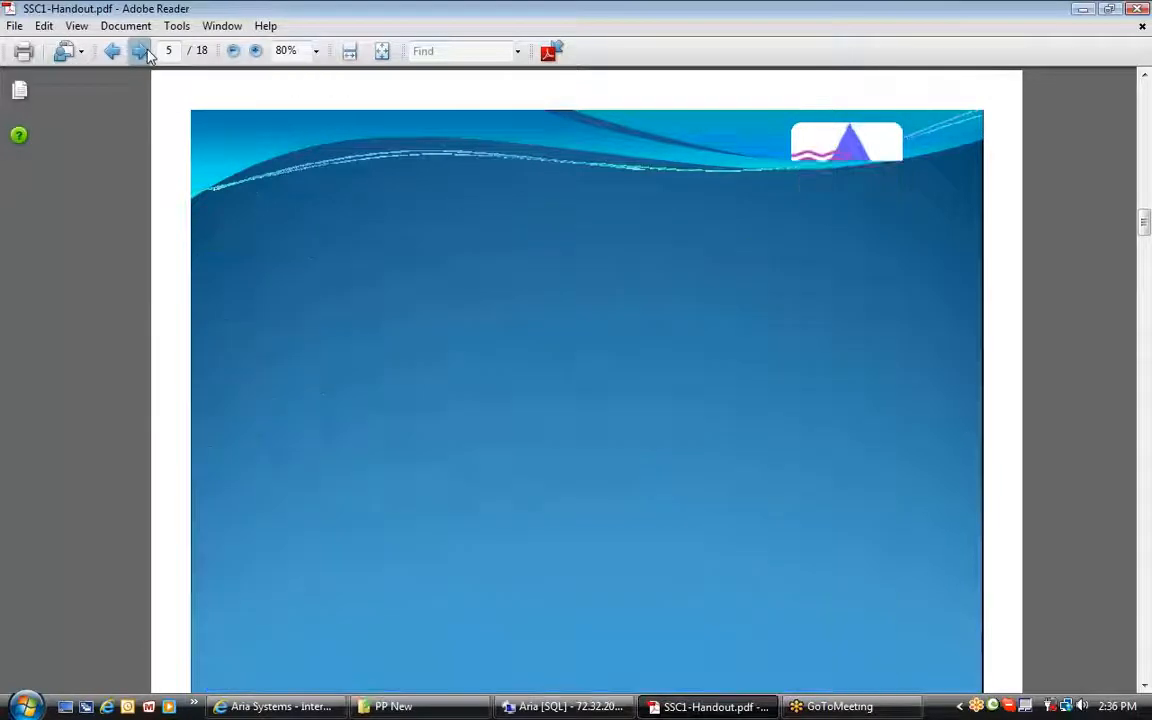
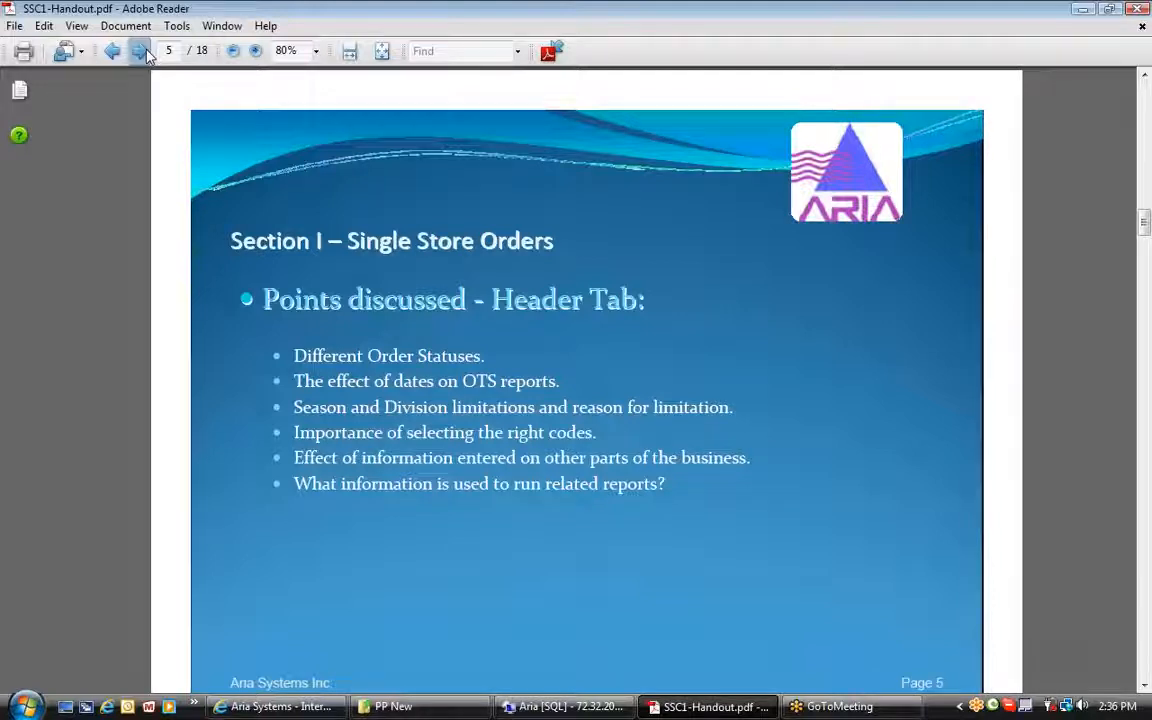
{"action": "left_click", "coordinate": [142, 51]}
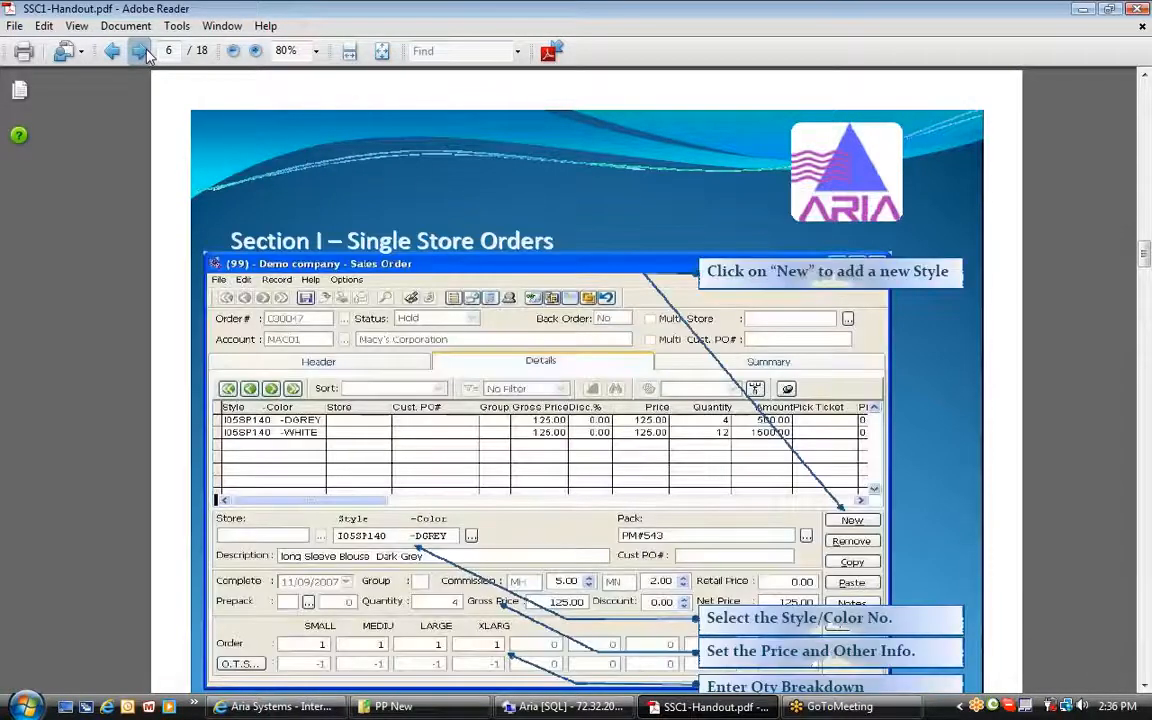
{"action": "left_click", "coordinate": [144, 52]}
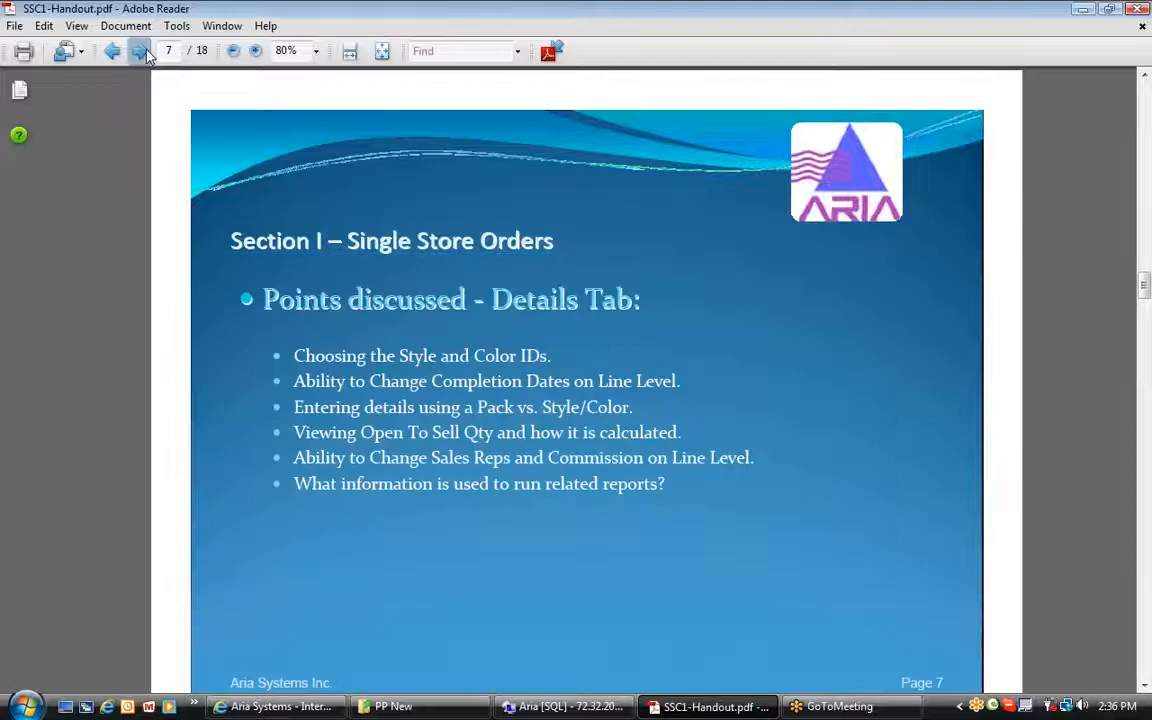
{"action": "left_click", "coordinate": [143, 51]}
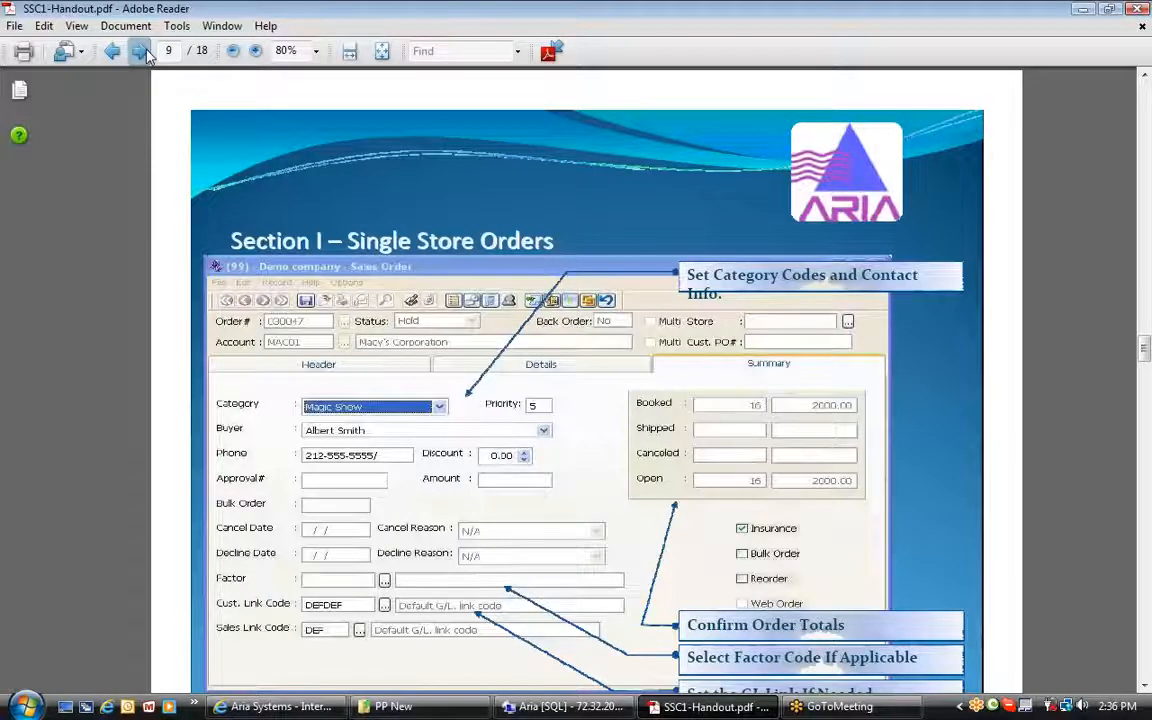
Step: Advance the handout to the Multi Store Orders slide on page 10 and switch back to Aria 4 XP
{"action": "left_click", "coordinate": [146, 55]}
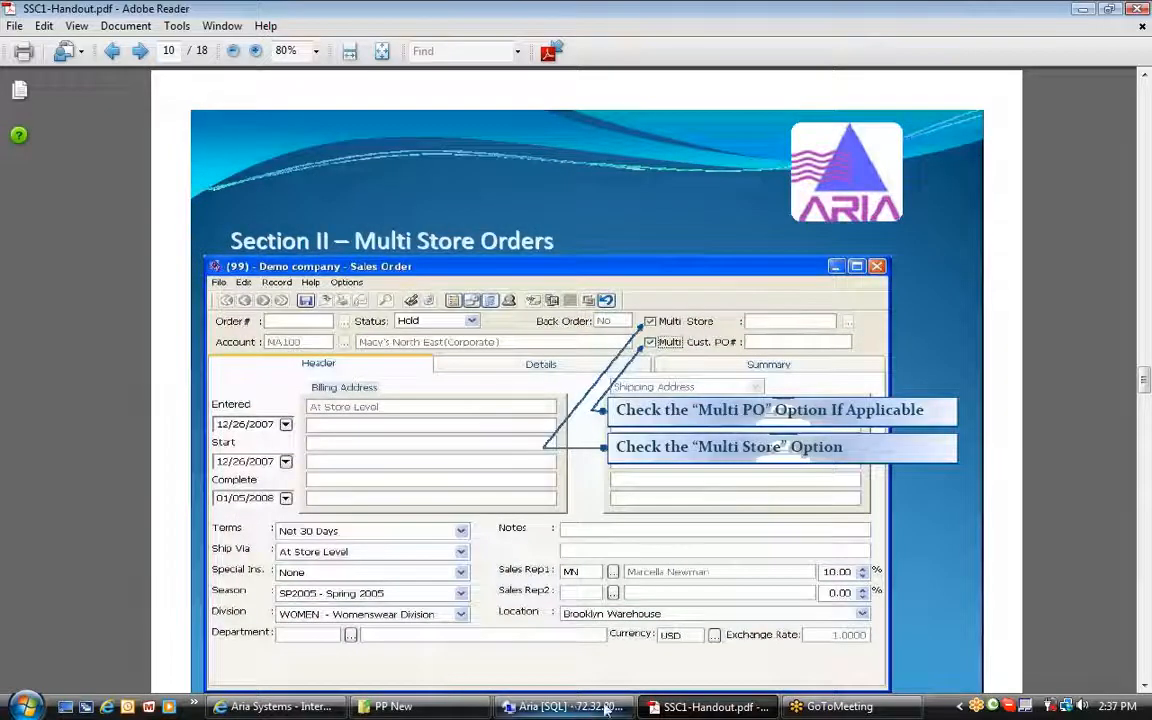
{"action": "left_click", "coordinate": [562, 706]}
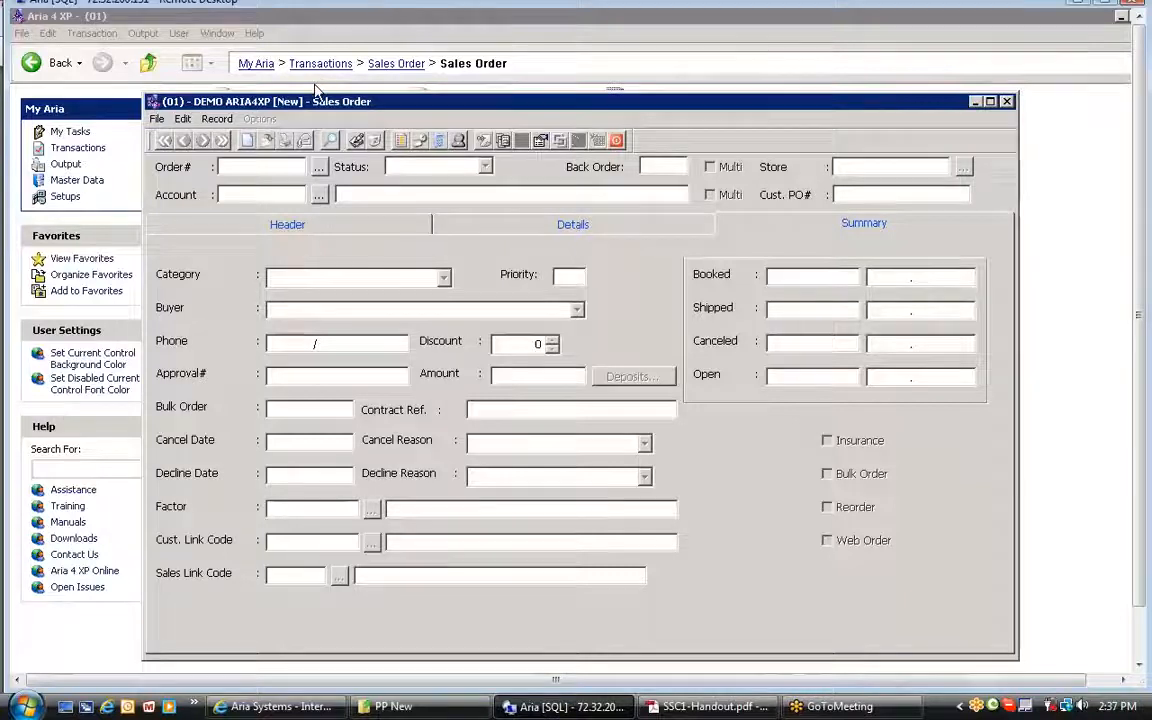
Step: Start a new sales order and accept session defaults with completion date 05/30/2012, season Year Around, Men's Division and Main Warehouse
{"action": "left_click", "coordinate": [246, 142]}
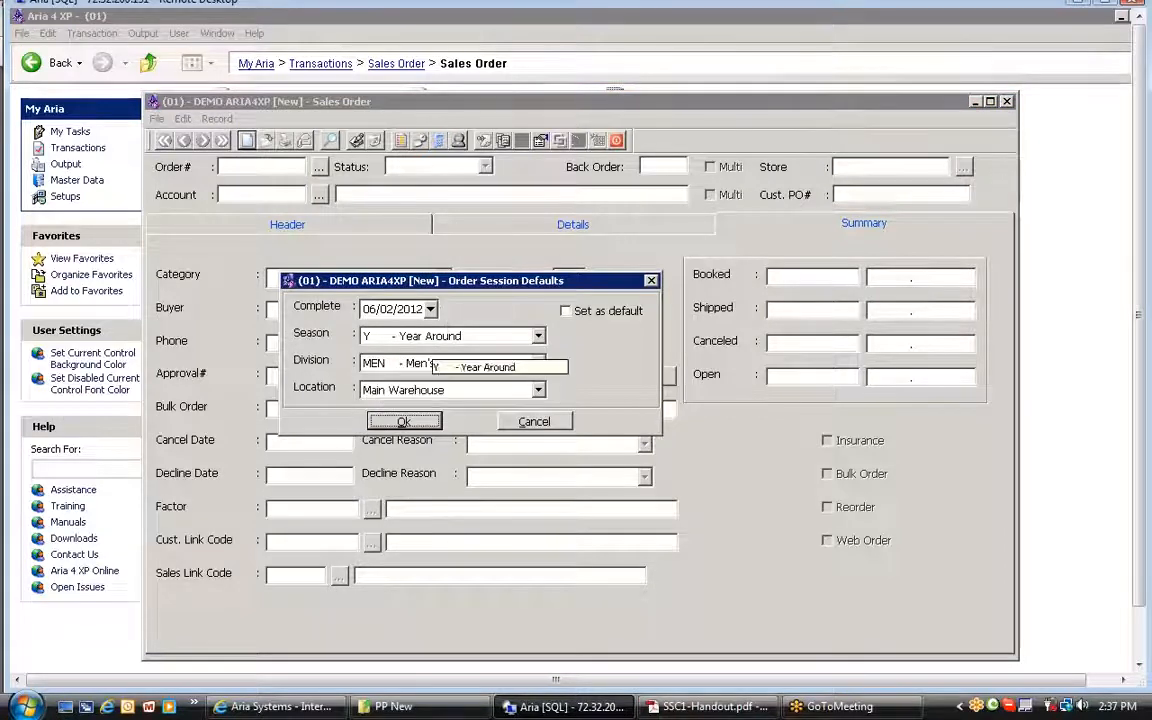
{"action": "left_click", "coordinate": [430, 310]}
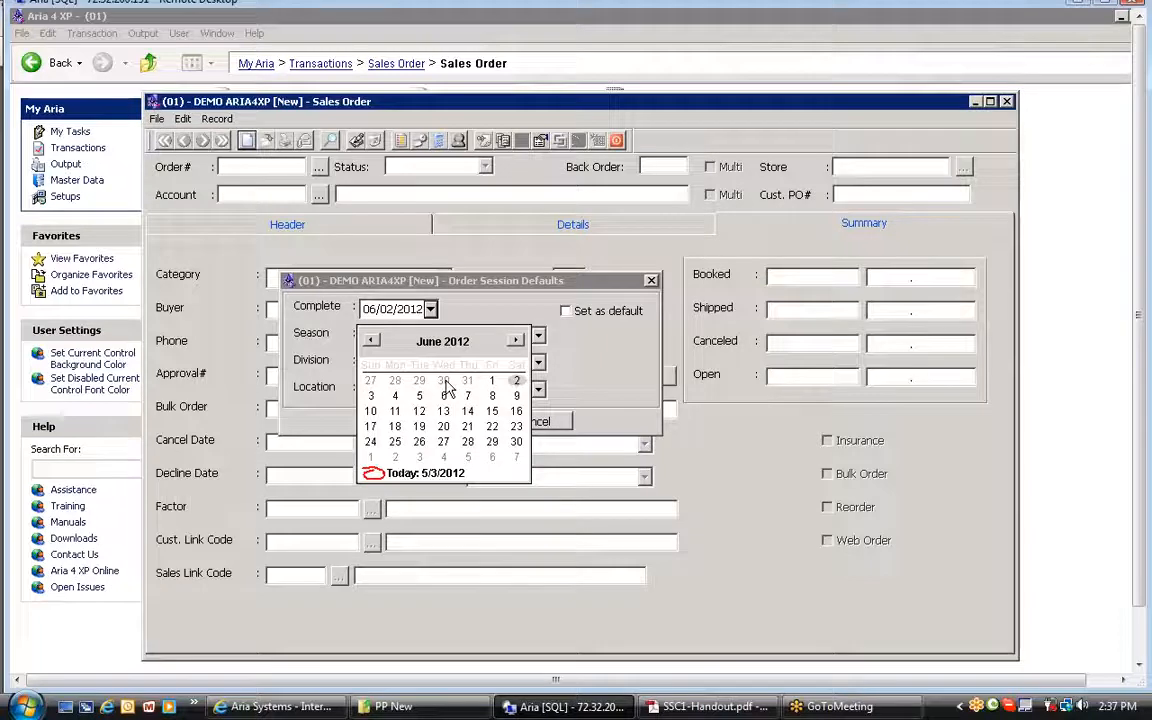
{"action": "left_click", "coordinate": [445, 382]}
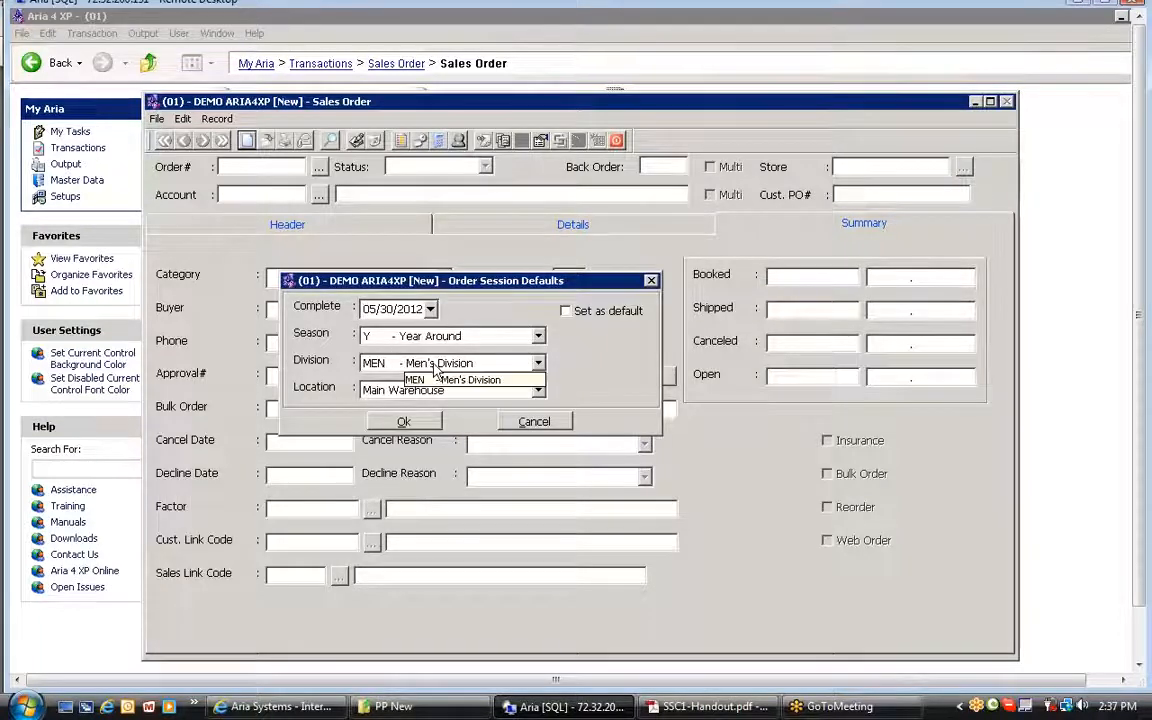
{"action": "left_click", "coordinate": [375, 335]}
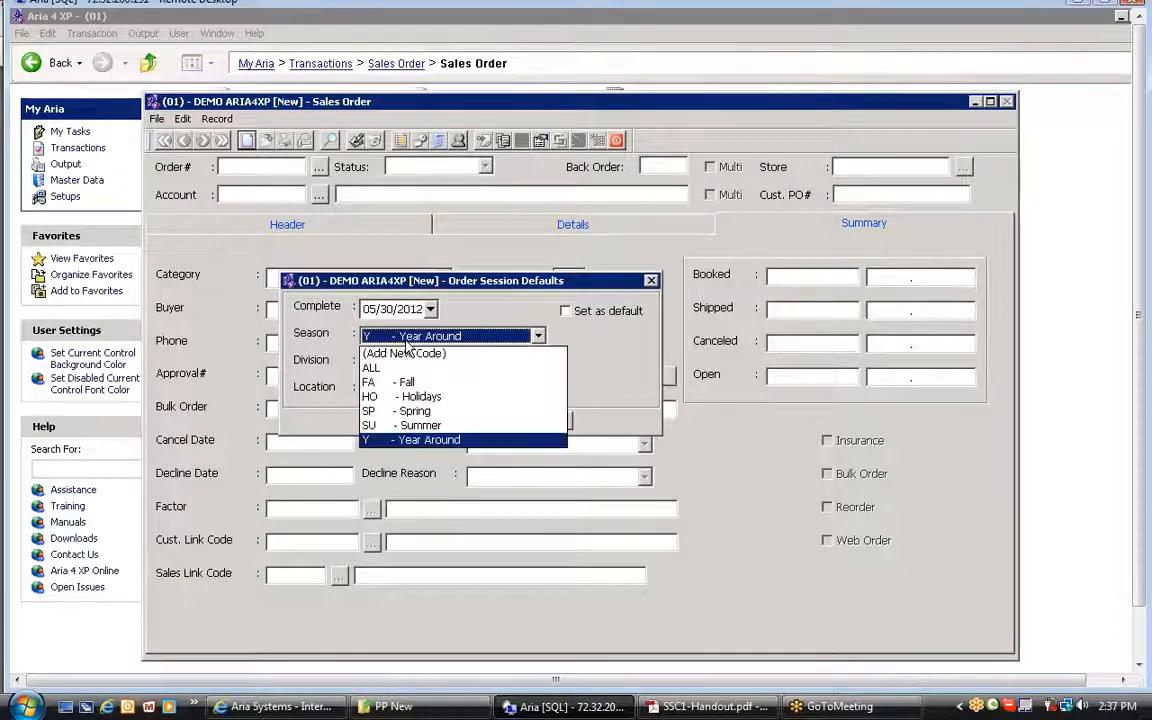
{"action": "left_click", "coordinate": [410, 440]}
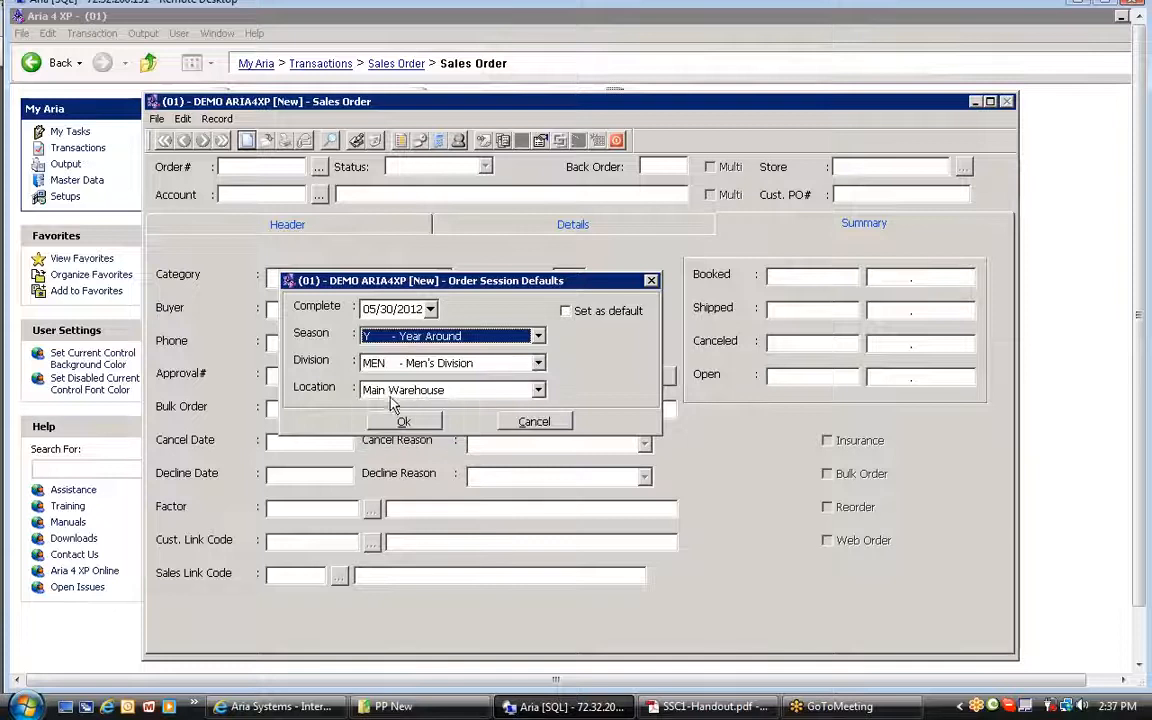
{"action": "left_click", "coordinate": [406, 423]}
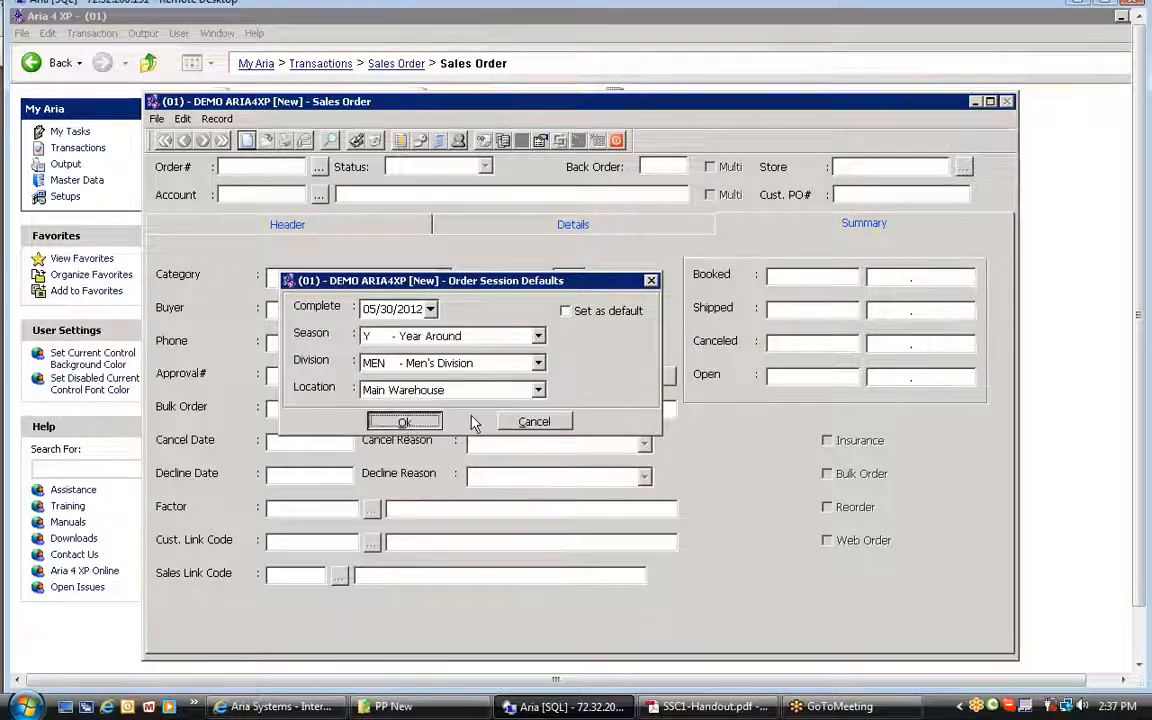
{"action": "left_click", "coordinate": [566, 311]}
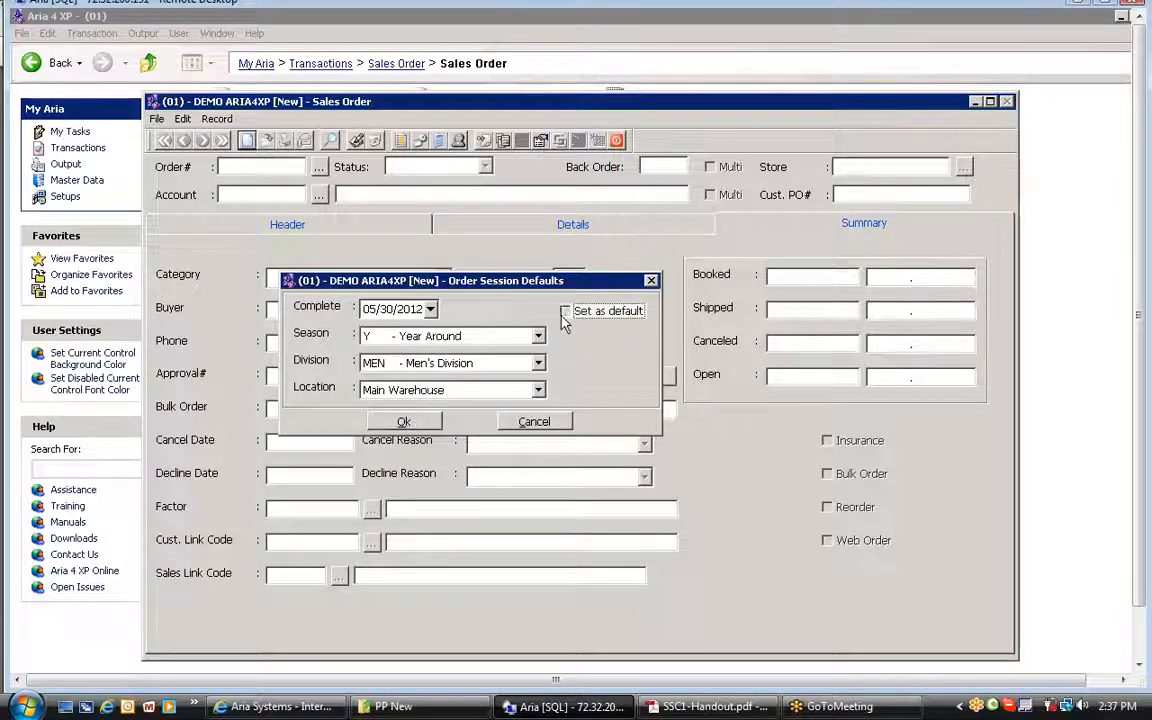
{"action": "left_click", "coordinate": [401, 421]}
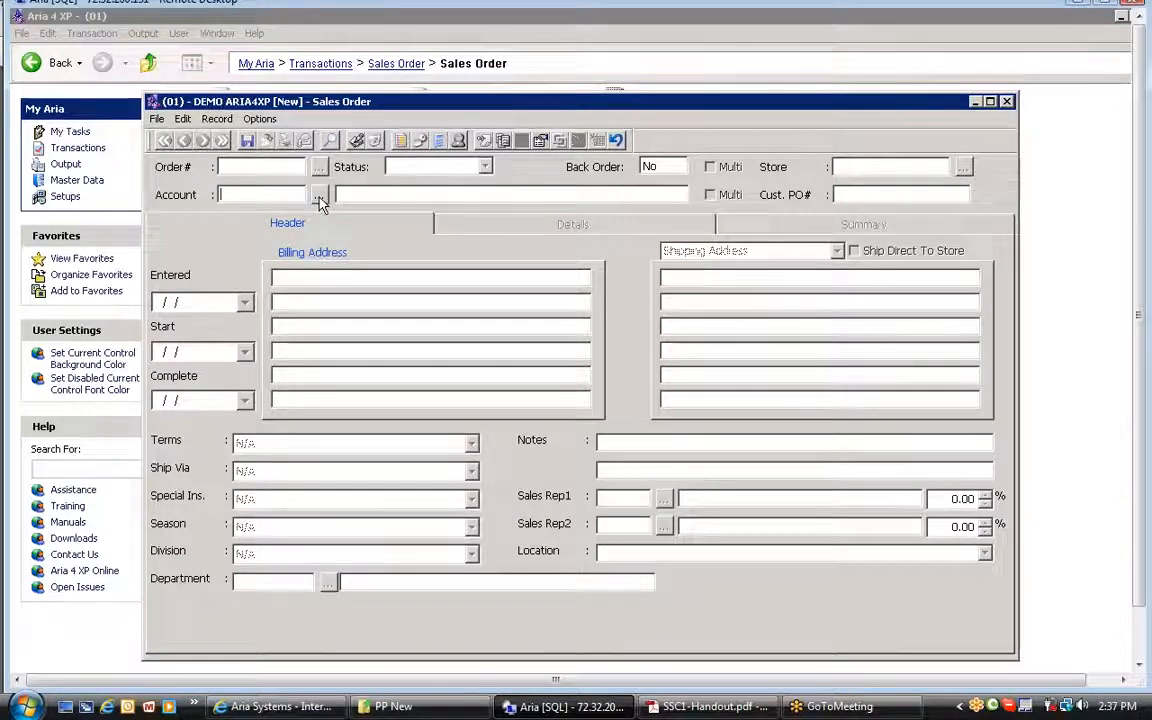
Step: Look up the order's account in the customer list and pick out the Macy's record, code MACYS
{"action": "left_click", "coordinate": [318, 195]}
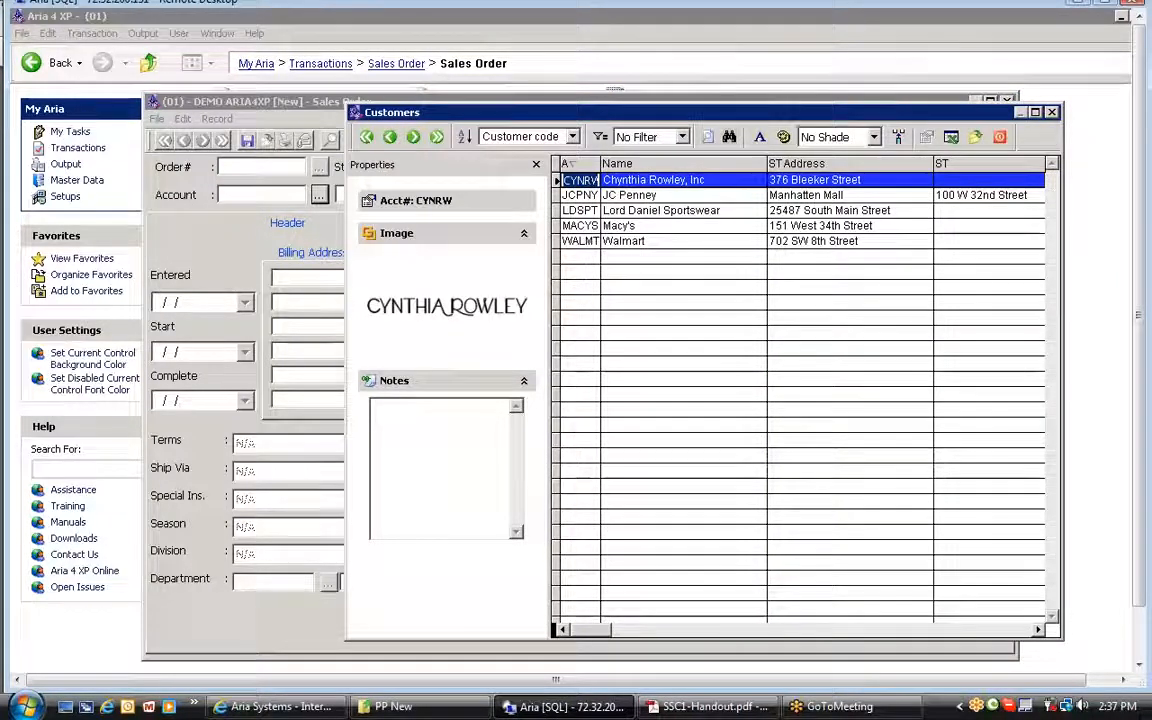
{"action": "left_click", "coordinate": [585, 226]}
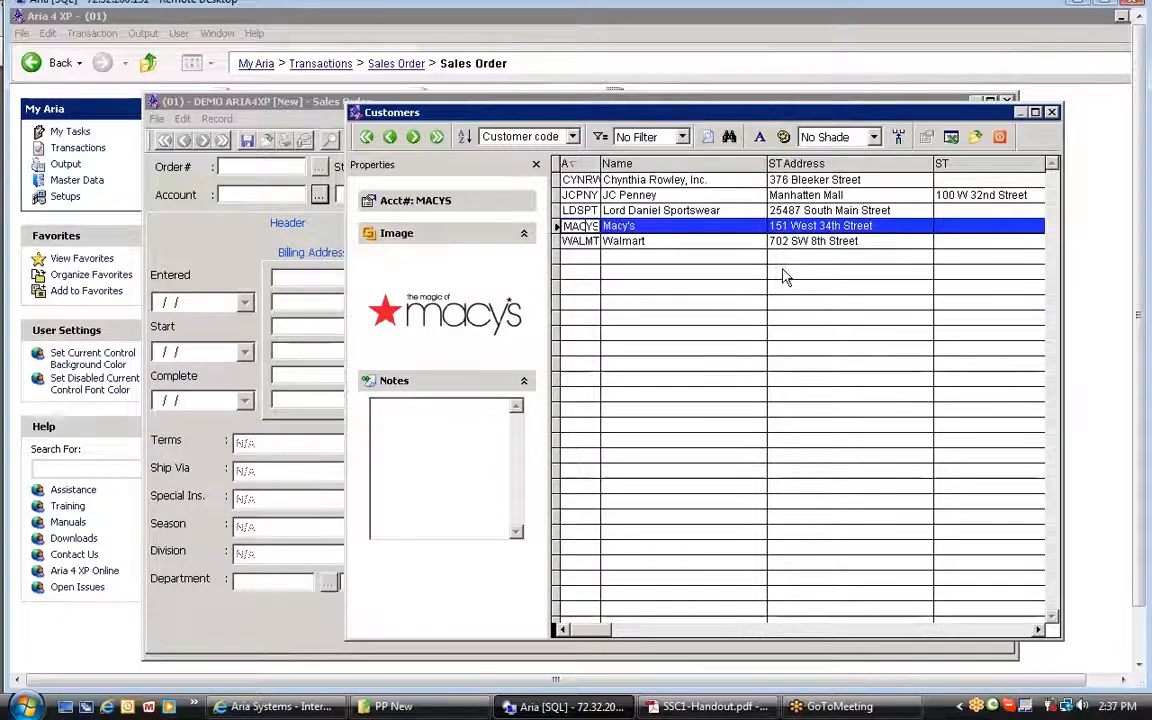
{"action": "key", "text": "Up"}
{"action": "key", "text": "Down"}
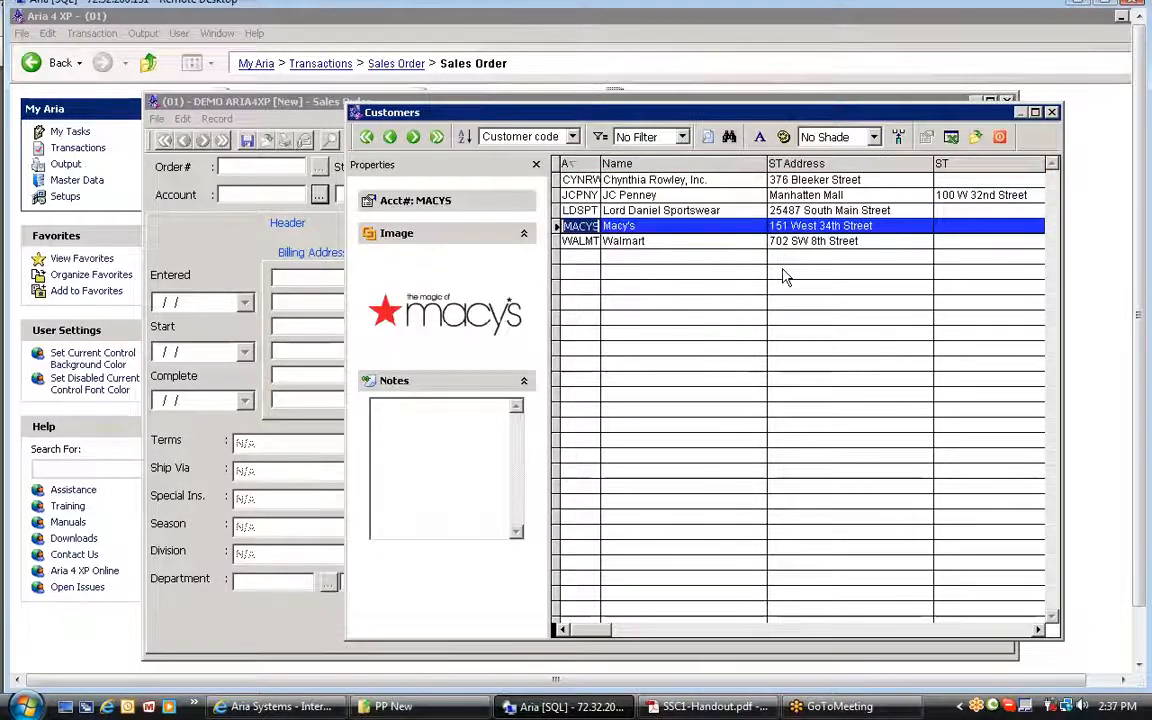
{"action": "key", "text": "Return"}
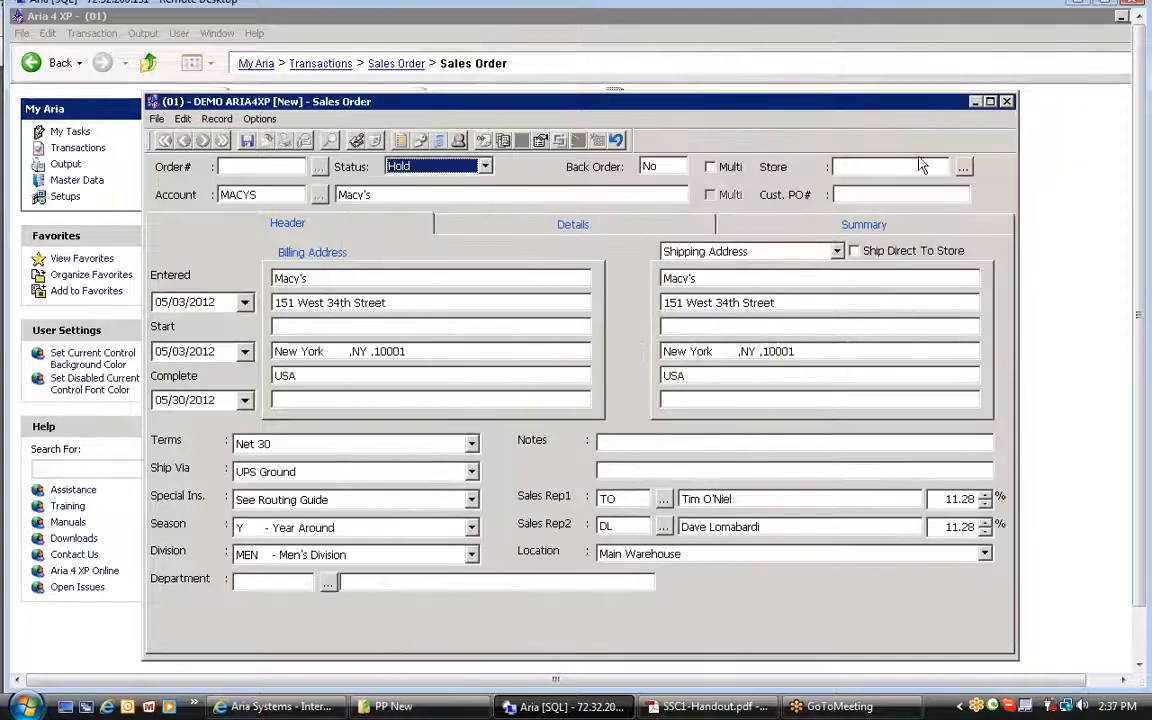
{"action": "left_click", "coordinate": [718, 172]}
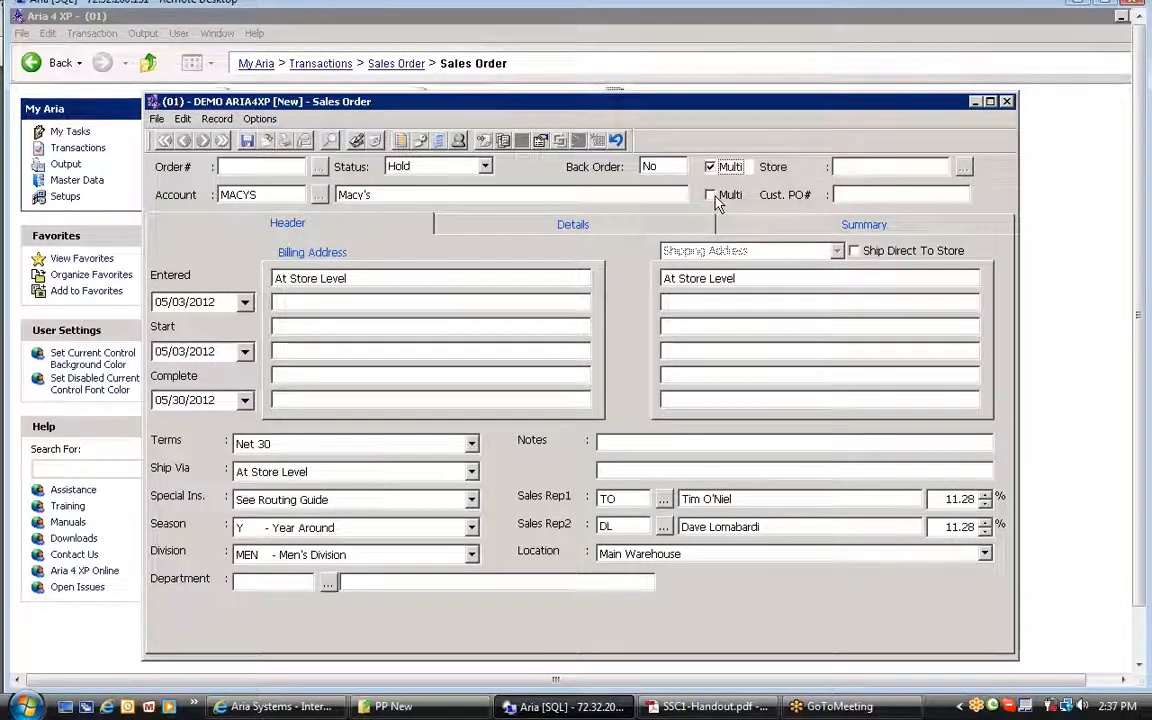
{"action": "left_click", "coordinate": [714, 199]}
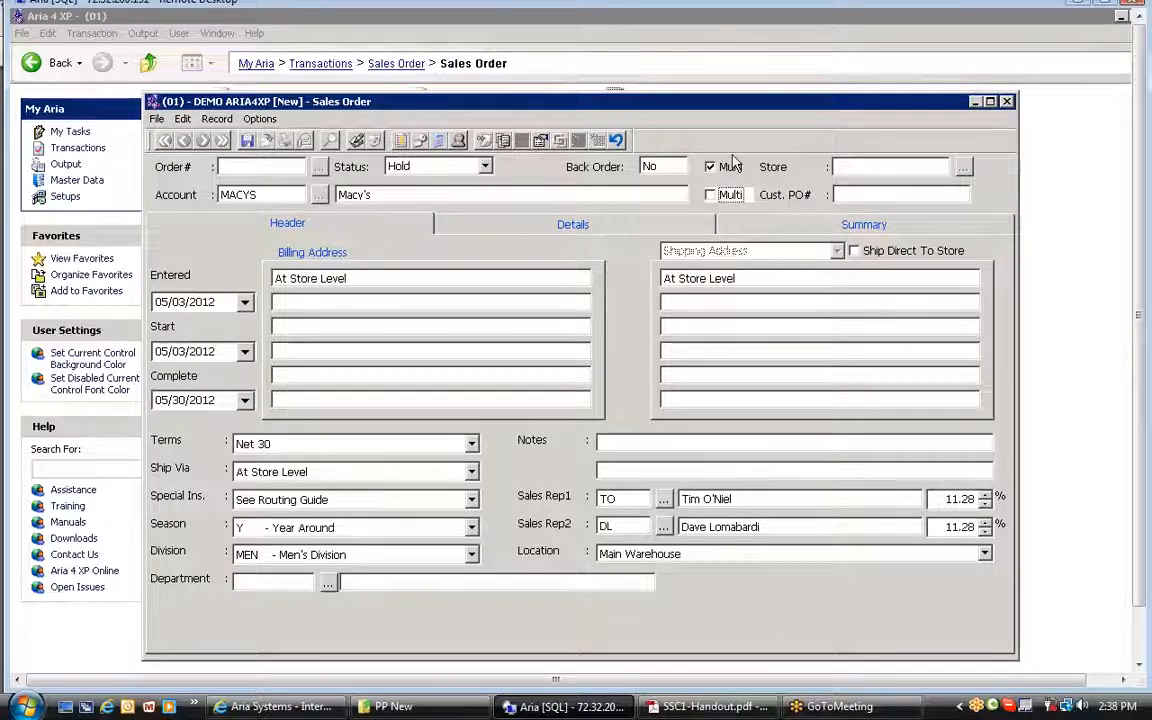
{"action": "left_click", "coordinate": [710, 167]}
Step: Leave the multiple-PO option off and enter the customer PO number for the order
{"action": "left_click", "coordinate": [868, 195]}
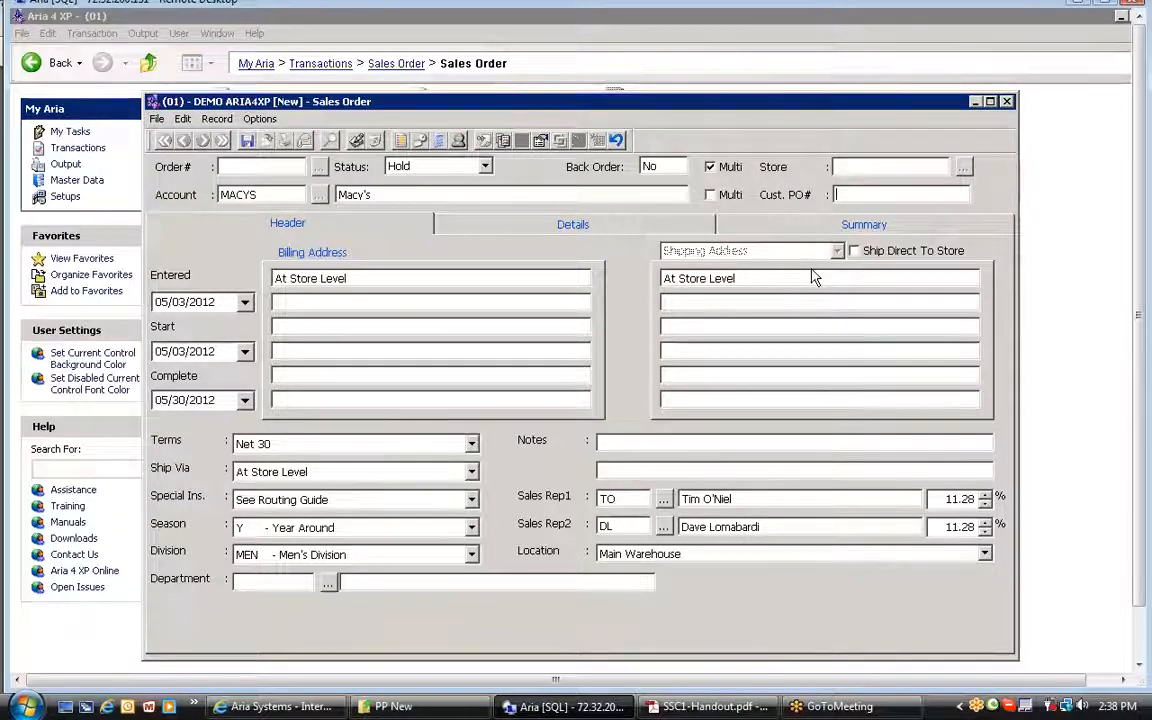
{"action": "left_click", "coordinate": [711, 196]}
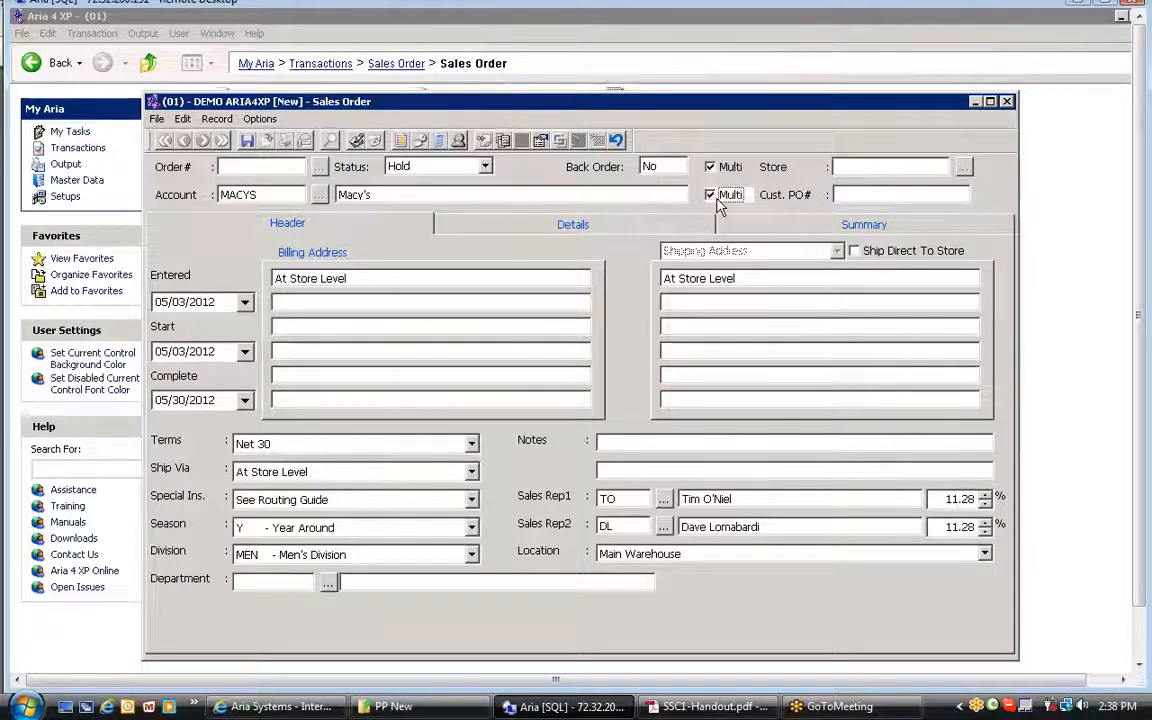
{"action": "left_click", "coordinate": [711, 196]}
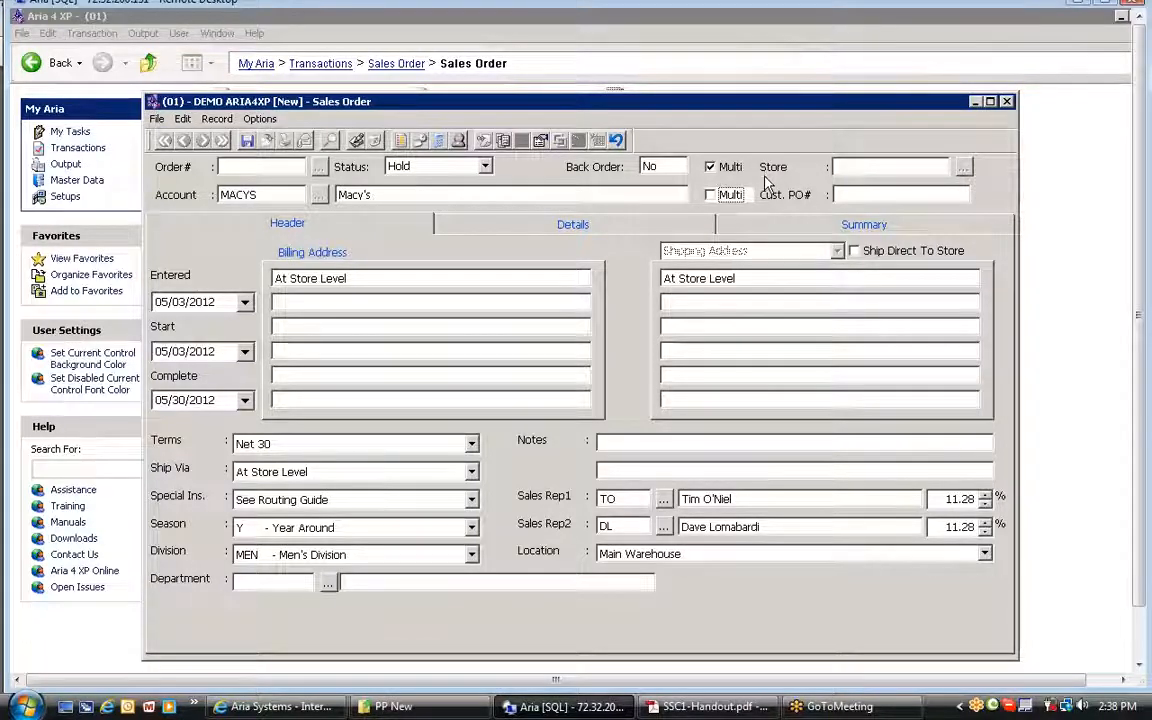
{"action": "left_click", "coordinate": [841, 195]}
{"action": "type", "text": "123456"}
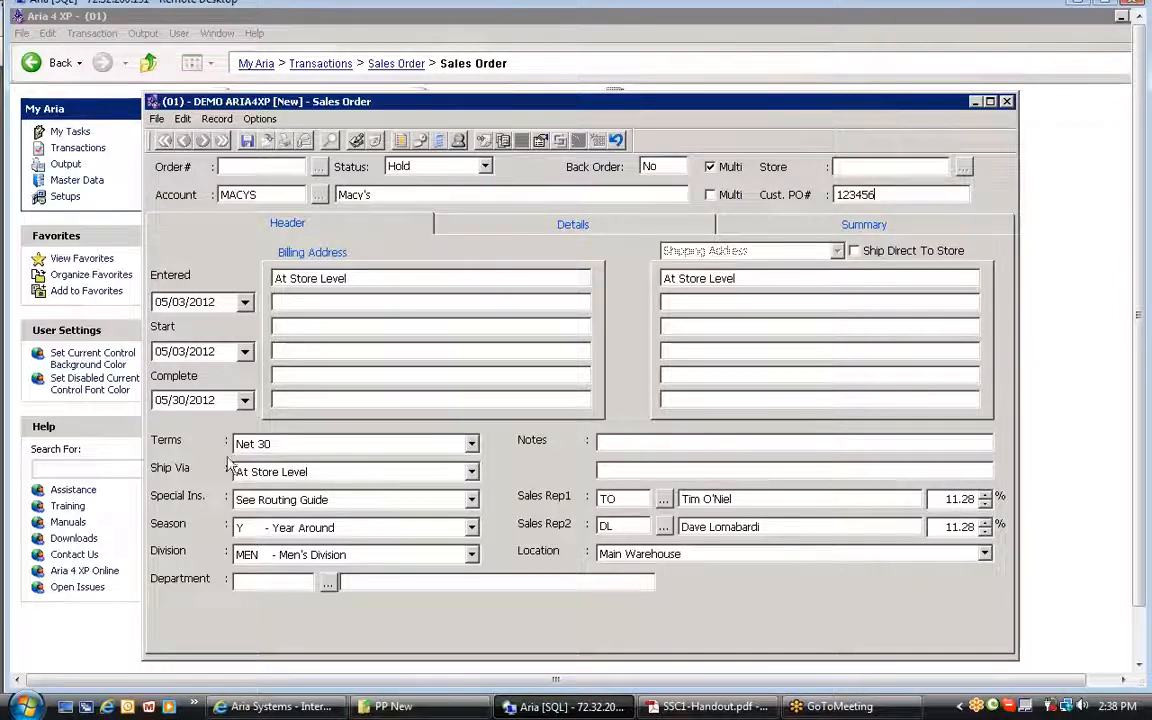
Step: Set the order's start date to 05/10/2012 and its complete date to 05/15/2012
{"action": "left_click", "coordinate": [192, 352]}
{"action": "left_click_drag", "start_coordinate": [187, 352], "coordinate": [153, 352]}
{"action": "left_click", "coordinate": [172, 352]}
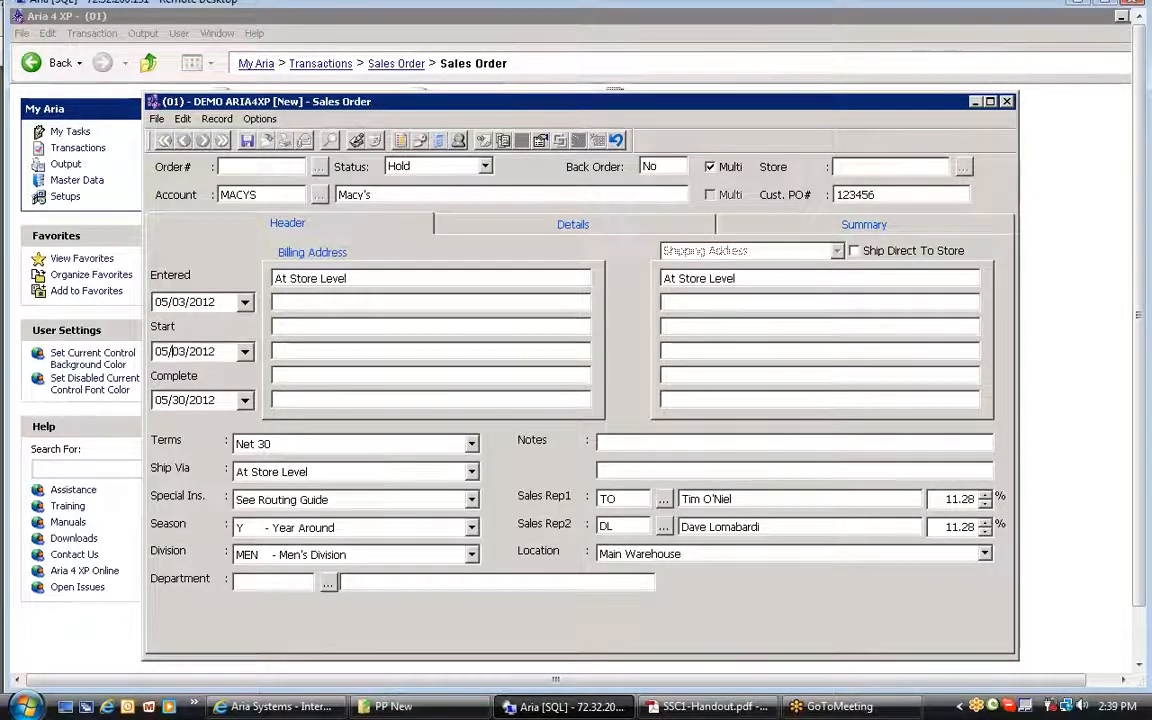
{"action": "type", "text": "10"}
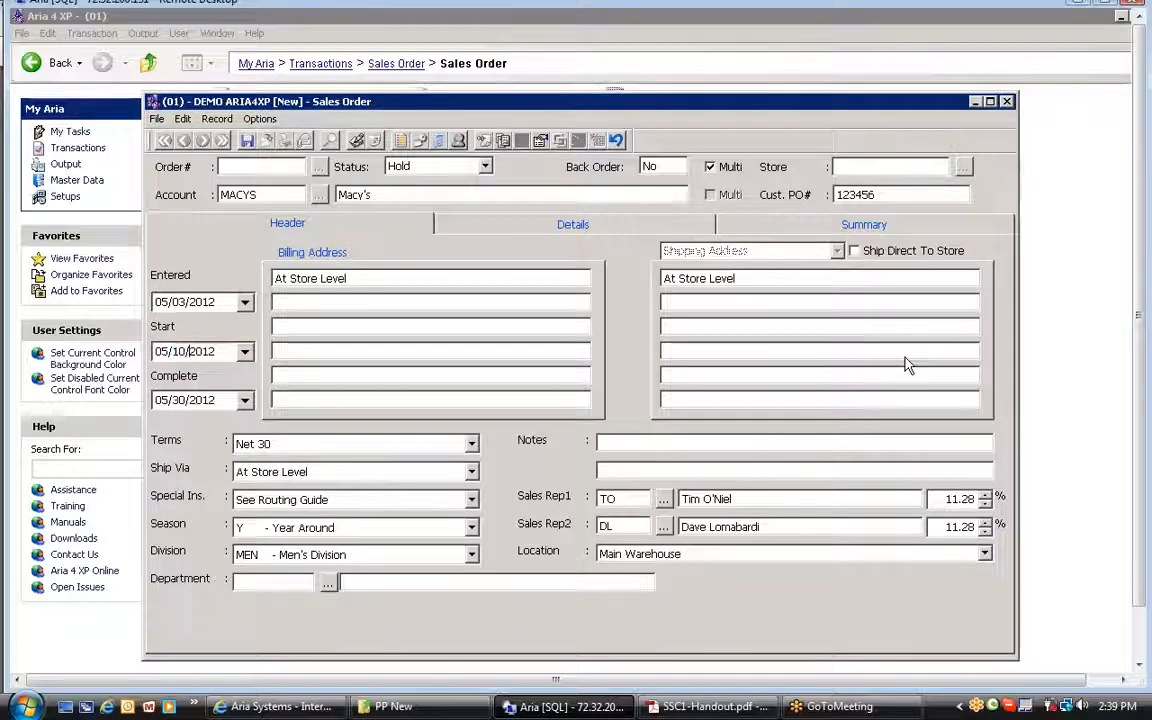
{"action": "key", "text": "Right"}
{"action": "key", "text": "Right"}
{"action": "key", "text": "Right"}
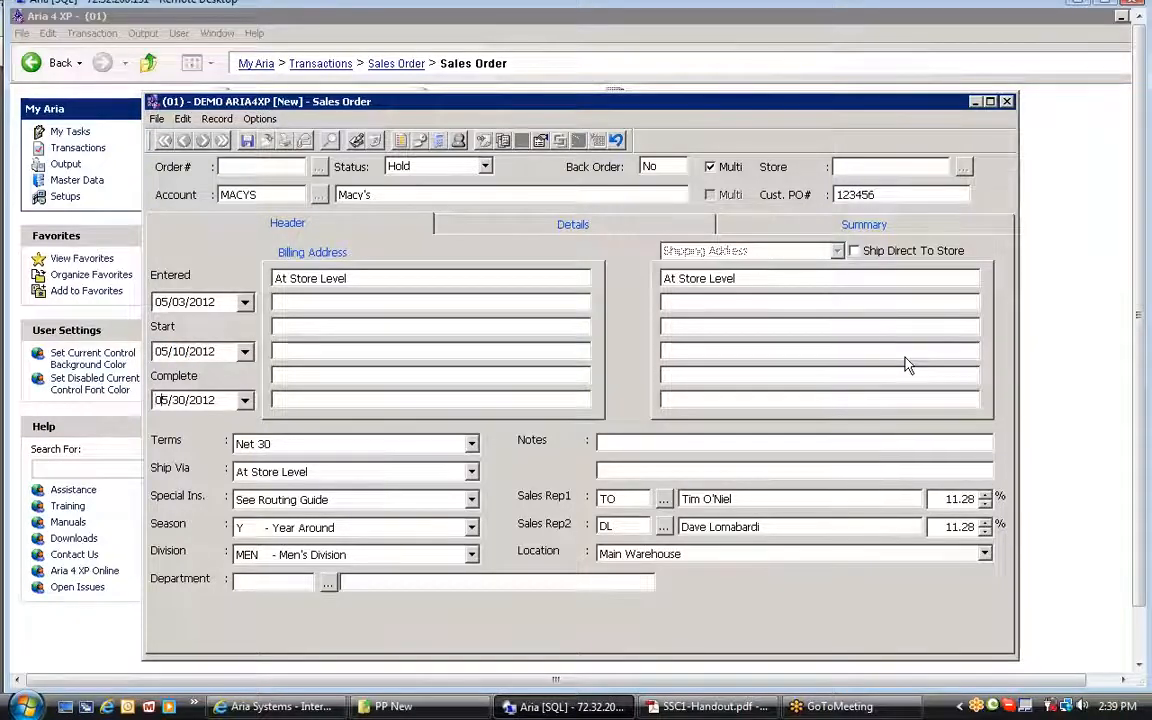
{"action": "key", "text": "Tab"}
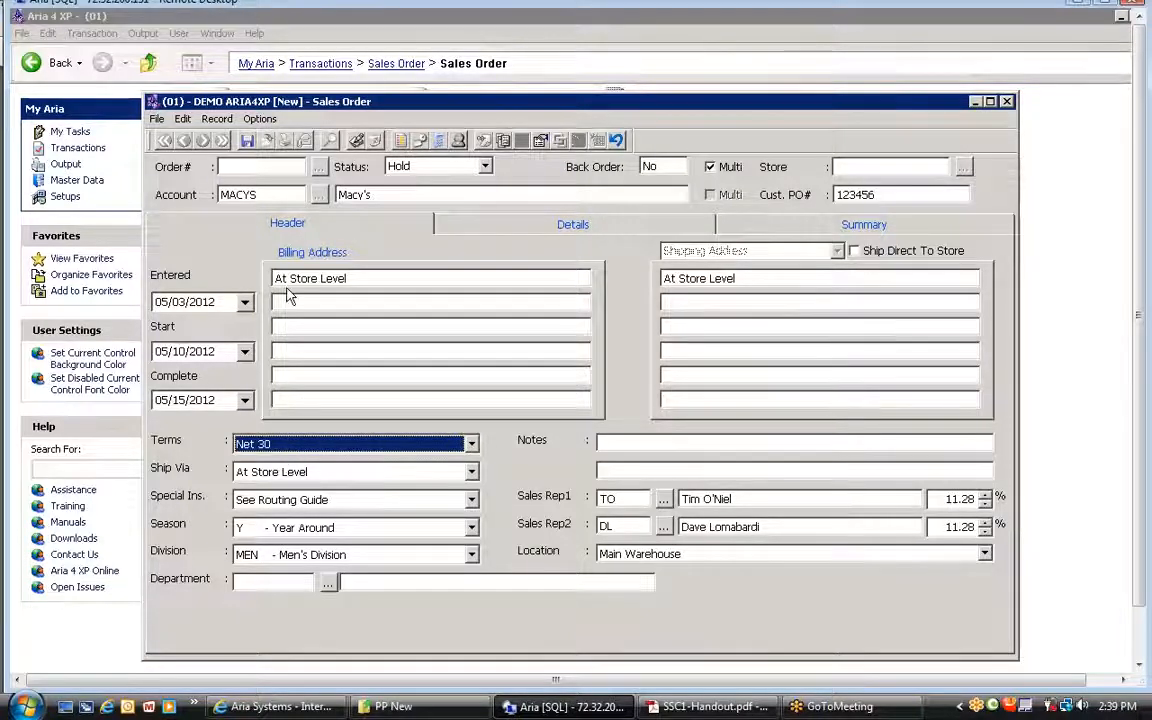
Step: Set the order's special instructions to No Back Order and its season to ALL
{"action": "left_click", "coordinate": [282, 503]}
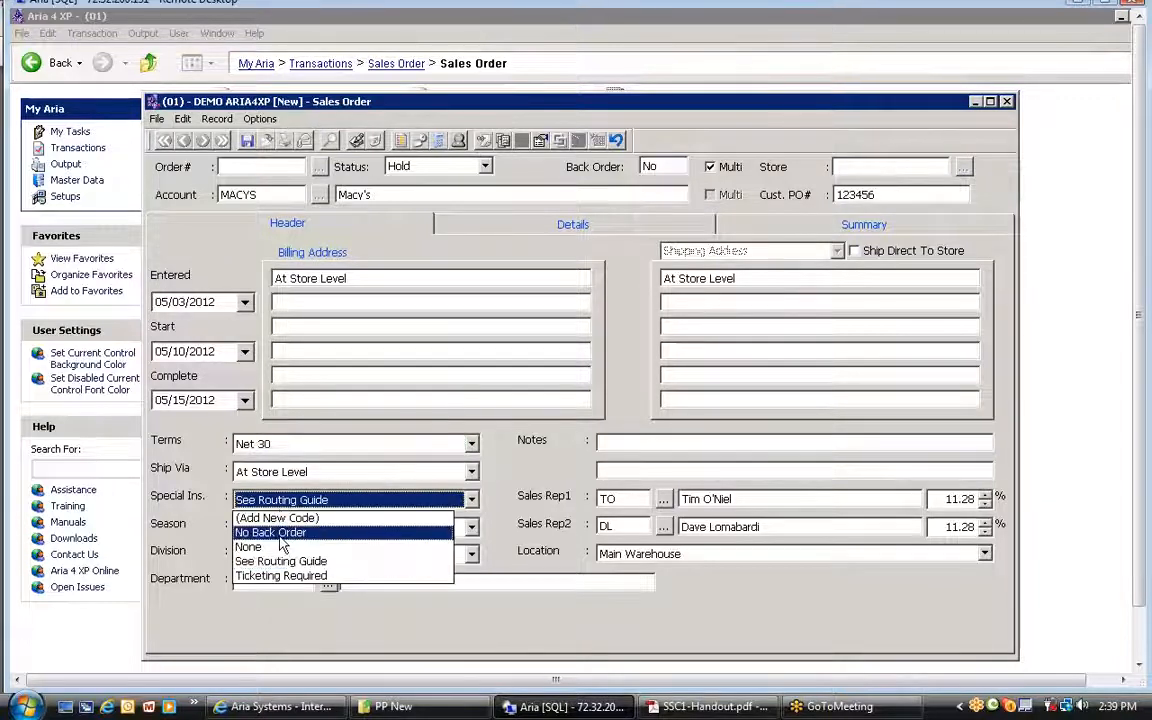
{"action": "left_click", "coordinate": [281, 533]}
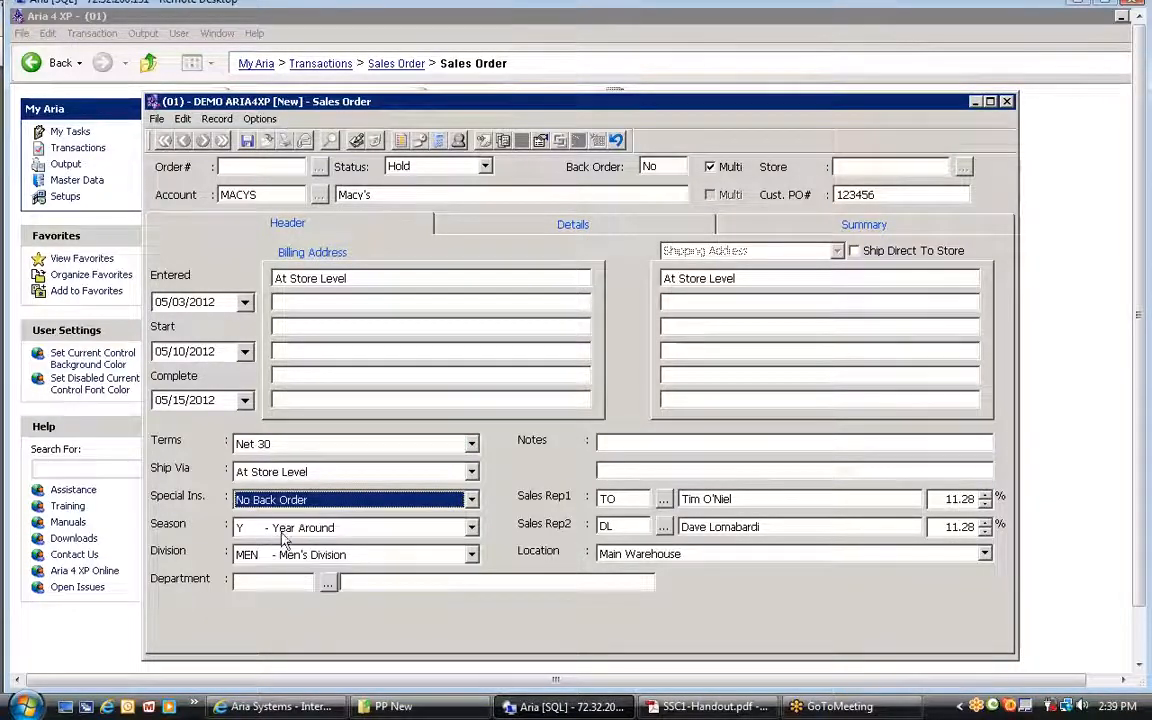
{"action": "left_click", "coordinate": [292, 532]}
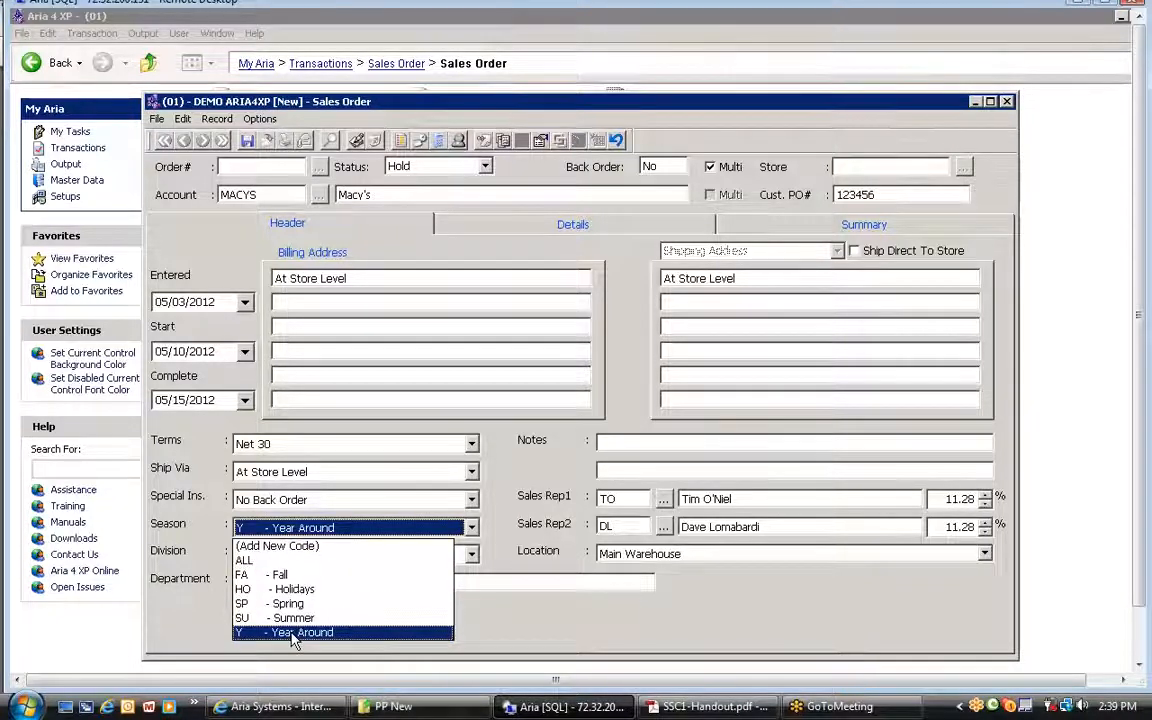
{"action": "left_click", "coordinate": [275, 589]}
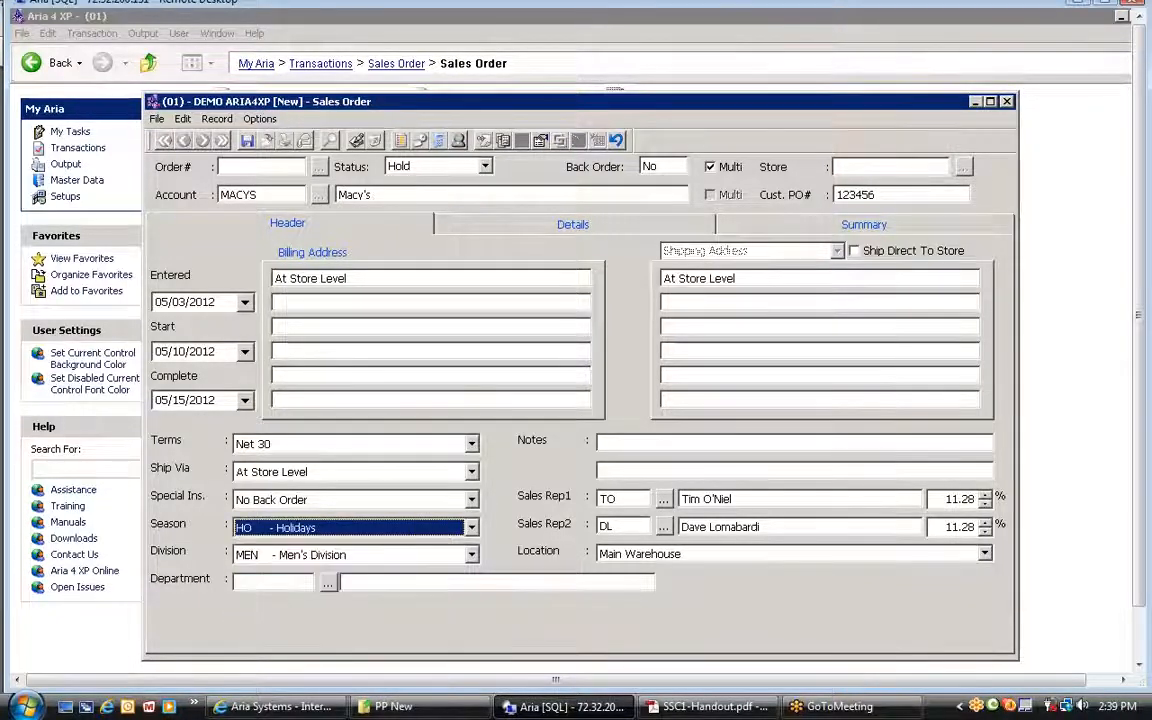
{"action": "left_click", "coordinate": [308, 533]}
{"action": "left_click", "coordinate": [283, 556]}
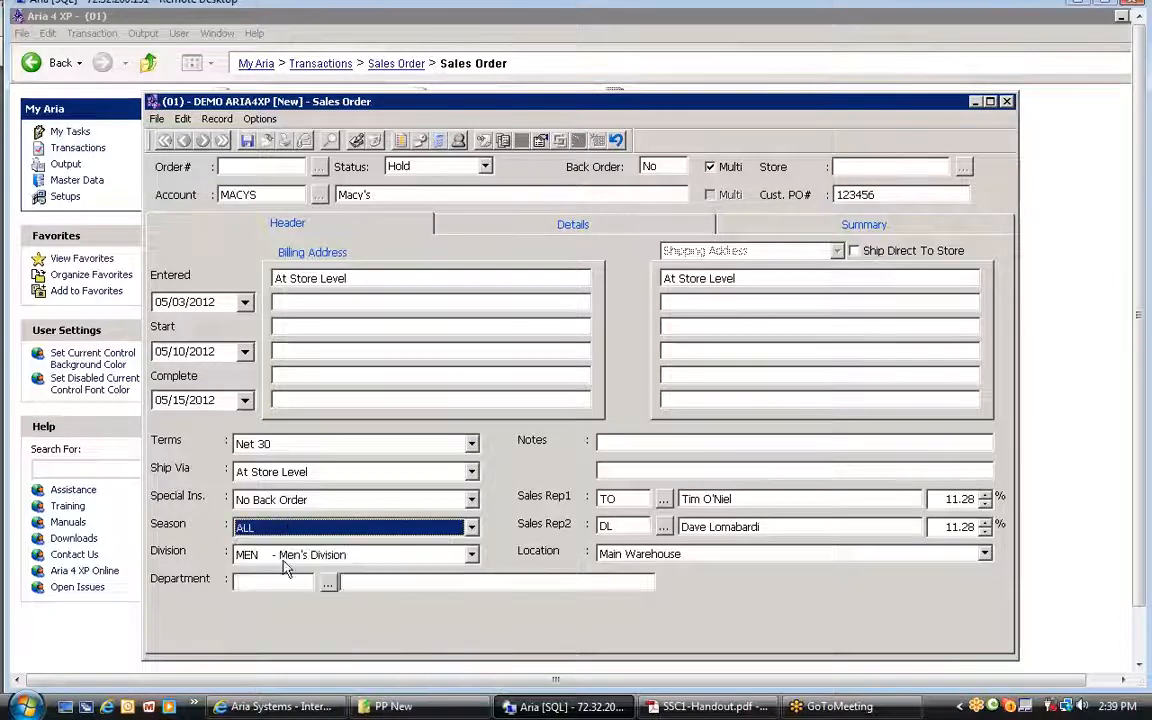
Step: Open the multi-store template for entering the sales order's detail lines
{"action": "left_click", "coordinate": [632, 224]}
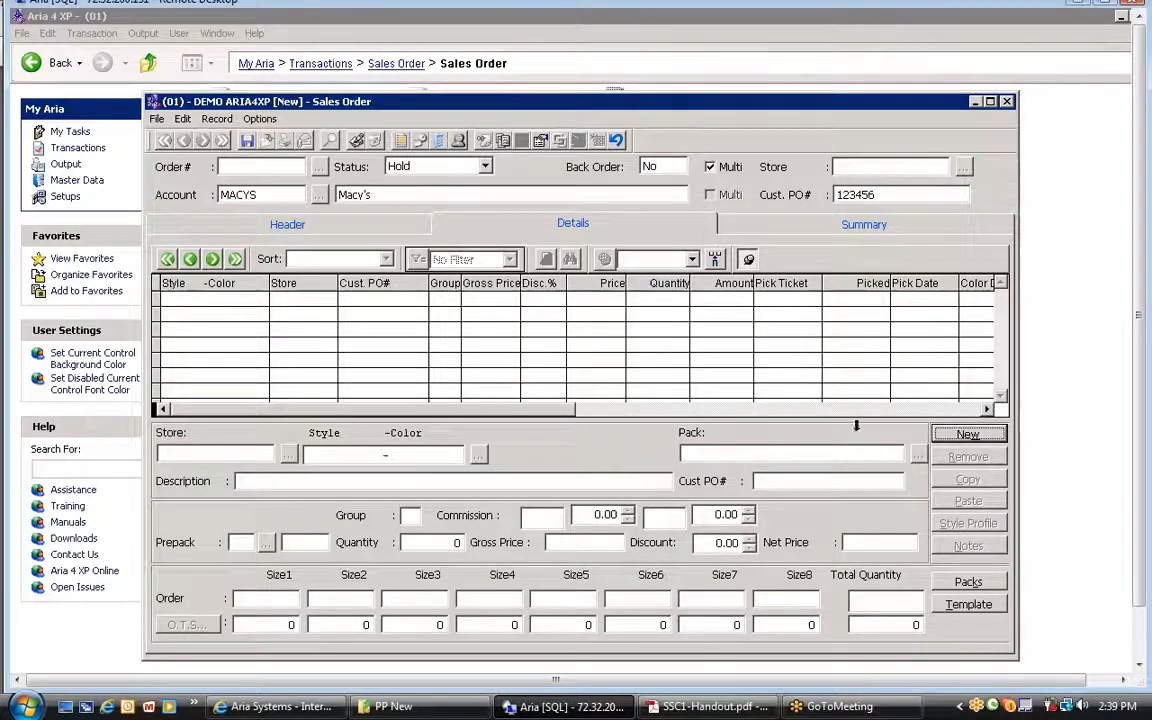
{"action": "left_click", "coordinate": [990, 606]}
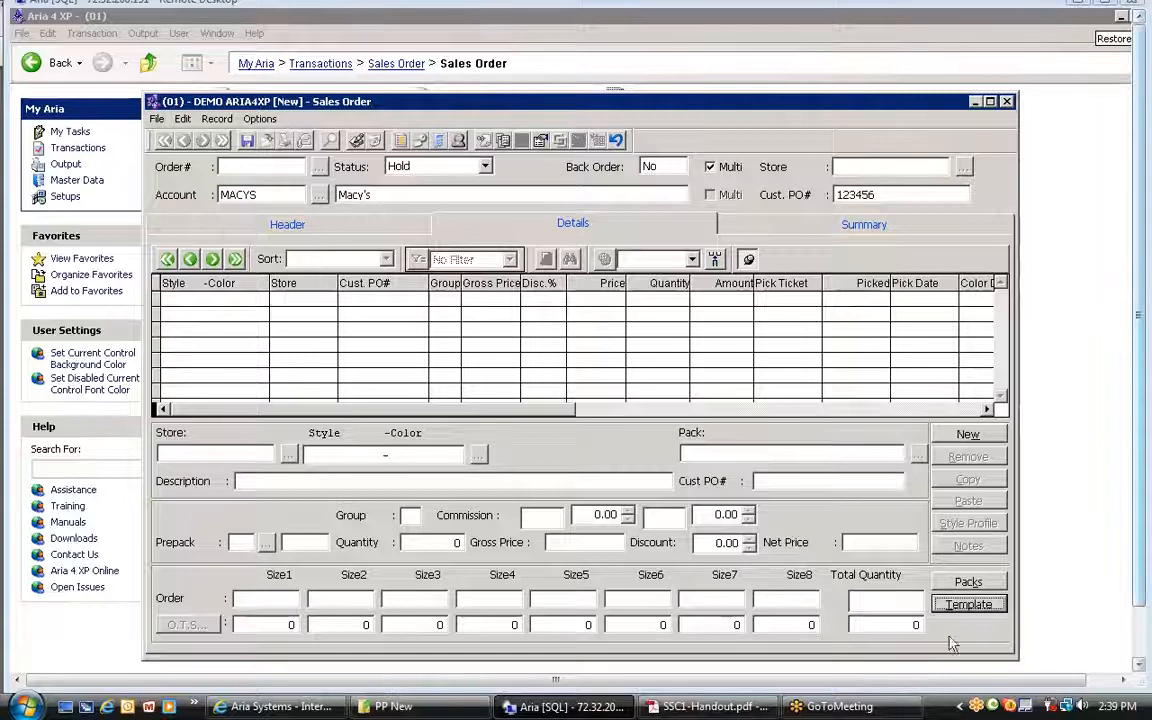
{"action": "left_click", "coordinate": [1011, 706]}
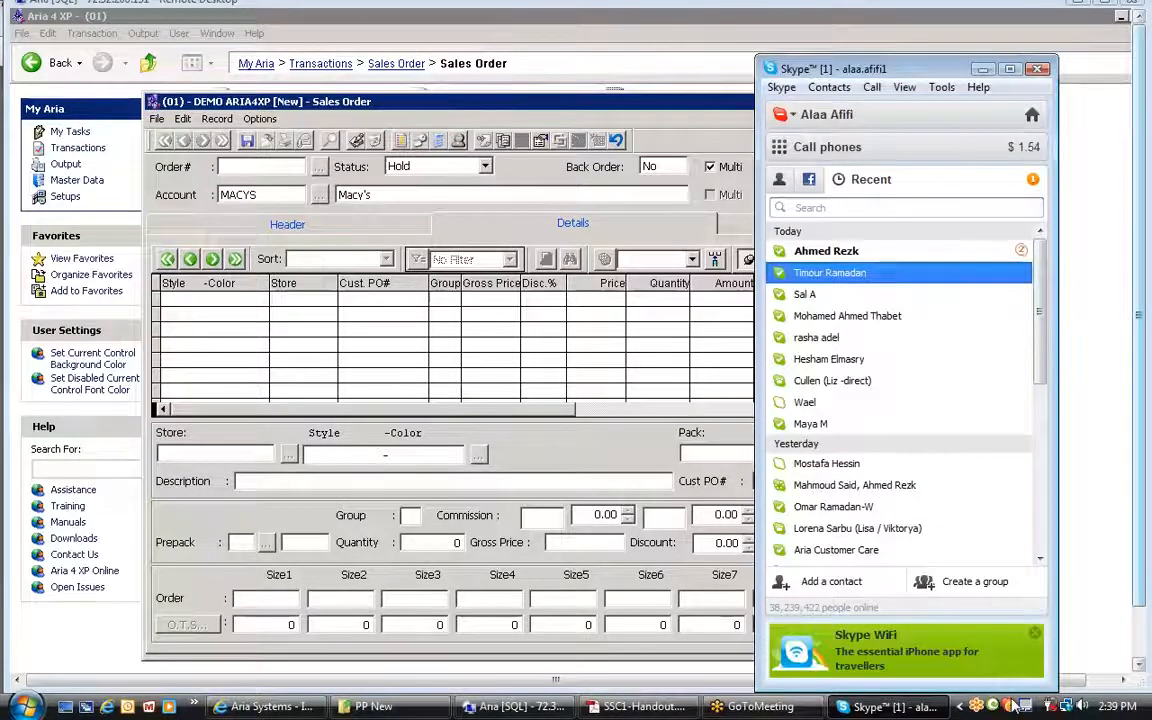
{"action": "left_click", "coordinate": [1038, 69]}
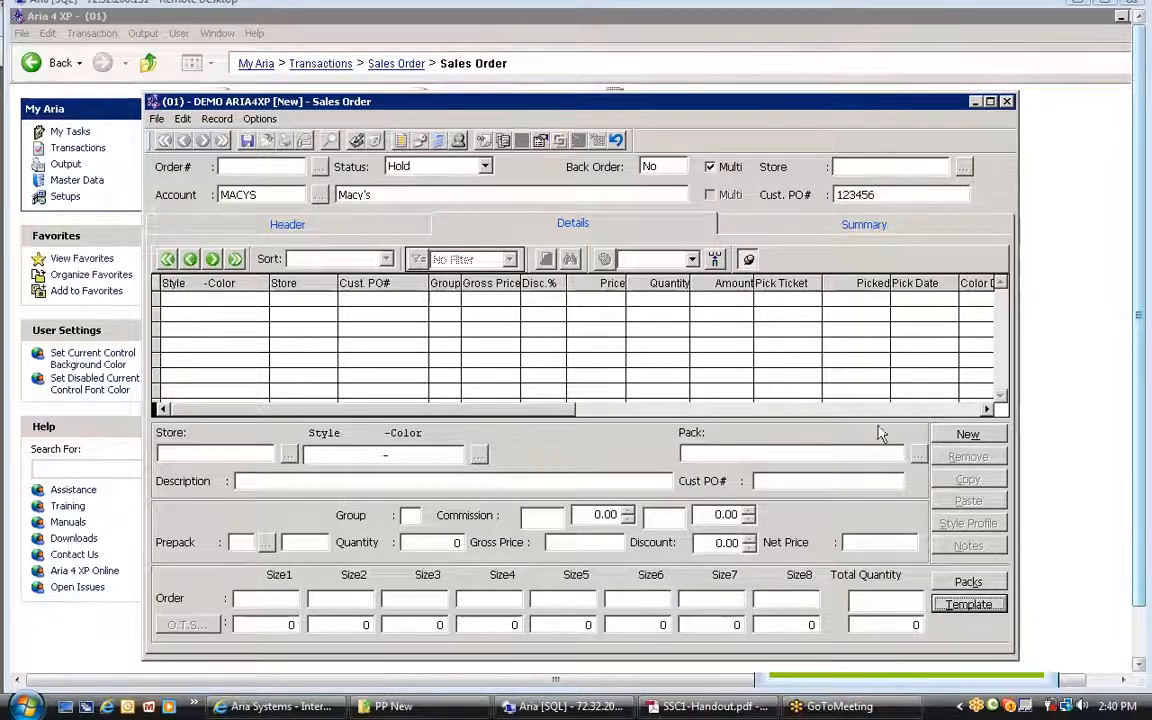
{"action": "left_click", "coordinate": [966, 605]}
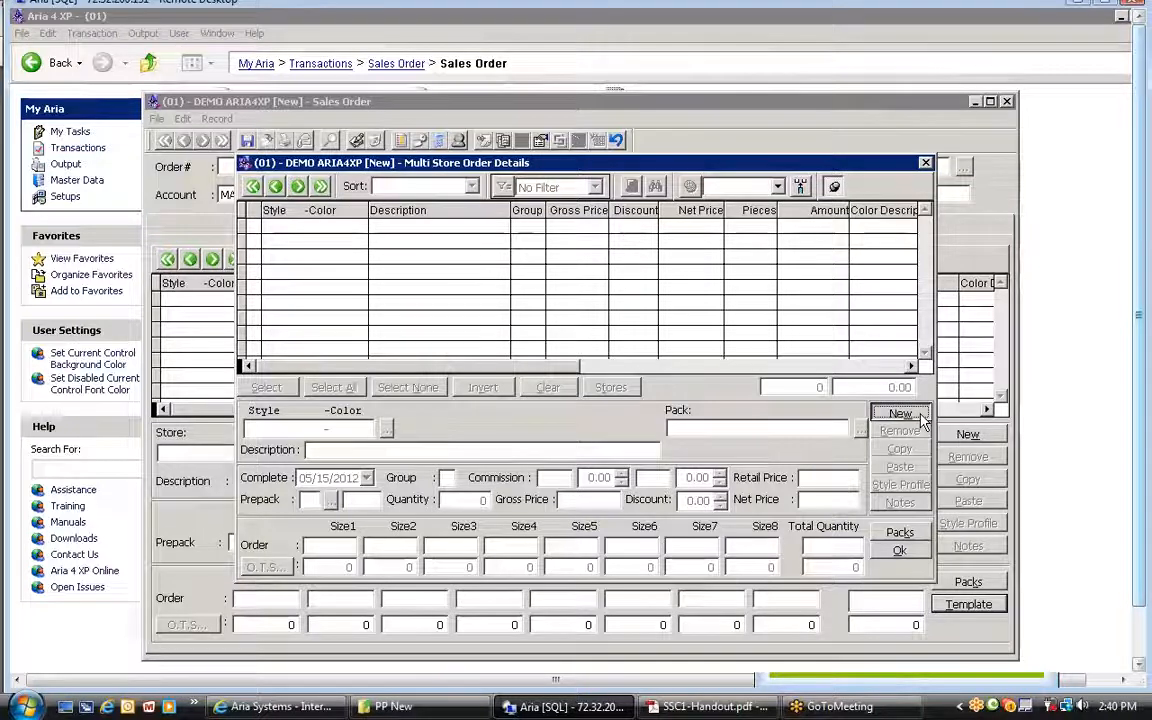
Step: Add a template line for the Cargo Pants style CP-4781547 in BROWN from the style list
{"action": "left_click", "coordinate": [900, 414]}
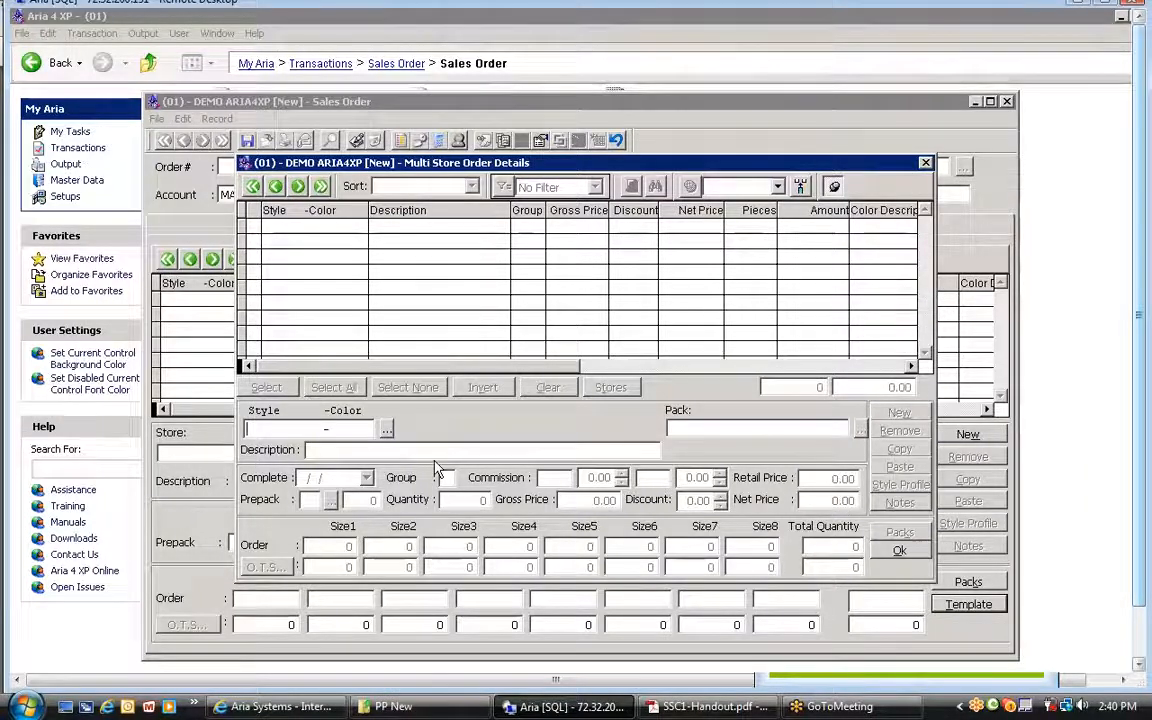
{"action": "type", "text": "G"}
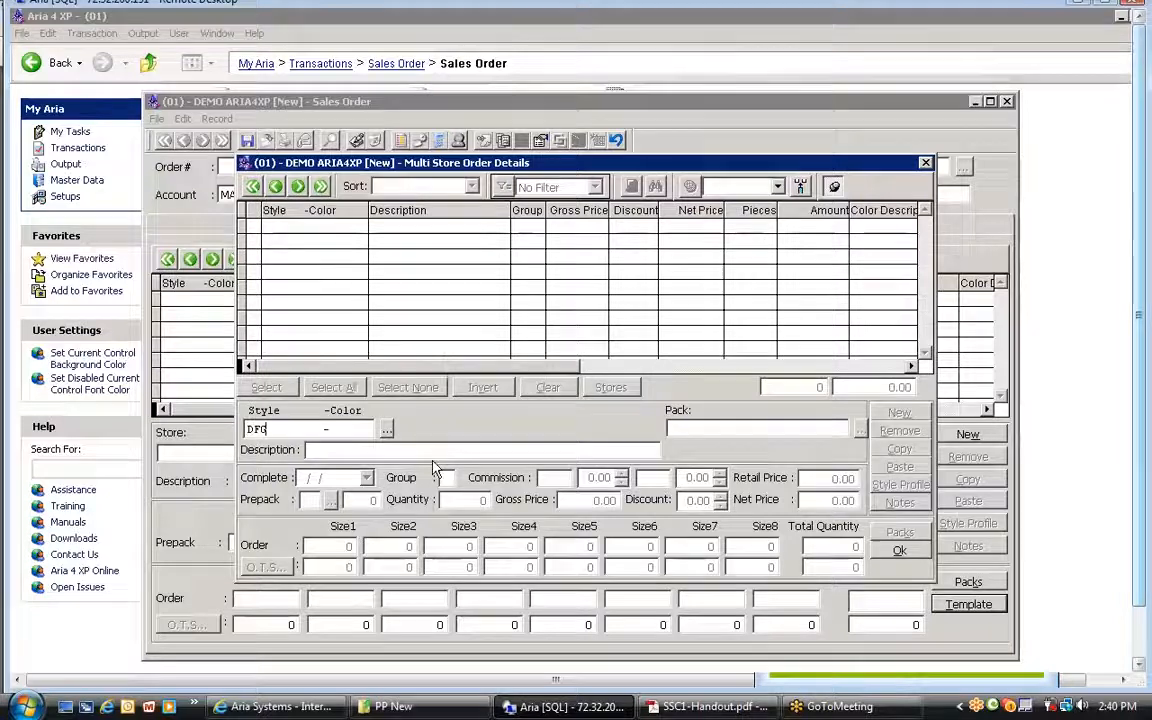
{"action": "left_click", "coordinate": [386, 430]}
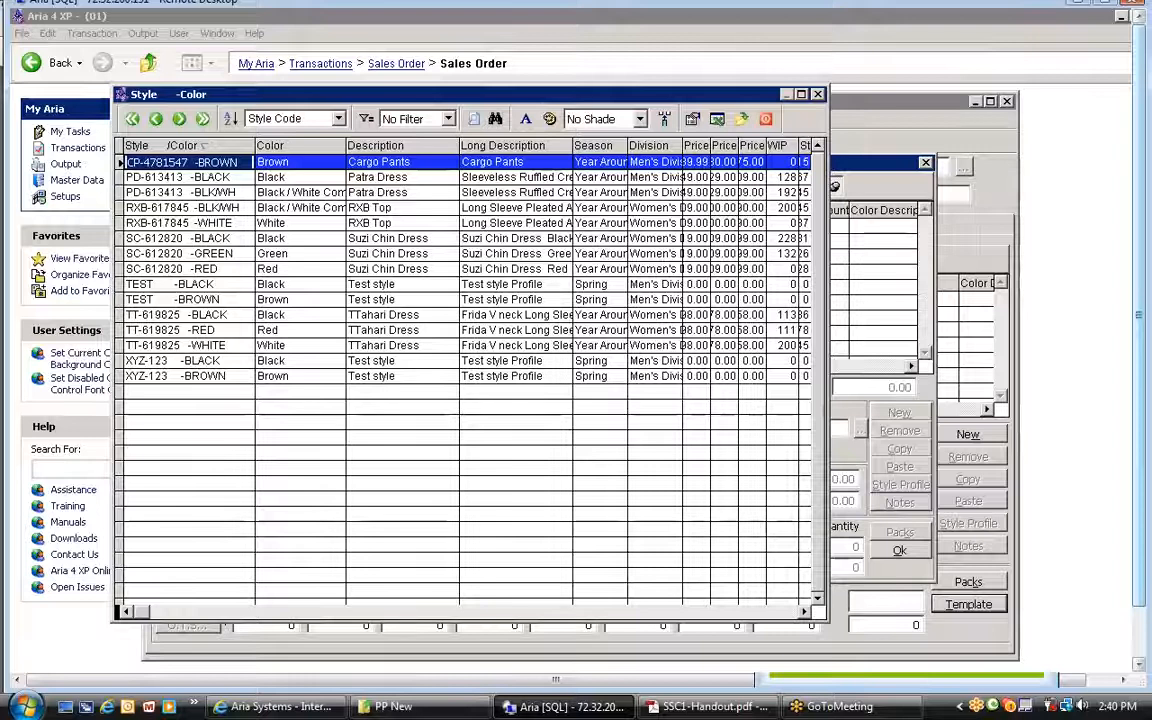
{"action": "key", "text": "Return"}
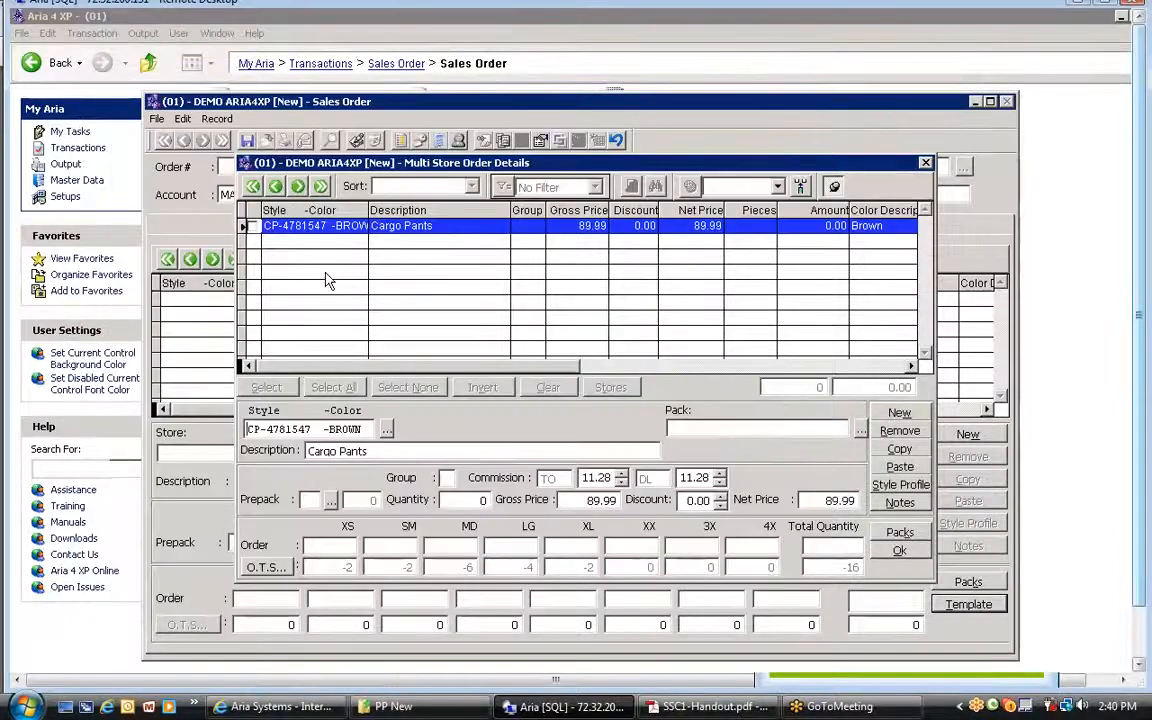
Step: Order the Cargo Pants as XS 10, SM 15, MD 20, LG 3 and XL 10, and accept the piece total
{"action": "key", "text": "Tab"}
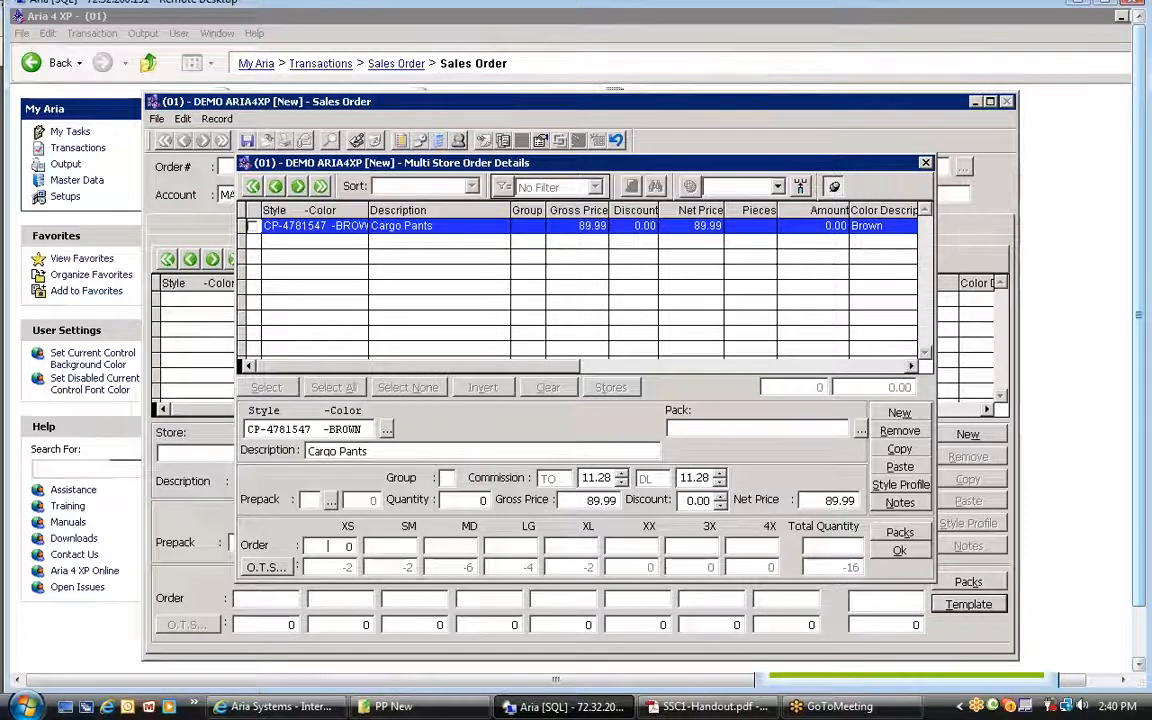
{"action": "type", "text": "1"}
{"action": "key", "text": "Tab"}
{"action": "type", "text": "15"}
{"action": "key", "text": "Tab"}
{"action": "type", "text": "20"}
{"action": "key", "text": "Tab"}
{"action": "type", "text": "3"}
{"action": "key", "text": "Tab"}
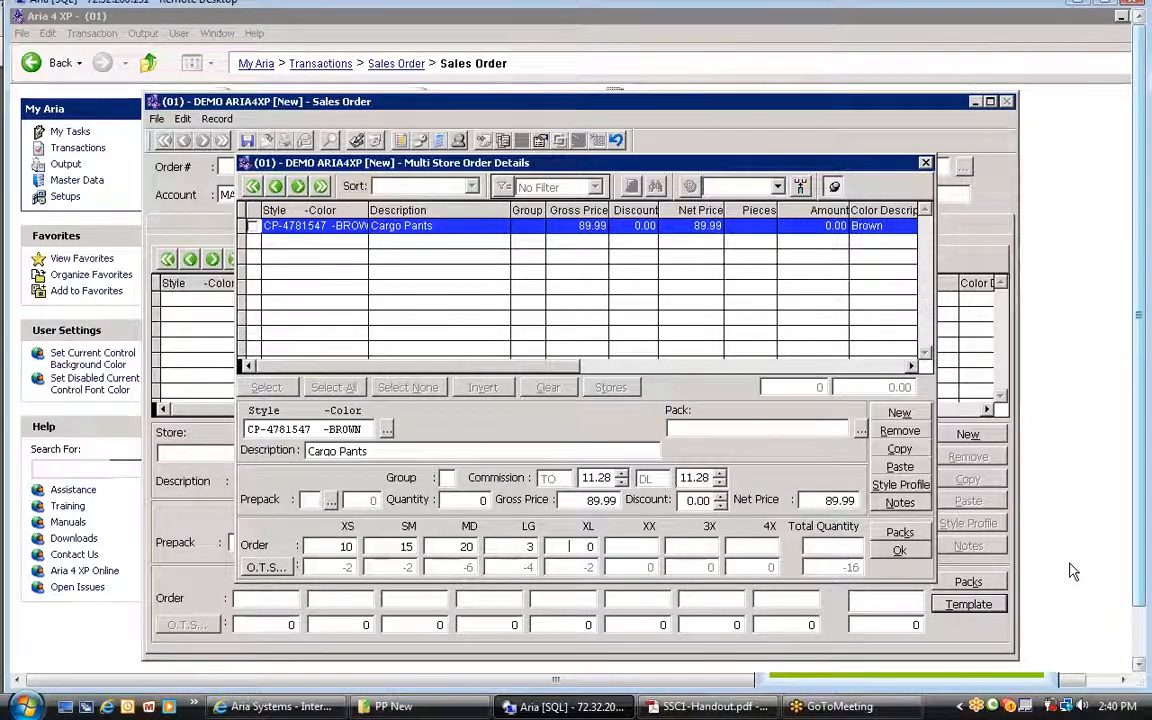
{"action": "type", "text": "10"}
{"action": "key", "text": "Tab"}
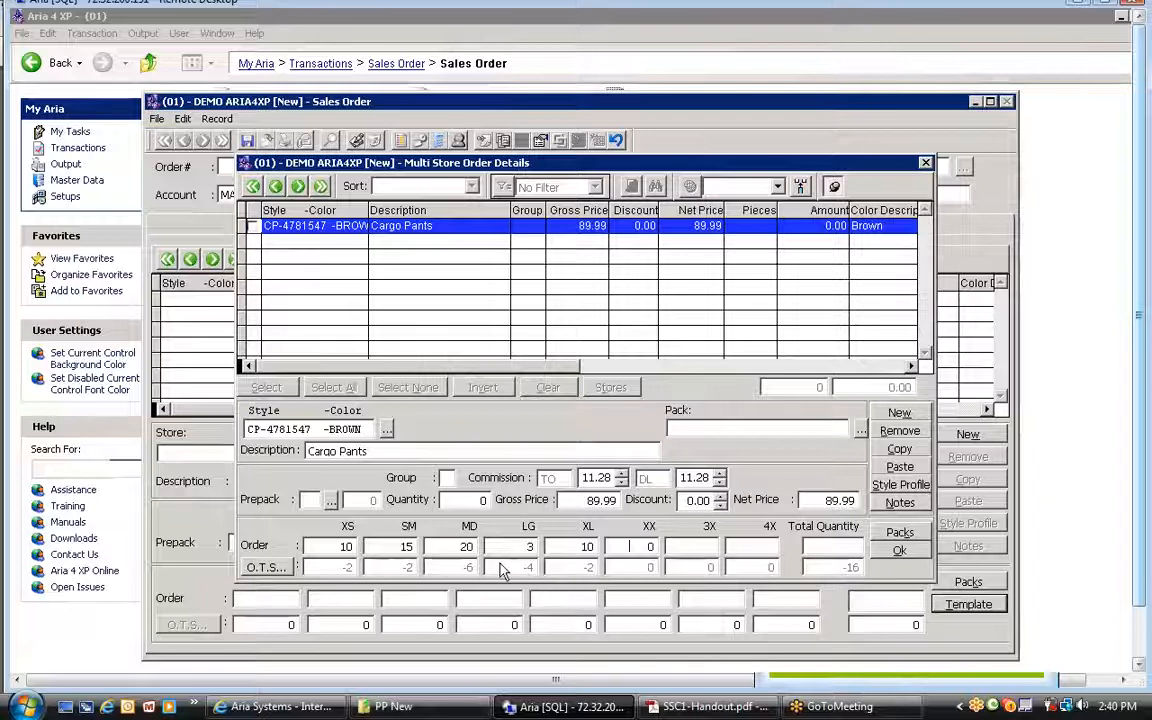
{"action": "left_click", "coordinate": [898, 552]}
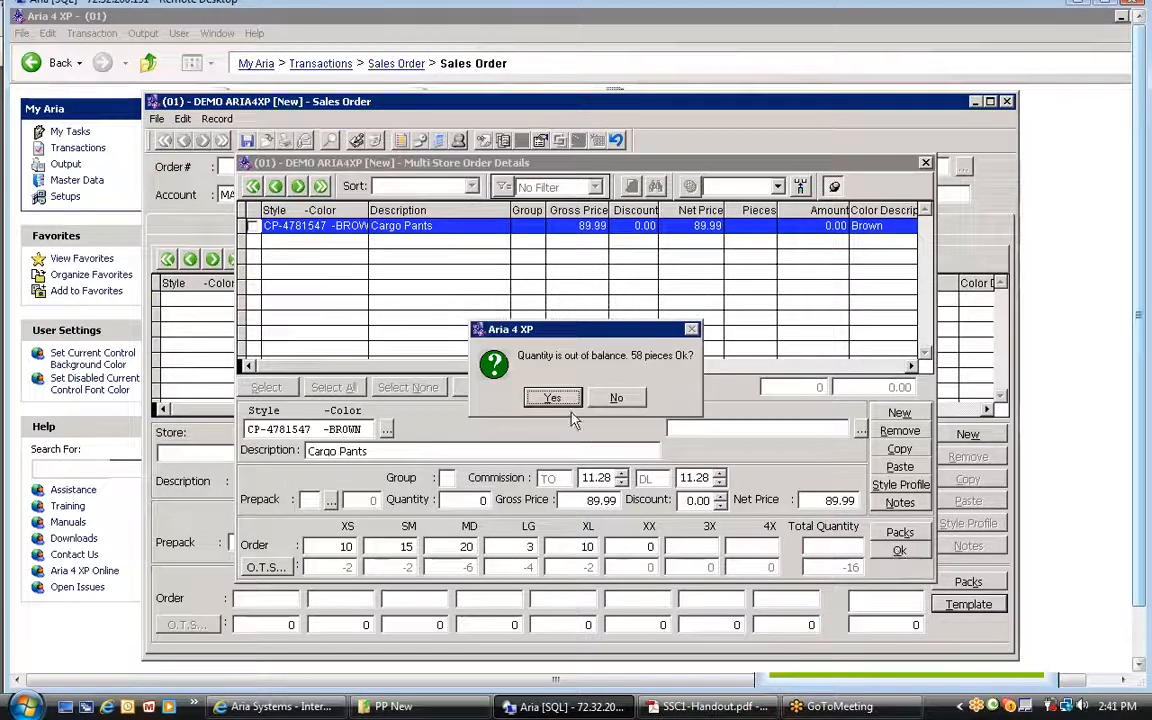
{"action": "left_click", "coordinate": [548, 399]}
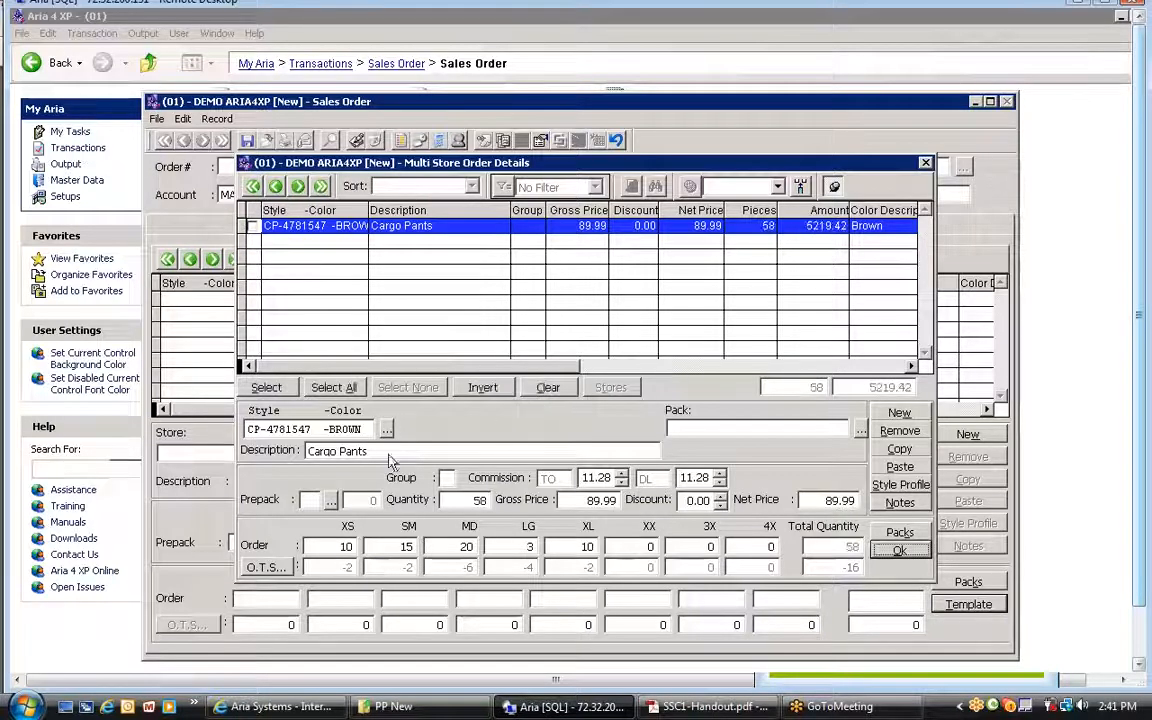
Step: Add a second template line for the Patra Dress style PD-613413 in BLACK from the style list
{"action": "left_click", "coordinate": [900, 415]}
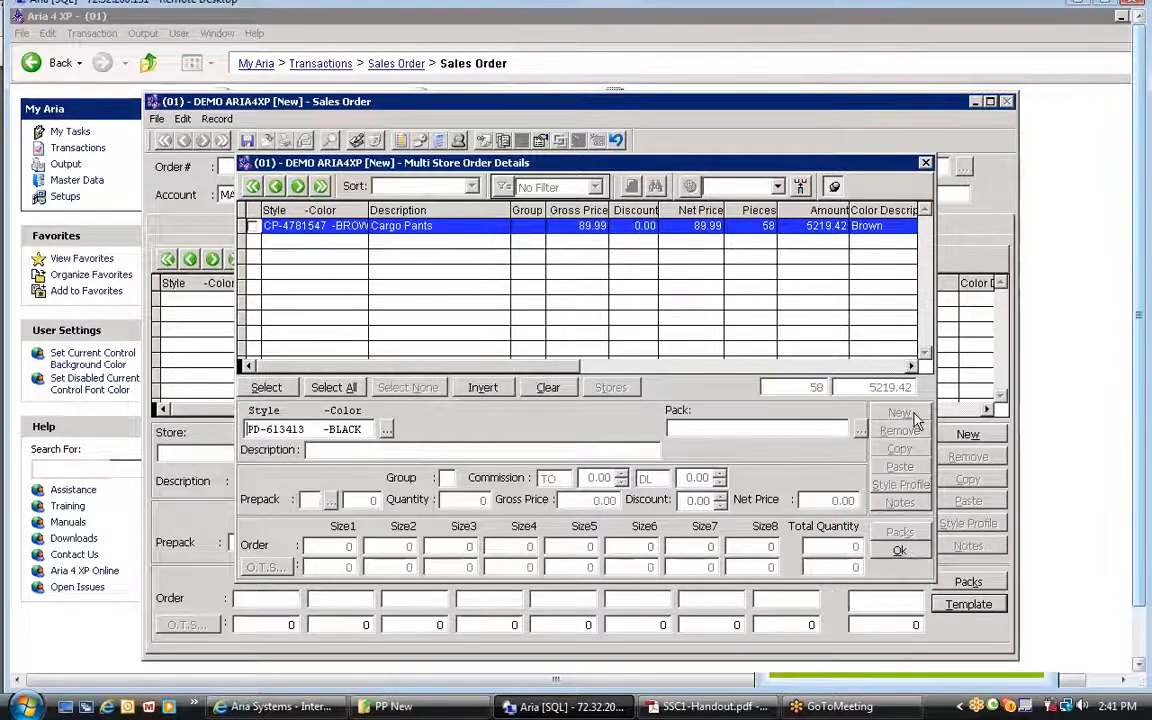
{"action": "left_click", "coordinate": [386, 429]}
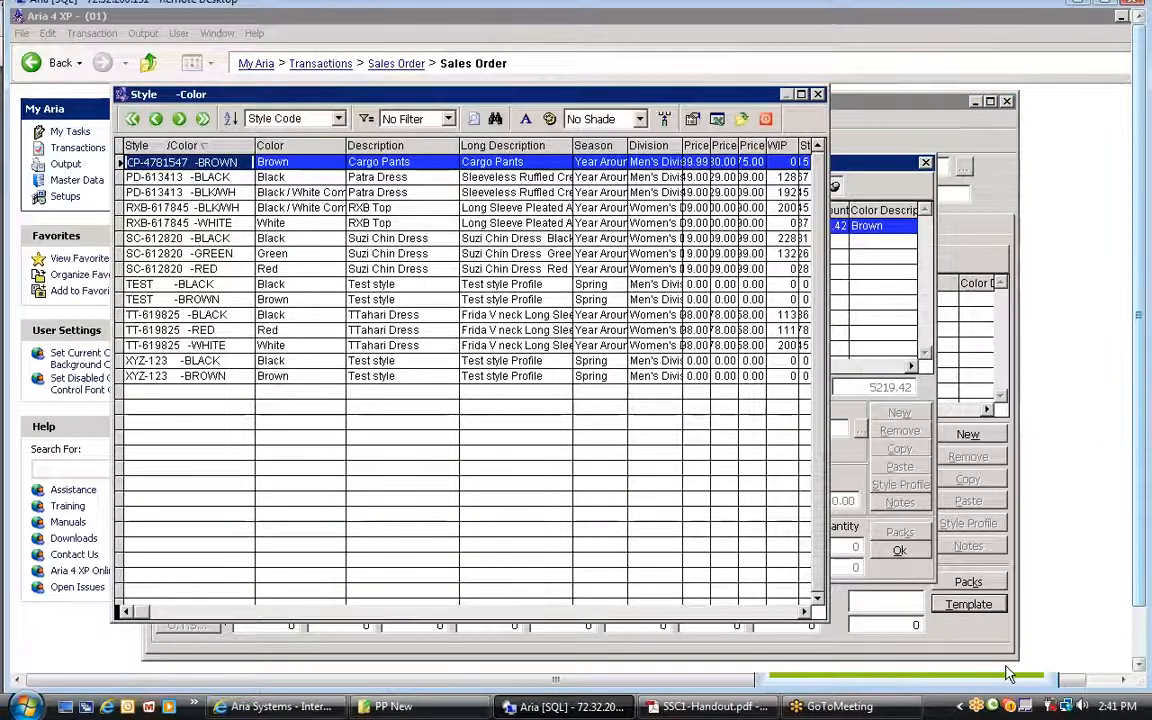
{"action": "key", "text": "Down"}
{"action": "key", "text": "Return"}
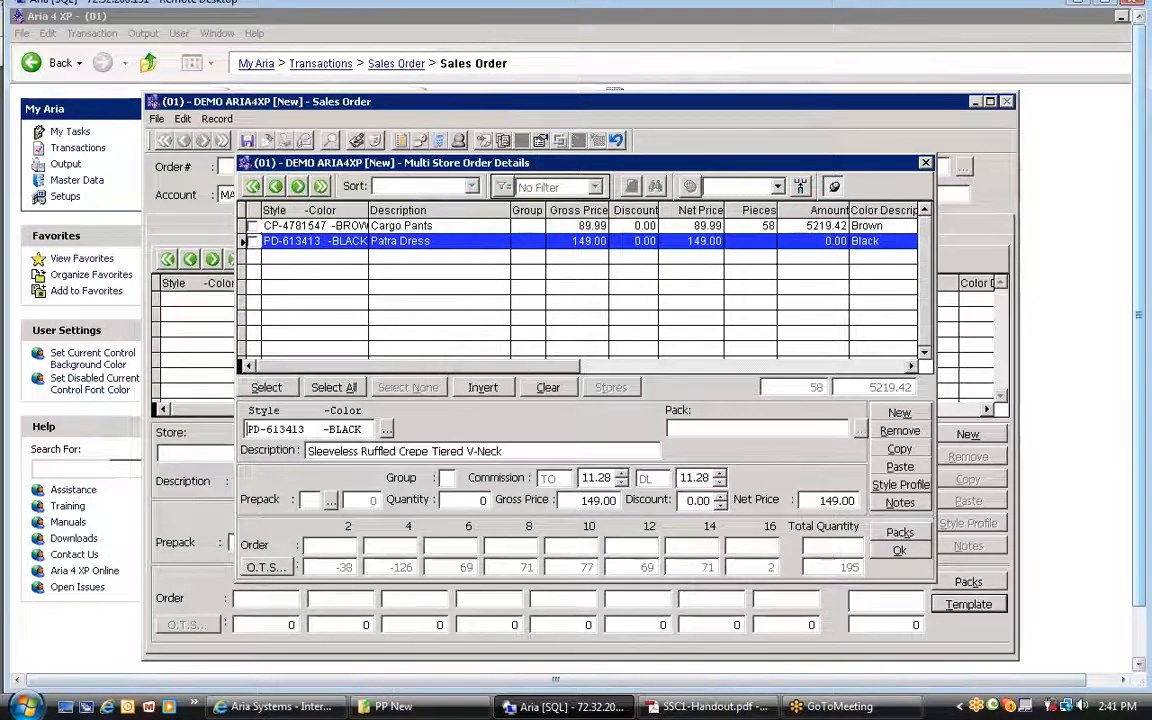
Step: Order the Patra Dress as size 2: 2, size 4: 2, size 6: 5, size 8: 6 and size 10: 8, and accept the piece total
{"action": "left_click", "coordinate": [327, 545]}
{"action": "type", "text": "2"}
{"action": "key", "text": "Tab"}
{"action": "type", "text": "2"}
{"action": "key", "text": "Tab"}
{"action": "type", "text": "5"}
{"action": "key", "text": "Tab"}
{"action": "type", "text": "6"}
{"action": "key", "text": "Tab"}
{"action": "key", "text": "Tab"}
{"action": "key", "text": "Tab"}
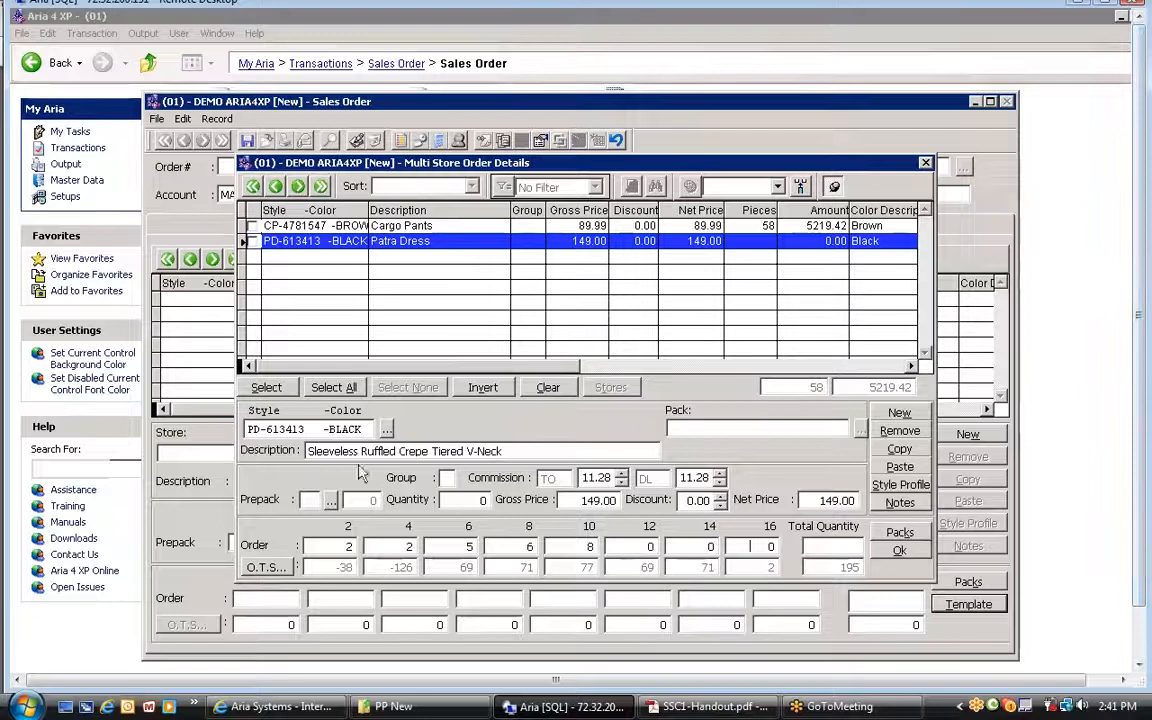
{"action": "key", "text": "Tab"}
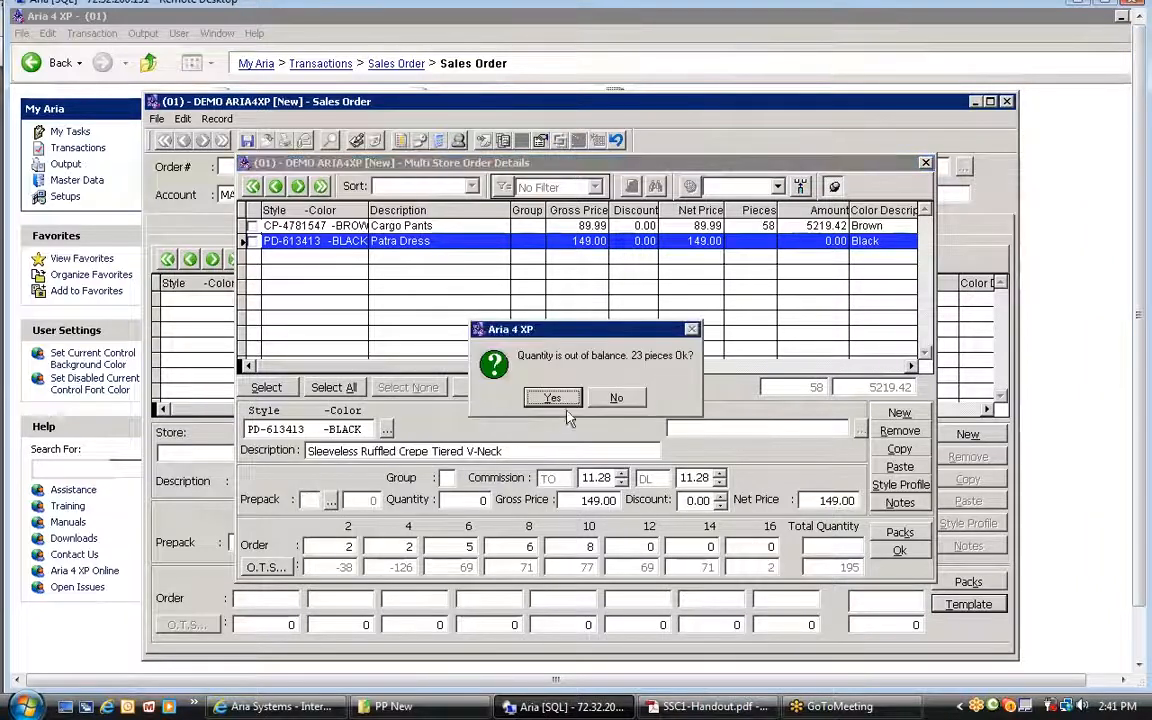
{"action": "key", "text": "Return"}
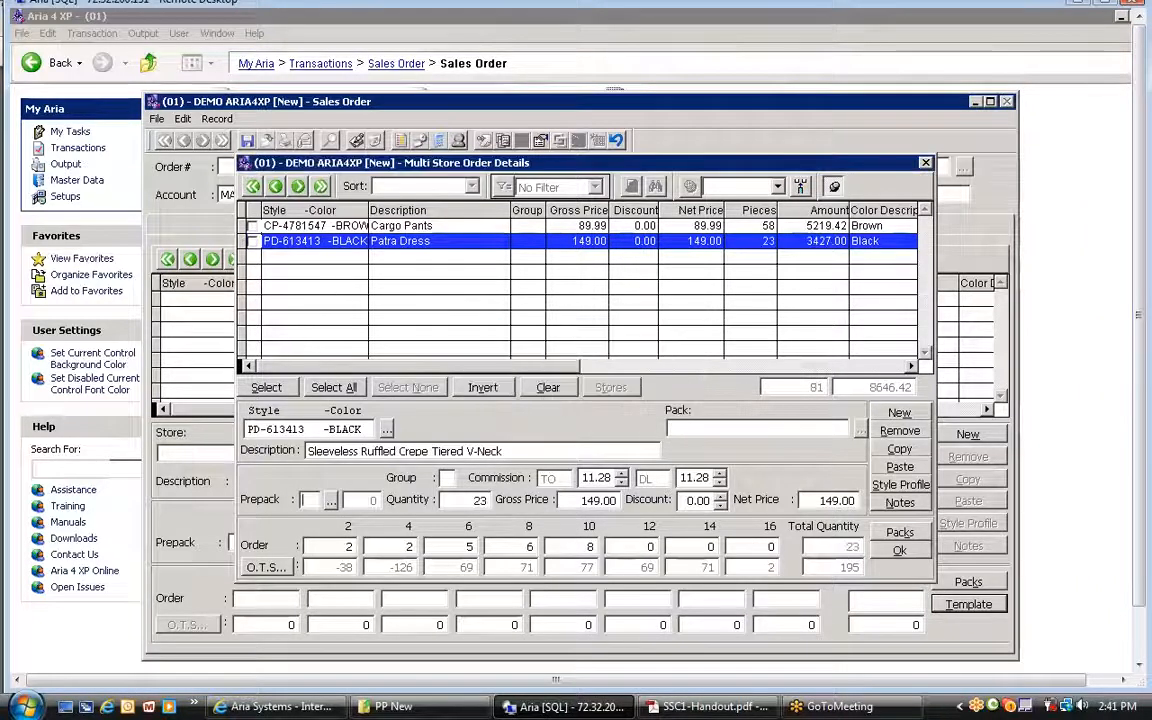
Step: Widen the template's Style-Color column so the full color names fit, with the Cargo Pants line selected
{"action": "left_click_drag", "start_coordinate": [586, 161], "coordinate": [590, 135]}
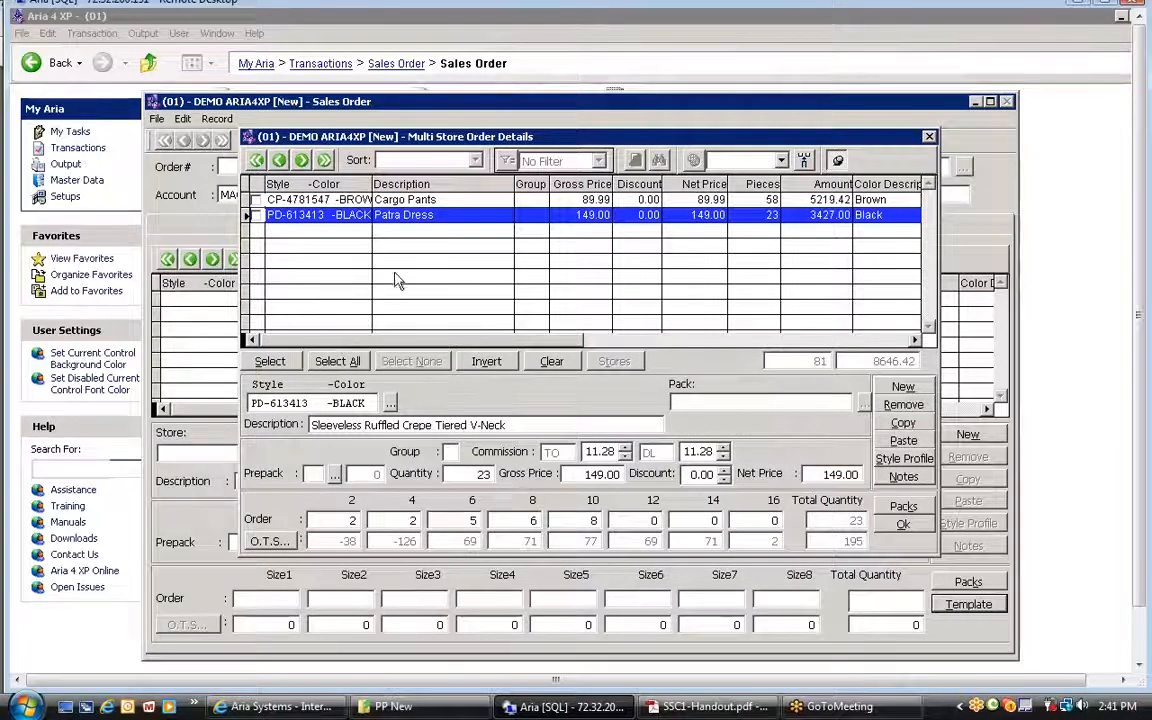
{"action": "left_click", "coordinate": [355, 200]}
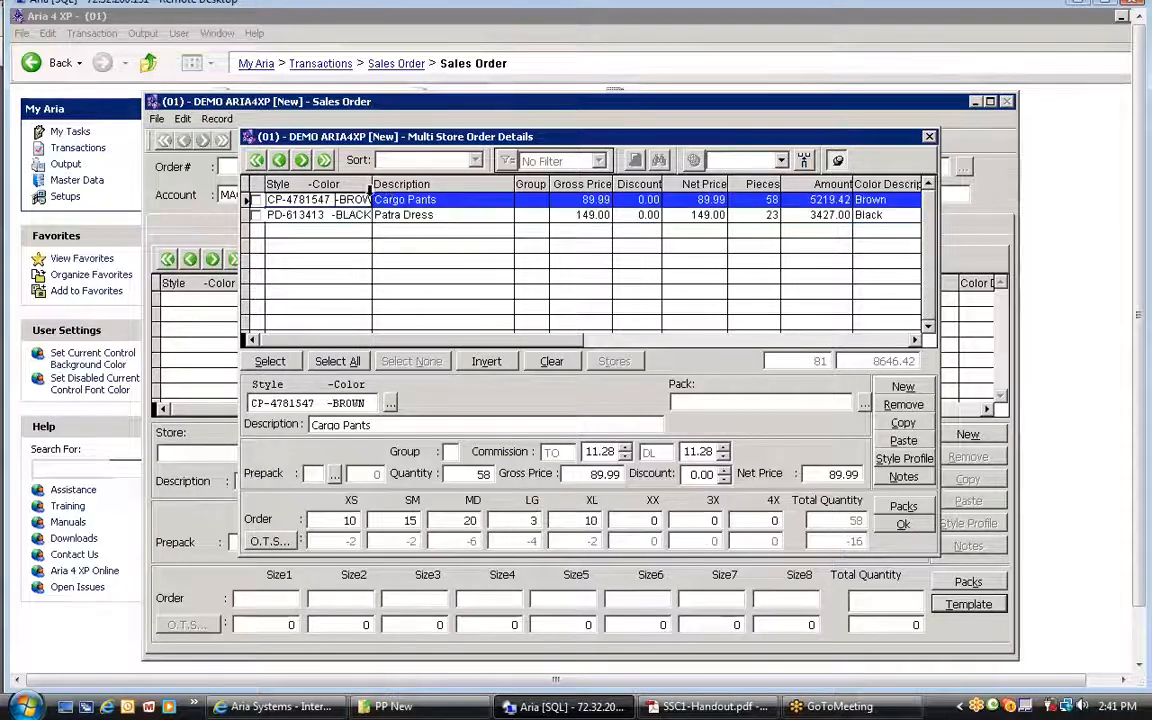
{"action": "left_click_drag", "start_coordinate": [372, 185], "coordinate": [392, 188]}
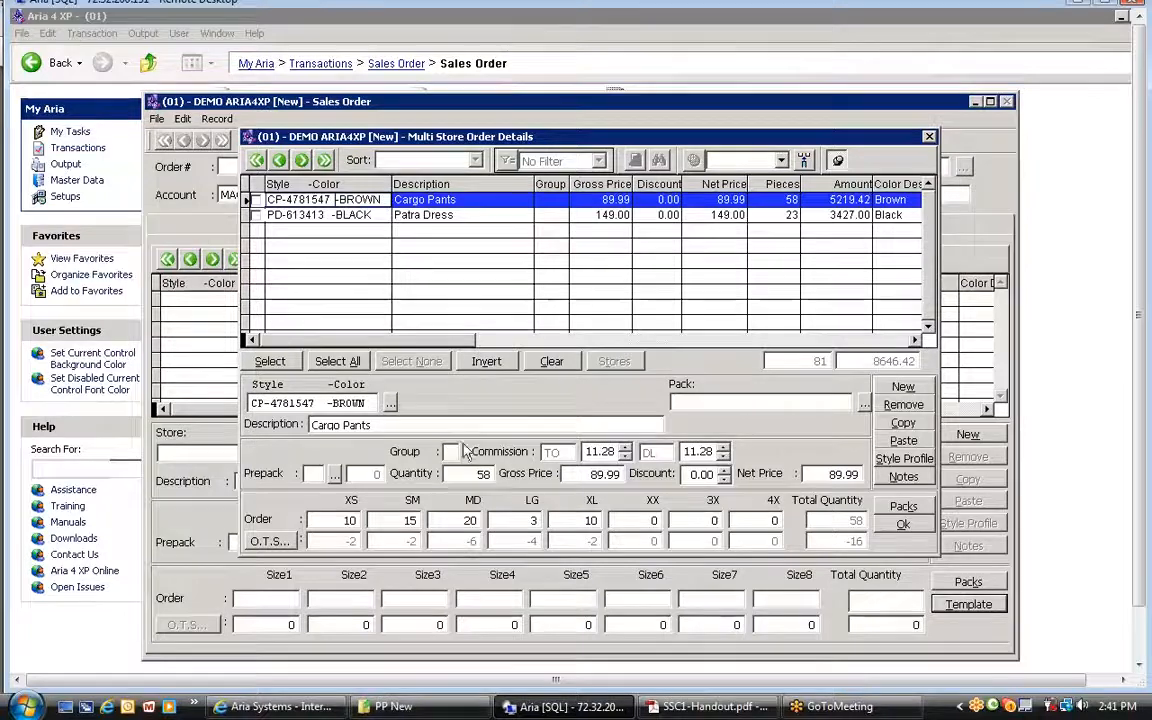
Step: Apply all template lines to Macy's stores 01, 02 and 03, and return to the template
{"action": "left_click", "coordinate": [320, 366]}
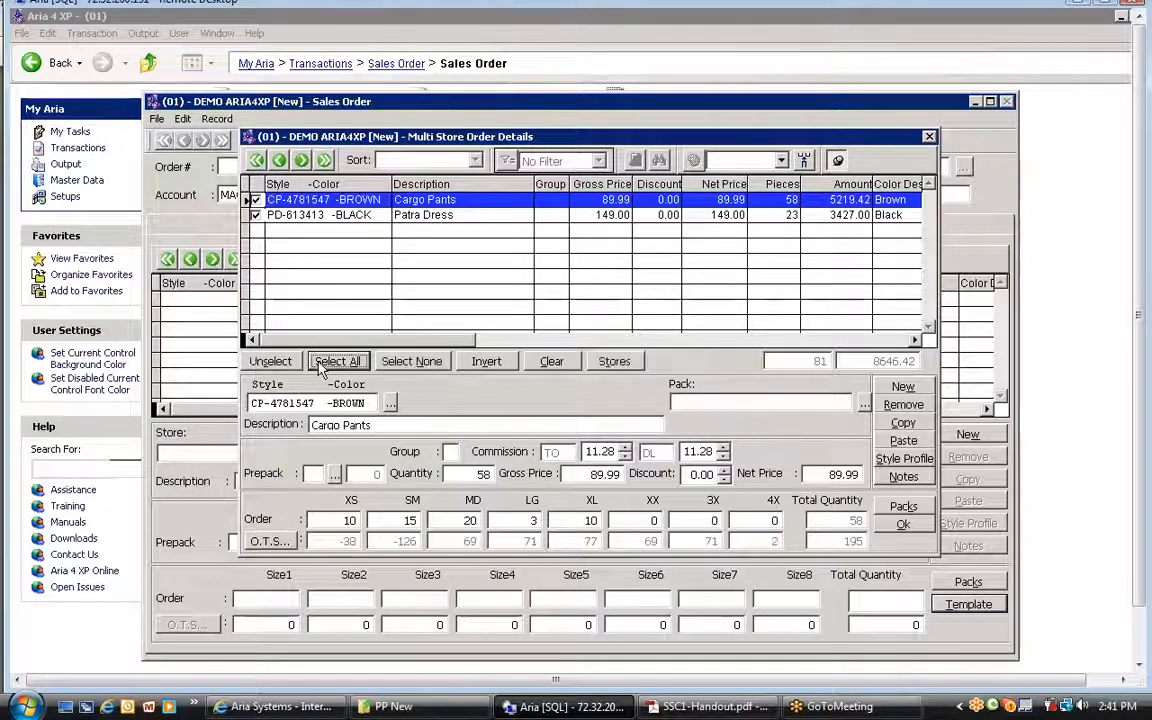
{"action": "left_click", "coordinate": [627, 366]}
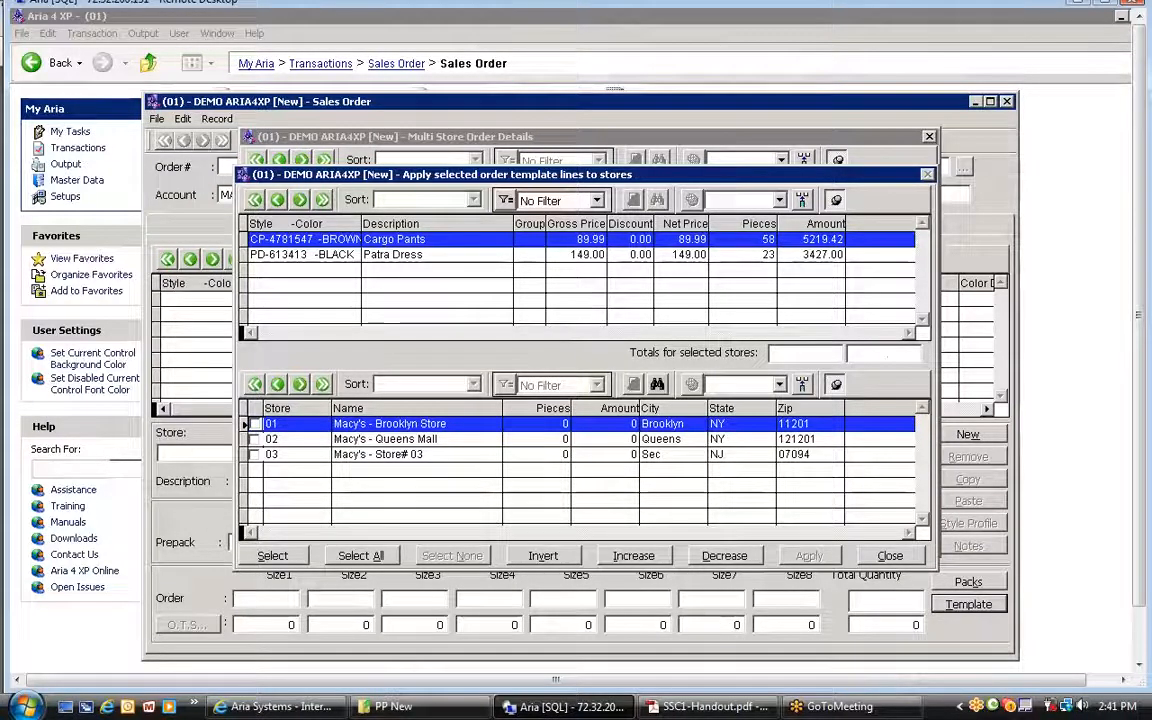
{"action": "left_click", "coordinate": [281, 439]}
{"action": "left_click", "coordinate": [281, 454]}
{"action": "left_click", "coordinate": [281, 424]}
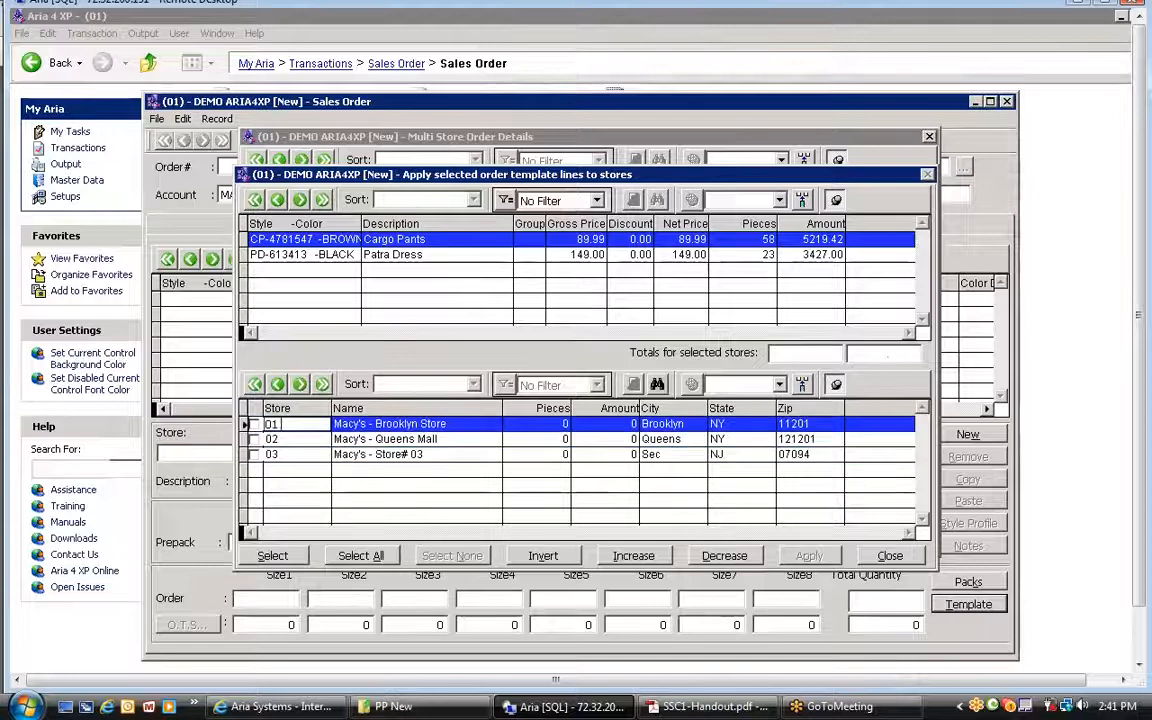
{"action": "left_click", "coordinate": [254, 424]}
{"action": "left_click", "coordinate": [254, 454]}
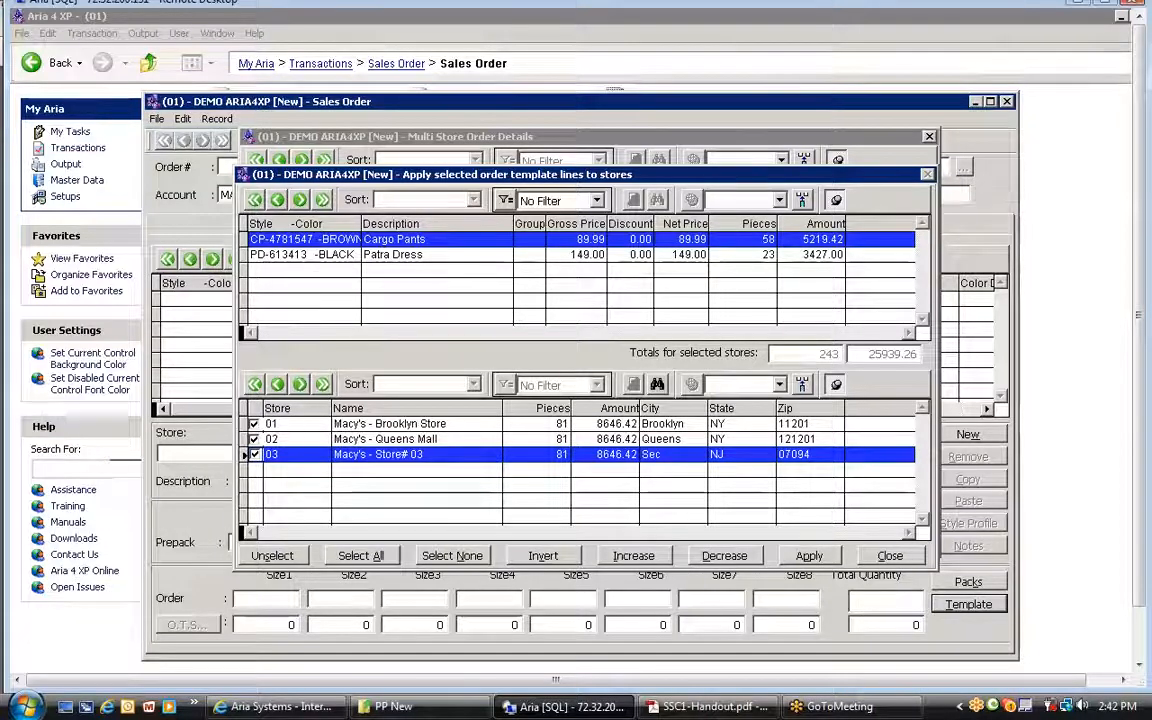
{"action": "left_click", "coordinate": [783, 563]}
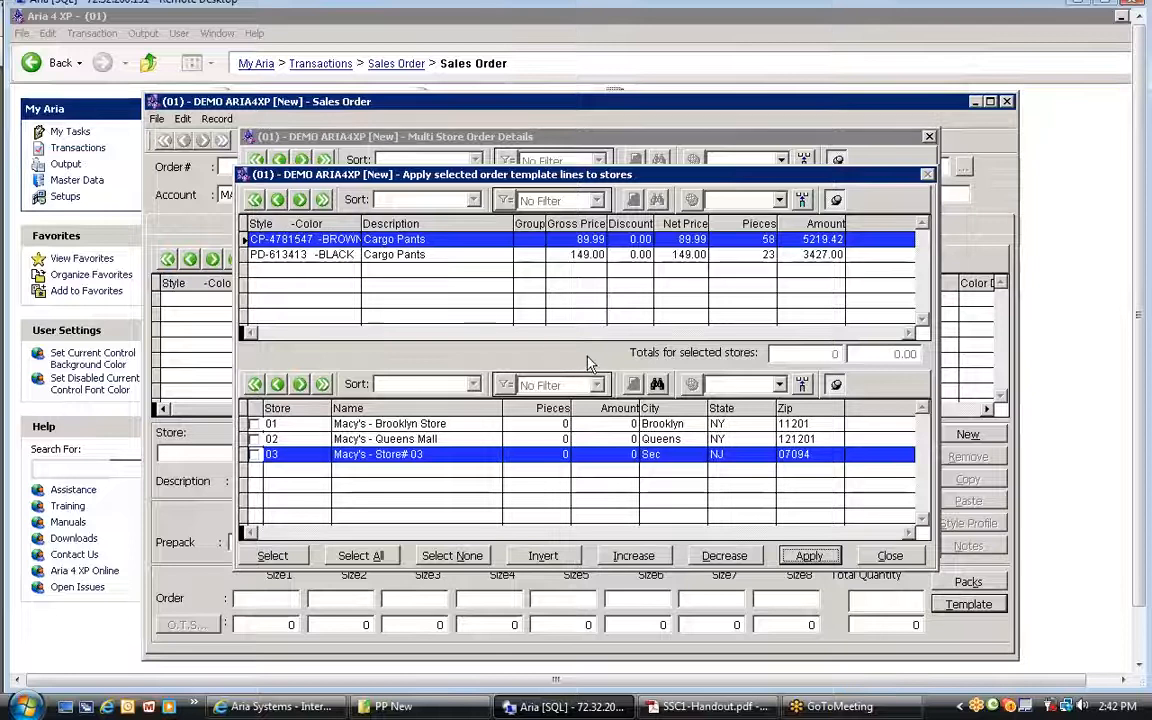
{"action": "left_click", "coordinate": [868, 563]}
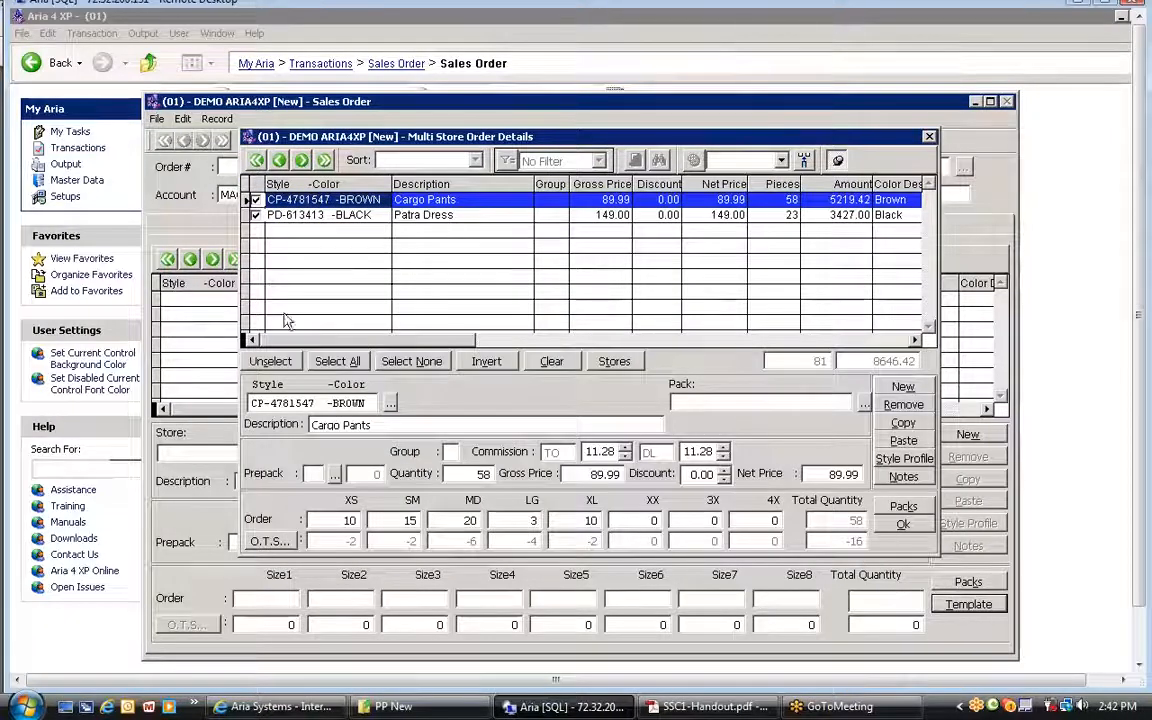
Step: Clear the applied lines from the template and return to the sales order's details
{"action": "left_click", "coordinate": [553, 362]}
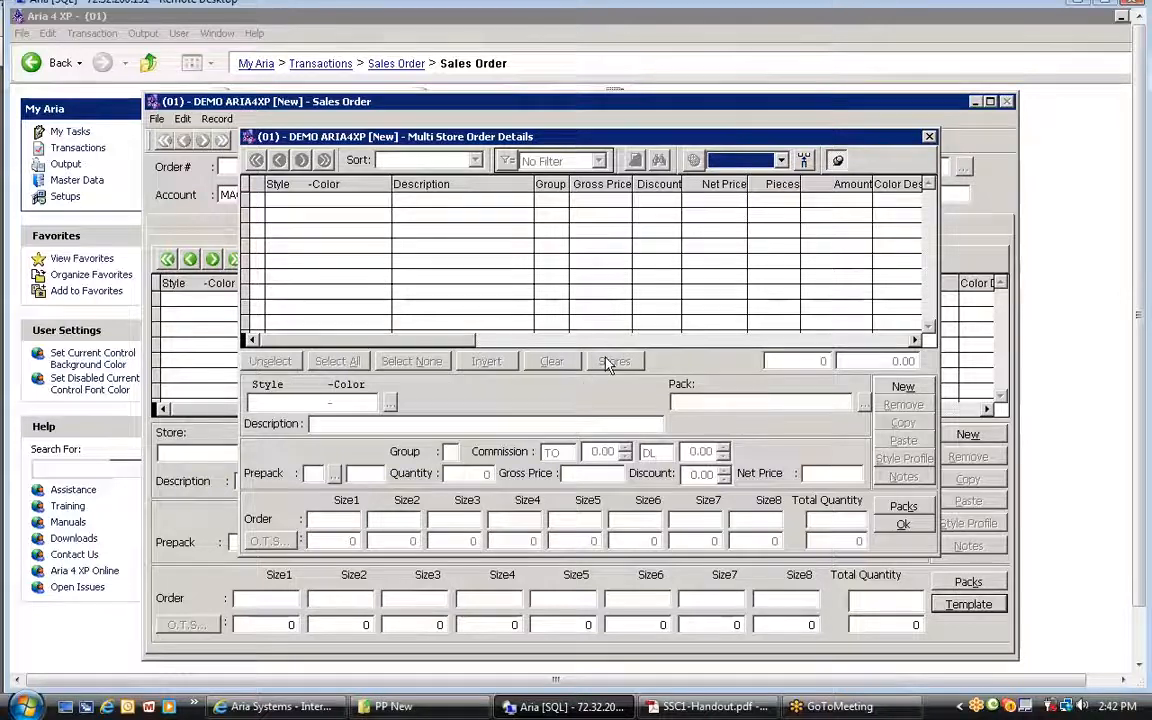
{"action": "left_click", "coordinate": [903, 527]}
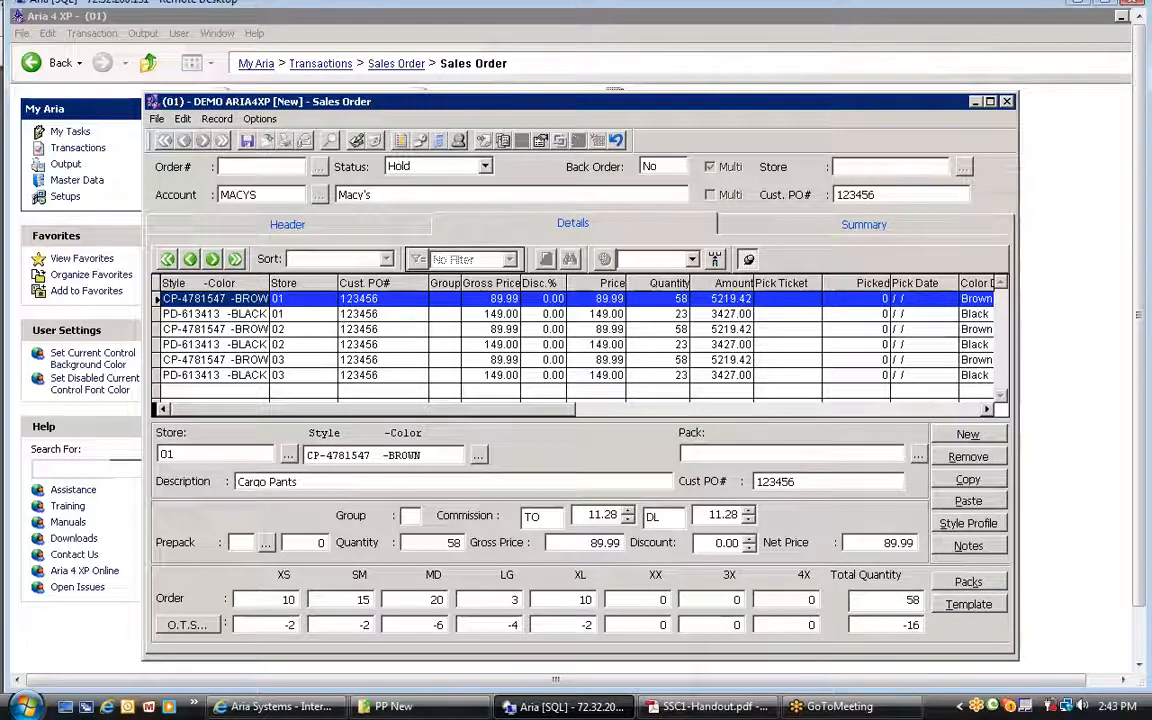
Step: Go through the order's detail lines for stores 01, 02 and 03 to review their styles and size quantities
{"action": "left_click", "coordinate": [243, 314]}
{"action": "key", "text": "Up"}
{"action": "key", "text": "Down"}
{"action": "key", "text": "Down"}
{"action": "key", "text": "Down"}
{"action": "key", "text": "Down"}
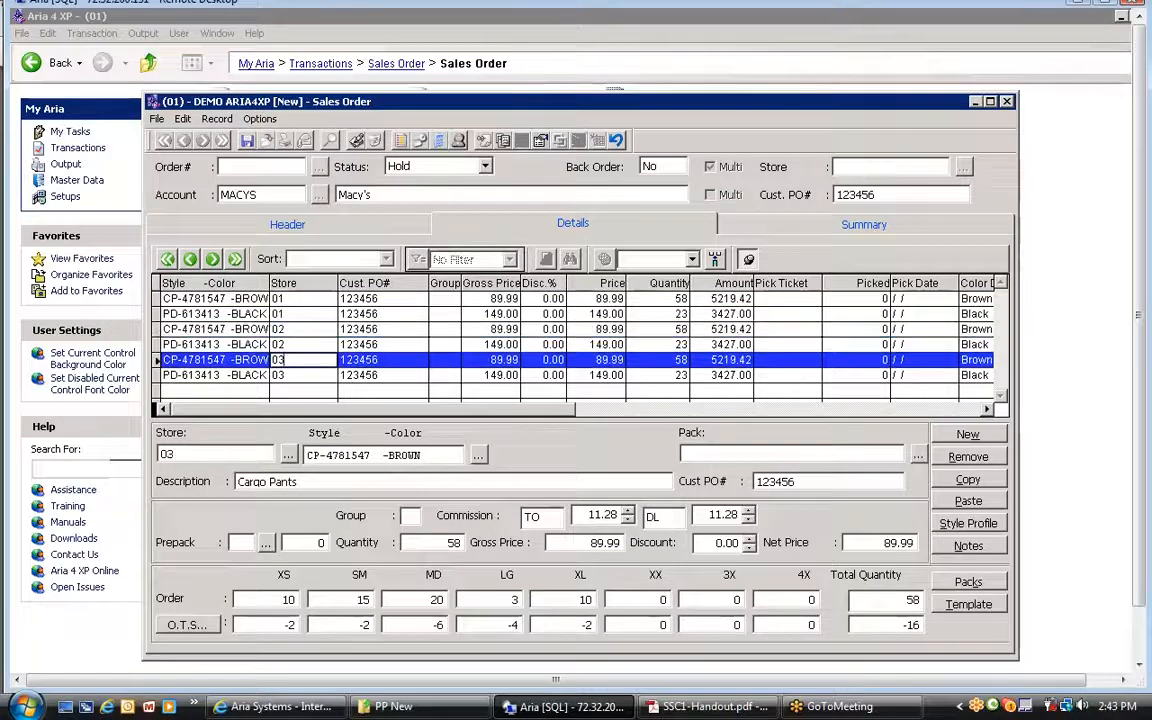
{"action": "key", "text": "Up"}
{"action": "key", "text": "Up"}
{"action": "key", "text": "Up"}
{"action": "key", "text": "Up"}
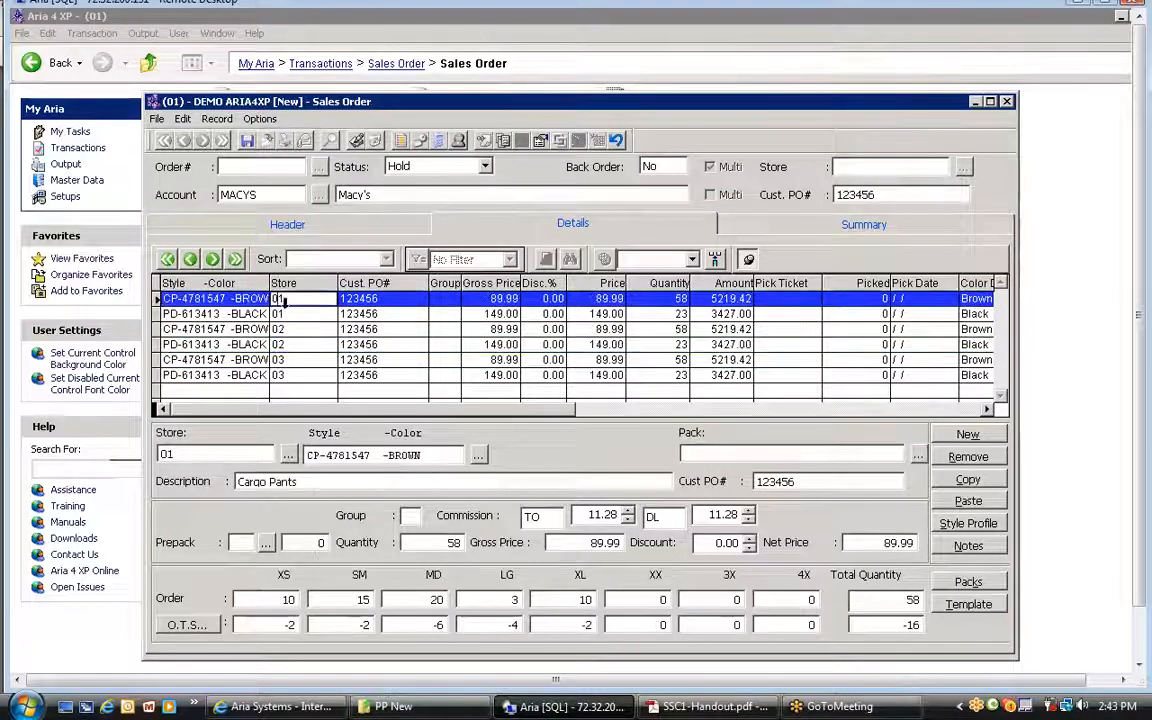
{"action": "left_click", "coordinate": [942, 610]}
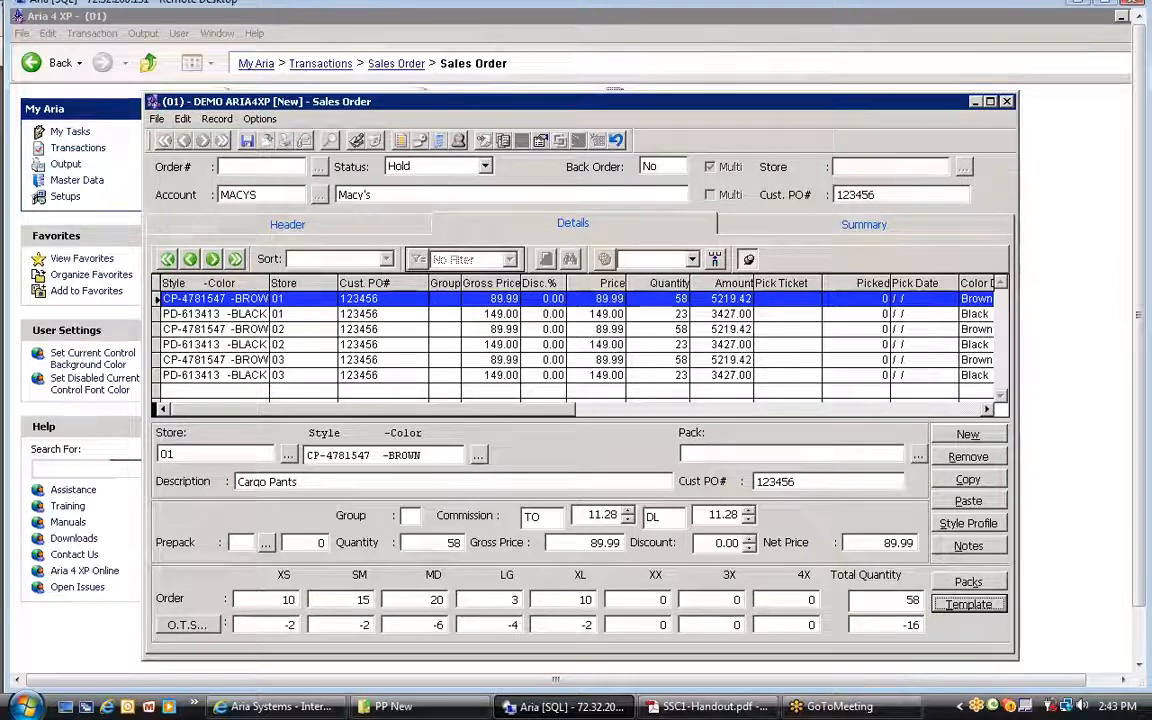
{"action": "key", "text": "Down"}
{"action": "key", "text": "Down"}
{"action": "key", "text": "Down"}
{"action": "key", "text": "Down"}
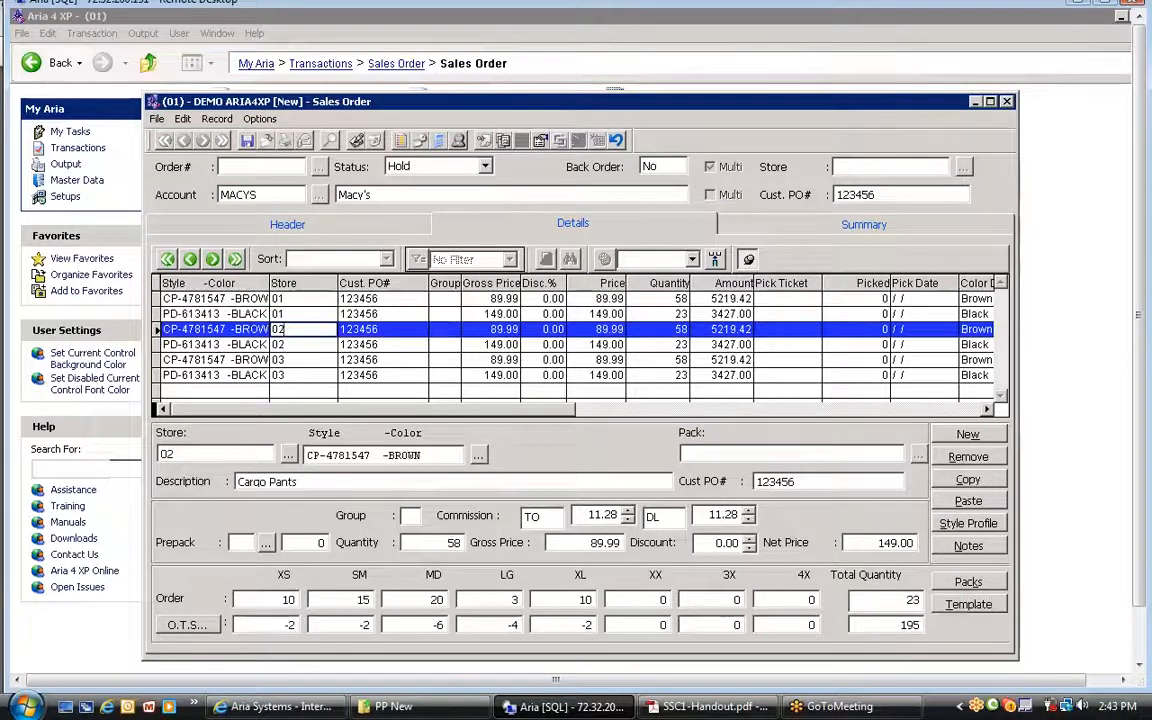
Step: Widen the Style-Color column of the order details and review the two store 01 lines
{"action": "left_click_drag", "start_coordinate": [270, 287], "coordinate": [295, 286]}
{"action": "left_click", "coordinate": [250, 299]}
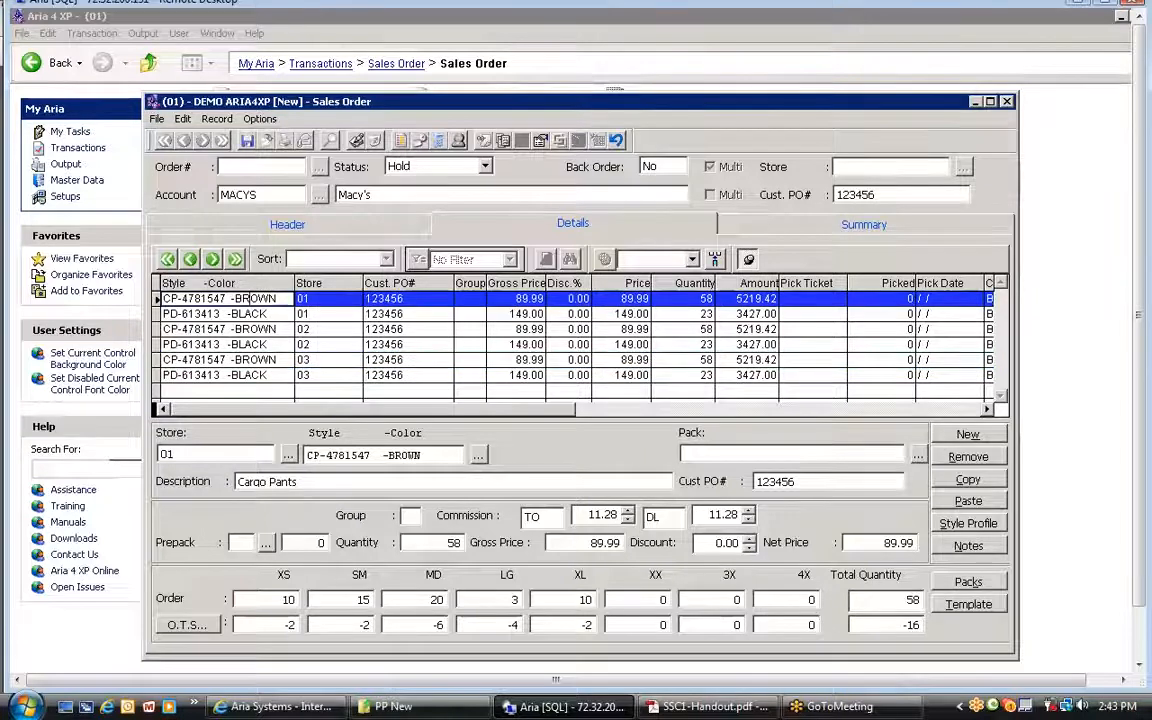
{"action": "left_click", "coordinate": [250, 314]}
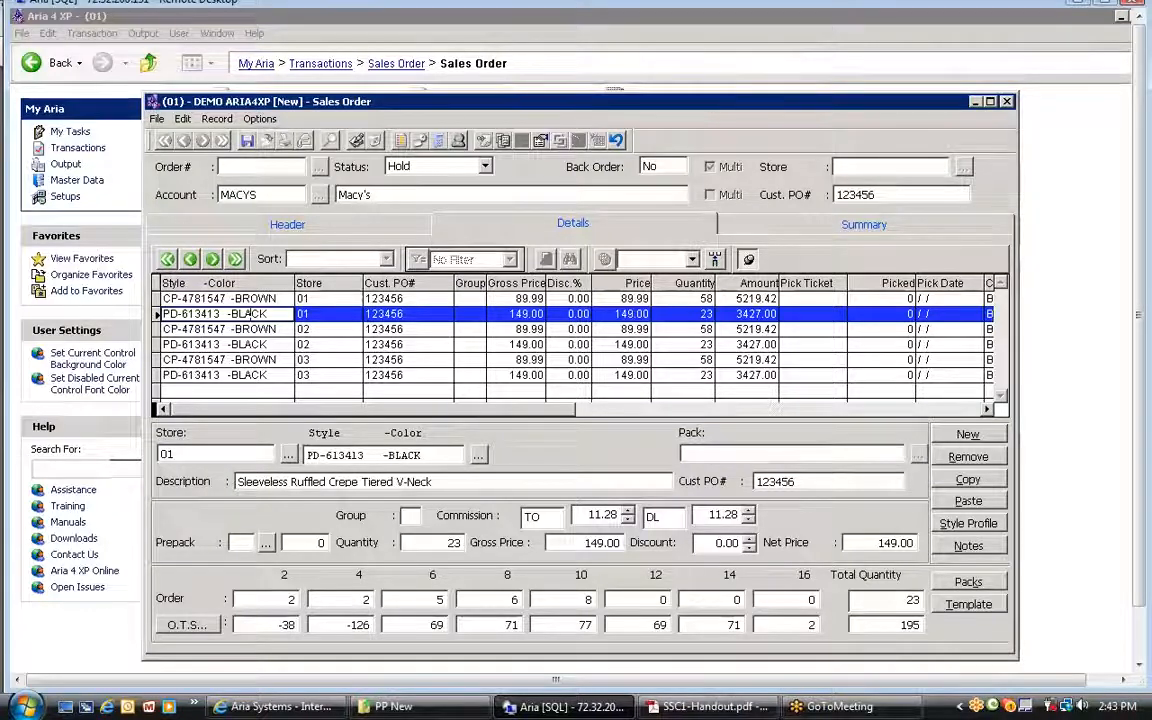
Step: Reopen the template and add a line for style TEST in BLACK with price level A and a gross price of 12.00
{"action": "left_click", "coordinate": [968, 605]}
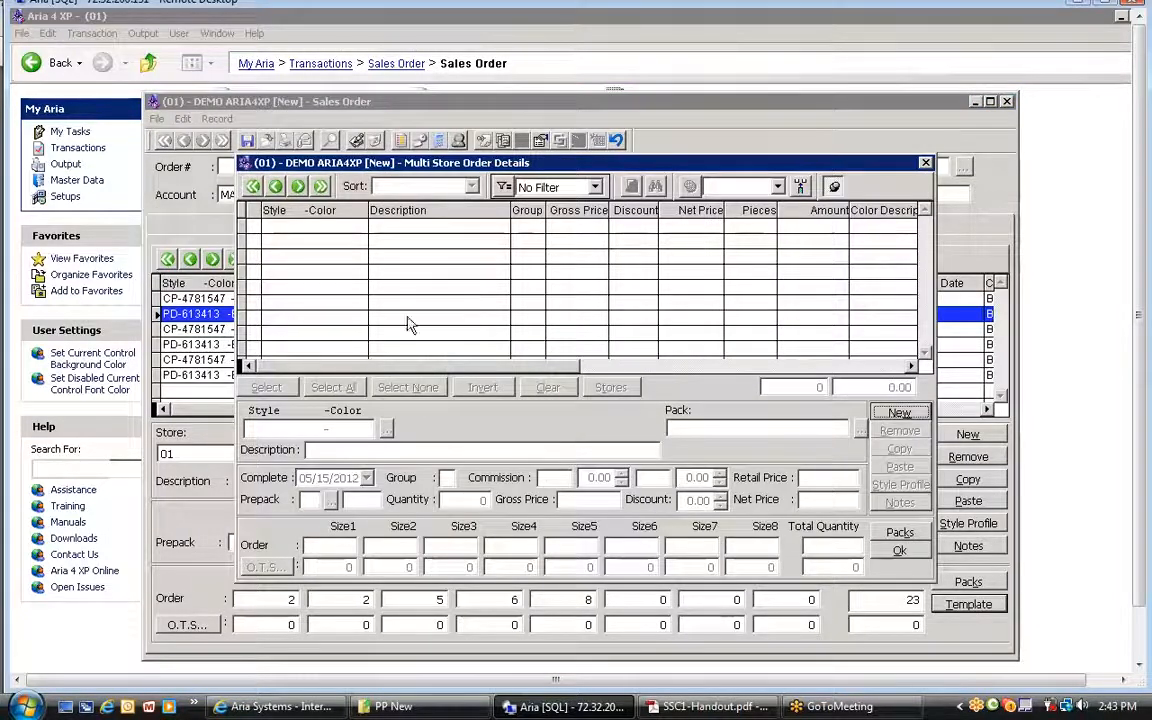
{"action": "left_click", "coordinate": [900, 413]}
{"action": "left_click", "coordinate": [388, 430]}
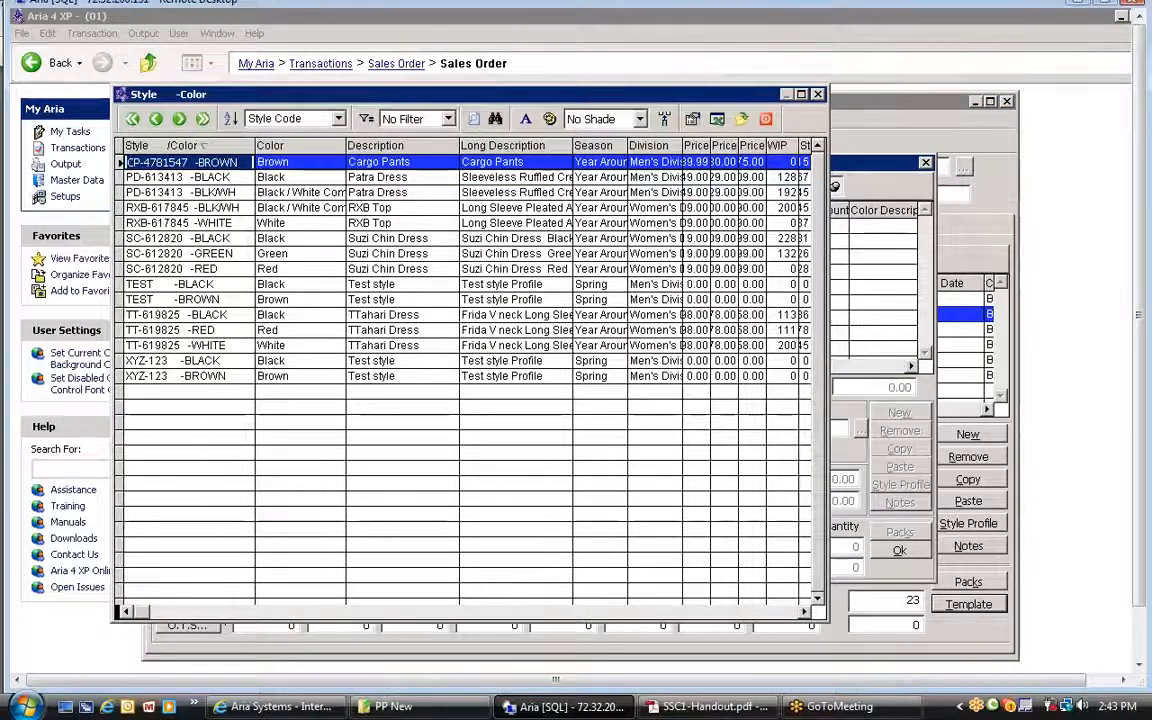
{"action": "left_click", "coordinate": [172, 285]}
{"action": "key", "text": "Return"}
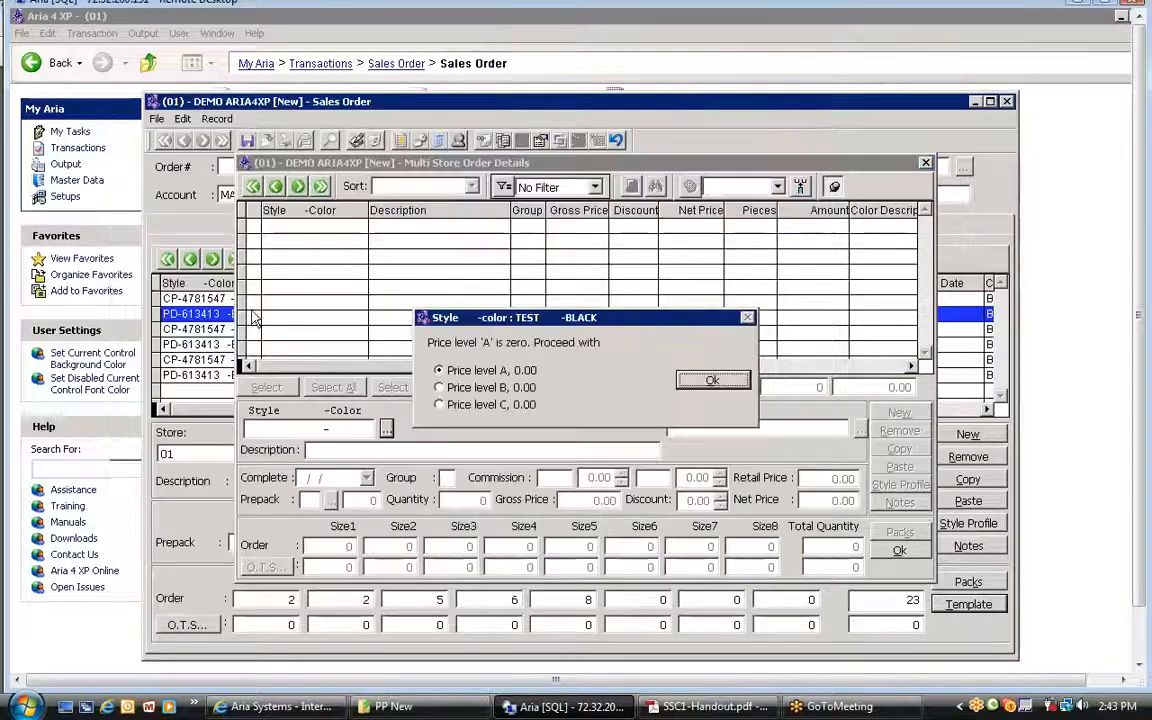
{"action": "left_click", "coordinate": [700, 388]}
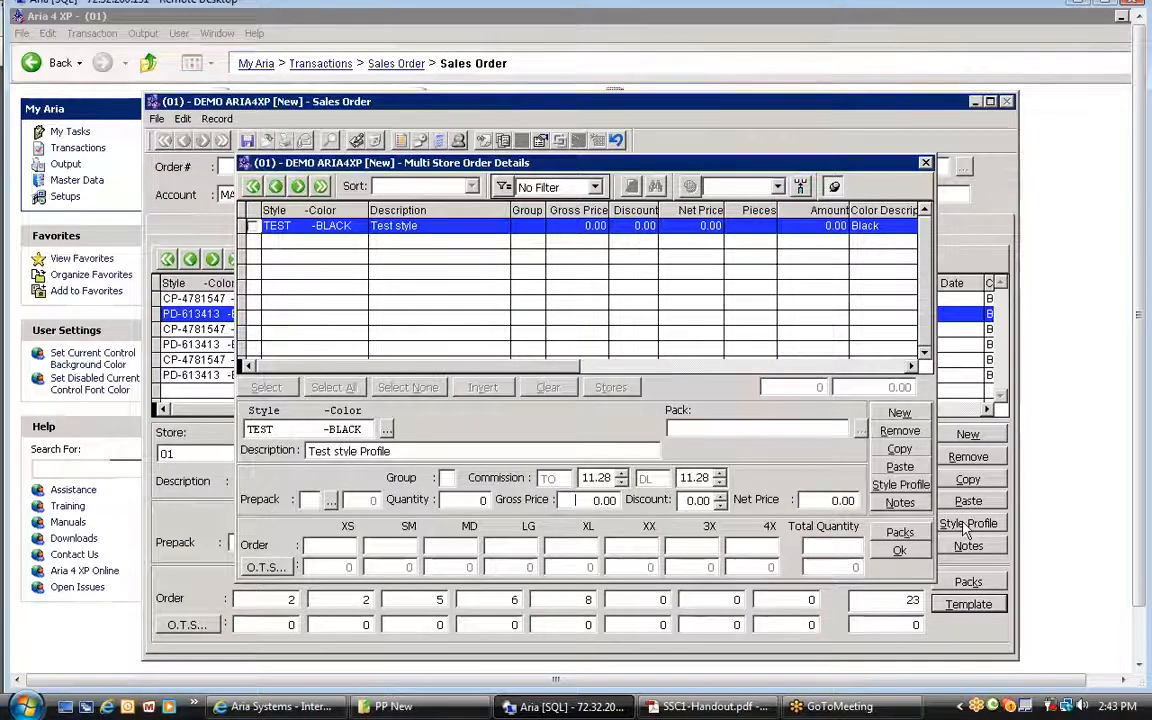
{"action": "key", "text": "Tab"}
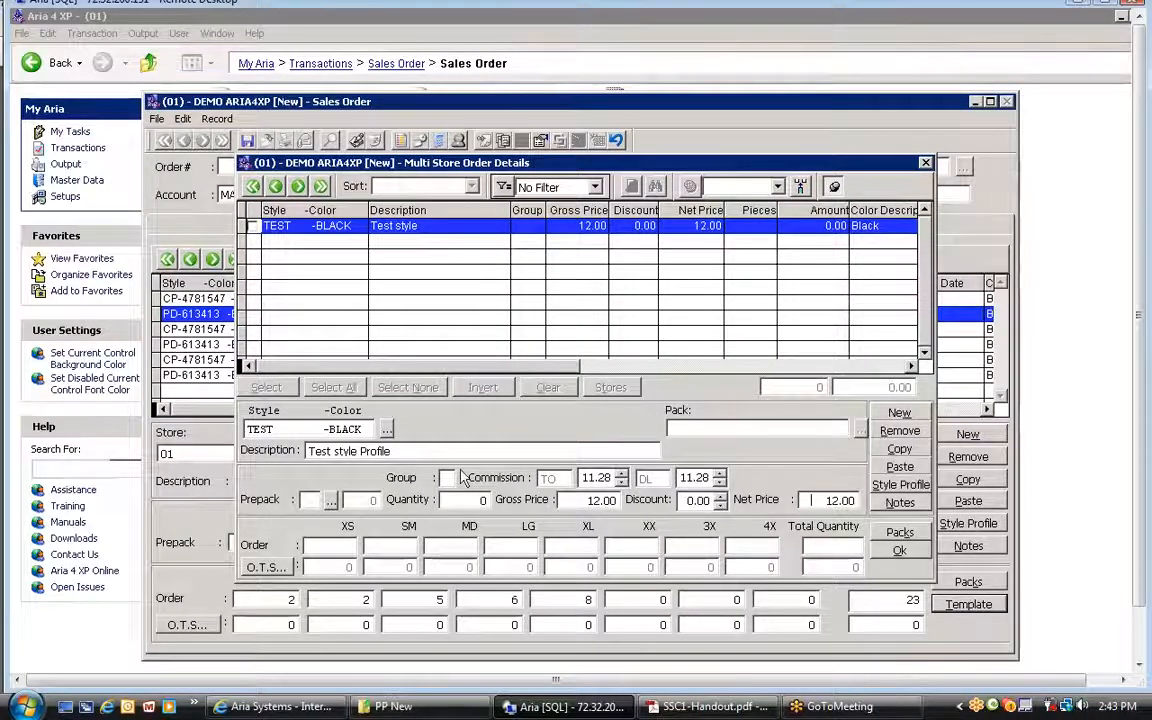
Step: Order the TEST style as XS 2, SM 2, MD 4, LG 2 and XL 6, and accept the piece total
{"action": "type", "text": "2"}
{"action": "key", "text": "Tab"}
{"action": "type", "text": "2"}
{"action": "key", "text": "Tab"}
{"action": "type", "text": "4"}
{"action": "key", "text": "Tab"}
{"action": "type", "text": "2"}
{"action": "key", "text": "Tab"}
{"action": "type", "text": "6"}
{"action": "key", "text": "Tab"}
{"action": "key", "text": "Tab"}
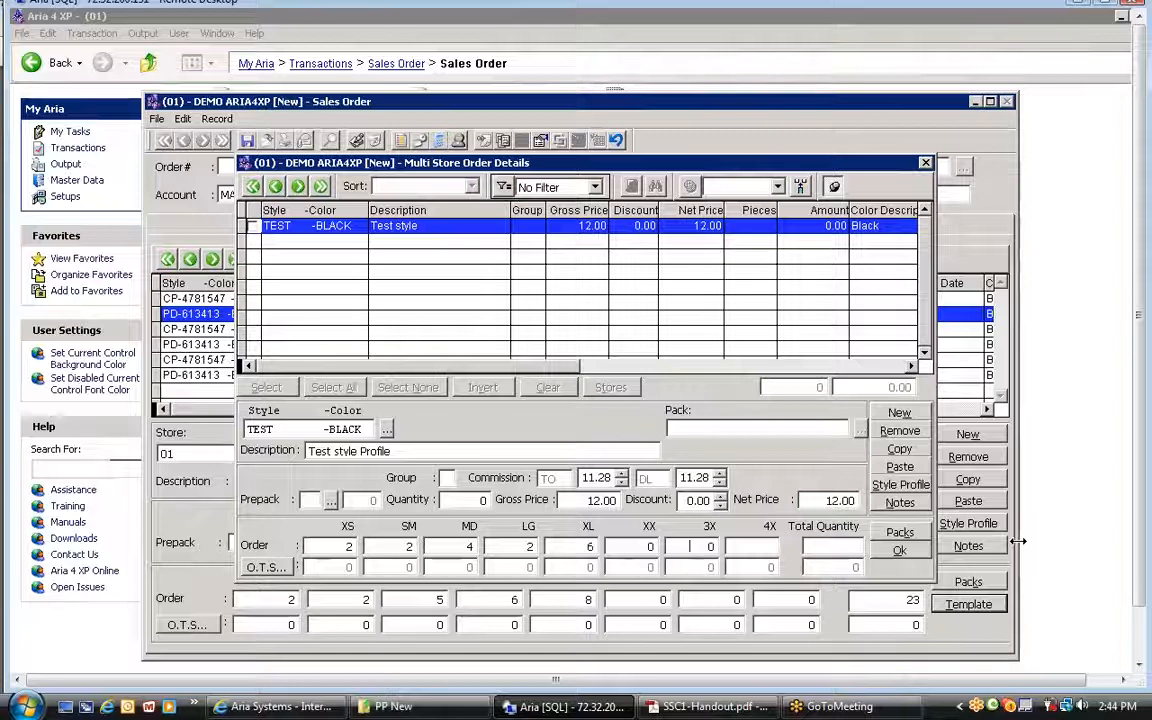
{"action": "key", "text": "Tab"}
{"action": "key", "text": "Tab"}
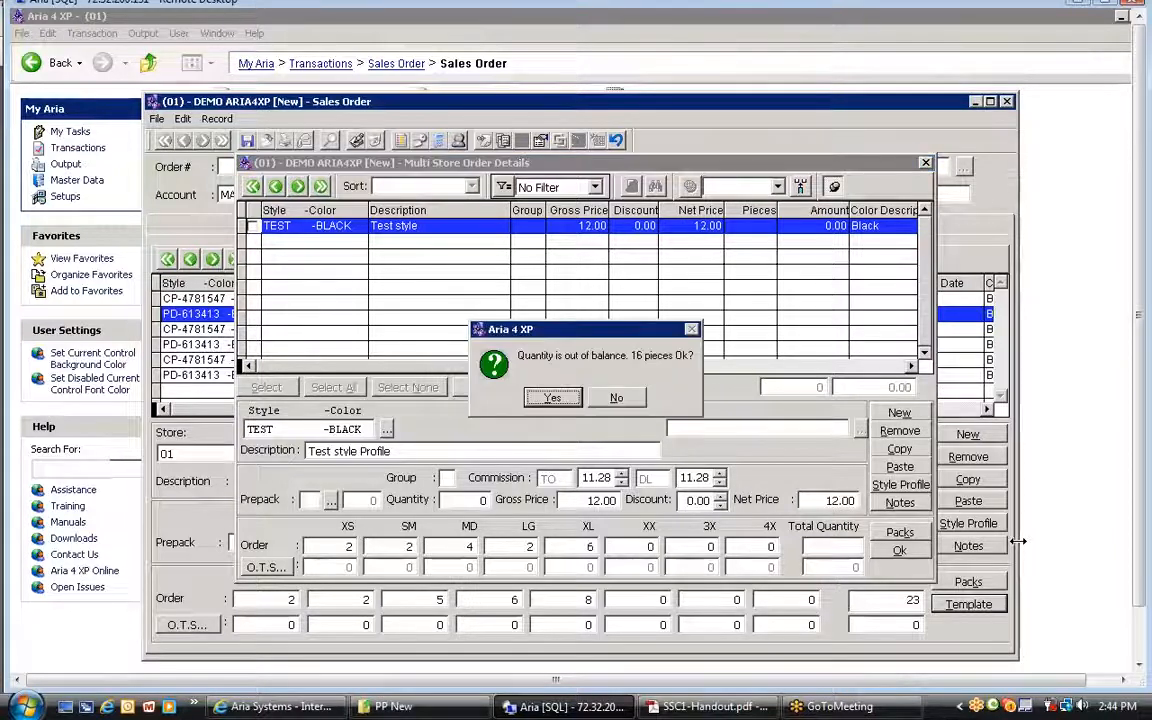
{"action": "key", "text": "Return"}
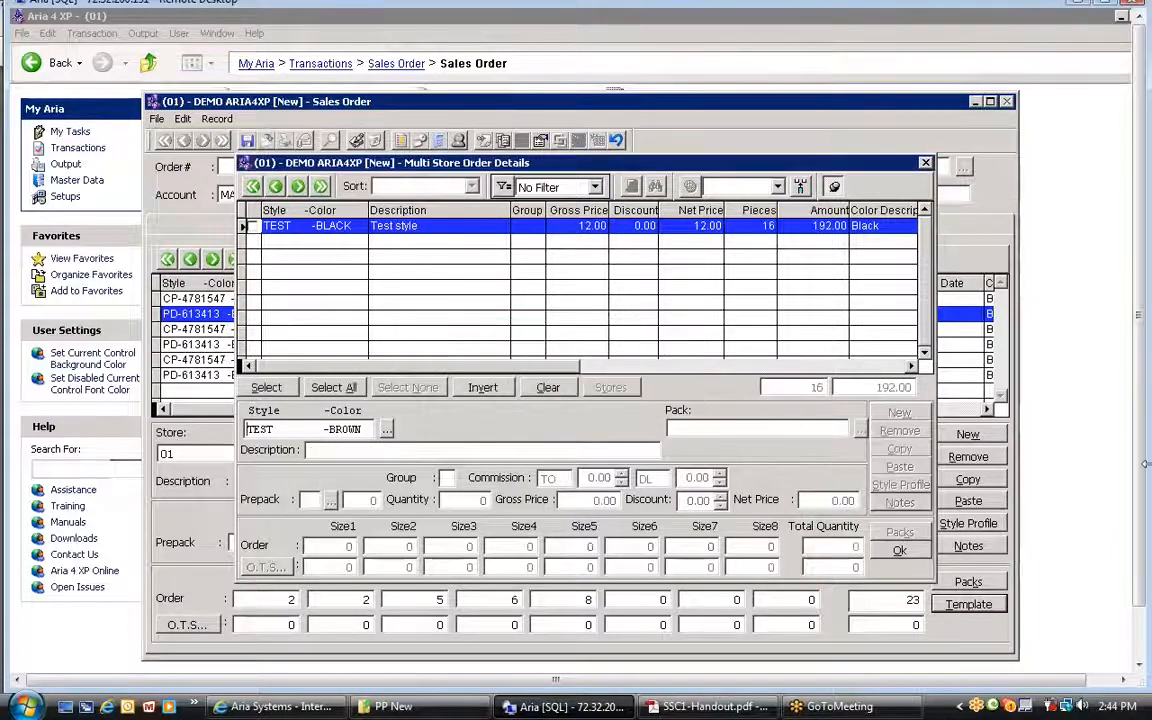
Step: Apply the TEST style line to Macy's stores 01, 02 and 03, and return to the template
{"action": "left_click", "coordinate": [266, 389]}
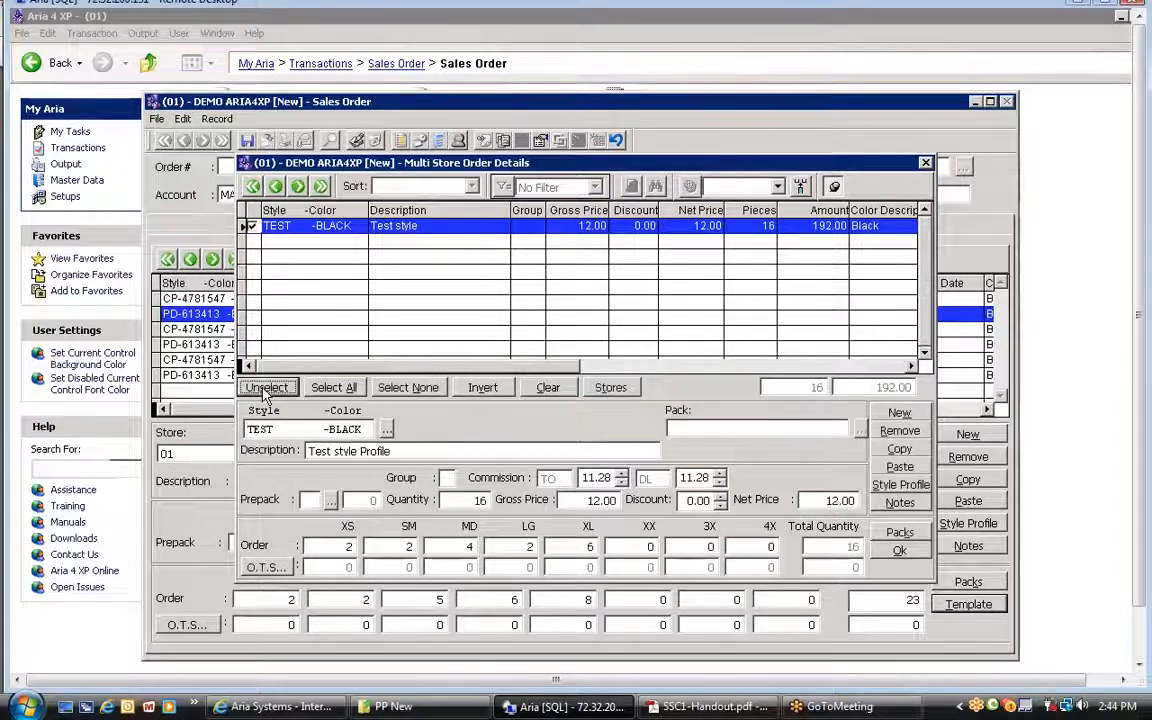
{"action": "left_click", "coordinate": [622, 391]}
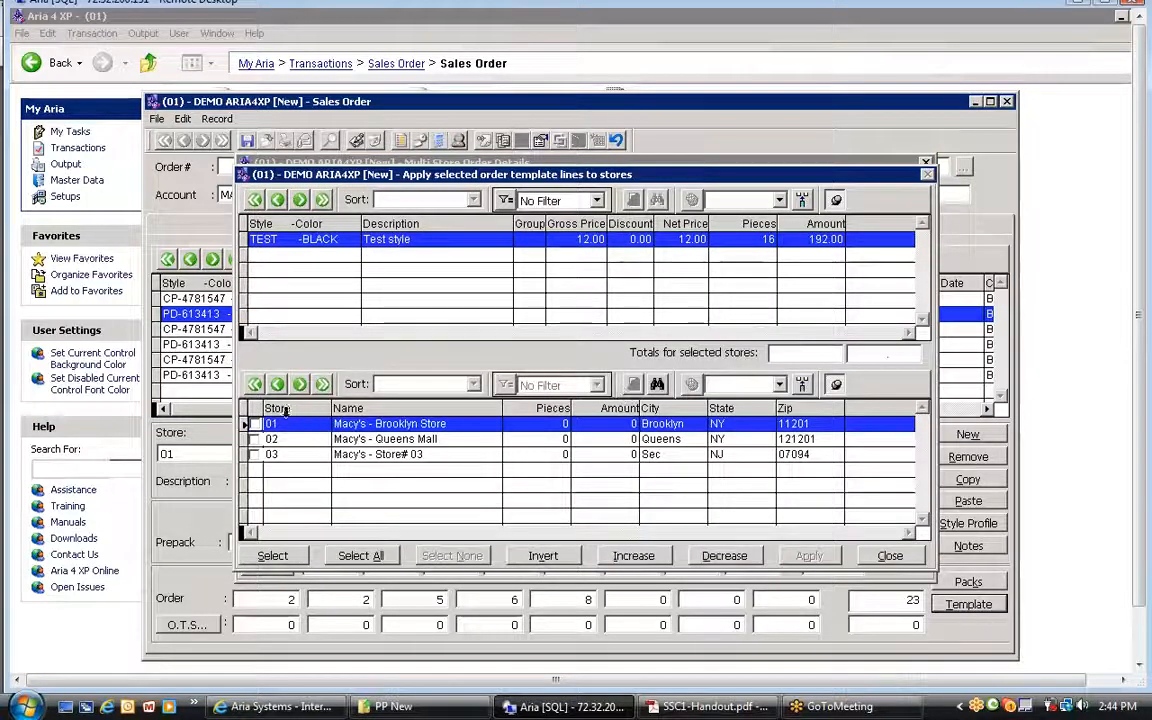
{"action": "left_click", "coordinate": [257, 425]}
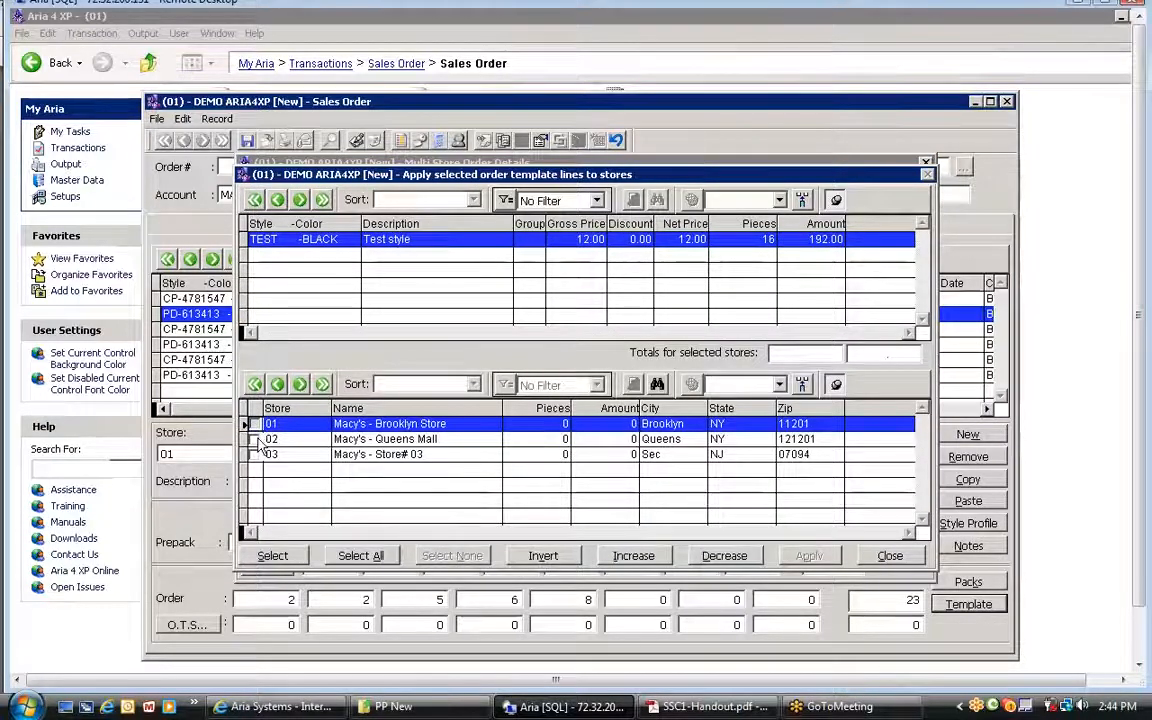
{"action": "left_click", "coordinate": [256, 440]}
{"action": "left_click", "coordinate": [258, 457]}
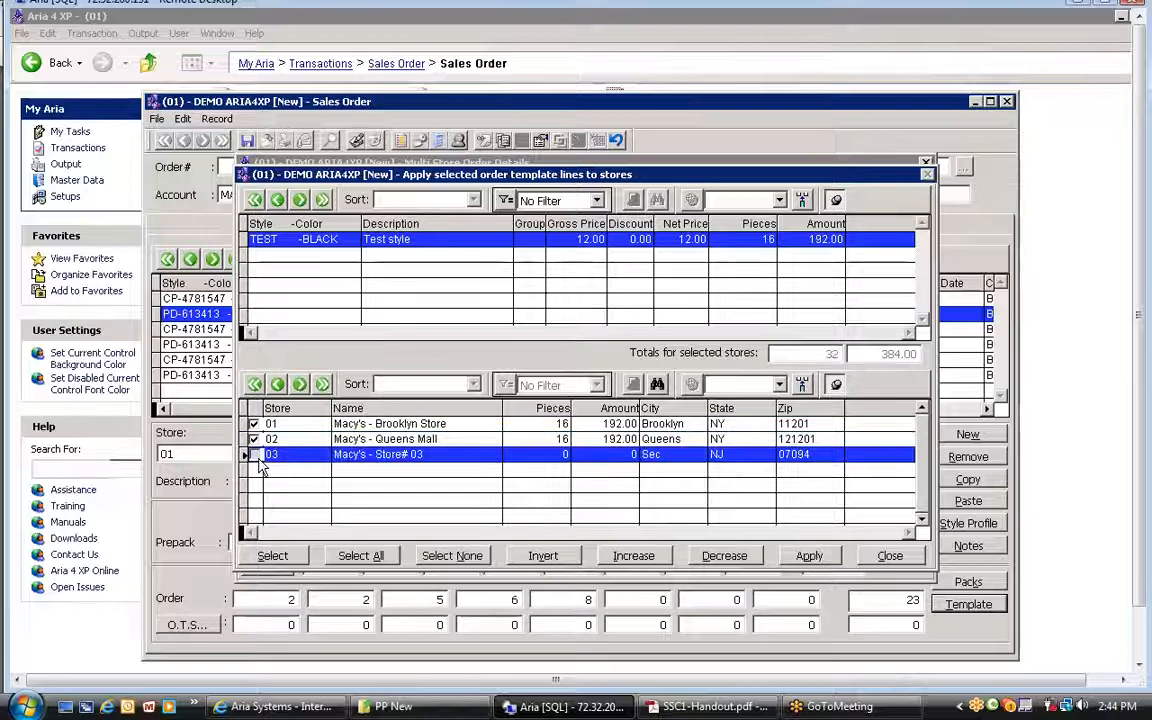
{"action": "left_click", "coordinate": [255, 455]}
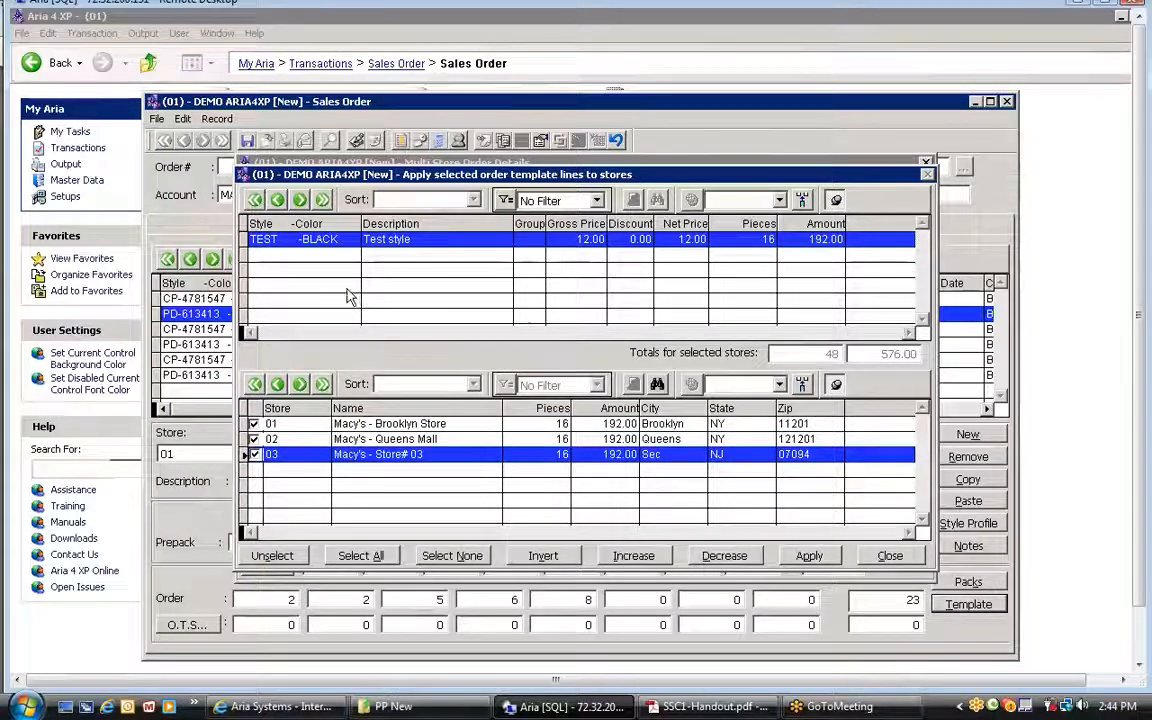
{"action": "left_click", "coordinate": [826, 561]}
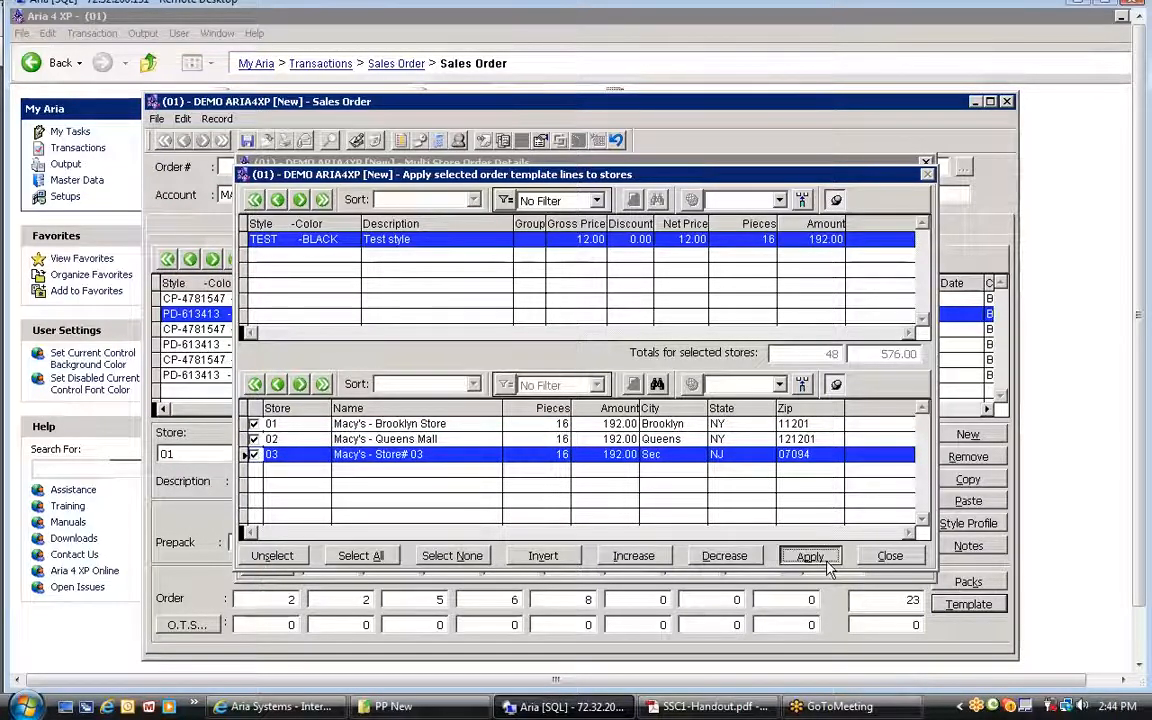
{"action": "left_click", "coordinate": [888, 556]}
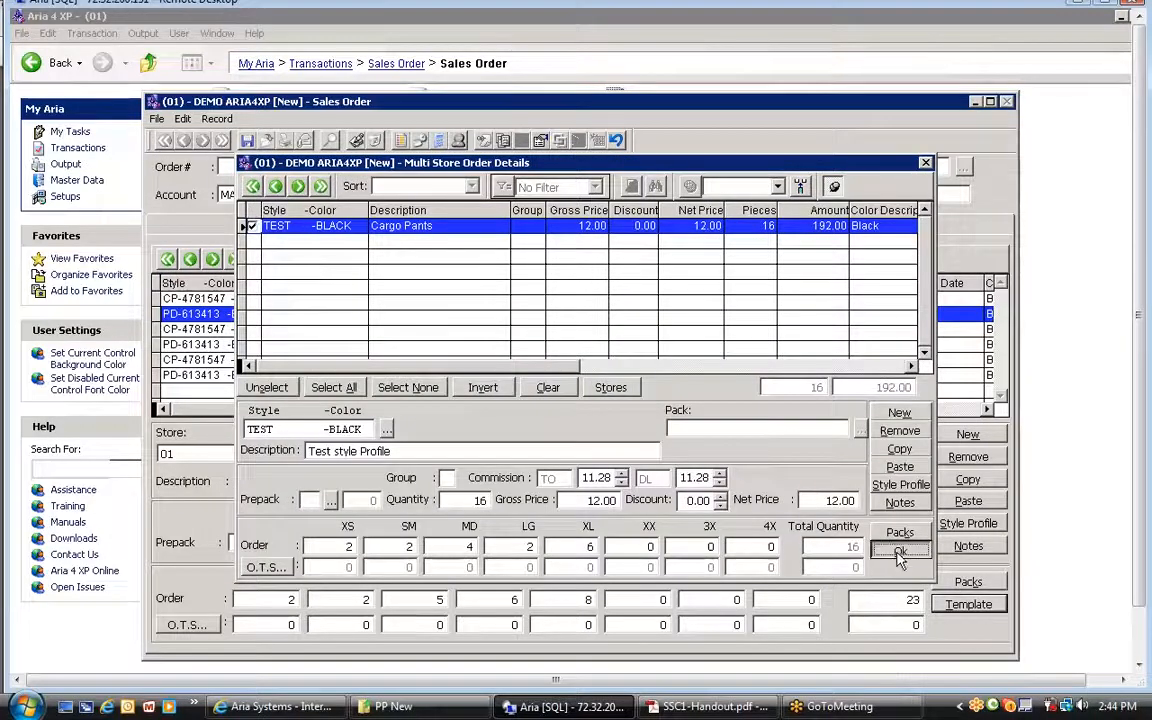
Step: Accept the template with the TEST style line and go through the order details down to the TEST lines
{"action": "left_click", "coordinate": [899, 550]}
{"action": "left_click", "coordinate": [270, 329]}
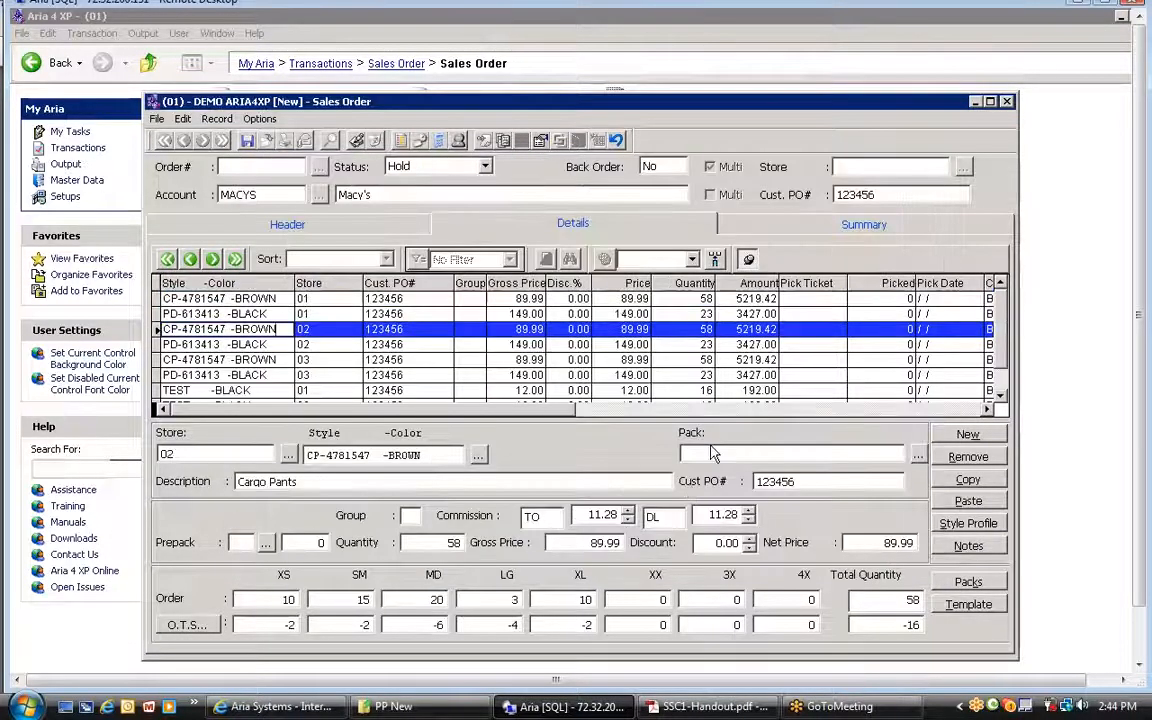
{"action": "key", "text": "Down"}
{"action": "key", "text": "Down"}
{"action": "key", "text": "Down"}
{"action": "key", "text": "Down"}
{"action": "key", "text": "Down"}
{"action": "key", "text": "Down"}
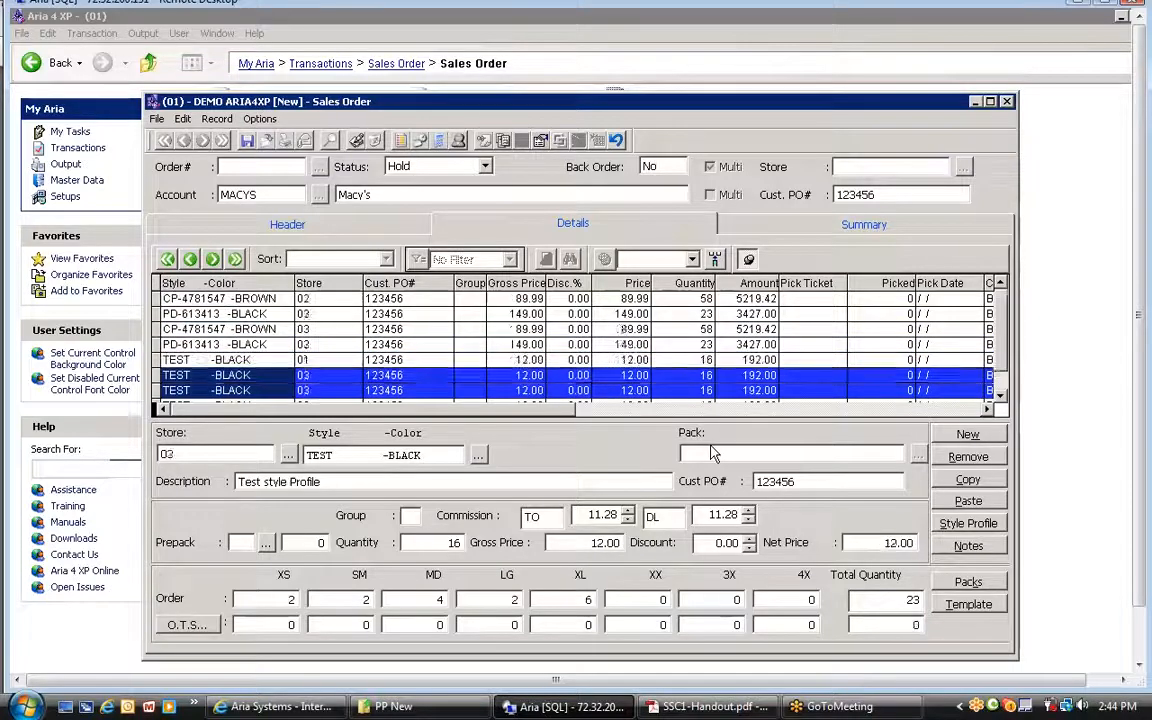
Step: Compare the size quantities on the TEST lines of stores 01, 02 and 03
{"action": "key", "text": "Up"}
{"action": "key", "text": "Up"}
{"action": "key", "text": "Down"}
{"action": "key", "text": "Down"}
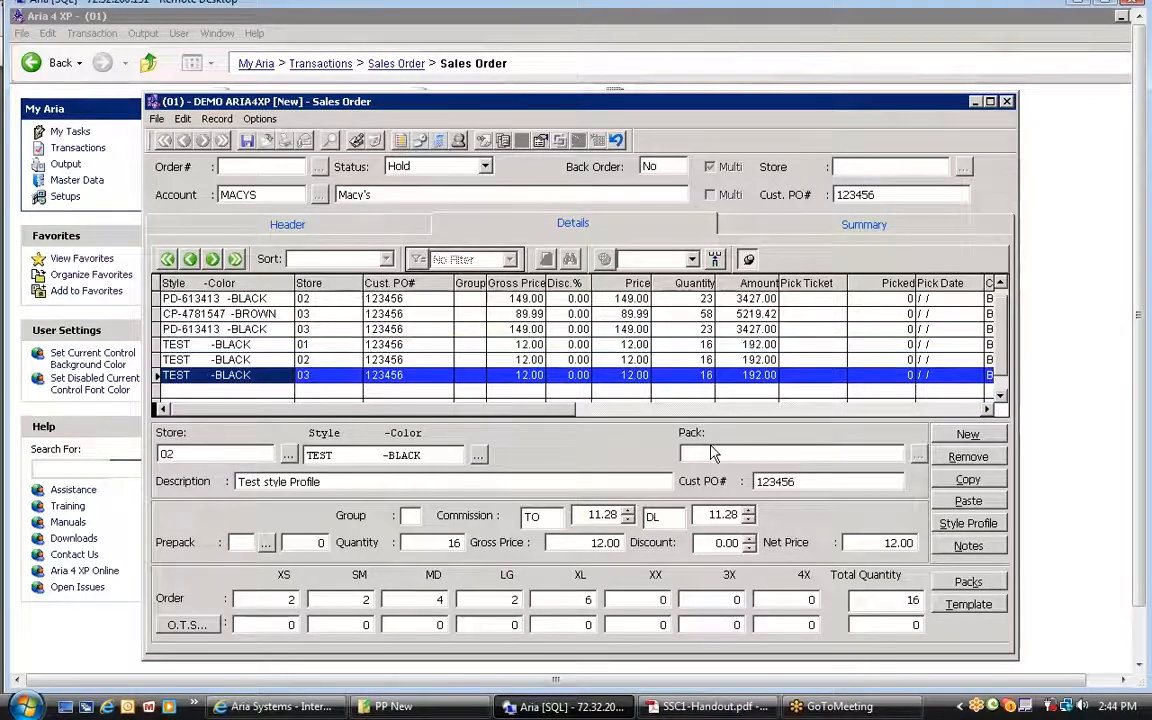
{"action": "key", "text": "Up"}
{"action": "key", "text": "Up"}
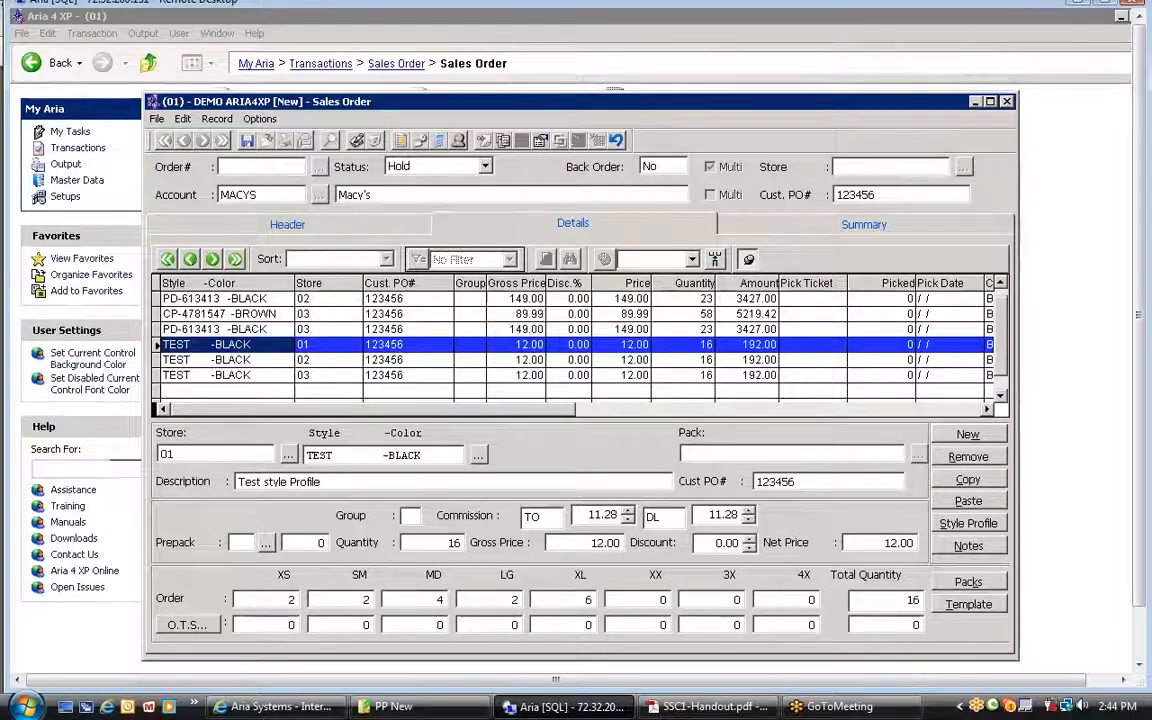
{"action": "key", "text": "Down"}
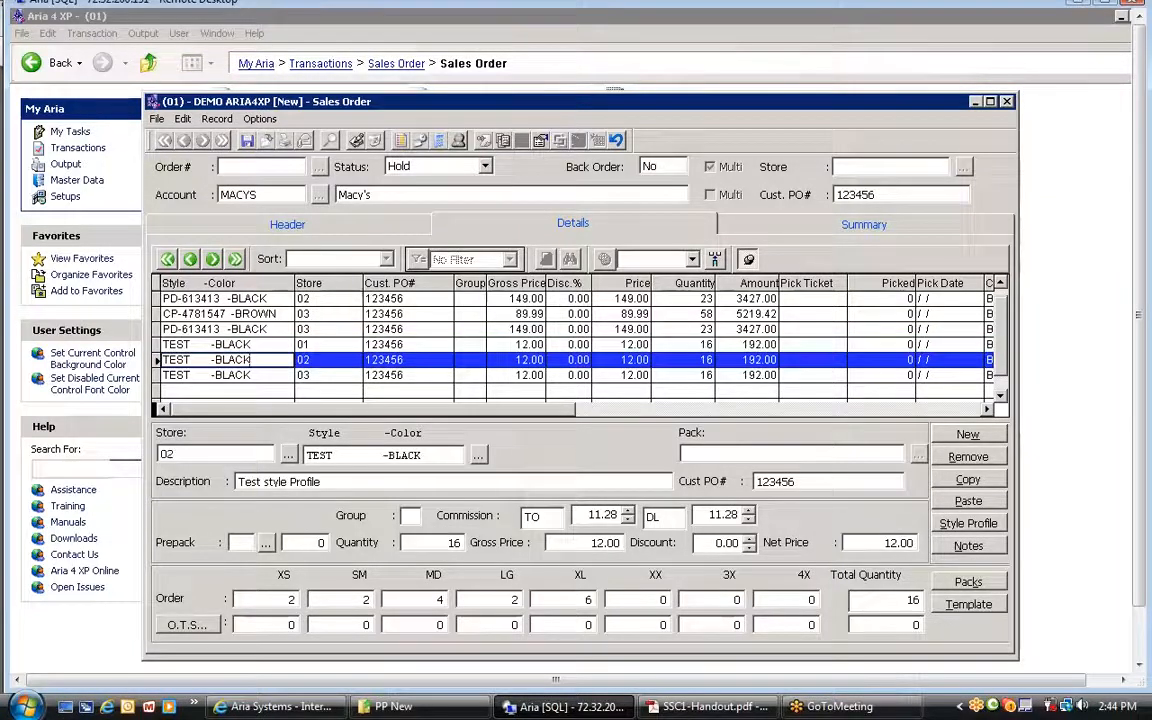
{"action": "left_click", "coordinate": [256, 345]}
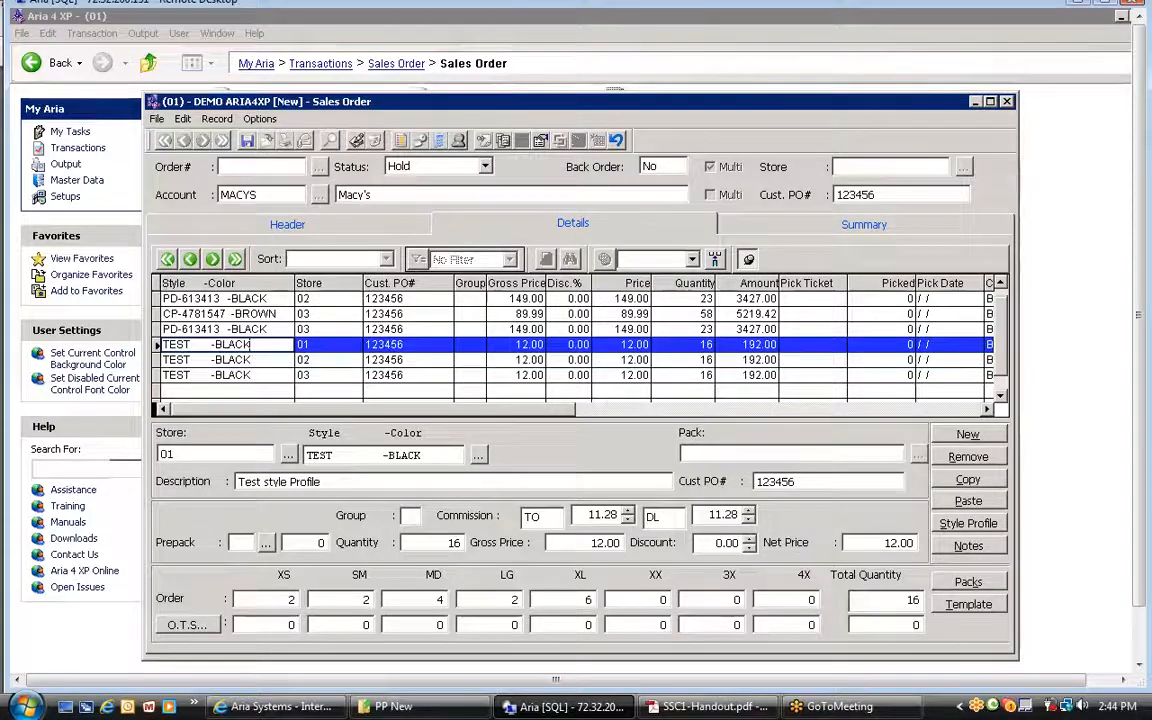
Step: Set the store 03 TEST line's order quantities to XS 3, SM 3 and MD 5
{"action": "left_click", "coordinate": [256, 375]}
{"action": "left_click", "coordinate": [280, 603]}
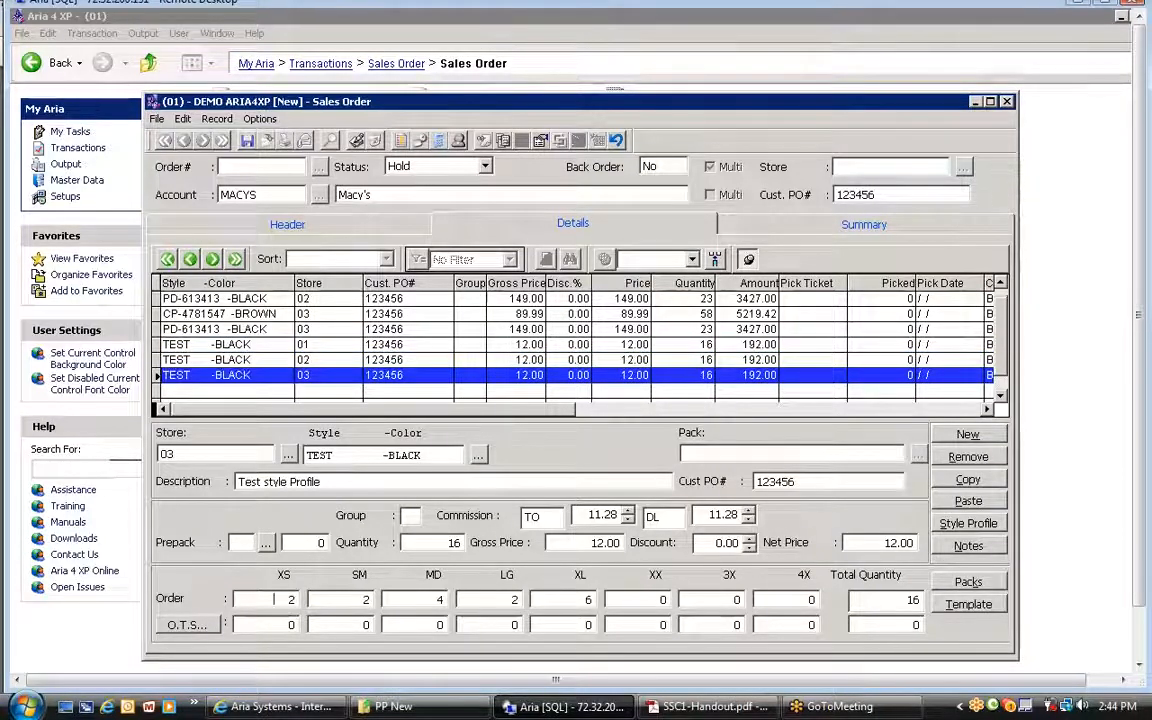
{"action": "type", "text": "3"}
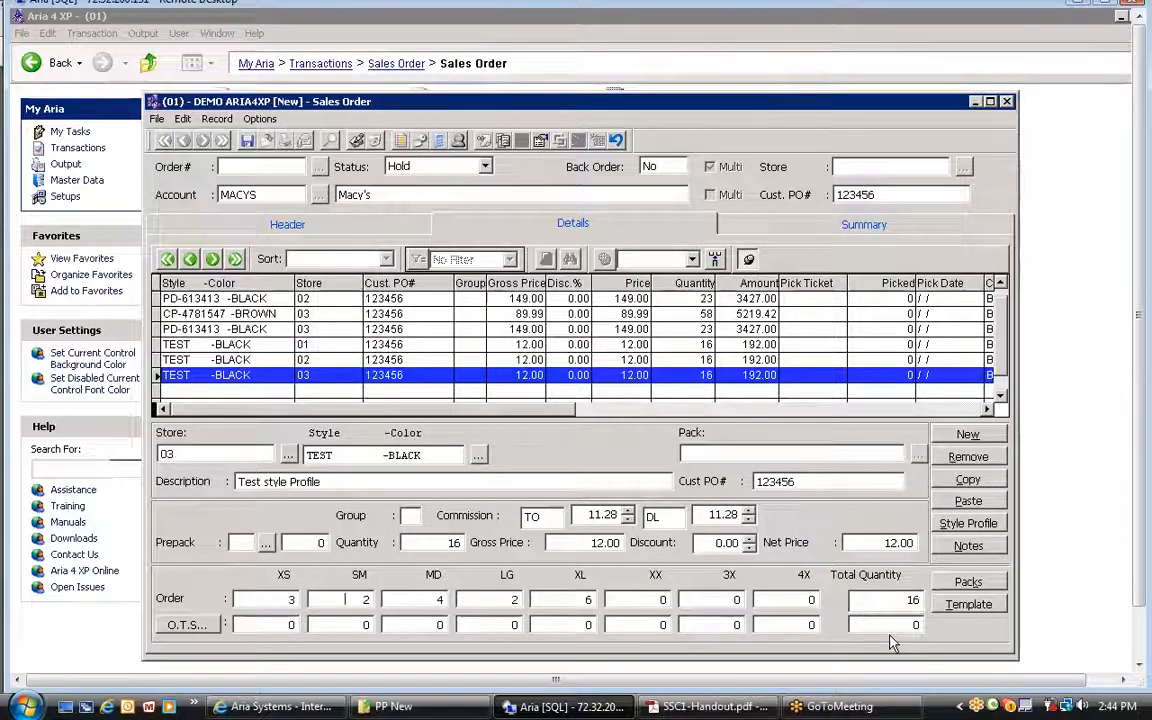
{"action": "type", "text": "3"}
{"action": "key", "text": "Tab"}
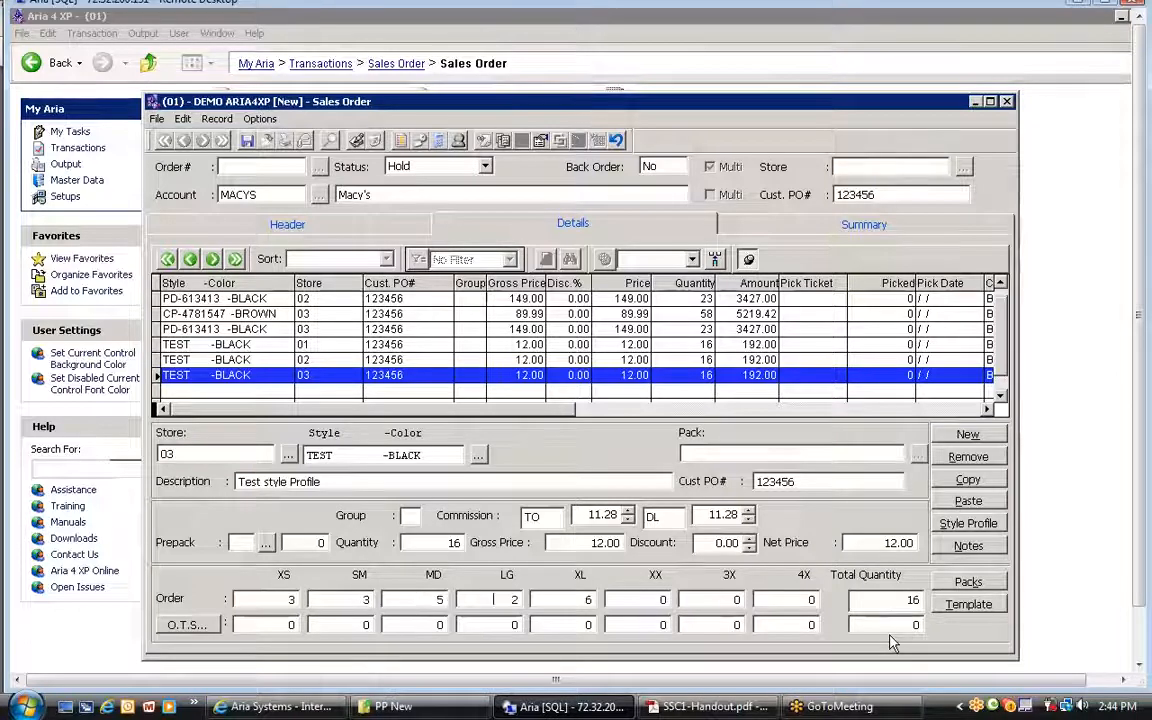
{"action": "key", "text": "Tab"}
{"action": "key", "text": "Return"}
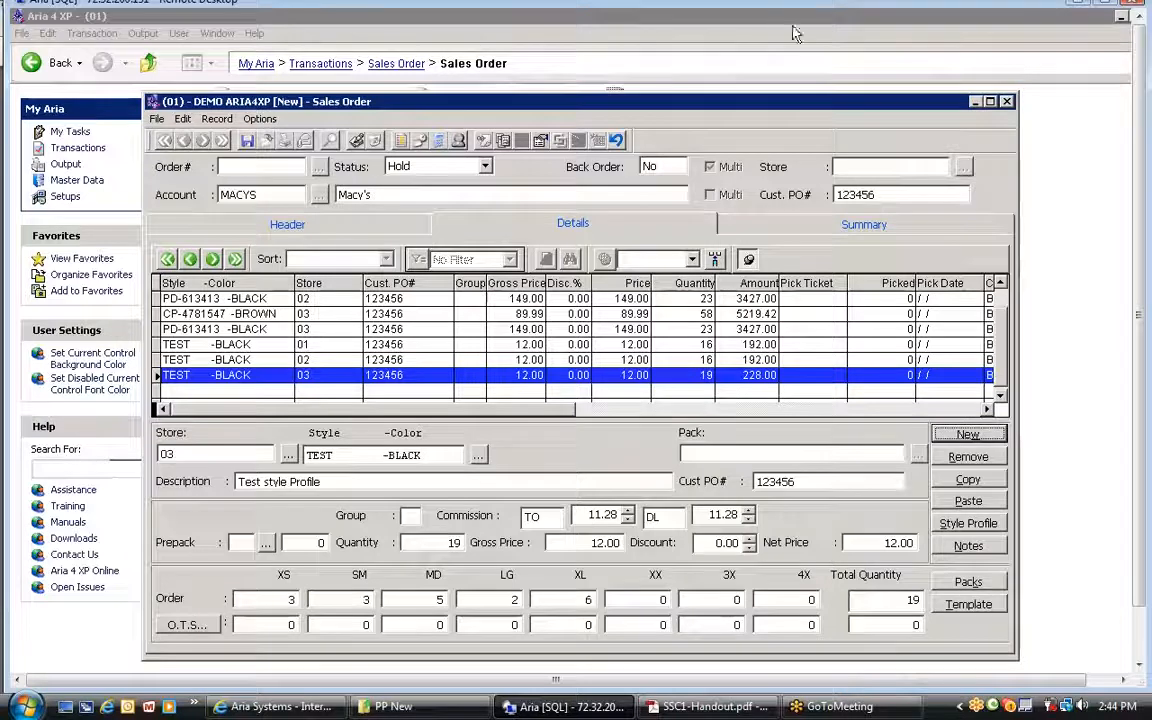
Step: Review all order detail lines, checking style, store, quantity and amount from store 01 through the TEST lines
{"action": "left_click", "coordinate": [996, 612]}
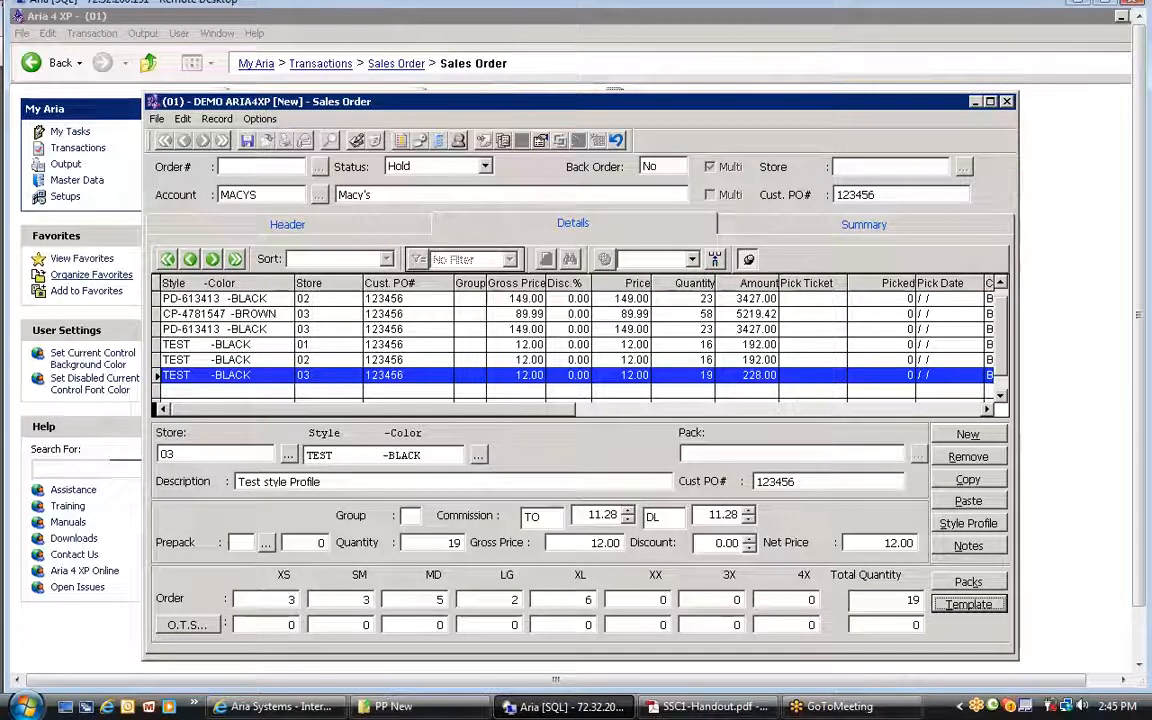
{"action": "left_click", "coordinate": [328, 329]}
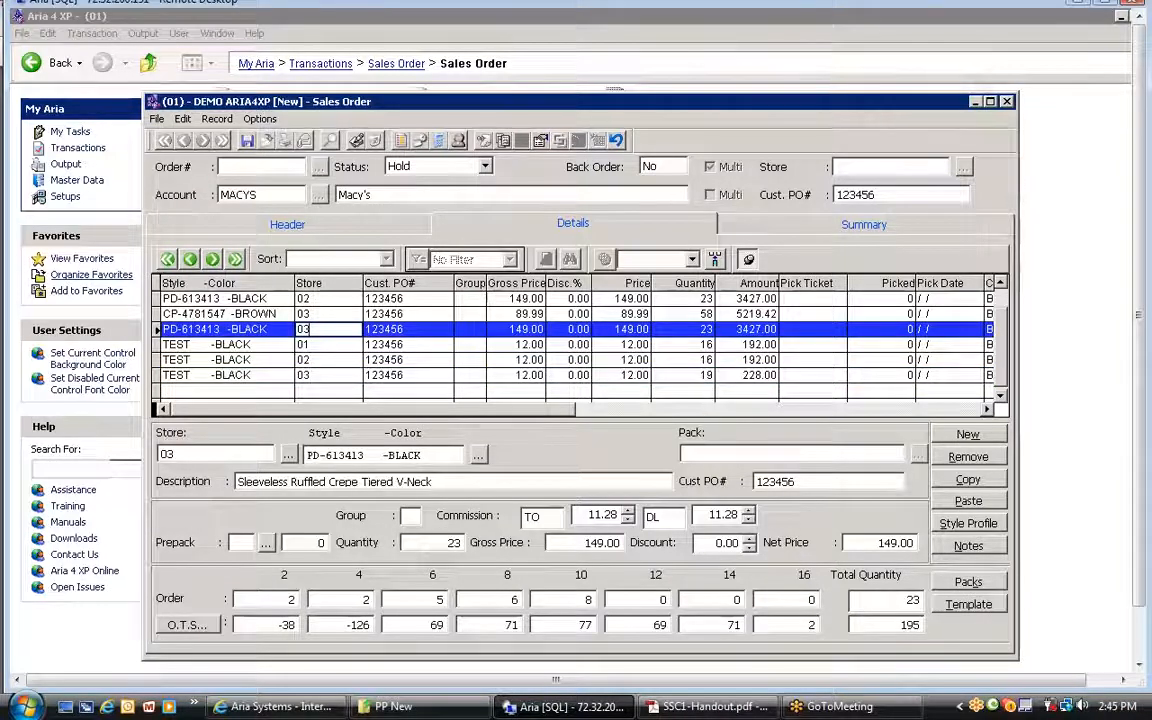
{"action": "key", "text": "Up"}
{"action": "key", "text": "Up"}
{"action": "key", "text": "Up"}
{"action": "key", "text": "Up"}
{"action": "key", "text": "Up"}
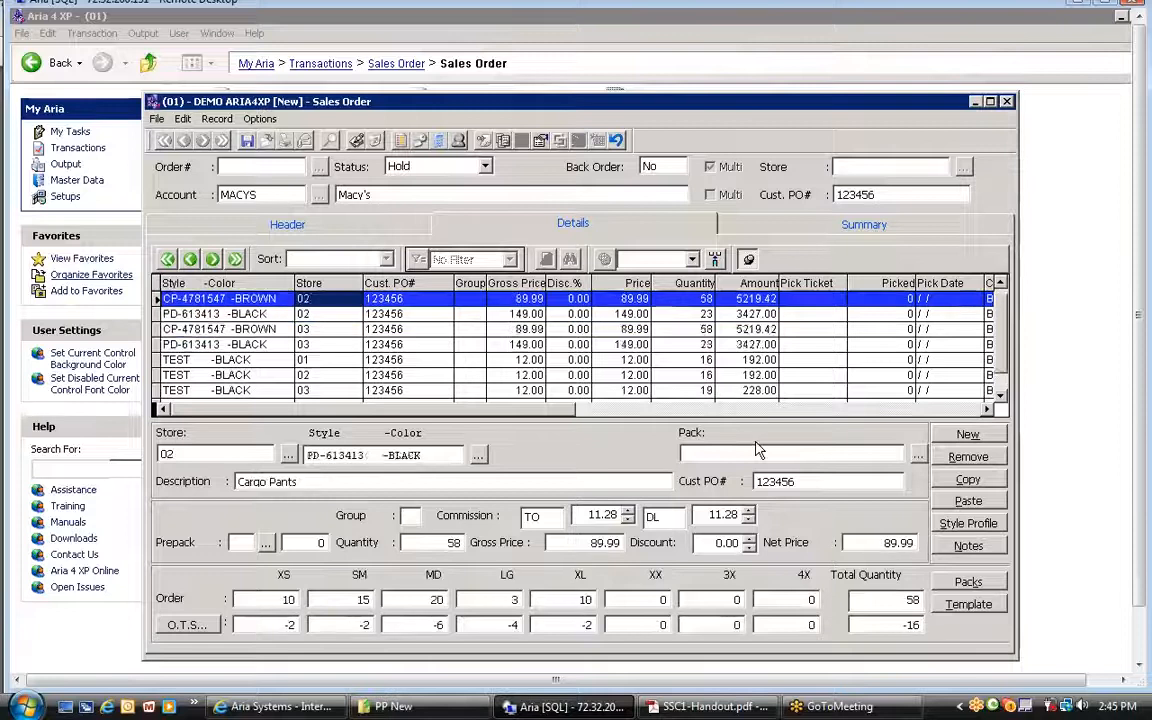
{"action": "key", "text": "Down"}
{"action": "key", "text": "Down"}
{"action": "key", "text": "Down"}
{"action": "key", "text": "Down"}
{"action": "key", "text": "Down"}
{"action": "key", "text": "Down"}
{"action": "key", "text": "Down"}
{"action": "key", "text": "Down"}
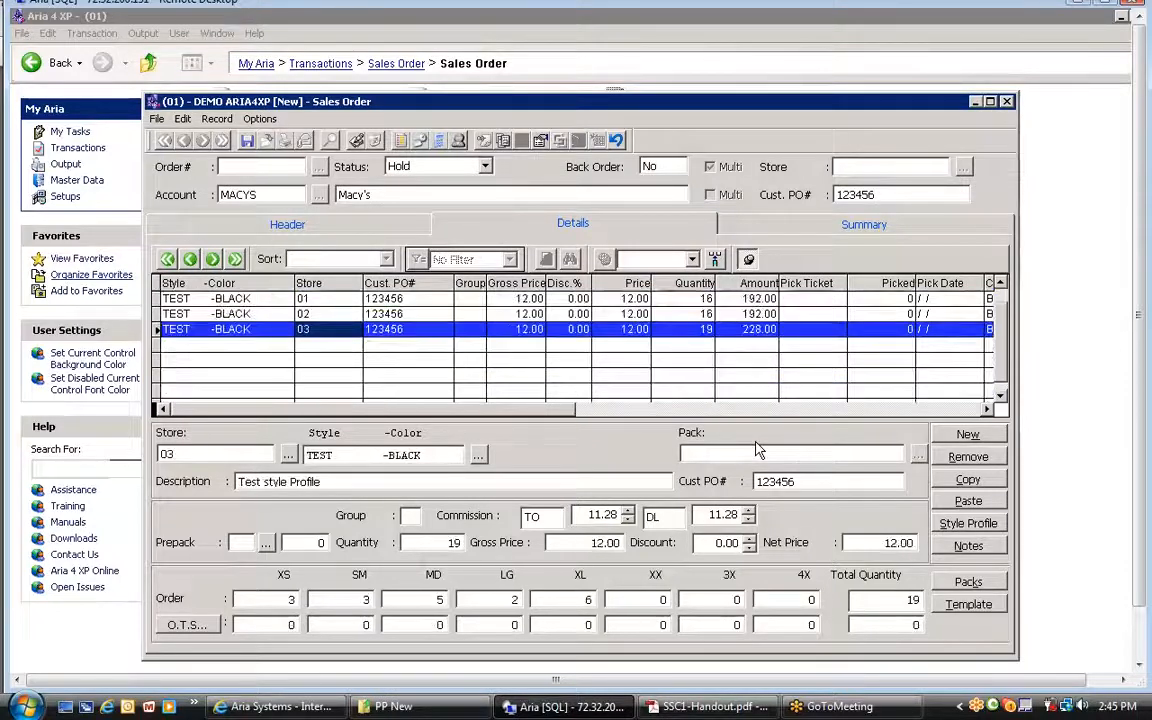
{"action": "key", "text": "ctrl+Home"}
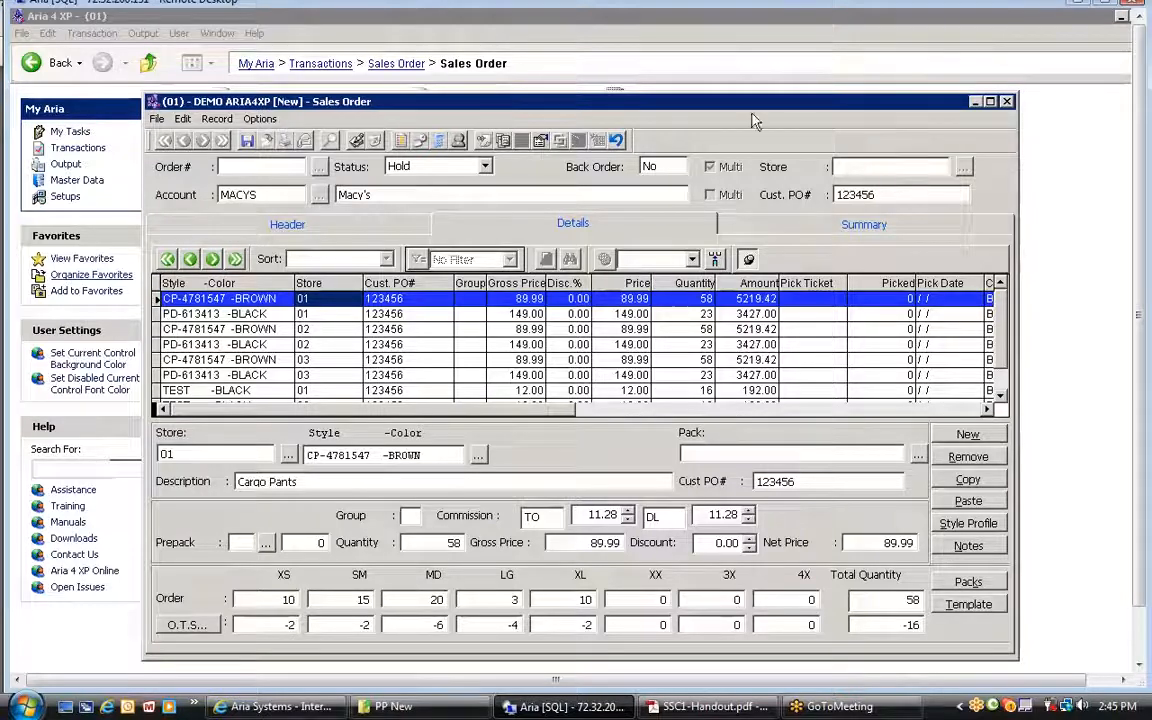
Step: Check the order summary, choose Market Week as the category, and save the sales order
{"action": "left_click", "coordinate": [793, 228]}
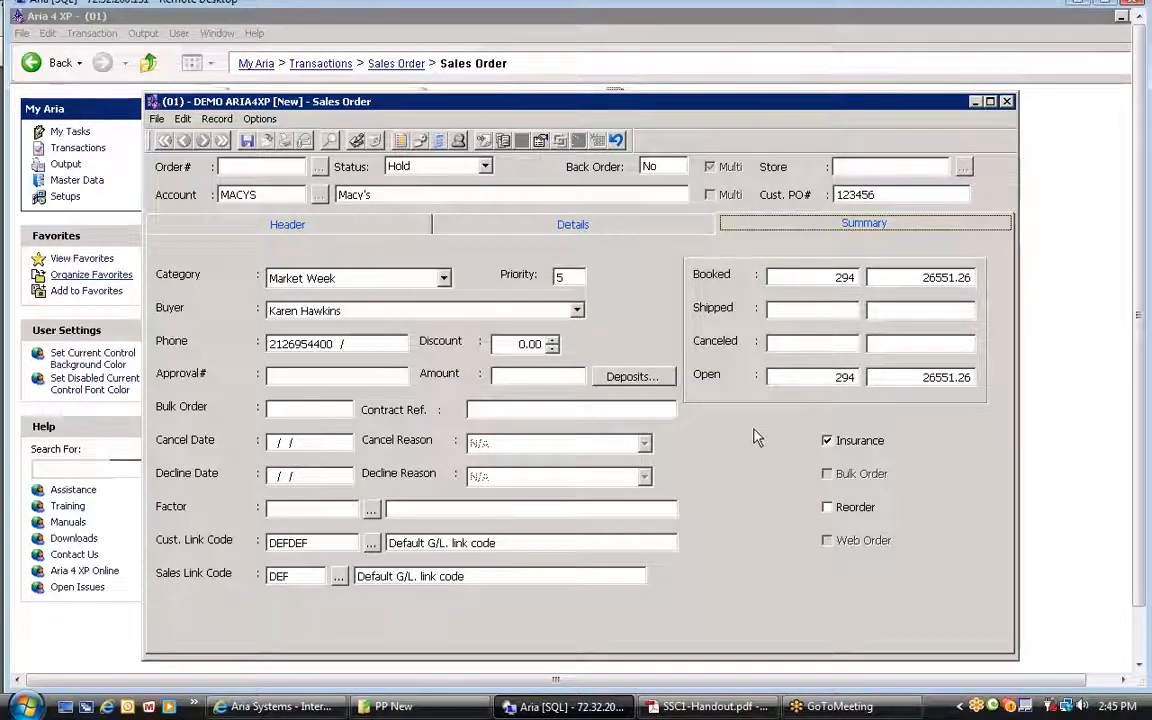
{"action": "left_click_drag", "start_coordinate": [298, 509], "coordinate": [282, 509]}
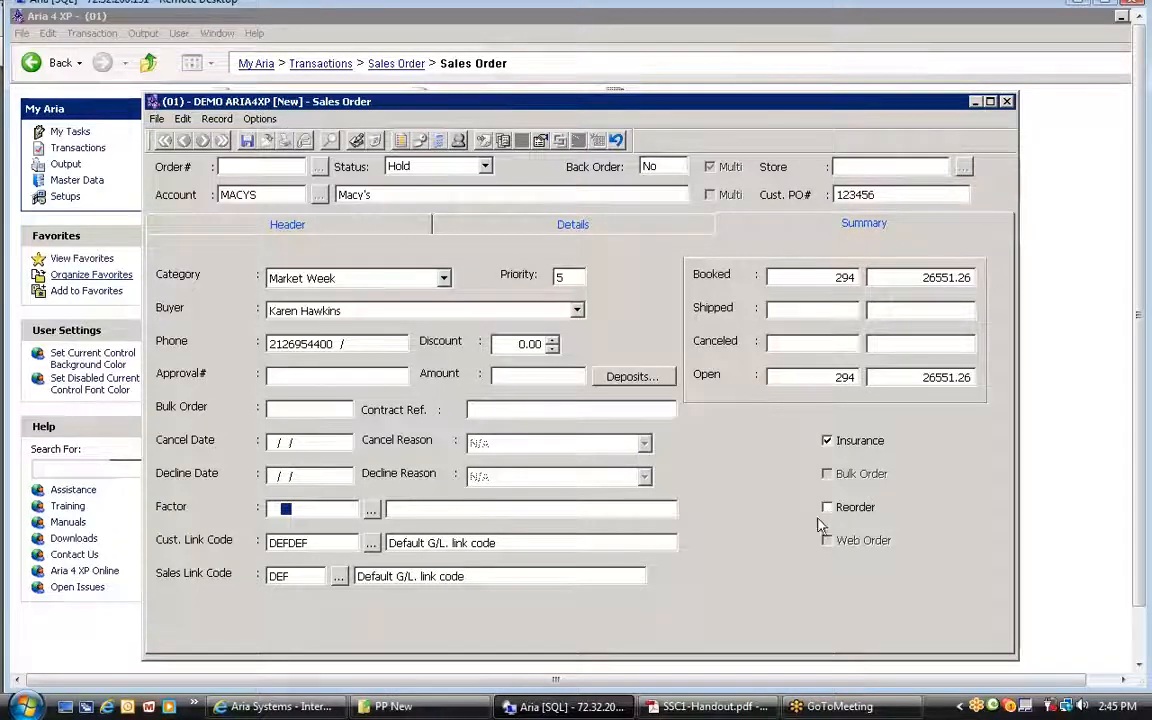
{"action": "left_click", "coordinate": [347, 278]}
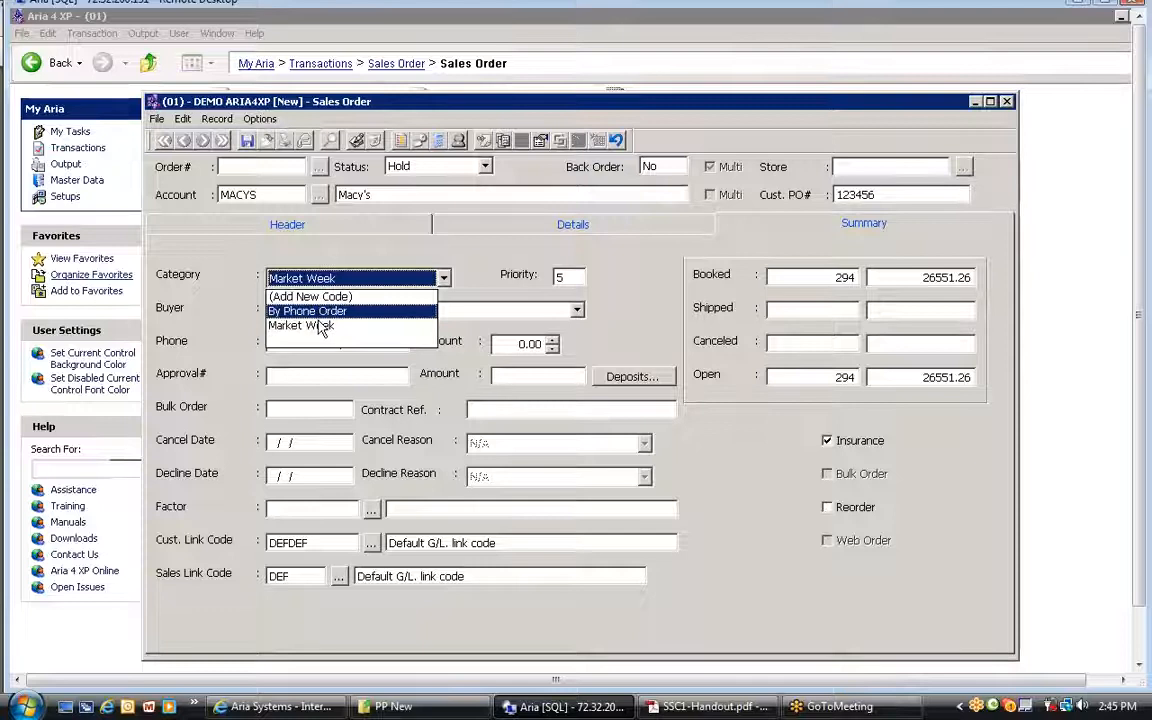
{"action": "left_click", "coordinate": [305, 325]}
{"action": "left_click", "coordinate": [247, 141]}
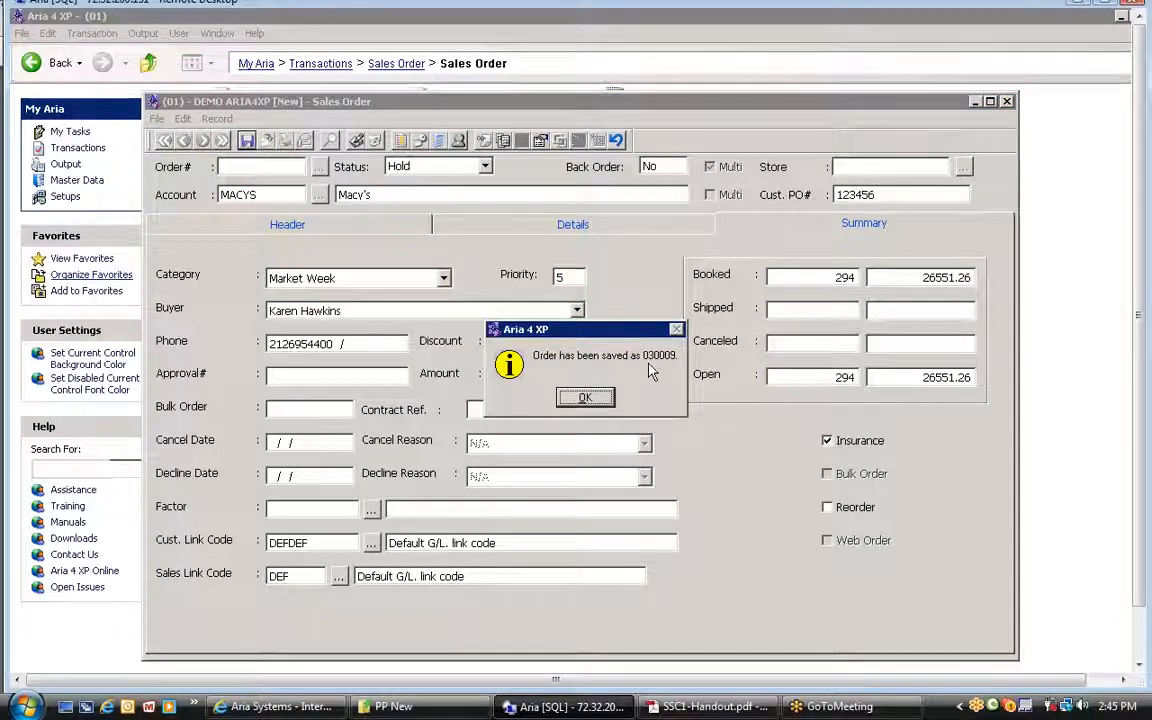
{"action": "left_click", "coordinate": [590, 398]}
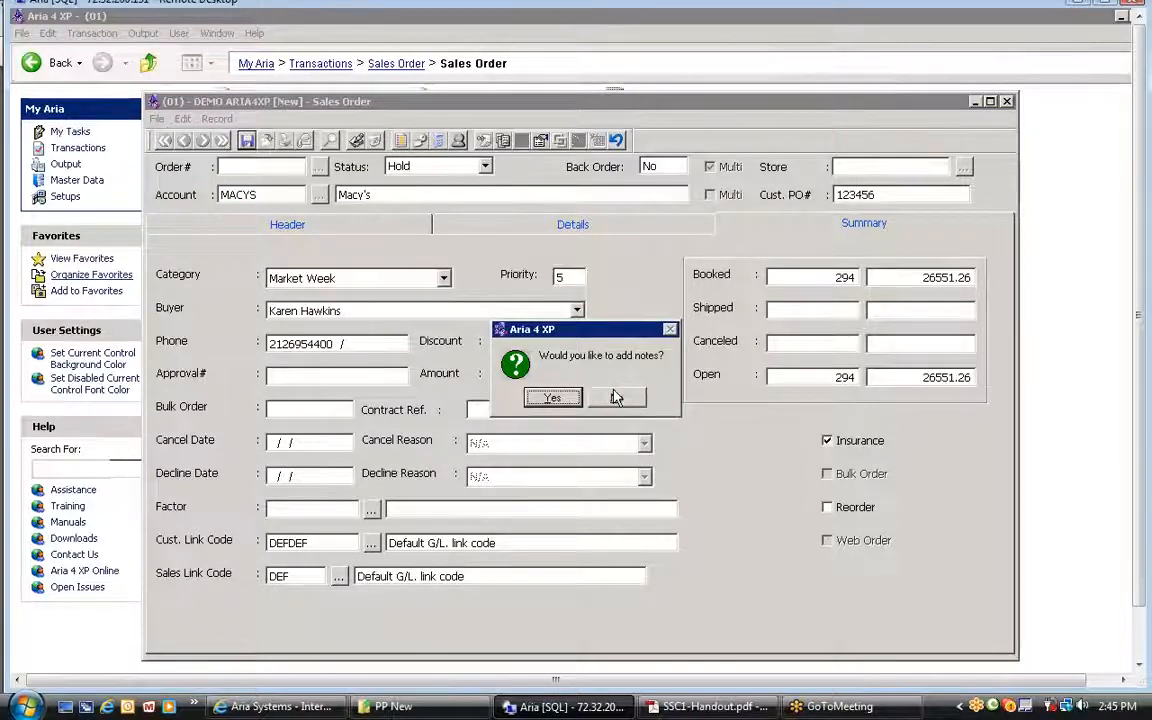
Step: Add the note "Shipping . Packing , free text" to the saved order and save the note
{"action": "left_click", "coordinate": [560, 398]}
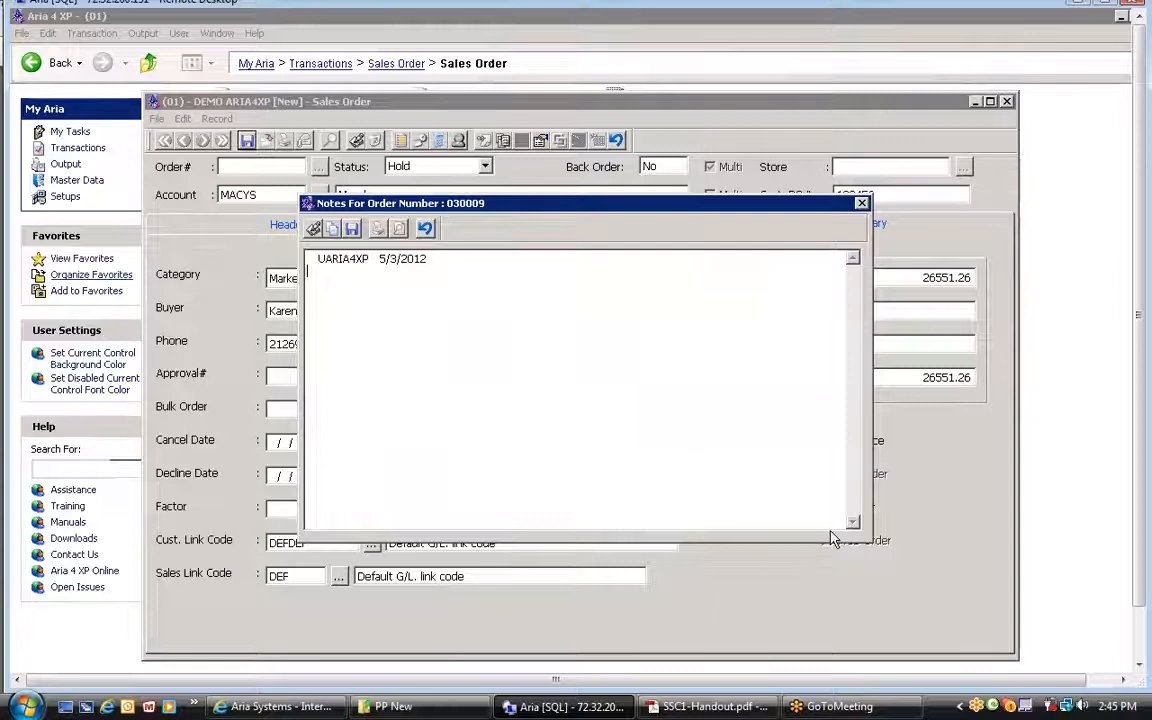
{"action": "type", "text": "Shipping . Packing , free text"}
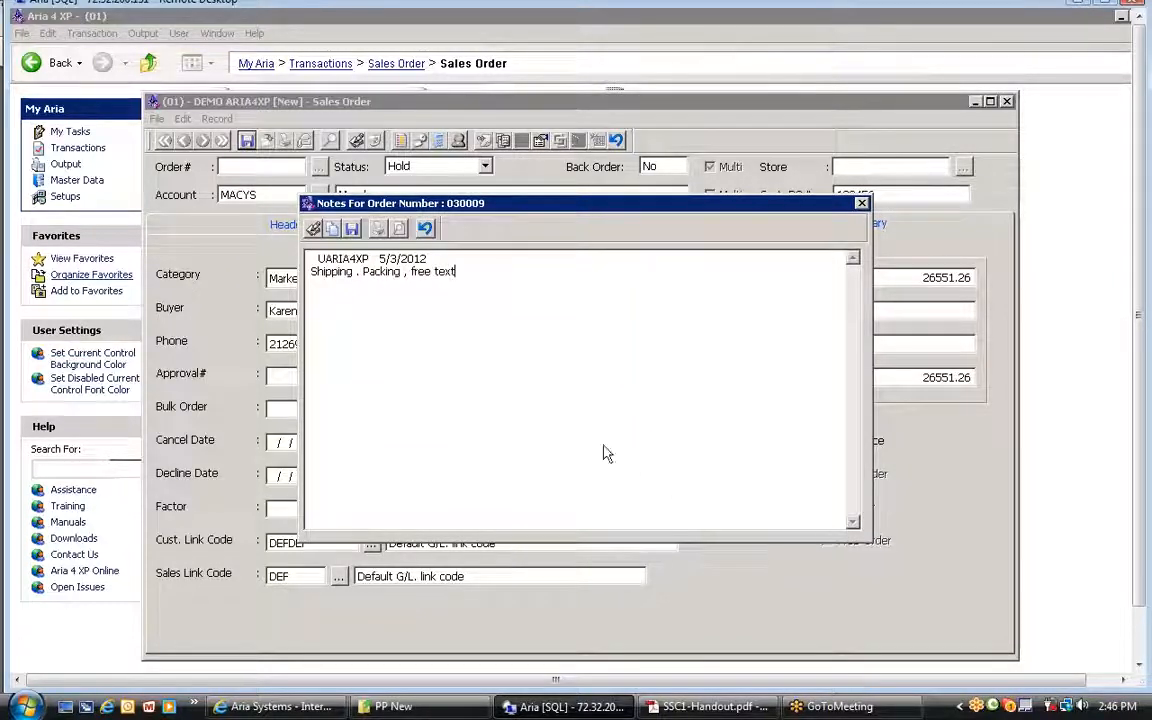
{"action": "left_click", "coordinate": [354, 236]}
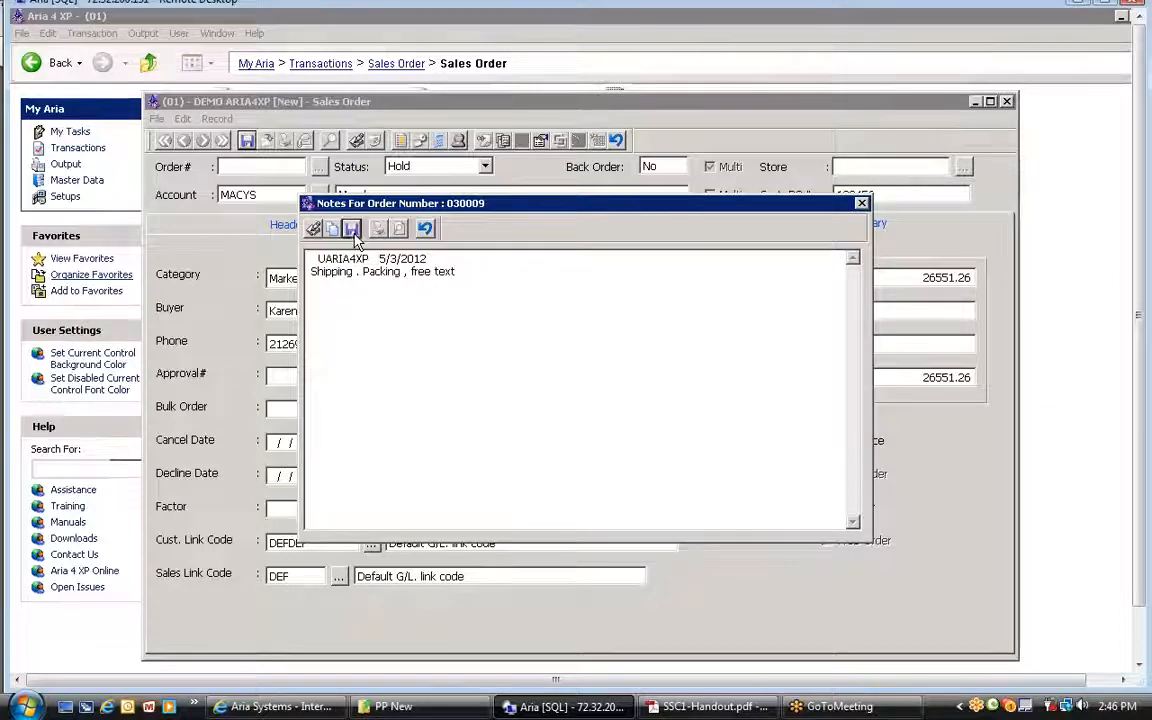
Step: Open the saved multi-store Macy's order from the list of orders
{"action": "left_click", "coordinate": [318, 167]}
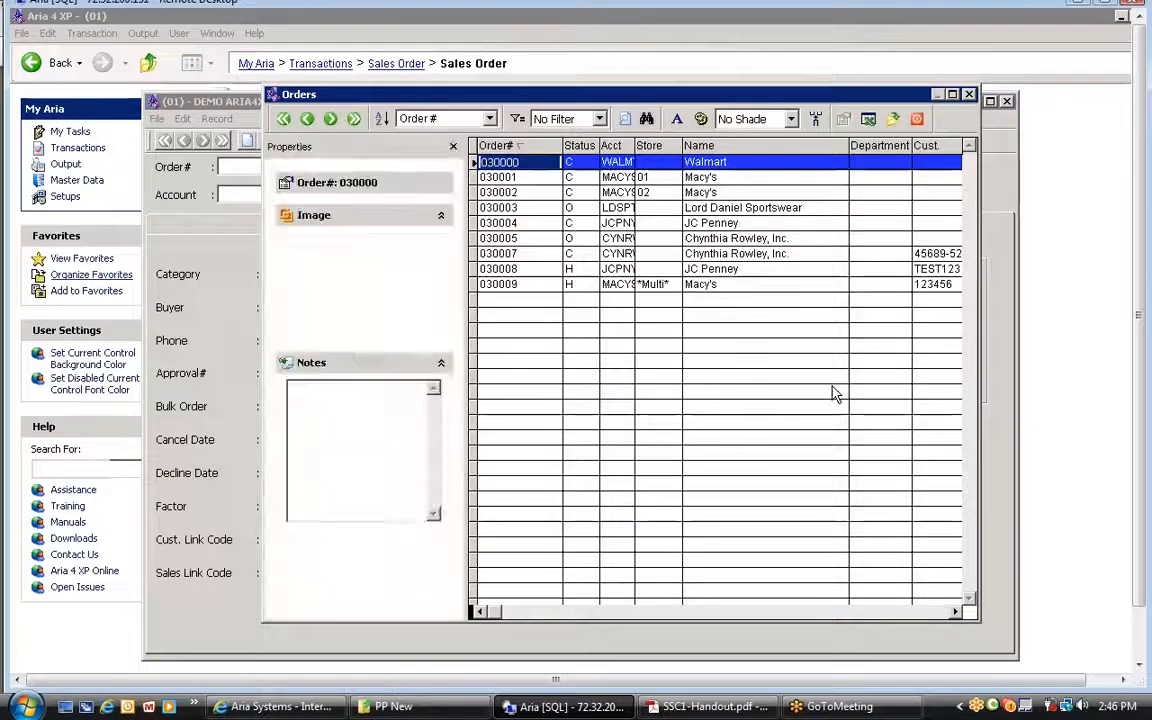
{"action": "left_click", "coordinate": [835, 394]}
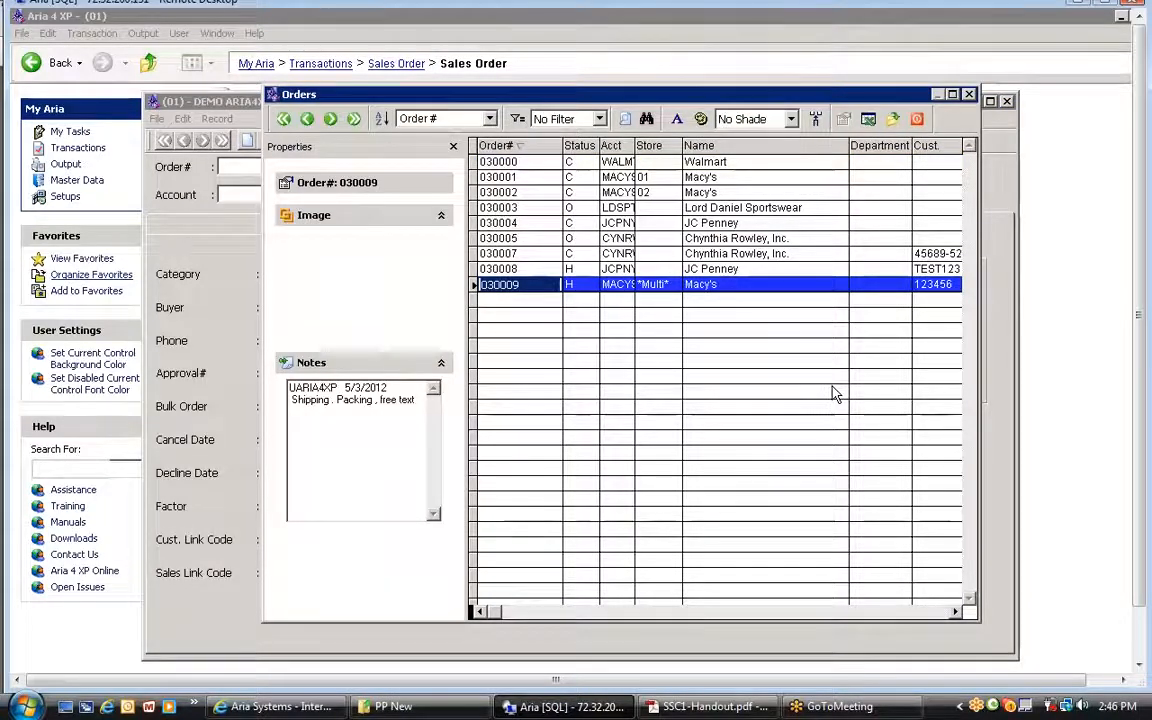
{"action": "double_click", "coordinate": [835, 394]}
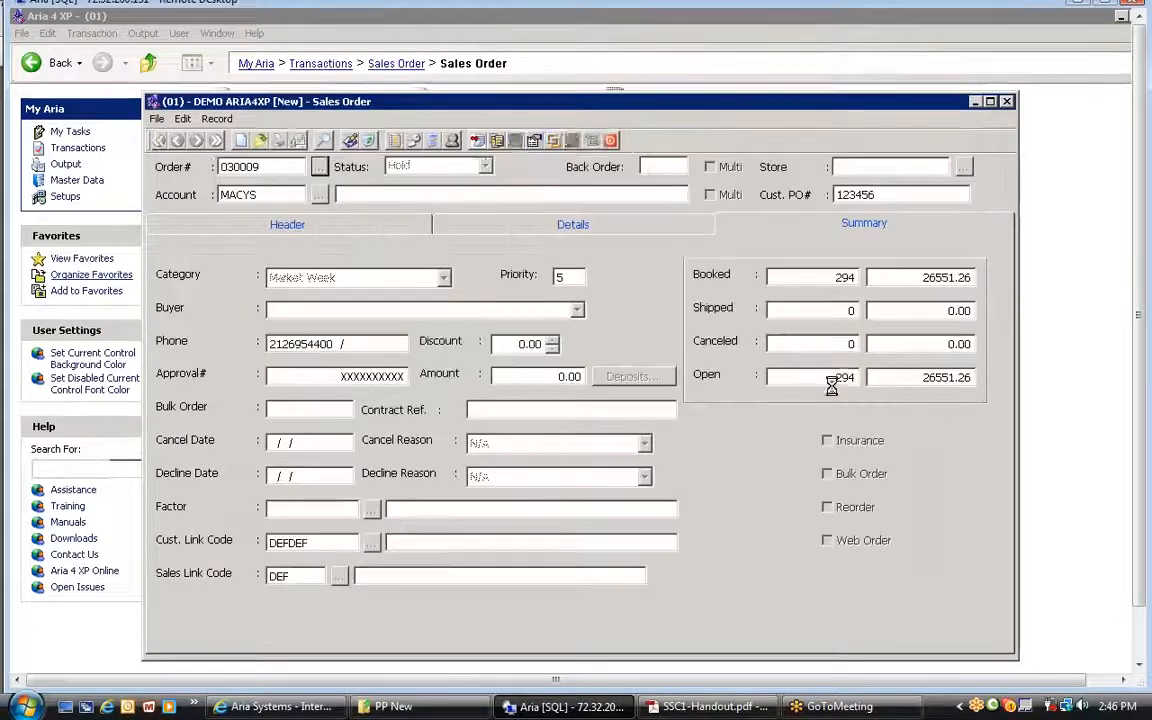
Step: Open the order's notes, examine the stored note text, and close the notes
{"action": "left_click", "coordinate": [482, 142]}
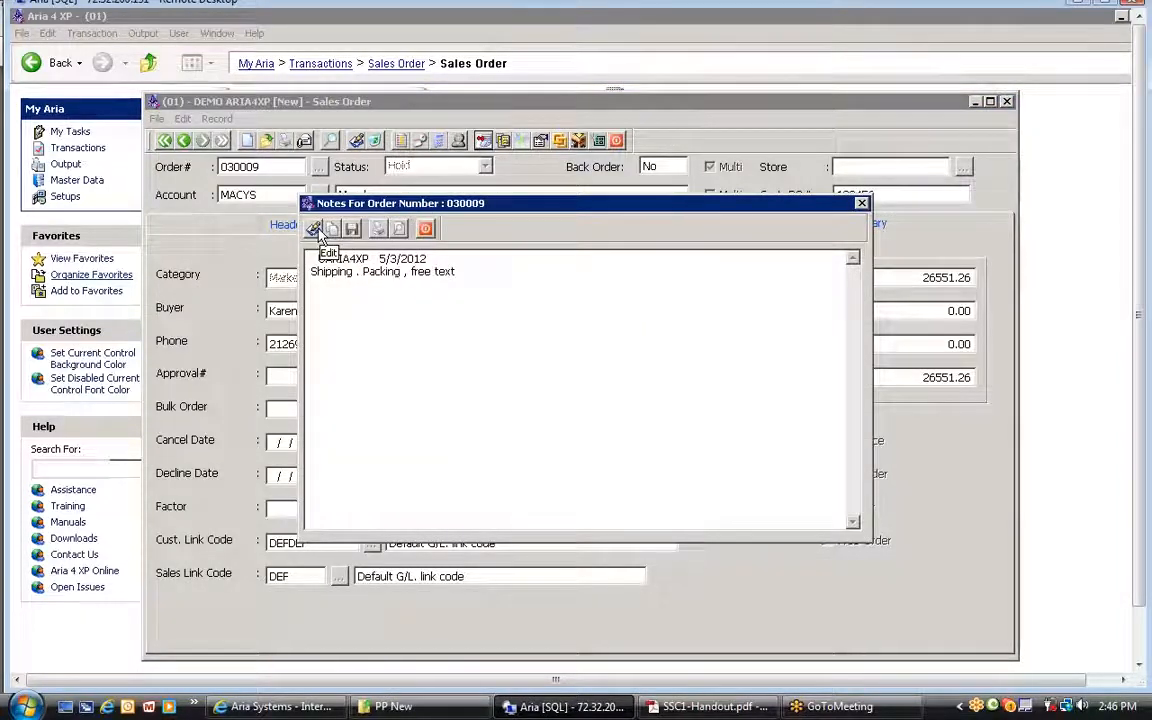
{"action": "left_click_drag", "start_coordinate": [310, 258], "coordinate": [465, 285]}
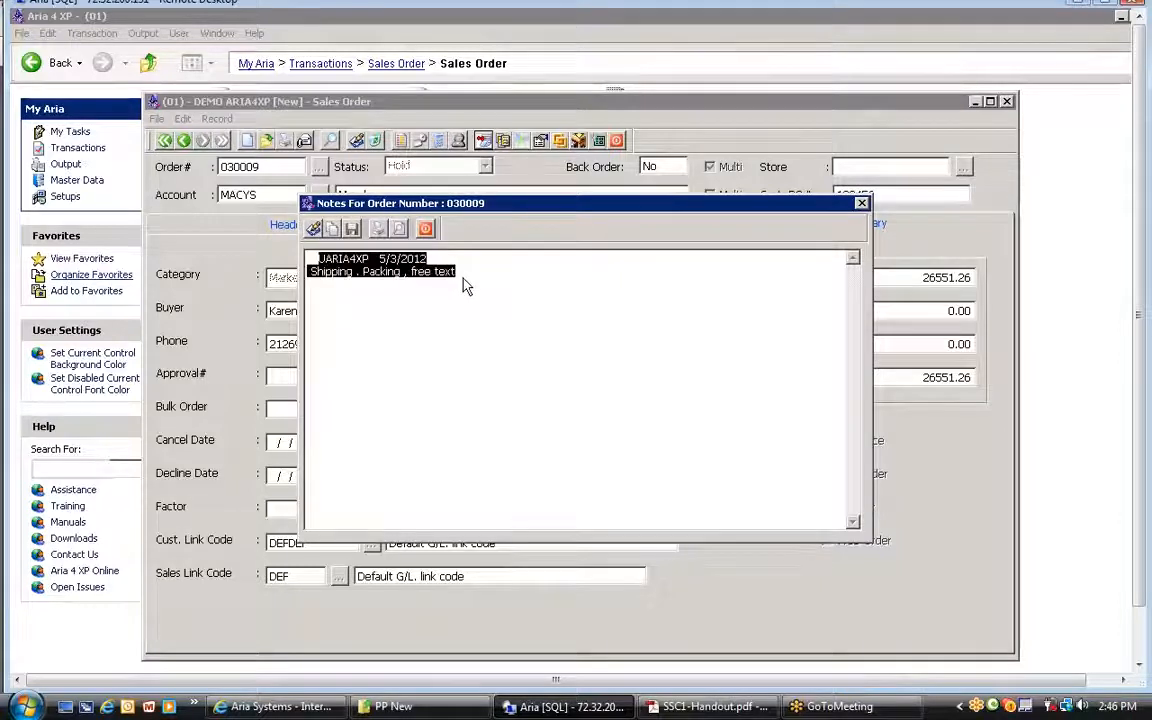
{"action": "left_click", "coordinate": [425, 229]}
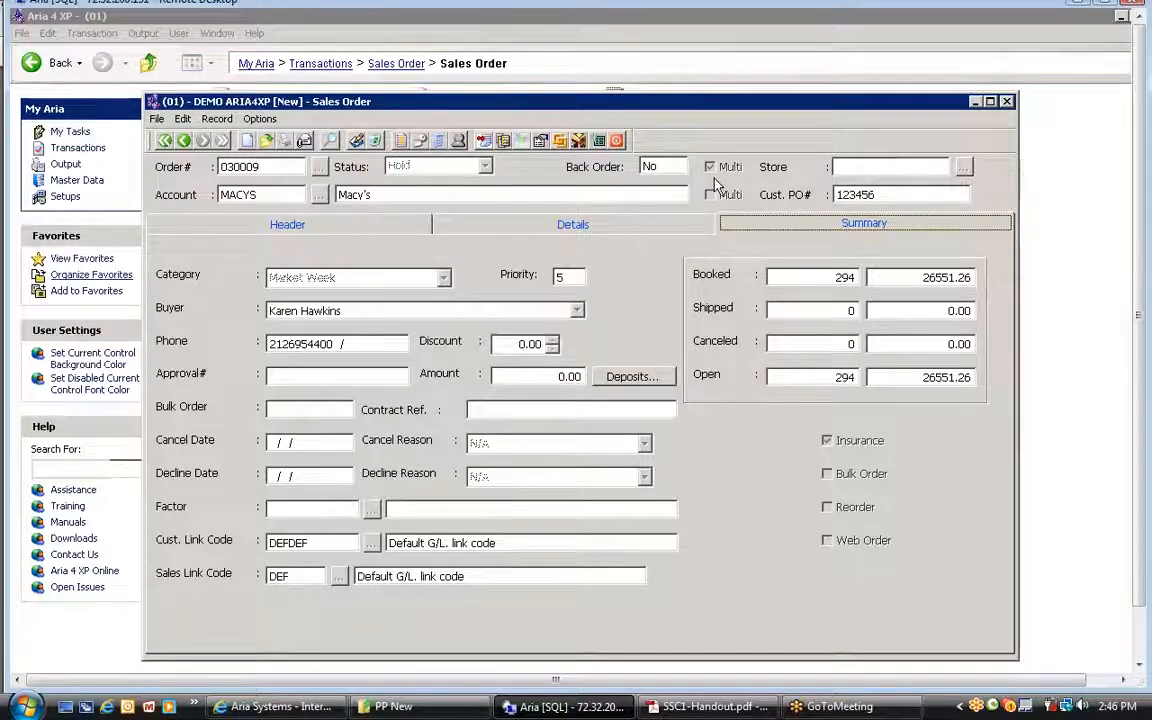
Step: Review the saved order's detail lines and customer PO across stores 01, 02 and 03, and close the sales order
{"action": "left_click", "coordinate": [657, 230]}
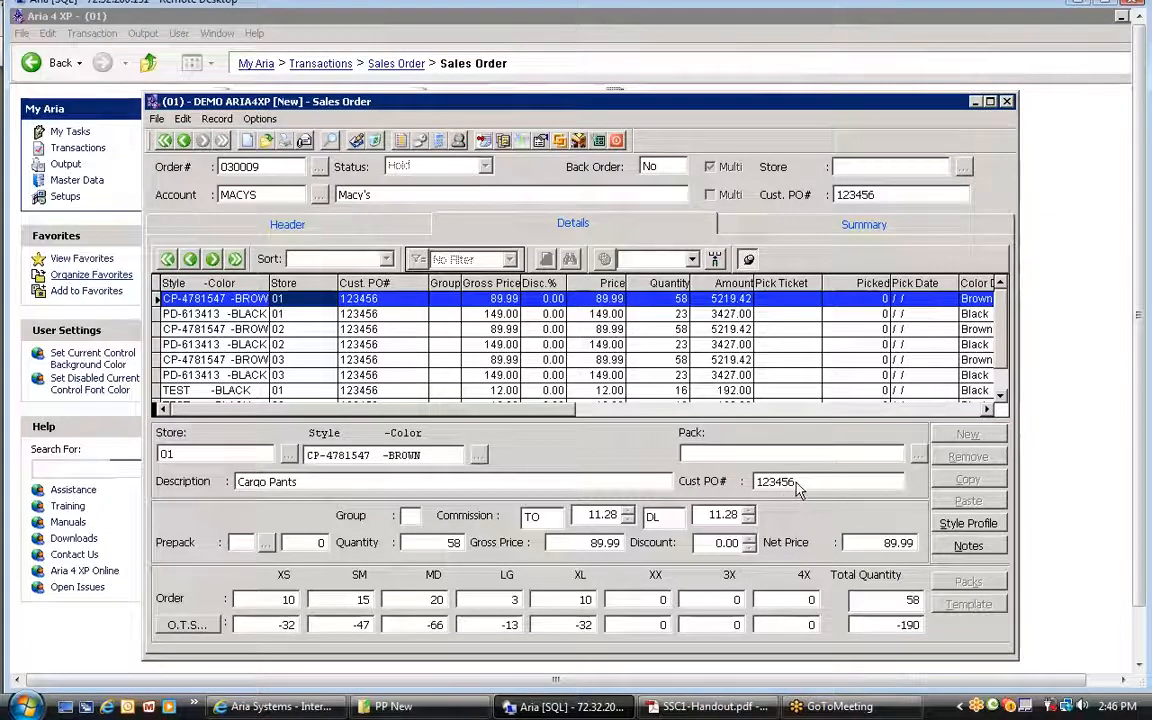
{"action": "key", "text": "BackSpace"}
{"action": "type", "text": "6"}
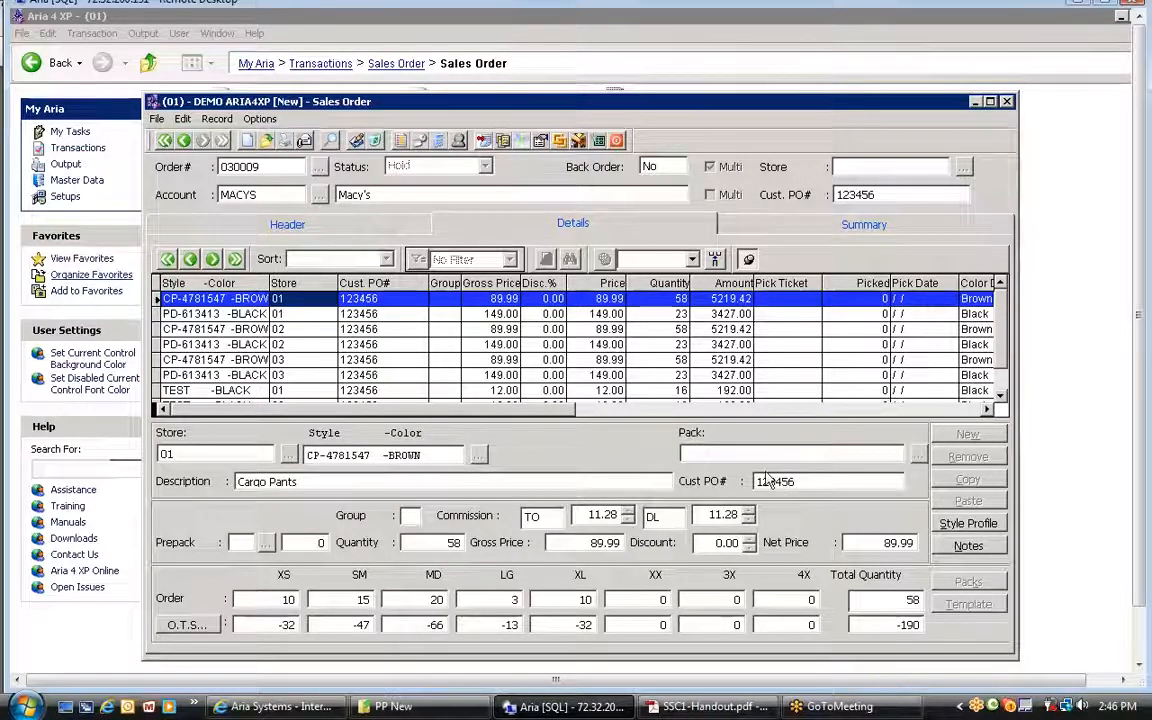
{"action": "left_click", "coordinate": [262, 314]}
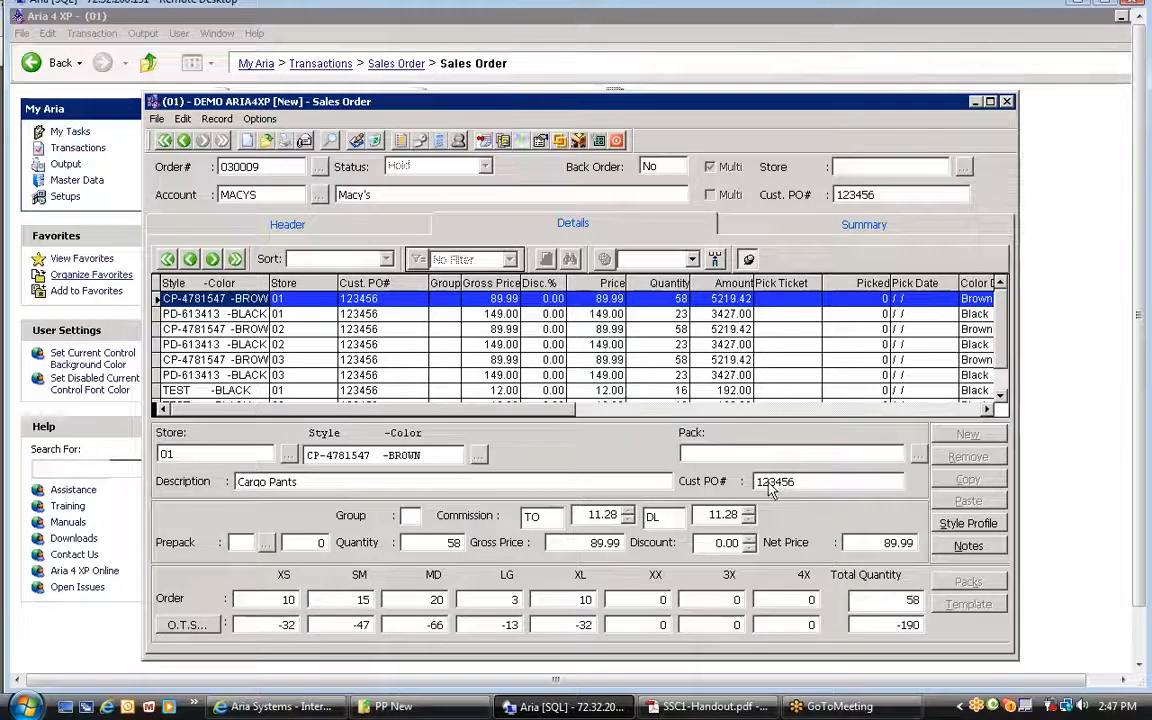
{"action": "left_click", "coordinate": [722, 345]}
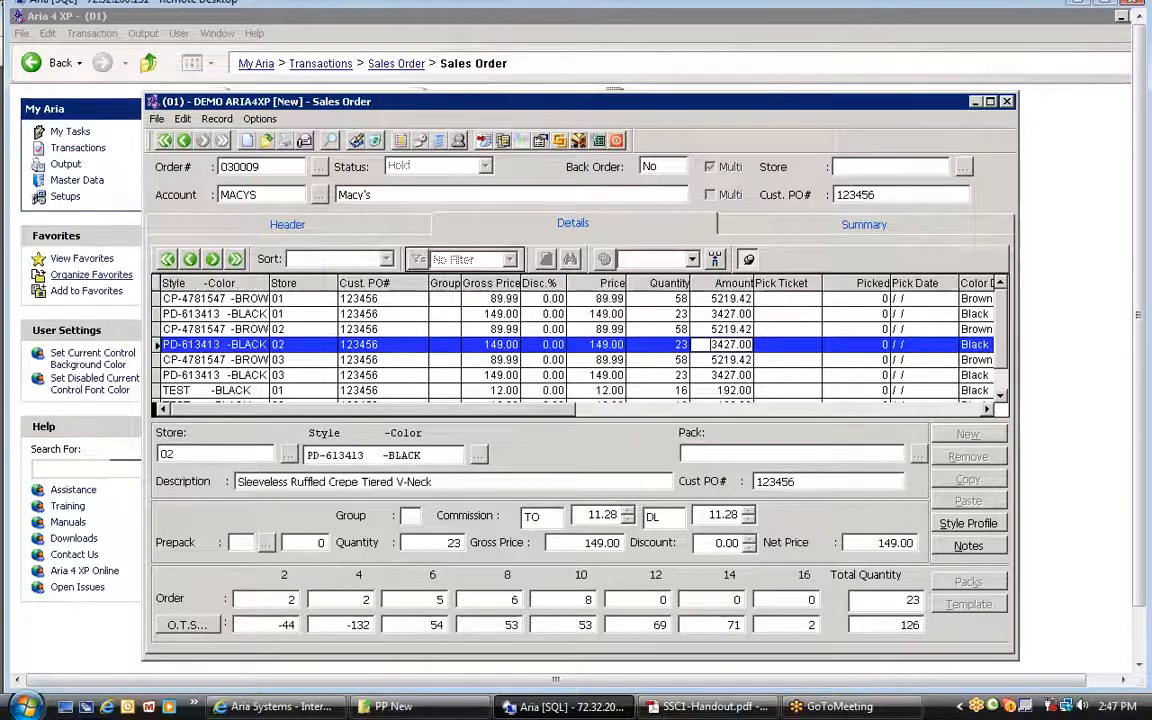
{"action": "left_click", "coordinate": [246, 314]}
{"action": "left_click", "coordinate": [246, 345]}
{"action": "left_click", "coordinate": [246, 375]}
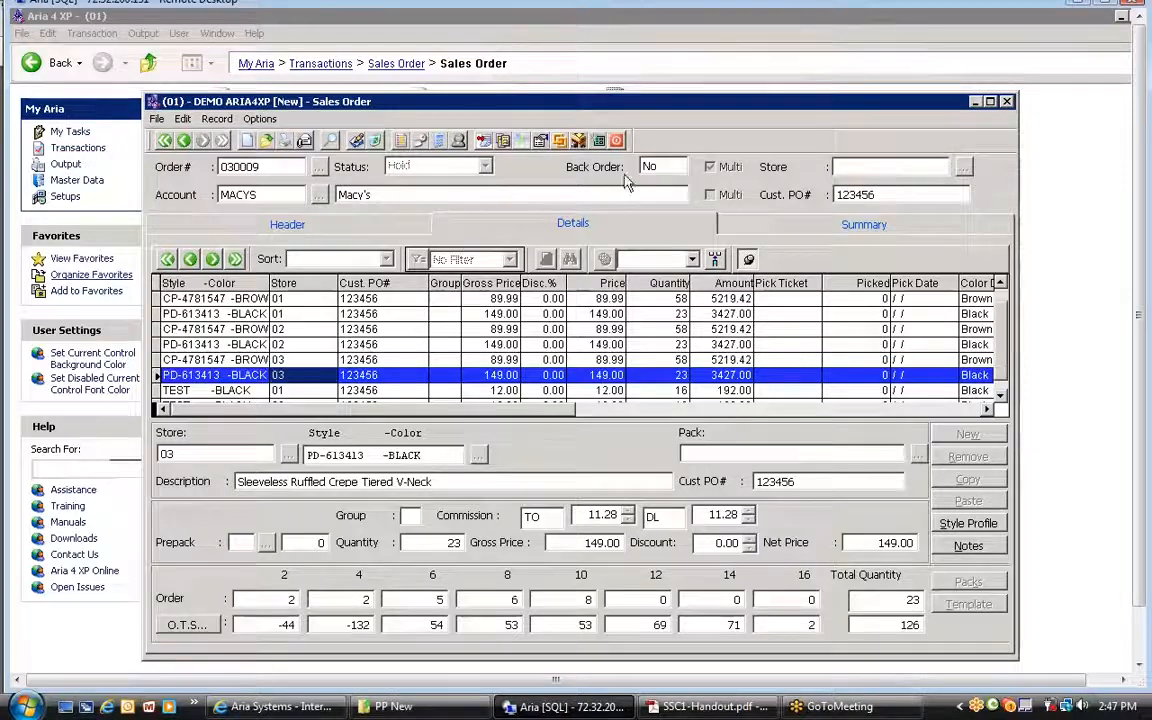
{"action": "left_click", "coordinate": [616, 141]}
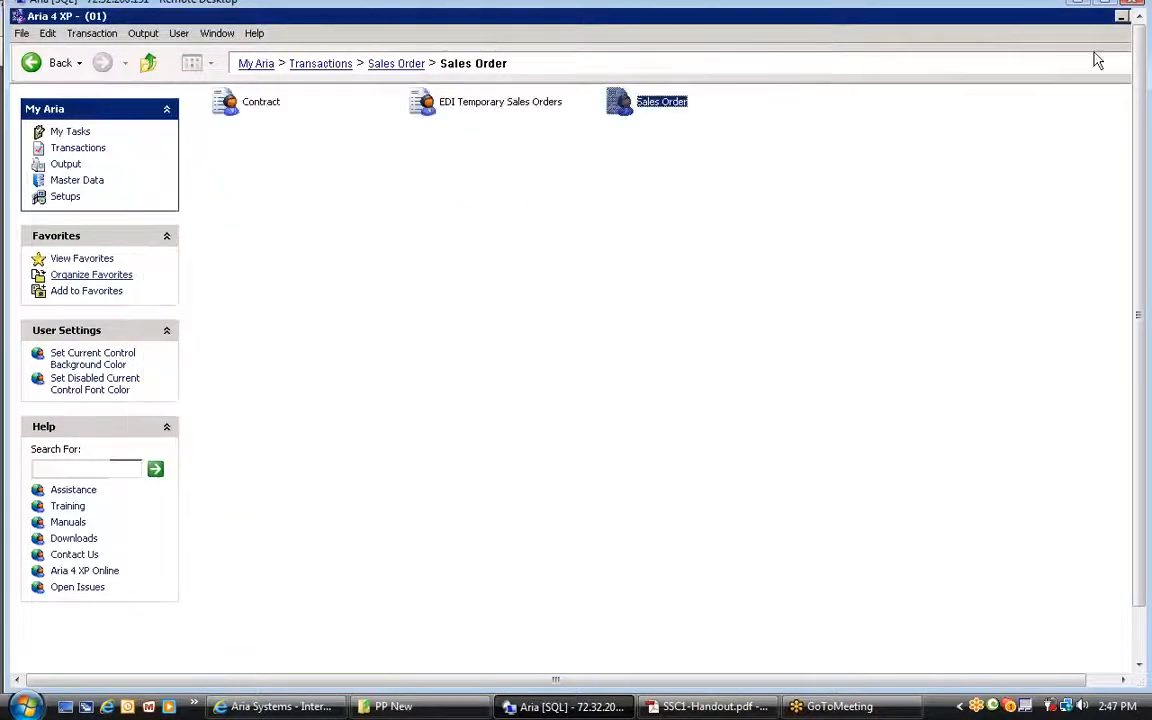
Step: Switch to SSC1-Handout.pdf and read the Multi Store Orders pages through to Section III on canceling and modifying sales orders
{"action": "left_click", "coordinate": [1082, 5]}
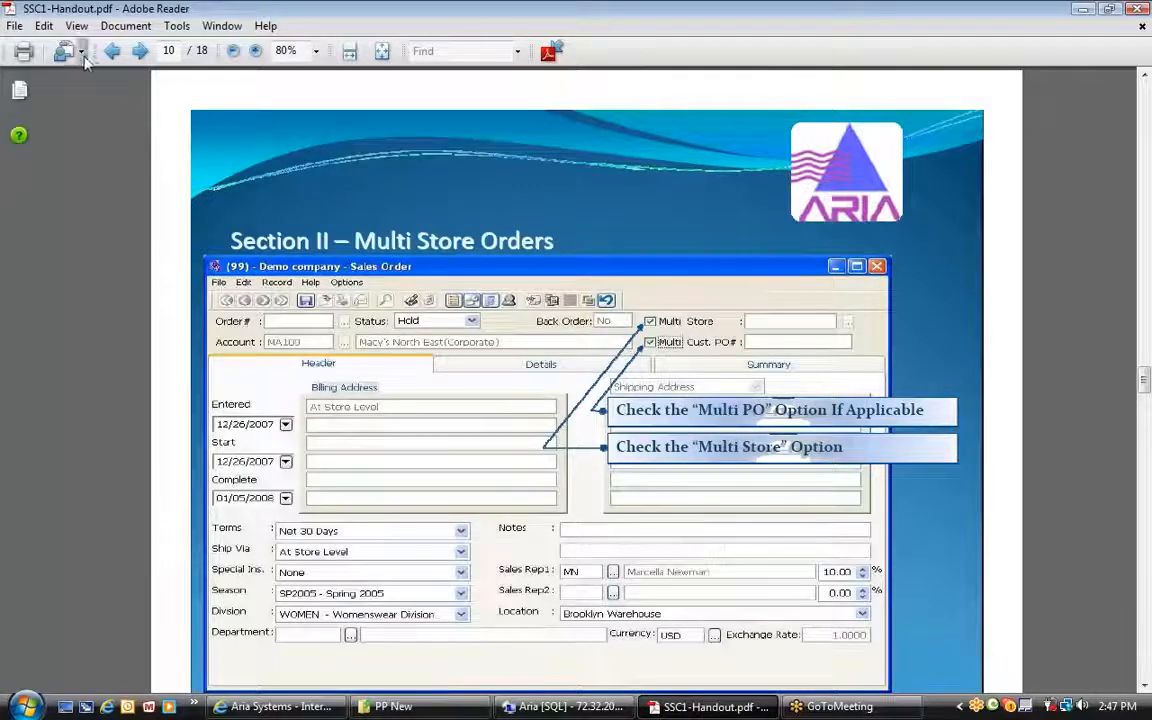
{"action": "left_click", "coordinate": [140, 55]}
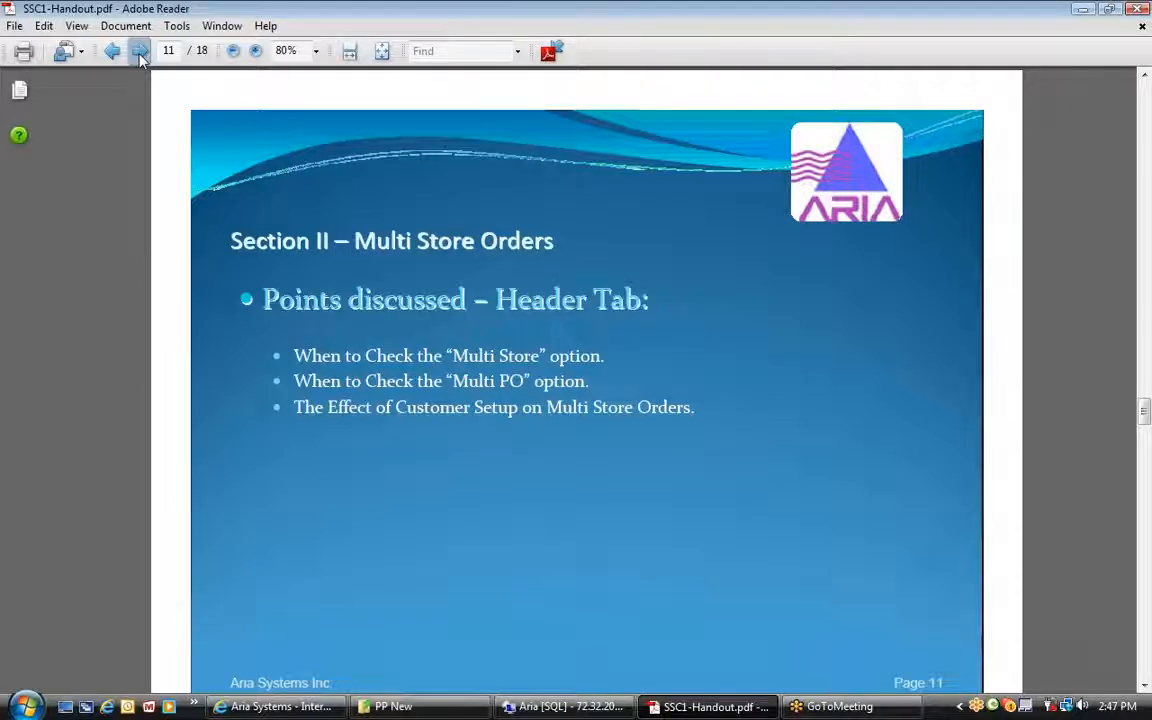
{"action": "left_click", "coordinate": [140, 52]}
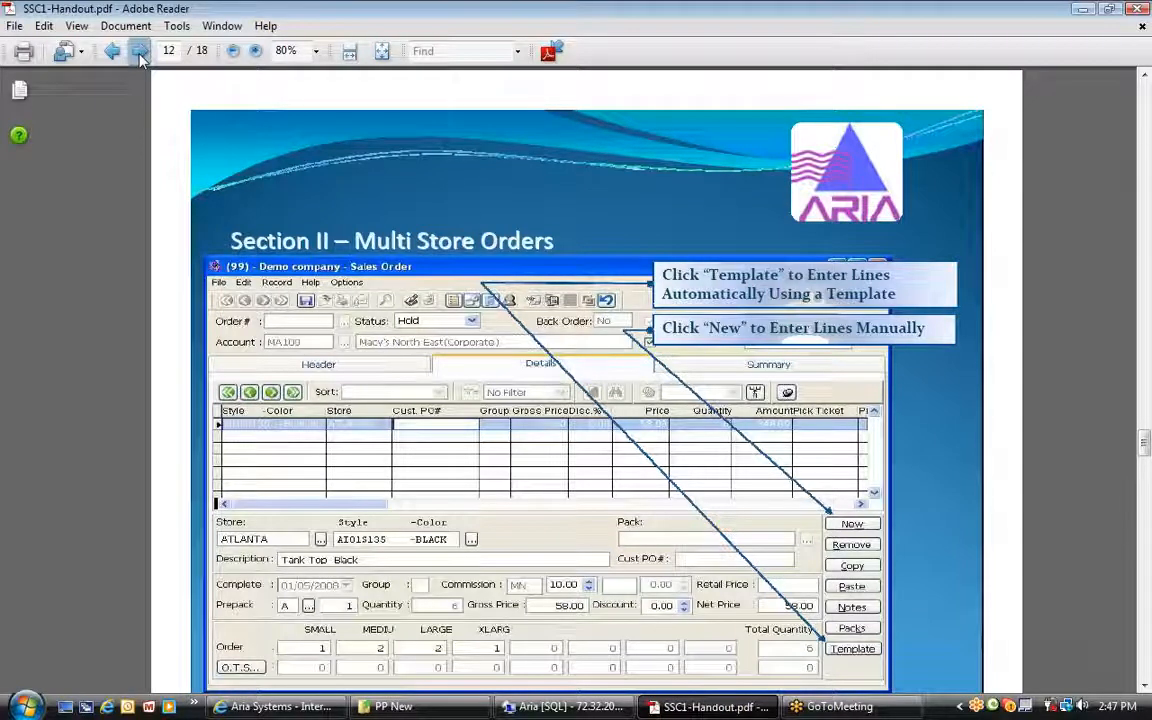
{"action": "left_click", "coordinate": [140, 52]}
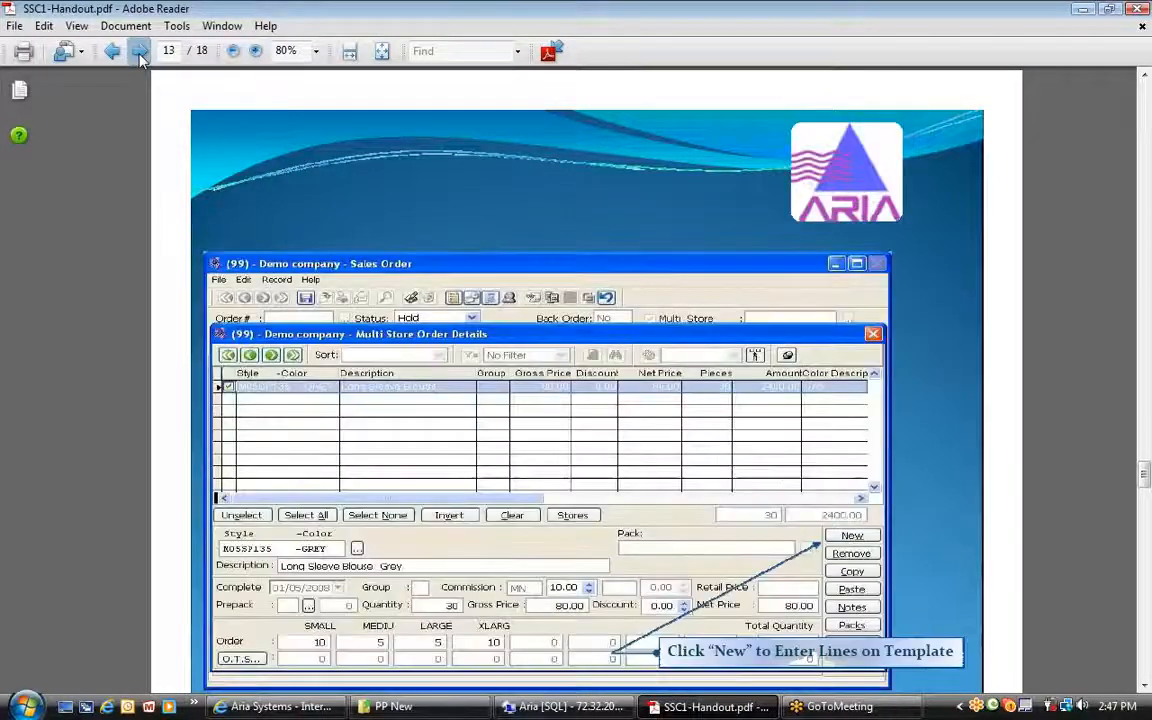
{"action": "left_click", "coordinate": [140, 54]}
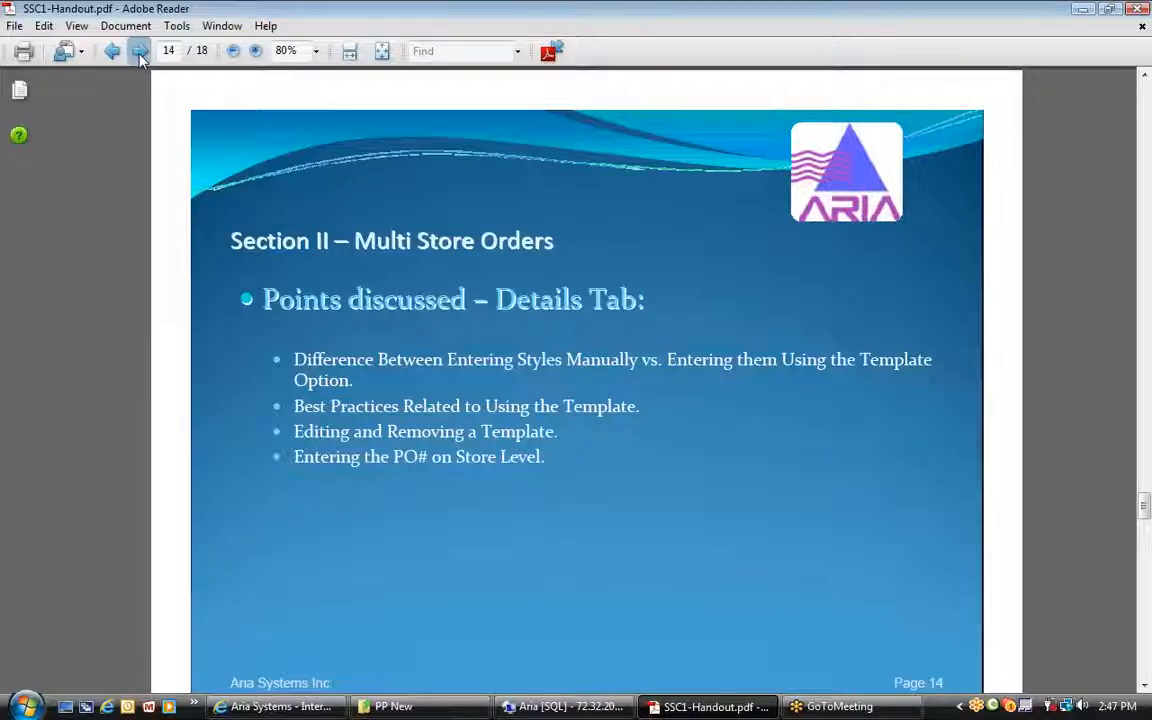
{"action": "left_click", "coordinate": [140, 51]}
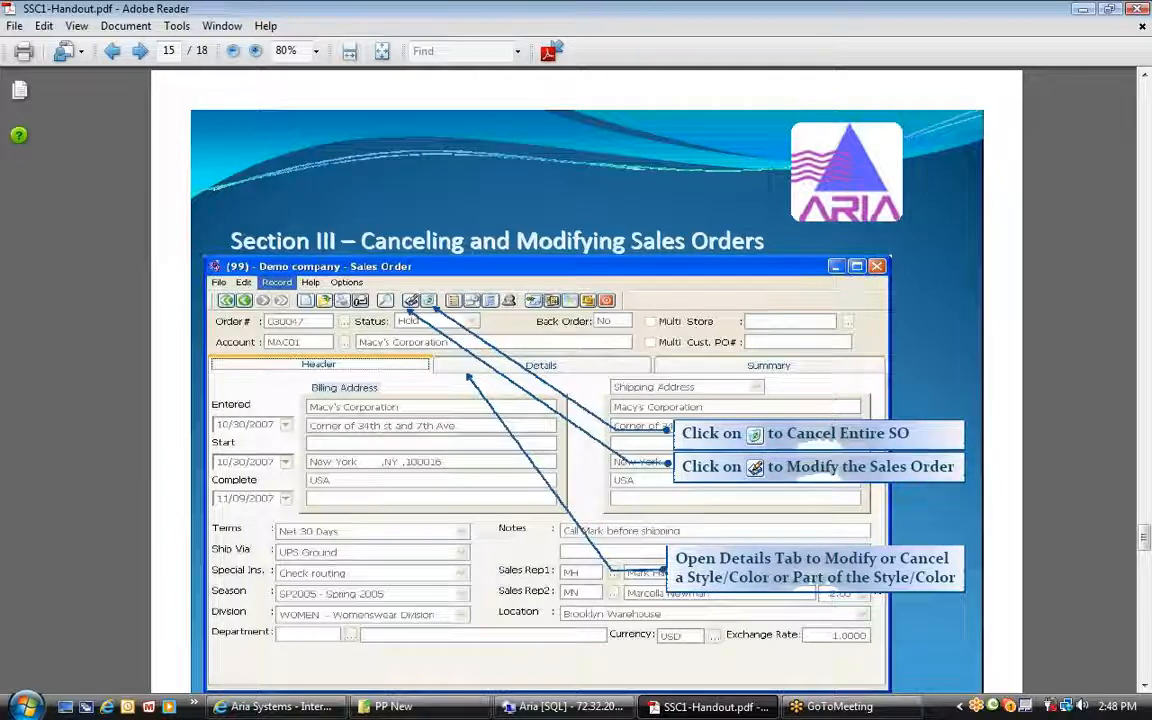
Step: Switch back to Aria 4 XP and open the Sales Order screen
{"action": "left_click", "coordinate": [604, 708]}
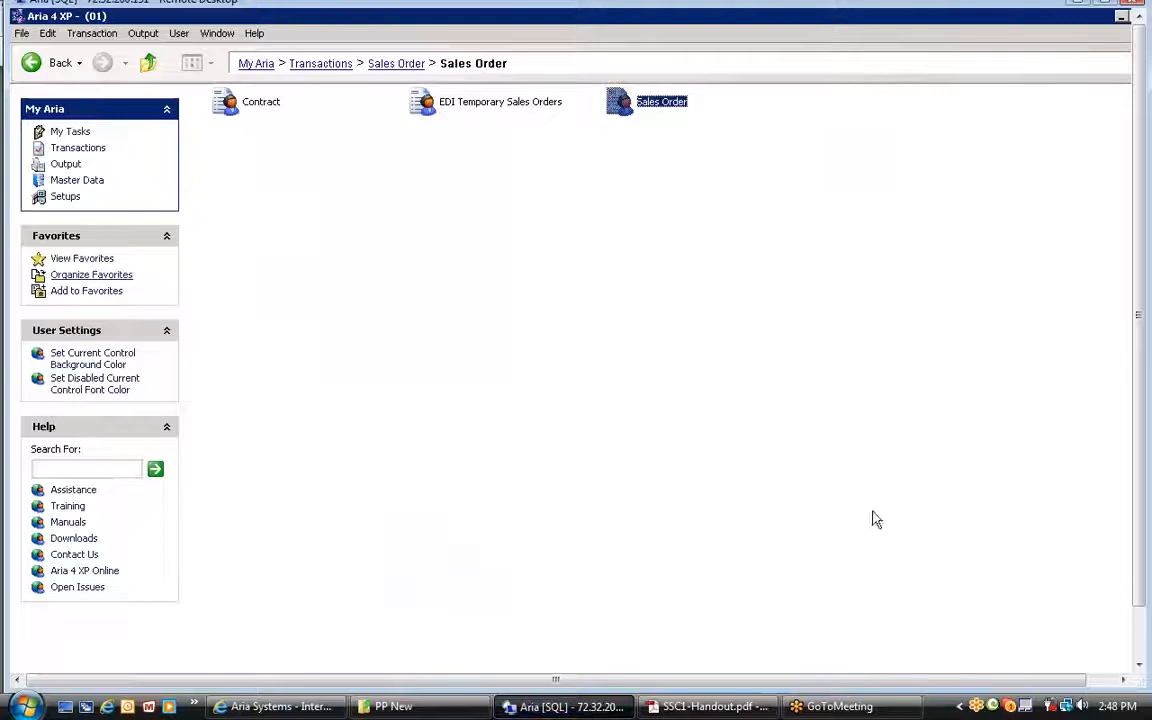
{"action": "left_click", "coordinate": [551, 70]}
{"action": "left_click_drag", "start_coordinate": [429, 69], "coordinate": [291, 65]}
{"action": "left_click", "coordinate": [447, 174]}
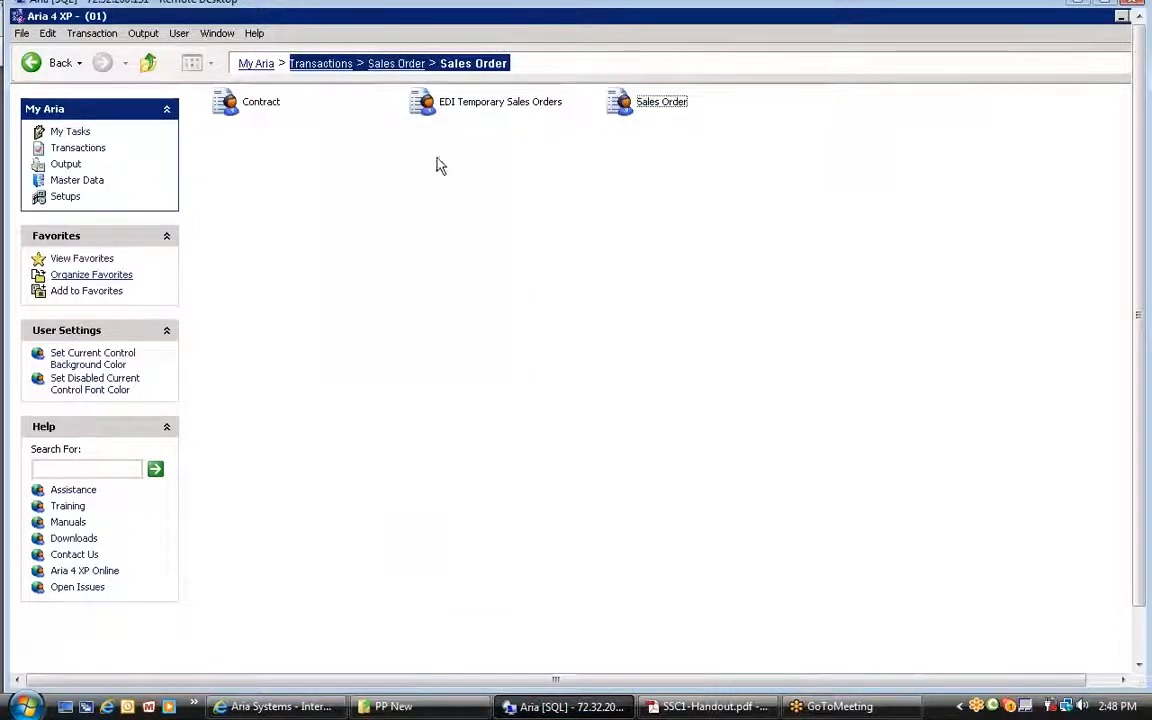
{"action": "left_click", "coordinate": [548, 72]}
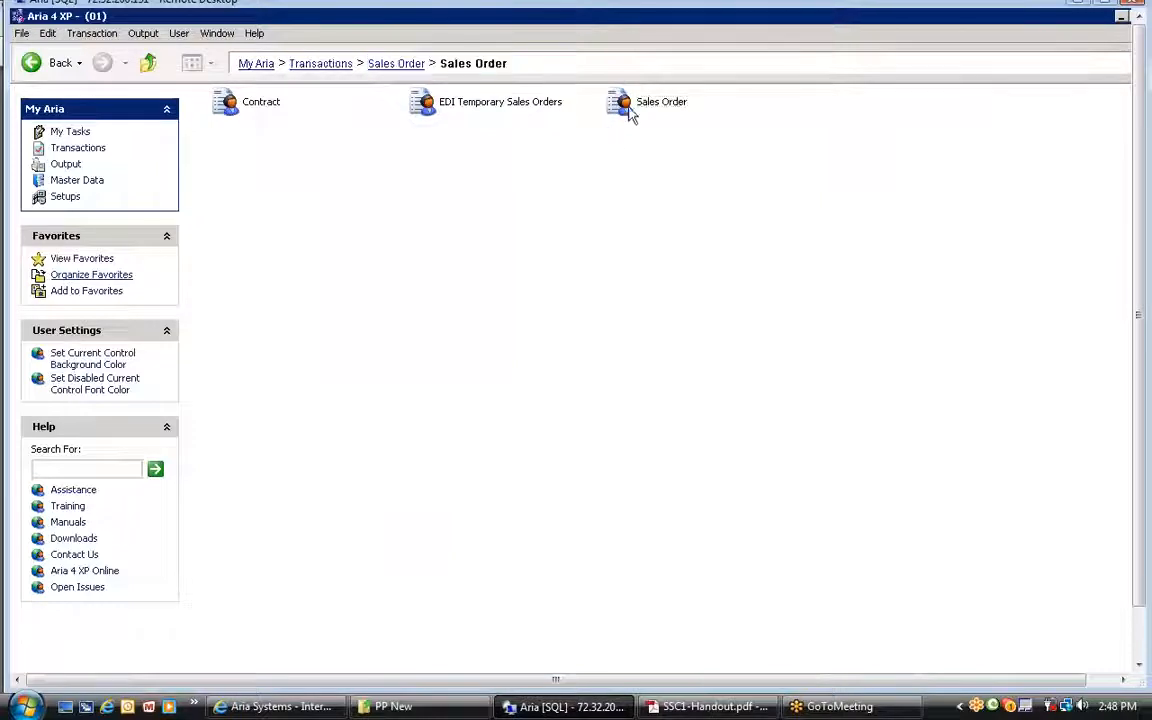
{"action": "left_click", "coordinate": [632, 110]}
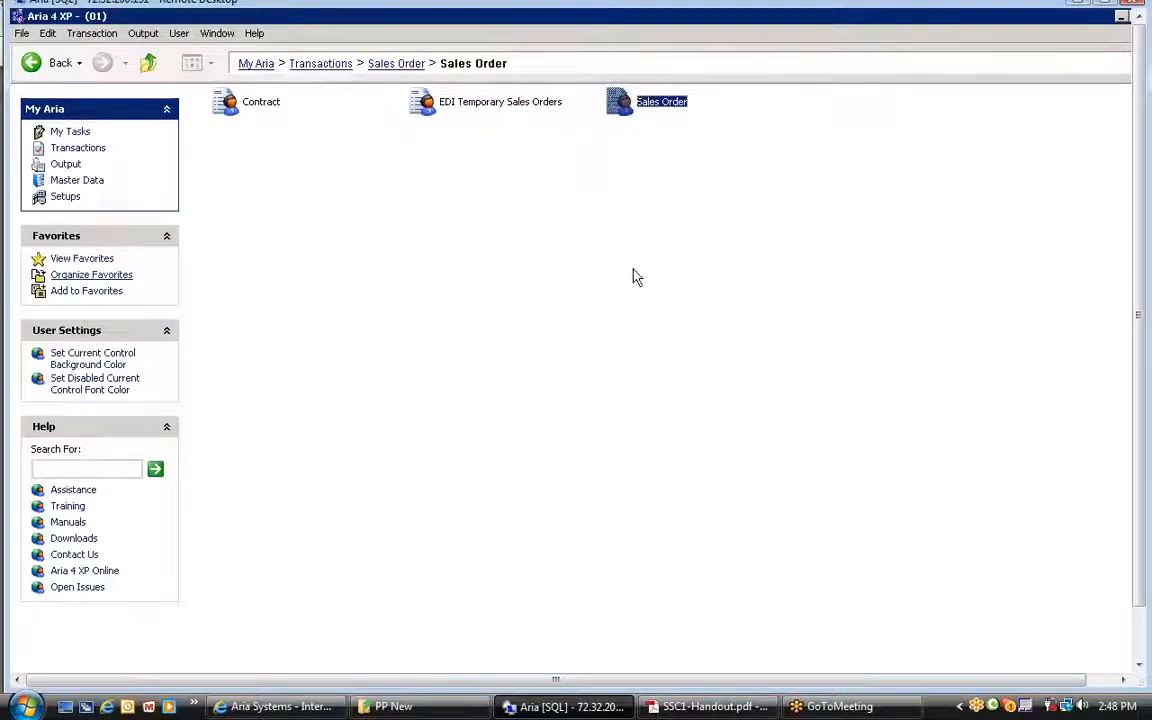
{"action": "key", "text": "Return"}
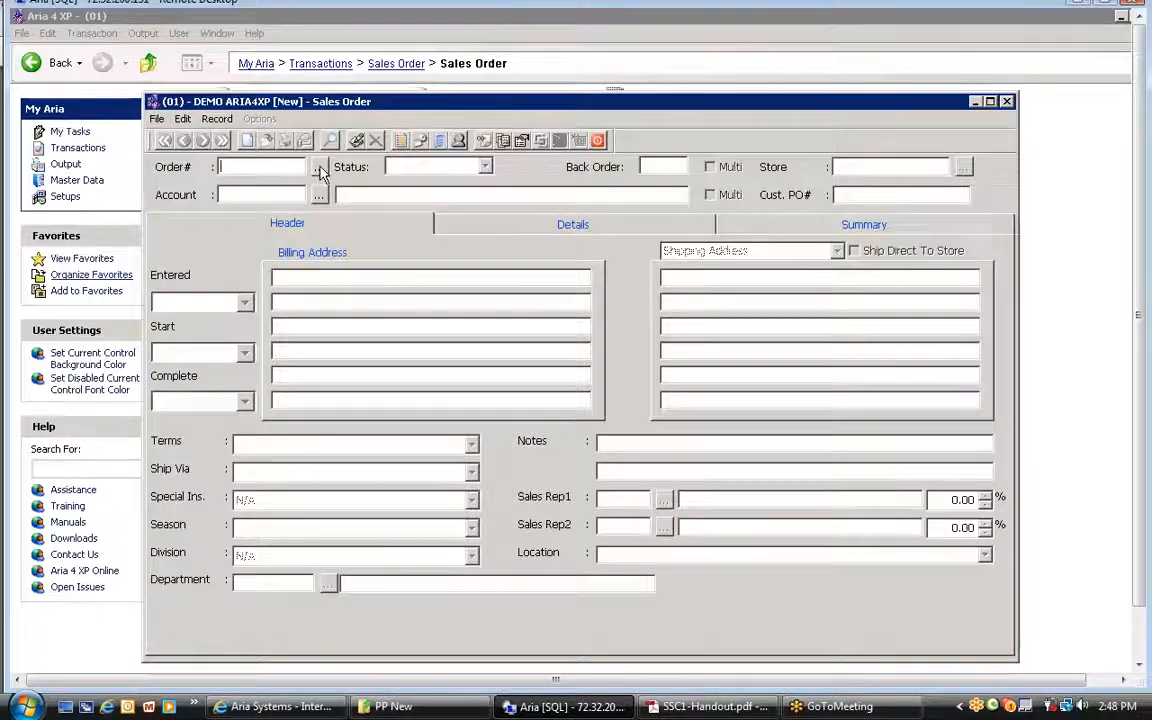
Step: Open the multi-store Macy's order from the list of orders
{"action": "left_click", "coordinate": [319, 169]}
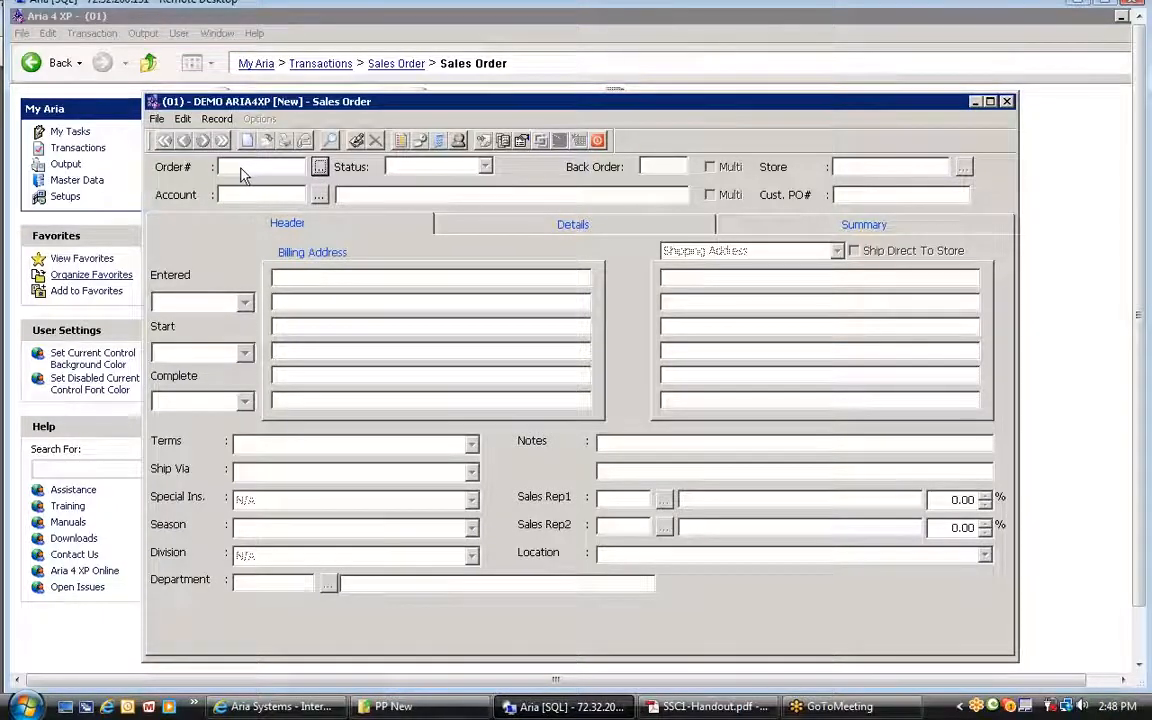
{"action": "left_click", "coordinate": [319, 166]}
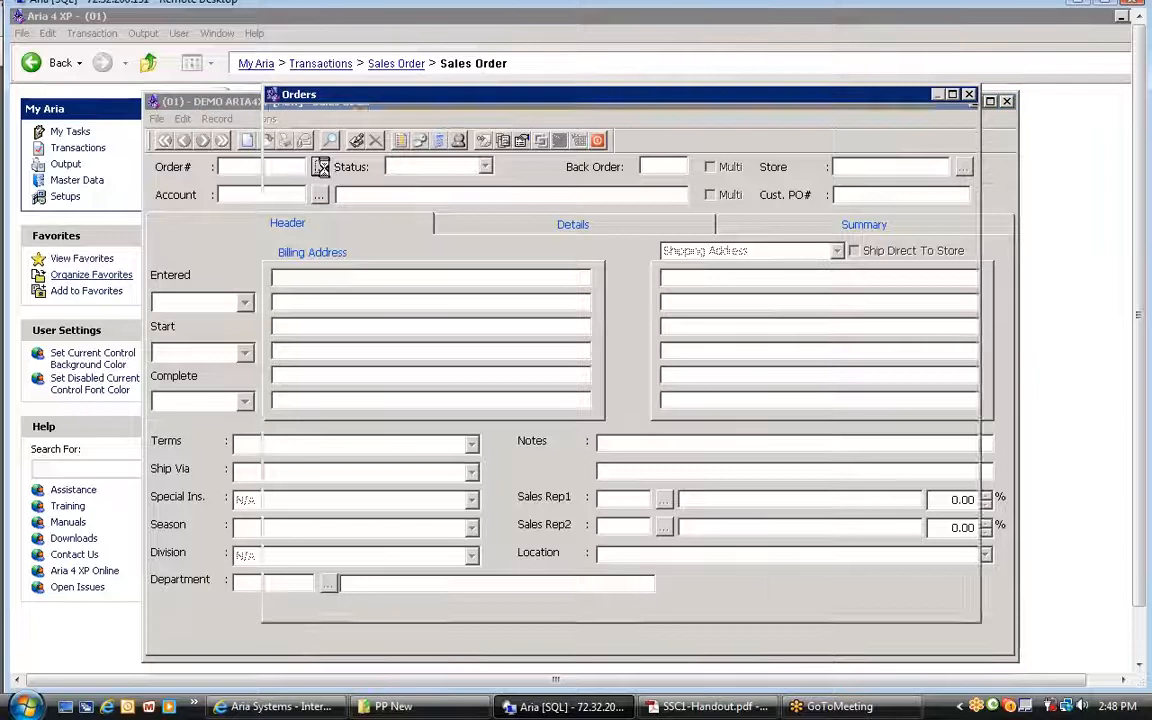
{"action": "left_click", "coordinate": [508, 284]}
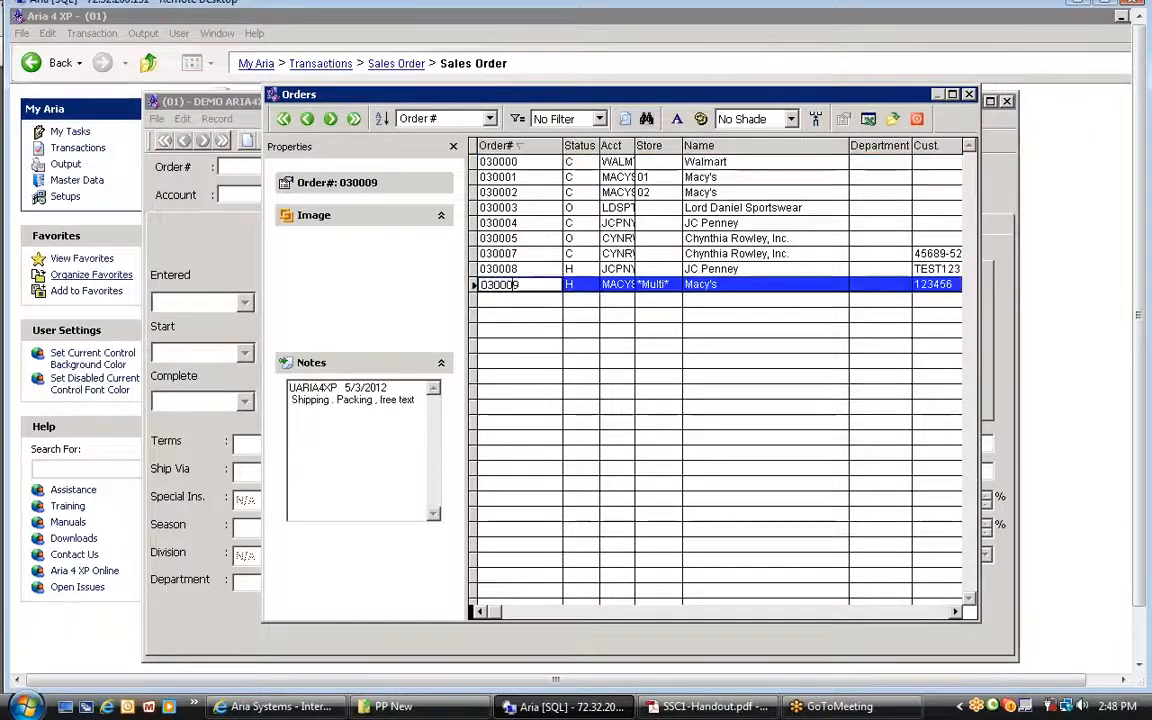
{"action": "key", "text": "Up"}
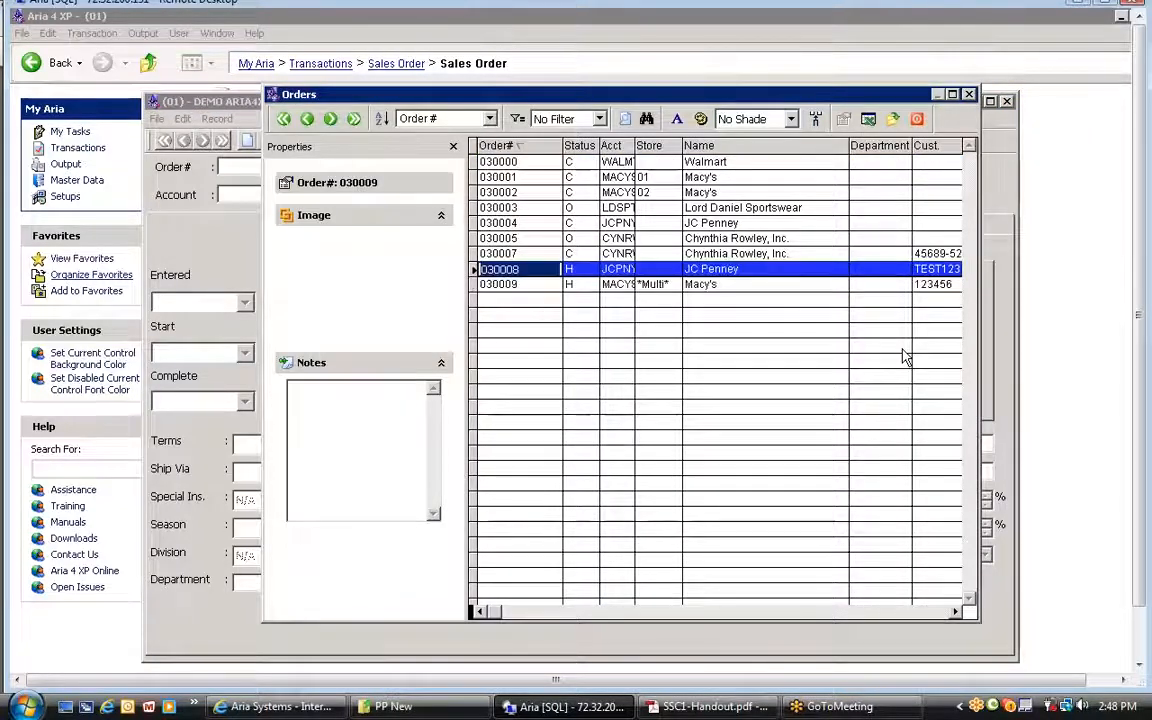
{"action": "key", "text": "Down"}
{"action": "key", "text": "Return"}
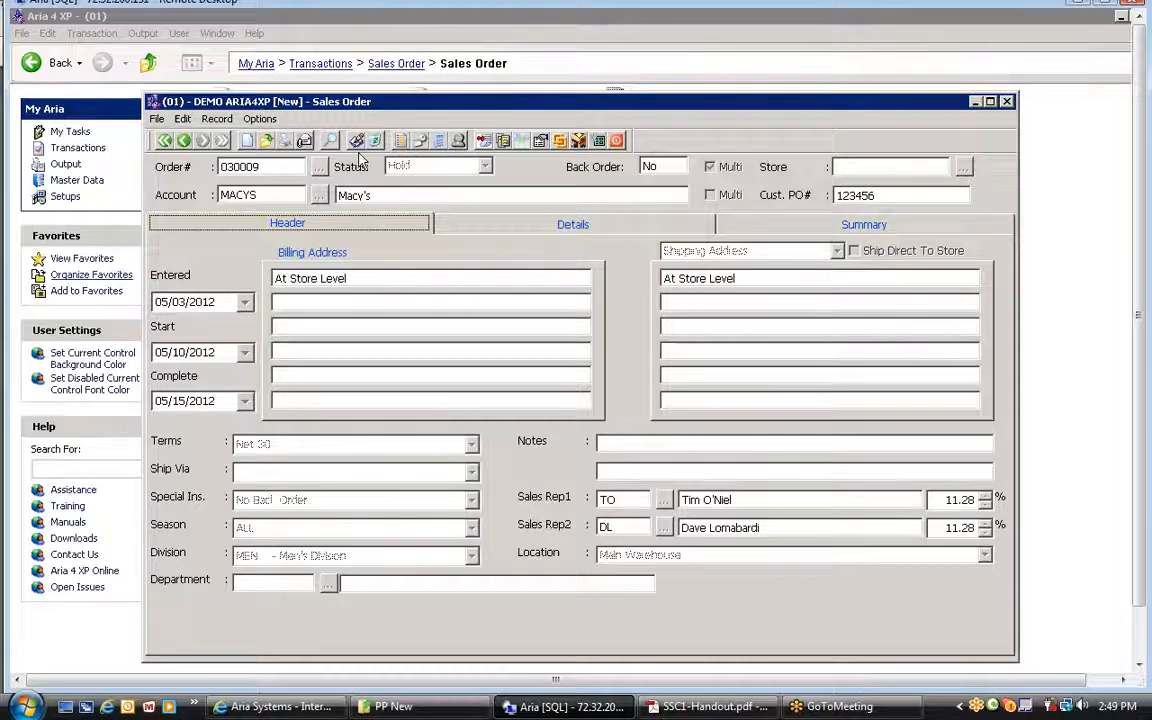
Step: Put the Macy's order into modify mode and select the store 01 line for style CP-4781547 brown in its details
{"action": "left_click", "coordinate": [357, 144]}
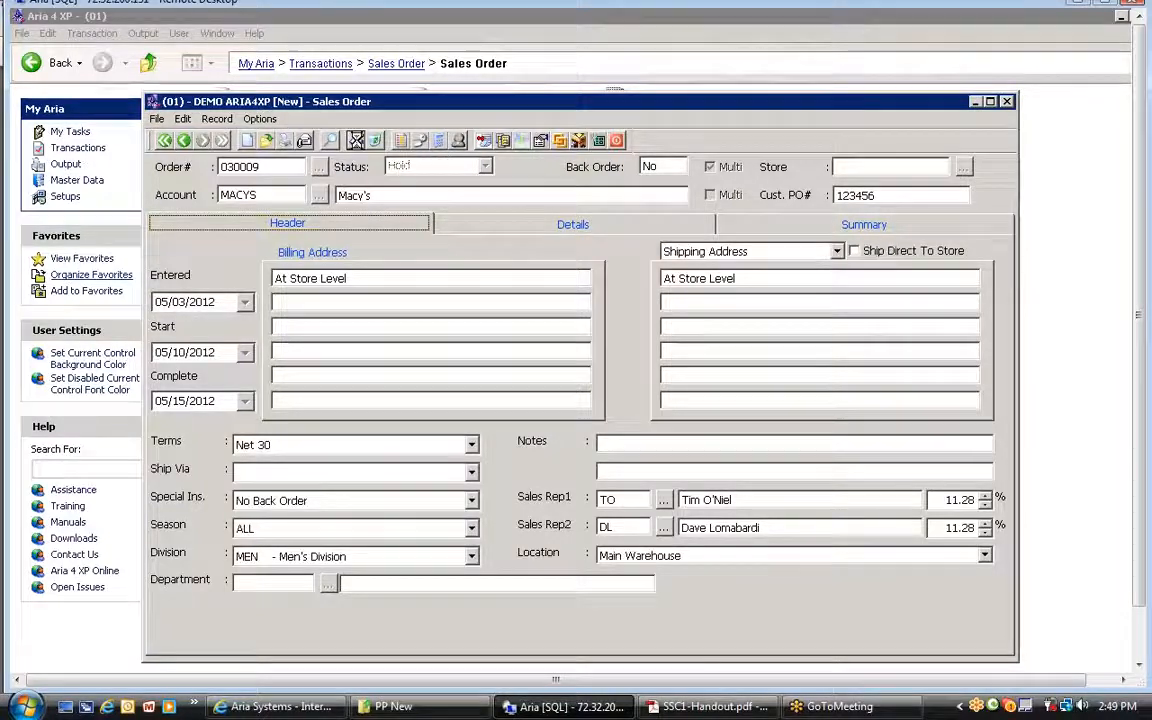
{"action": "left_click", "coordinate": [632, 228]}
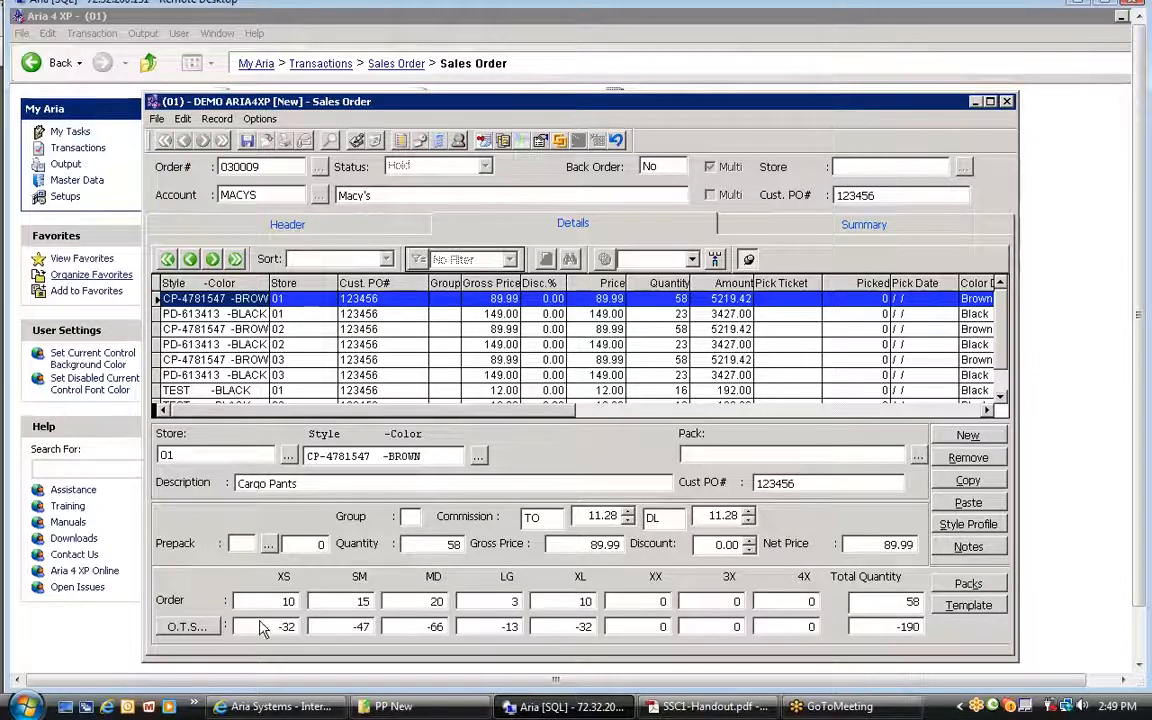
{"action": "left_click", "coordinate": [238, 314]}
{"action": "left_click", "coordinate": [238, 329]}
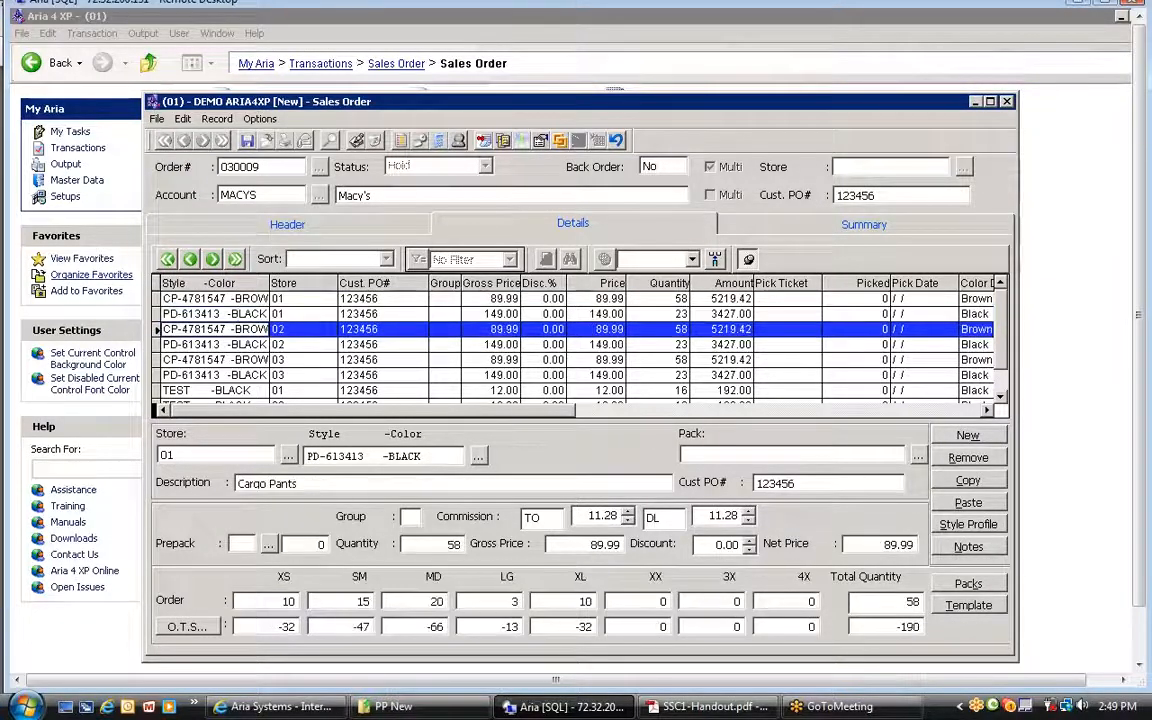
{"action": "left_click", "coordinate": [238, 344]}
{"action": "left_click", "coordinate": [238, 299]}
{"action": "left_click", "coordinate": [238, 314]}
{"action": "left_click", "coordinate": [238, 299]}
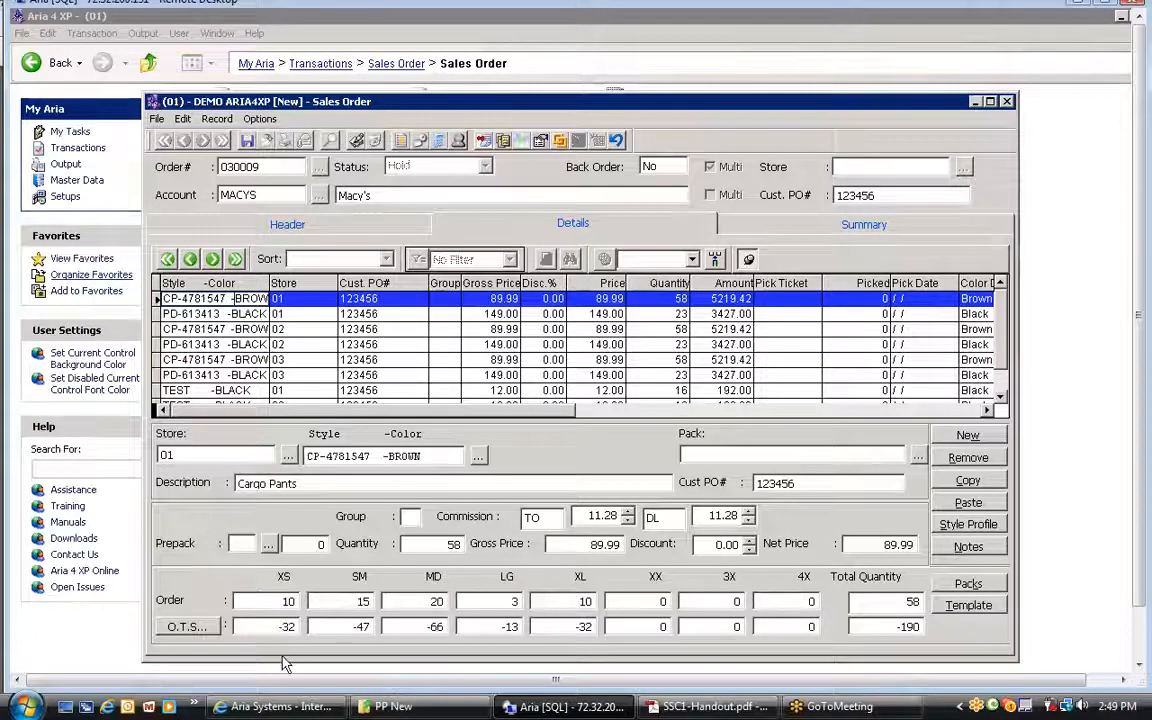
Step: Set the store 01 Cargo Pants order quantities to 12 for XS and 20 for SM, accepting the new total quantity
{"action": "left_click", "coordinate": [278, 607]}
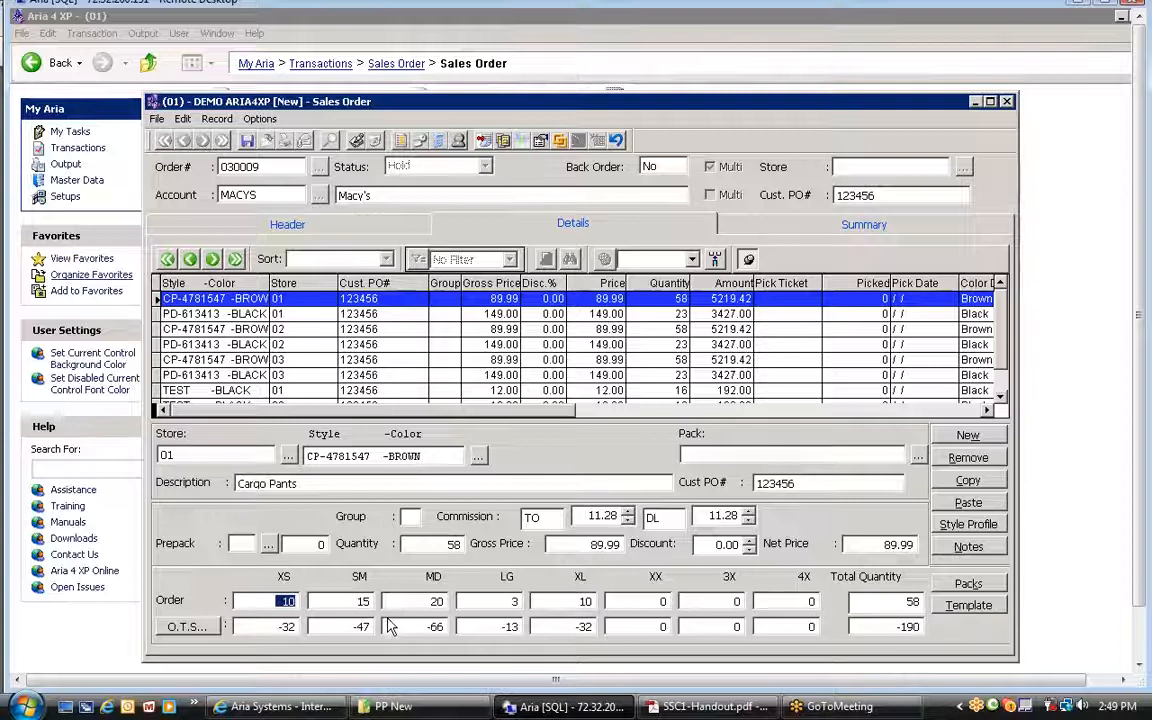
{"action": "type", "text": "12"}
{"action": "key", "text": "Tab"}
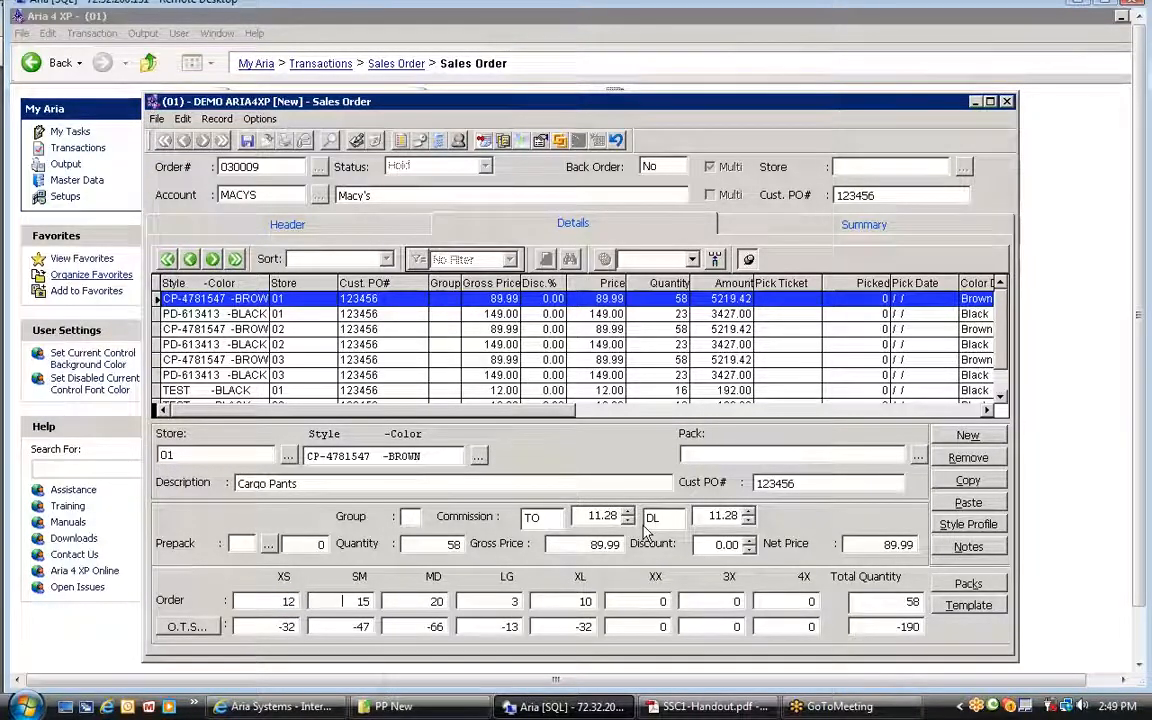
{"action": "type", "text": "20"}
{"action": "key", "text": "Tab"}
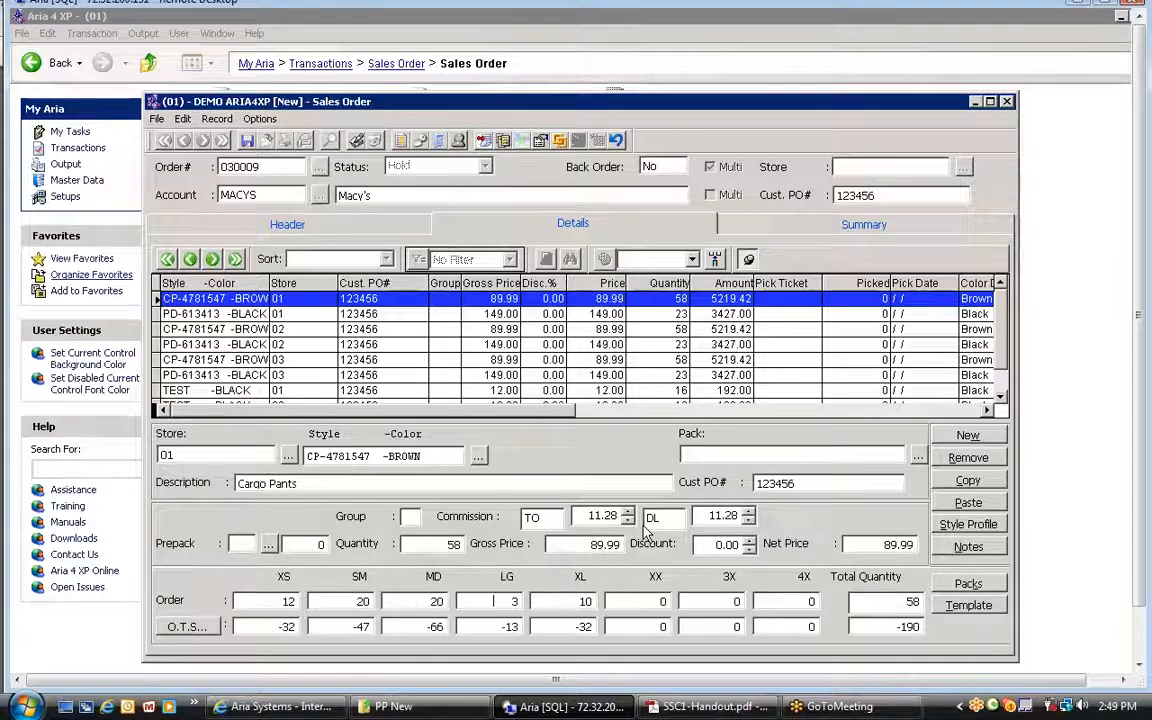
{"action": "key", "text": "Tab"}
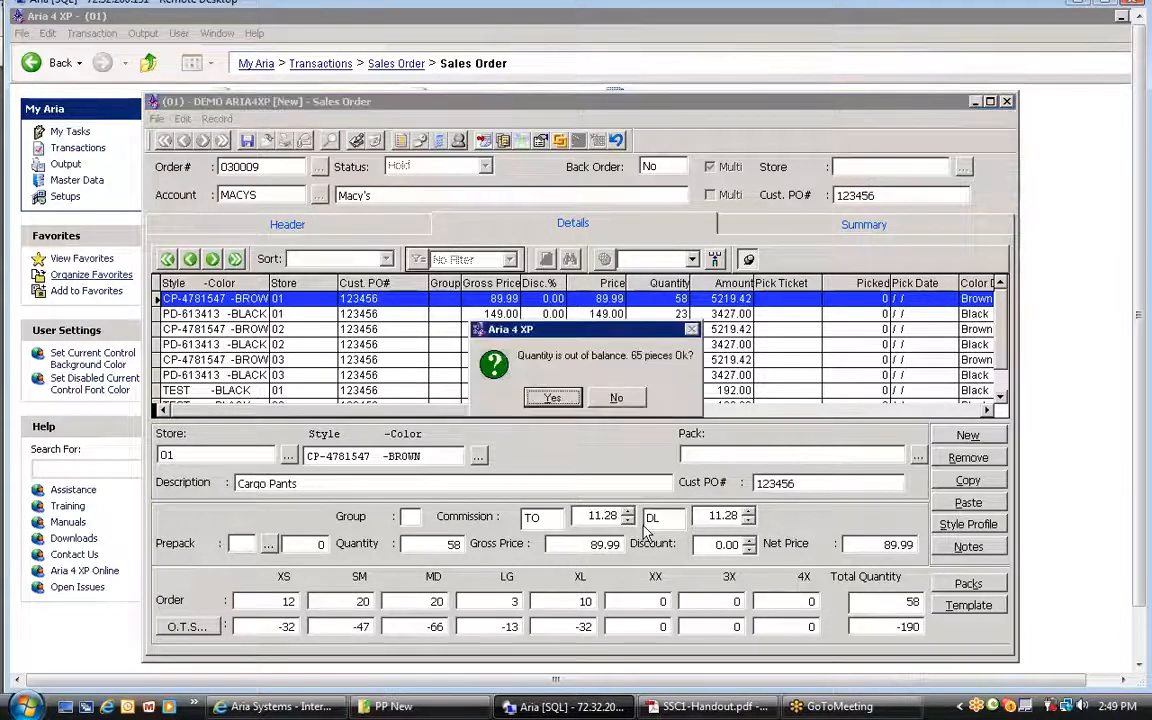
{"action": "key", "text": "Return"}
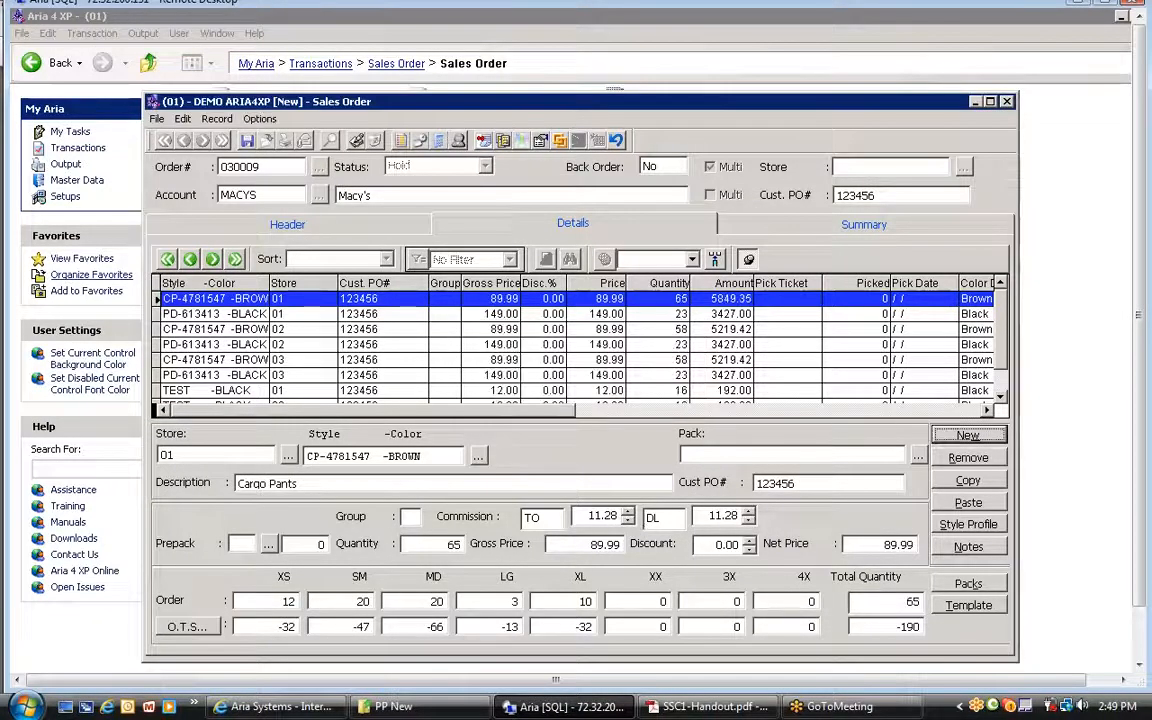
Step: Remove the store 01 line for style PD-613413 black from the order
{"action": "left_click", "coordinate": [221, 314]}
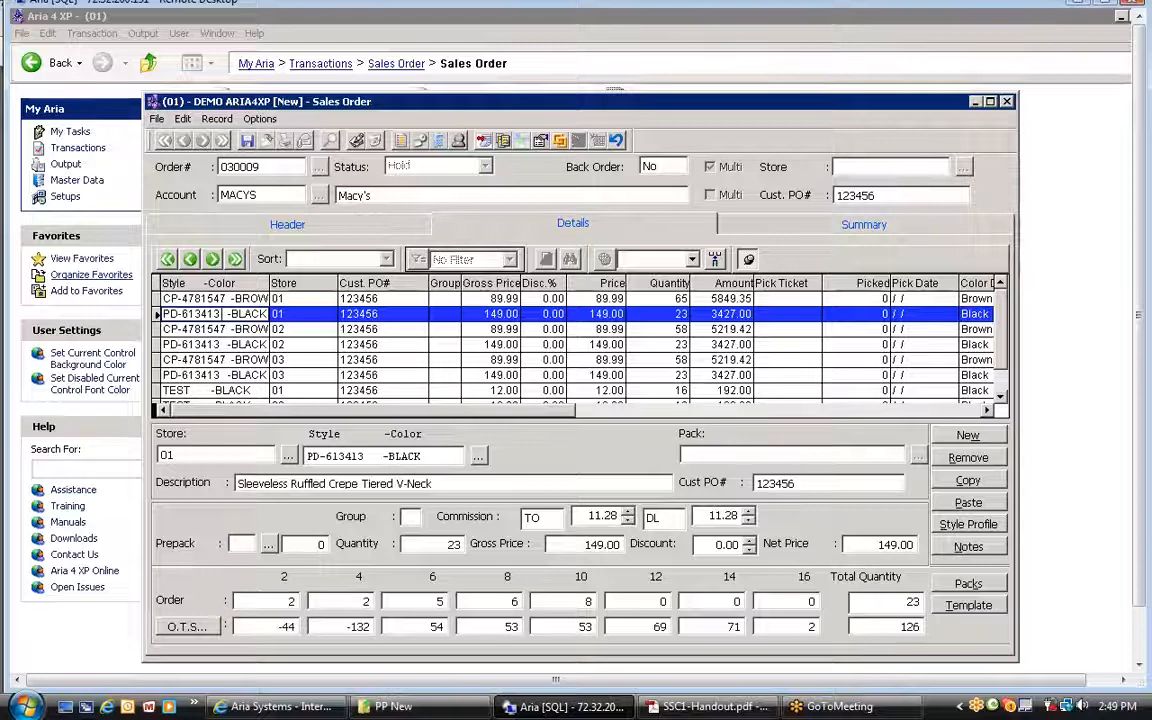
{"action": "left_click_drag", "start_coordinate": [252, 314], "coordinate": [170, 314]}
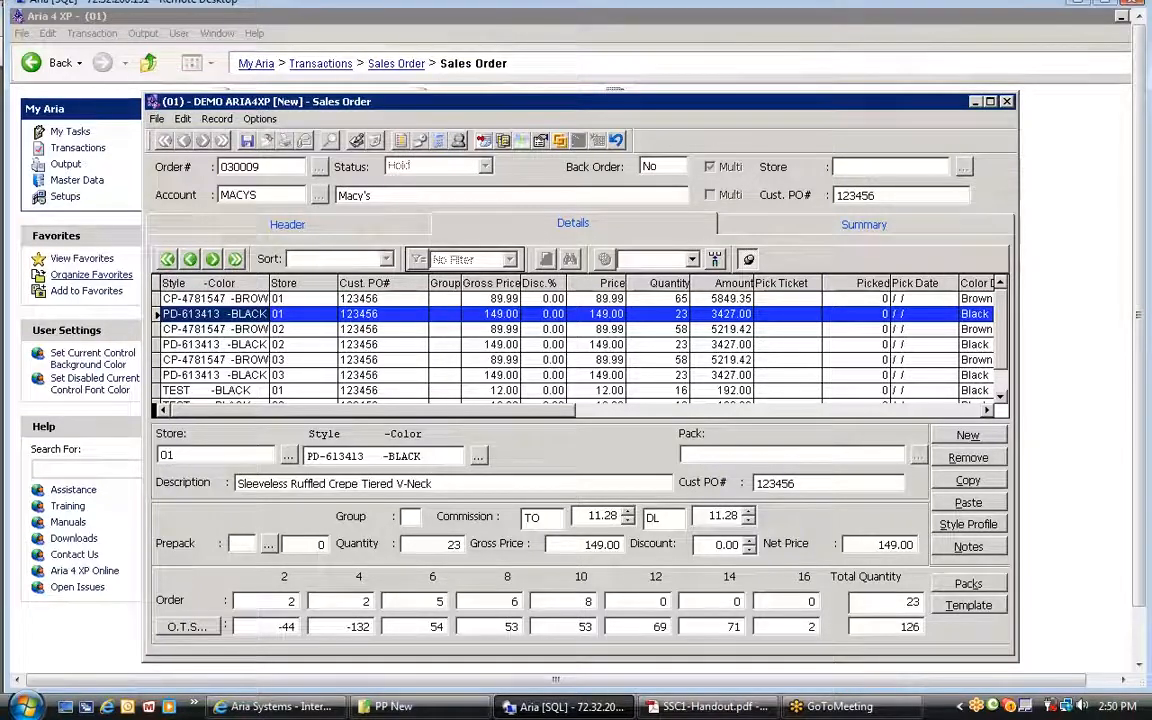
{"action": "left_click", "coordinate": [970, 459]}
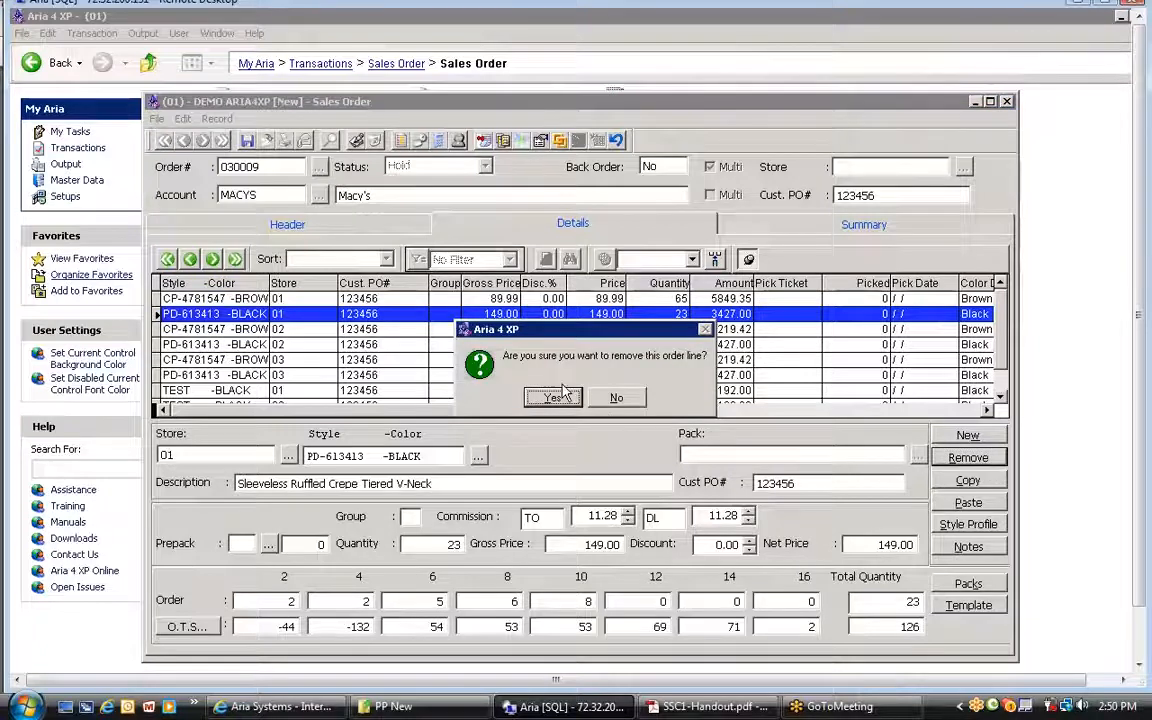
{"action": "left_click", "coordinate": [555, 397]}
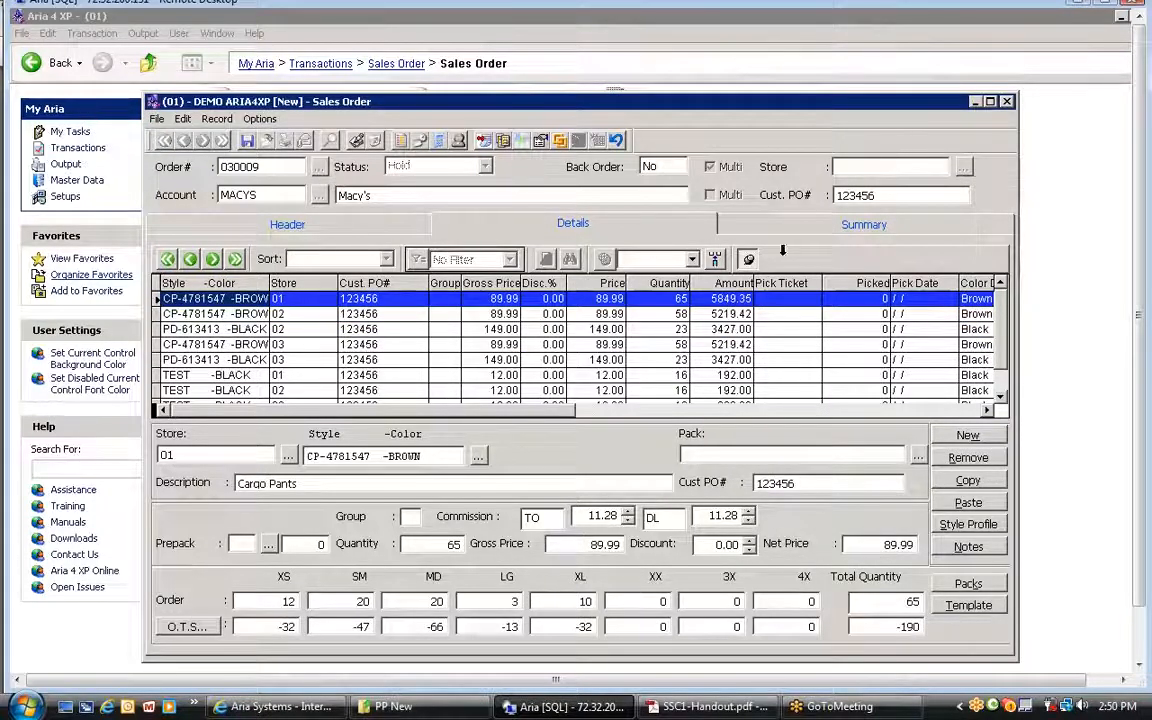
Step: Review the modified order's booked, canceled and open amounts in the summary, along with its detail lines and header entry date
{"action": "left_click", "coordinate": [787, 228]}
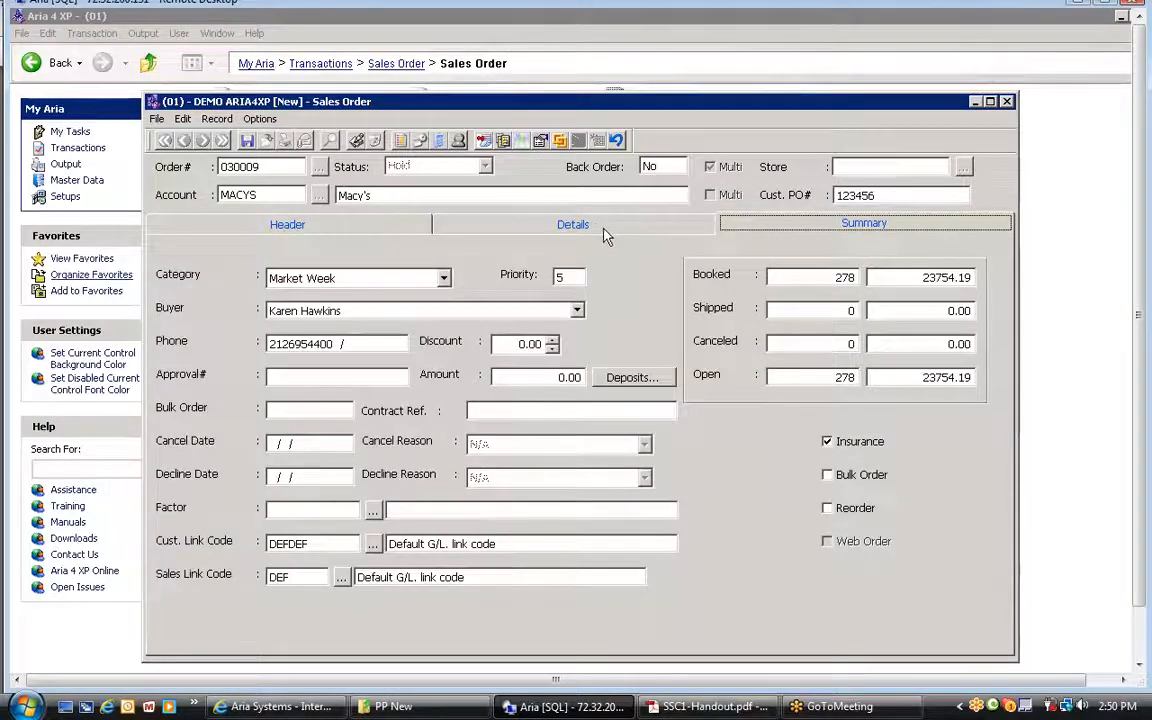
{"action": "left_click", "coordinate": [545, 216]}
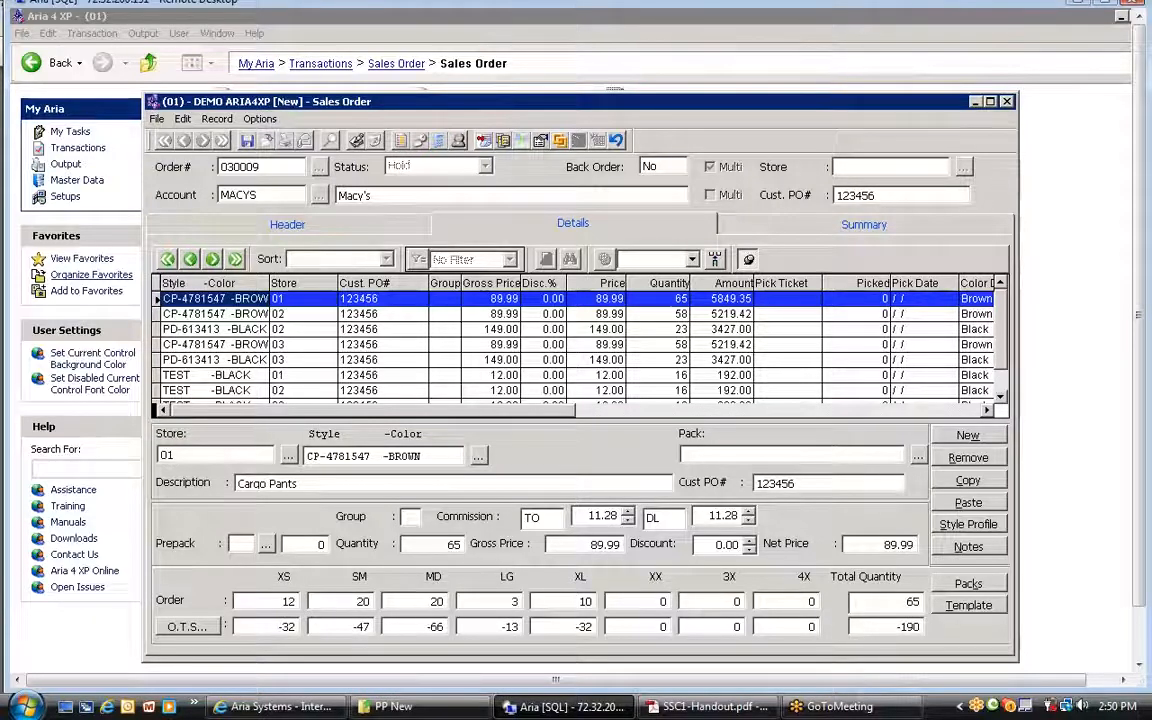
{"action": "left_click", "coordinate": [339, 232]}
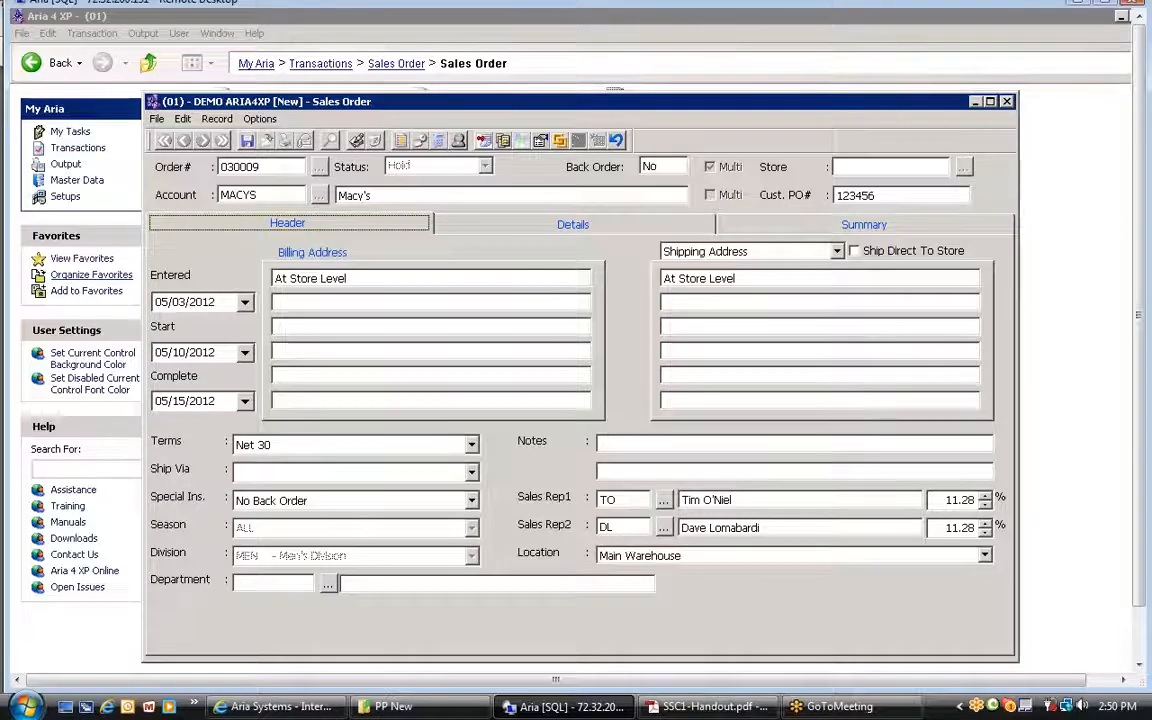
{"action": "left_click", "coordinate": [545, 226]}
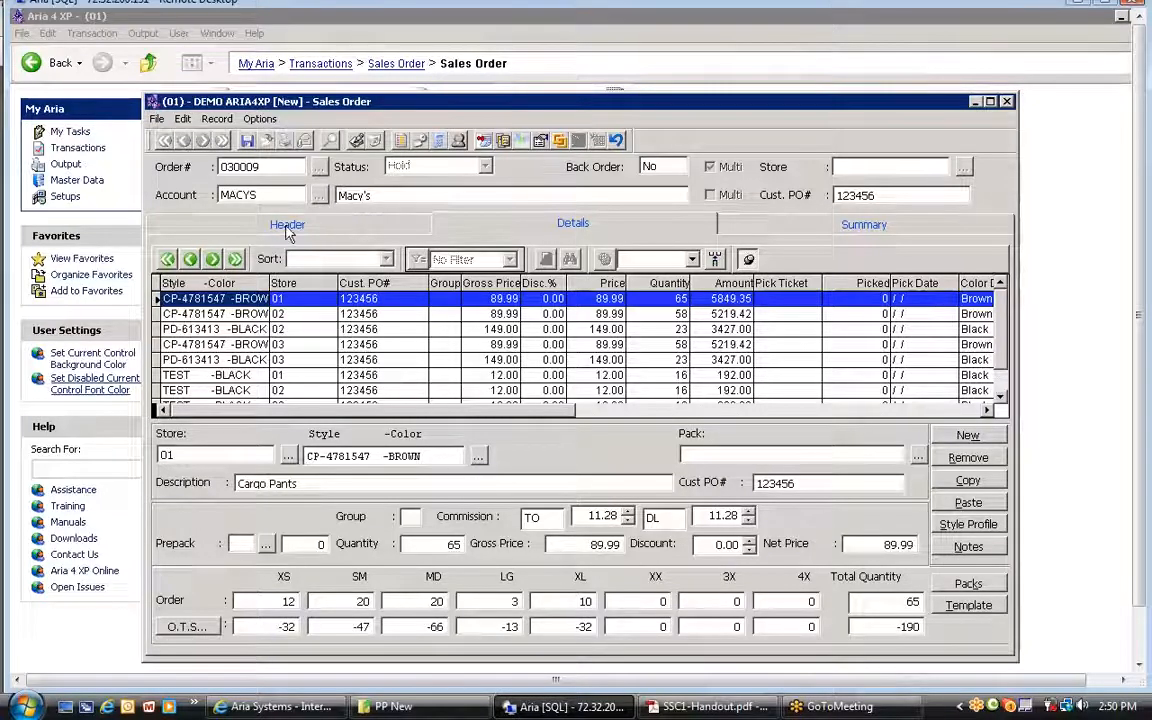
{"action": "left_click", "coordinate": [245, 224]}
{"action": "left_click_drag", "start_coordinate": [216, 302], "coordinate": [150, 278]}
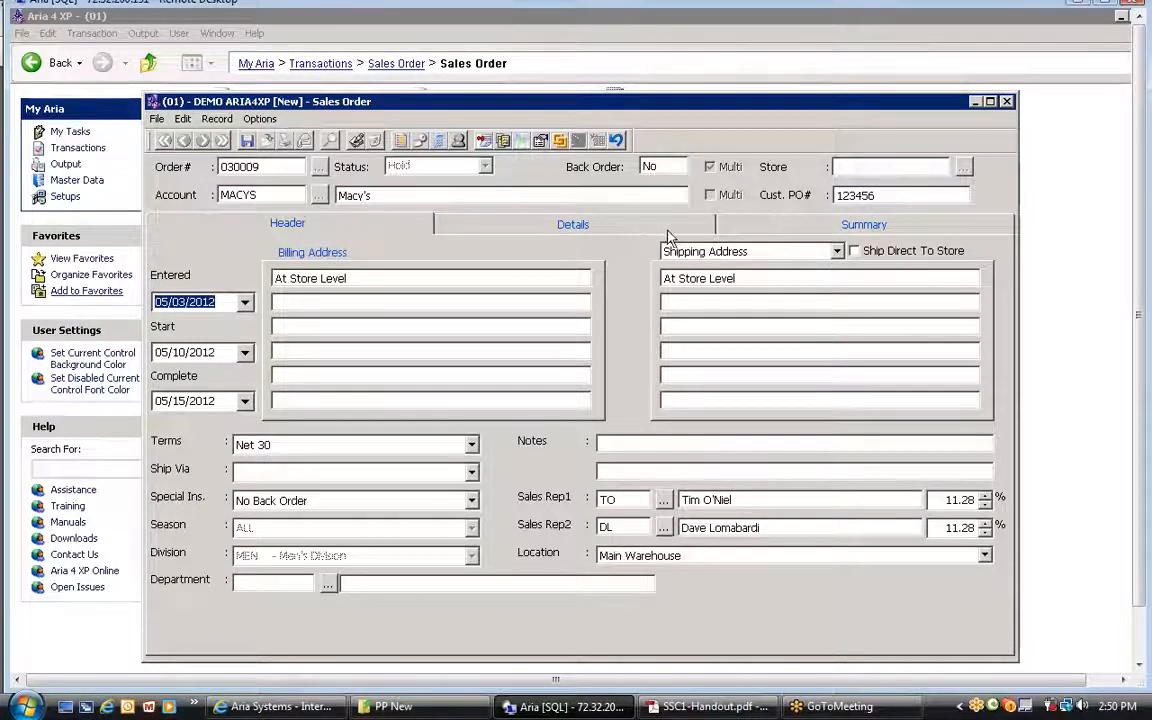
{"action": "left_click", "coordinate": [840, 224]}
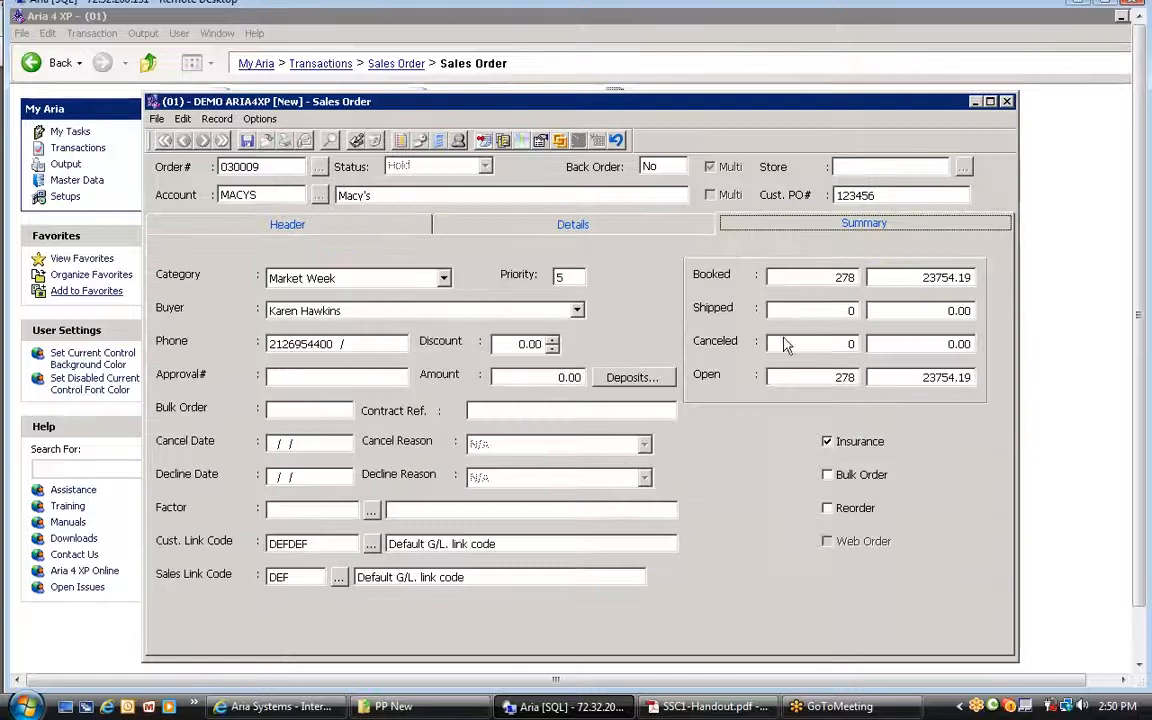
Step: Set the Macy's order's entered date to 05/01/2012 in its header and save the order
{"action": "left_click", "coordinate": [480, 228]}
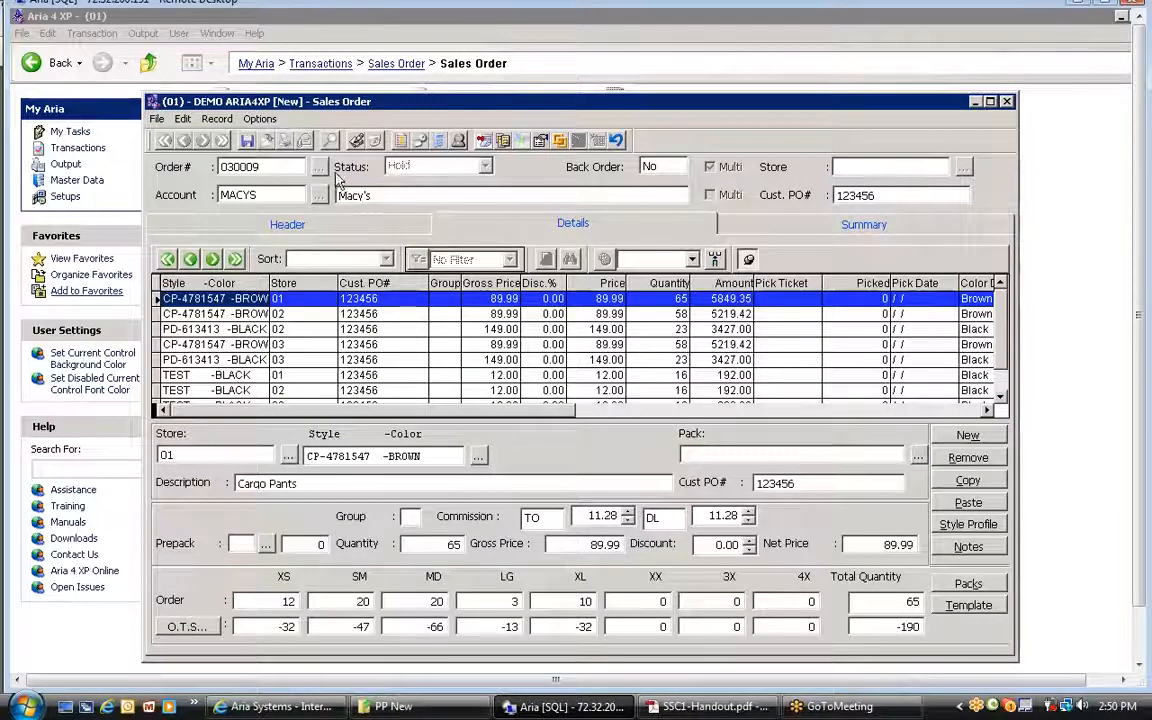
{"action": "left_click", "coordinate": [255, 223]}
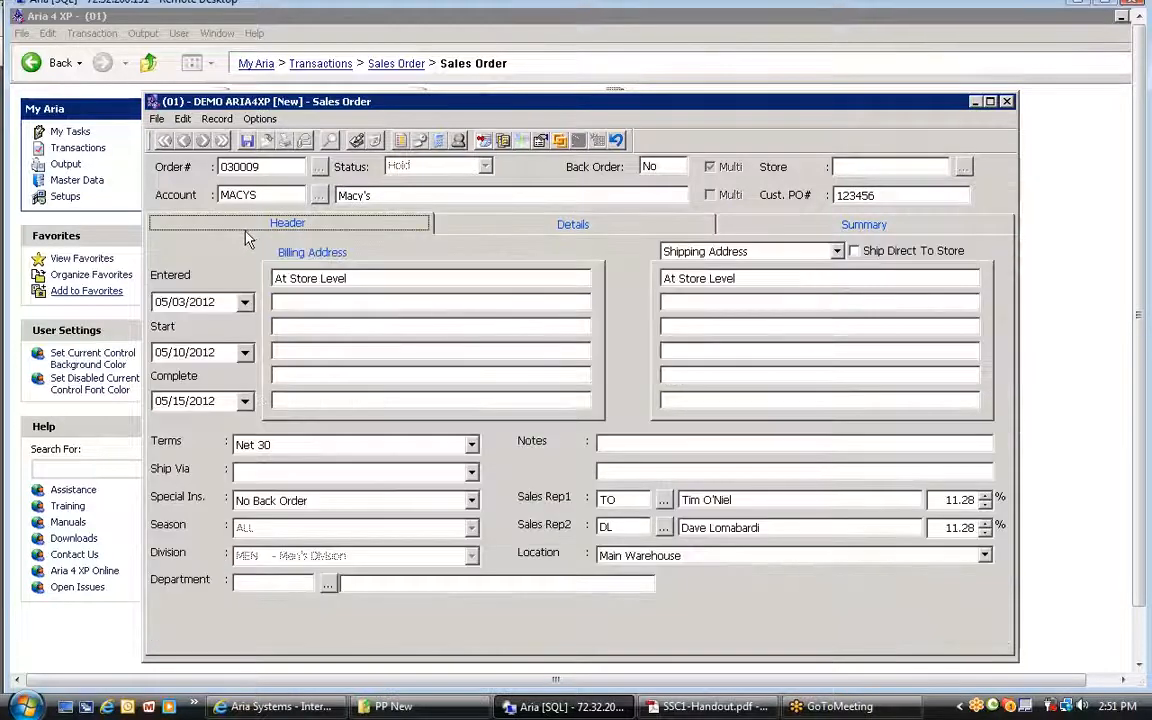
{"action": "key", "text": "Tab"}
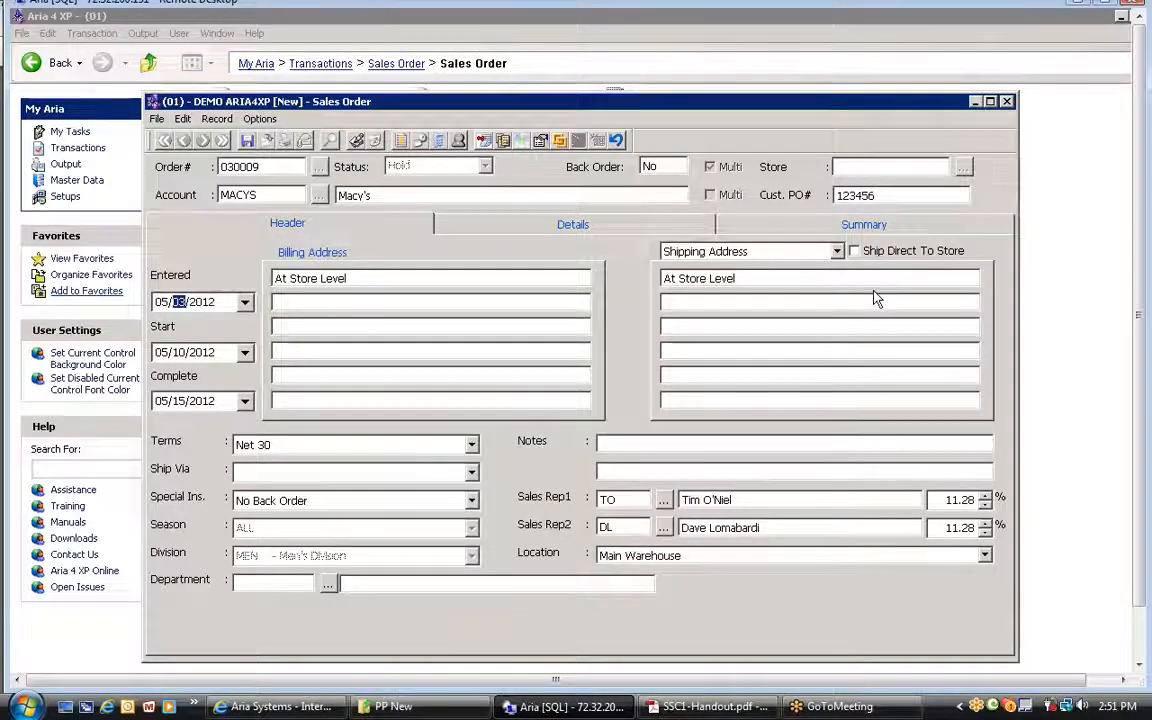
{"action": "type", "text": "01"}
{"action": "key", "text": "Tab"}
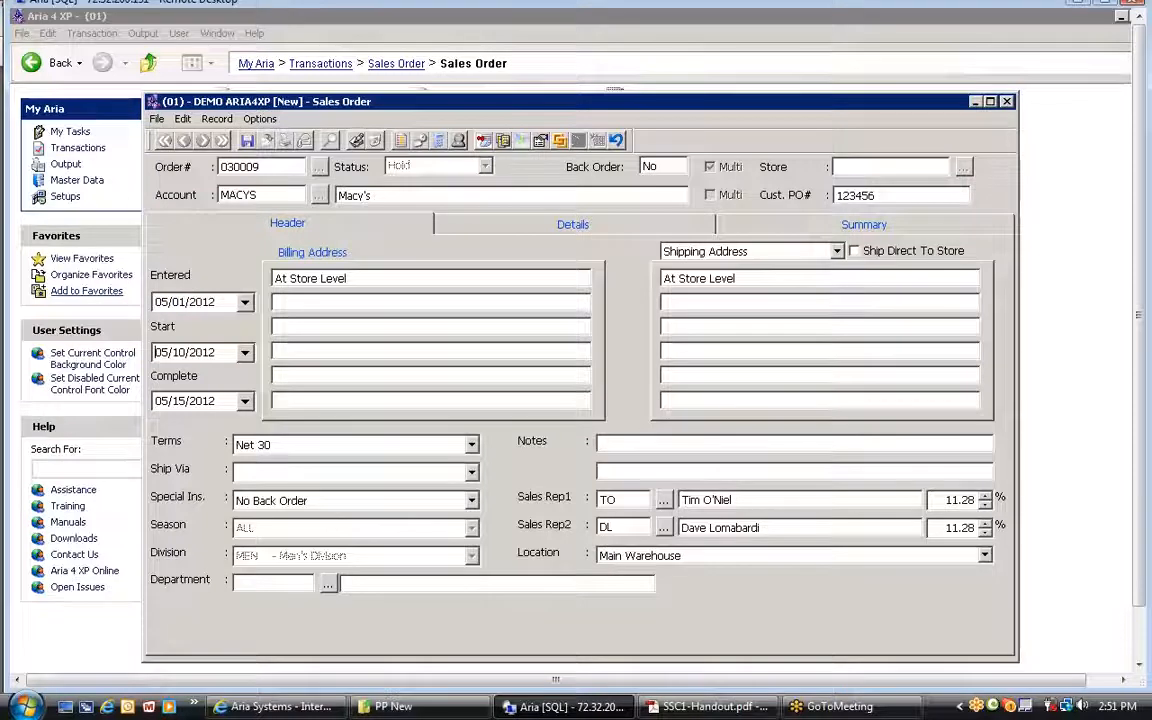
{"action": "left_click", "coordinate": [247, 140]}
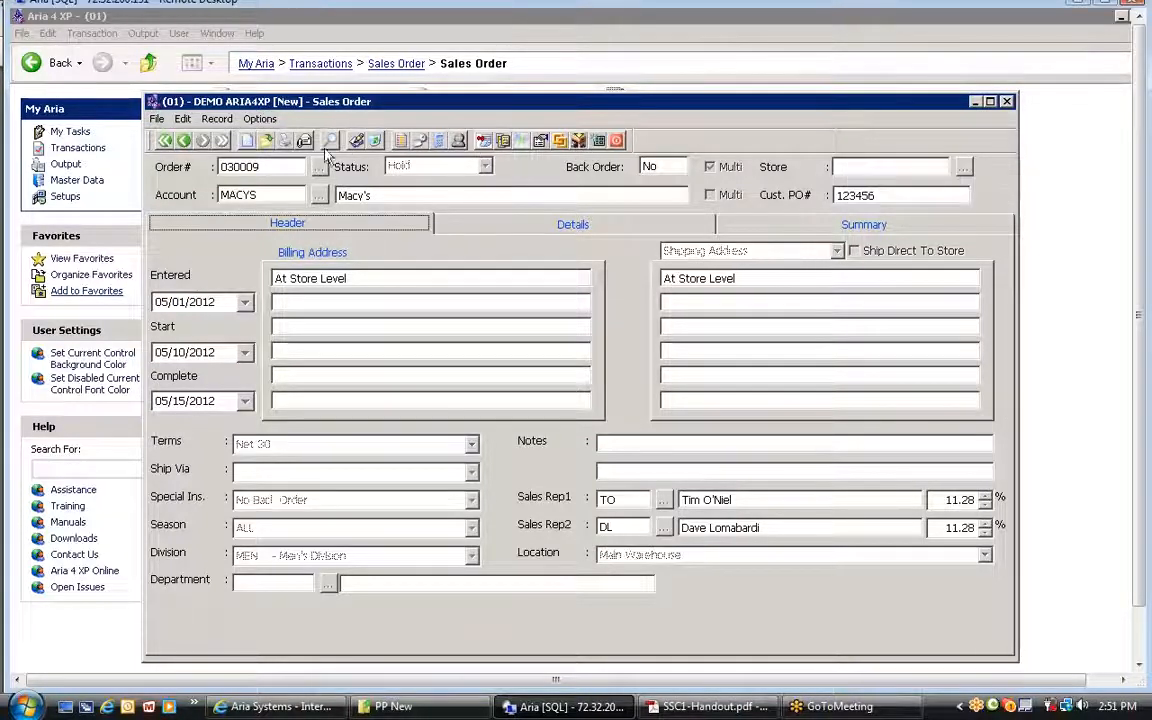
Step: Reload the saved Macy's order from the order lookup and put its detail lines into modify mode
{"action": "left_click", "coordinate": [267, 141]}
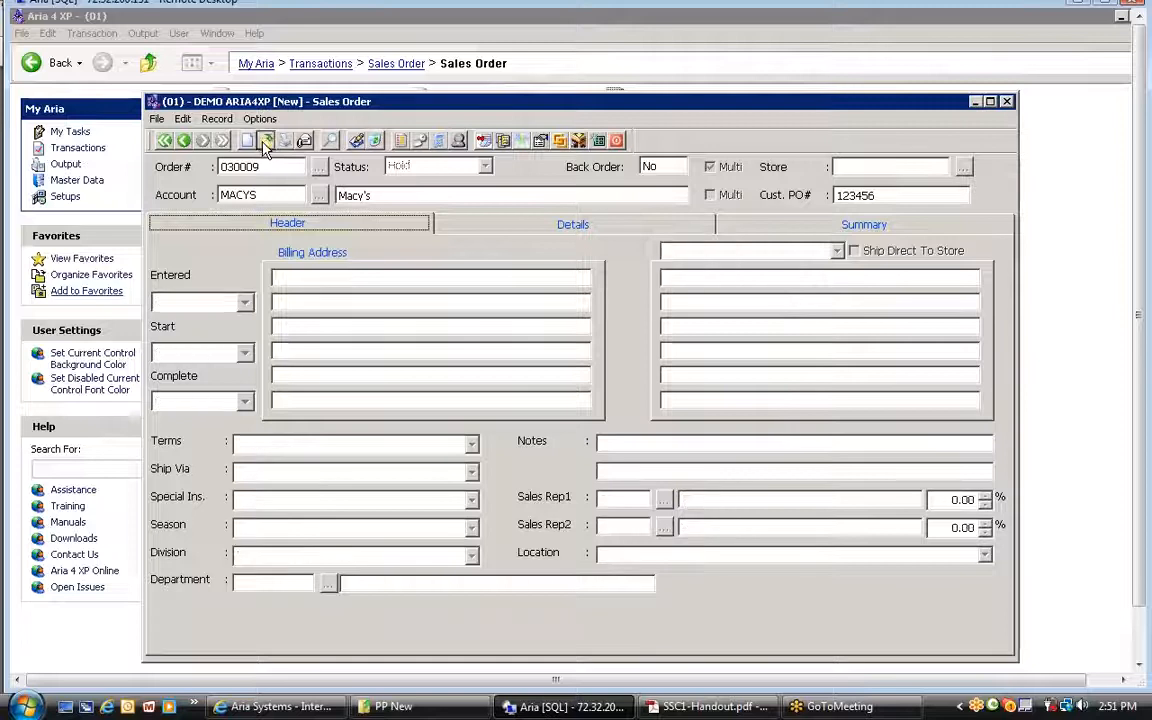
{"action": "left_click", "coordinate": [318, 168]}
{"action": "double_click", "coordinate": [515, 285]}
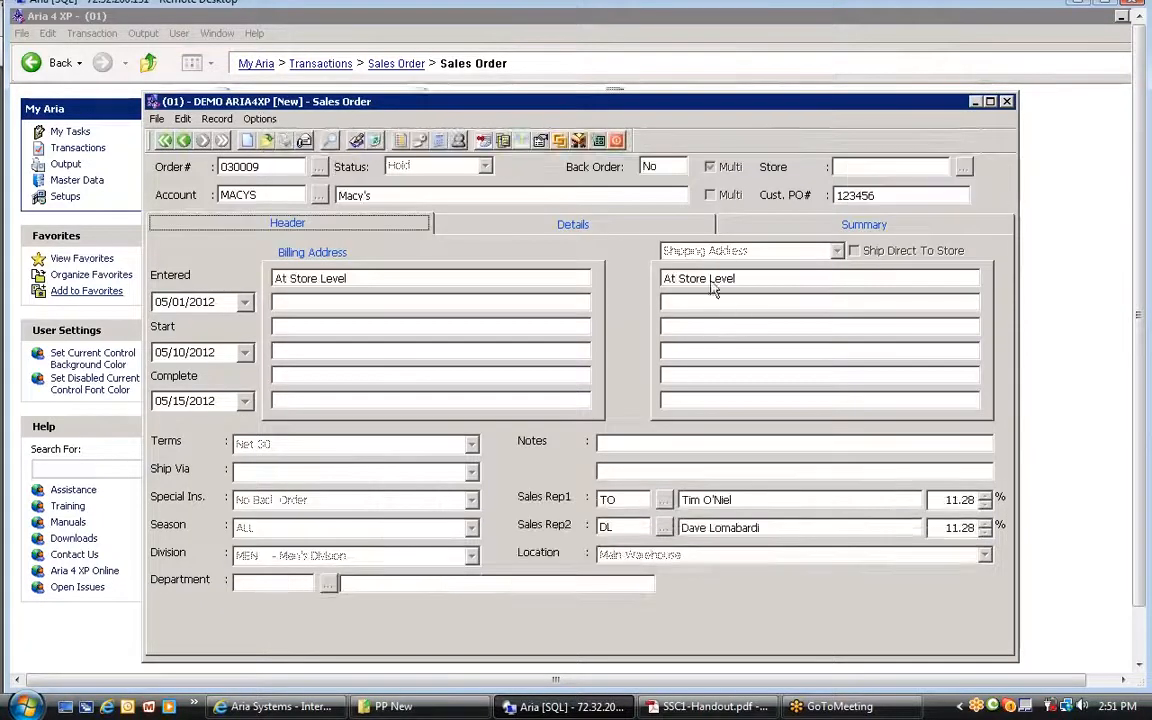
{"action": "left_click", "coordinate": [573, 224]}
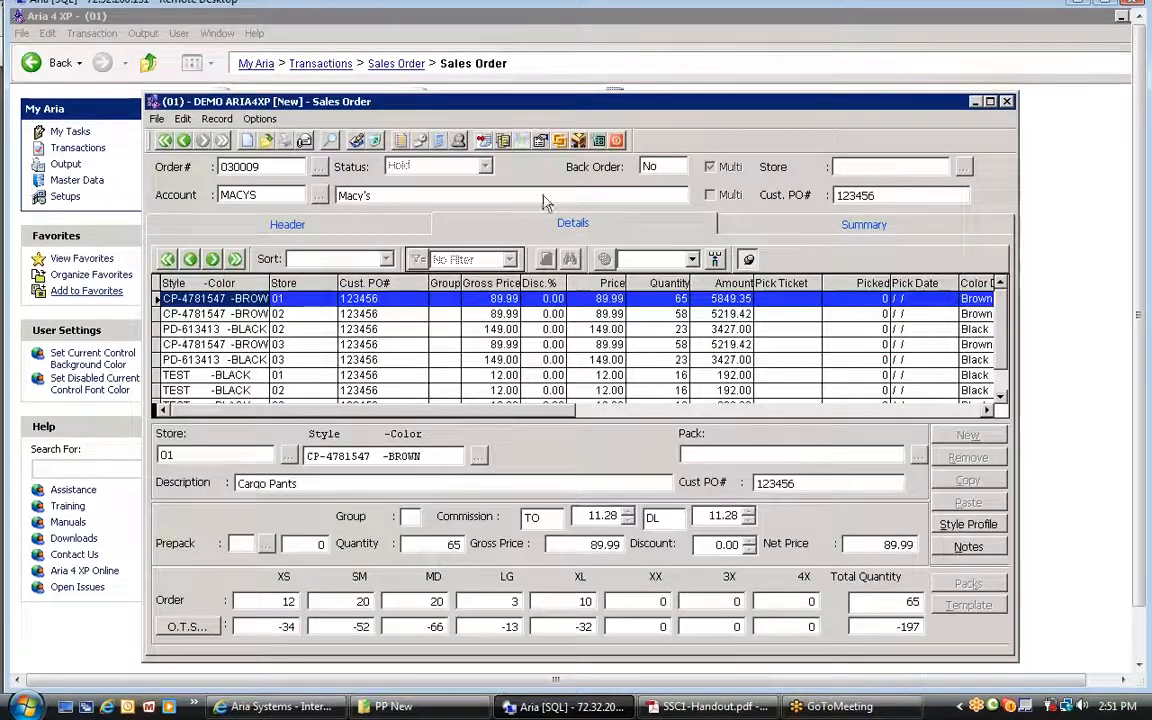
{"action": "left_click", "coordinate": [356, 141]}
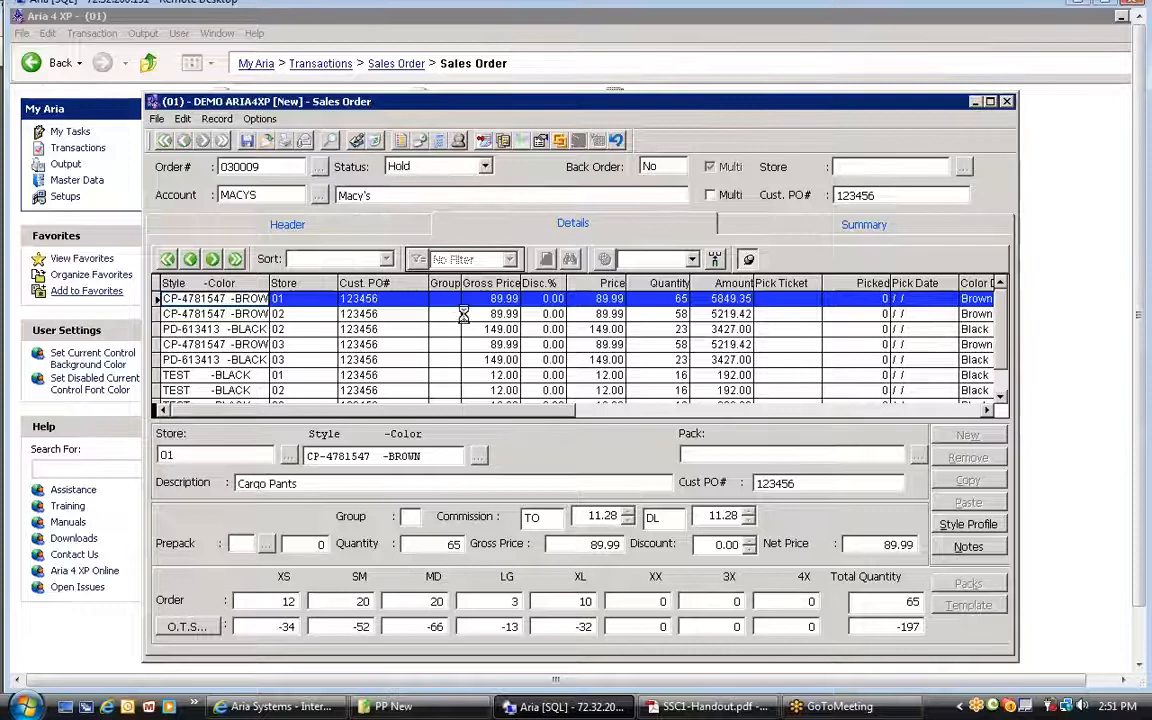
Step: Set the size 6 and size 8 quantities to 0 on the store 02 line for style PD-613413 black
{"action": "left_click", "coordinate": [240, 313]}
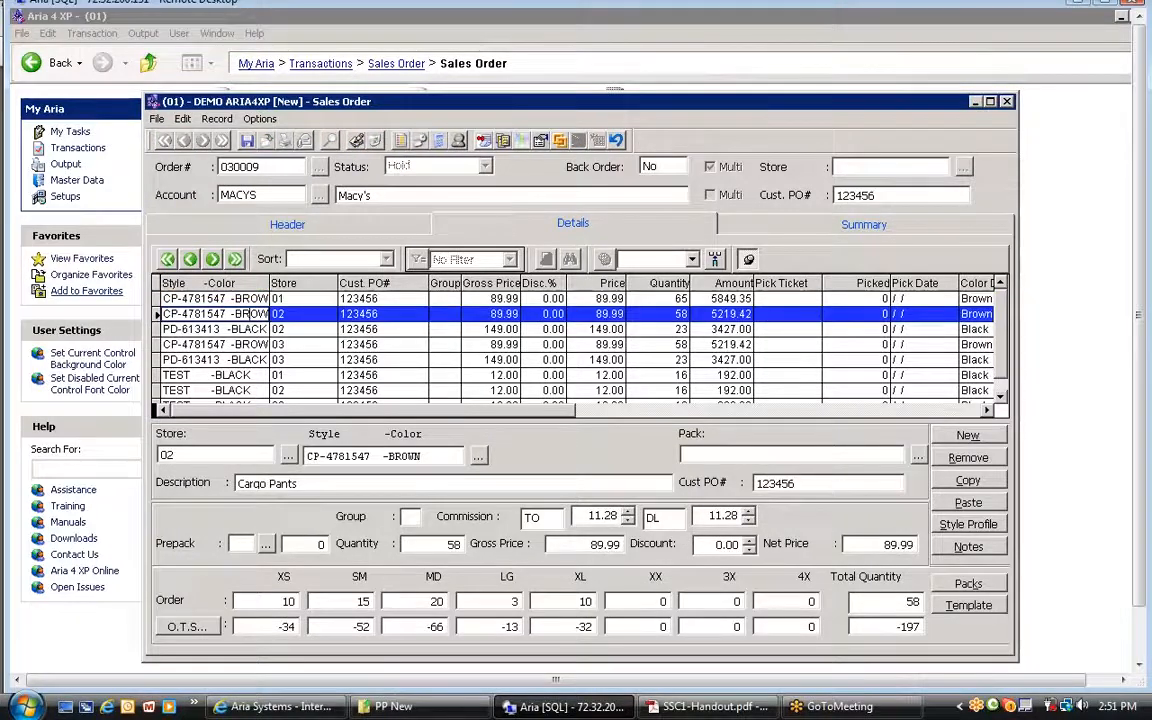
{"action": "left_click", "coordinate": [284, 329]}
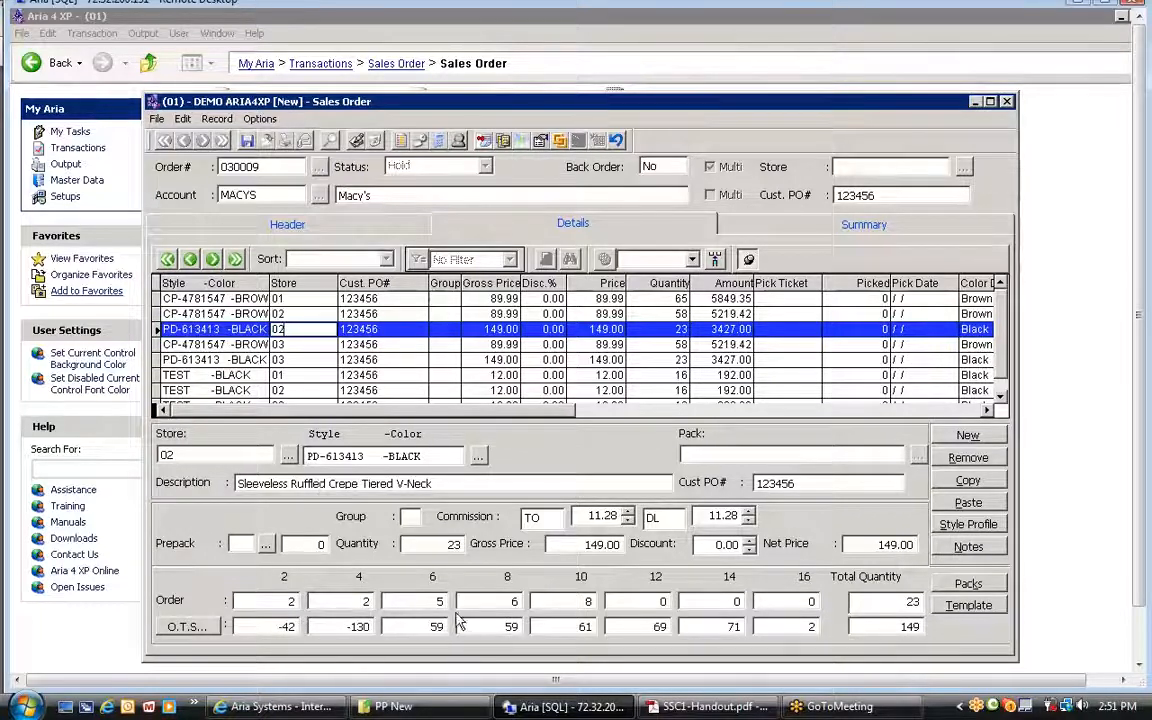
{"action": "left_click_drag", "start_coordinate": [426, 602], "coordinate": [446, 602]}
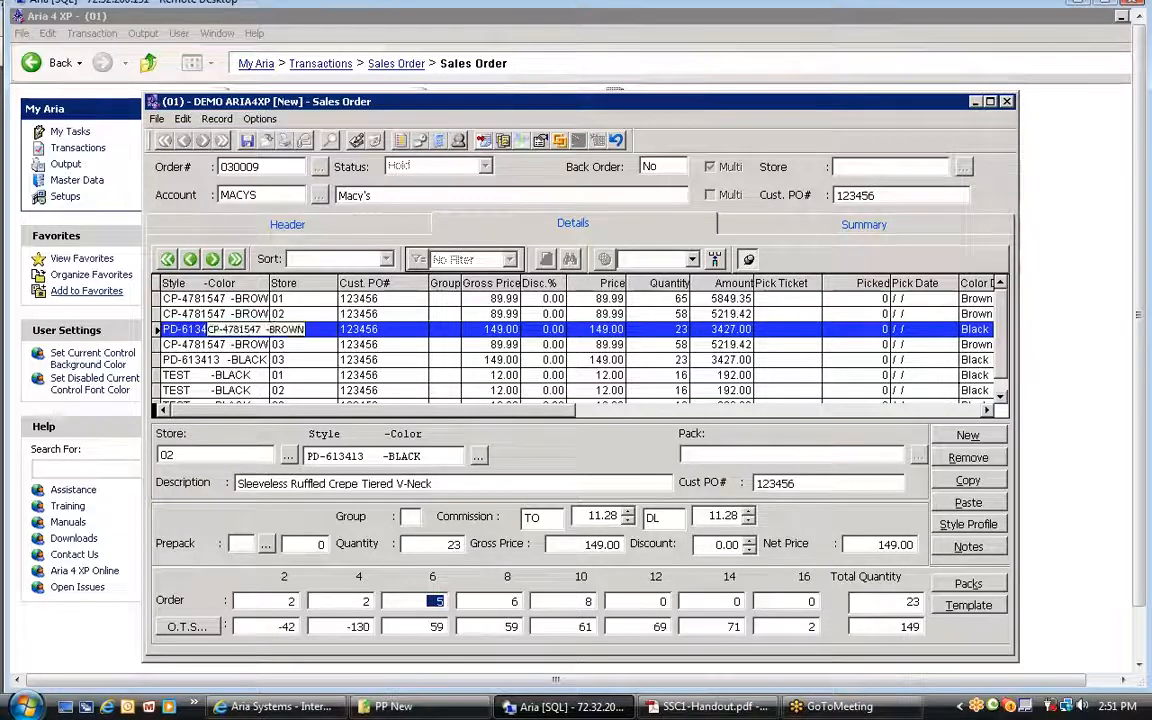
{"action": "type", "text": "0"}
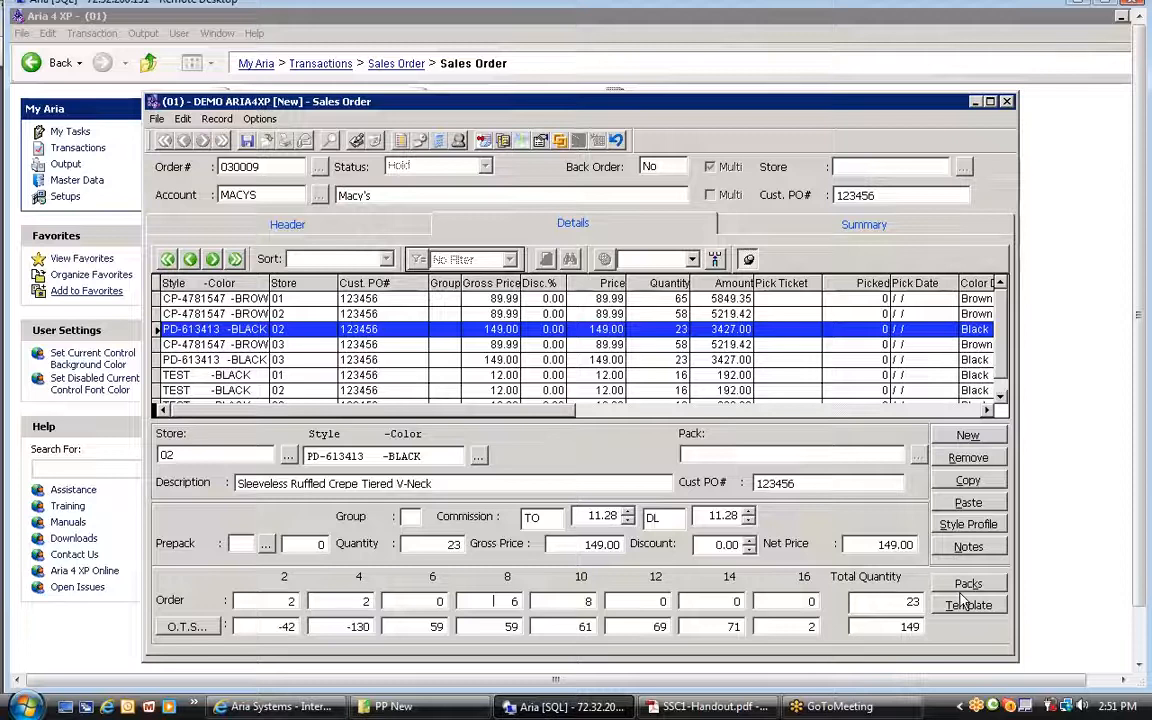
{"action": "type", "text": "0"}
{"action": "key", "text": "Tab"}
{"action": "key", "text": "Tab"}
{"action": "key", "text": "Return"}
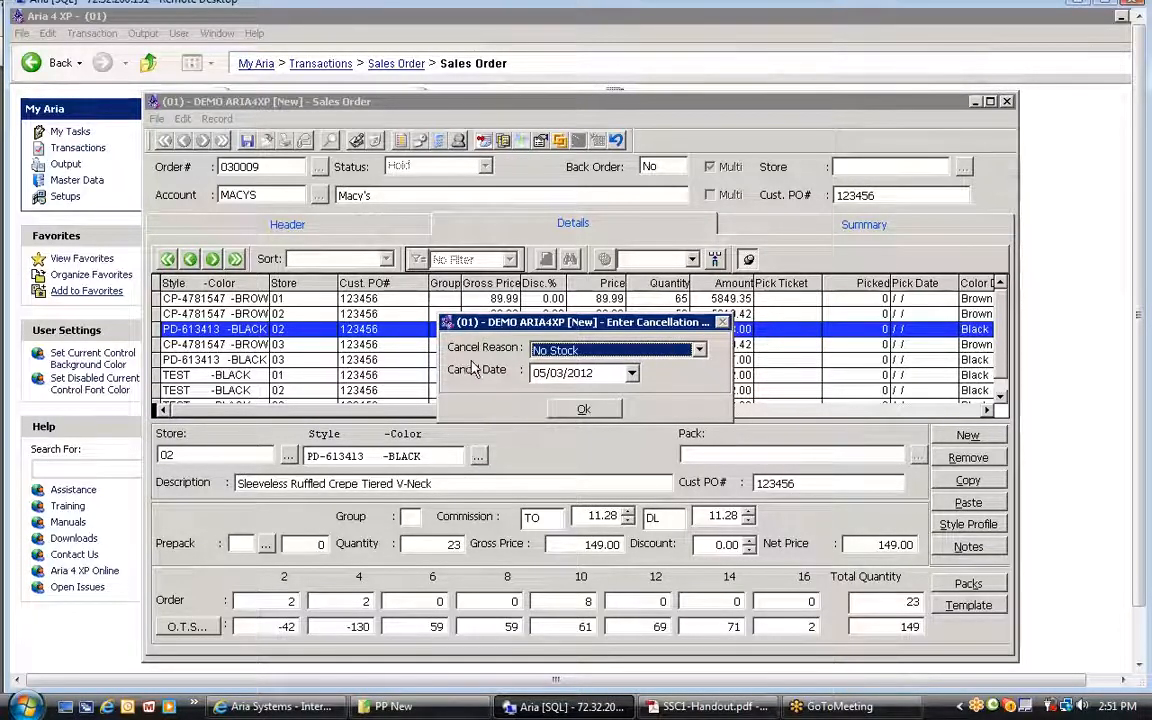
Step: Record the cancellation with reason No Stock and cancel date 05/03/2012
{"action": "left_click", "coordinate": [568, 352]}
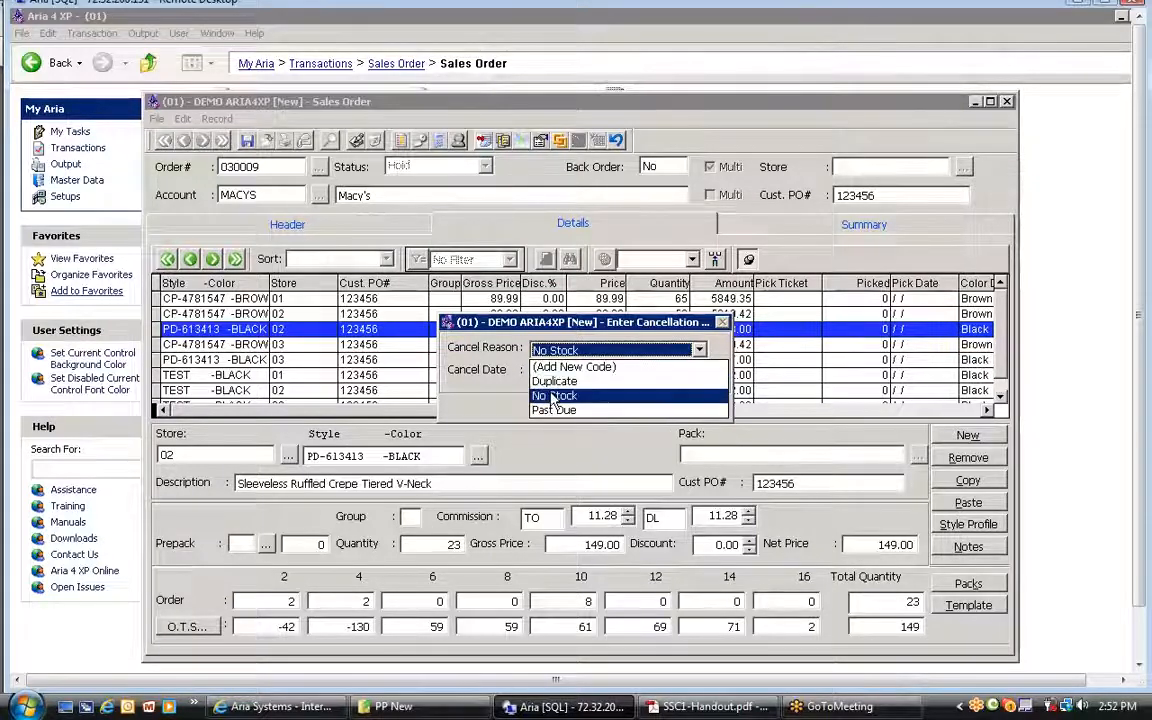
{"action": "left_click", "coordinate": [553, 396]}
{"action": "left_click", "coordinate": [567, 352]}
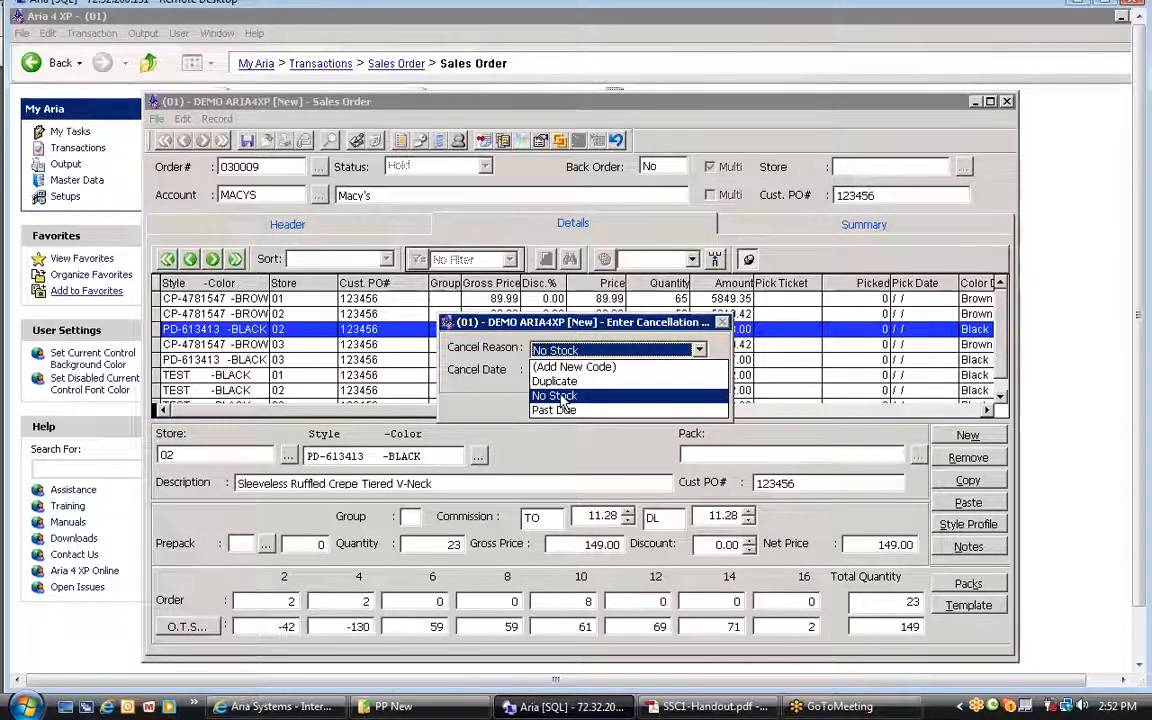
{"action": "left_click", "coordinate": [562, 397]}
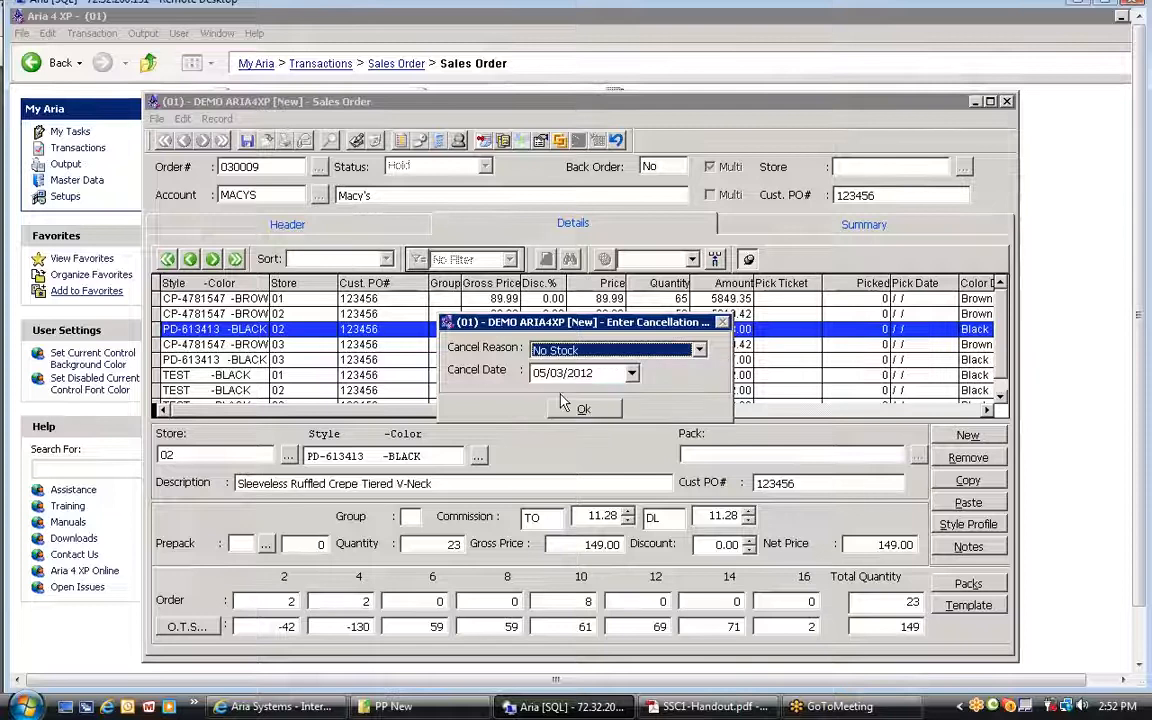
{"action": "key", "text": "Tab"}
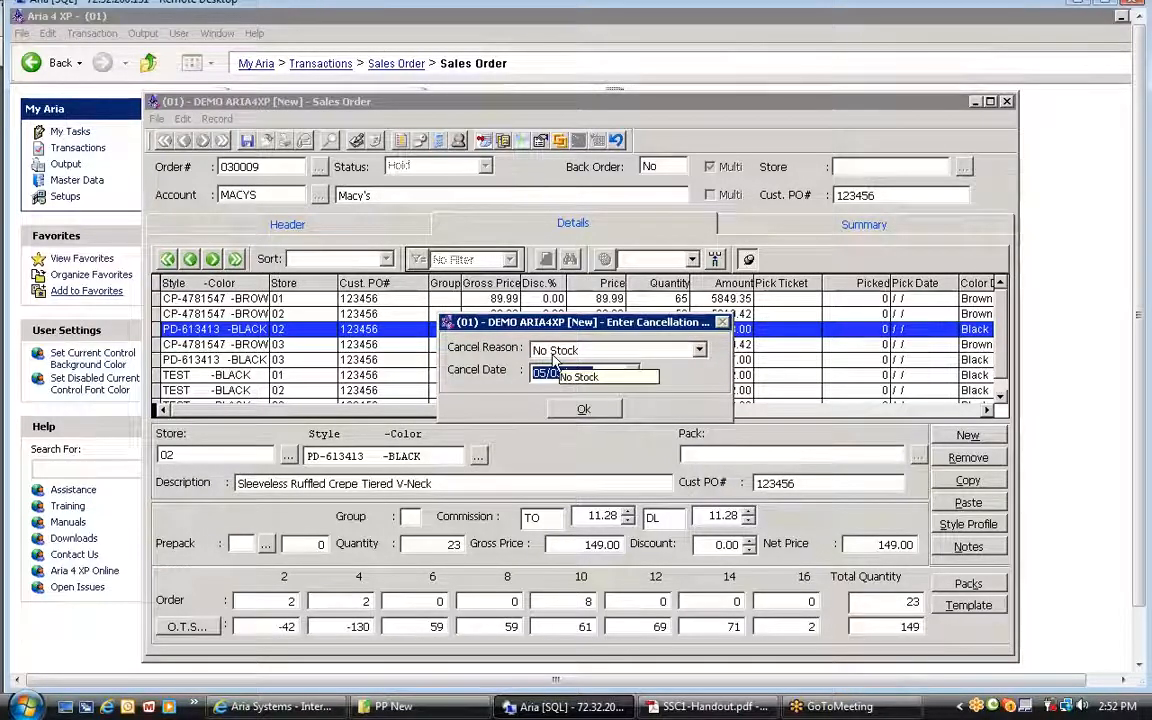
{"action": "left_click", "coordinate": [583, 410]}
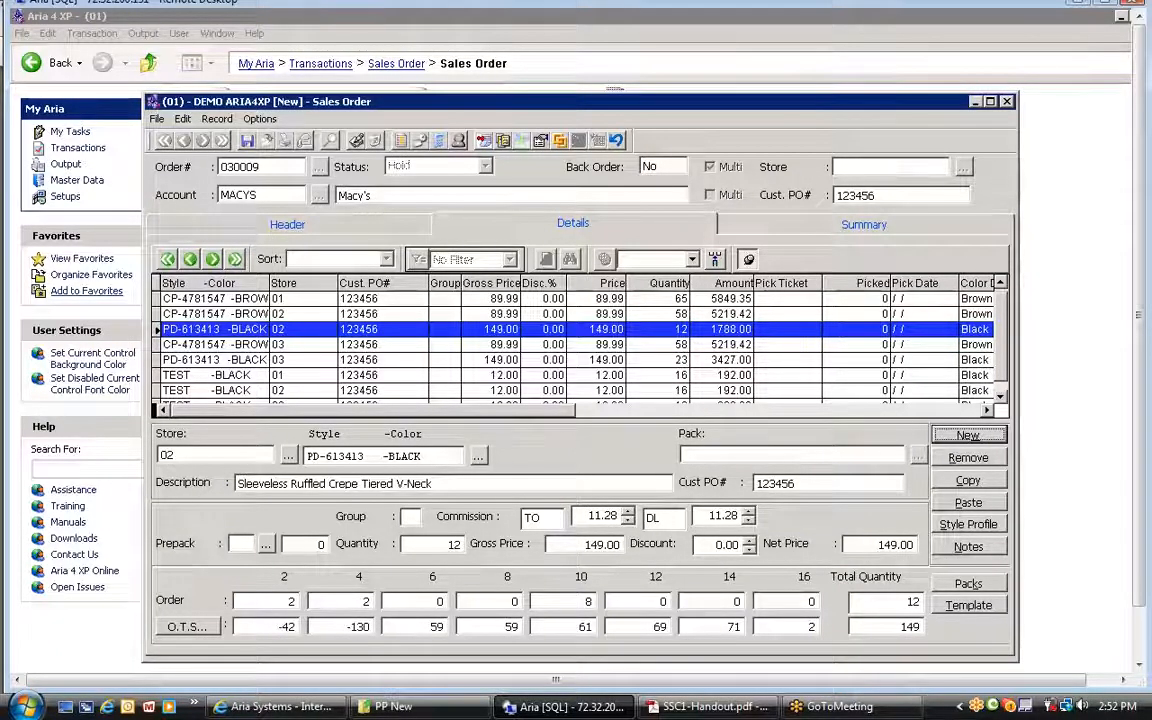
Step: Check the booked, canceled and open amounts in the order summary, then save the modified order from its details
{"action": "left_click", "coordinate": [726, 224]}
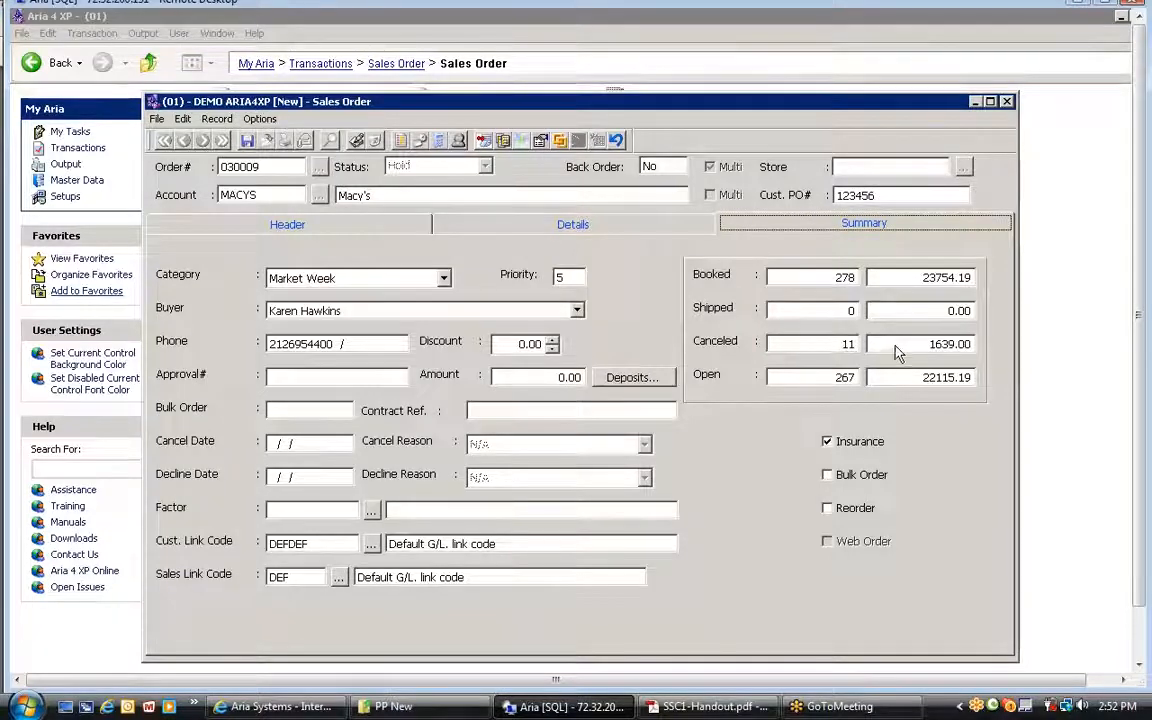
{"action": "left_click", "coordinate": [505, 226]}
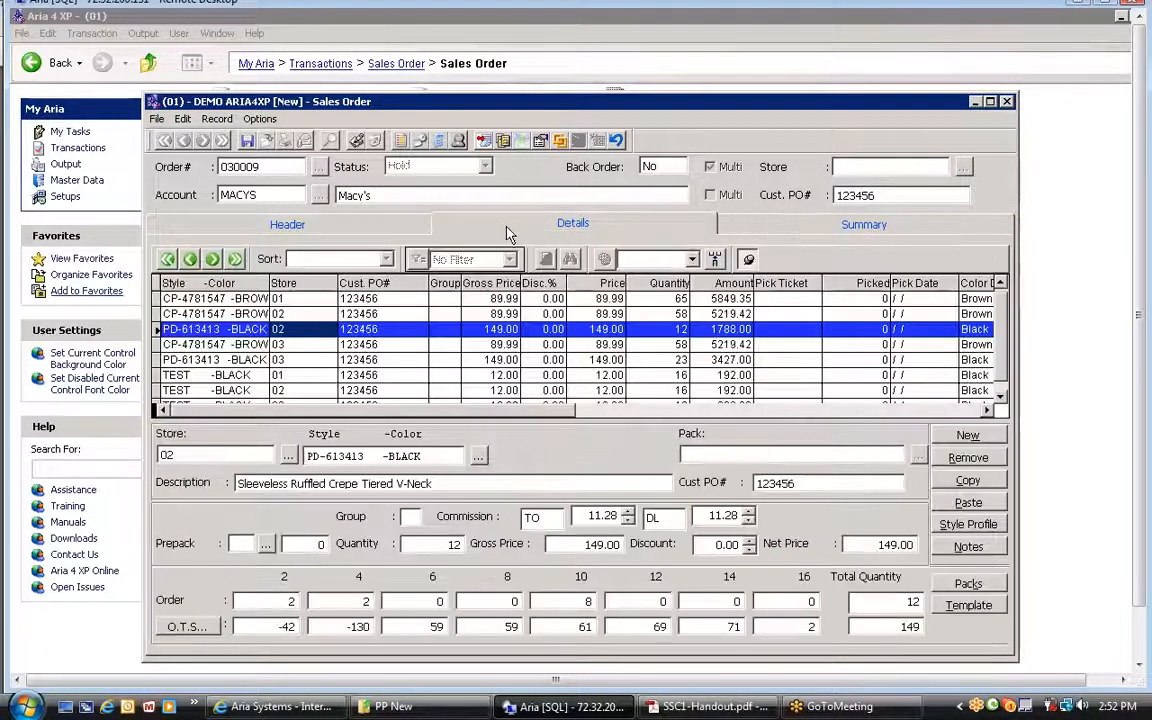
{"action": "left_click", "coordinate": [246, 141]}
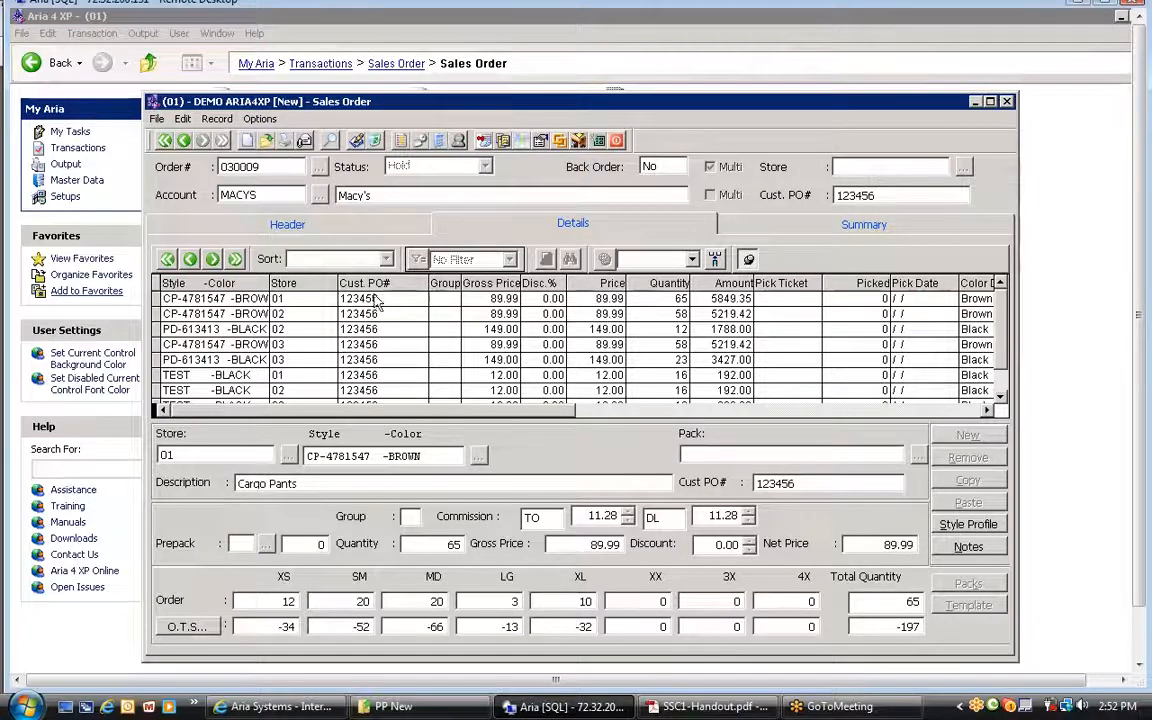
Step: Show the Canceled order transactions for the store 02 line of style PD-613413 black
{"action": "left_click", "coordinate": [265, 299]}
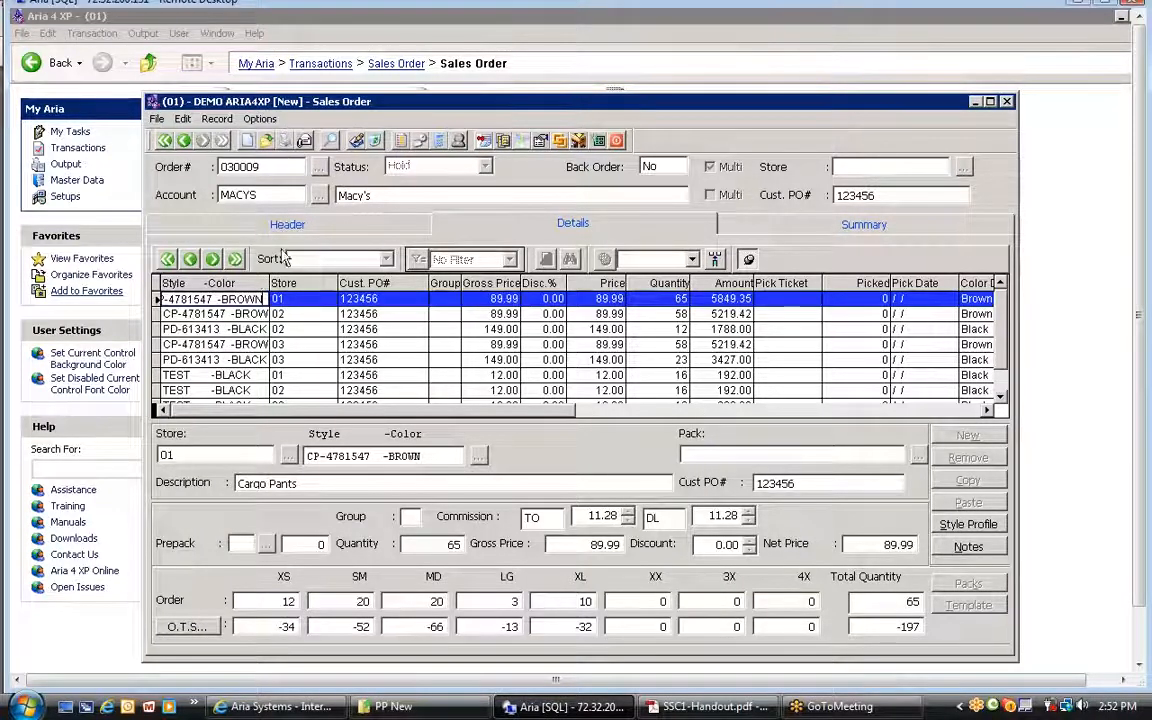
{"action": "left_click", "coordinate": [262, 329]}
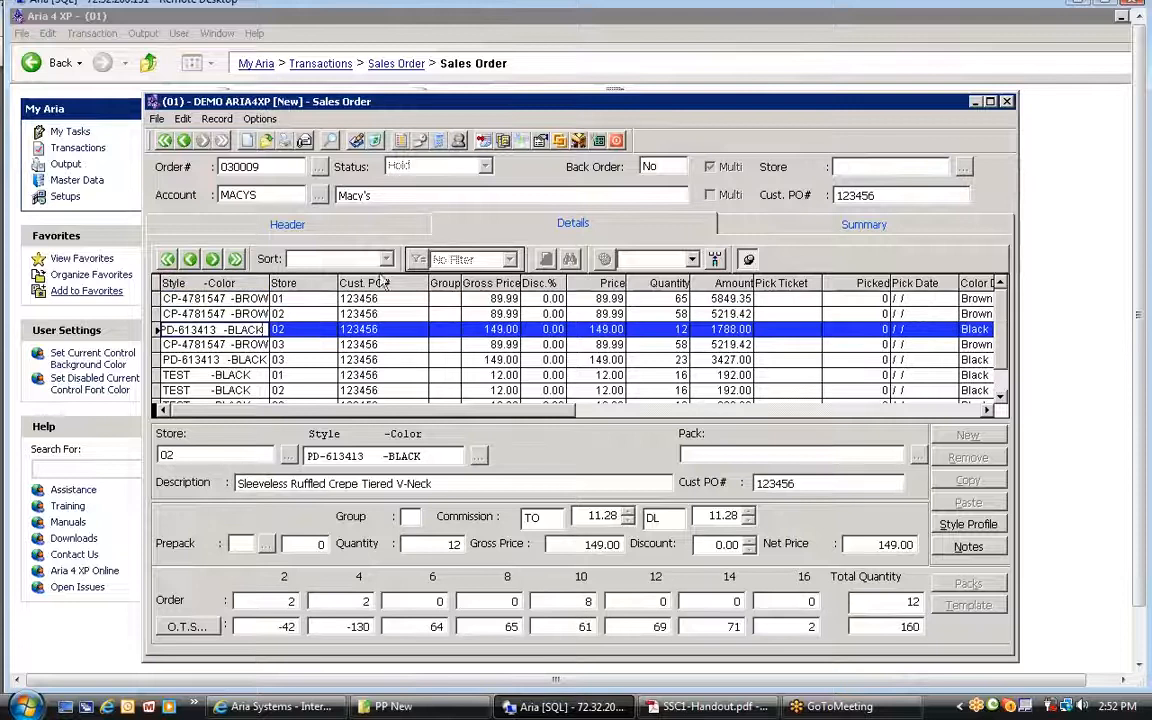
{"action": "left_click", "coordinate": [261, 119]}
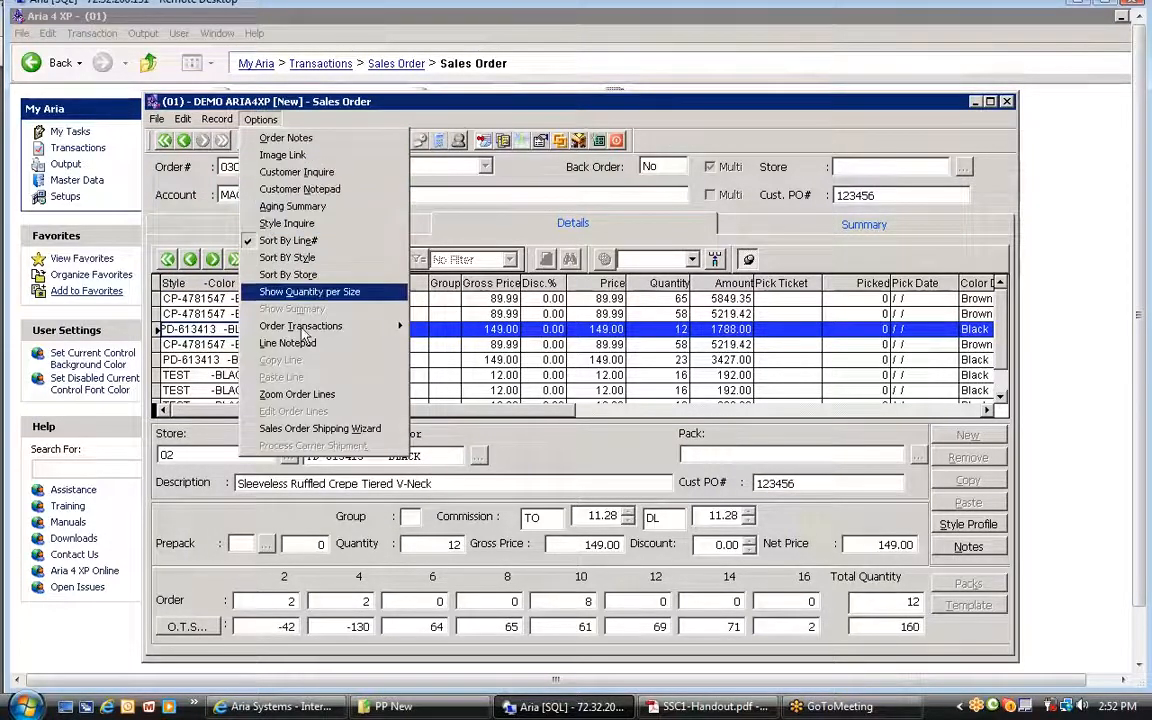
{"action": "mouse_move", "coordinate": [300, 326]}
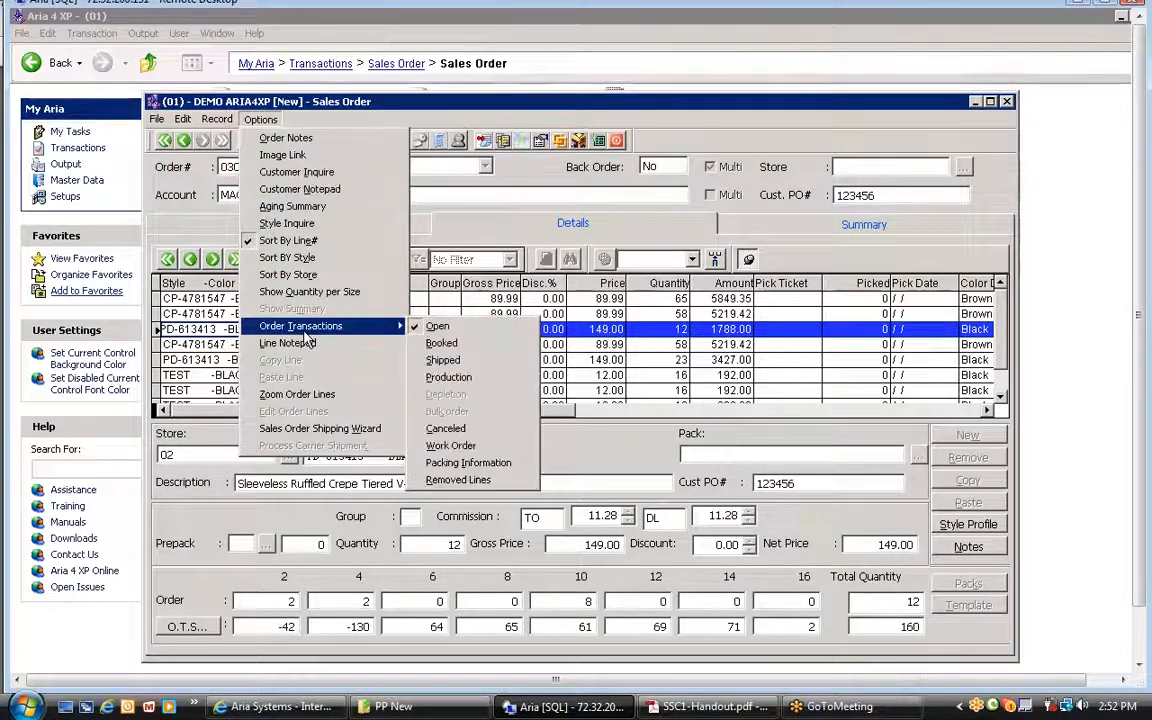
{"action": "left_click", "coordinate": [446, 428]}
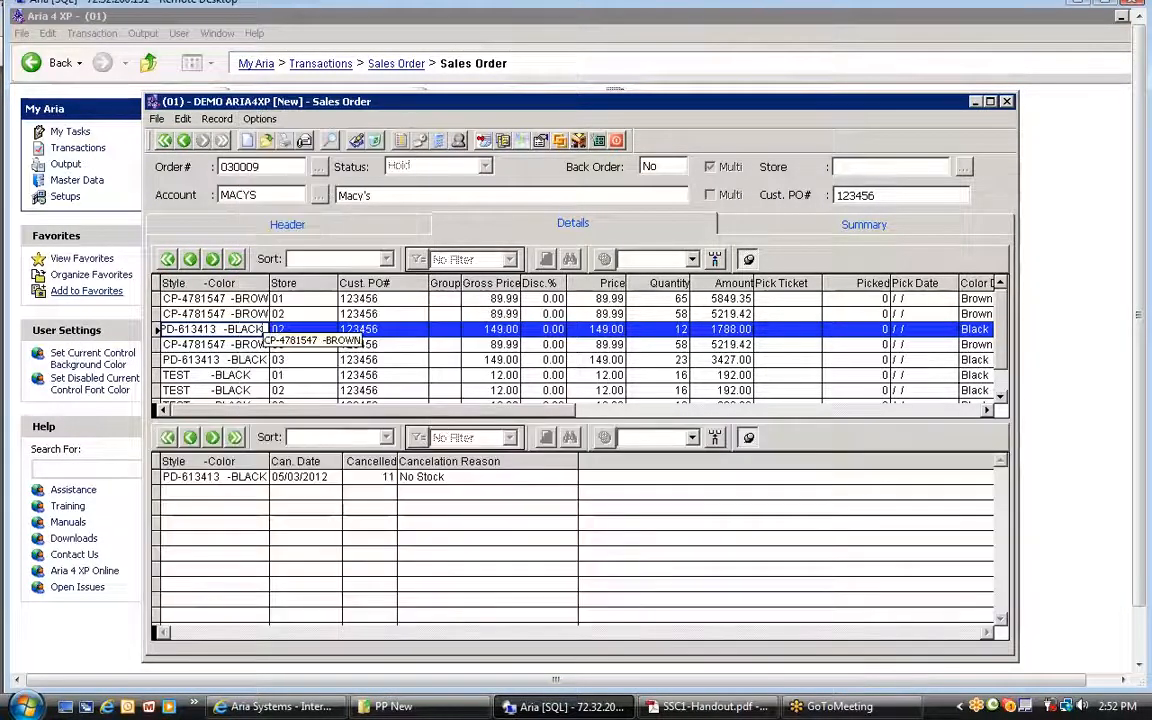
Step: Compare the cancellation records of the store 01 CP-4781547 and store 02 PD-613413 lines, examining the style, cancel date and reason
{"action": "left_click", "coordinate": [236, 298]}
{"action": "left_click", "coordinate": [243, 329]}
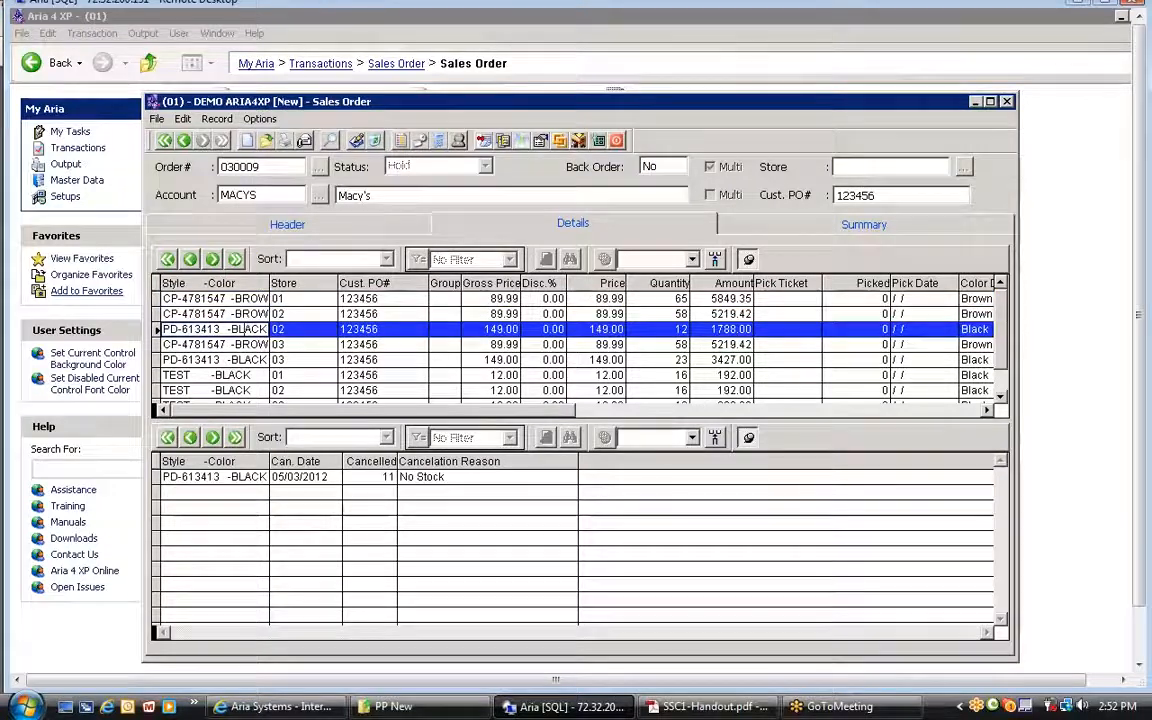
{"action": "key", "text": "Up"}
{"action": "key", "text": "Up"}
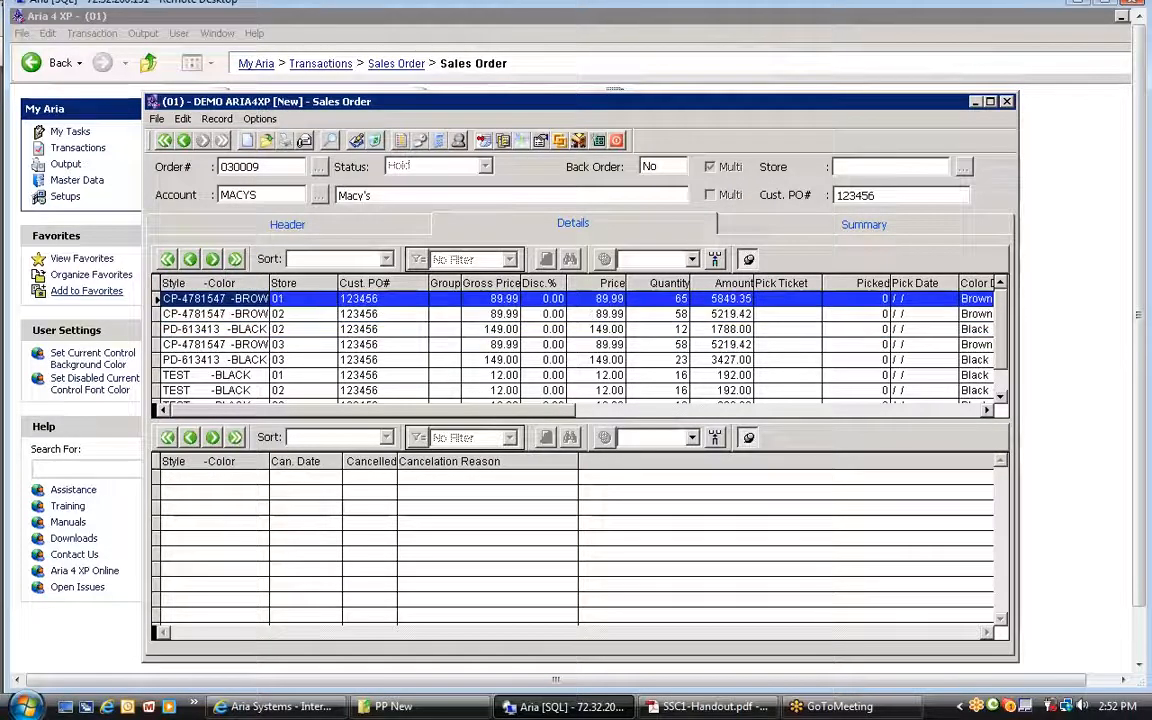
{"action": "key", "text": "Down"}
{"action": "key", "text": "Down"}
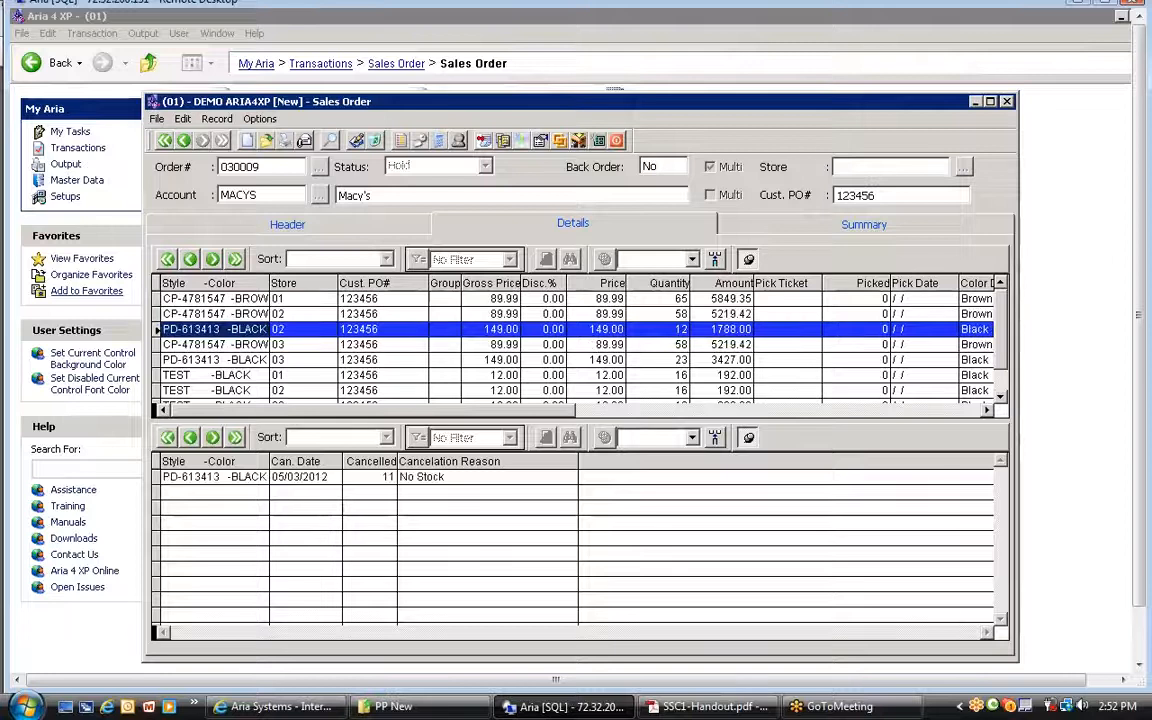
{"action": "left_click", "coordinate": [208, 477]}
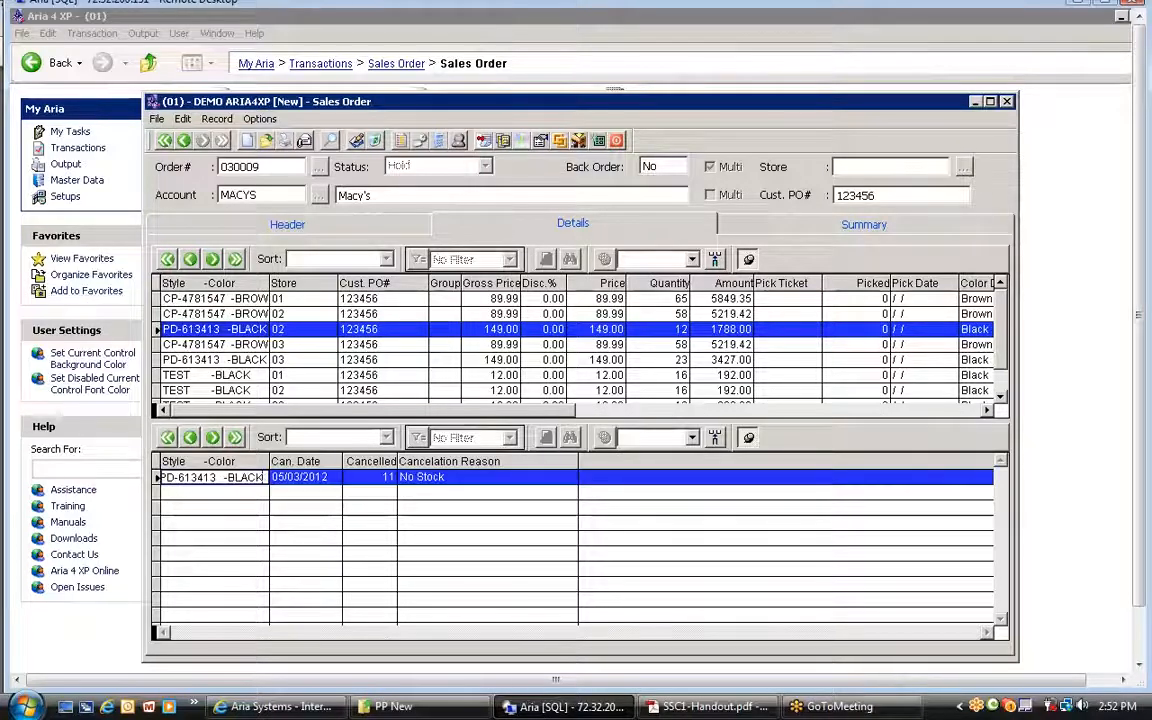
{"action": "left_click", "coordinate": [302, 477]}
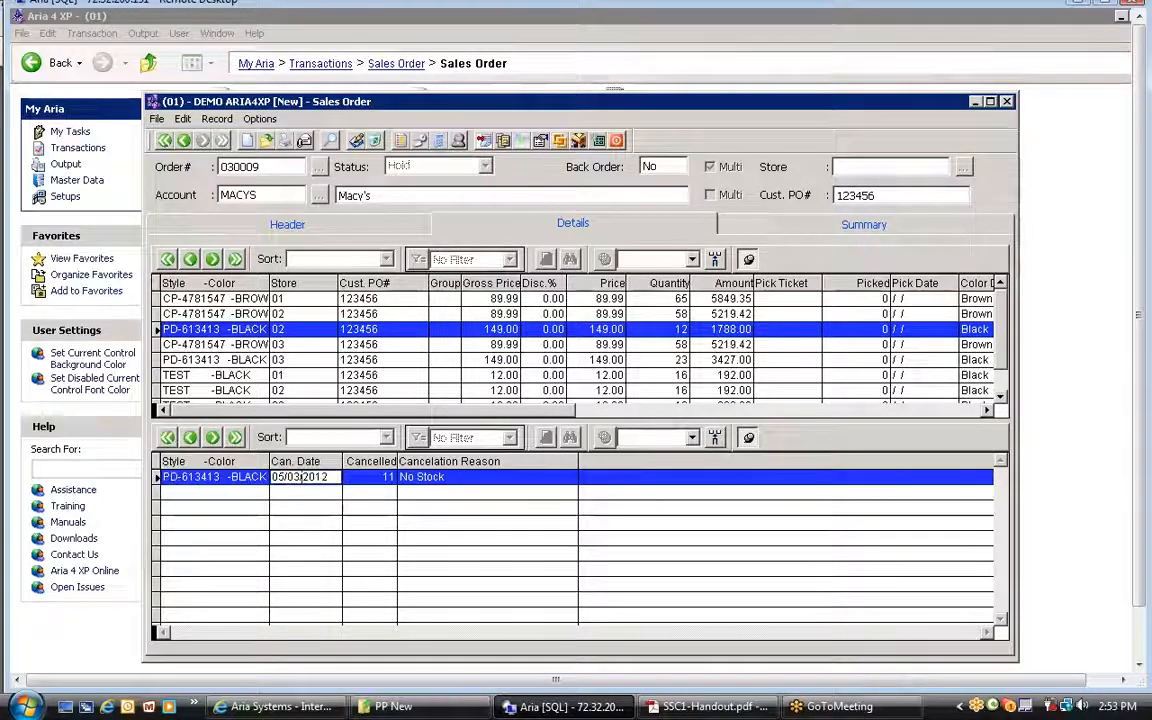
{"action": "left_click", "coordinate": [416, 477]}
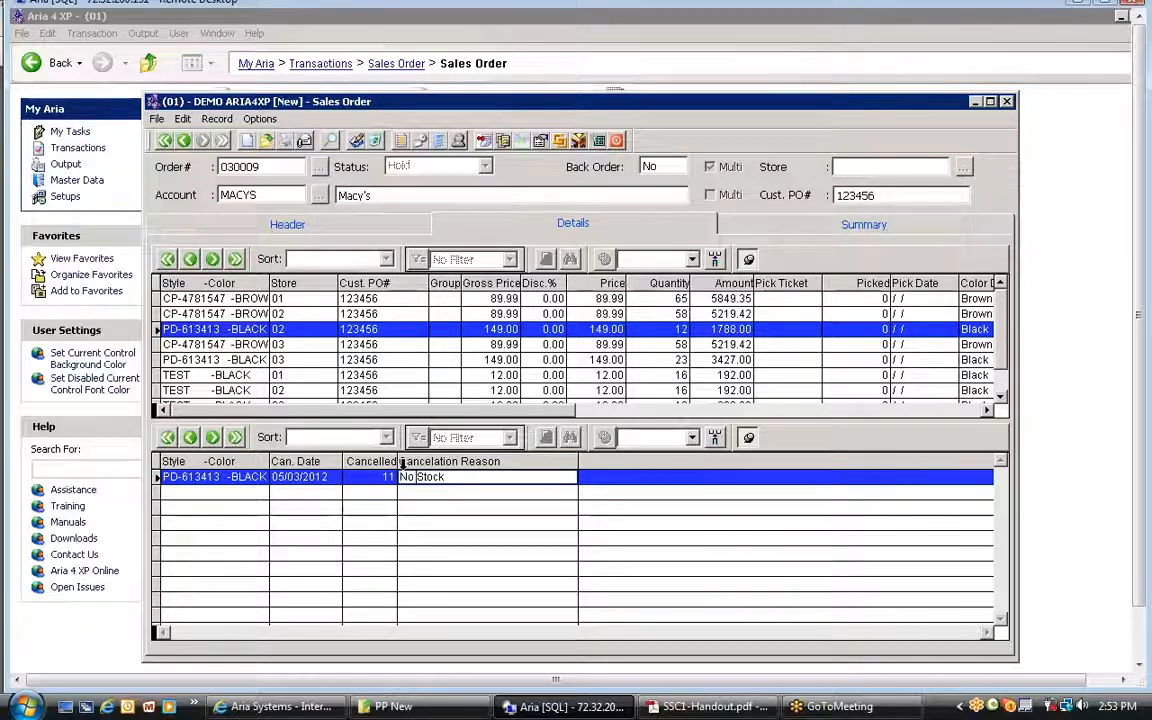
Step: Widen the style, cancel date and cancelled quantity columns of the cancellation list
{"action": "left_click_drag", "start_coordinate": [399, 461], "coordinate": [423, 461]}
{"action": "left_click_drag", "start_coordinate": [342, 462], "coordinate": [348, 462]}
{"action": "left_click_drag", "start_coordinate": [270, 462], "coordinate": [305, 463]}
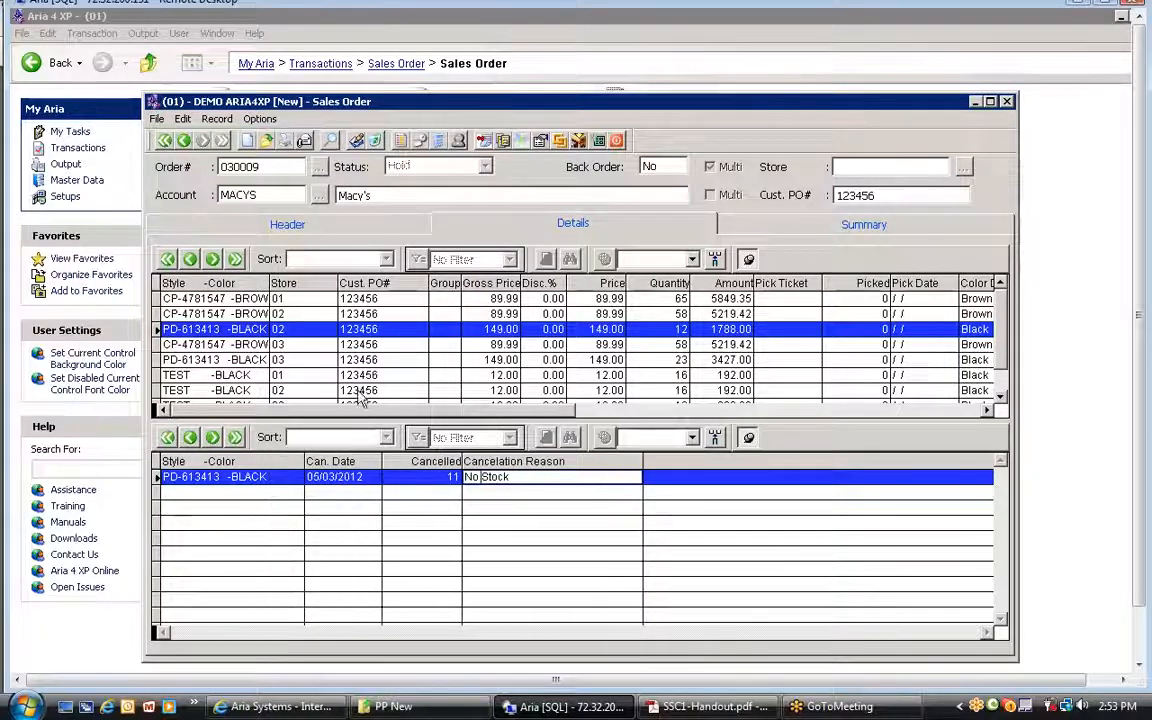
{"action": "left_click", "coordinate": [292, 314]}
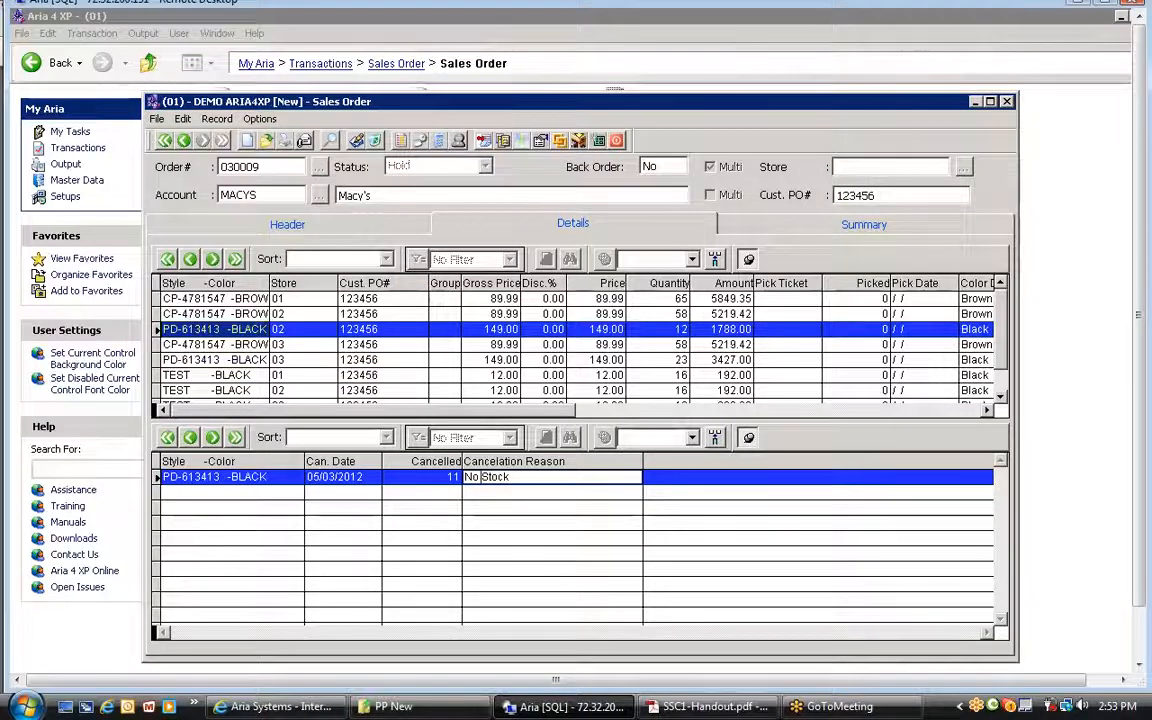
Step: Review the canceled and open totals in the order summary, then show the Canceled order transactions for the detail lines
{"action": "left_click", "coordinate": [768, 225]}
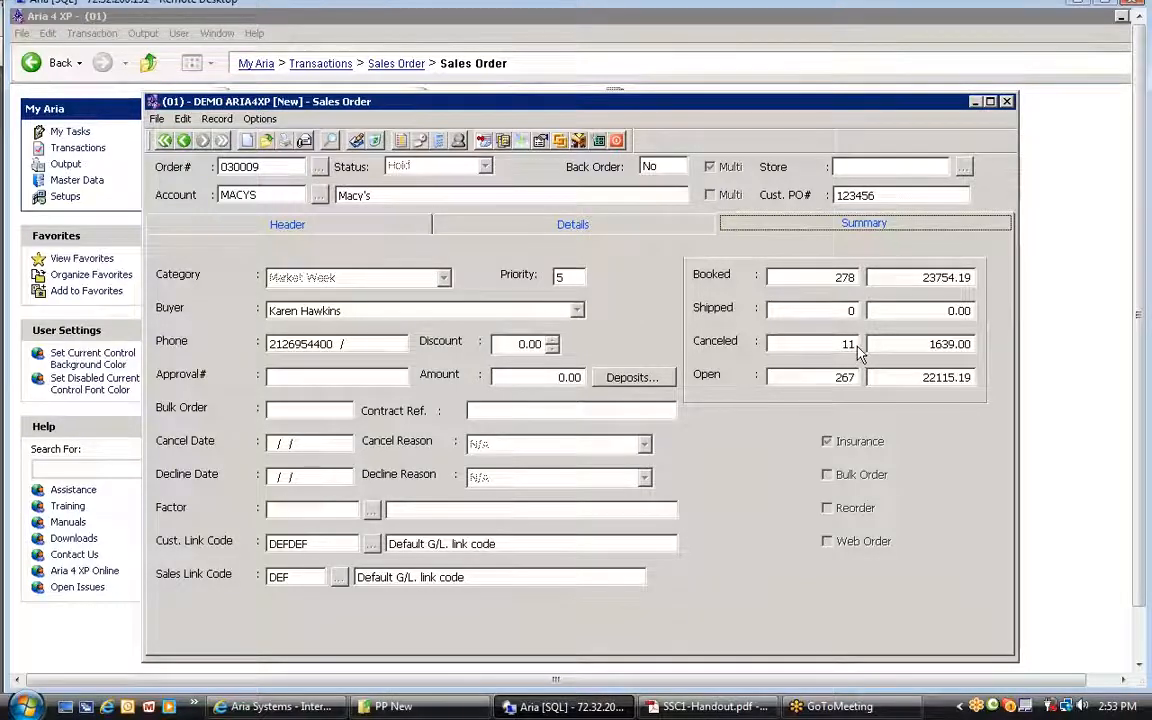
{"action": "left_click", "coordinate": [540, 230]}
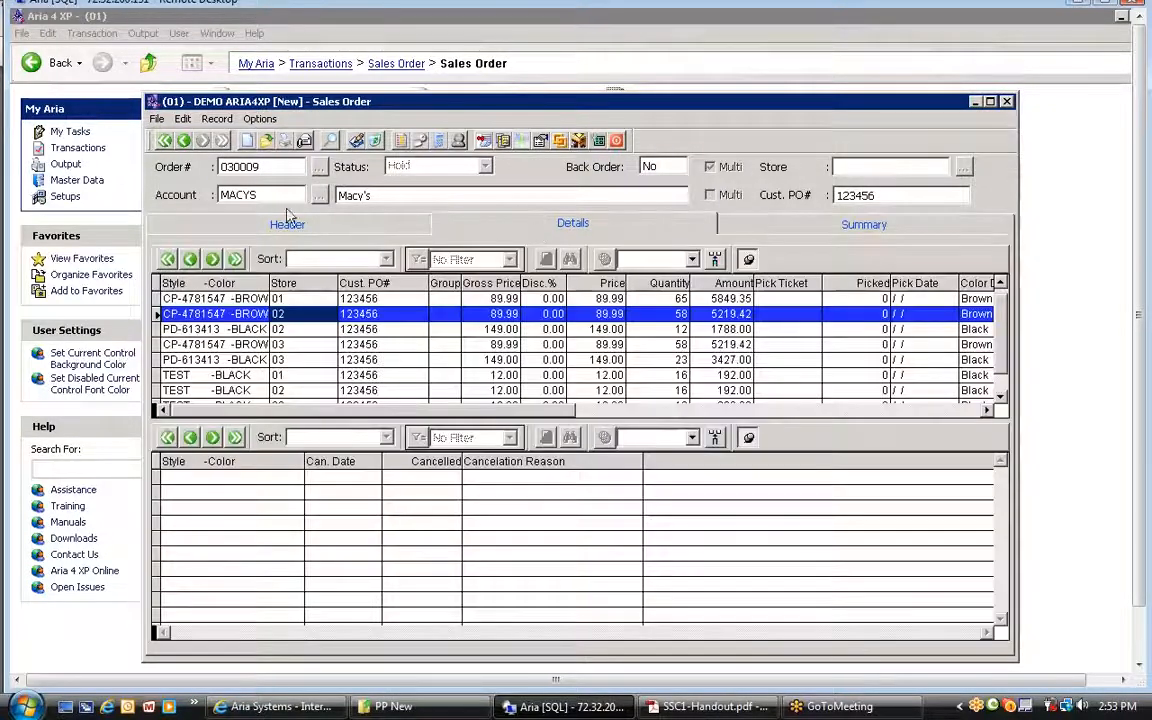
{"action": "left_click", "coordinate": [259, 119]}
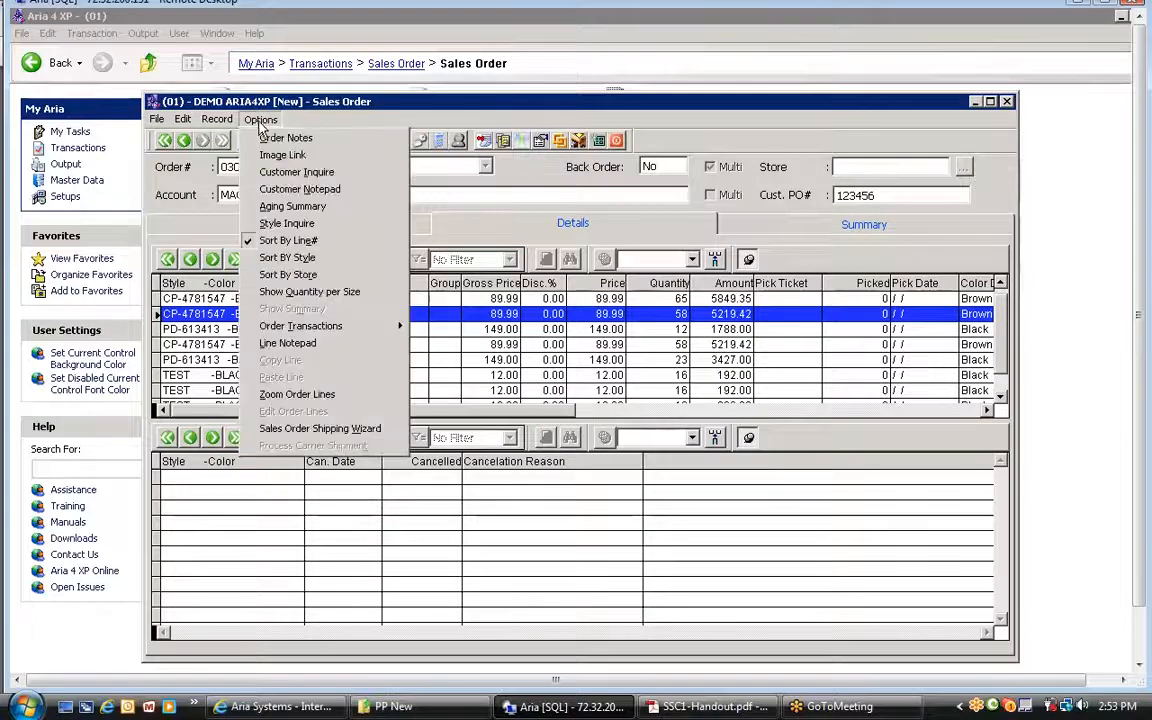
{"action": "mouse_move", "coordinate": [370, 326]}
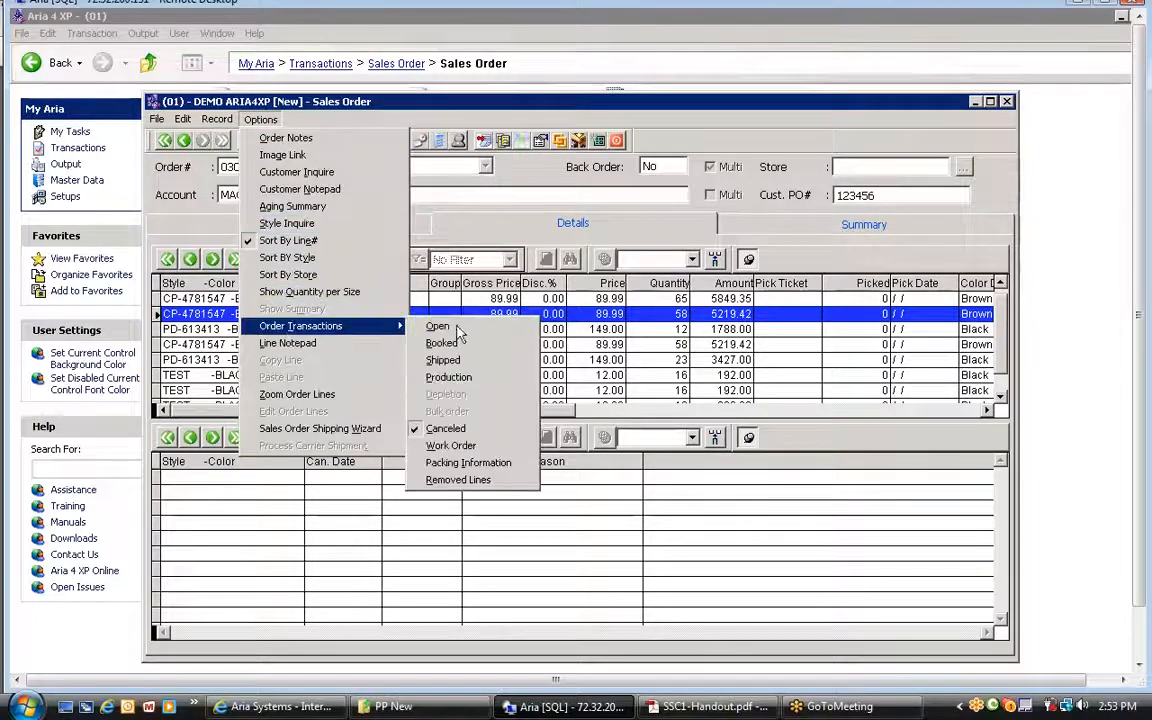
{"action": "left_click", "coordinate": [458, 430]}
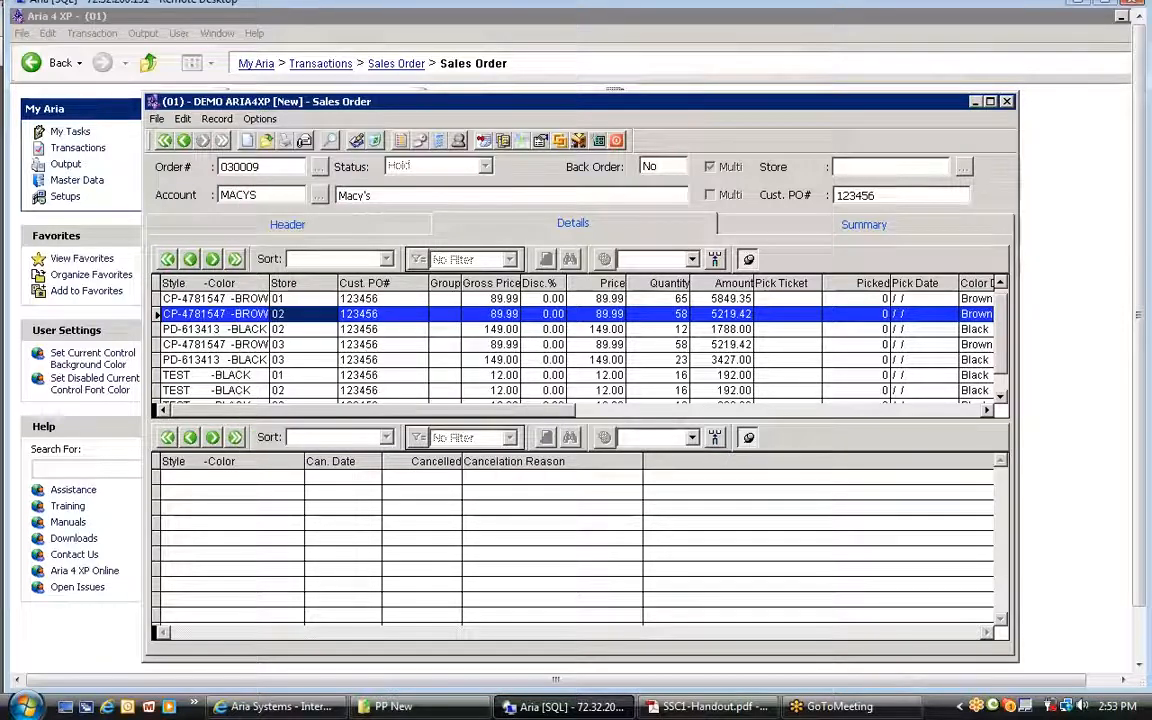
Step: Step through the order lines and examine the cancel date, cancelled quantity and reason of the store 02 PD-613413 black line
{"action": "left_click", "coordinate": [362, 299]}
{"action": "key", "text": "Down"}
{"action": "key", "text": "Down"}
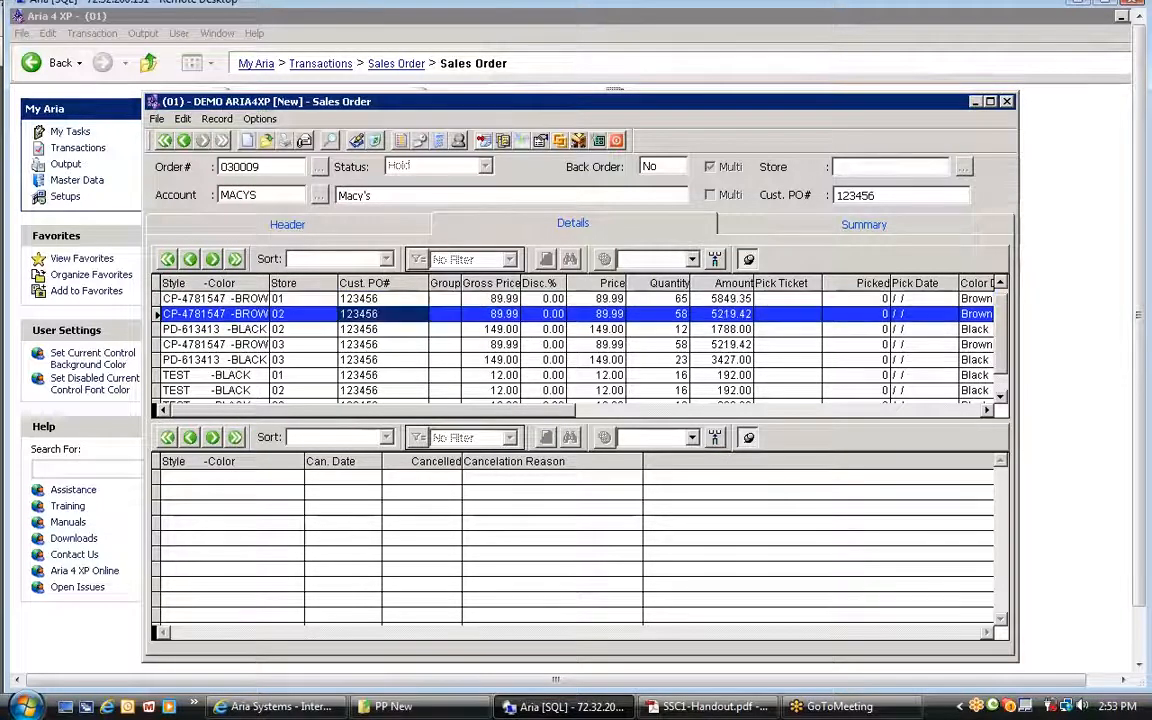
{"action": "key", "text": "Down"}
{"action": "key", "text": "Down"}
{"action": "key", "text": "Up"}
{"action": "key", "text": "Up"}
{"action": "key", "text": "Up"}
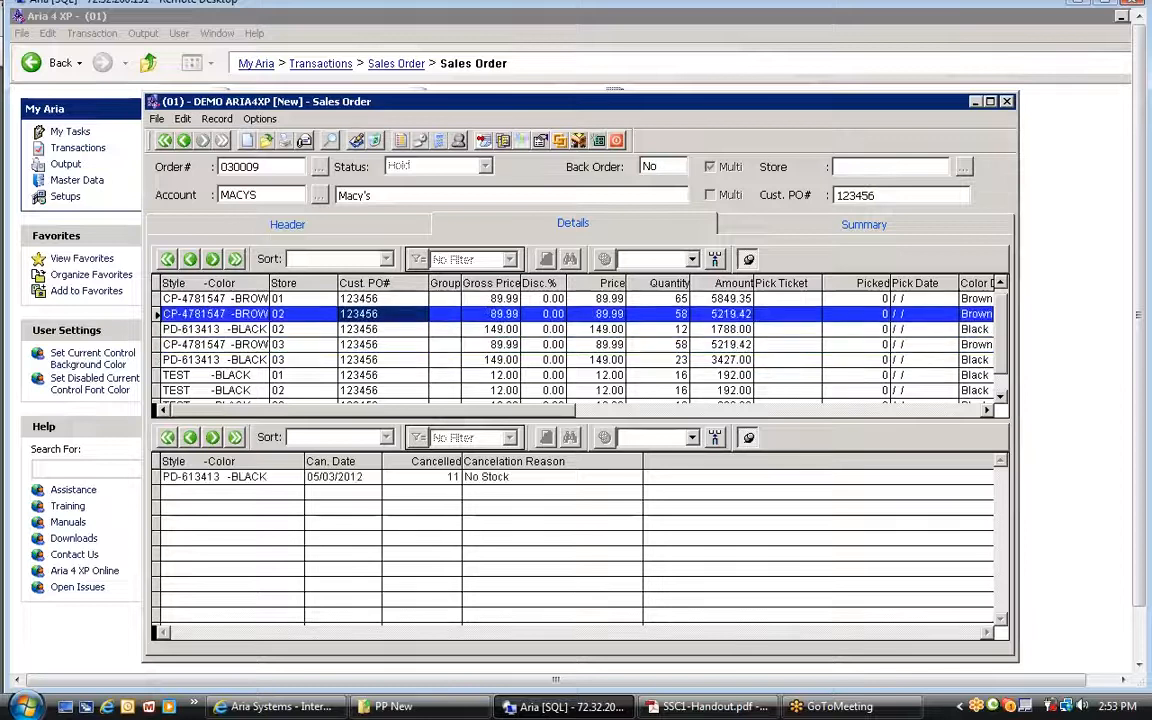
{"action": "key", "text": "Up"}
{"action": "key", "text": "Down"}
{"action": "key", "text": "Down"}
{"action": "key", "text": "Down"}
{"action": "key", "text": "Up"}
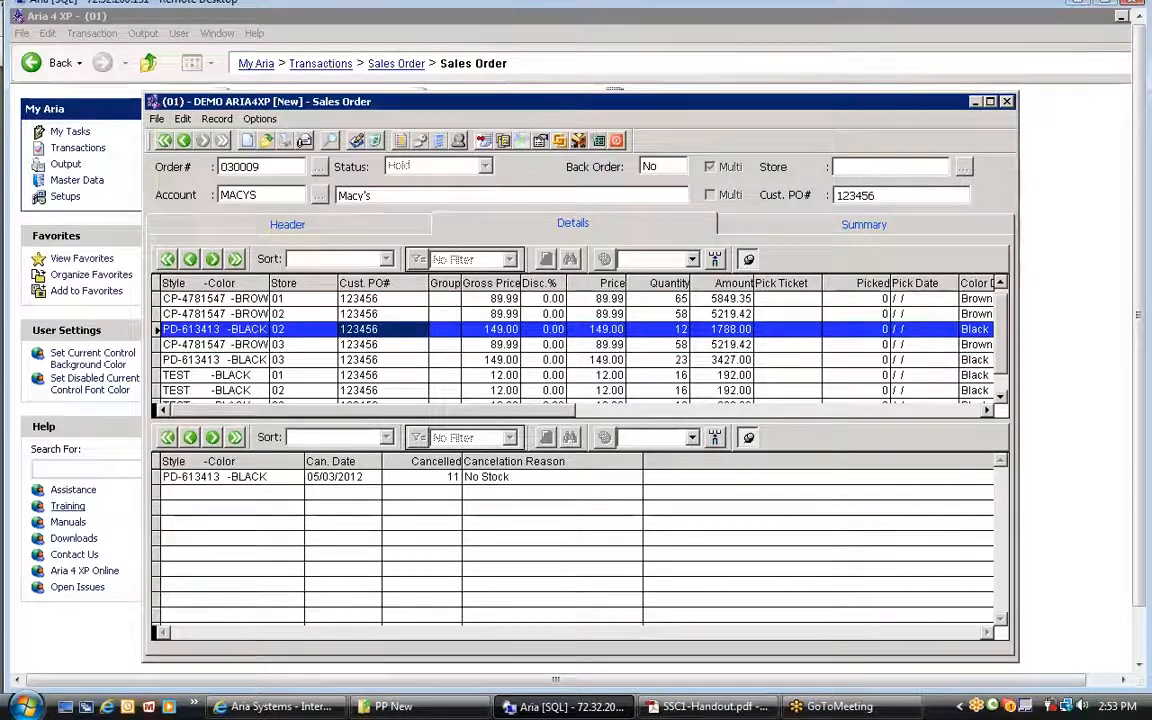
{"action": "left_click", "coordinate": [338, 477]}
{"action": "left_click", "coordinate": [432, 477]}
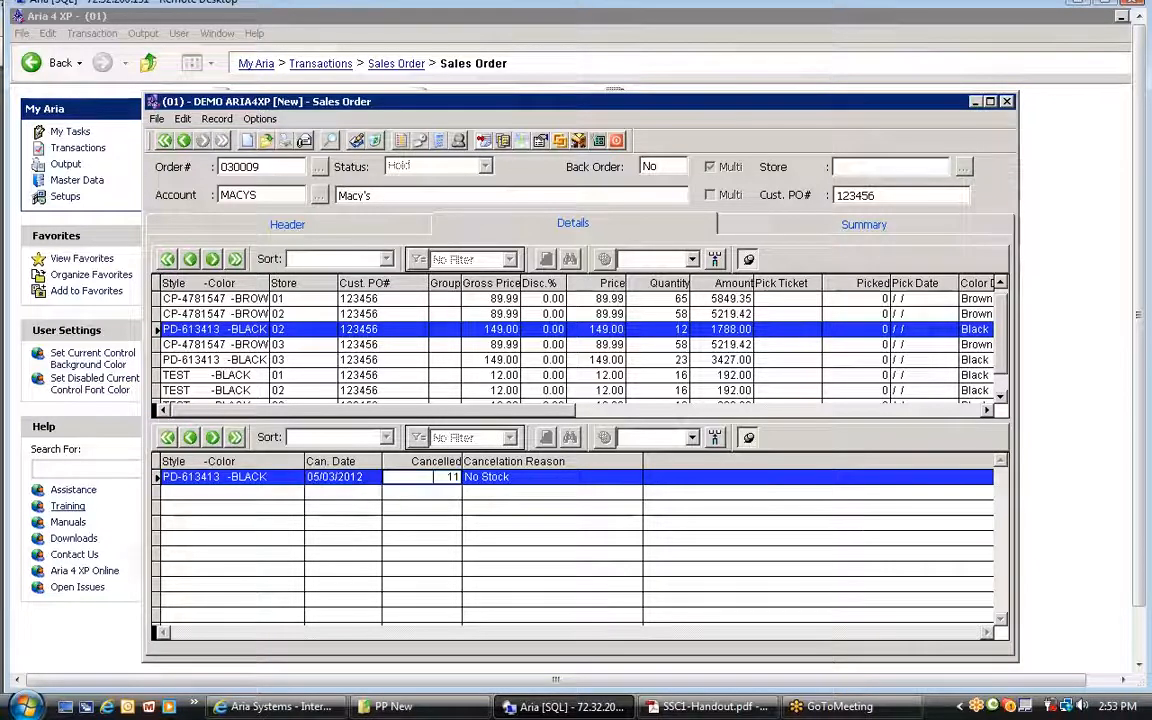
{"action": "double_click", "coordinate": [452, 477]}
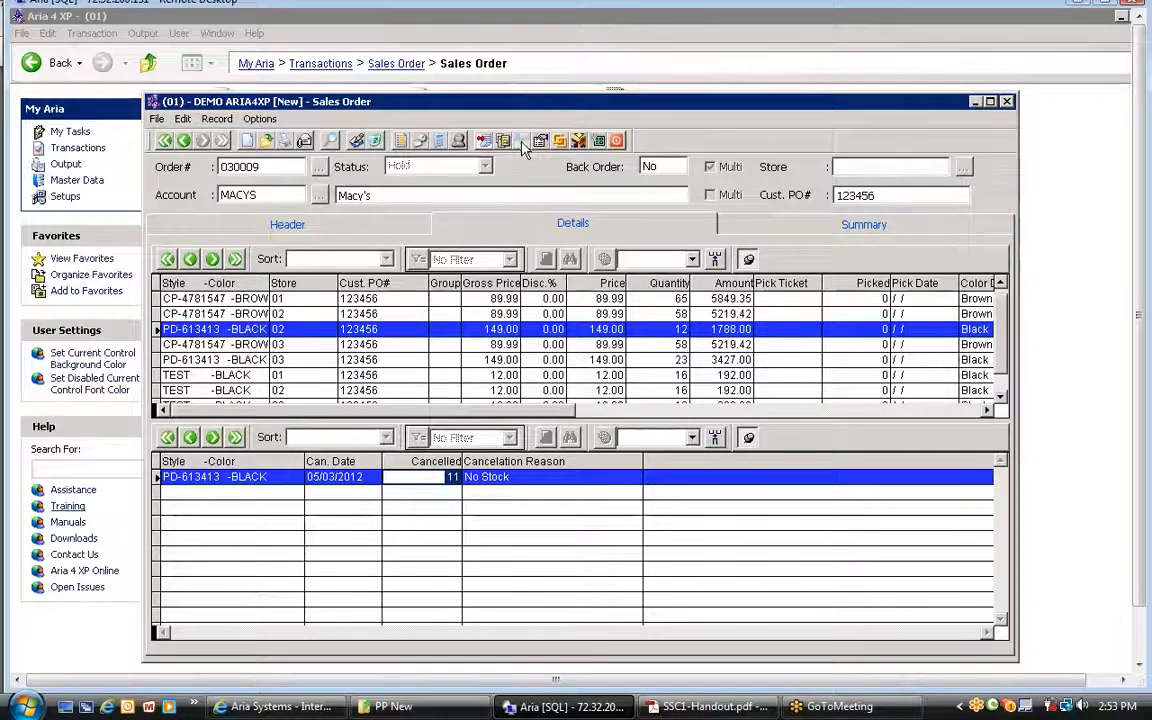
Step: Glance at the handout's page on canceling orders, then return to Aria and open the JC Penney order on hold
{"action": "left_click", "coordinate": [1076, 3]}
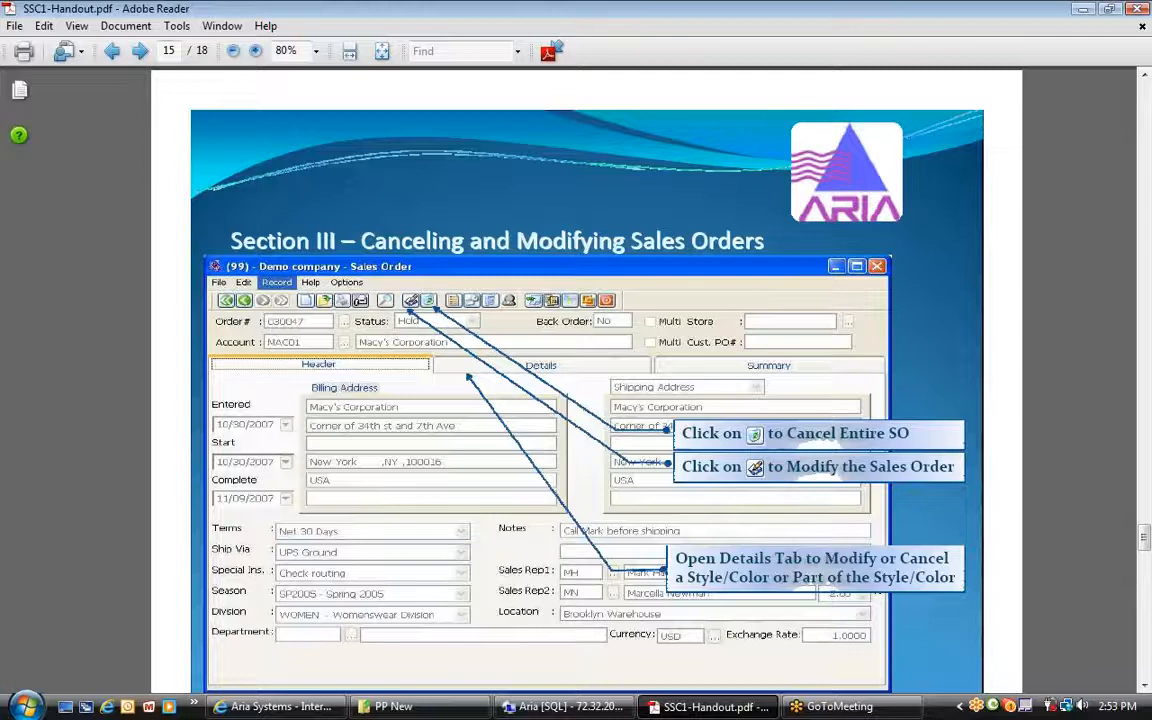
{"action": "left_click", "coordinate": [599, 710]}
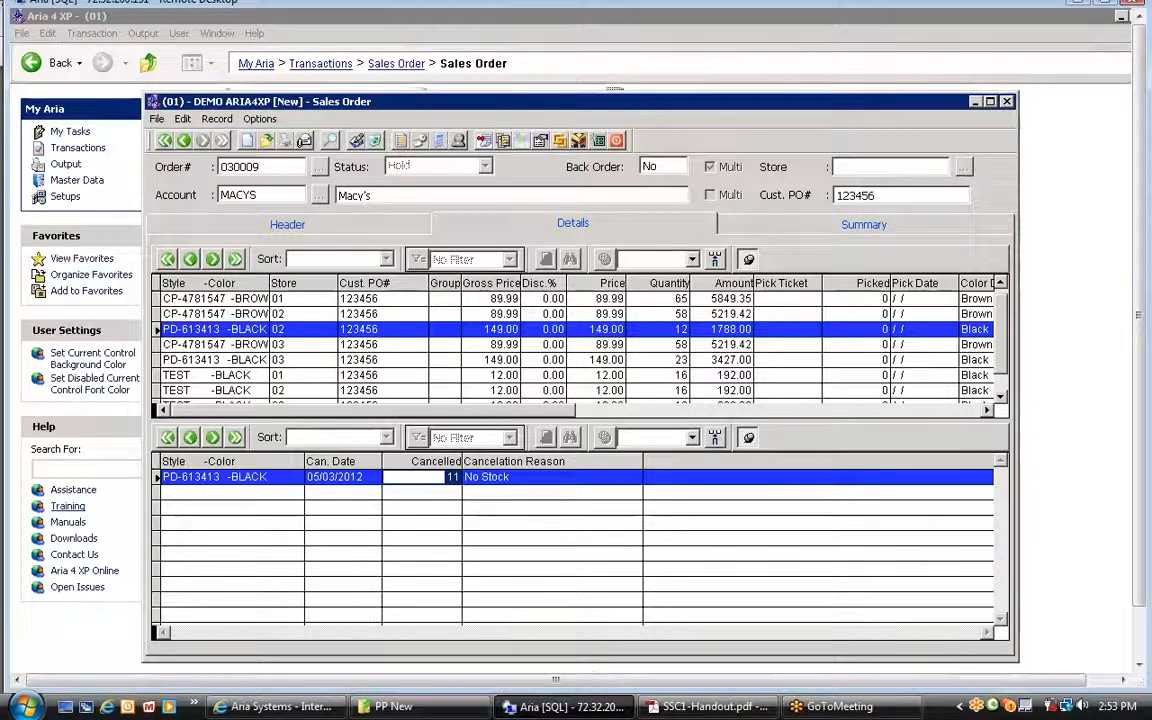
{"action": "left_click", "coordinate": [237, 222]}
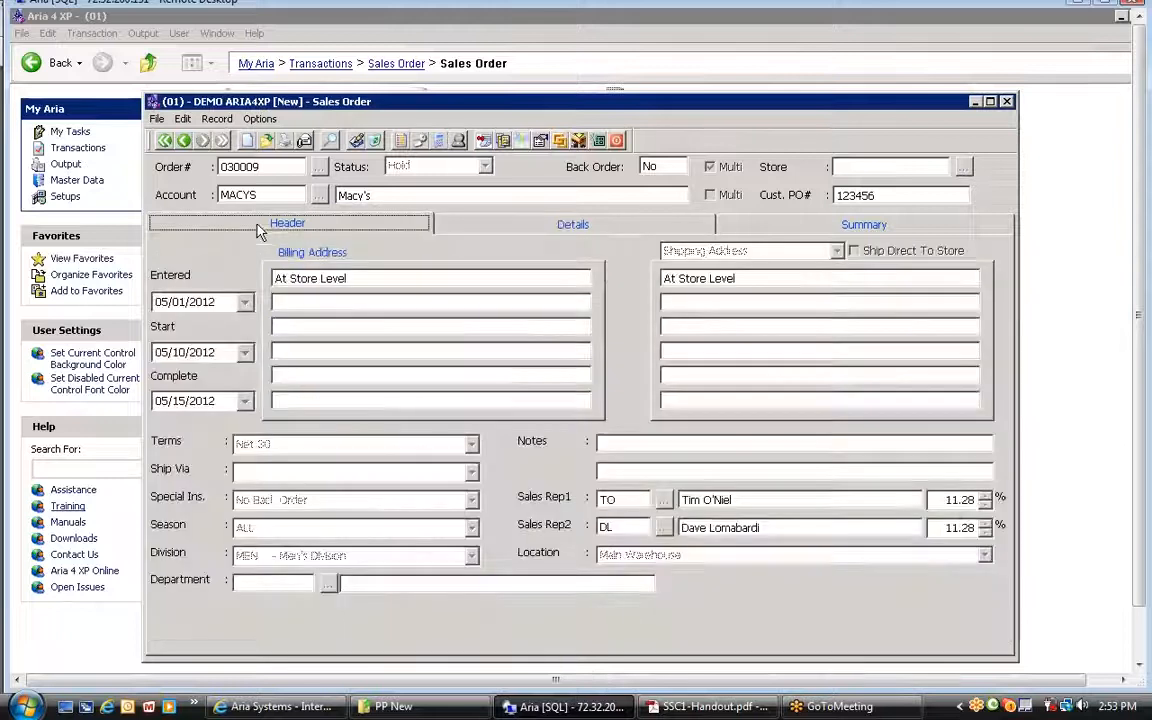
{"action": "left_click", "coordinate": [247, 141]}
{"action": "left_click", "coordinate": [320, 167]}
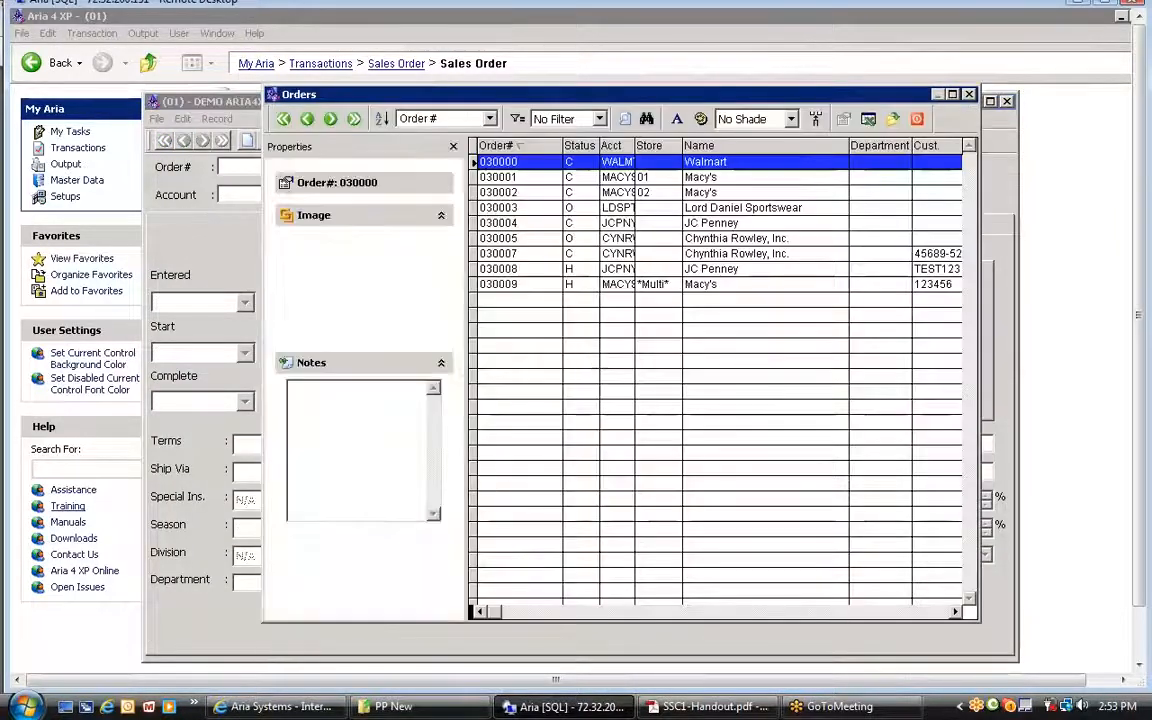
{"action": "key", "text": "Down"}
{"action": "key", "text": "Down"}
{"action": "key", "text": "Down"}
{"action": "key", "text": "Down"}
{"action": "key", "text": "Down"}
{"action": "key", "text": "Down"}
{"action": "key", "text": "Down"}
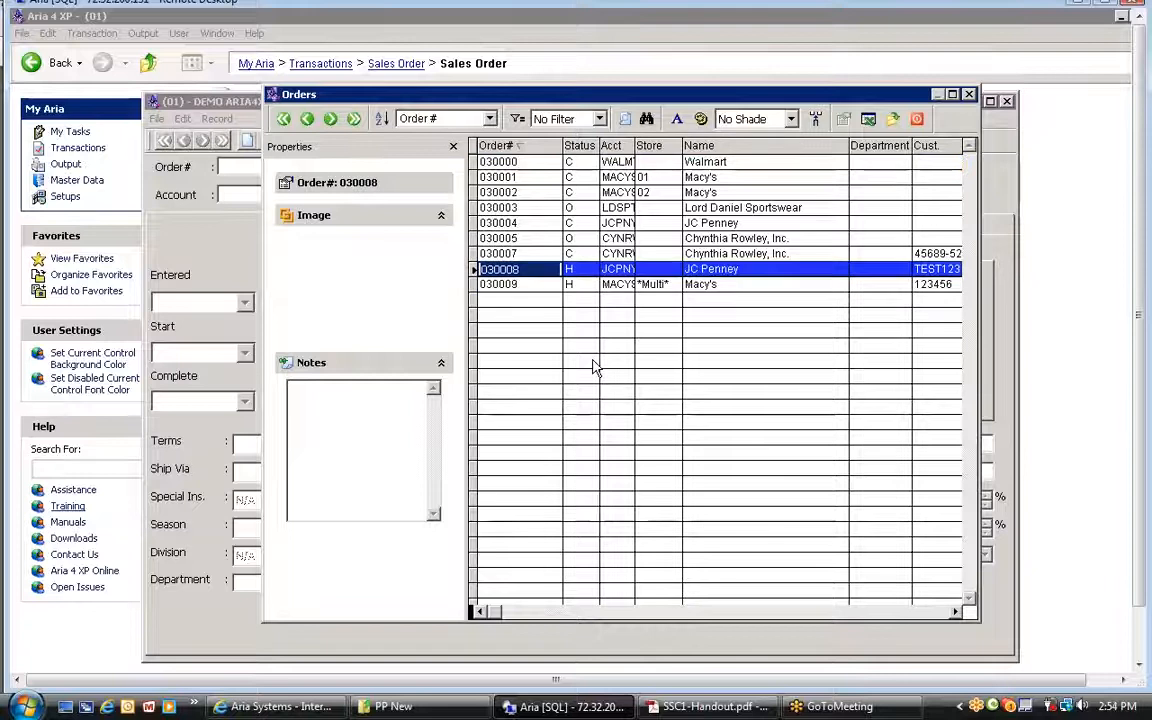
{"action": "key", "text": "Return"}
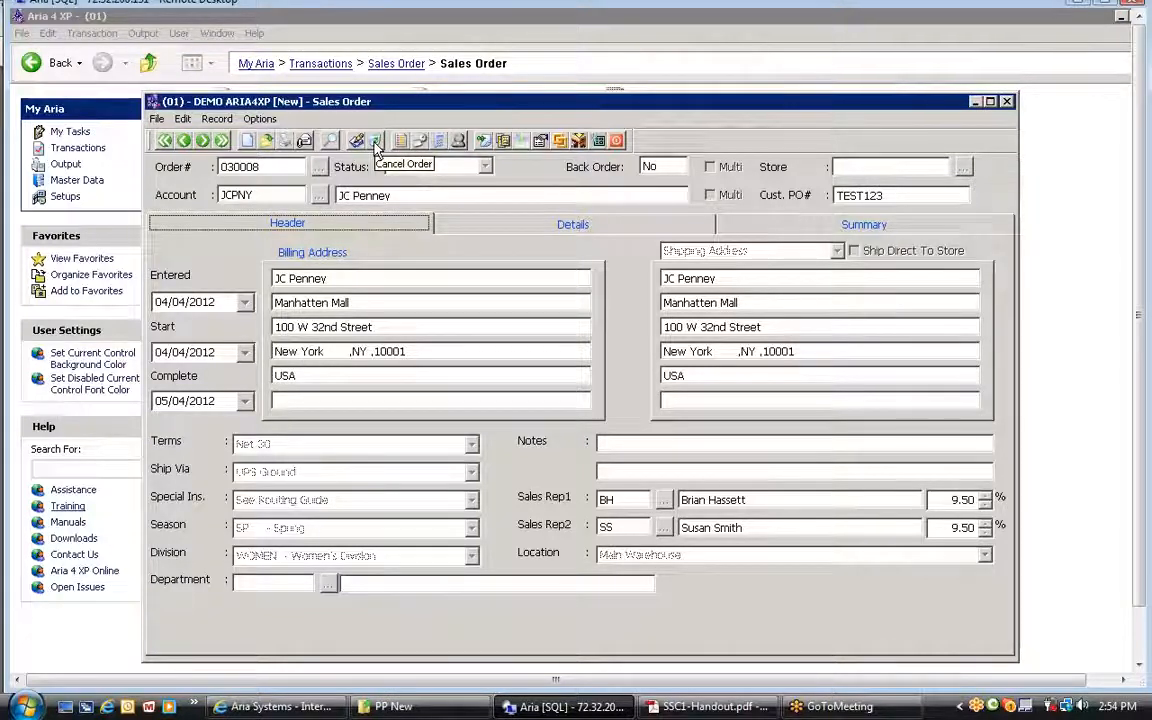
Step: Cancel all open items on the JC Penney order with reason Duplicate, without updating the generated purchase order's quantities
{"action": "left_click", "coordinate": [377, 146]}
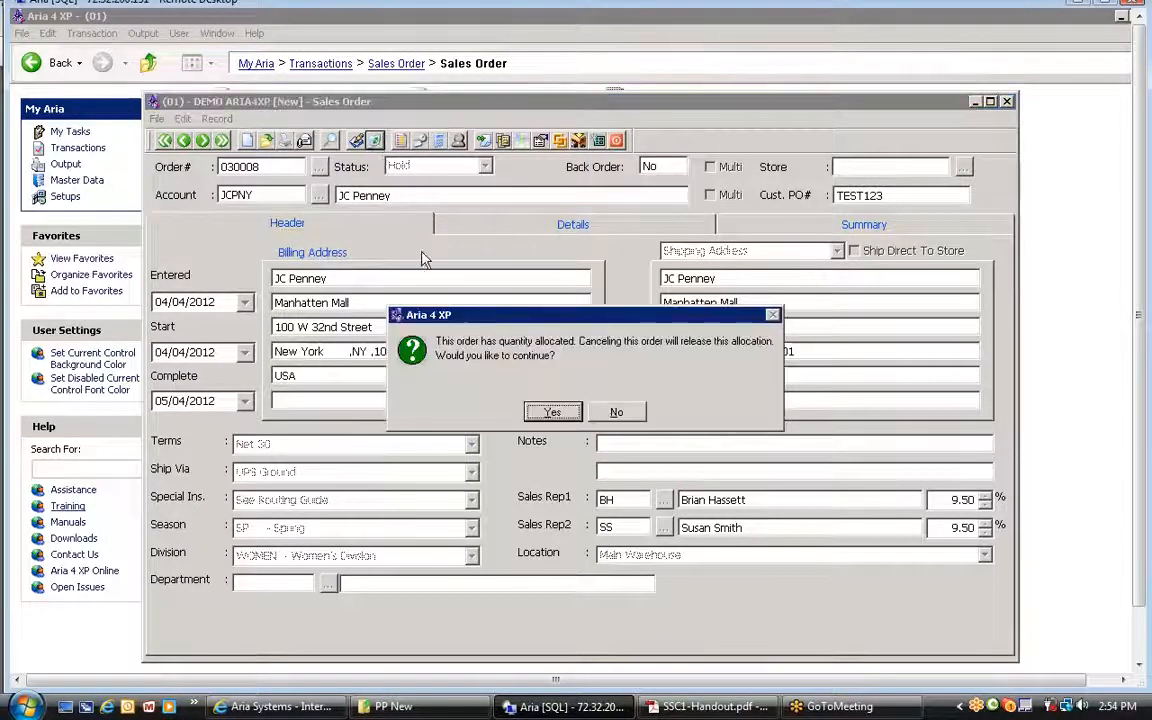
{"action": "left_click", "coordinate": [552, 416]}
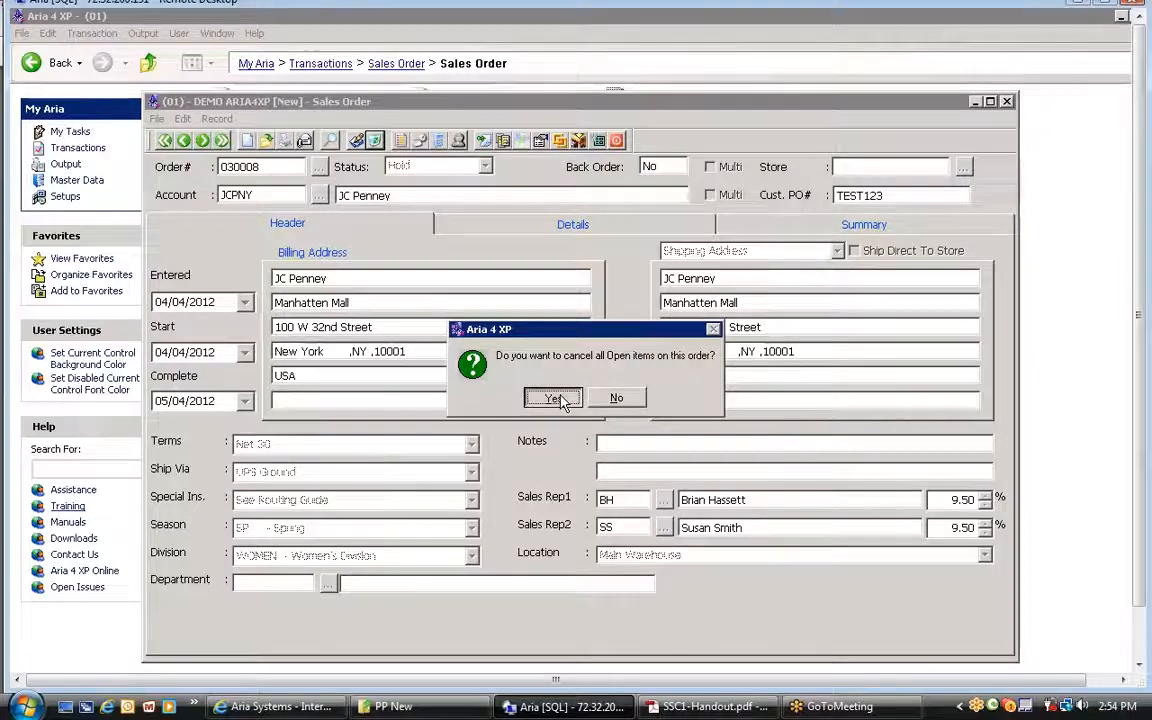
{"action": "left_click", "coordinate": [556, 399]}
{"action": "left_click", "coordinate": [613, 365]}
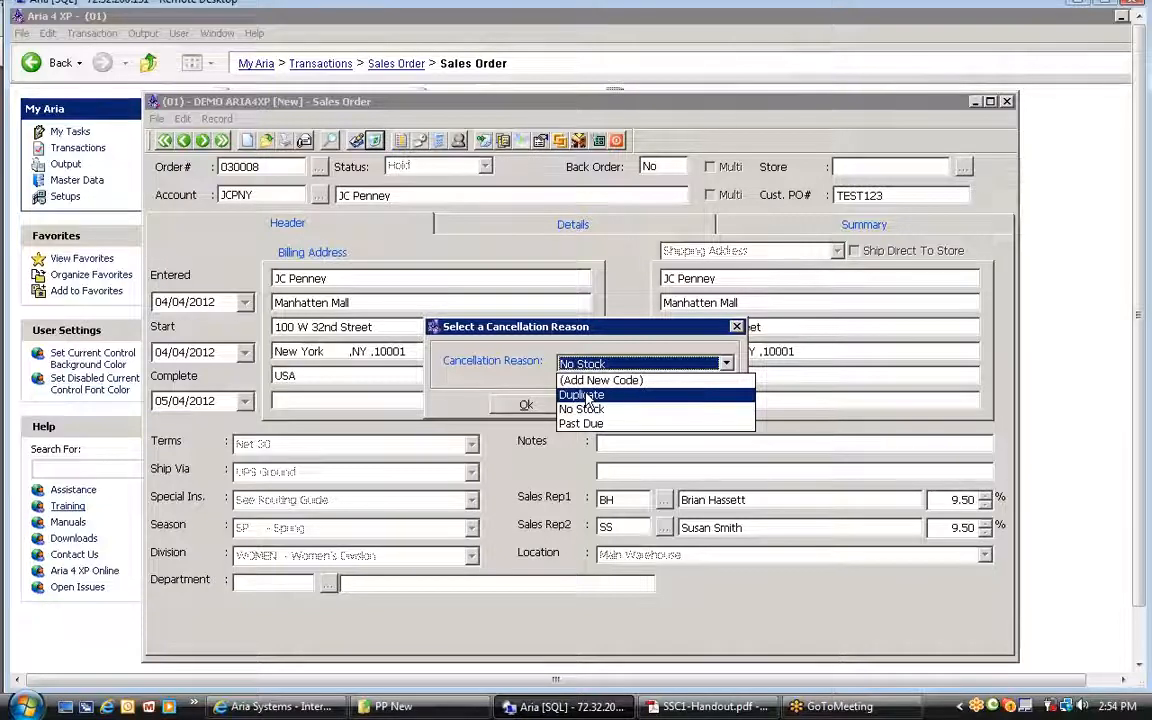
{"action": "left_click", "coordinate": [590, 396]}
{"action": "left_click", "coordinate": [526, 404]}
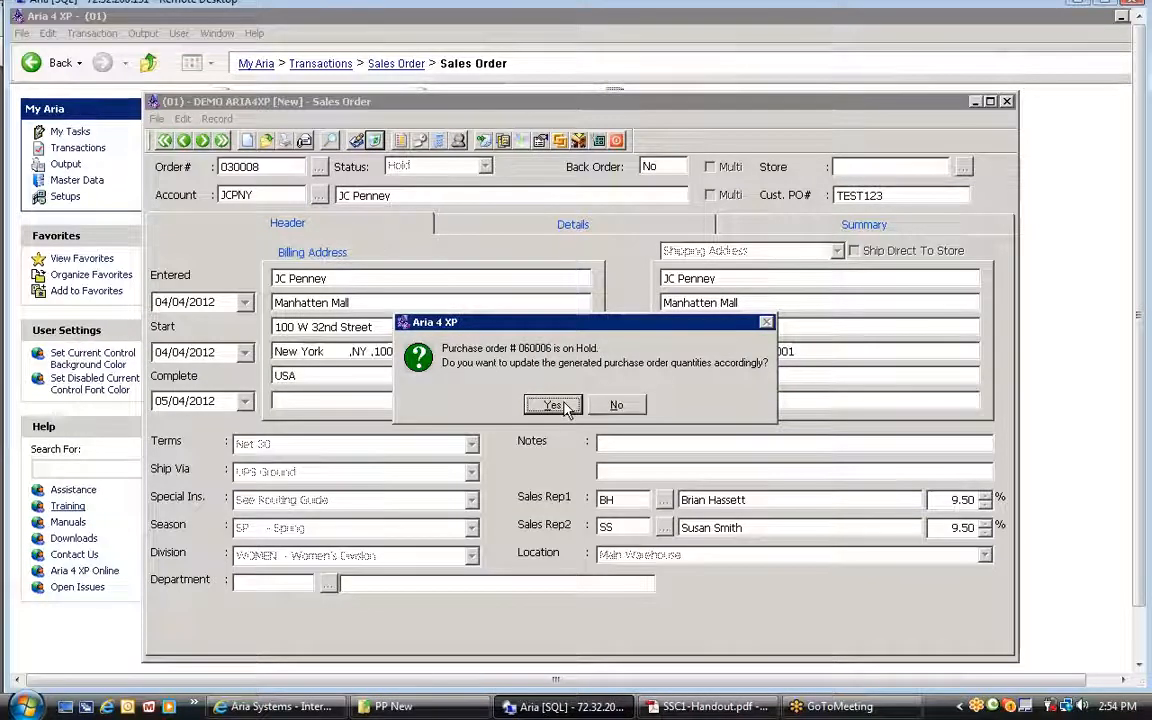
{"action": "left_click", "coordinate": [612, 405]}
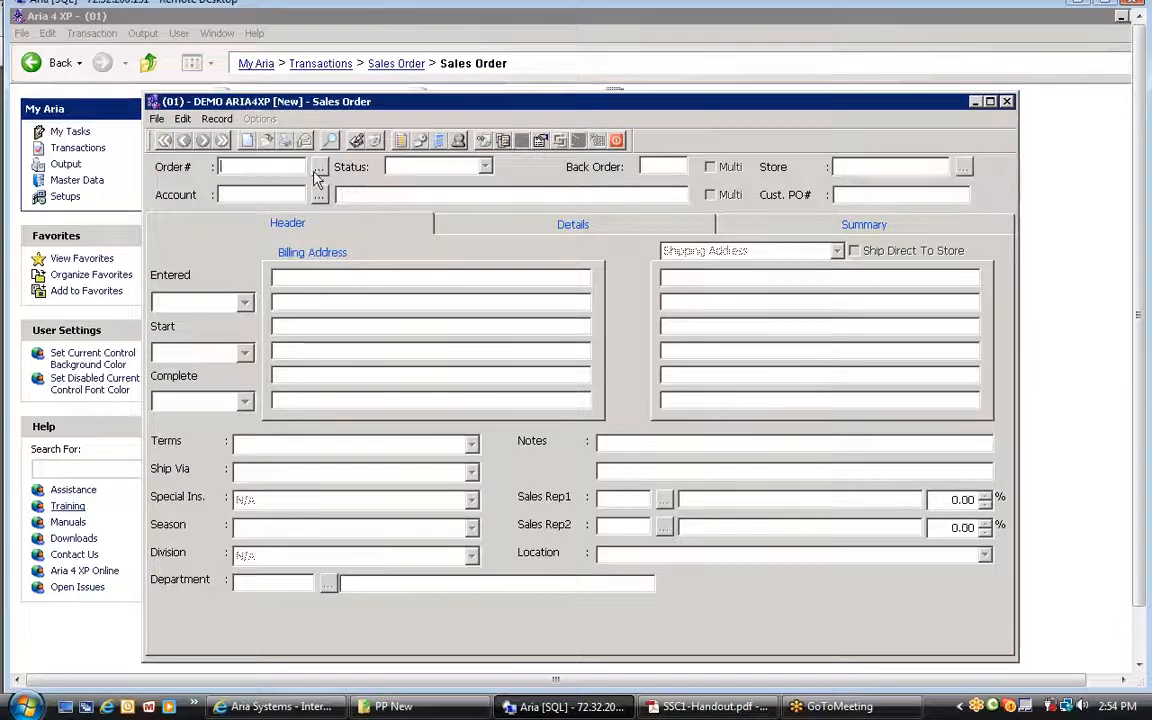
Step: Reopen the canceled JC Penney order and check its cancel date, reason and booked, canceled and open amounts in the summary
{"action": "key", "text": "Down"}
{"action": "key", "text": "Down"}
{"action": "key", "text": "Down"}
{"action": "key", "text": "Down"}
{"action": "key", "text": "Down"}
{"action": "key", "text": "Down"}
{"action": "key", "text": "Down"}
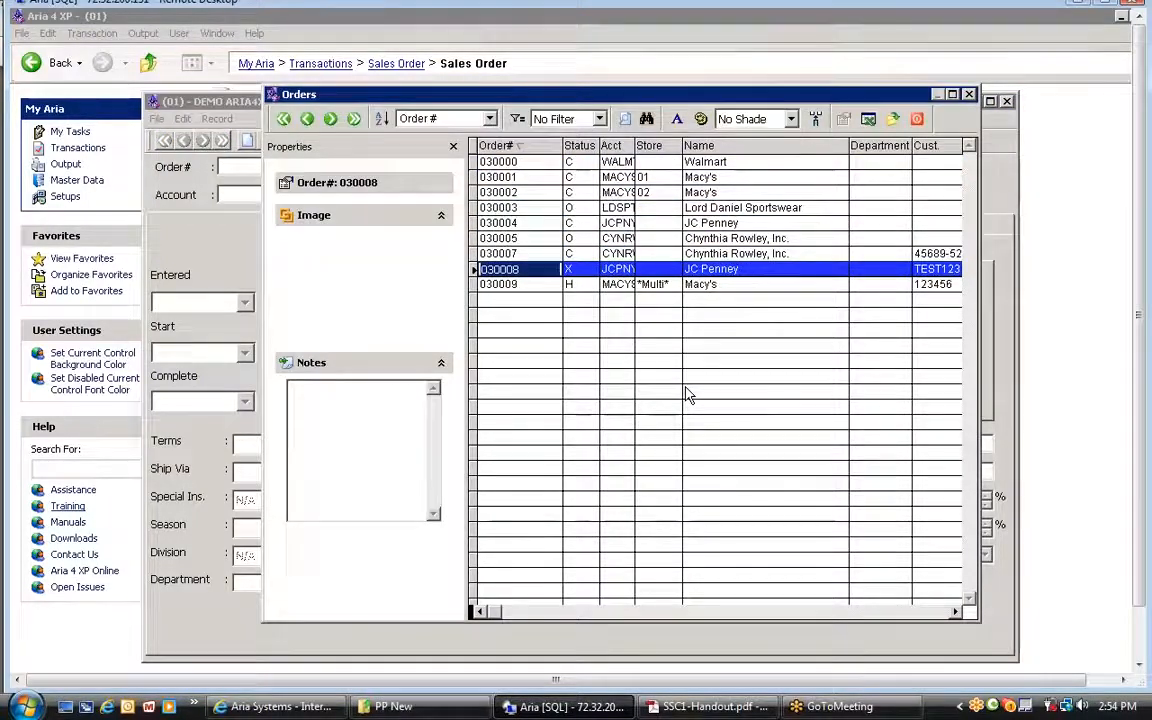
{"action": "key", "text": "Return"}
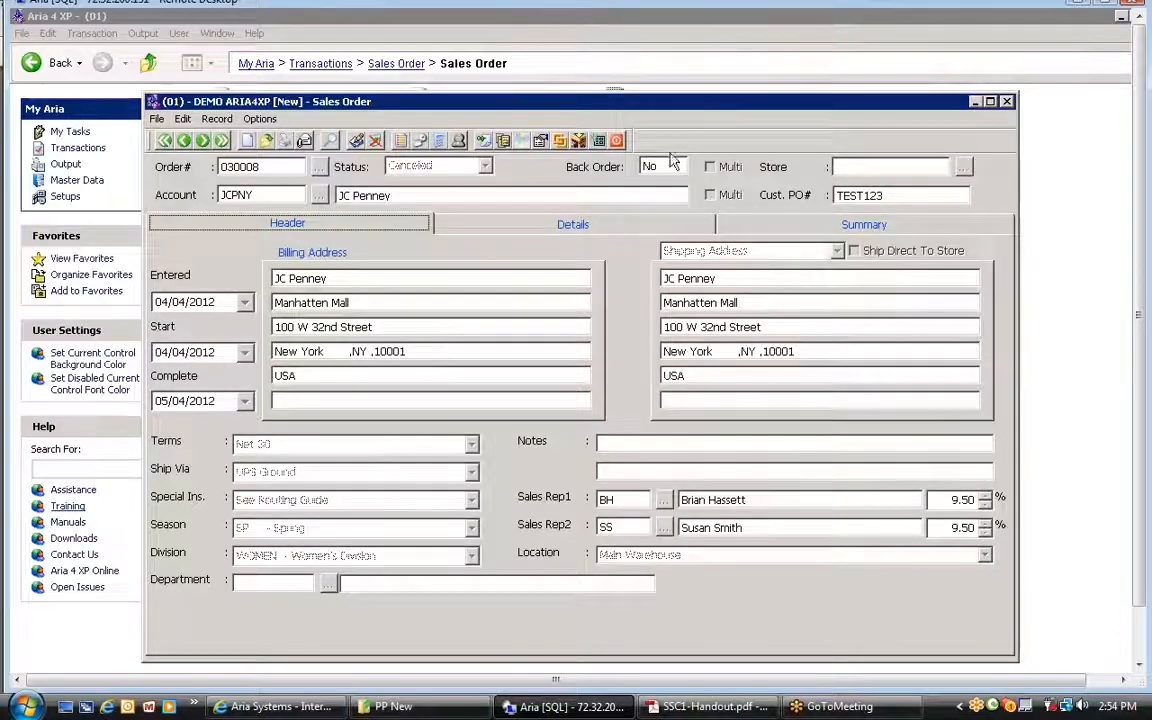
{"action": "left_click", "coordinate": [774, 226]}
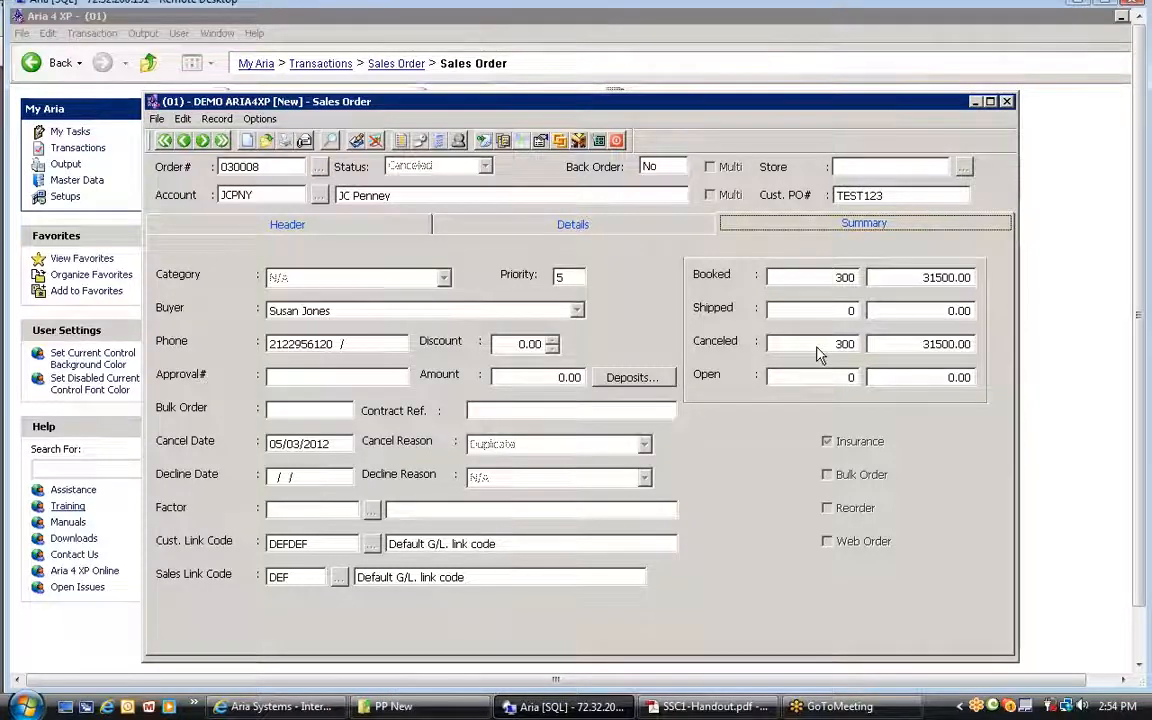
Step: Close the sales order window, then switch to the SSC1-Handout PDF in Adobe Reader and advance to page 17
{"action": "left_click", "coordinate": [616, 140]}
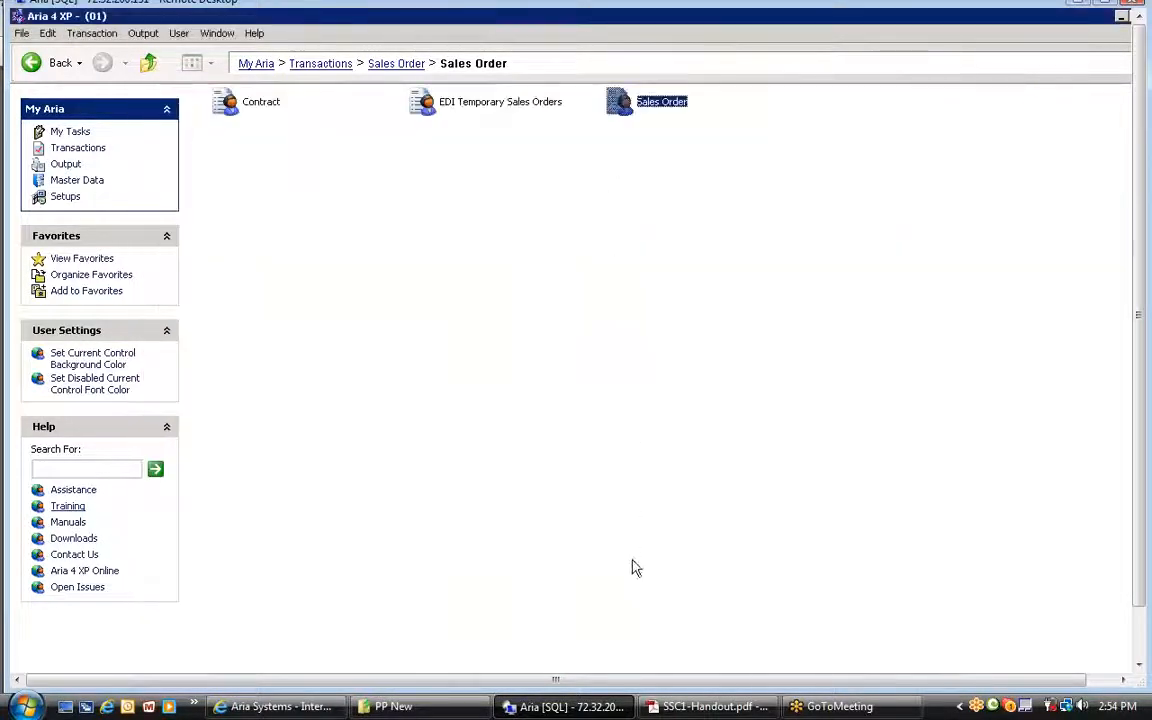
{"action": "left_click", "coordinate": [706, 706]}
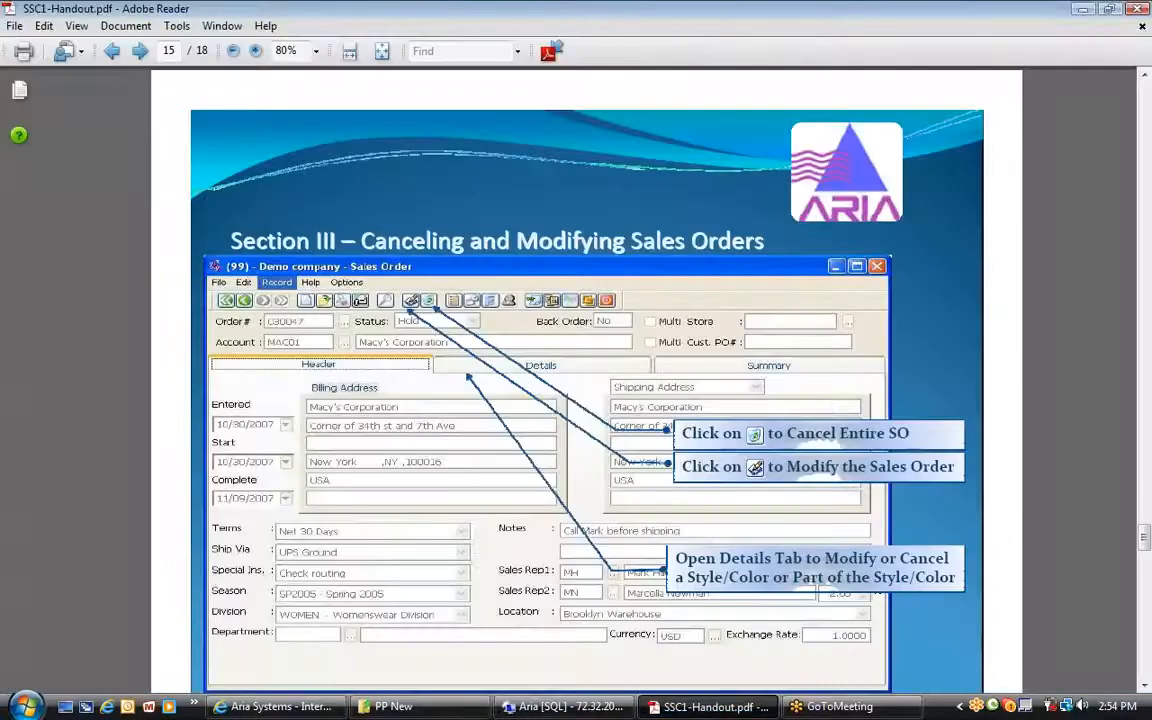
{"action": "left_click", "coordinate": [139, 51]}
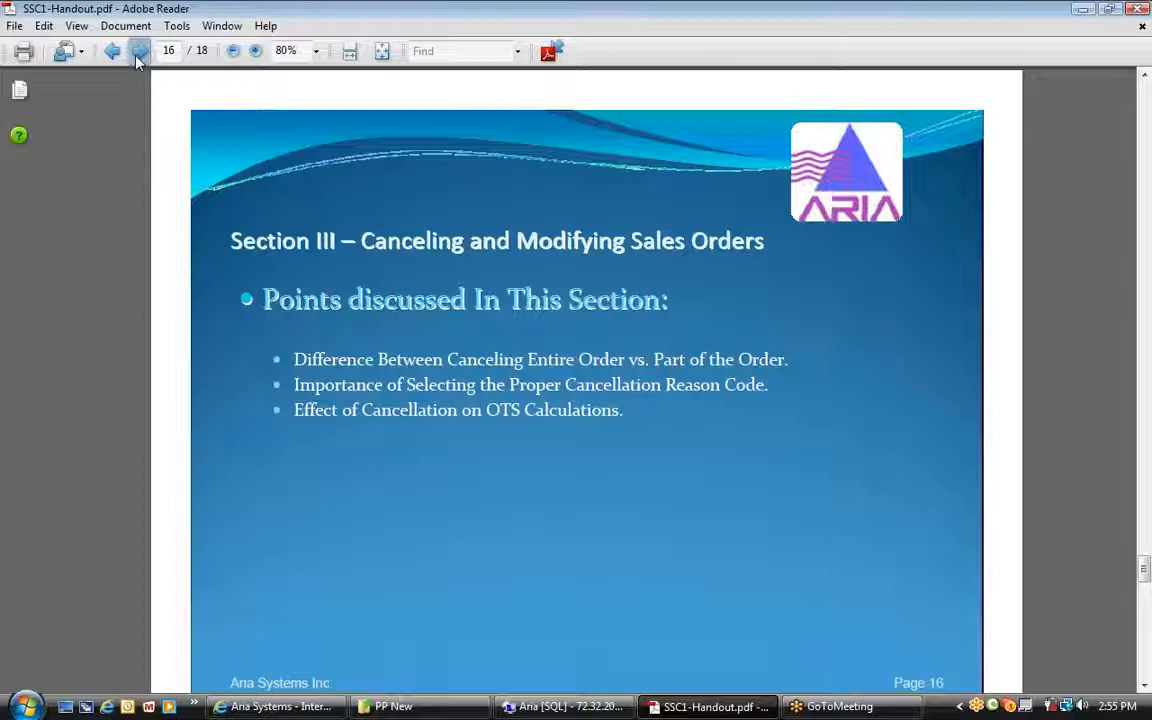
{"action": "left_click", "coordinate": [138, 52]}
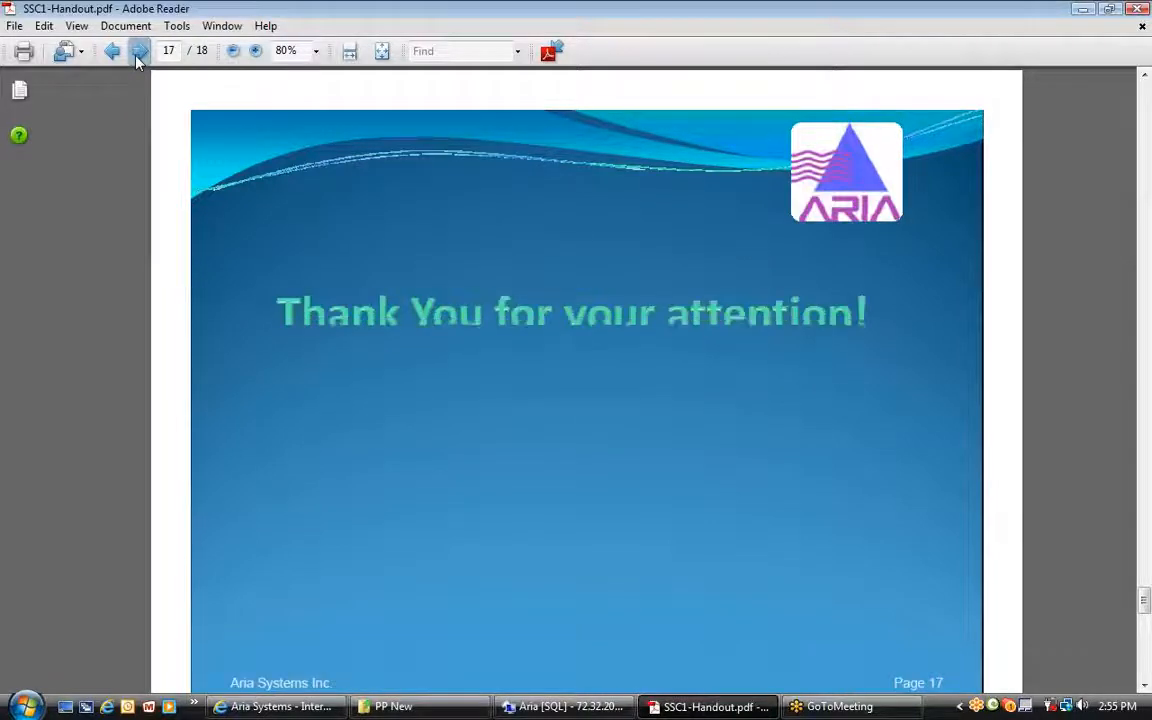
Step: Switch back to Aria, reopen the multi-store Macy's sales order and bring up its Order/contract Confirmation print options
{"action": "left_click", "coordinate": [616, 708]}
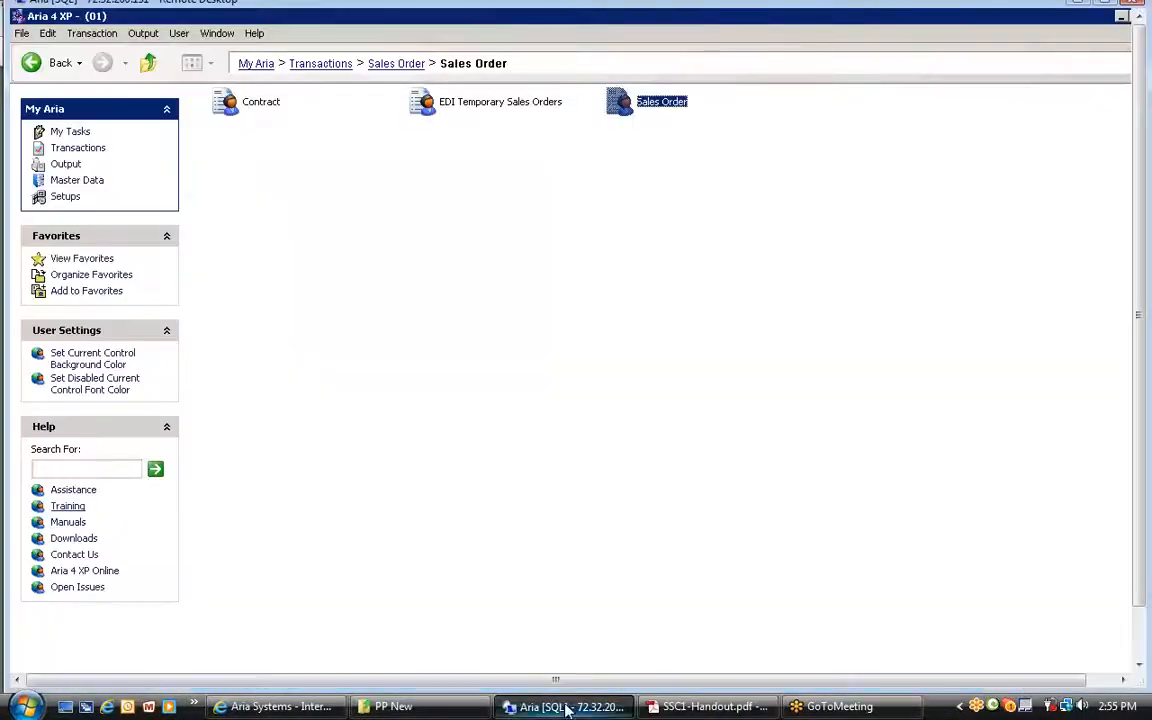
{"action": "double_click", "coordinate": [624, 104]}
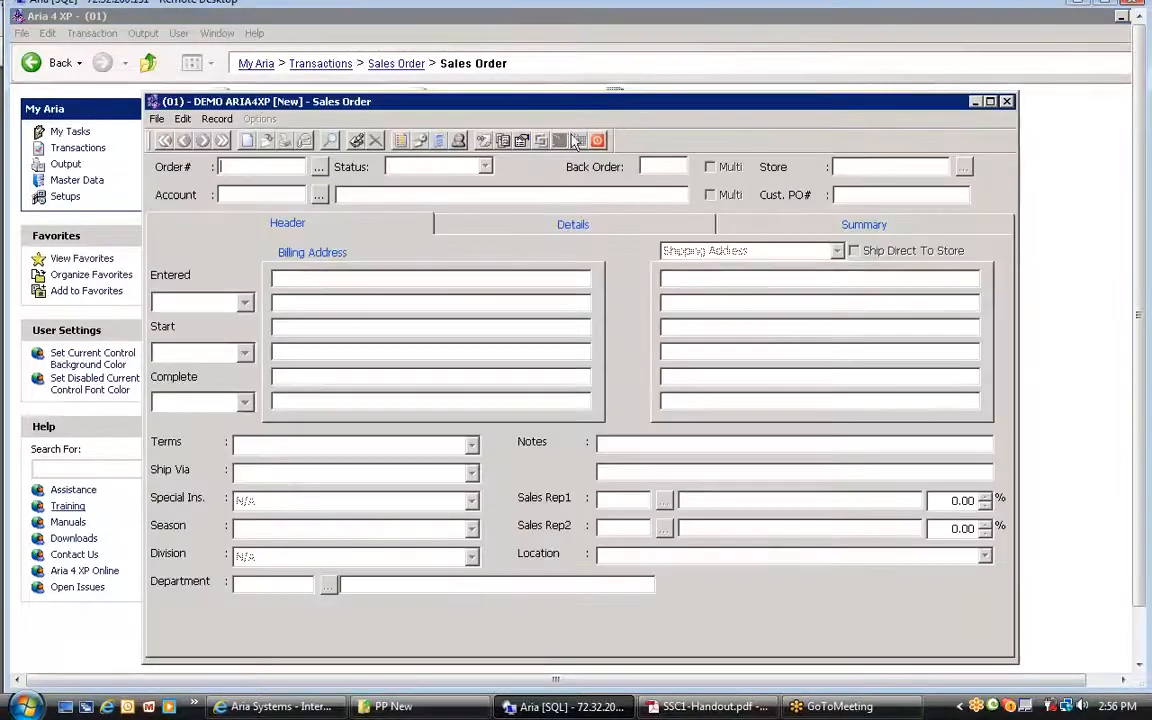
{"action": "left_click", "coordinate": [319, 166]}
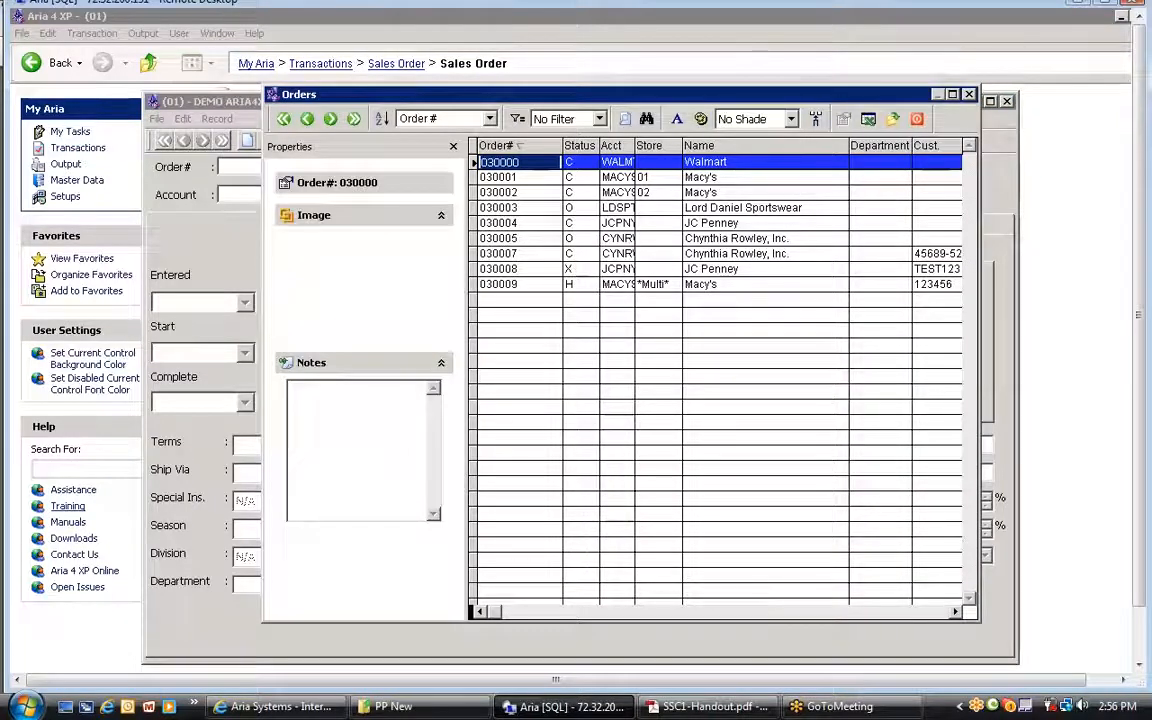
{"action": "left_click", "coordinate": [500, 285]}
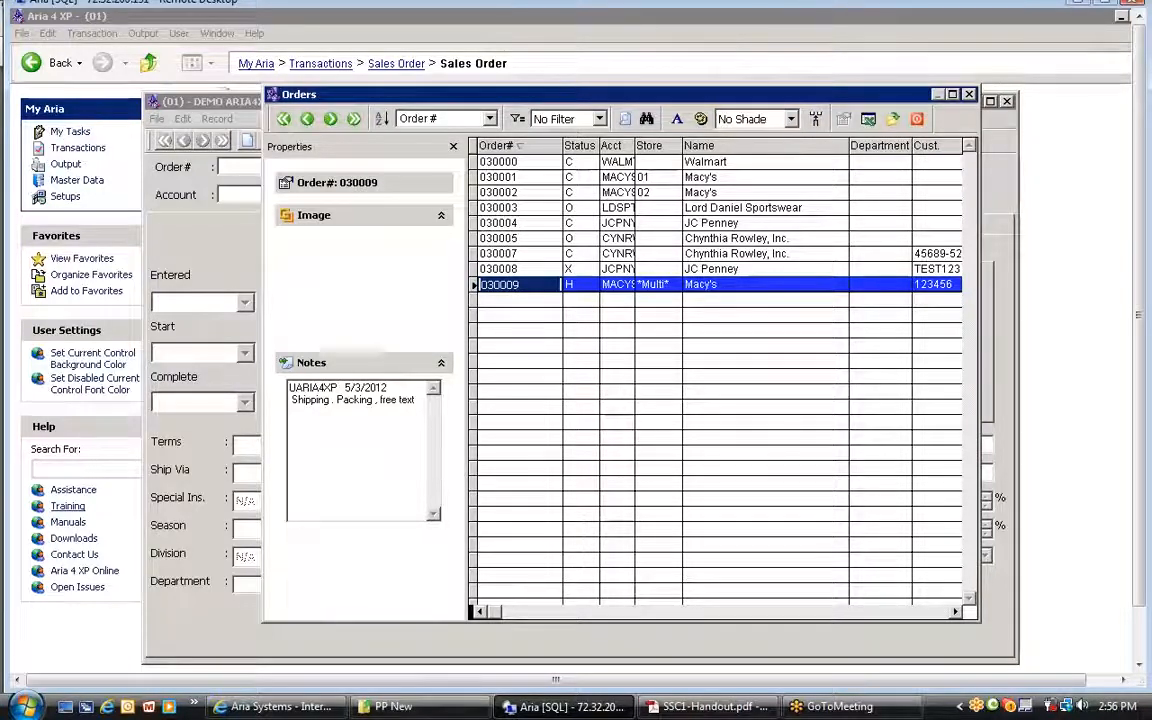
{"action": "double_click", "coordinate": [717, 280]}
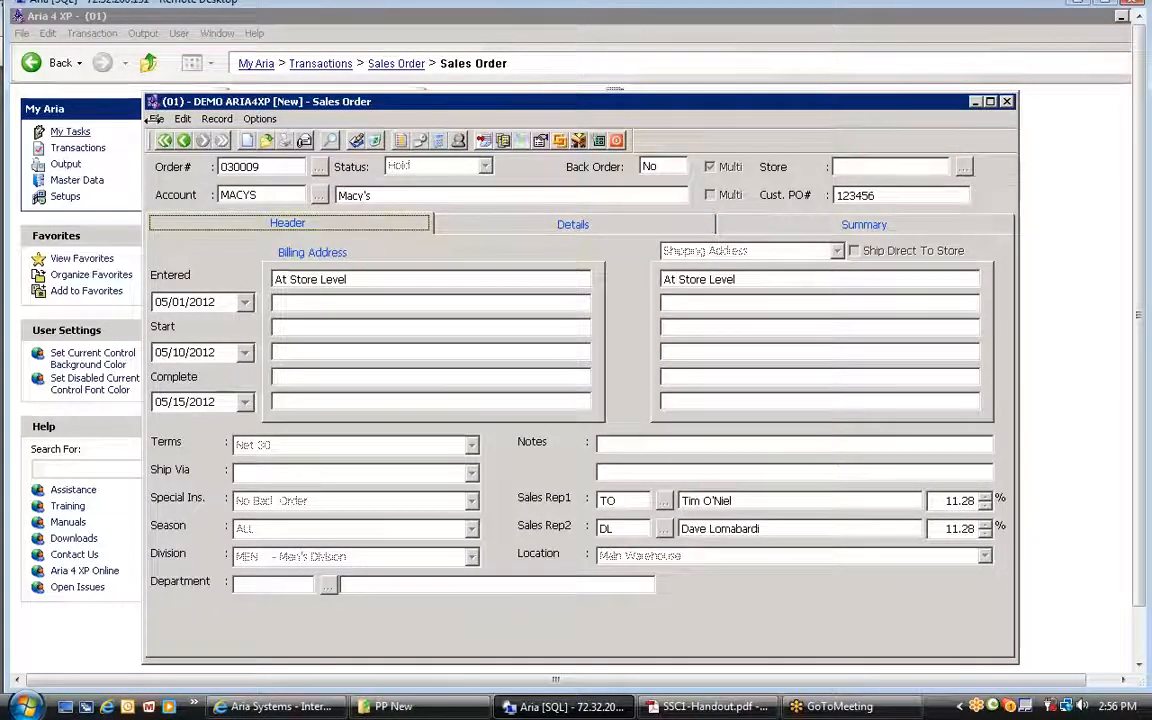
{"action": "left_click", "coordinate": [157, 120]}
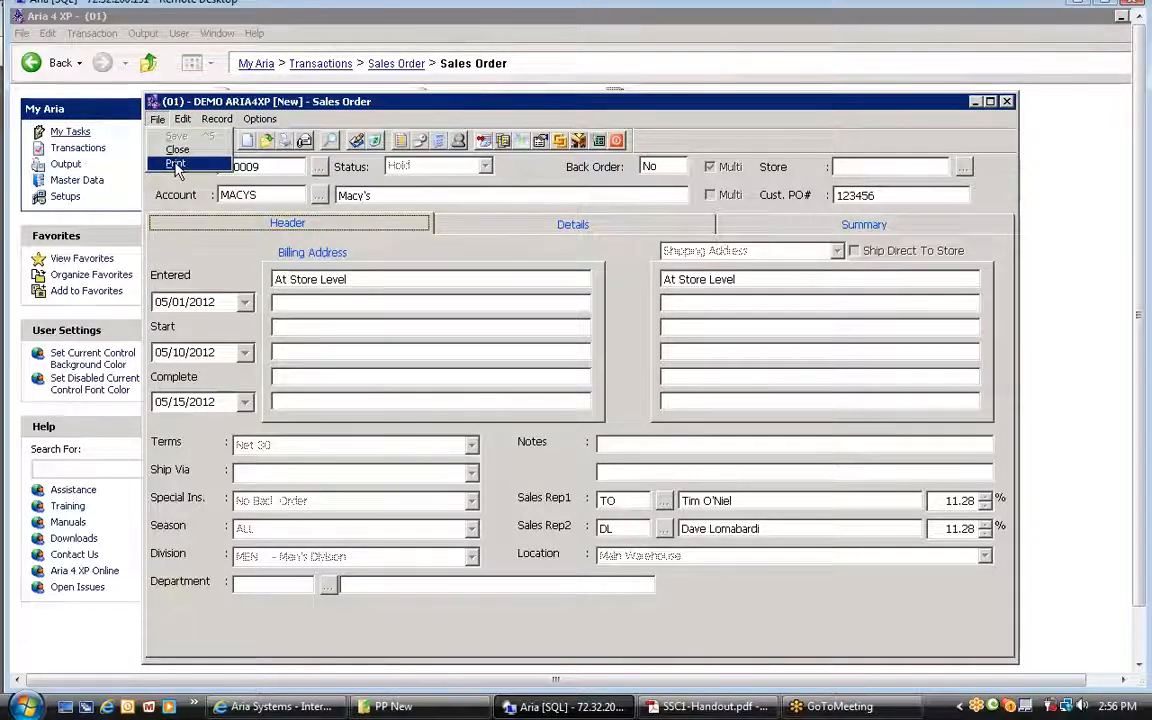
{"action": "left_click", "coordinate": [175, 164]}
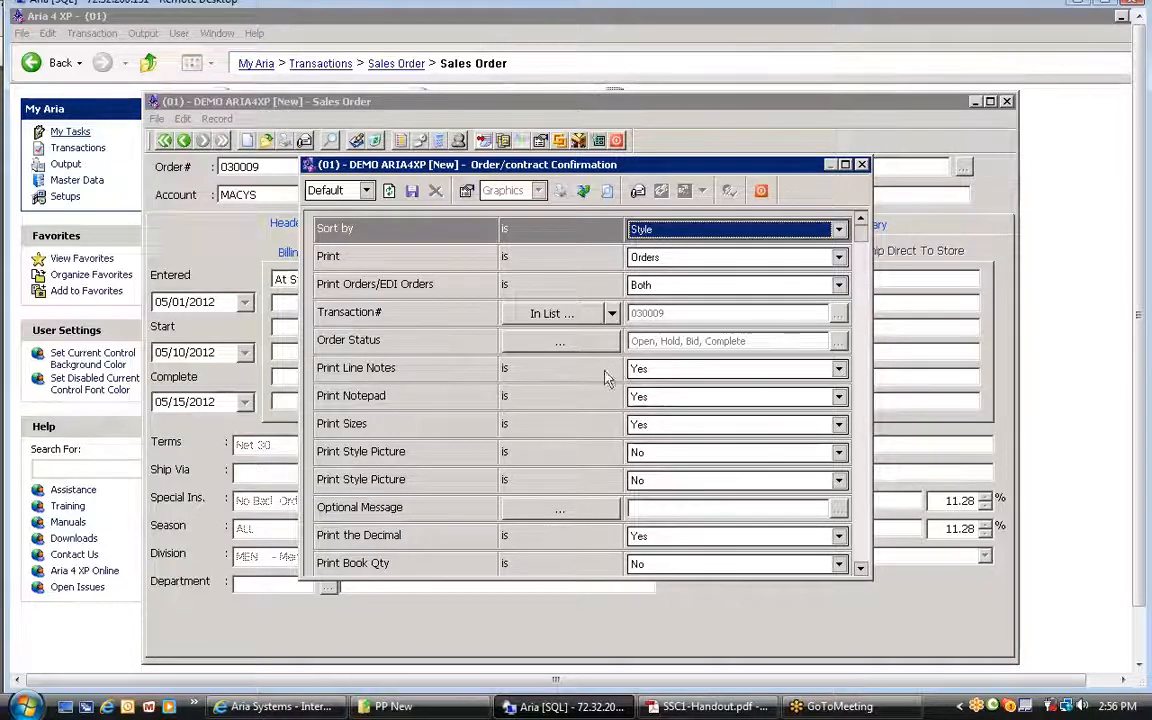
Step: Look over the order confirmation's Optional Message entry and its Print Book Qty choices, keeping Print Book Qty at No
{"action": "left_click", "coordinate": [560, 510]}
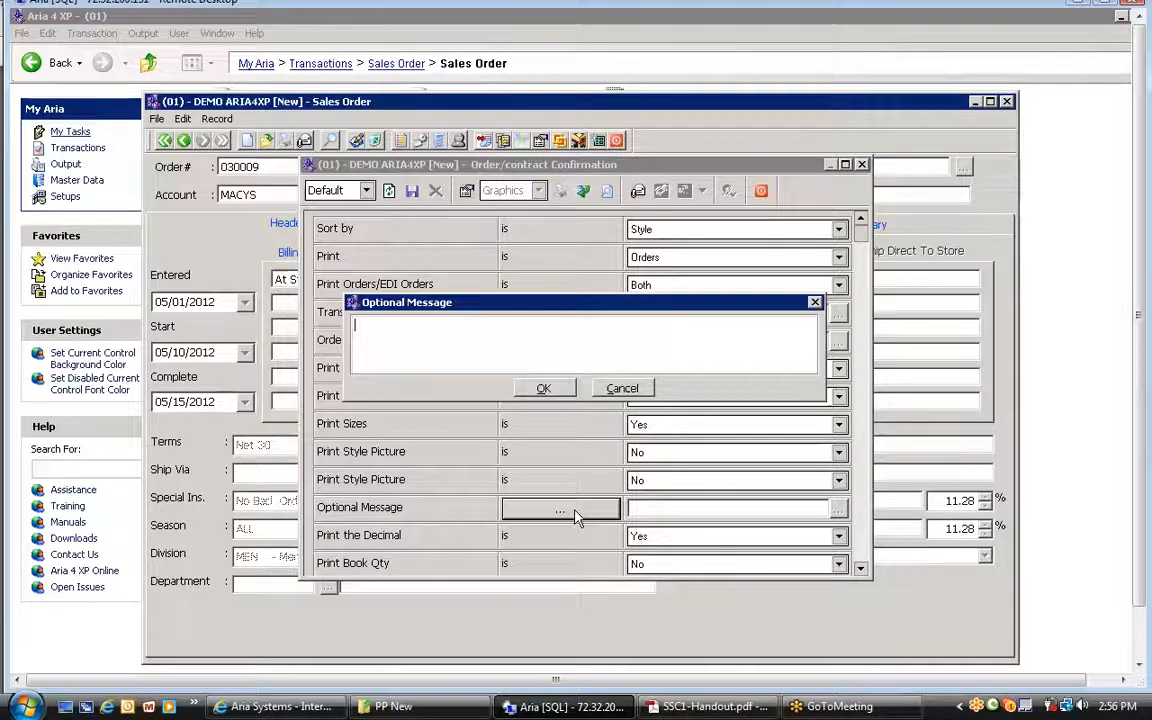
{"action": "left_click", "coordinate": [558, 388]}
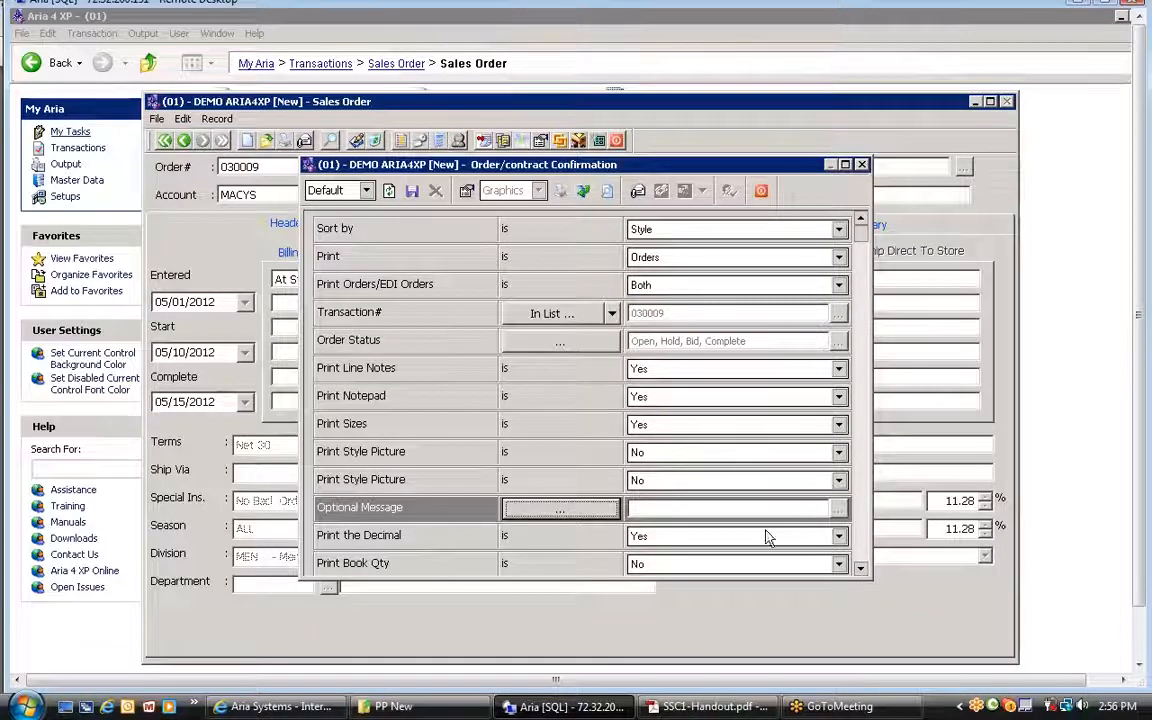
{"action": "left_click", "coordinate": [715, 564]}
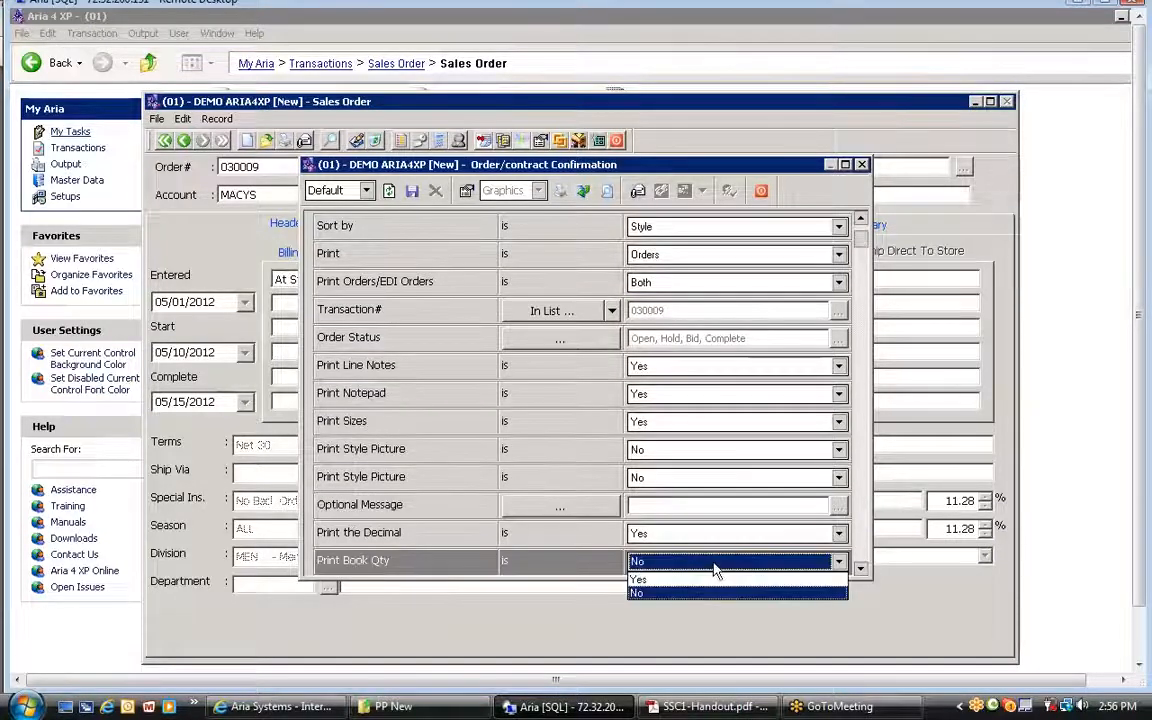
{"action": "left_click", "coordinate": [647, 594]}
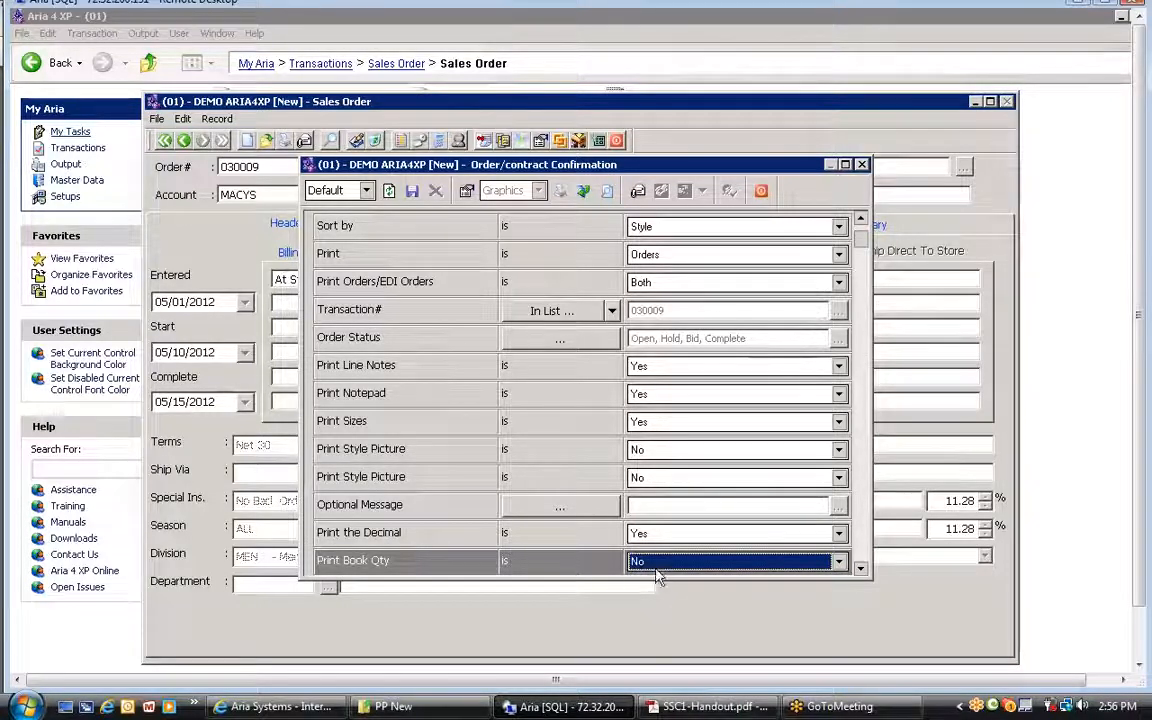
{"action": "left_click", "coordinate": [653, 561]}
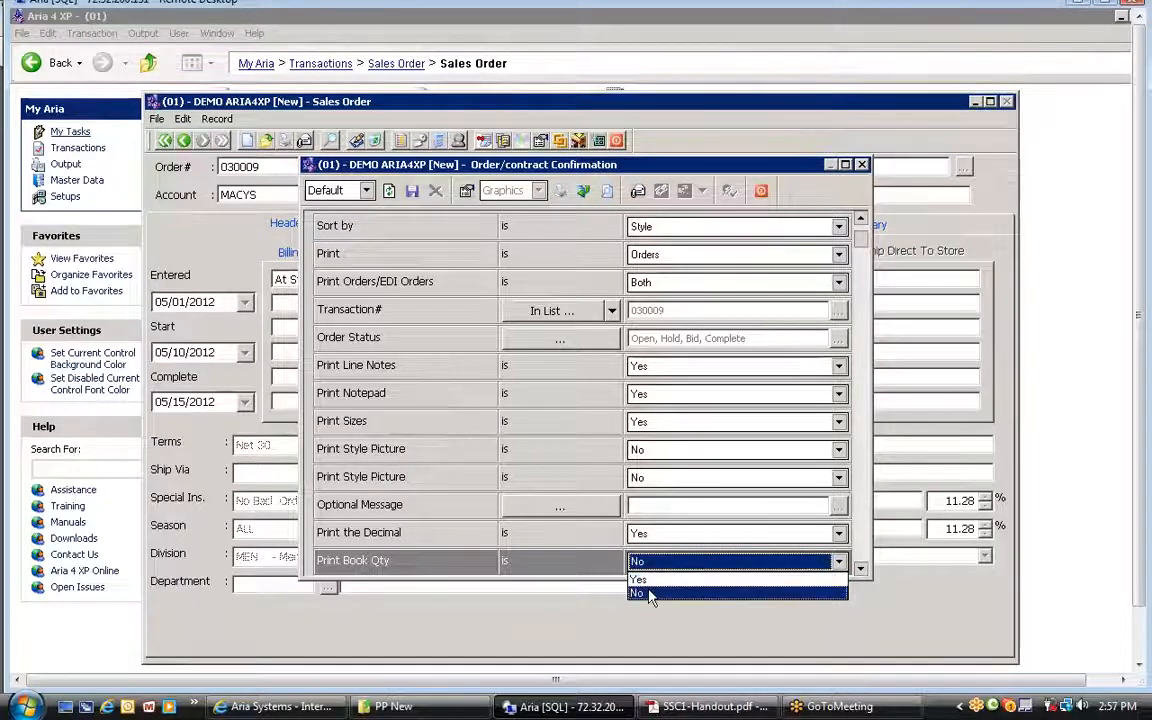
{"action": "left_click", "coordinate": [648, 596]}
{"action": "left_click", "coordinate": [862, 571]}
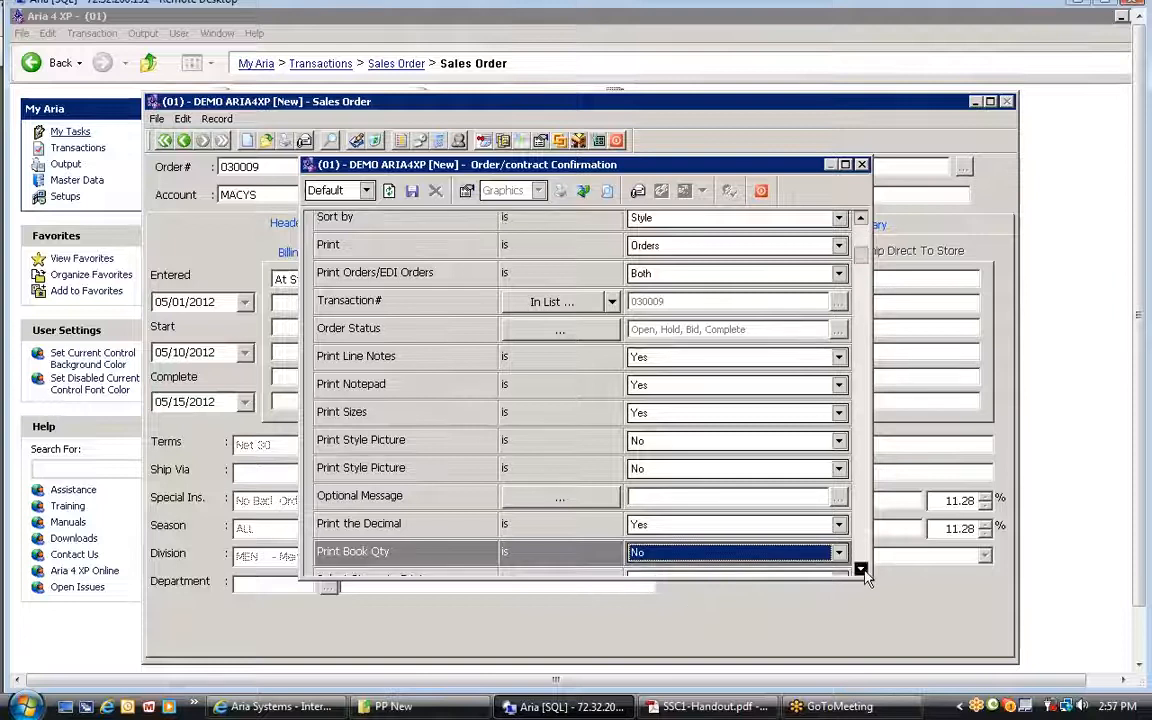
{"action": "left_click", "coordinate": [862, 571]}
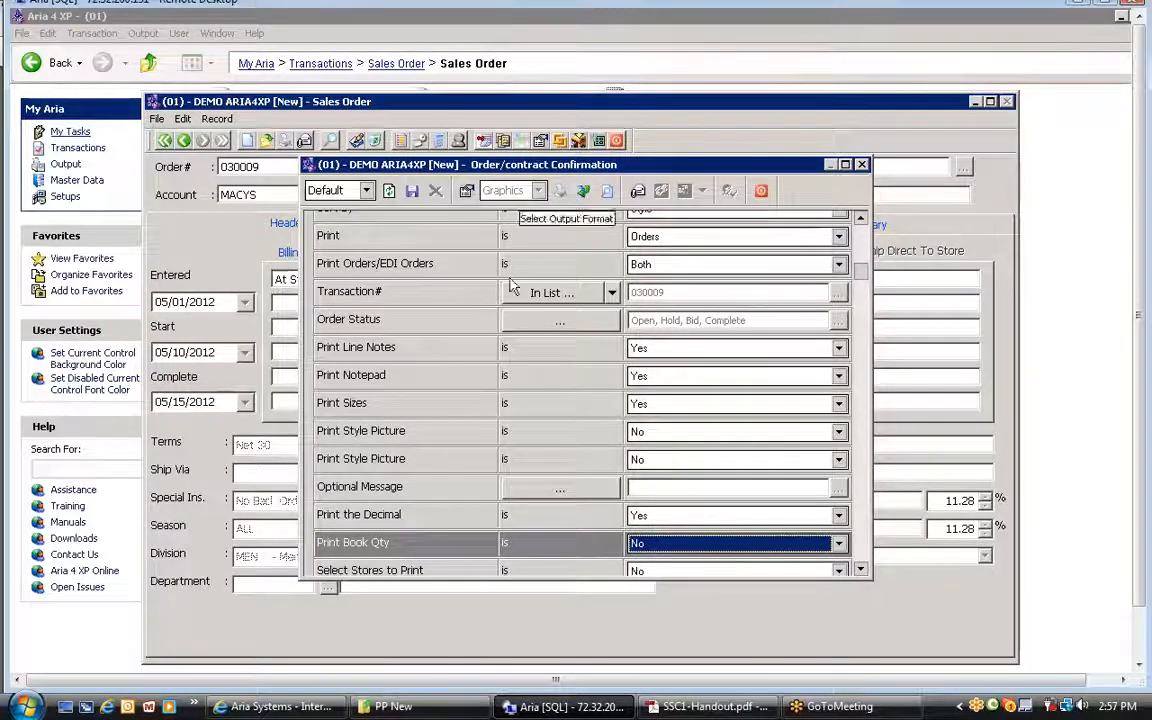
Step: Enter "Terms of Sales no back orders" as the confirmation's optional message and accept it
{"action": "left_click", "coordinate": [560, 490]}
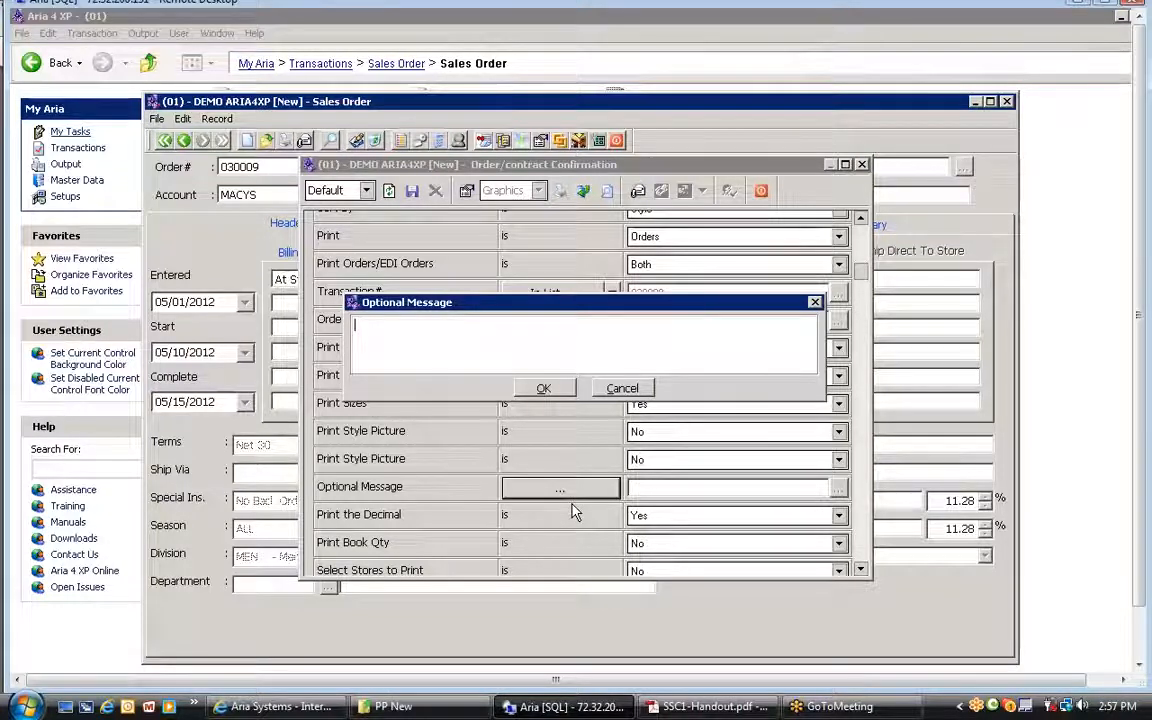
{"action": "type", "text": "Ter"}
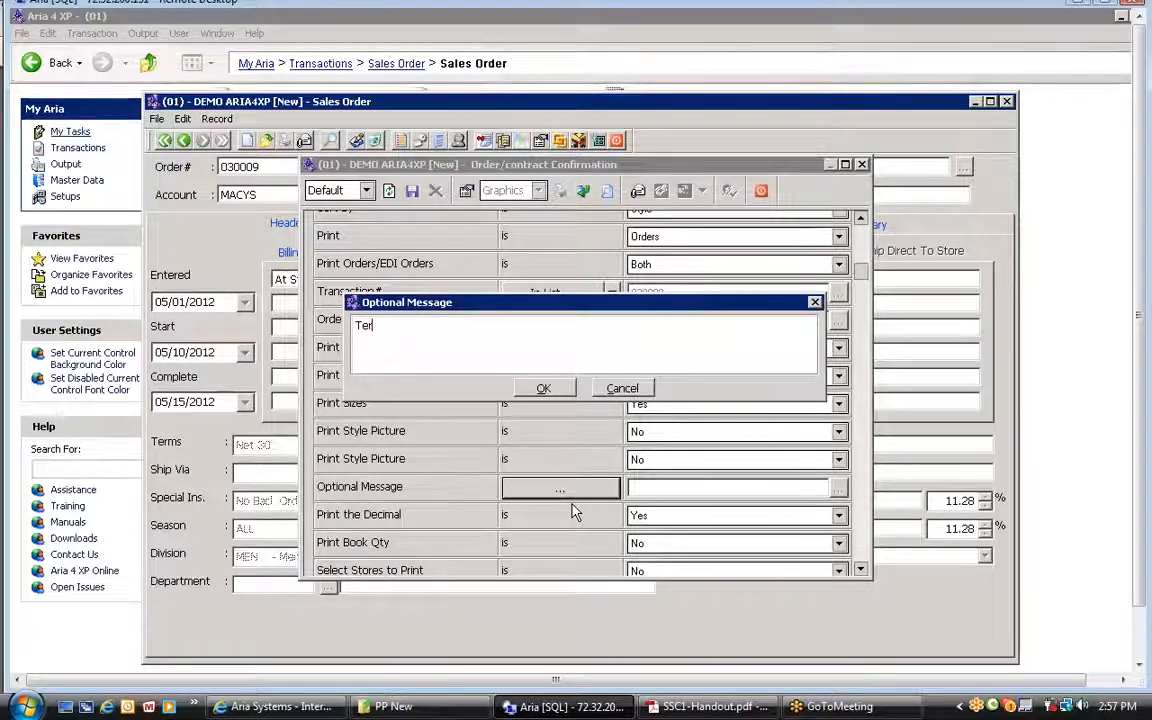
{"action": "type", "text": "ms of Sales :"}
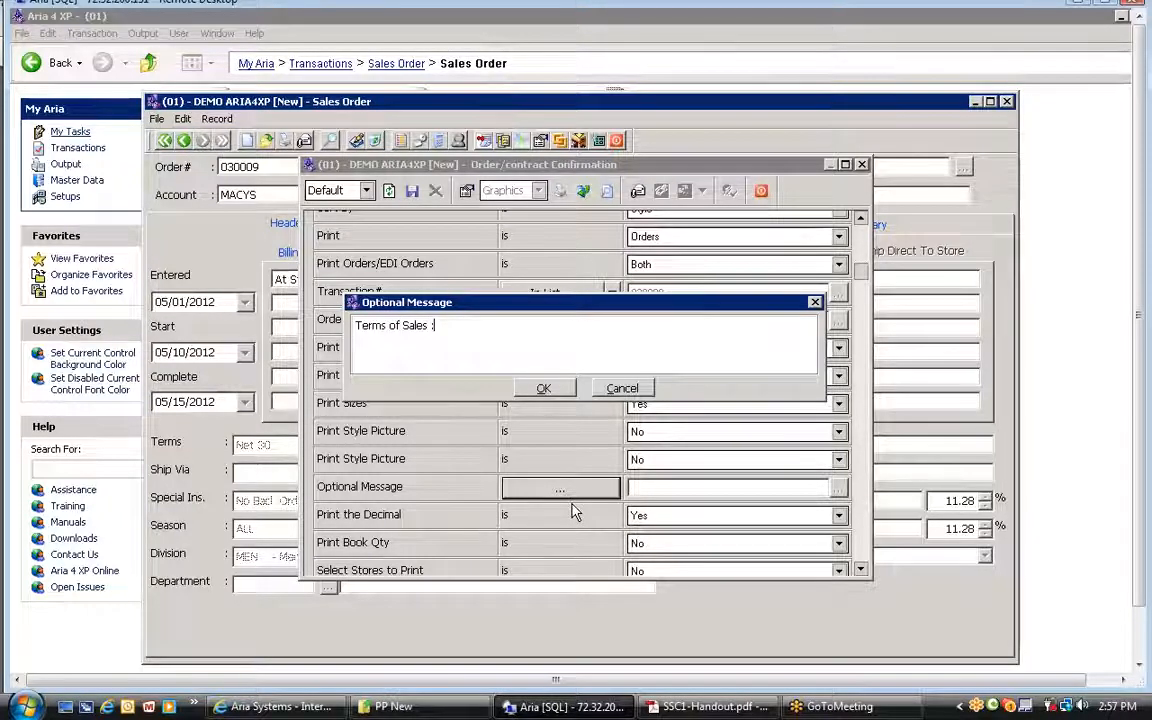
{"action": "type", "text": "jdddd"}
{"action": "key", "text": "BackSpace"}
{"action": "key", "text": "BackSpace"}
{"action": "key", "text": "BackSpace"}
{"action": "key", "text": "BackSpace"}
{"action": "key", "text": "BackSpace"}
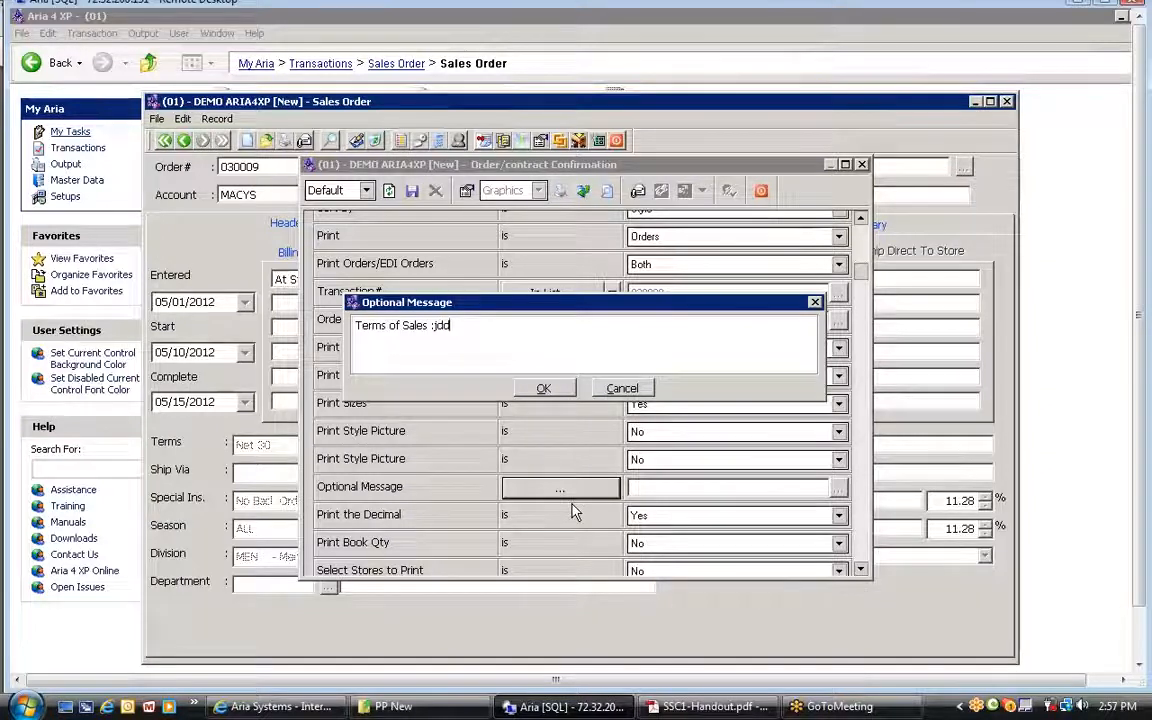
{"action": "type", "text": "no back oirder"}
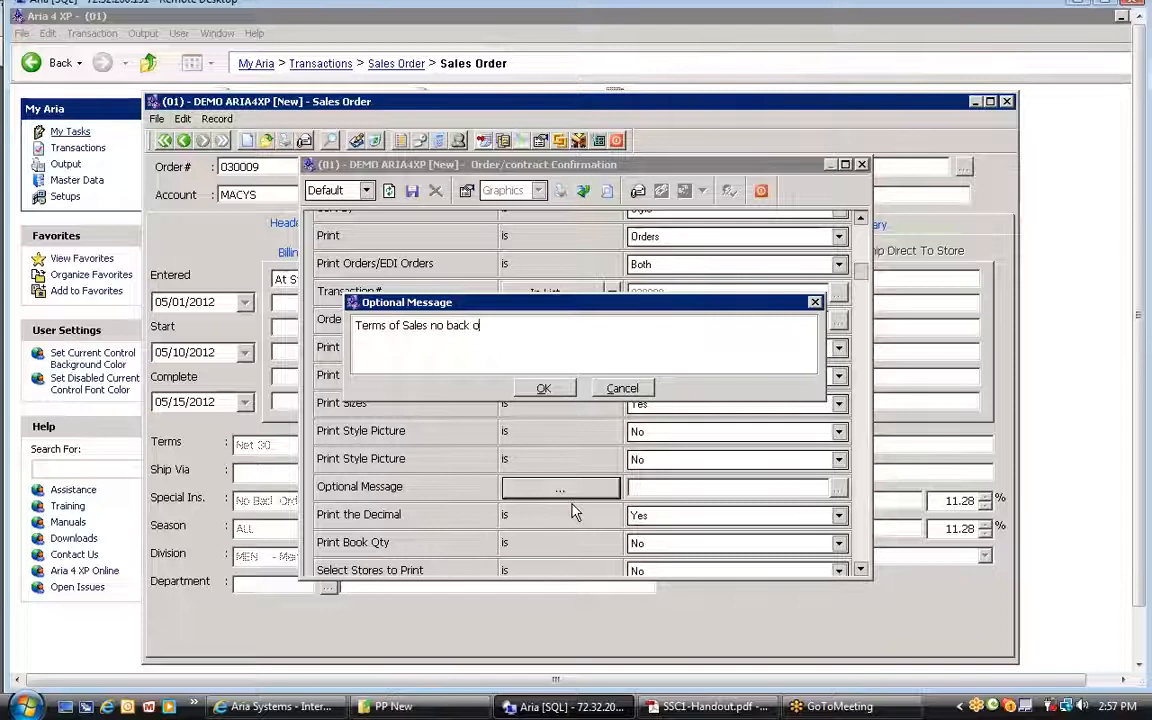
{"action": "key", "text": "BackSpace"}
{"action": "key", "text": "BackSpace"}
{"action": "key", "text": "BackSpace"}
{"action": "key", "text": "BackSpace"}
{"action": "key", "text": "BackSpace"}
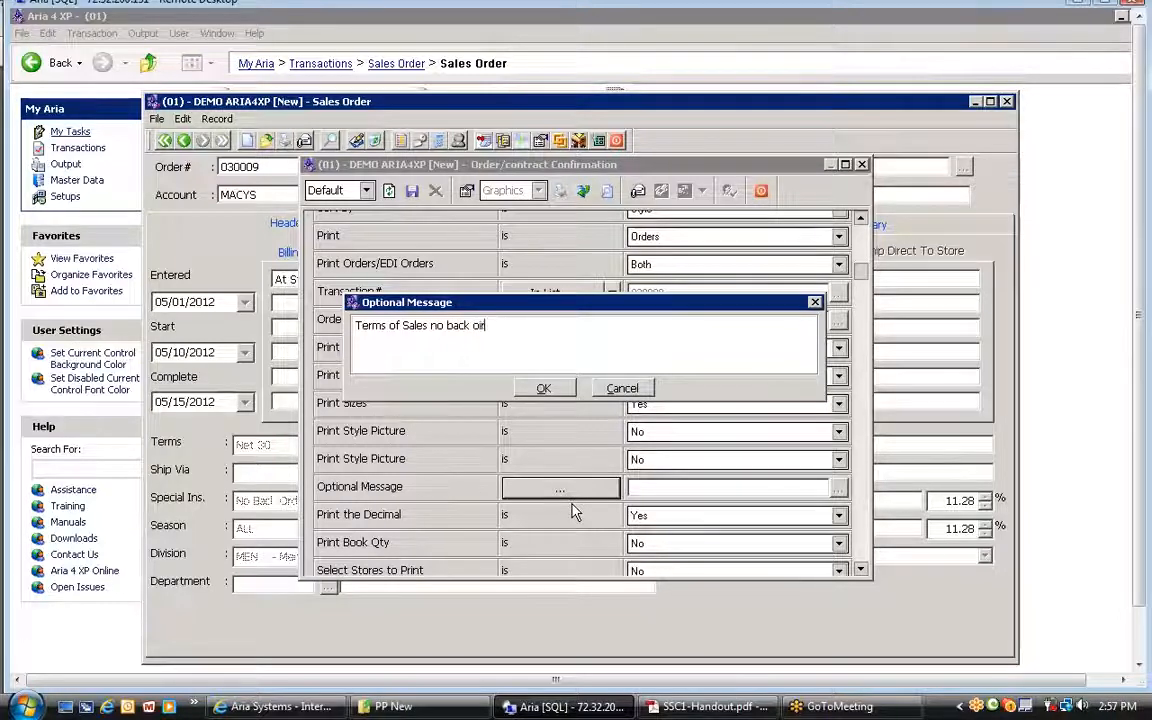
{"action": "type", "text": "rders"}
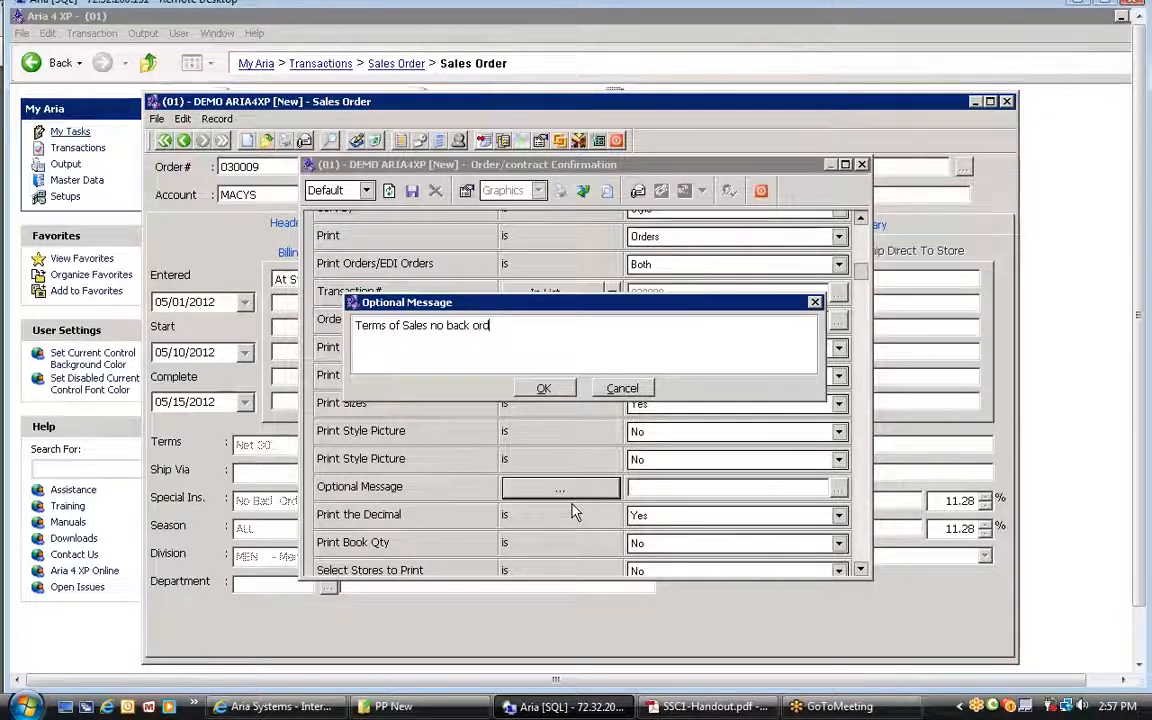
{"action": "left_click", "coordinate": [547, 388]}
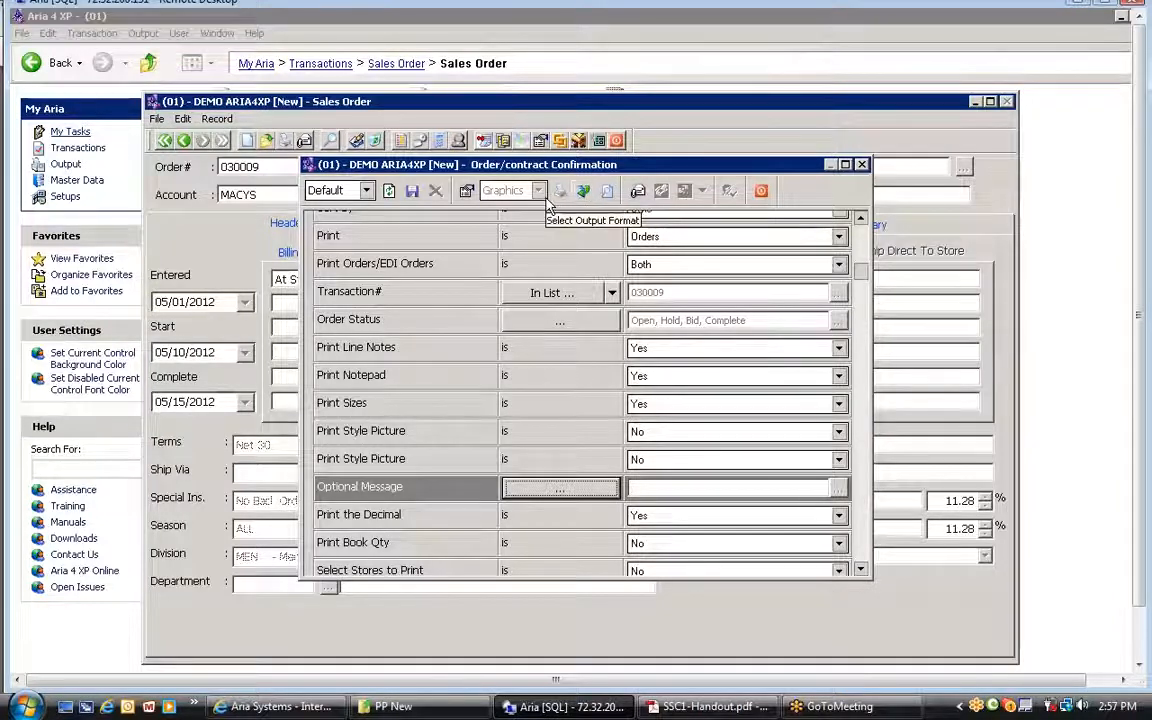
Step: Preview the order confirmation in a maximized window, review it through the optional message and signature line, then close the preview and print options
{"action": "left_click", "coordinate": [607, 192]}
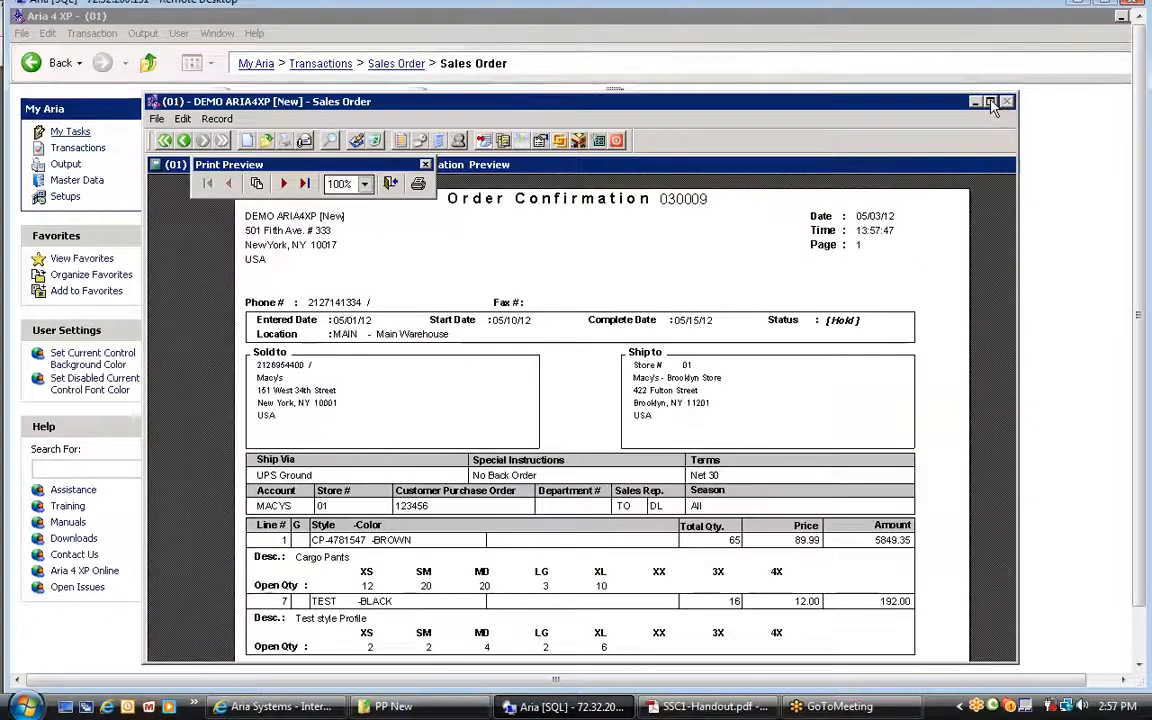
{"action": "left_click", "coordinate": [990, 102]}
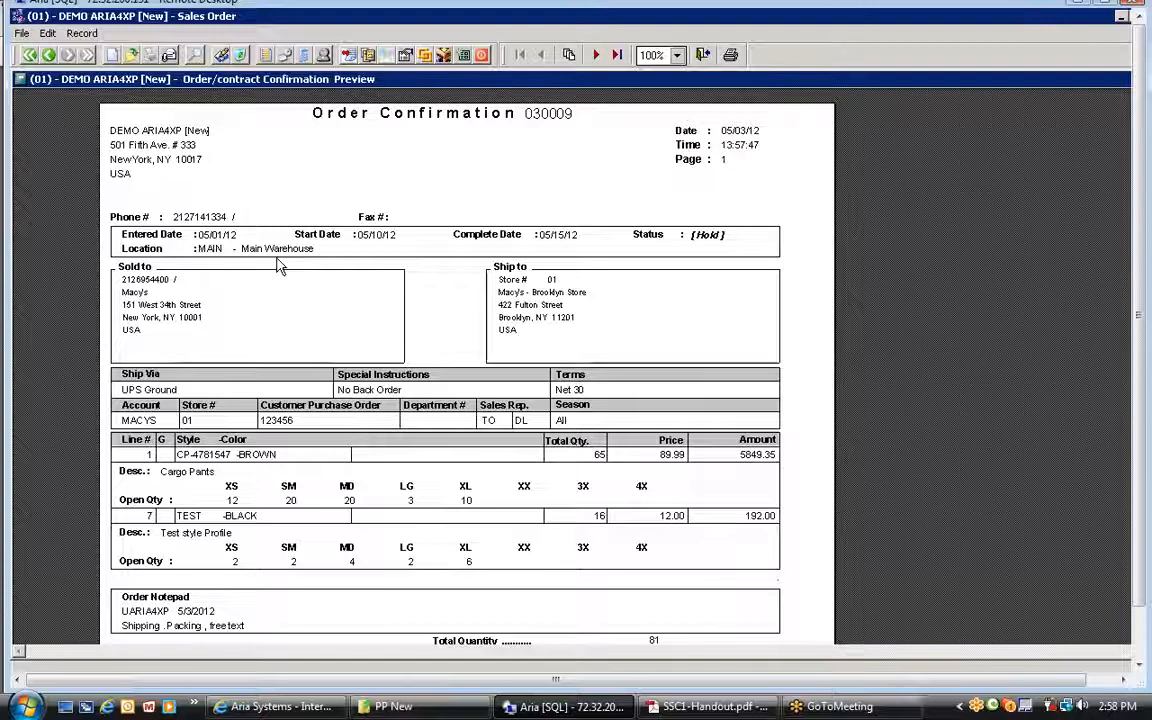
{"action": "scroll", "coordinate": [280, 266], "scroll_direction": "down", "scroll_amount": 2}
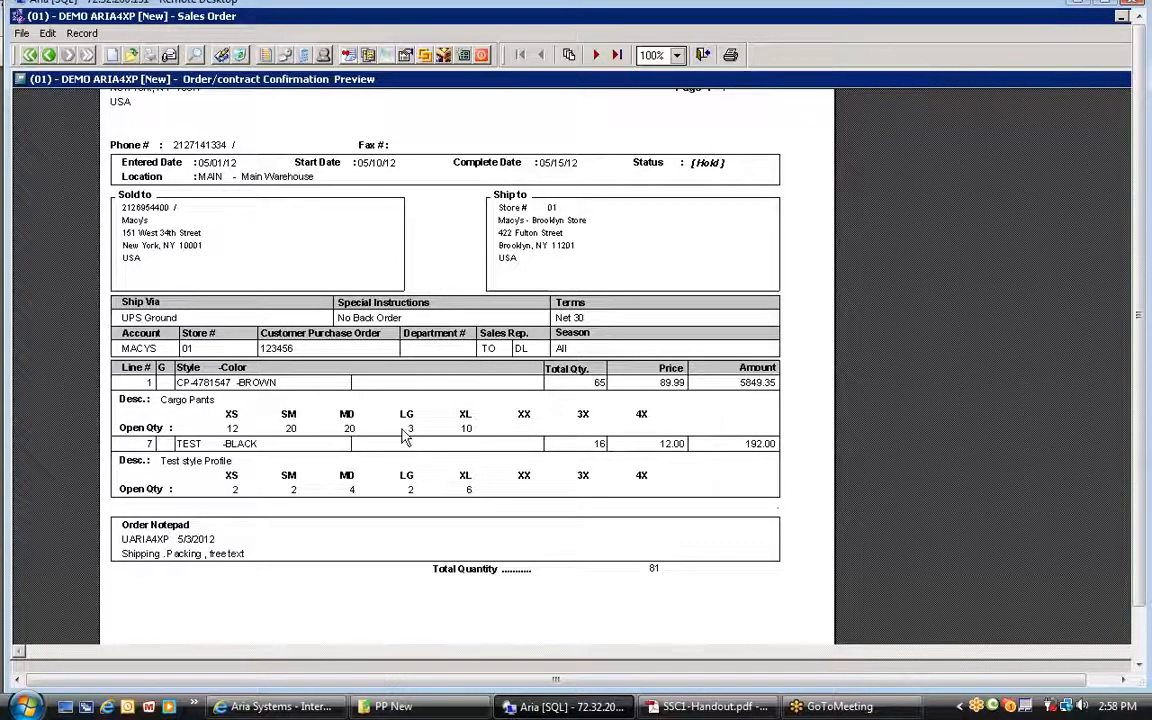
{"action": "scroll", "coordinate": [400, 432], "scroll_direction": "down", "scroll_amount": 2}
{"action": "scroll", "coordinate": [400, 432], "scroll_direction": "down", "scroll_amount": 1}
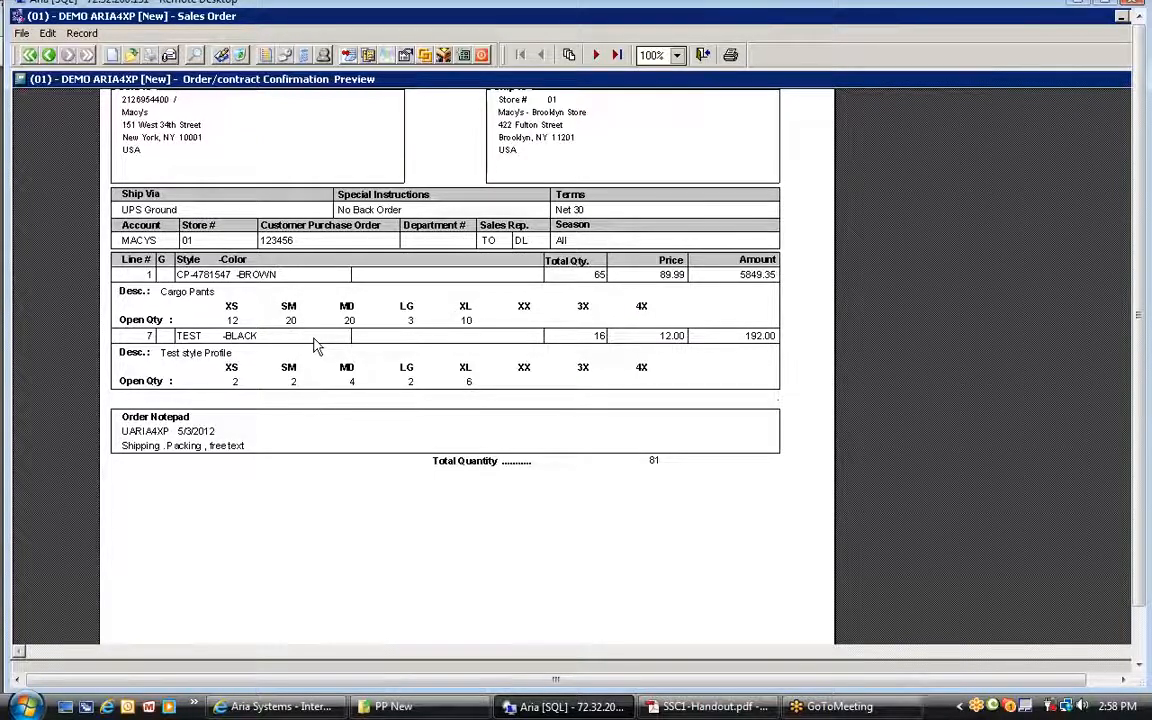
{"action": "scroll", "coordinate": [320, 343], "scroll_direction": "down", "scroll_amount": 8}
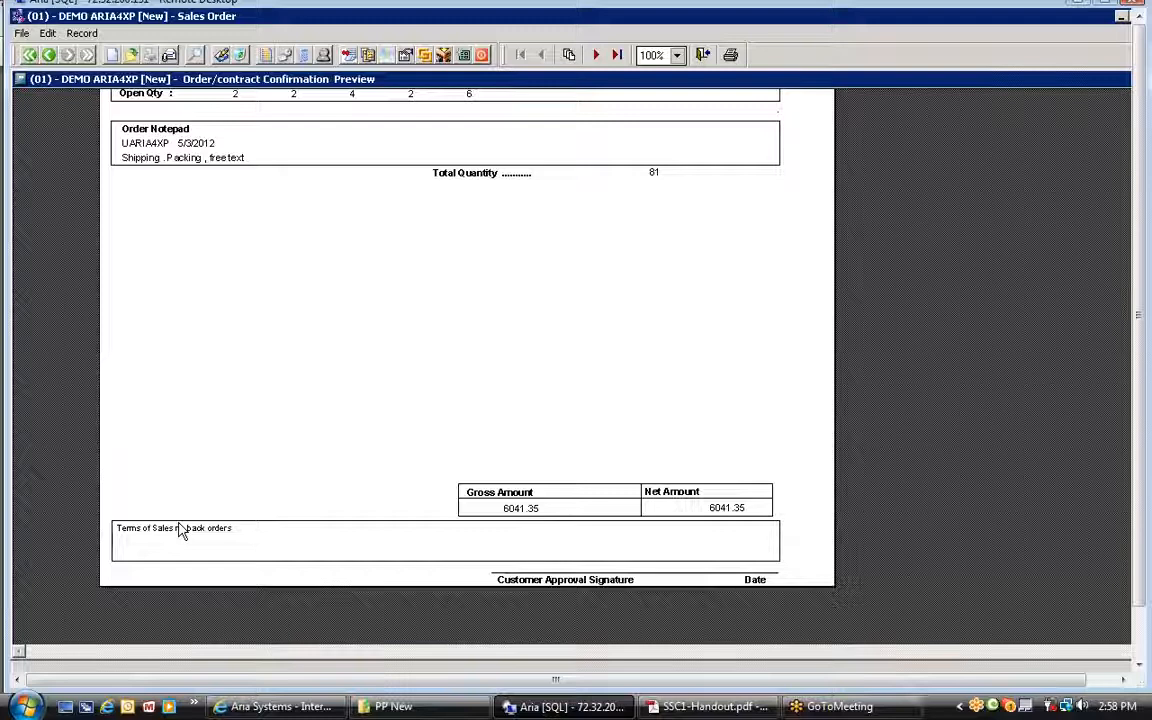
{"action": "scroll", "coordinate": [181, 531], "scroll_direction": "up", "scroll_amount": 3}
{"action": "scroll", "coordinate": [181, 531], "scroll_direction": "up", "scroll_amount": 5}
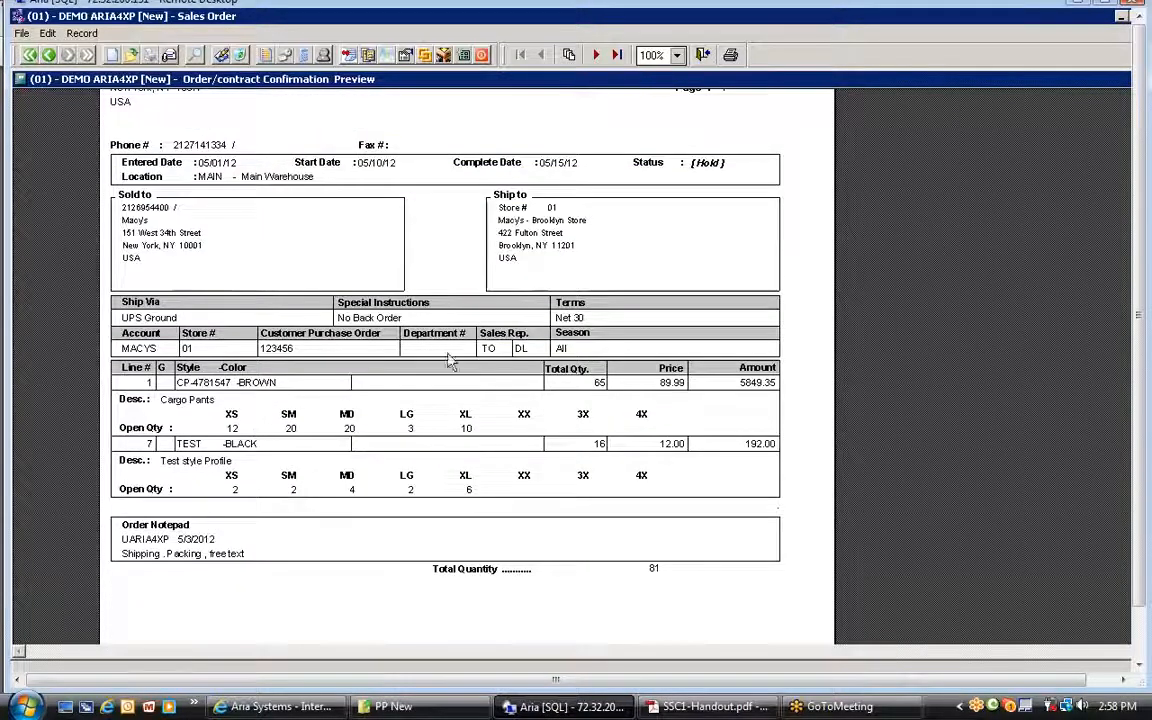
{"action": "scroll", "coordinate": [690, 112], "scroll_direction": "up", "scroll_amount": 1}
{"action": "left_click", "coordinate": [702, 55]}
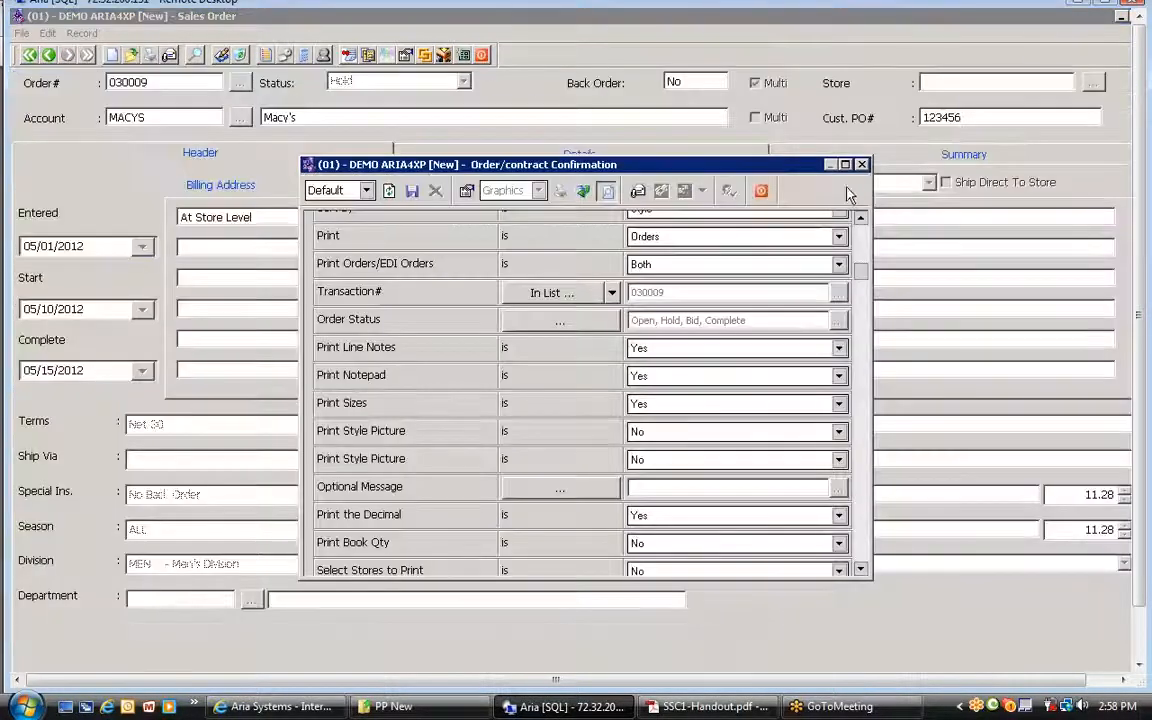
{"action": "left_click", "coordinate": [761, 190]}
Step: Switch to the SSC1-Handout PDF in Adobe Reader, go back to page 16 and return to page 17
{"action": "left_click", "coordinate": [1078, 5]}
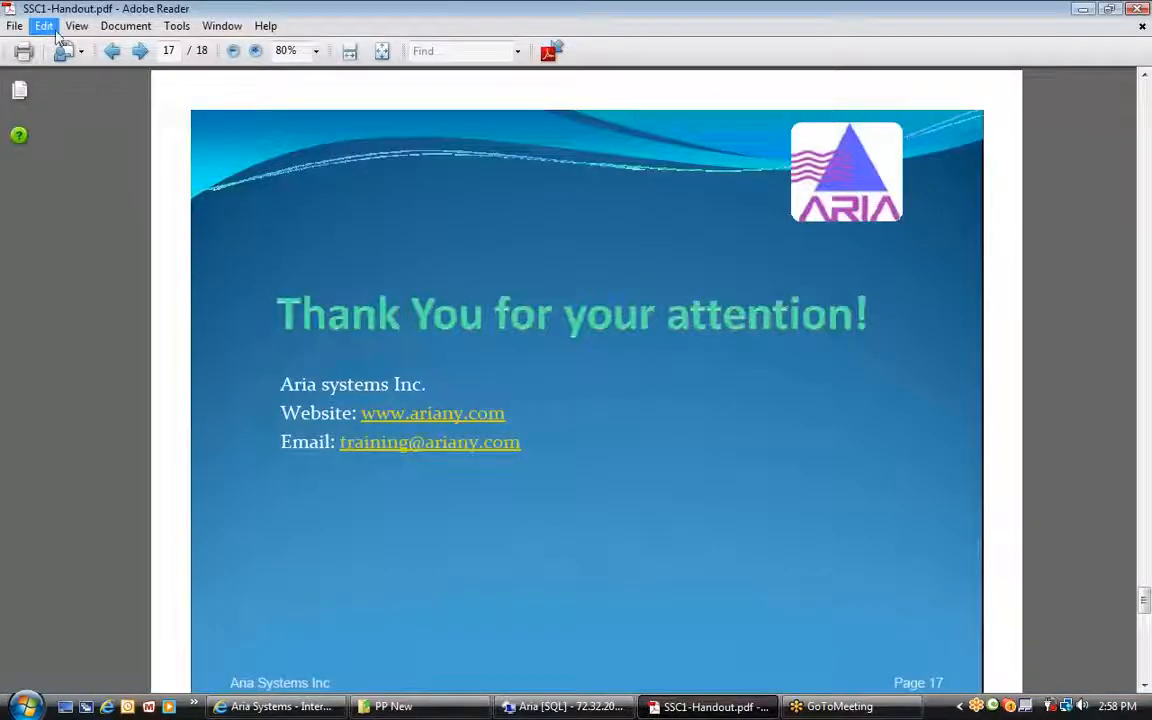
{"action": "left_click", "coordinate": [113, 52]}
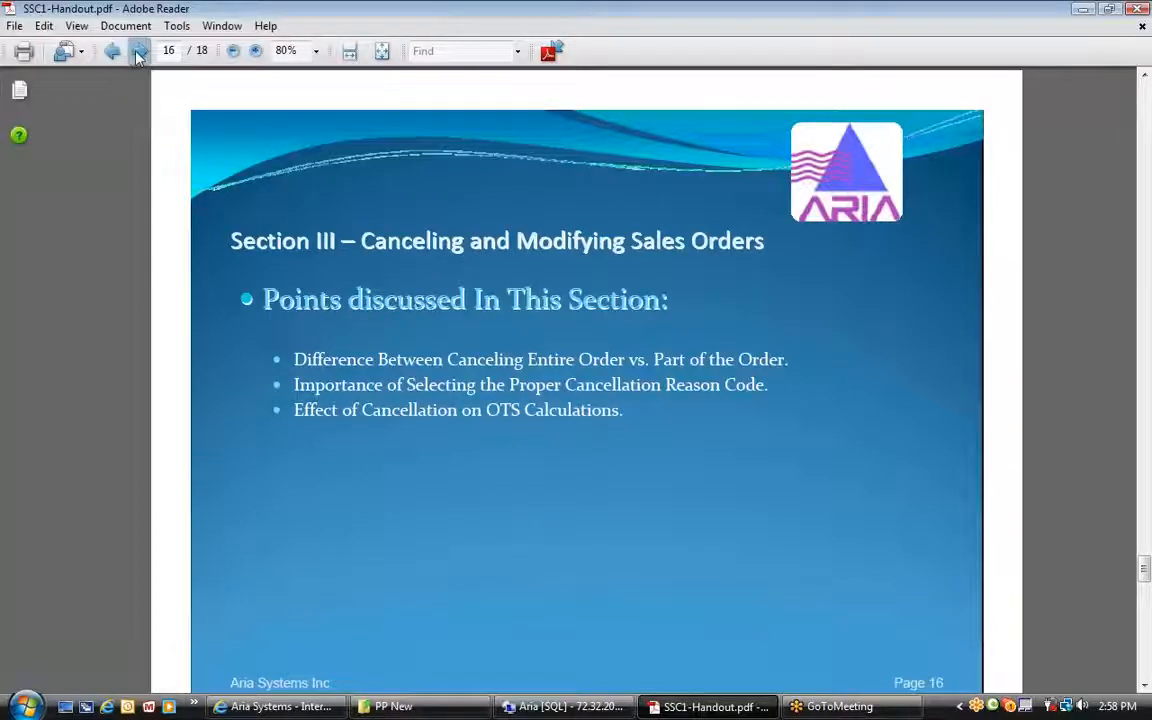
{"action": "left_click", "coordinate": [139, 52]}
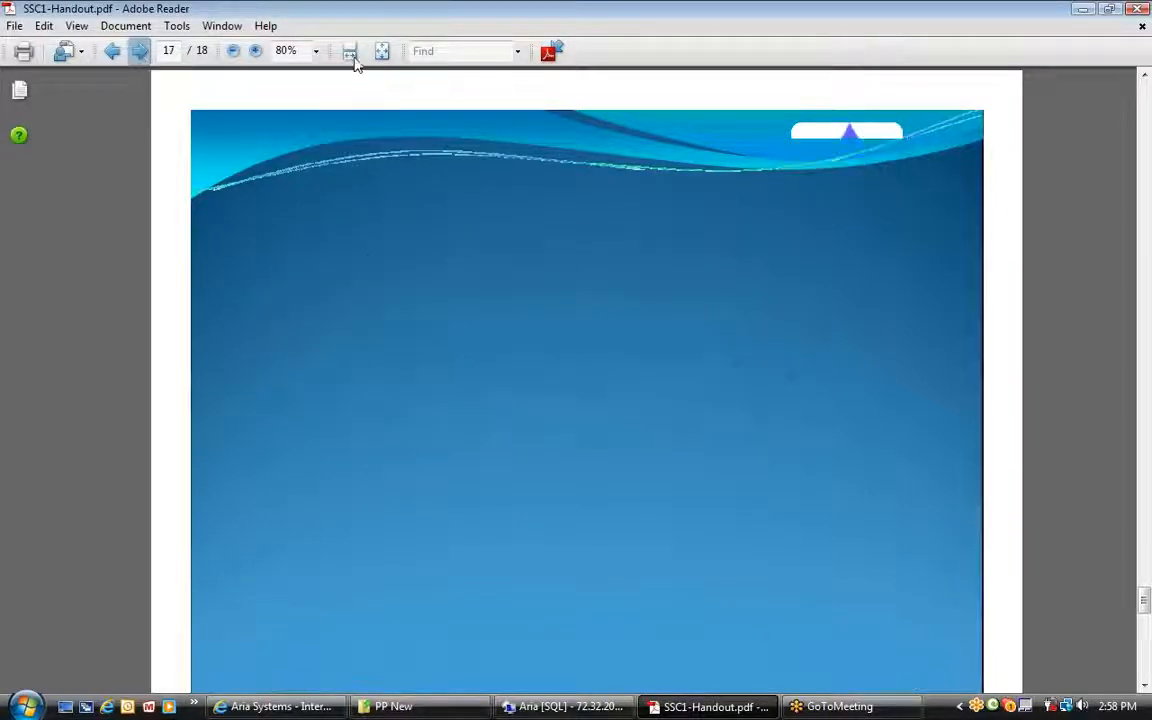
{"action": "left_click", "coordinate": [1138, 46]}
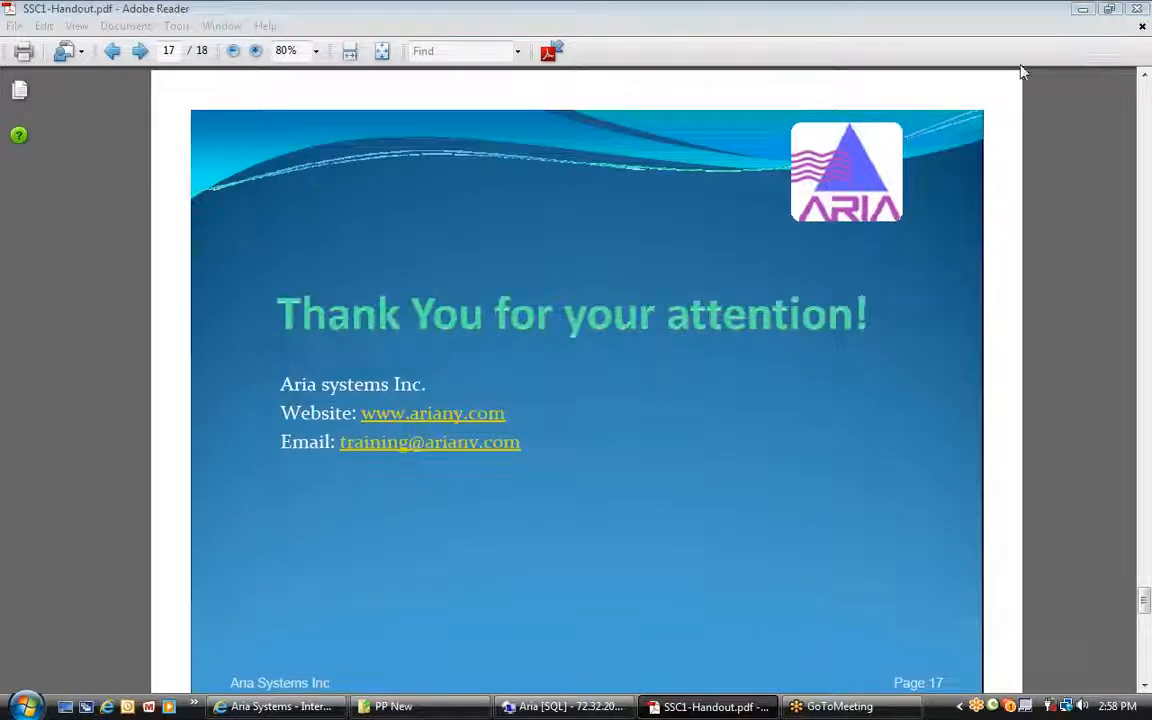
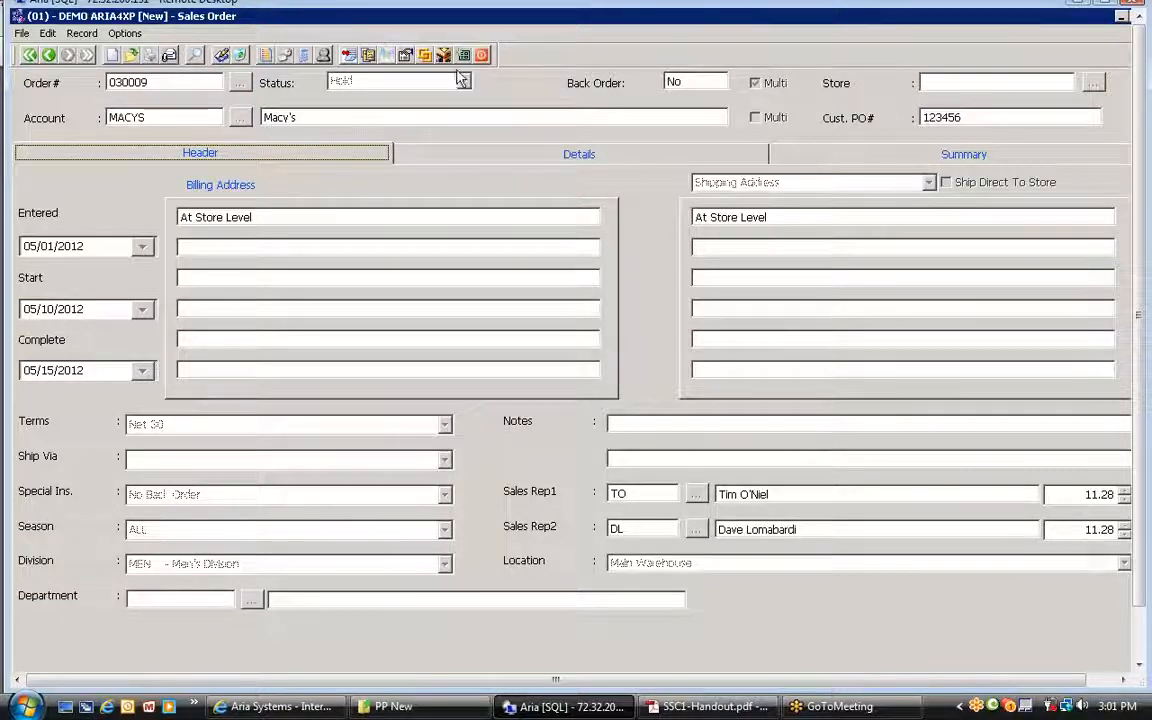
Step: Go back two sales orders to the completed CYNRW order and check its summary amounts and detail line
{"action": "left_click", "coordinate": [50, 56]}
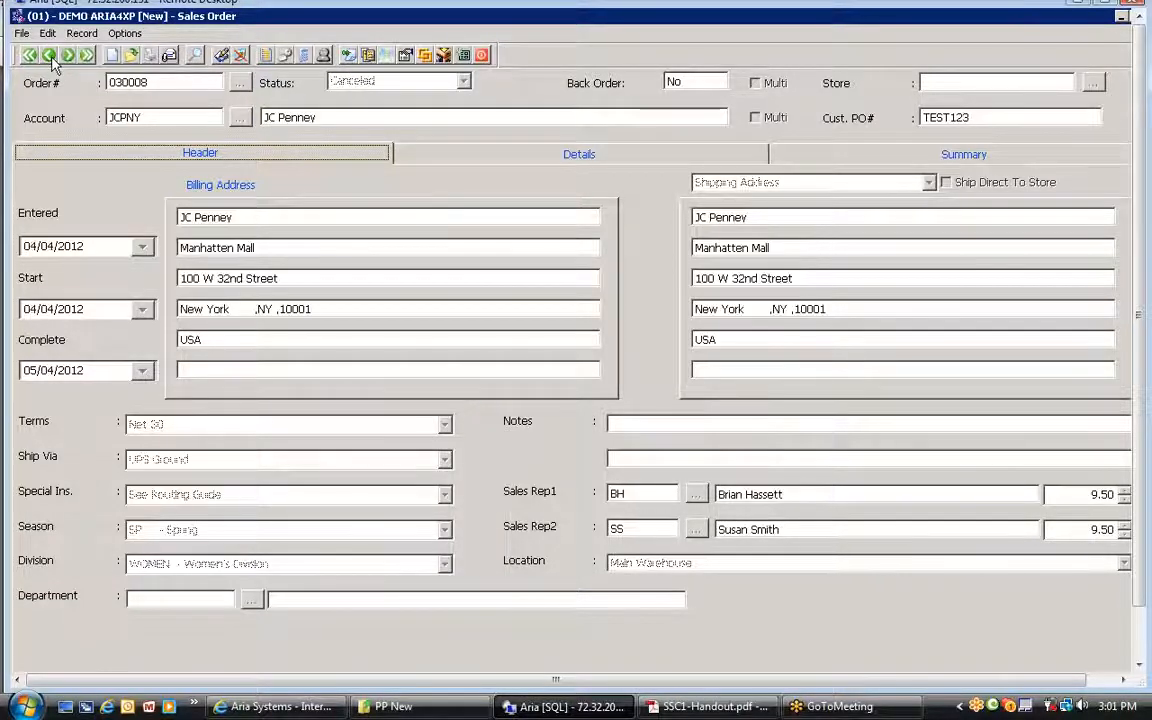
{"action": "left_click", "coordinate": [50, 56]}
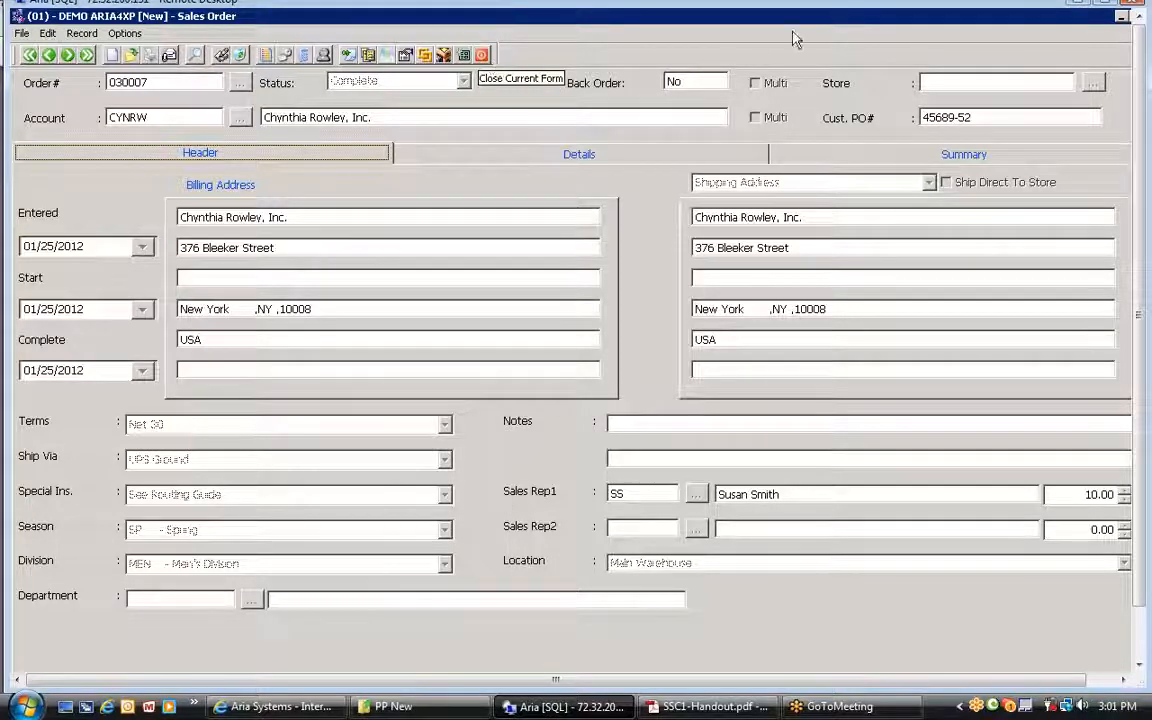
{"action": "left_click", "coordinate": [840, 153]}
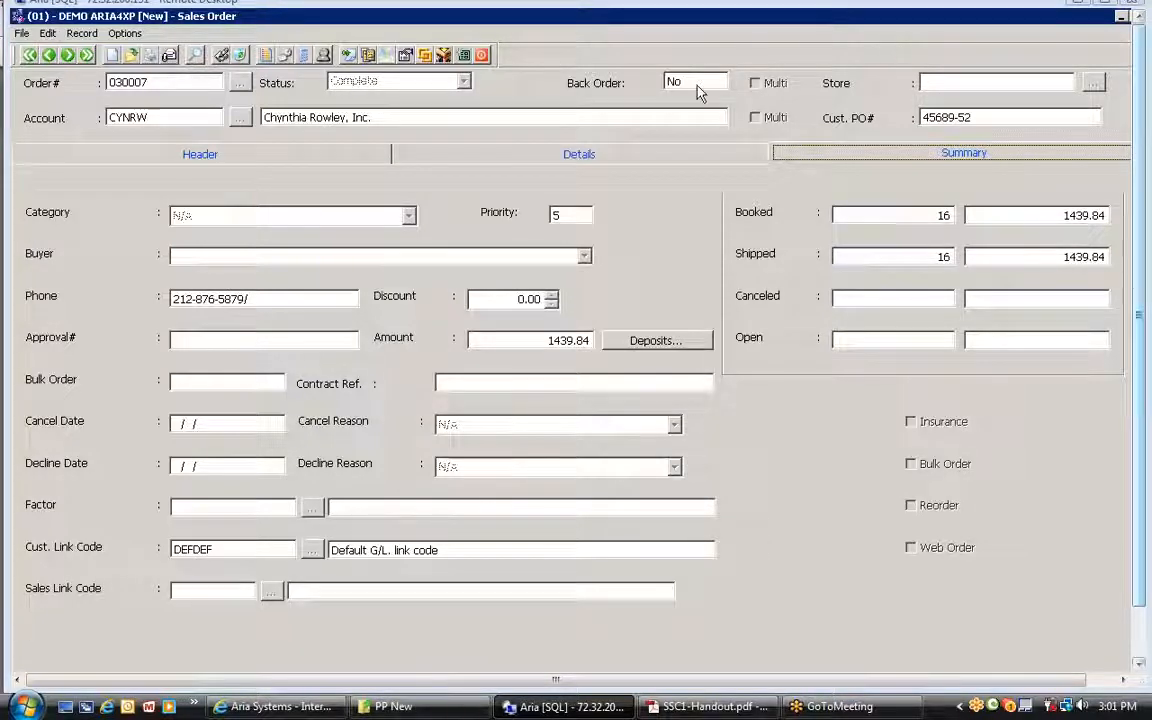
{"action": "left_click", "coordinate": [602, 156]}
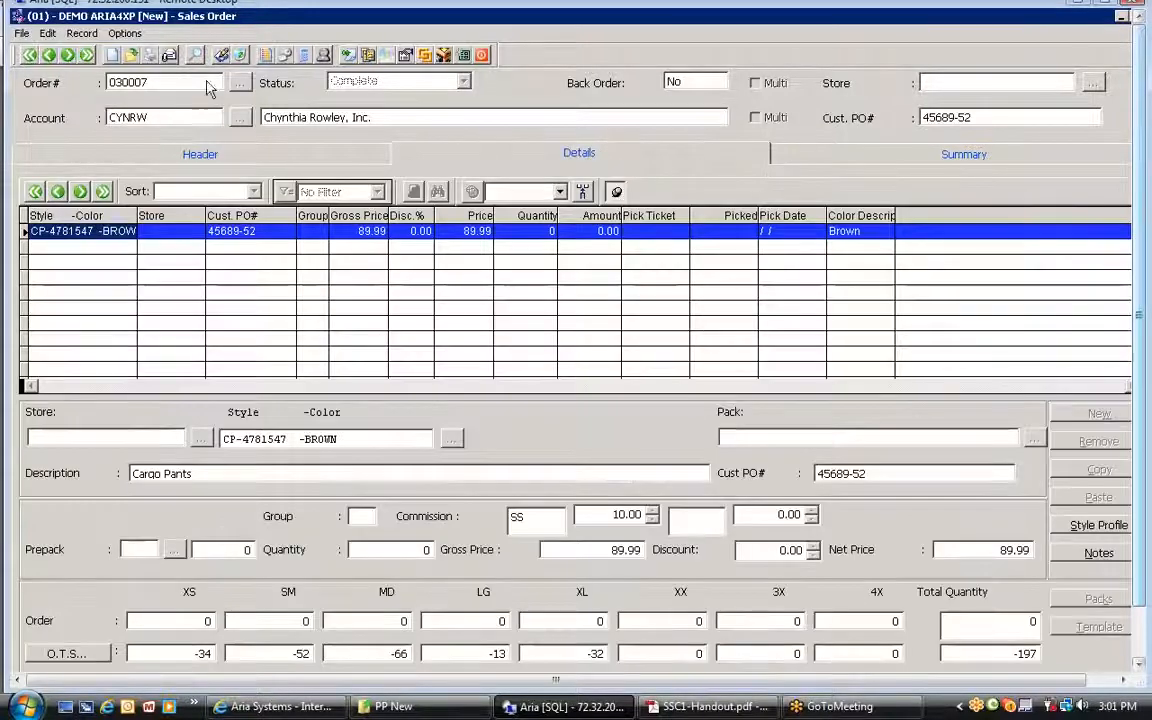
Step: Go to the last sales order and inspect the Macy's cargo pants lines for stores 01, 02 and 03
{"action": "left_click", "coordinate": [86, 56]}
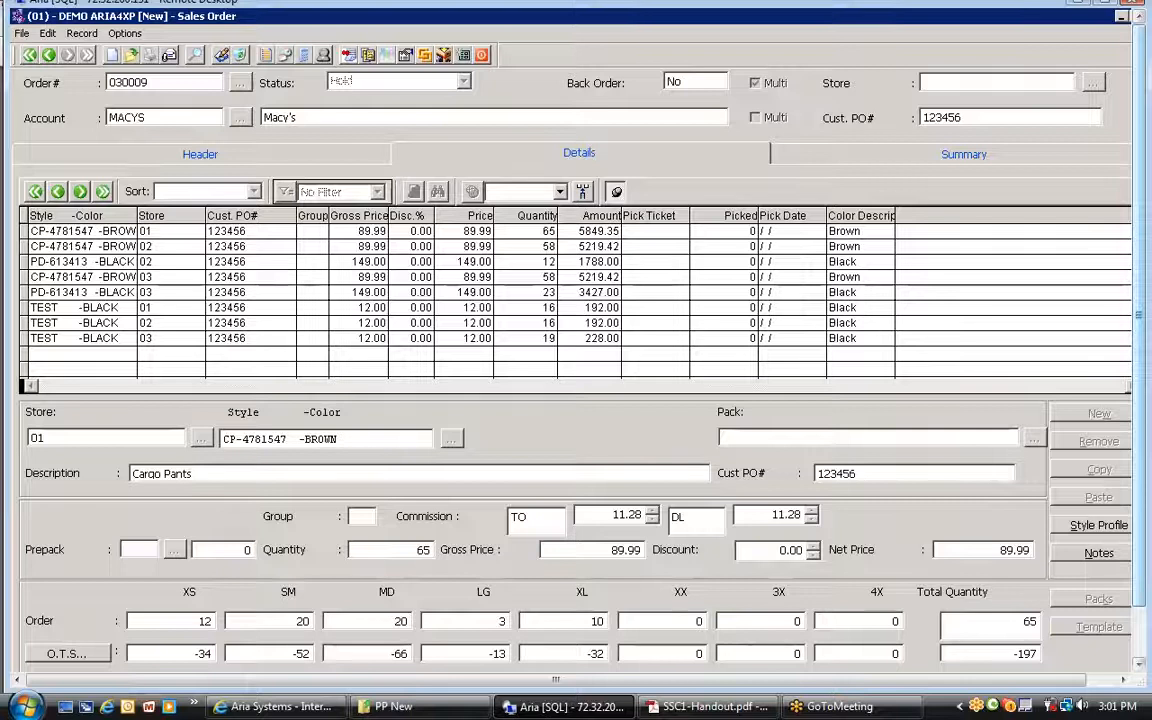
{"action": "left_click", "coordinate": [160, 231]}
{"action": "left_click", "coordinate": [160, 246]}
{"action": "left_click", "coordinate": [160, 277]}
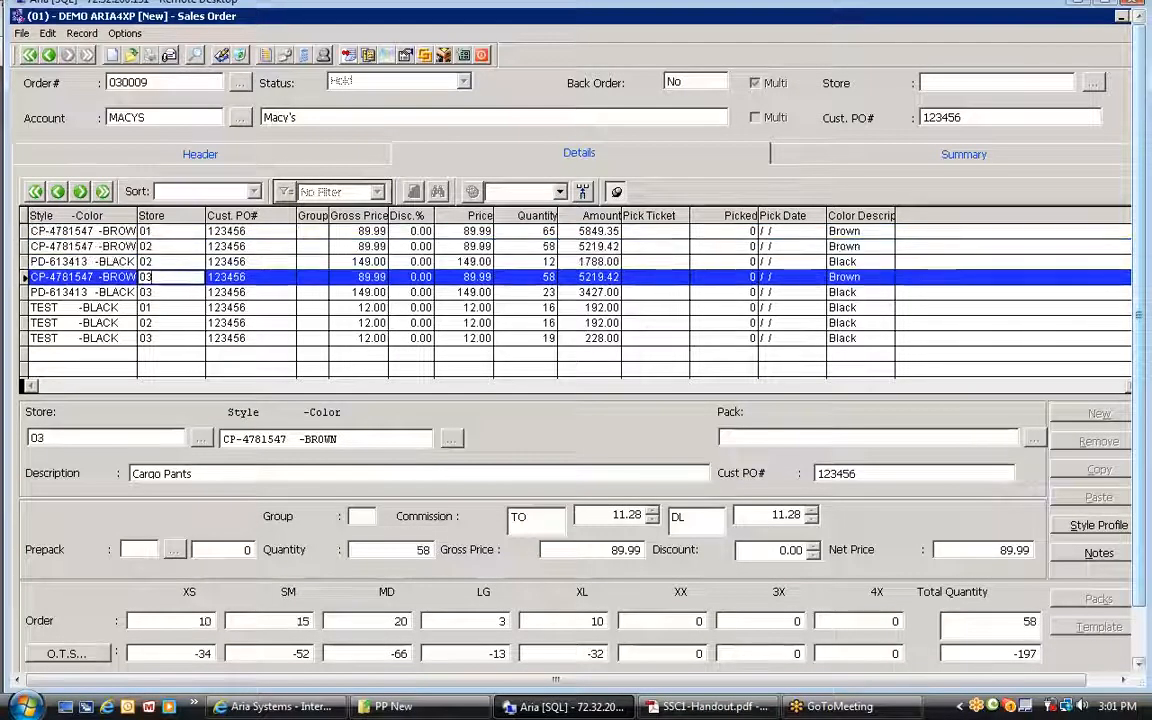
{"action": "left_click", "coordinate": [160, 231]}
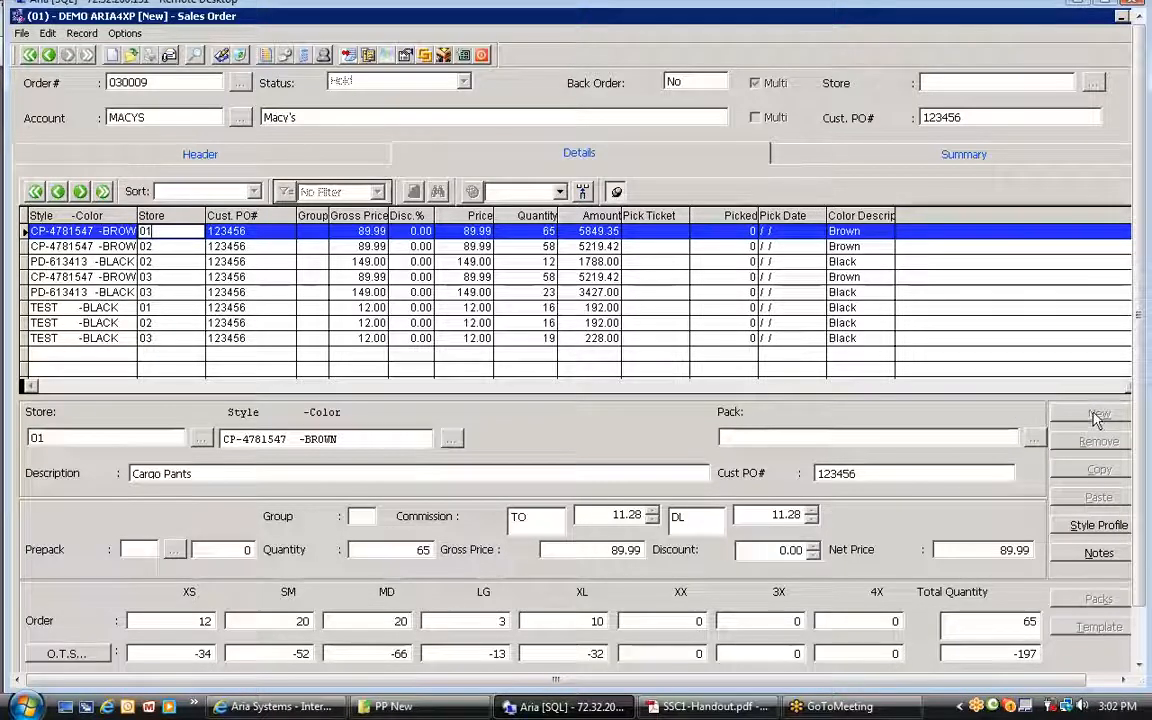
Step: Start a new sales order for Macy's with the default session settings, set it to multiple stores and open its line details
{"action": "left_click", "coordinate": [112, 56]}
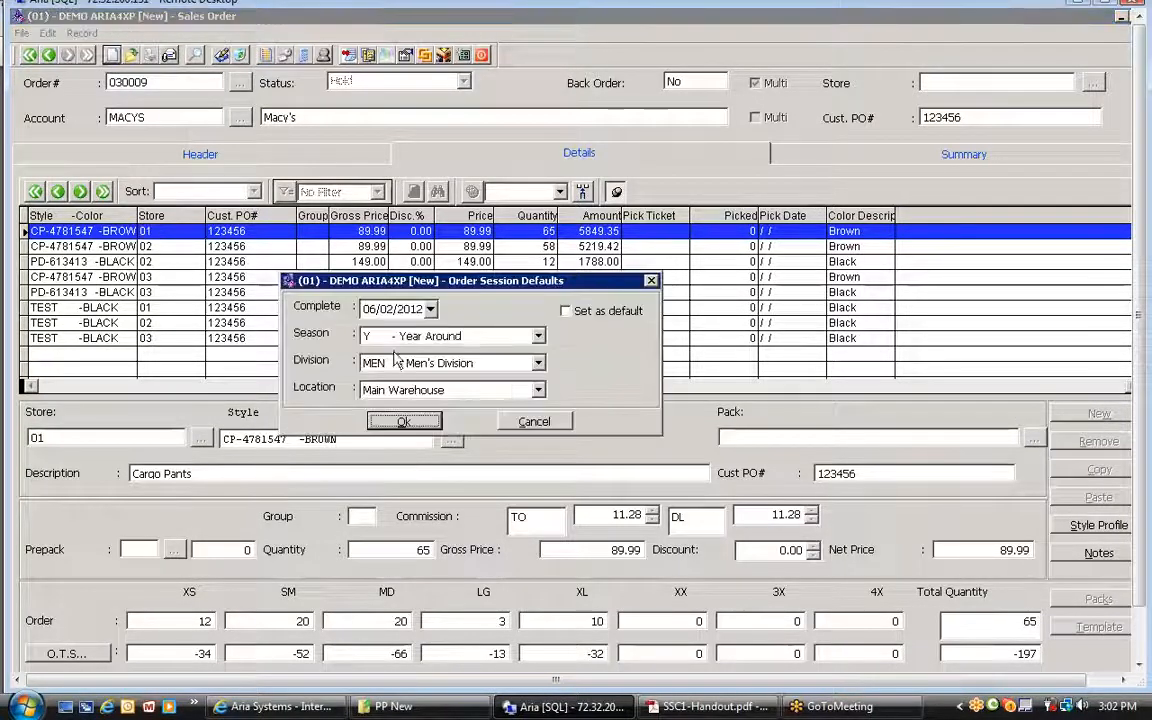
{"action": "left_click", "coordinate": [418, 423]}
{"action": "left_click", "coordinate": [584, 398]}
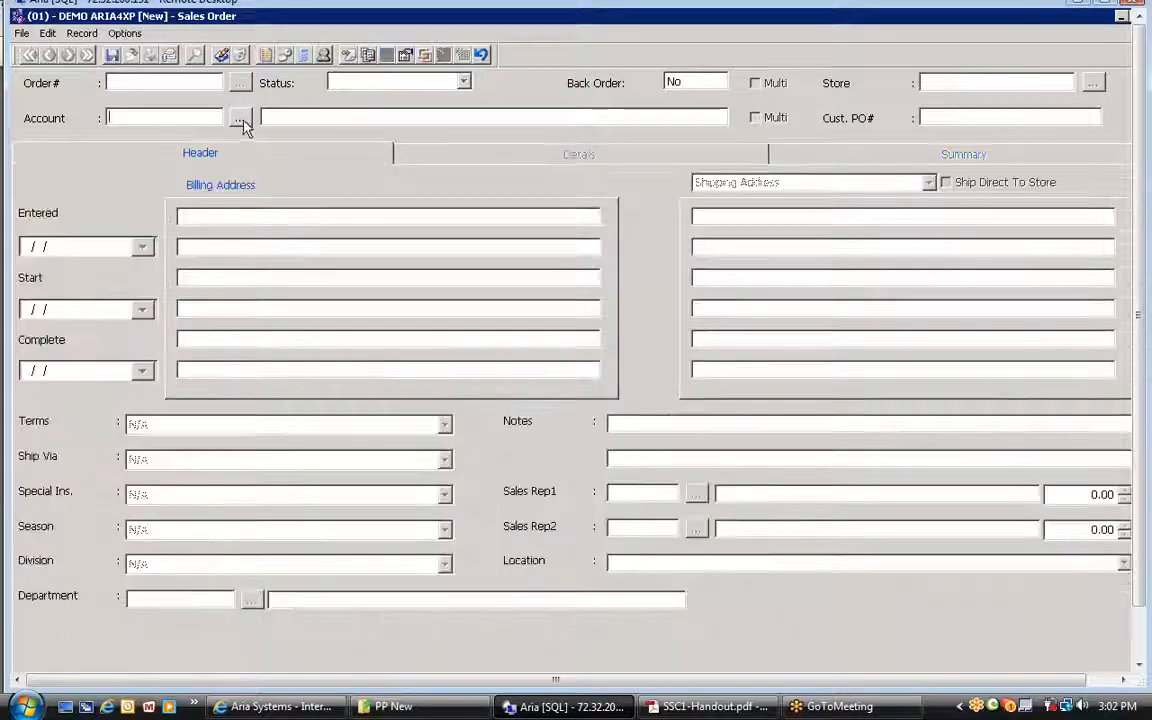
{"action": "left_click", "coordinate": [240, 119]}
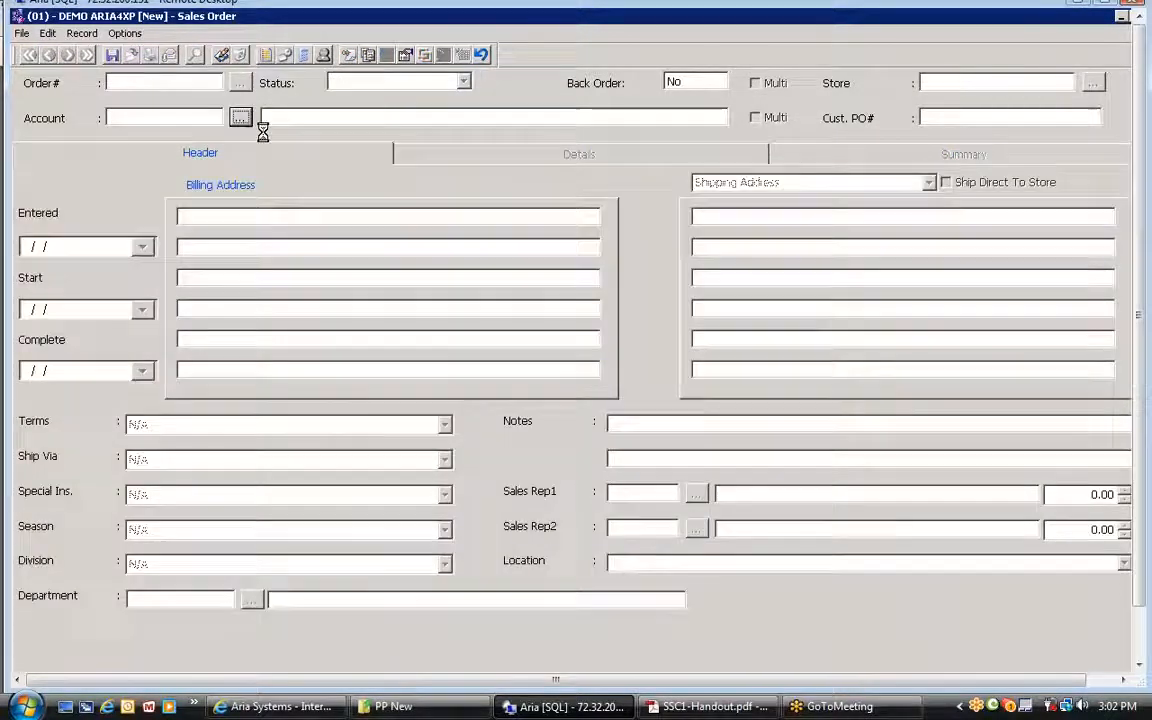
{"action": "double_click", "coordinate": [592, 226]}
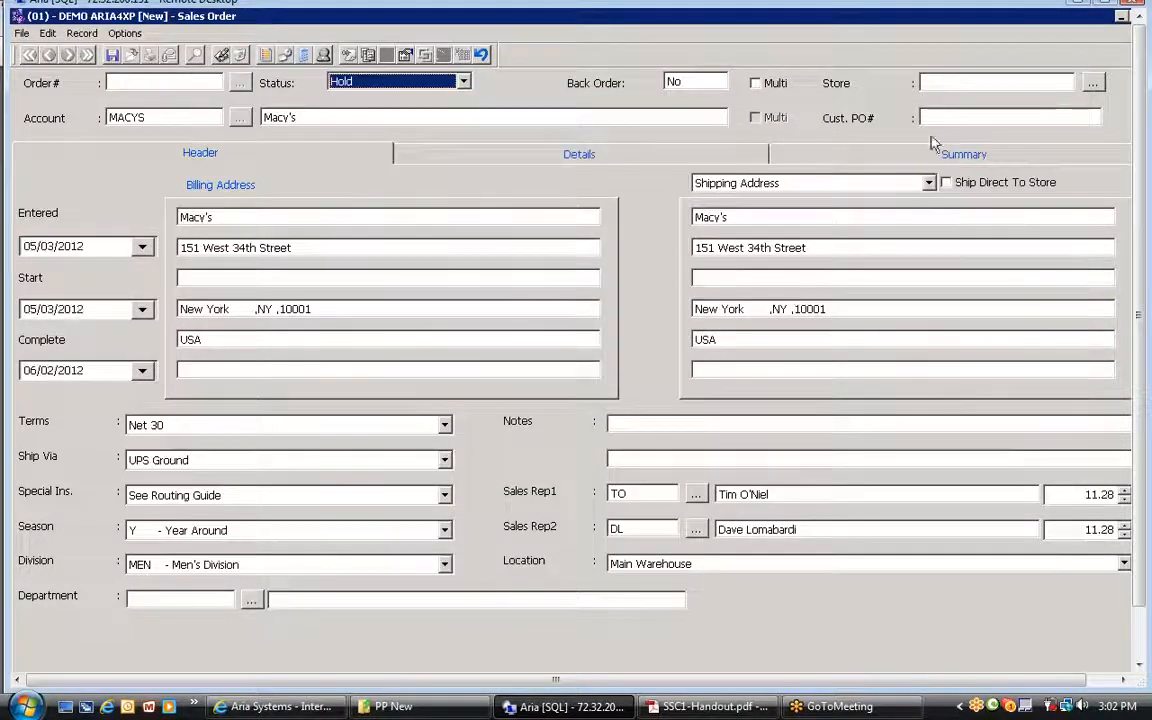
{"action": "left_click", "coordinate": [755, 84]}
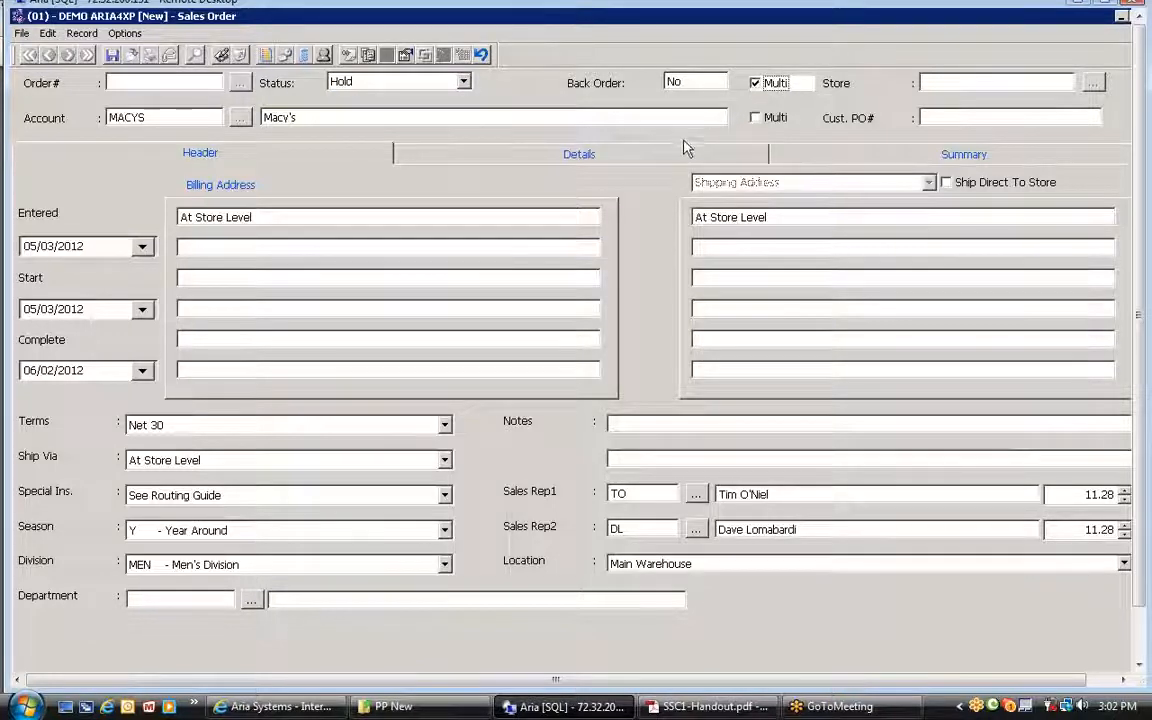
{"action": "left_click", "coordinate": [643, 165]}
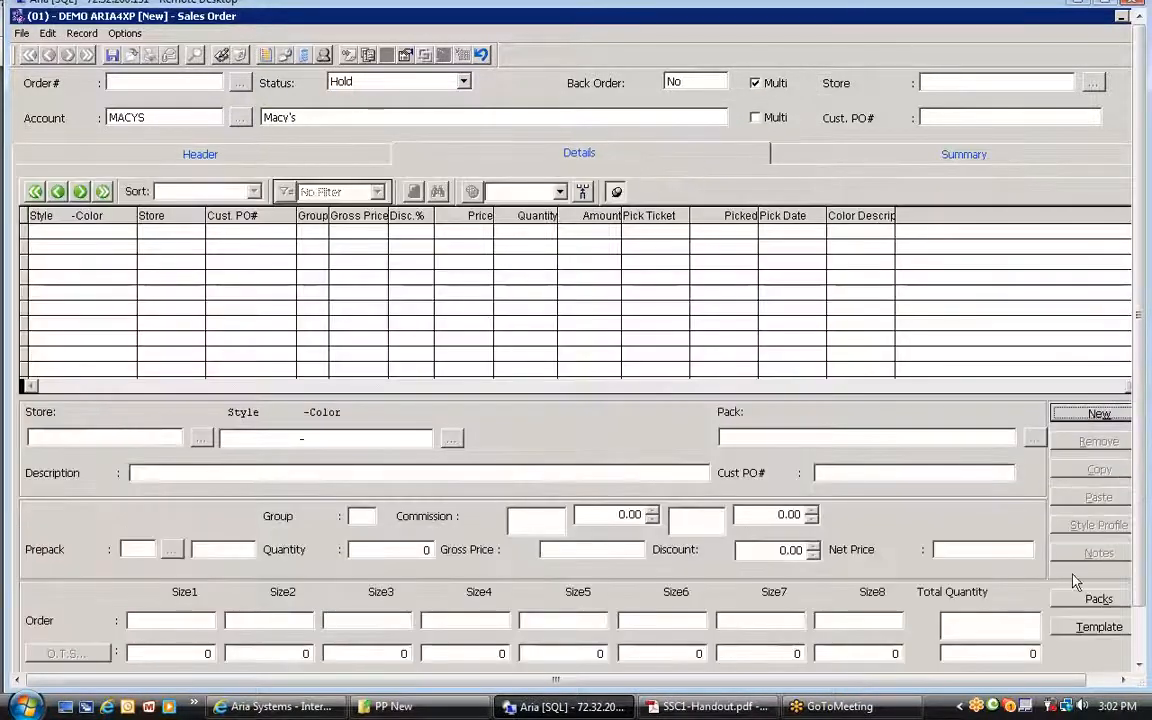
{"action": "left_click", "coordinate": [1078, 422]}
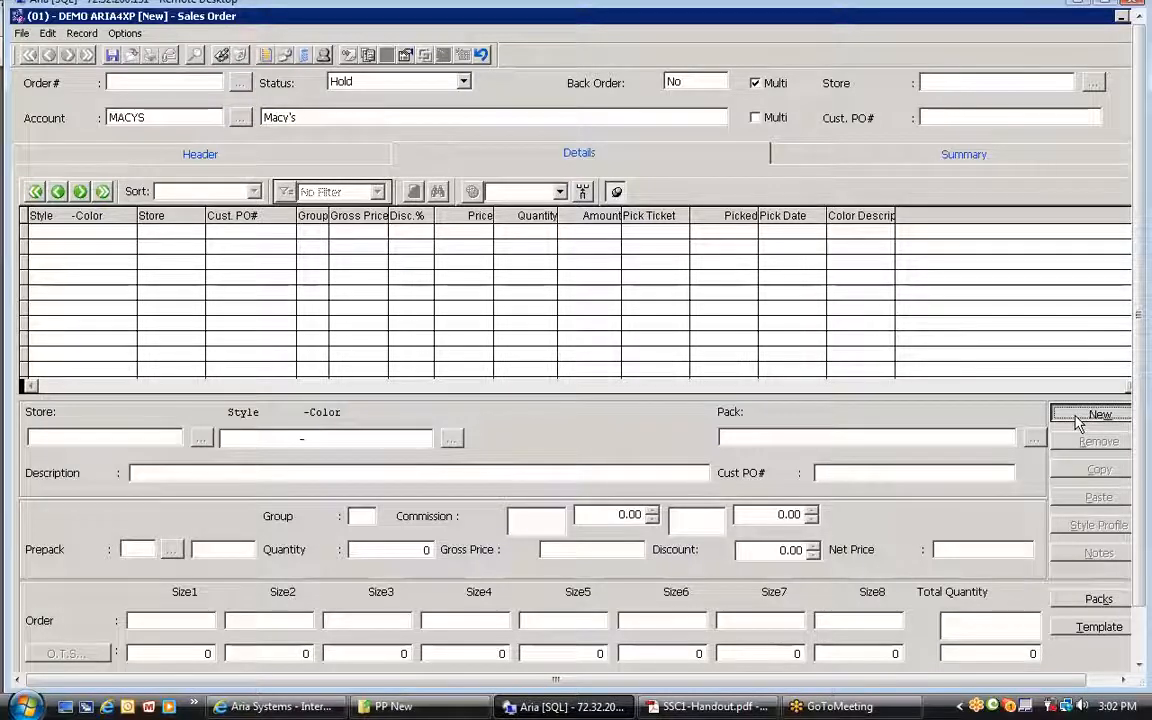
{"action": "double_click", "coordinate": [58, 438]}
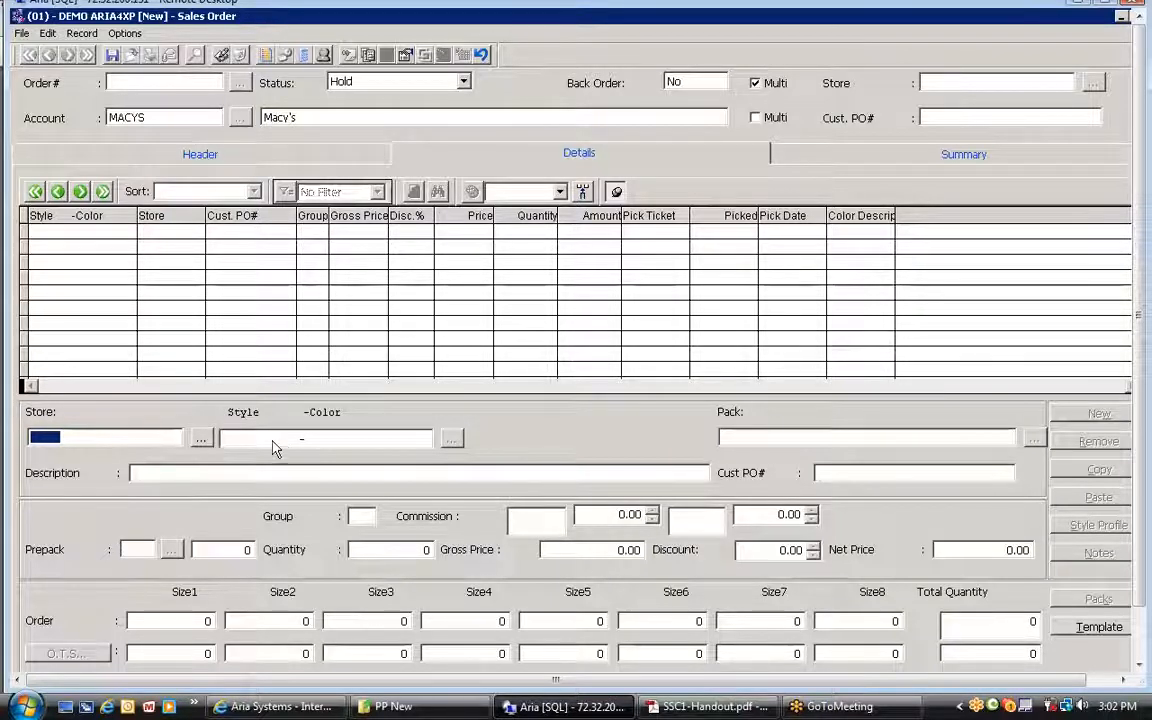
{"action": "left_click", "coordinate": [205, 440]}
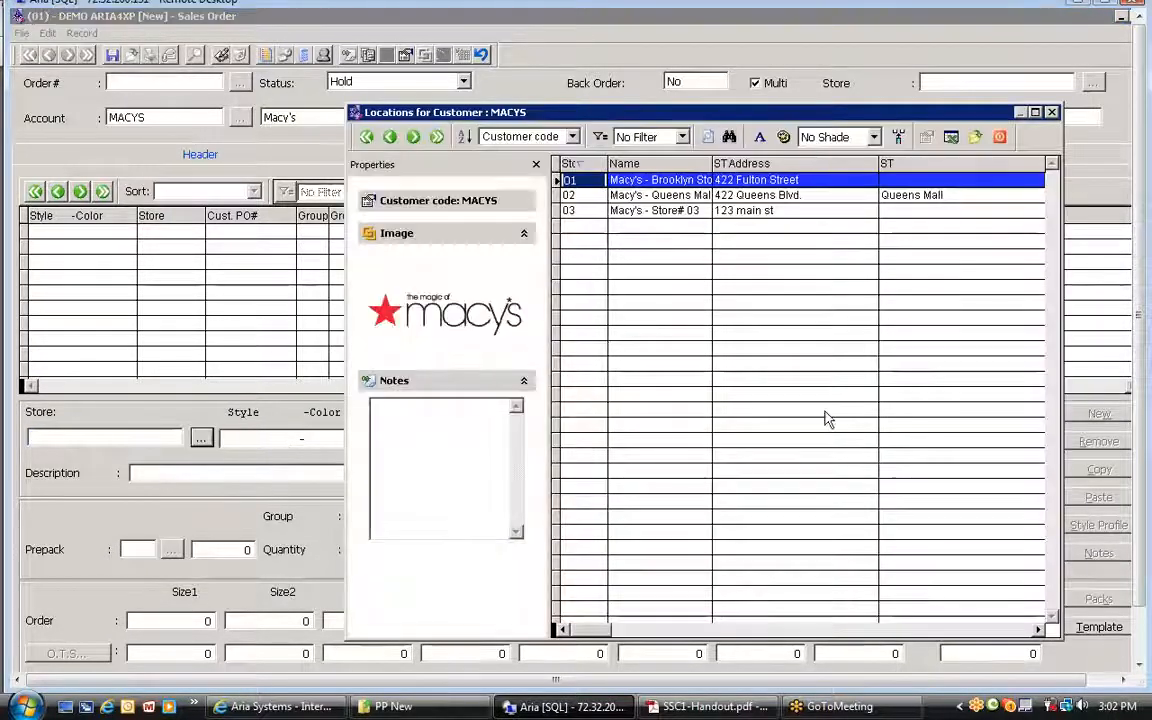
{"action": "key", "text": "Return"}
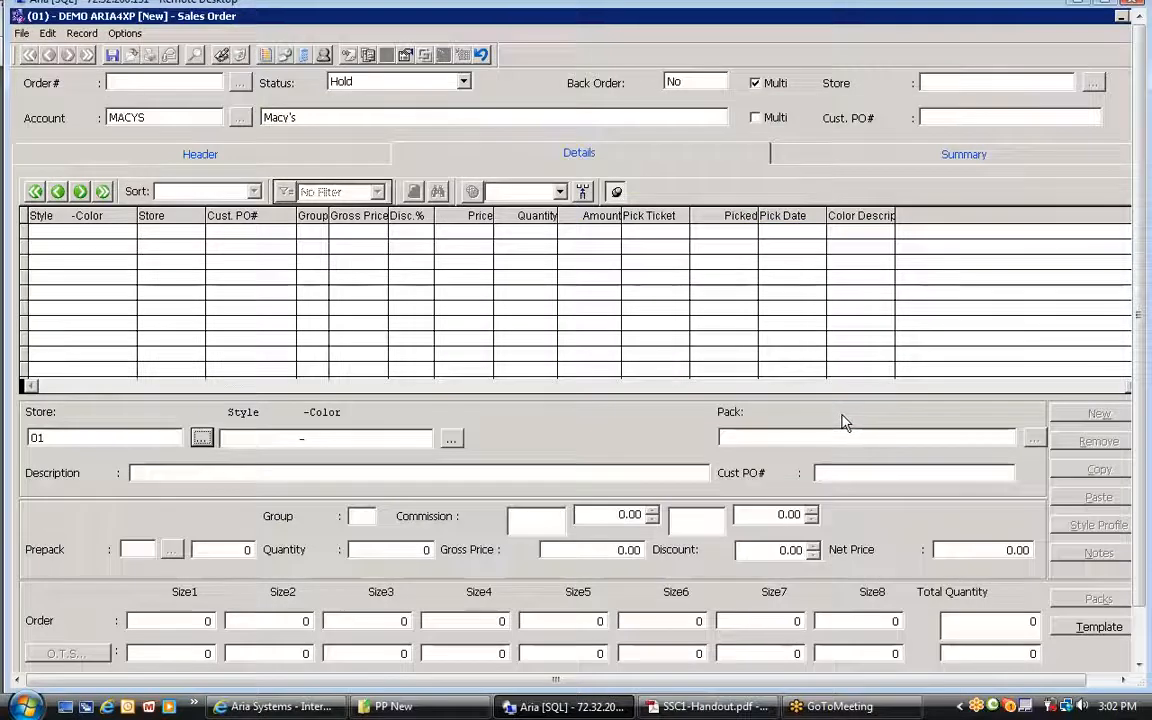
{"action": "left_click", "coordinate": [451, 438]}
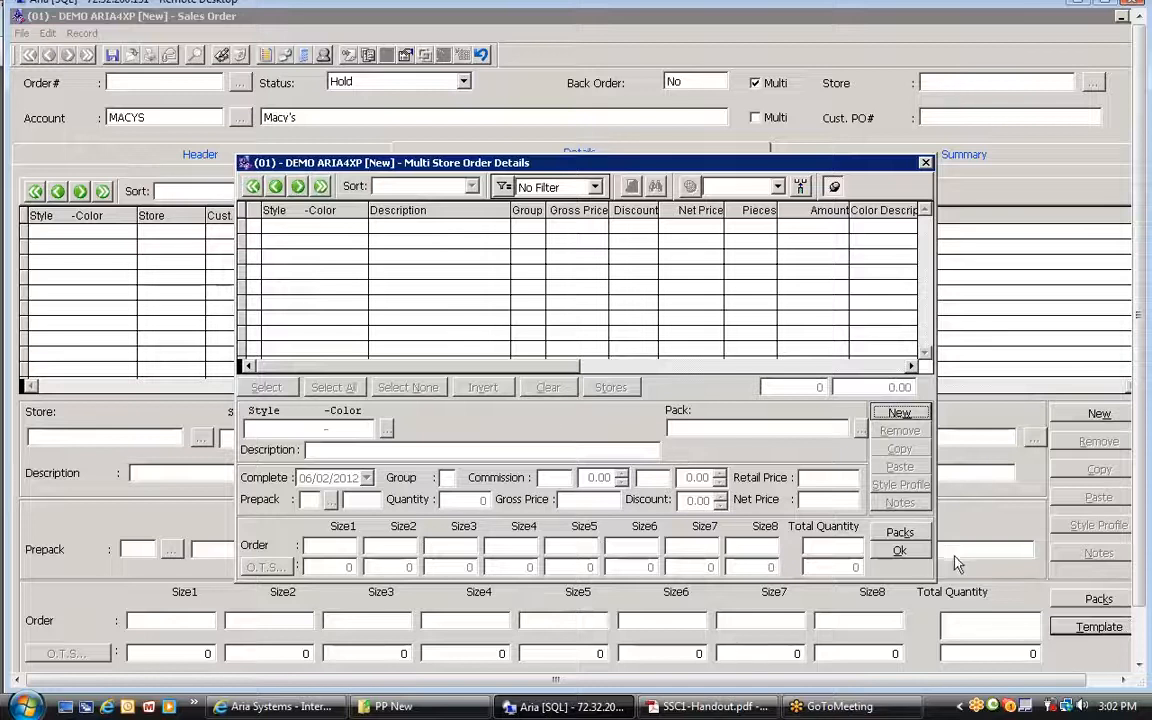
{"action": "left_click", "coordinate": [899, 550]}
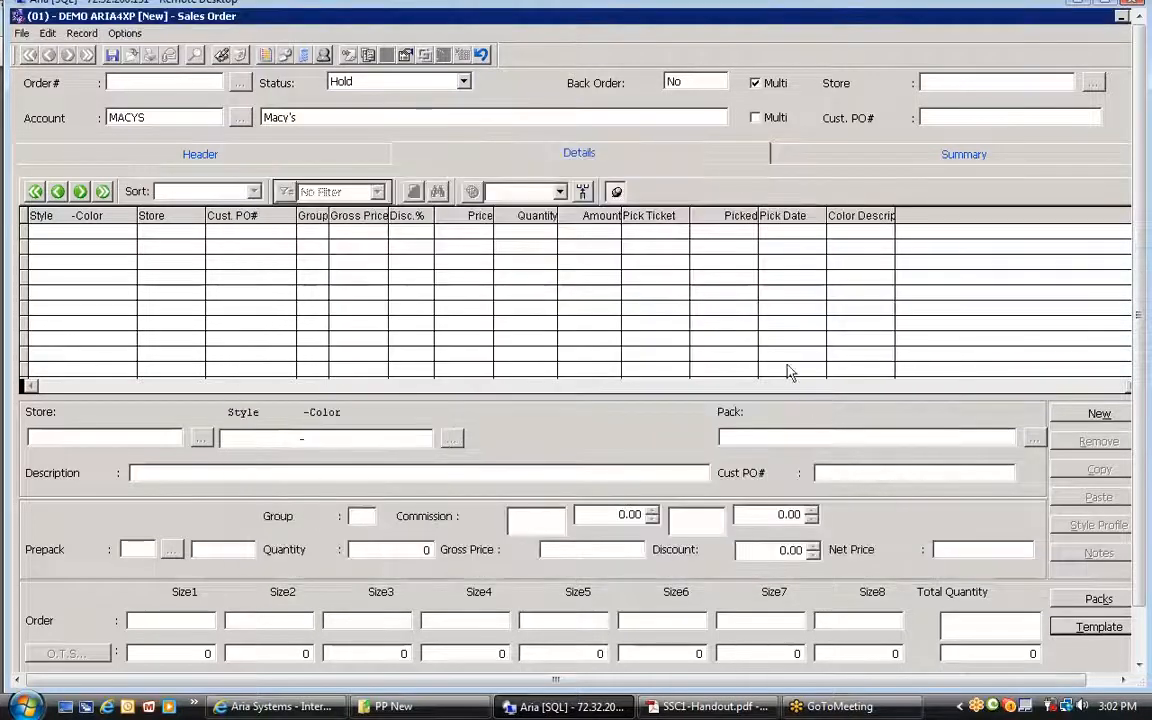
Step: Add a detail line for store 01 with the brown cargo pants, style CP-4781547
{"action": "left_click", "coordinate": [1097, 415]}
{"action": "left_click", "coordinate": [201, 438]}
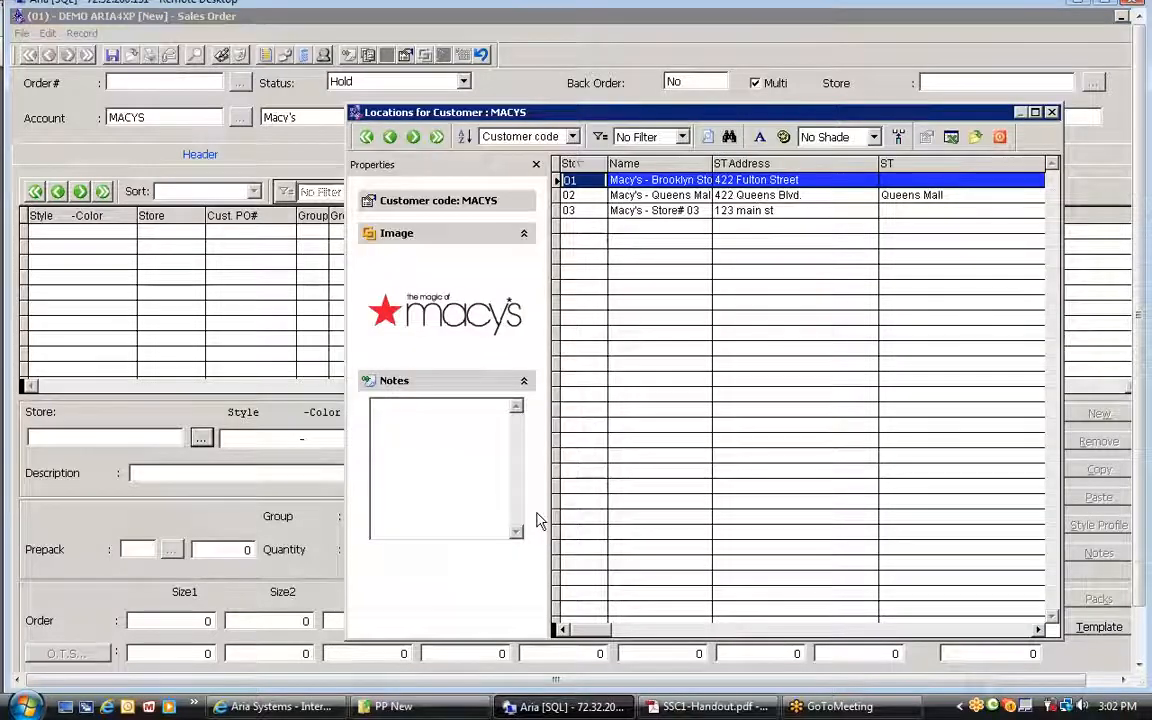
{"action": "key", "text": "Return"}
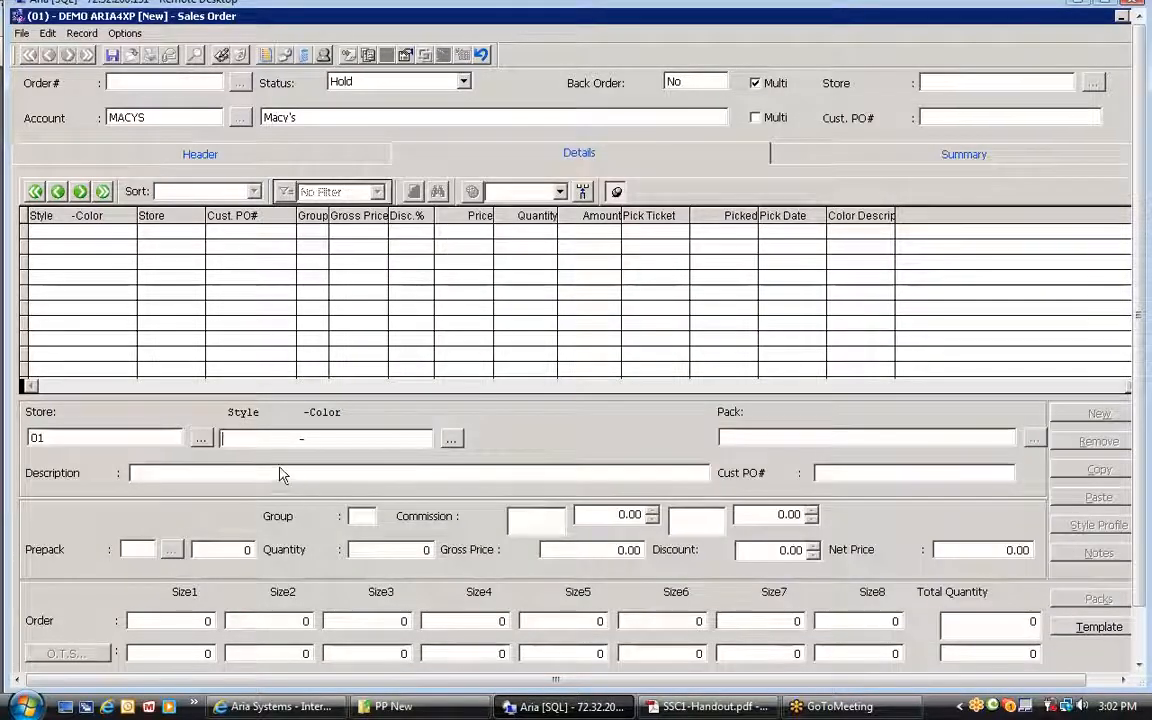
{"action": "left_click", "coordinate": [451, 437]}
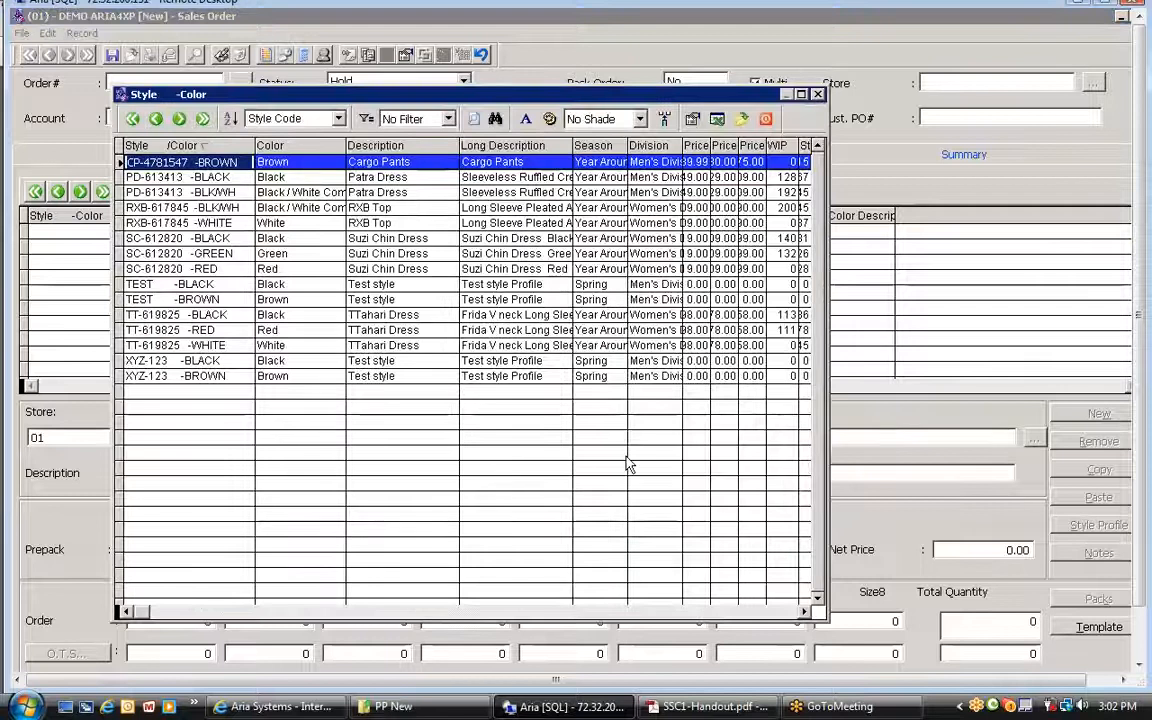
{"action": "key", "text": "Return"}
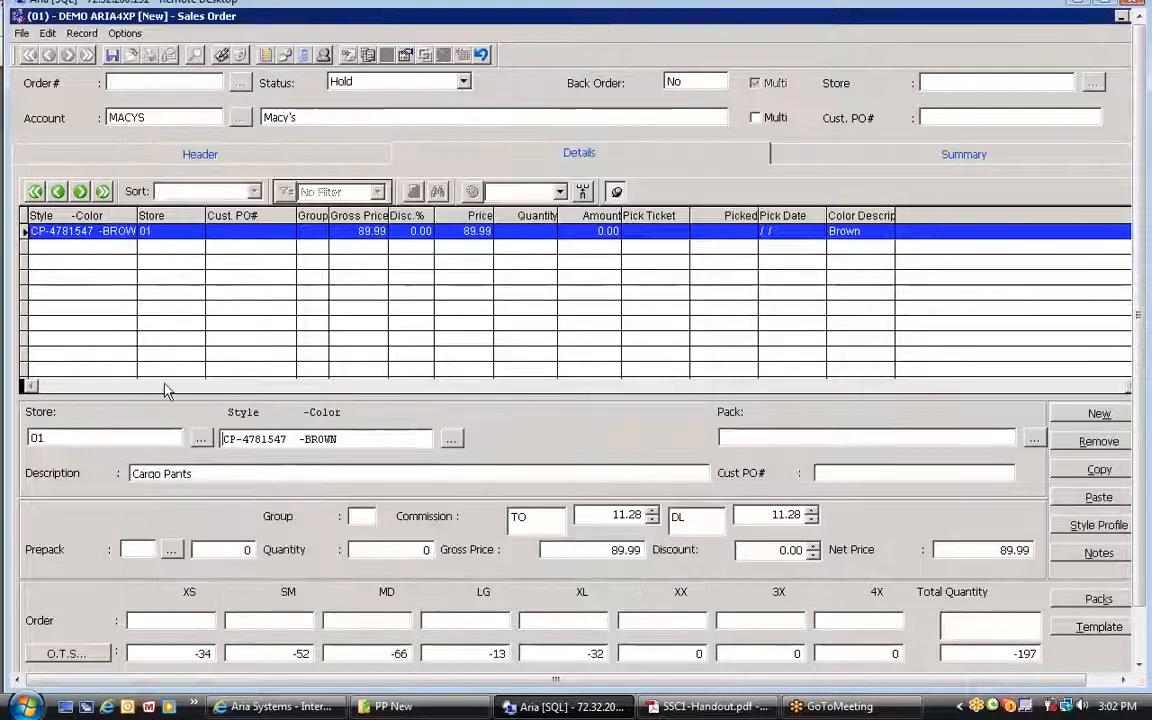
Step: Order 12 XS, 10 SM, 20 MD and 30 LG cargo pants for store 01 and finish the line
{"action": "left_click_drag", "start_coordinate": [68, 438], "coordinate": [45, 438]}
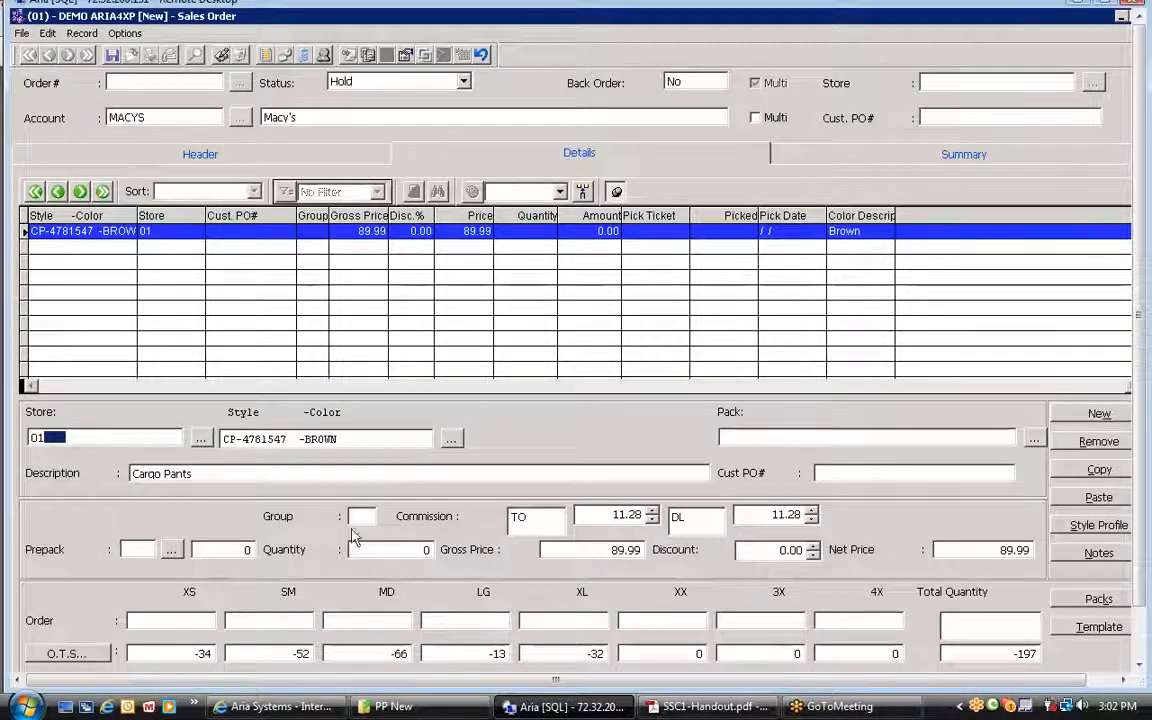
{"action": "left_click", "coordinate": [402, 550]}
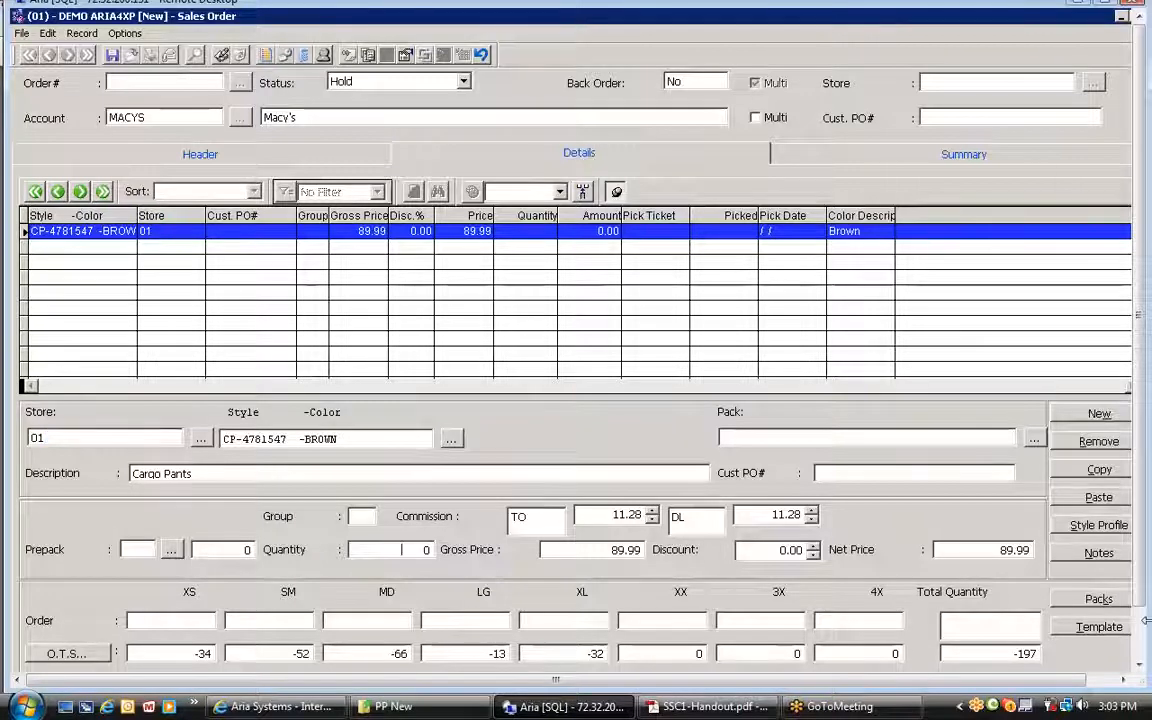
{"action": "key", "text": "Tab"}
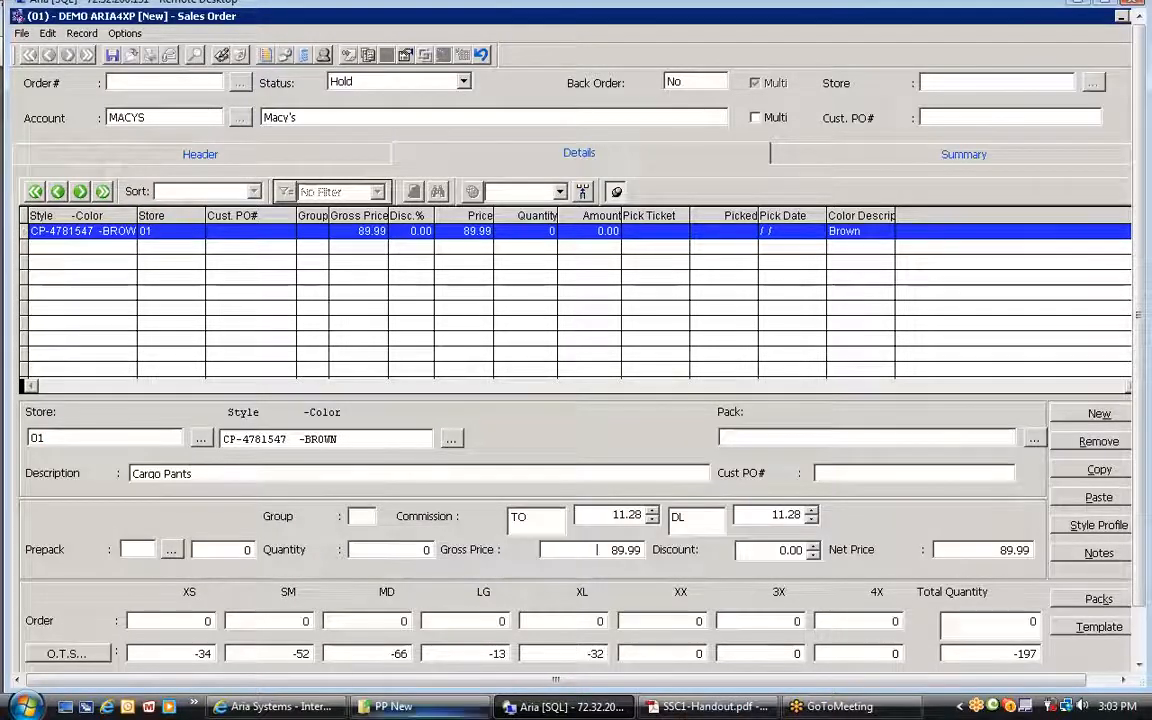
{"action": "key", "text": "Tab"}
{"action": "type", "text": "12"}
{"action": "key", "text": "Tab"}
{"action": "type", "text": "10"}
{"action": "key", "text": "Tab"}
{"action": "type", "text": "20"}
{"action": "key", "text": "Tab"}
{"action": "type", "text": "30"}
{"action": "key", "text": "Tab"}
{"action": "key", "text": "Tab"}
{"action": "key", "text": "Tab"}
{"action": "key", "text": "Tab"}
{"action": "key", "text": "Tab"}
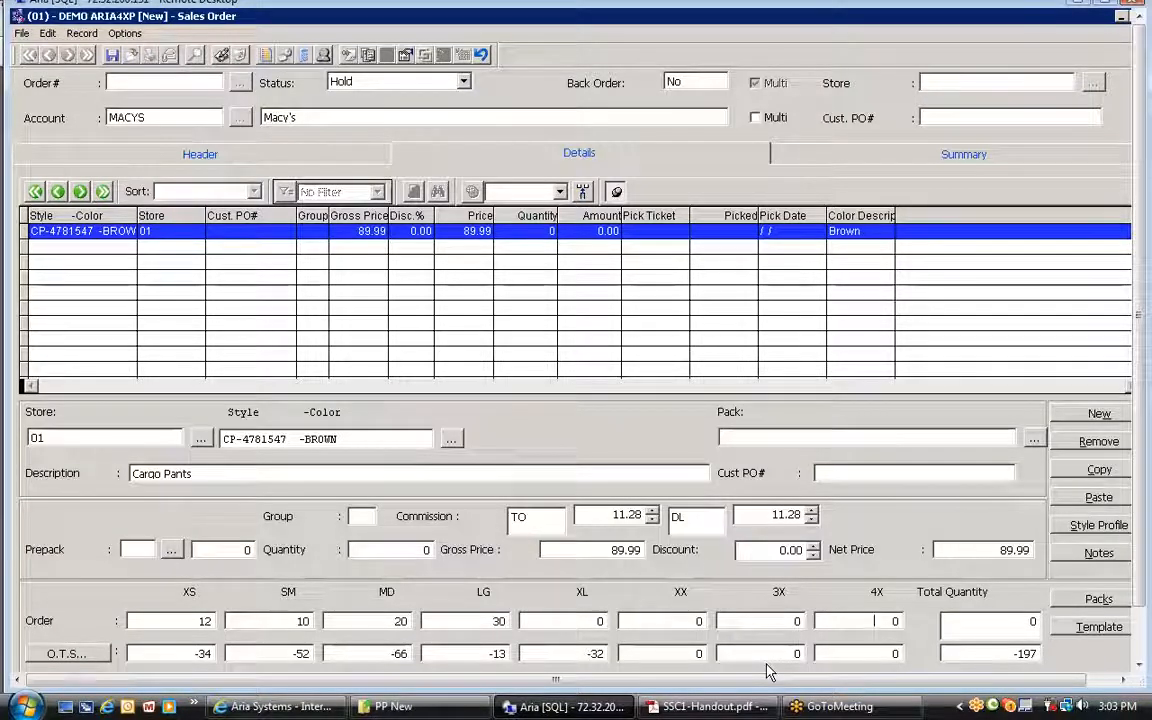
{"action": "key", "text": "Return"}
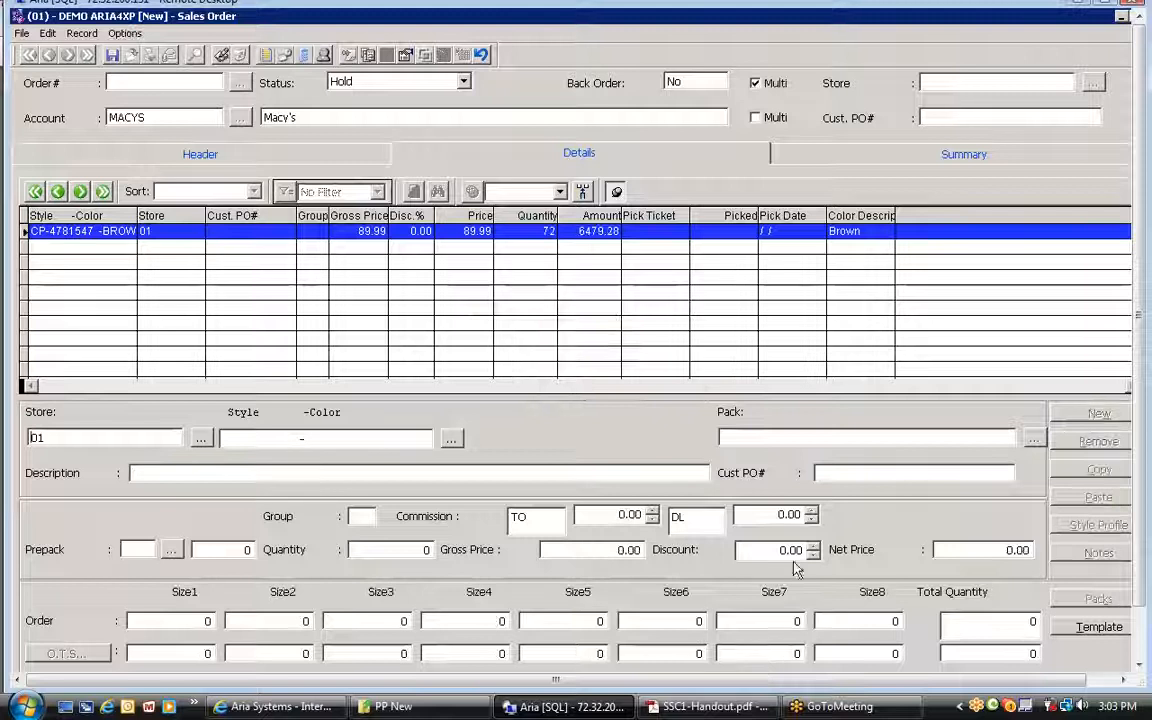
Step: Add a detail line for store 02 with the black Patra dress, style PD-613413
{"action": "double_click", "coordinate": [45, 438]}
{"action": "left_click", "coordinate": [202, 438]}
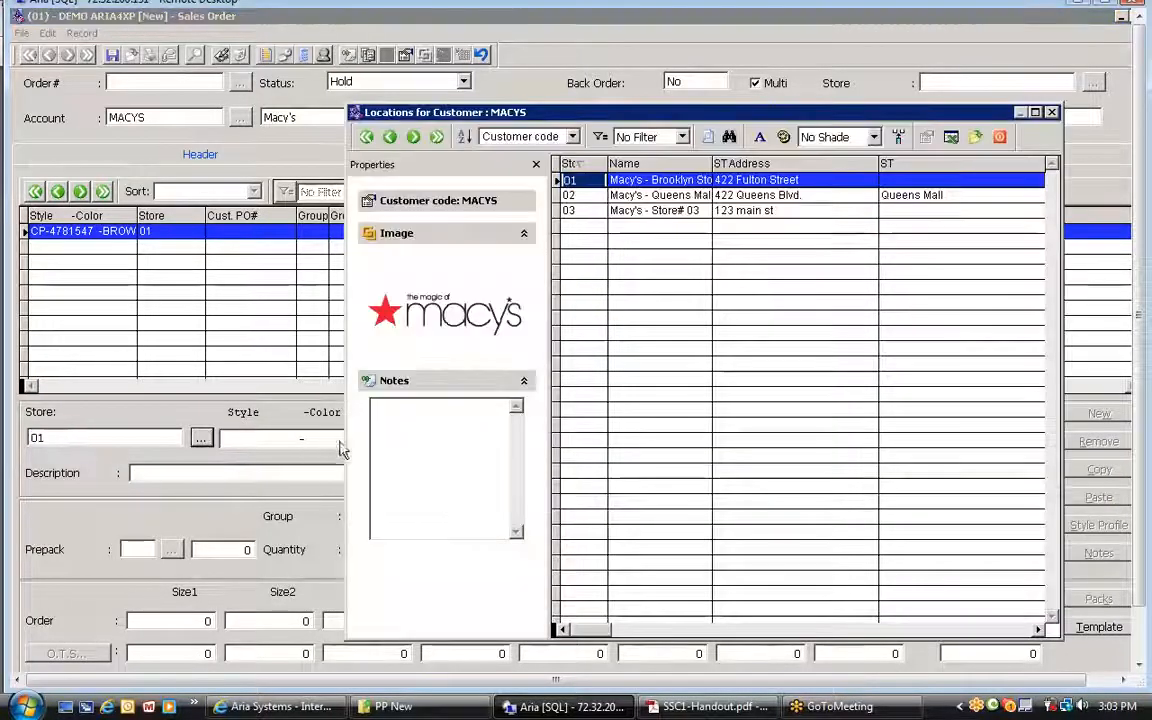
{"action": "key", "text": "Down"}
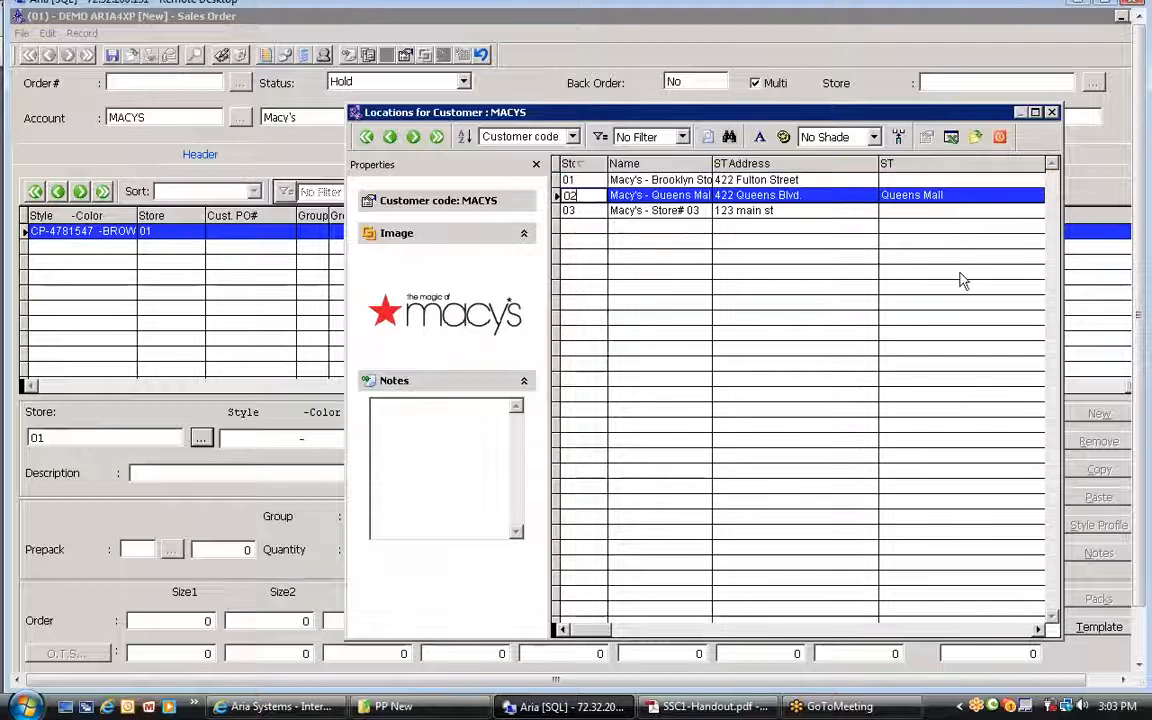
{"action": "key", "text": "Return"}
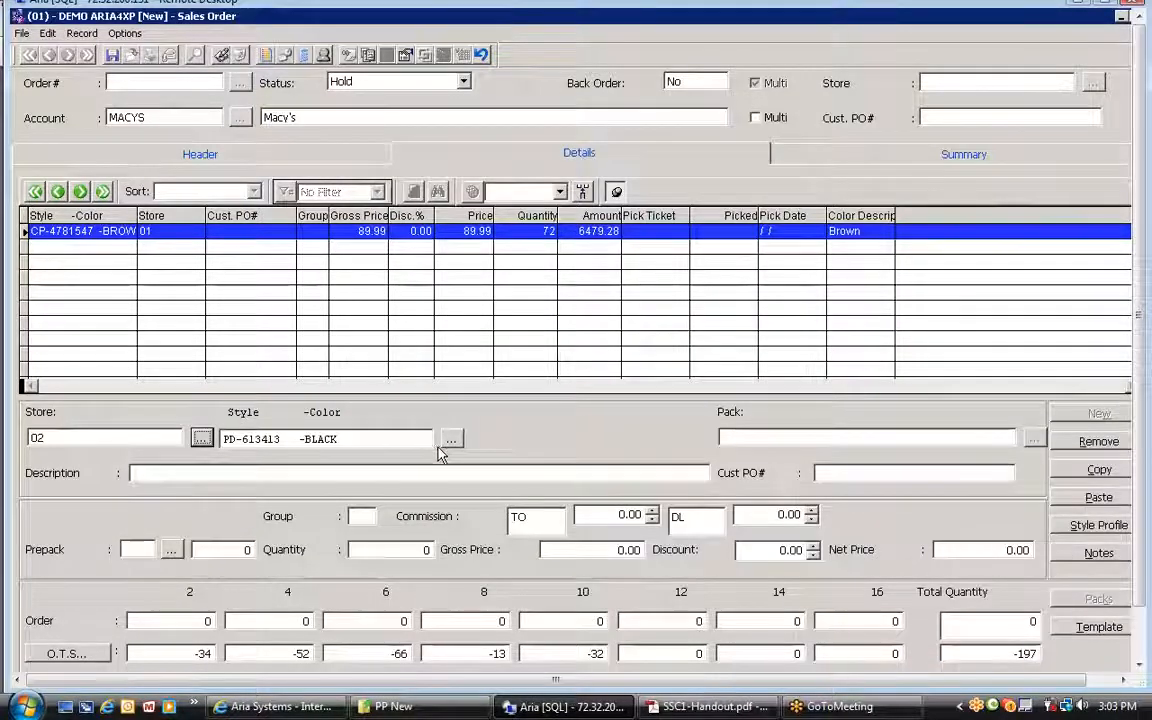
{"action": "left_click", "coordinate": [451, 440]}
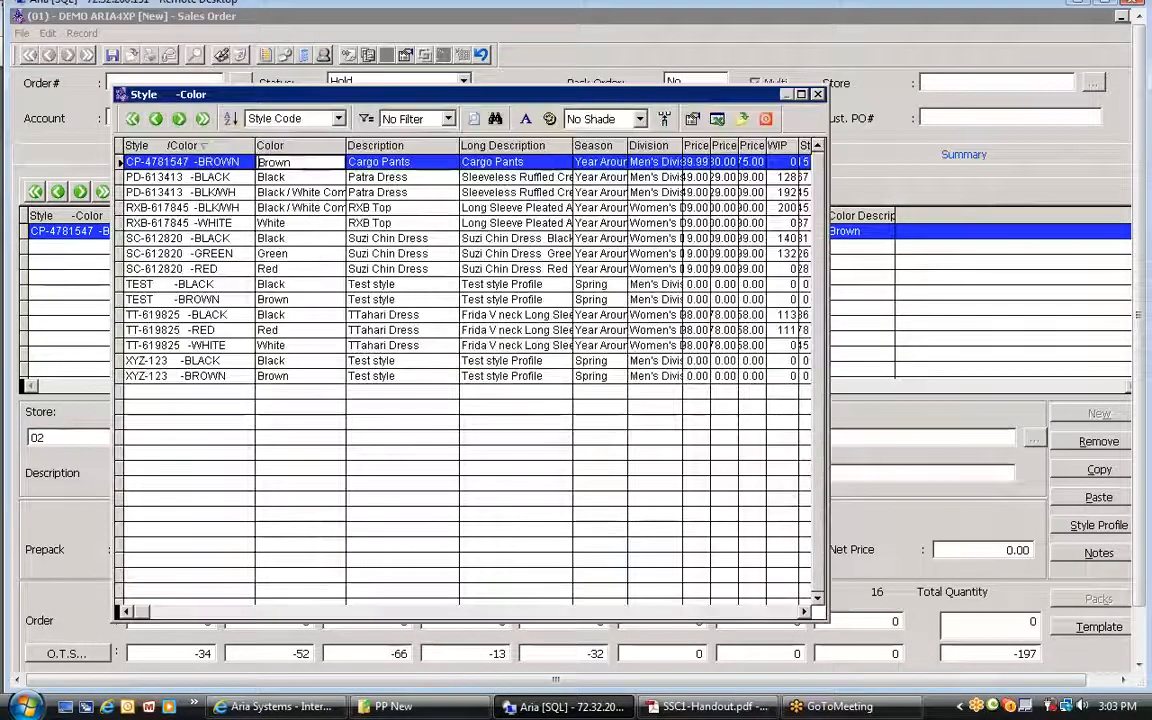
{"action": "double_click", "coordinate": [172, 178]}
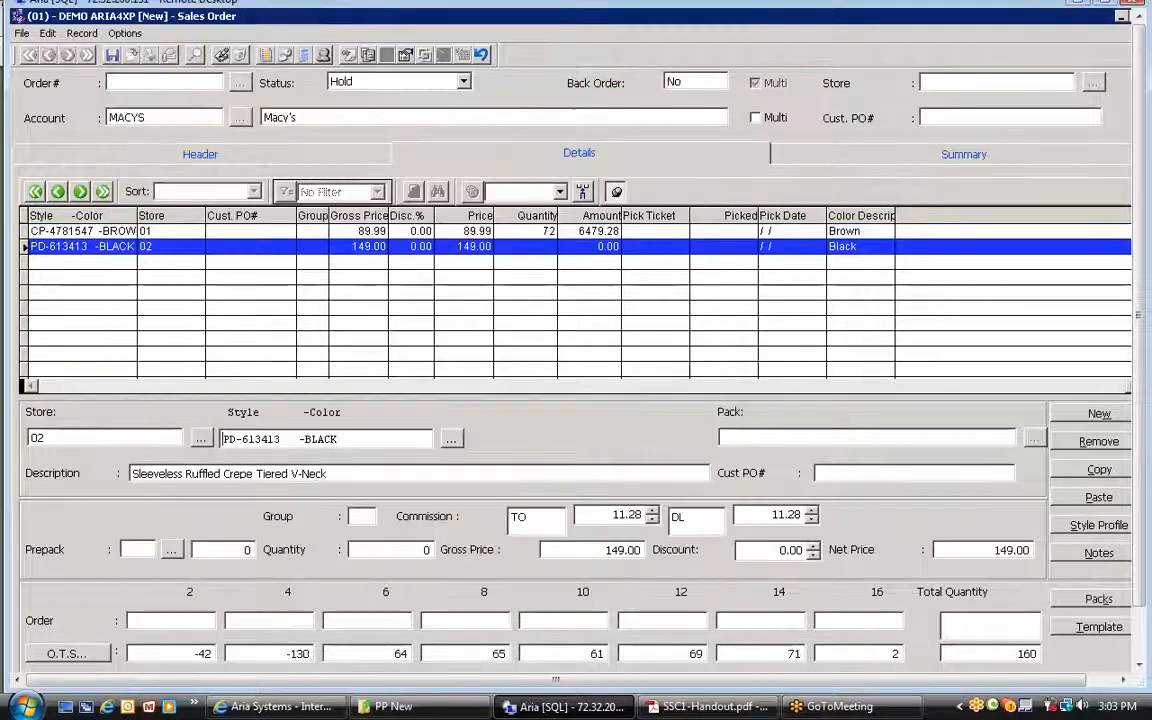
Step: Order 10 black dresses each in sizes 2, 4 and 6 for store 02 and finish the line
{"action": "key", "text": "Tab"}
{"action": "type", "text": "10"}
{"action": "key", "text": "Tab"}
{"action": "type", "text": "10"}
{"action": "key", "text": "Tab"}
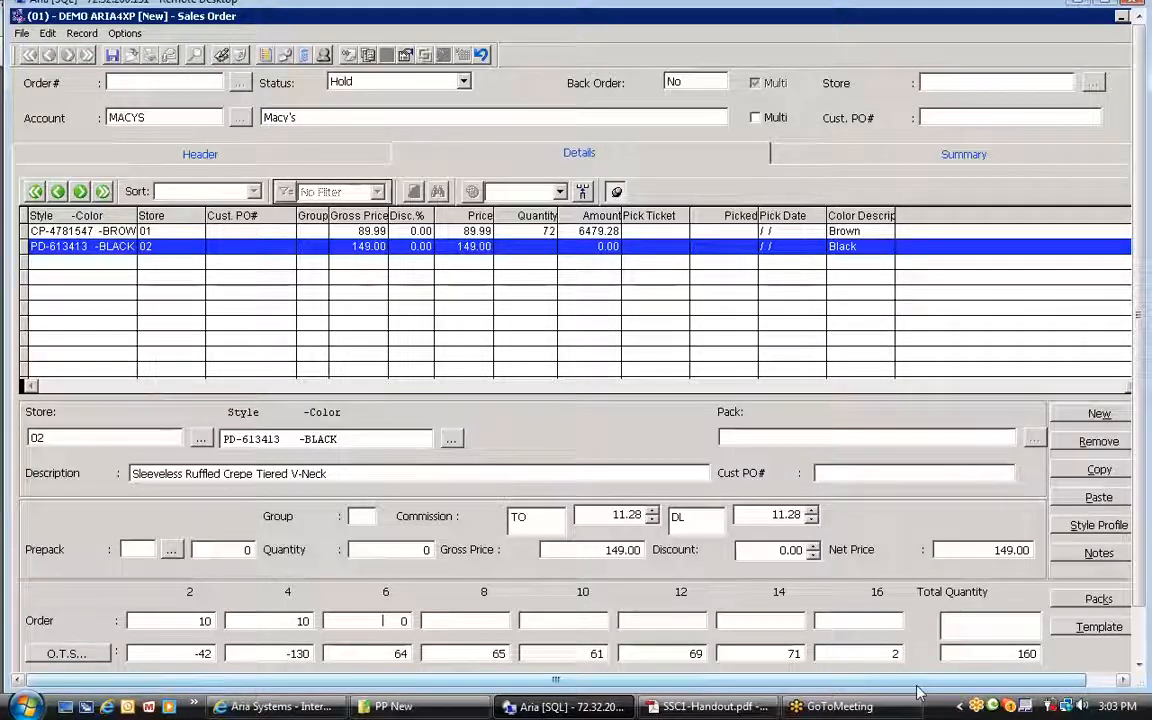
{"action": "type", "text": "10"}
{"action": "key", "text": "Tab"}
{"action": "key", "text": "Tab"}
{"action": "key", "text": "Tab"}
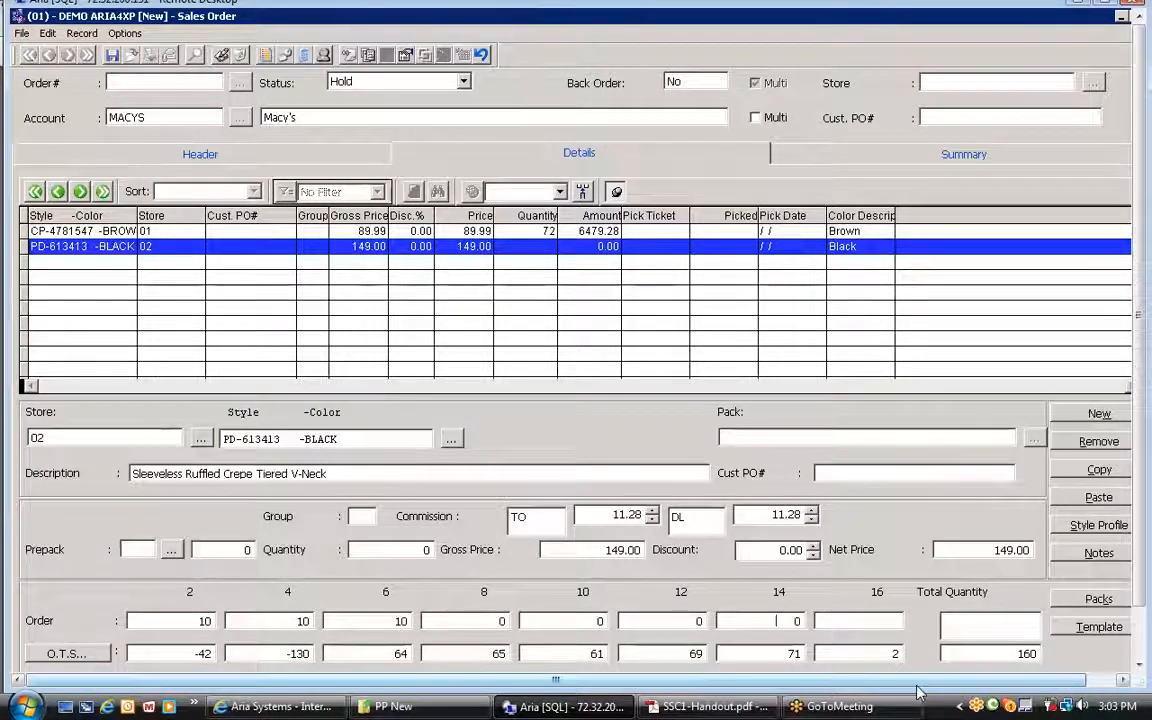
{"action": "key", "text": "Tab"}
{"action": "key", "text": "Return"}
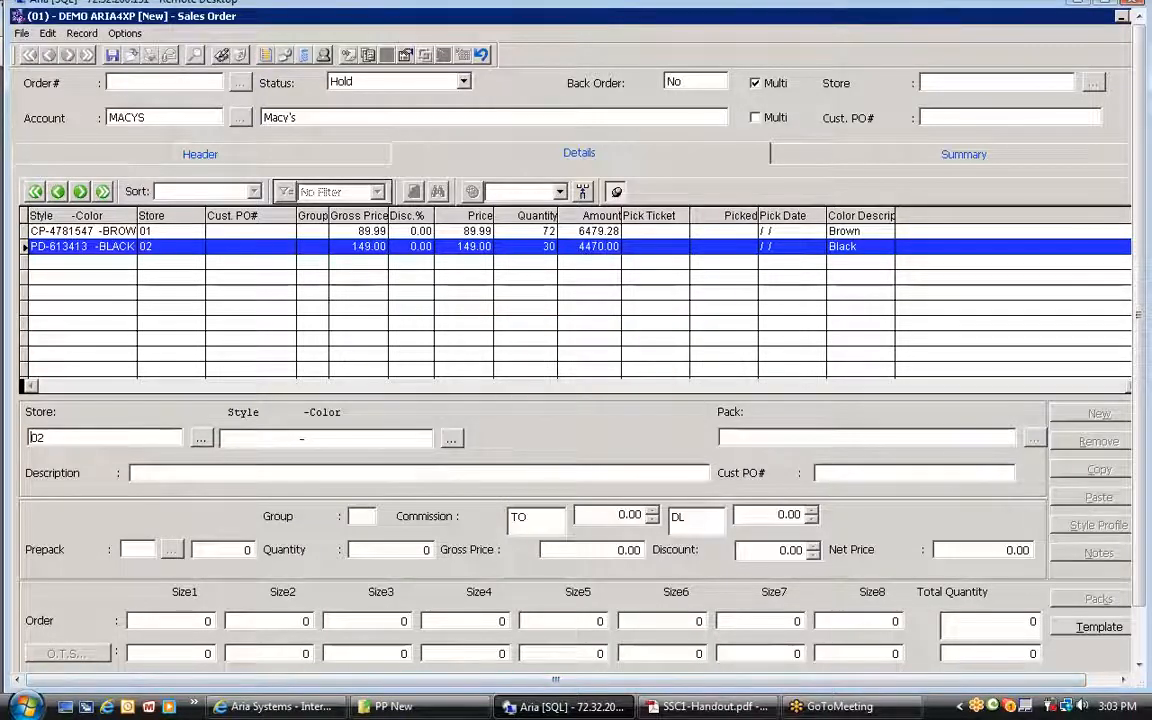
Step: Compare the store, style and size quantities of the store 01 and store 02 detail lines
{"action": "left_click", "coordinate": [100, 230]}
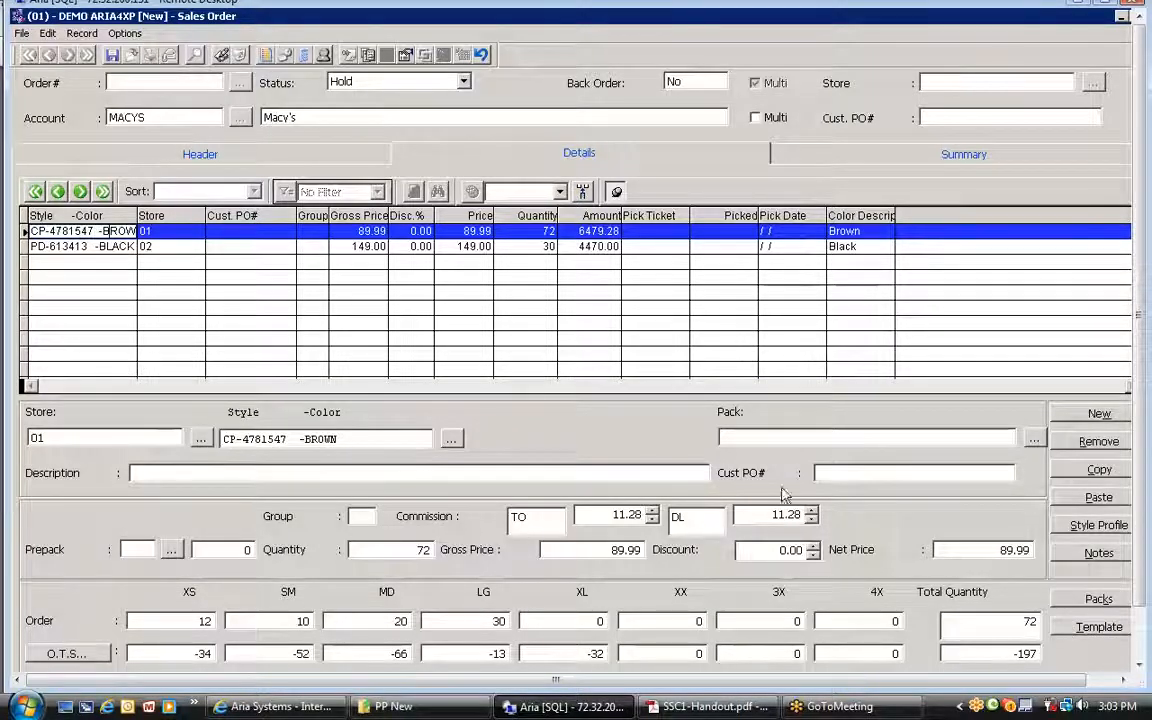
{"action": "left_click", "coordinate": [68, 248]}
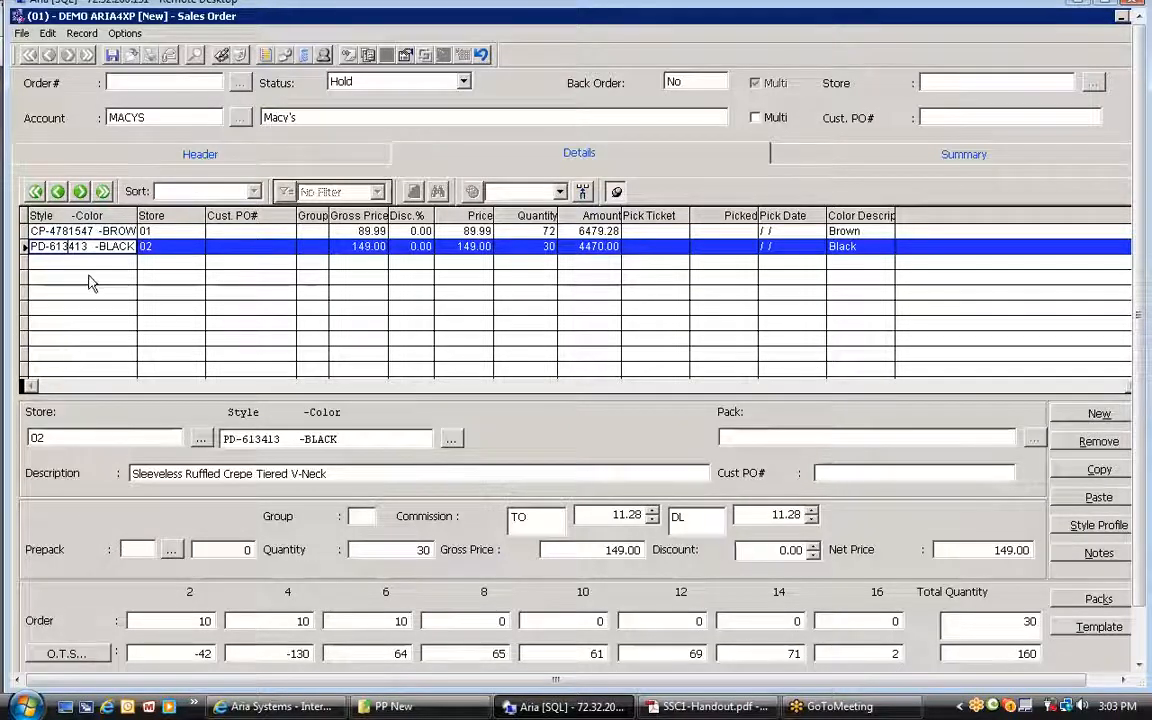
{"action": "left_click", "coordinate": [150, 231]}
{"action": "left_click", "coordinate": [148, 247]}
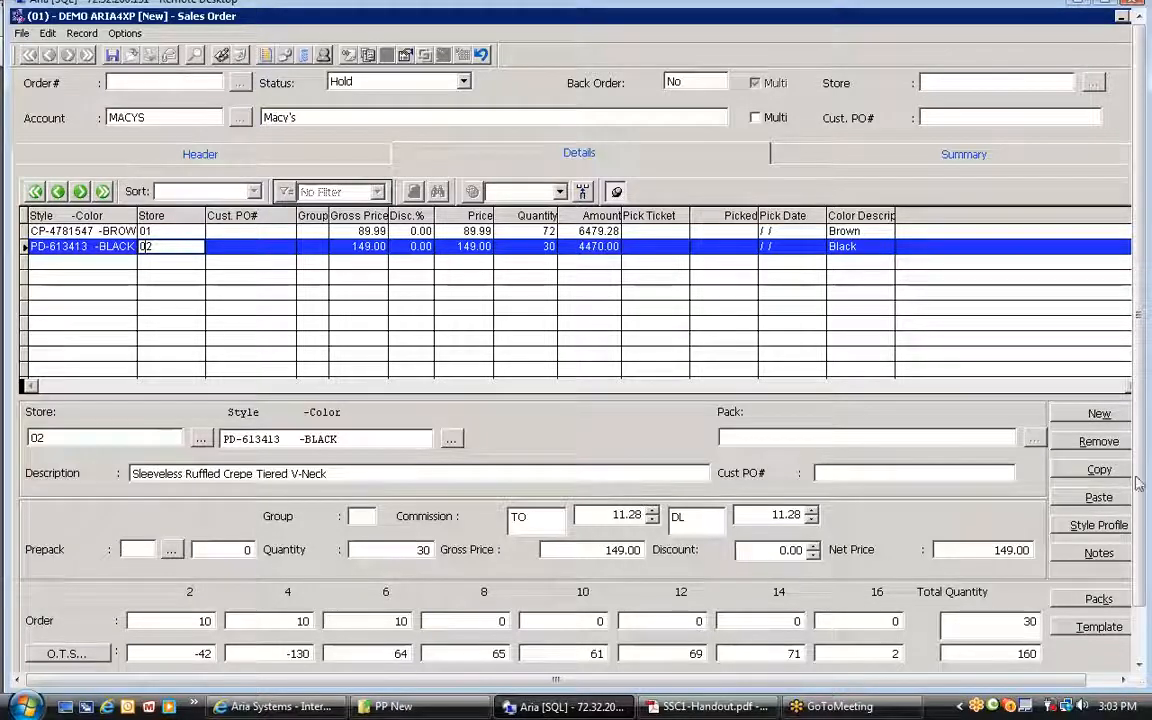
Step: View the store lookup on a blank detail line and return to the store number of the store 01 line
{"action": "left_click", "coordinate": [1093, 418]}
{"action": "left_click", "coordinate": [203, 440]}
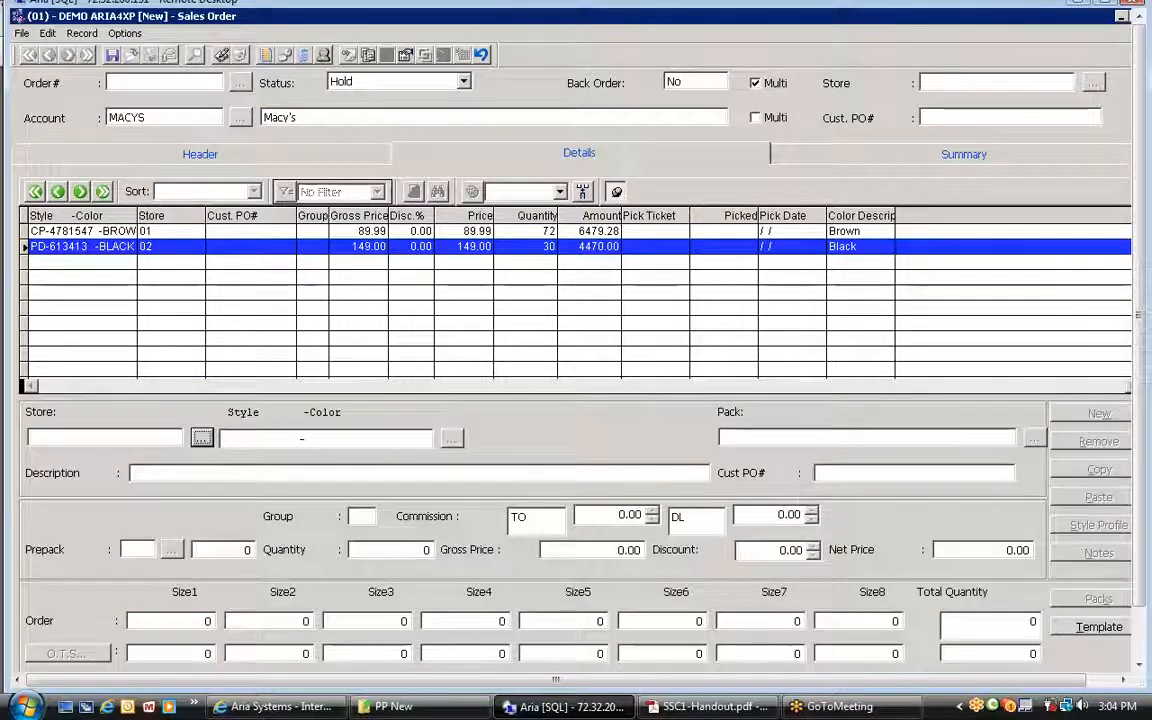
{"action": "left_click", "coordinate": [153, 231]}
{"action": "left_click_drag", "start_coordinate": [66, 438], "coordinate": [30, 438]}
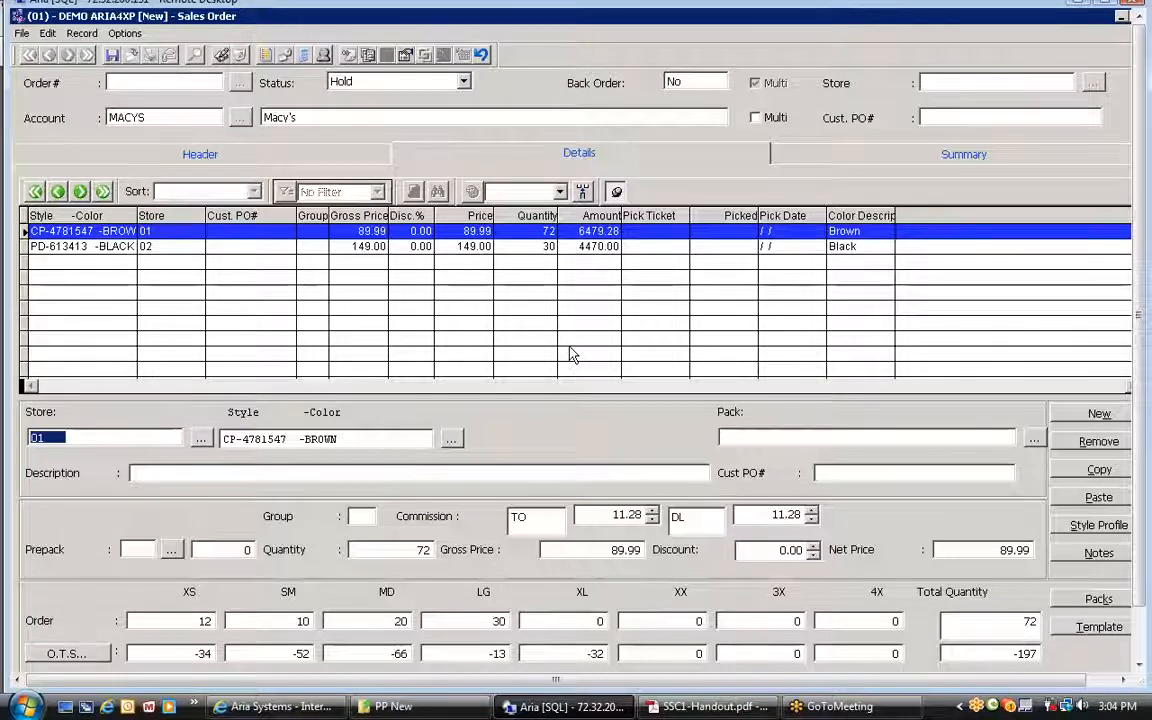
Step: View the multi-store order details template and close it without adding any styles
{"action": "left_click", "coordinate": [1077, 632]}
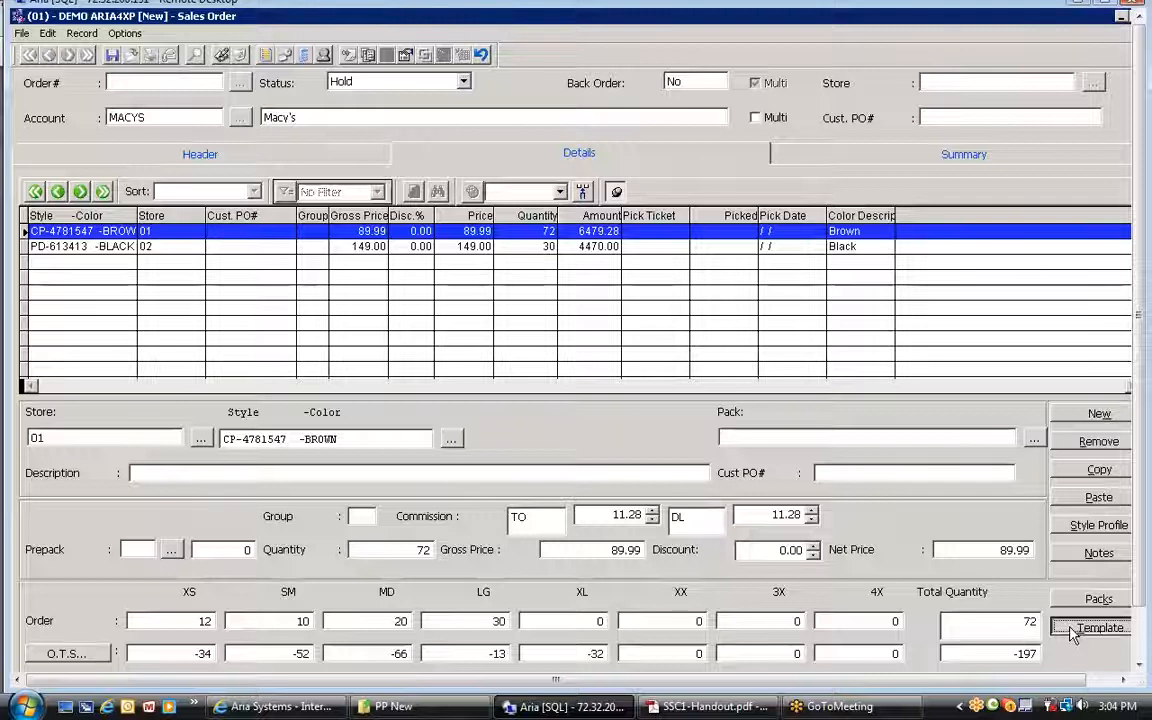
{"action": "left_click", "coordinate": [1075, 630]}
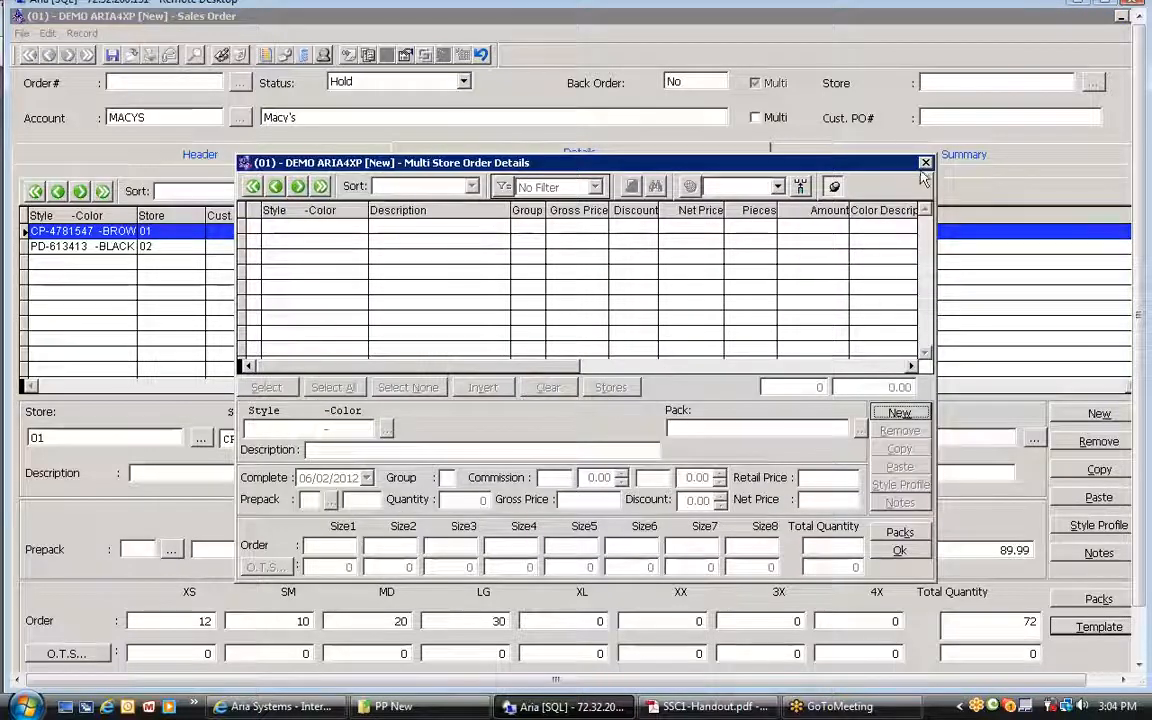
{"action": "left_click", "coordinate": [926, 163]}
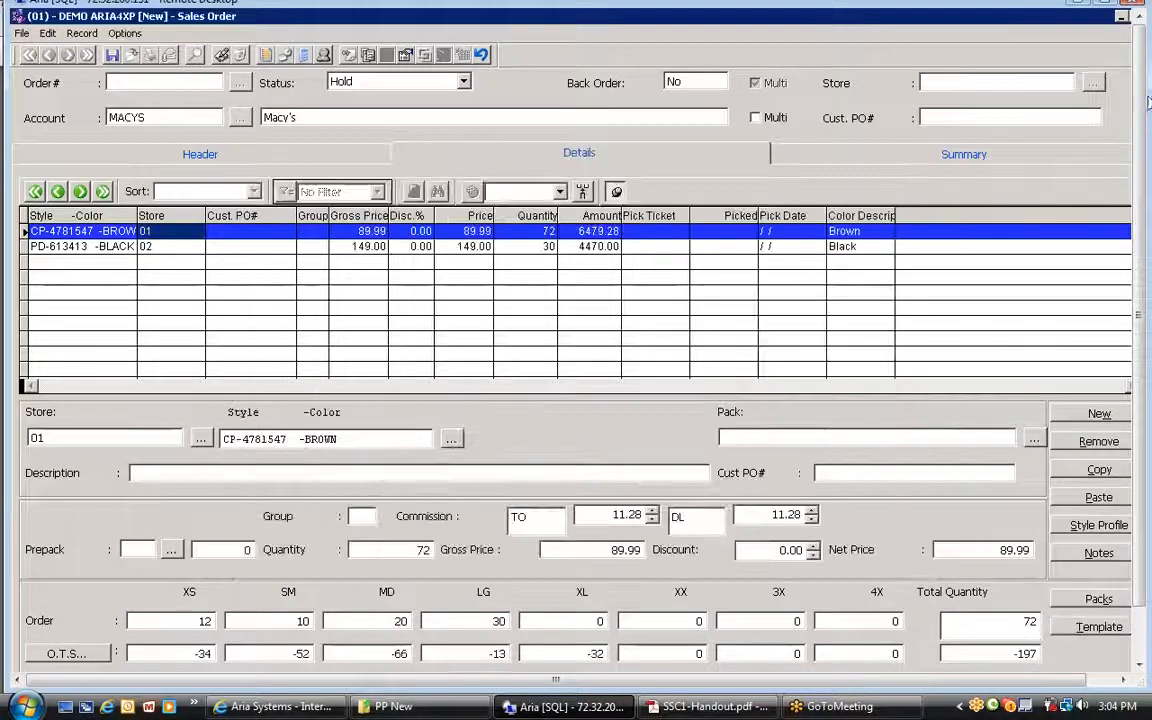